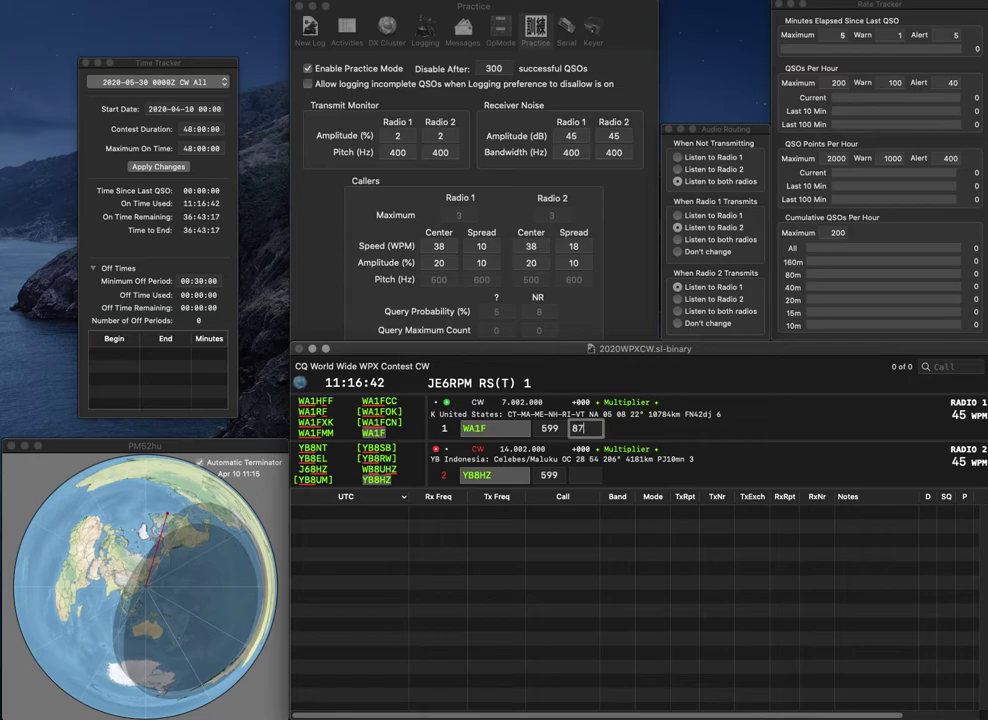
key(Return)
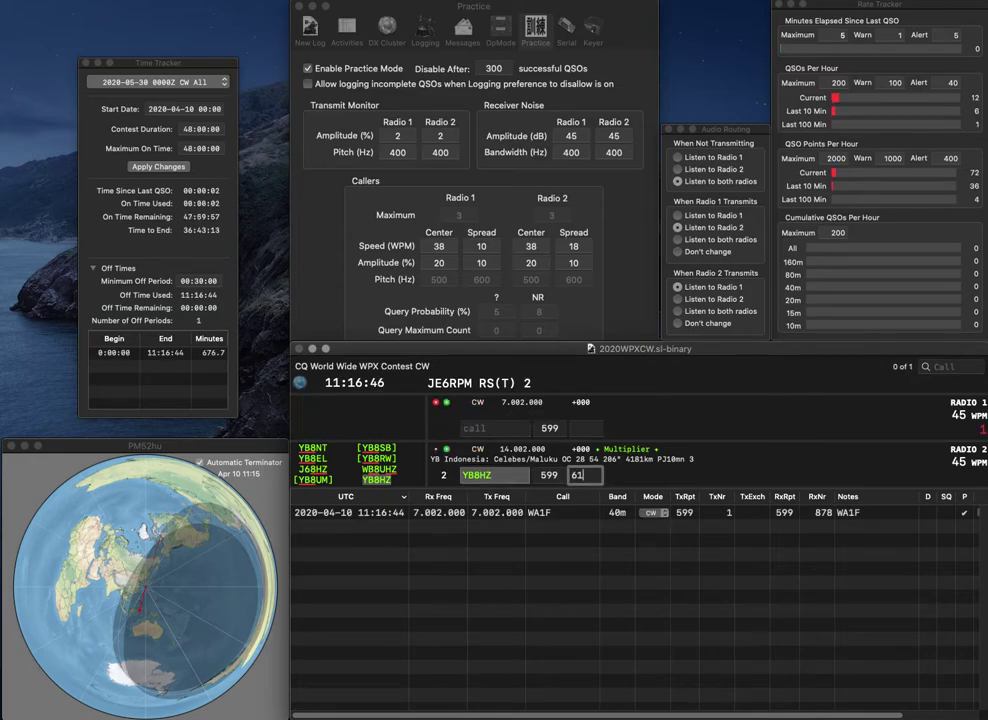
key(Return)
Answer callers with the partial call QP on Radio 1 and the partial call KK on Radio 2.
text(QP)
key(Return)
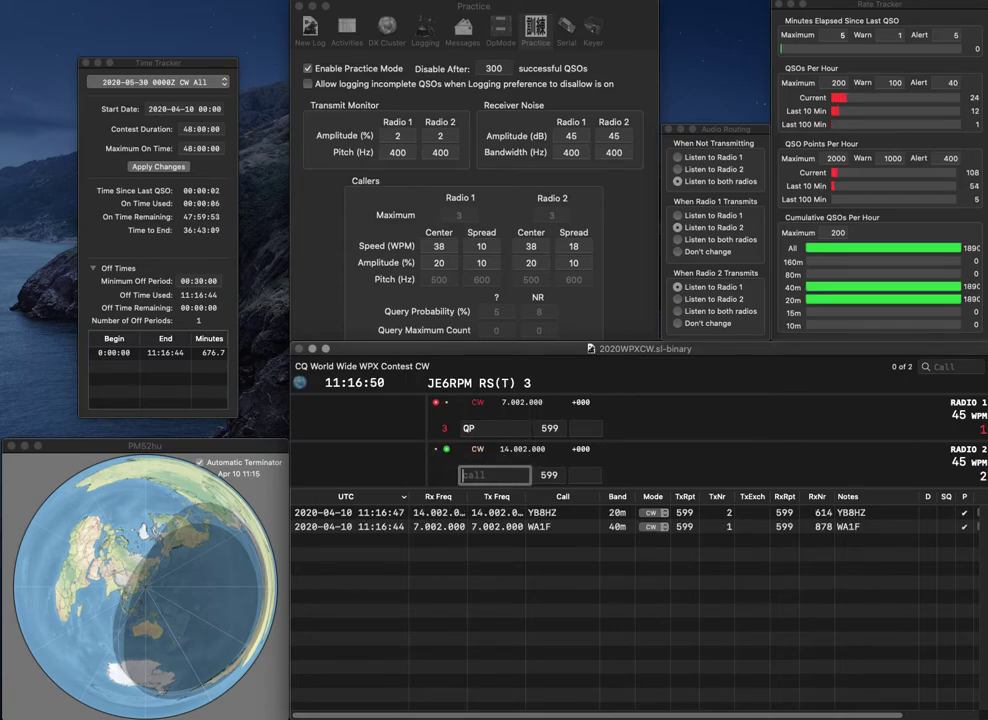
text(KK)
key(Return)
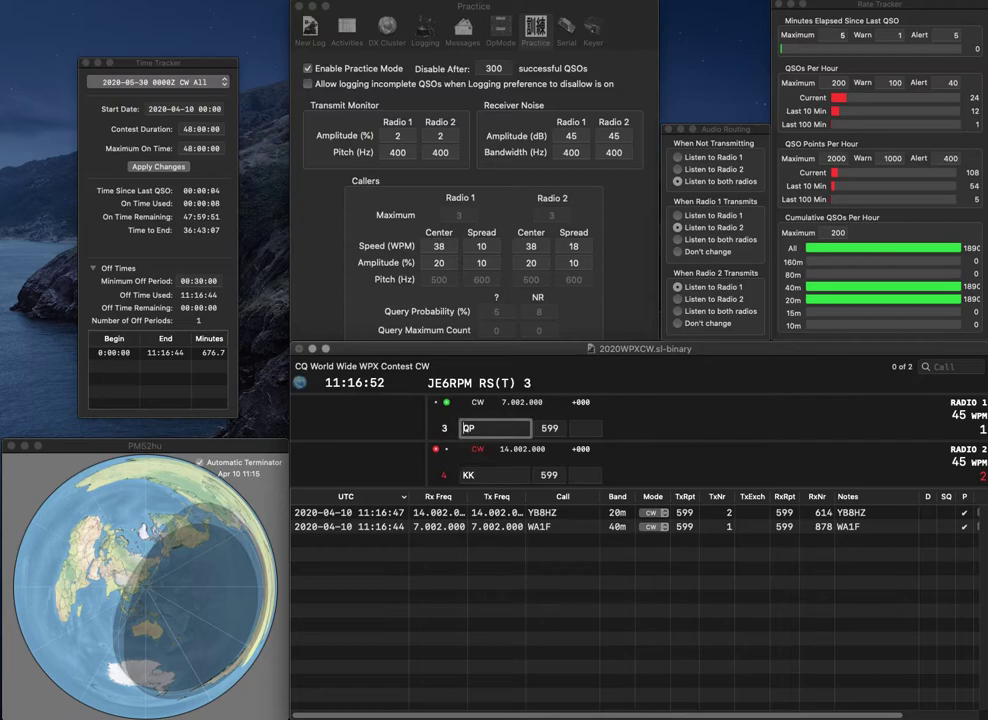
text(LZ7E)
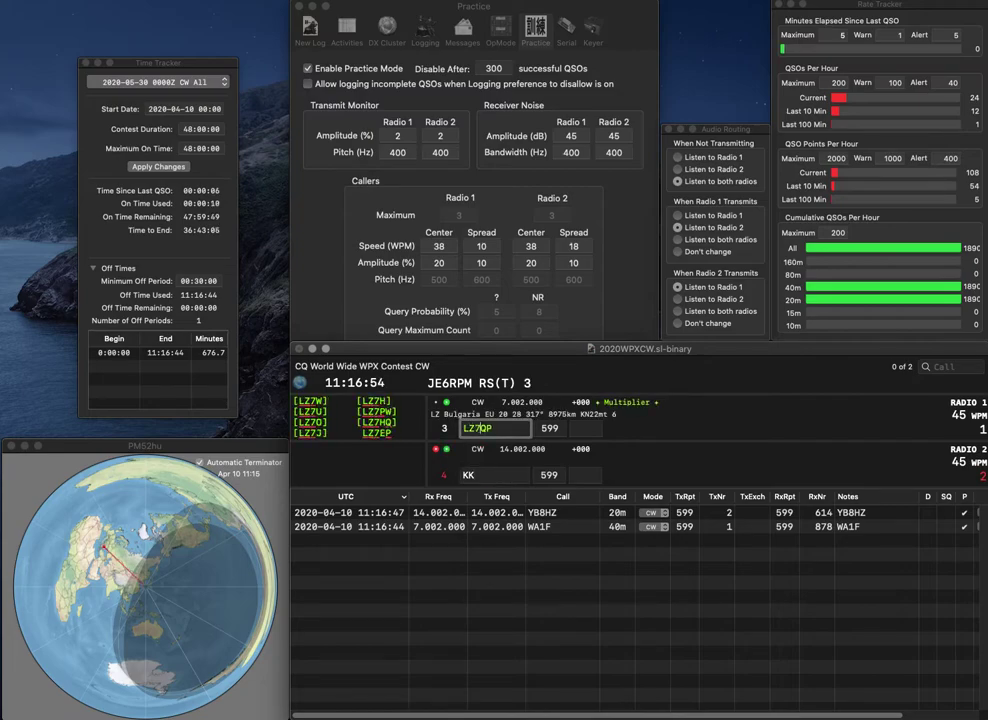
key(Delete)
key(Return)
text(4L)
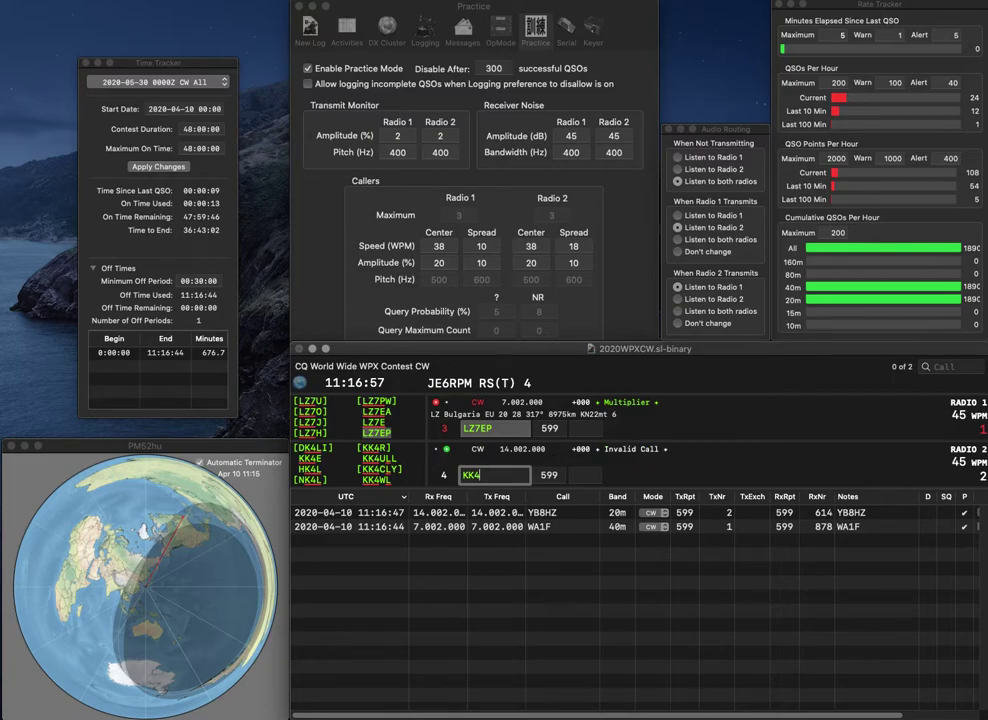
key(BackSpace)
text(FLT)
key(Return)
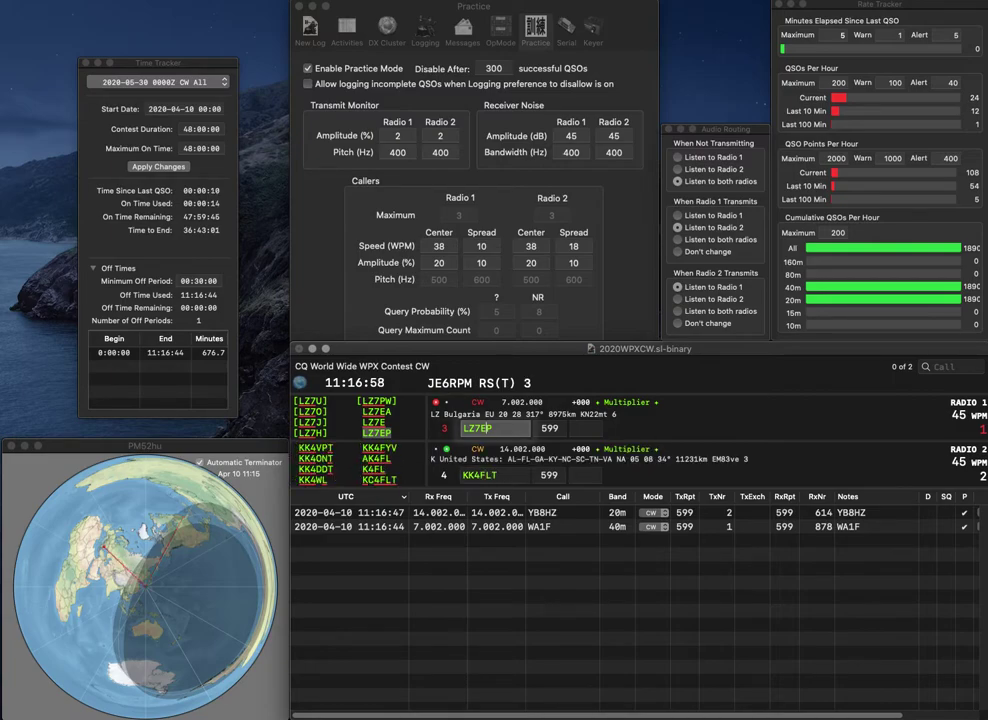
key(space)
text(356)
key(Return)
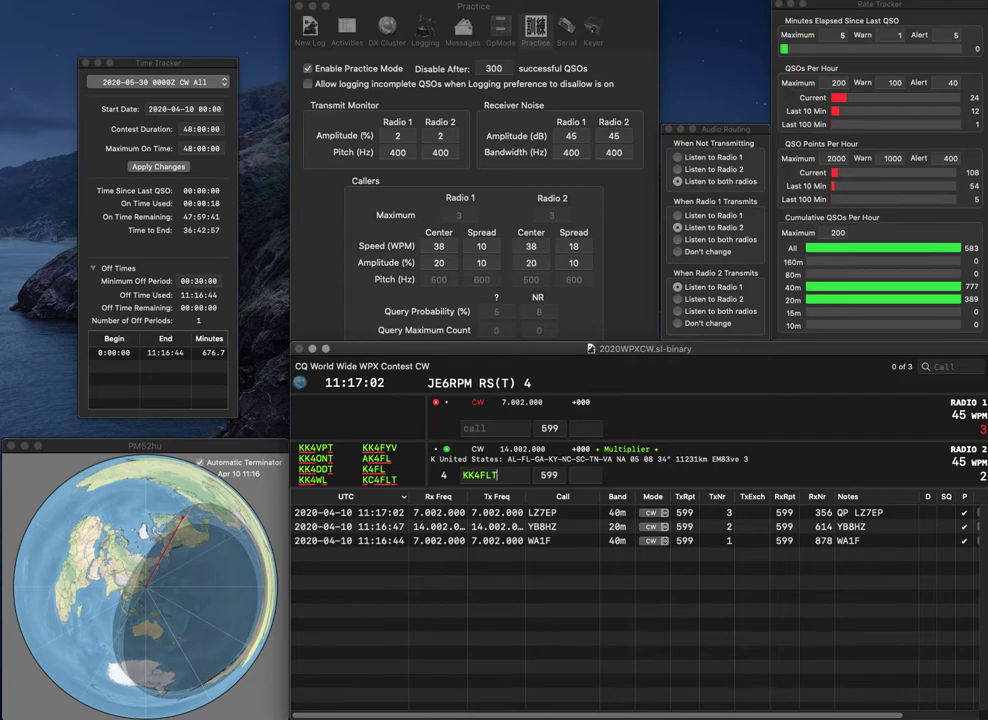
key(Left)
key(Left)
key(Left)
key(Left)
key(BackSpace)
text(C)
key(Return)
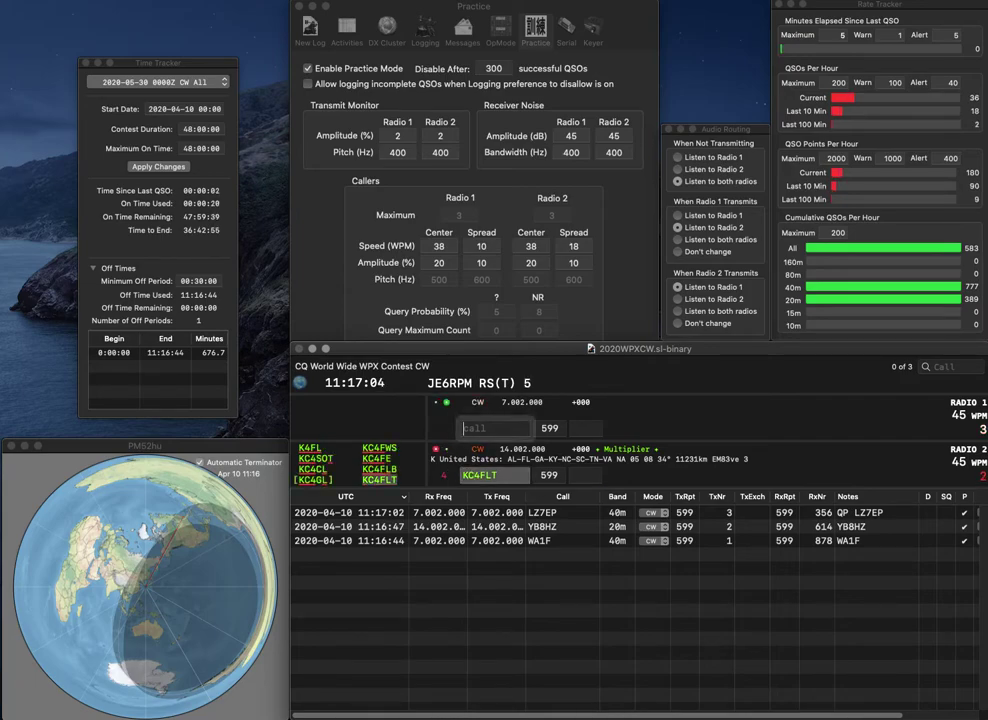
text(OK1KA)
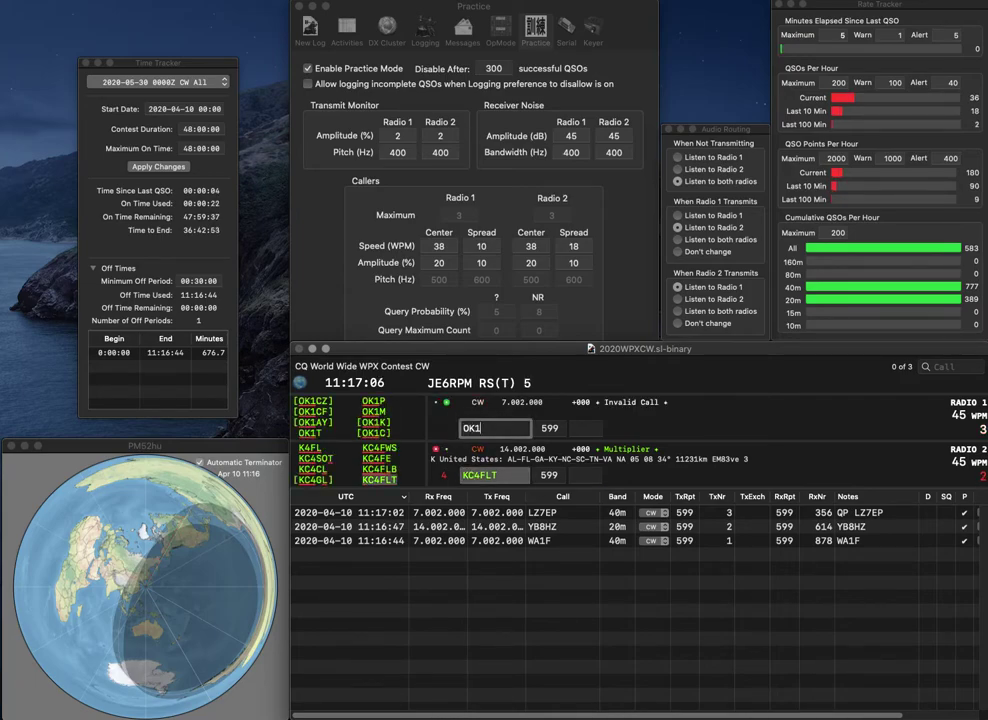
key(Return)
key(space)
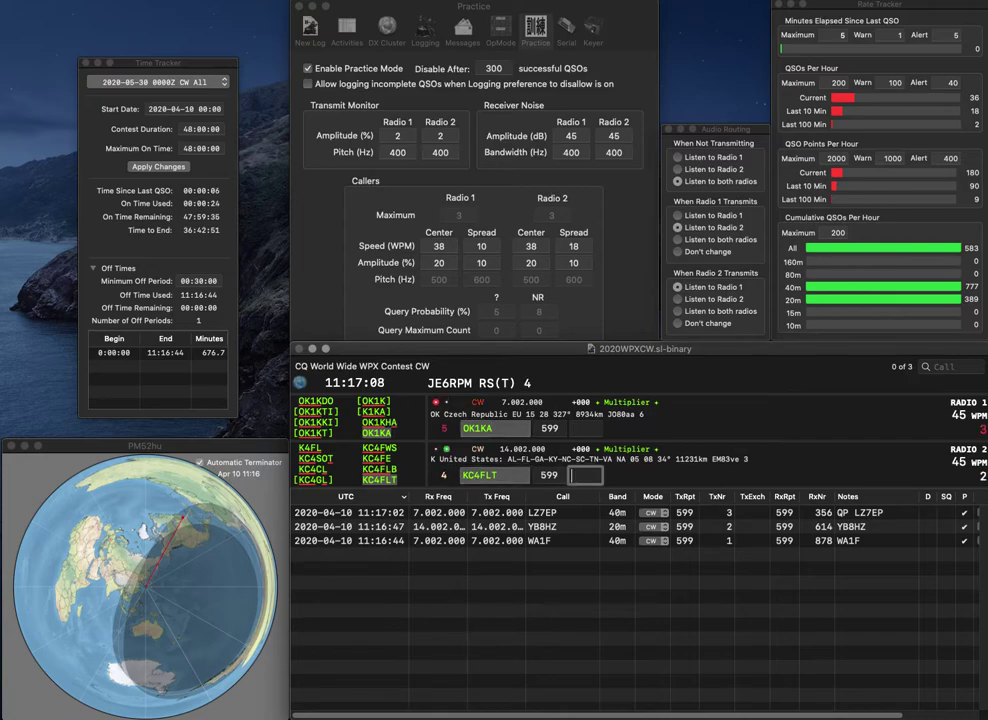
text(502)
key(Return)
text(6)
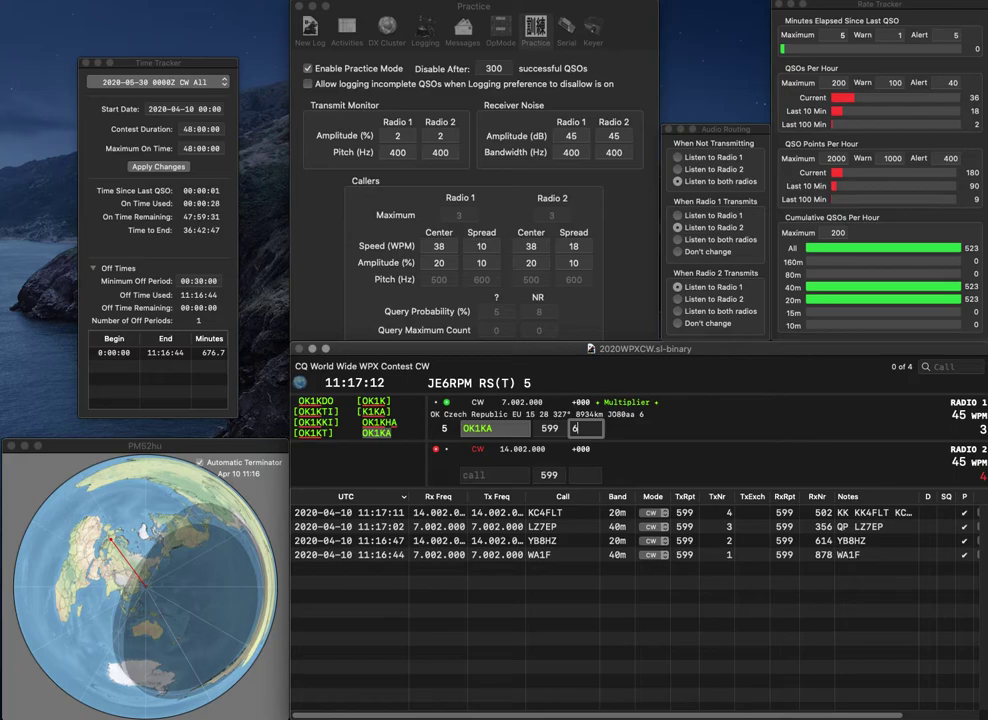
text(00)
key(Return)
text(US)
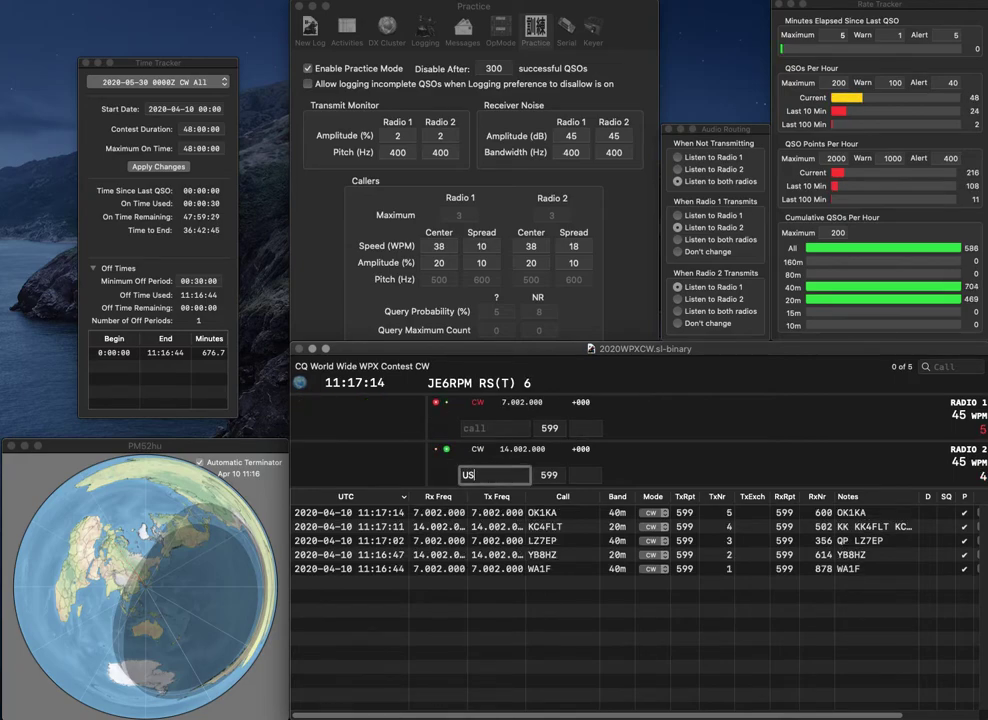
text(5IQW)
key(Return)
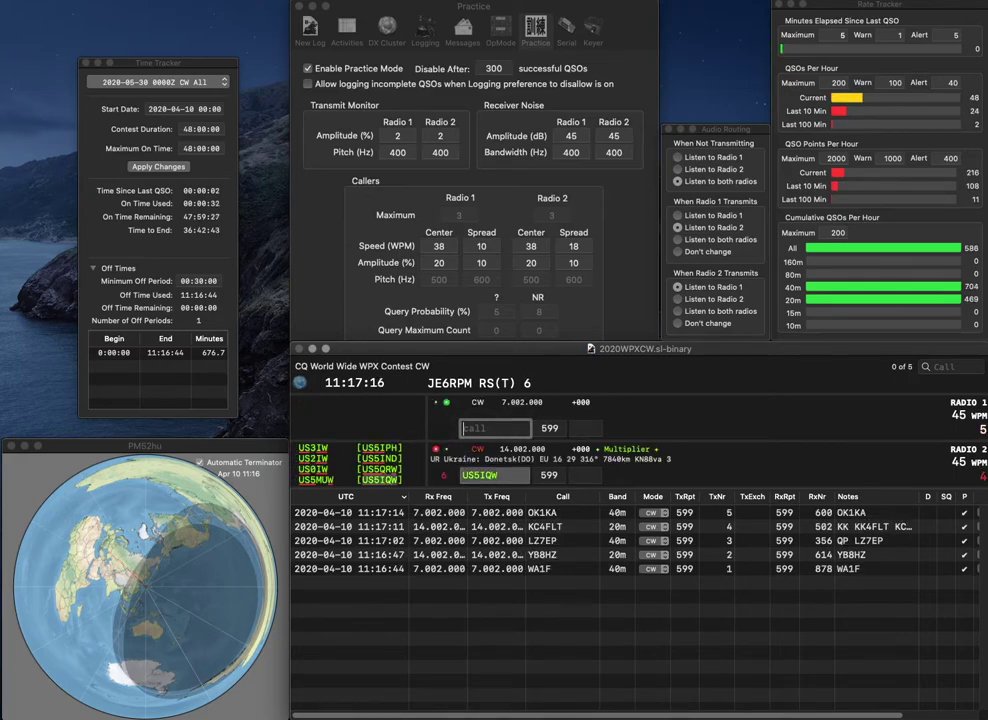
text(G6VM)
key(Return)
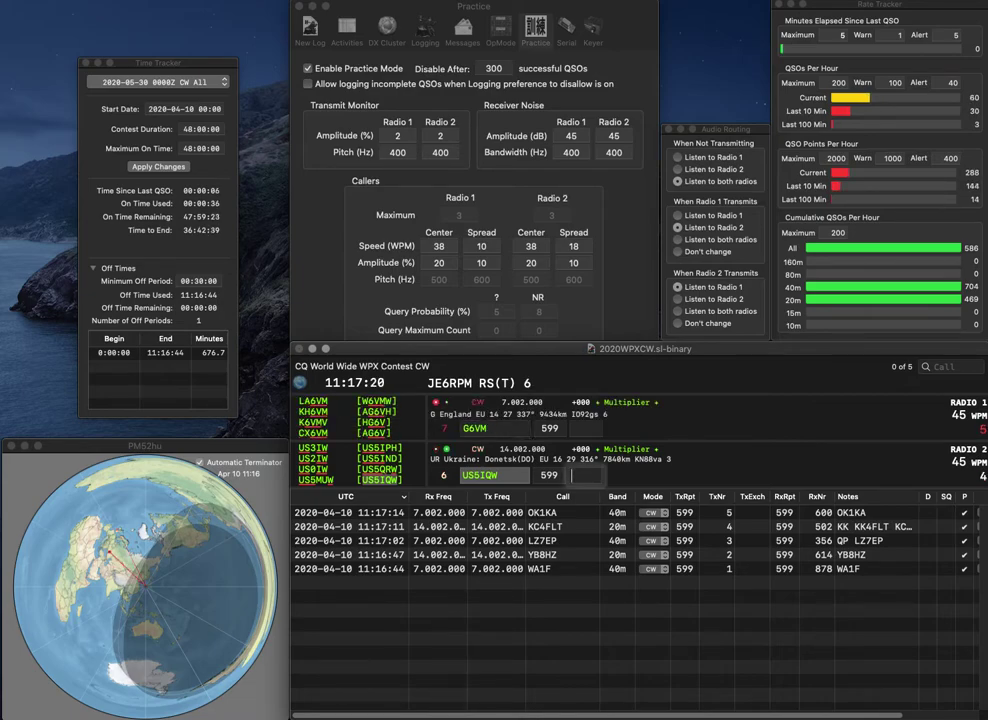
text(704)
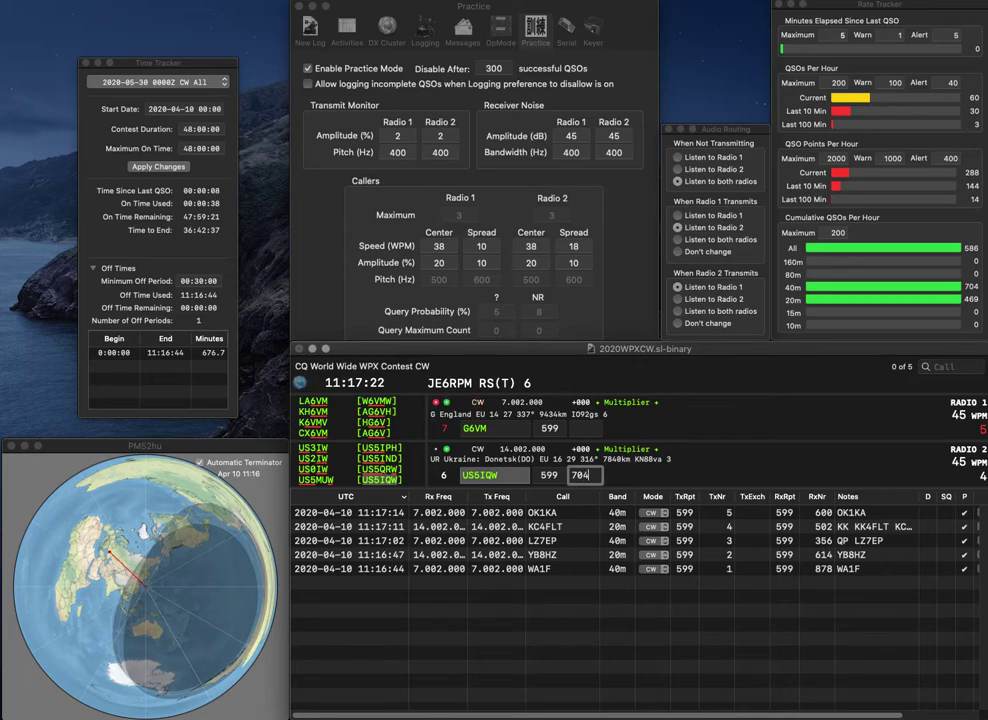
key(Return)
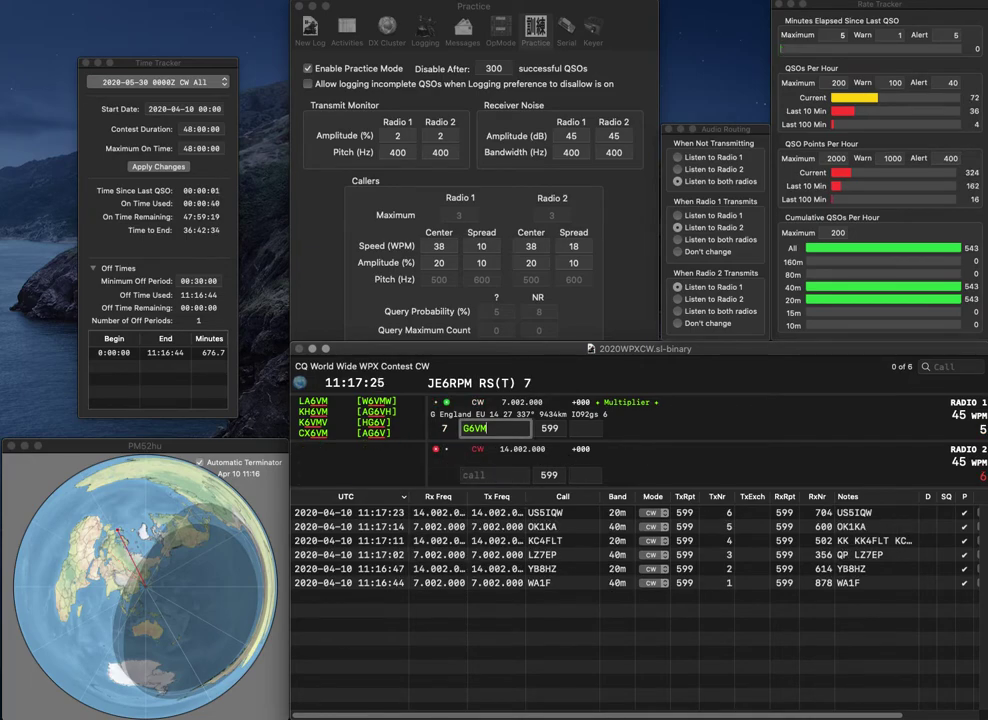
Replace the Radio 1 call with the partial call GX and send it.
key(Right)
key(Right)
key(BackSpace)
key(BackSpace)
key(BackSpace)
text(X)
key(Return)
text(EA4HAM)
key(grave)
text(4MBC)
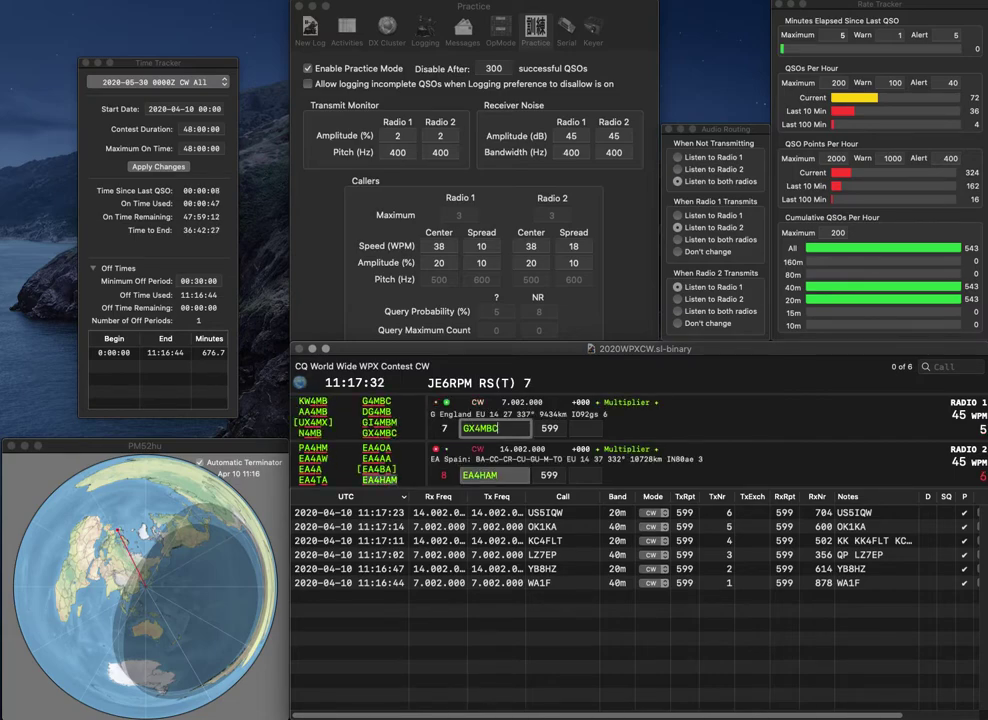
key(grave)
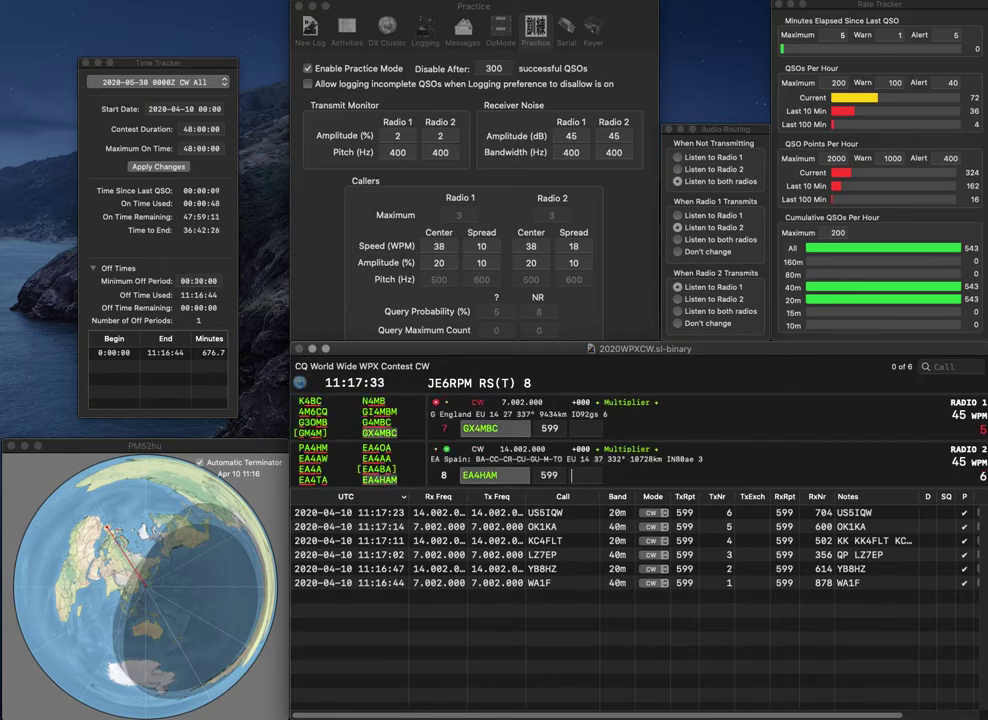
key(space)
text(11)
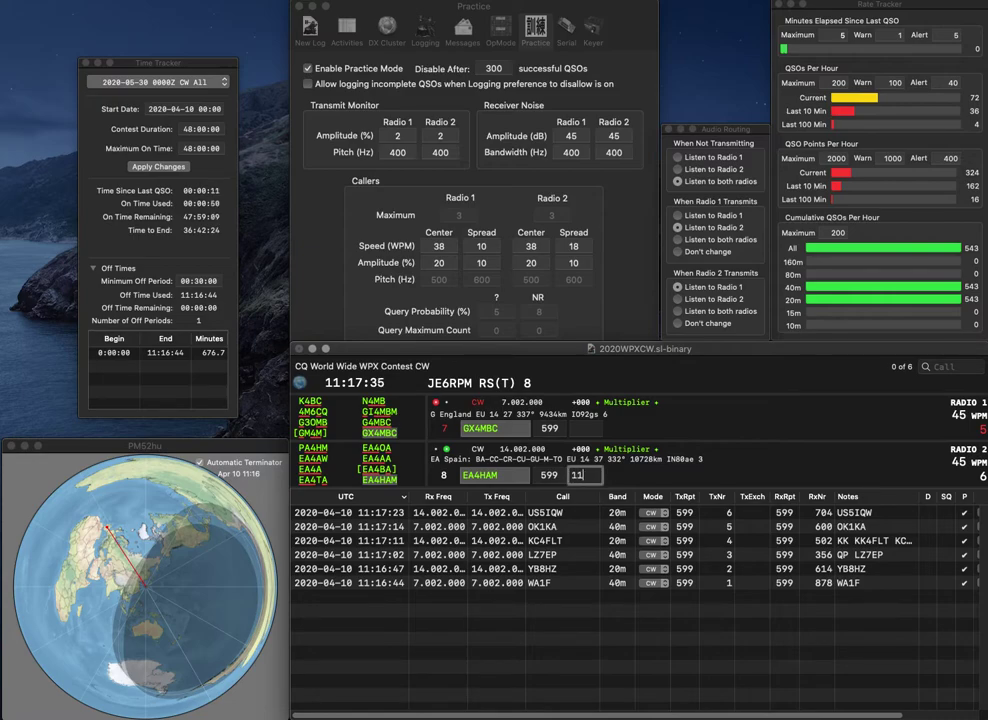
text(1)
key(Return)
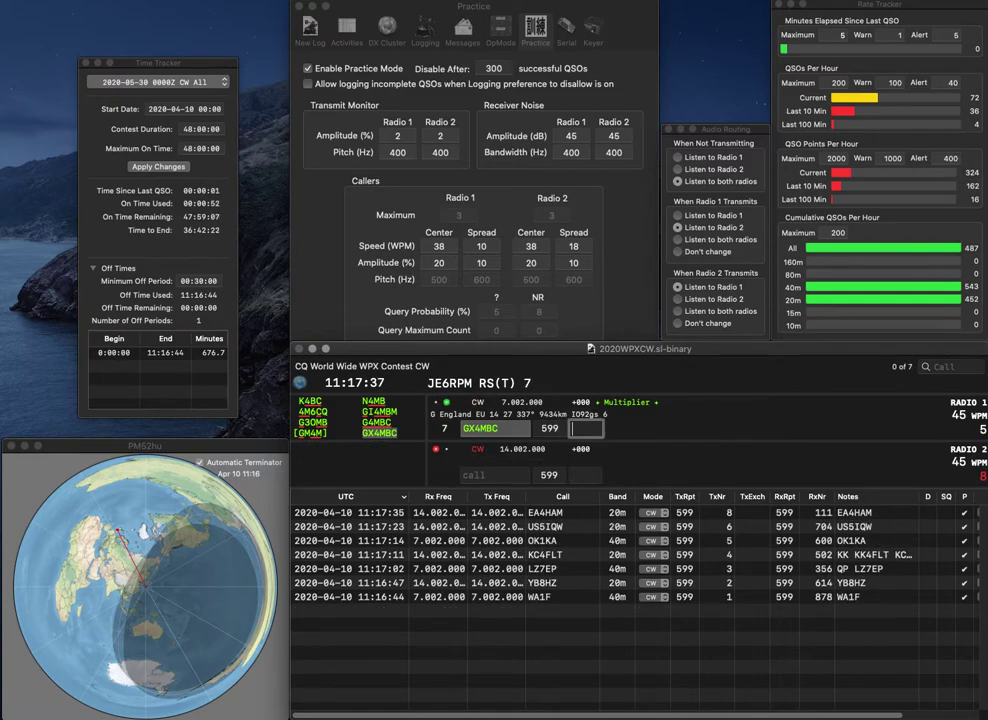
text(7)
text(68)
key(Return)
Answer ZM4G on Radio 2 and EB4Z on Radio 1.
text(M4G)
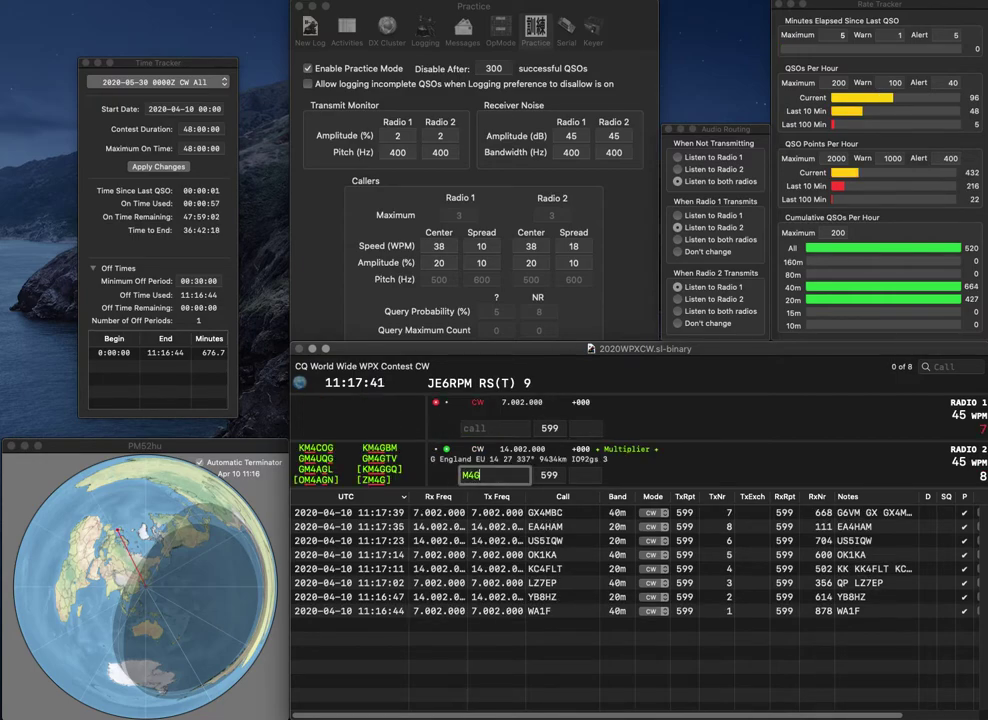
key(Home)
text(Z)
key(Return)
text(EB)
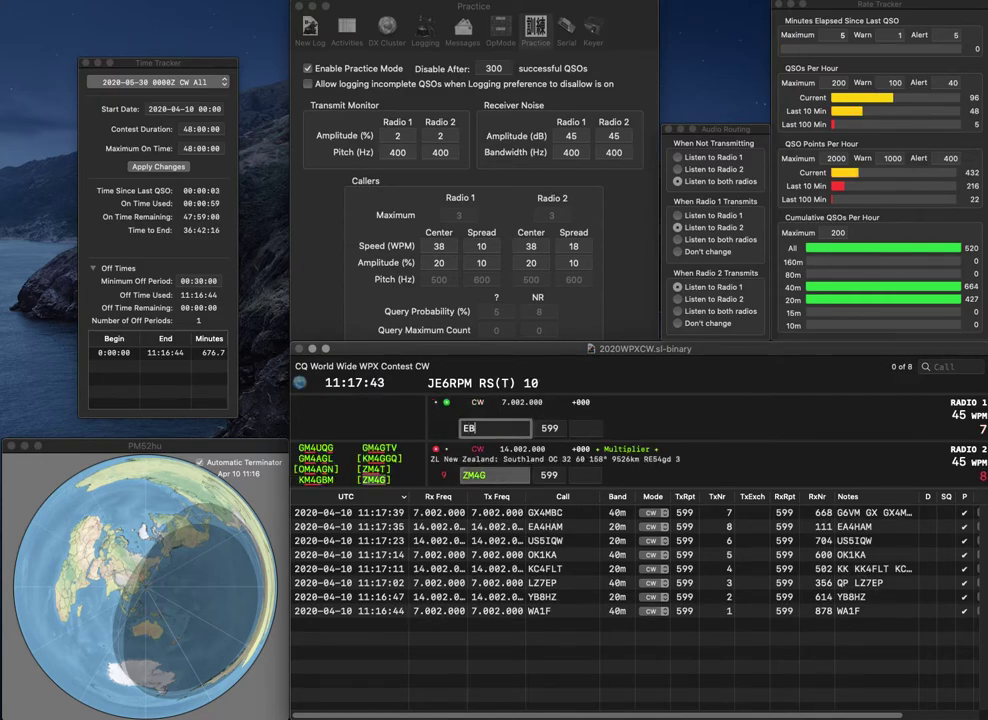
text(4Z)
key(Return)
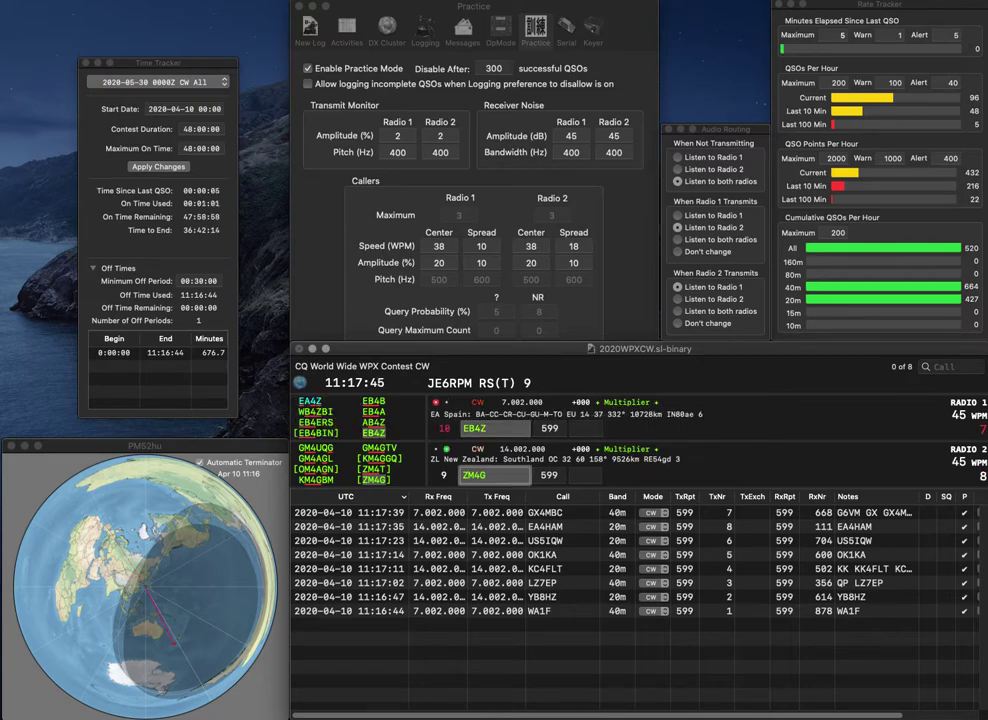
key(space)
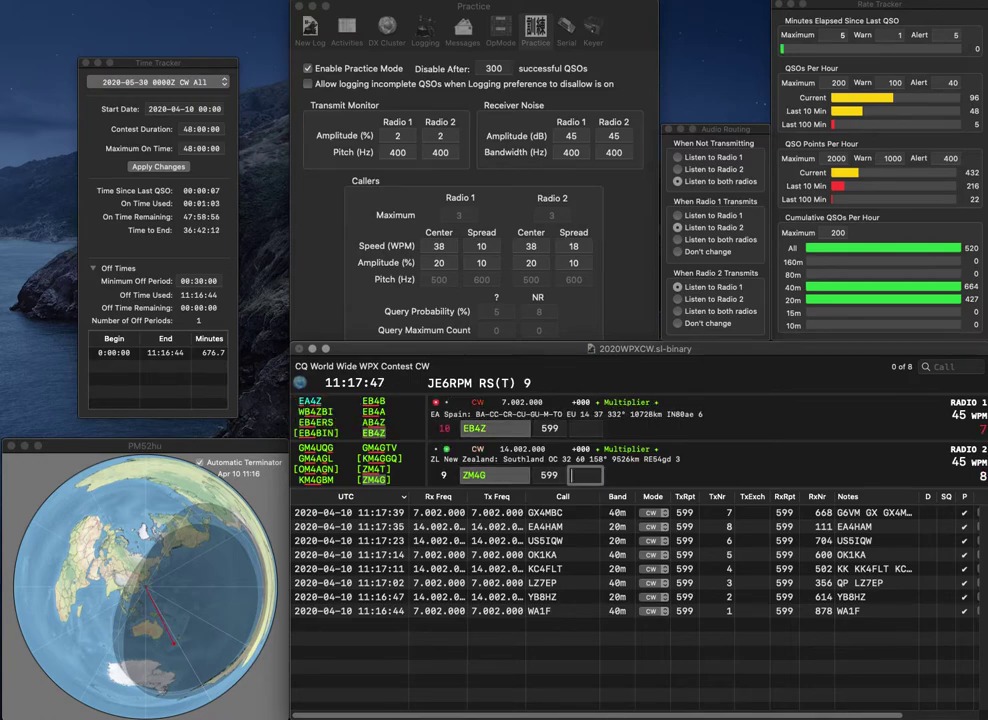
text(124)
key(Return)
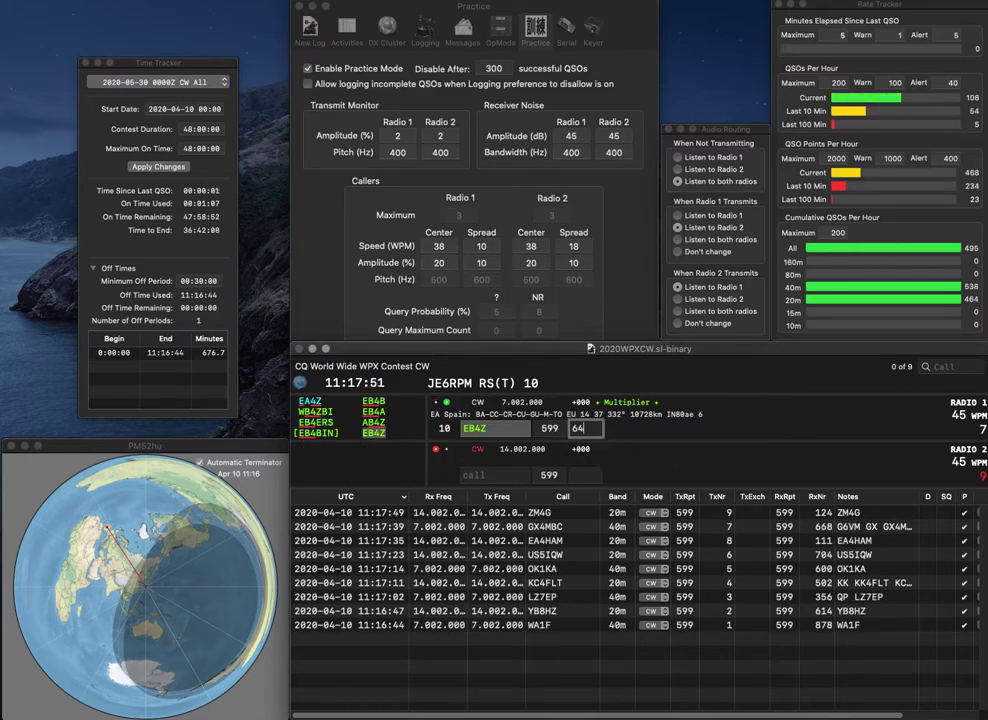
key(Return)
text(GM6XX)
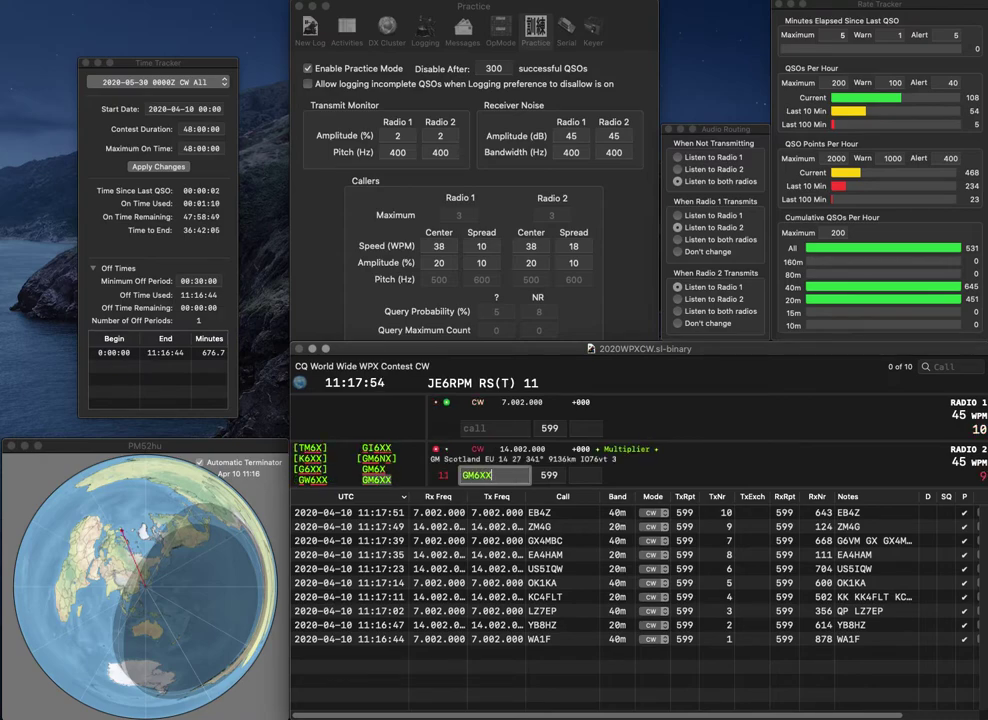
key(Return)
text(W)
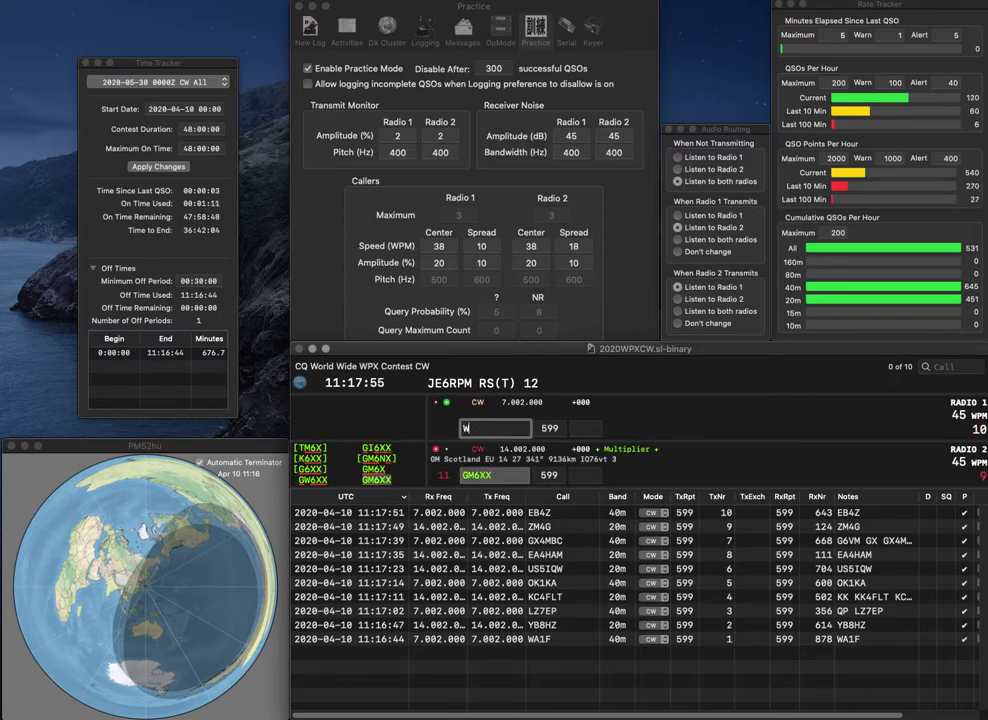
text(2CEK)
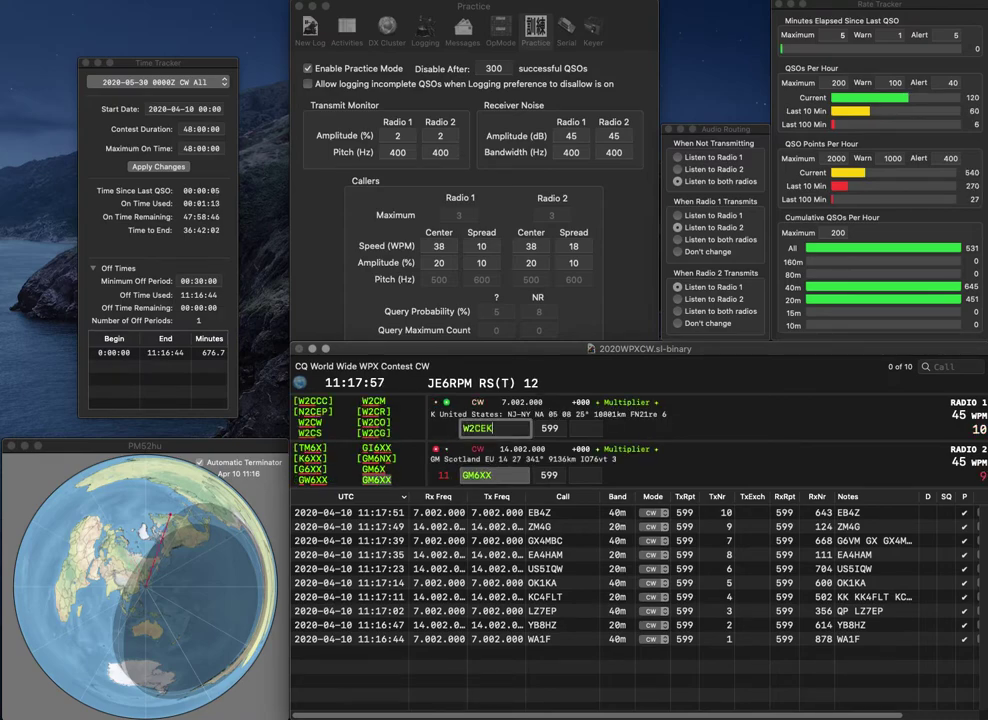
key(BackSpace)
key(BackSpace)
key(BackSpace)
text(VE)
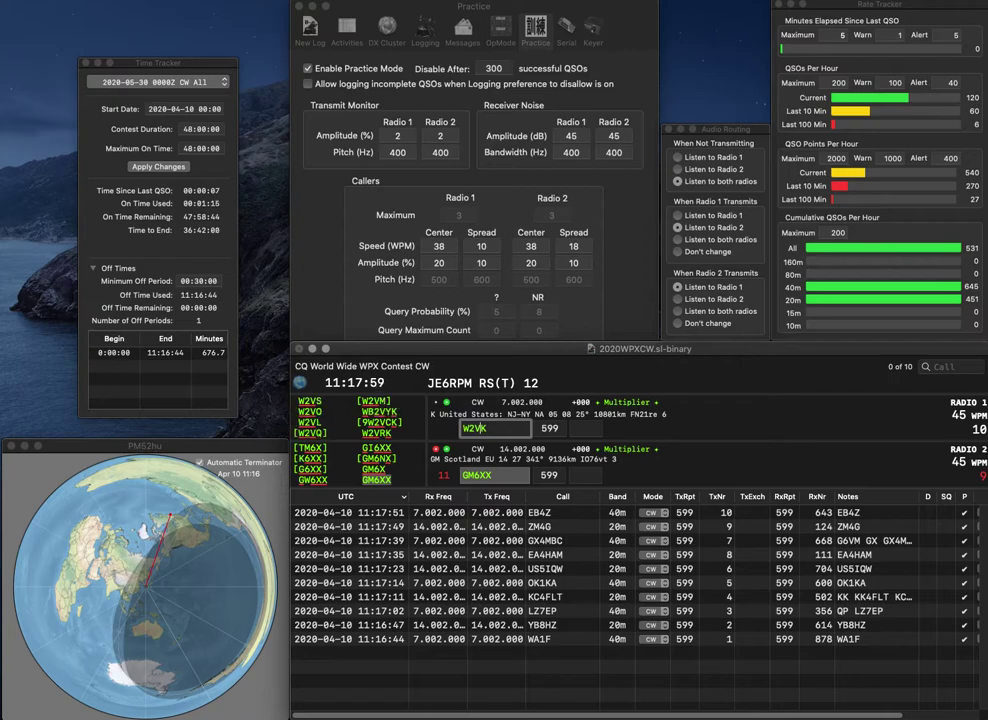
key(BackSpace)
text(RK)
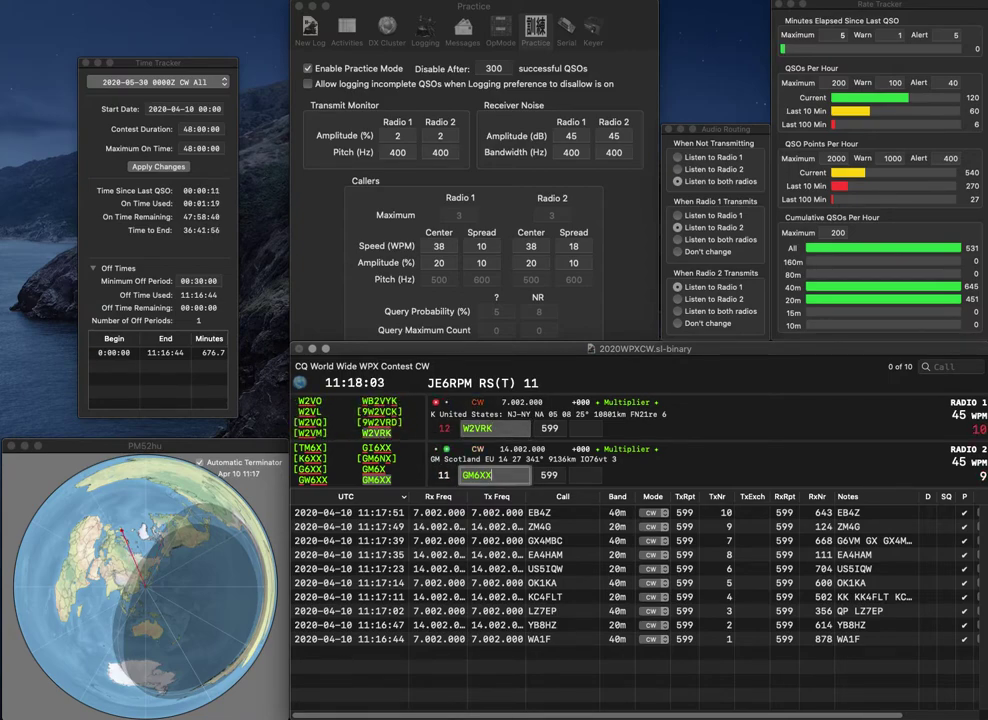
Log GM6XX on Radio 2 with received number 686 and W2VRK on Radio 1 with 291.
key(Tab)
text(686)
key(Return)
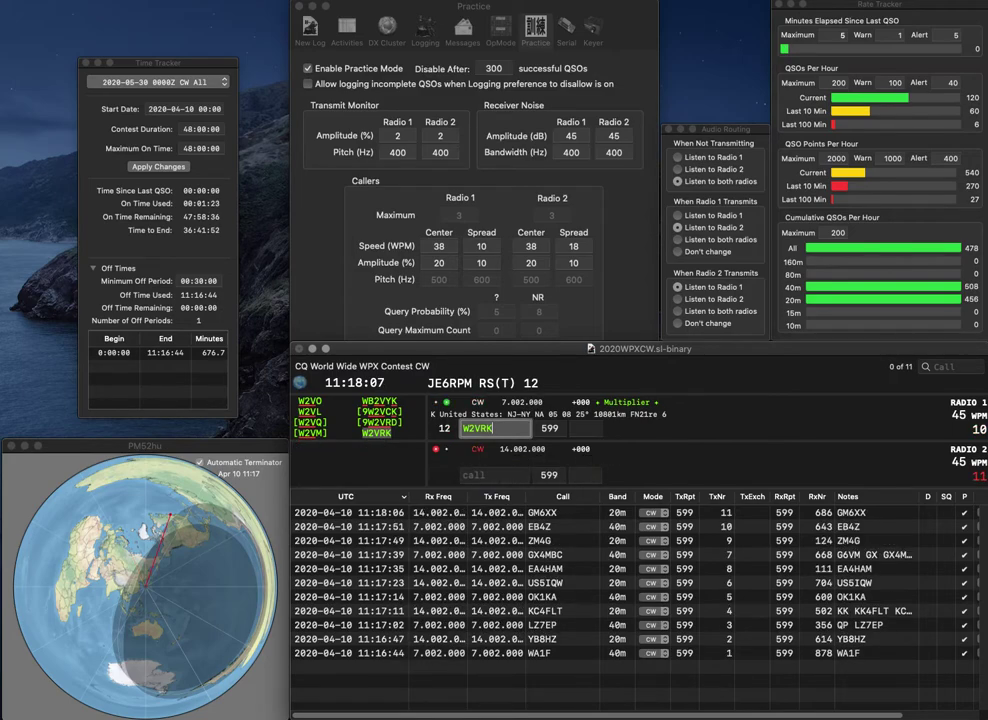
text(291)
key(Return)
text(YO4MM)
key(Return)
text(W3SMS)
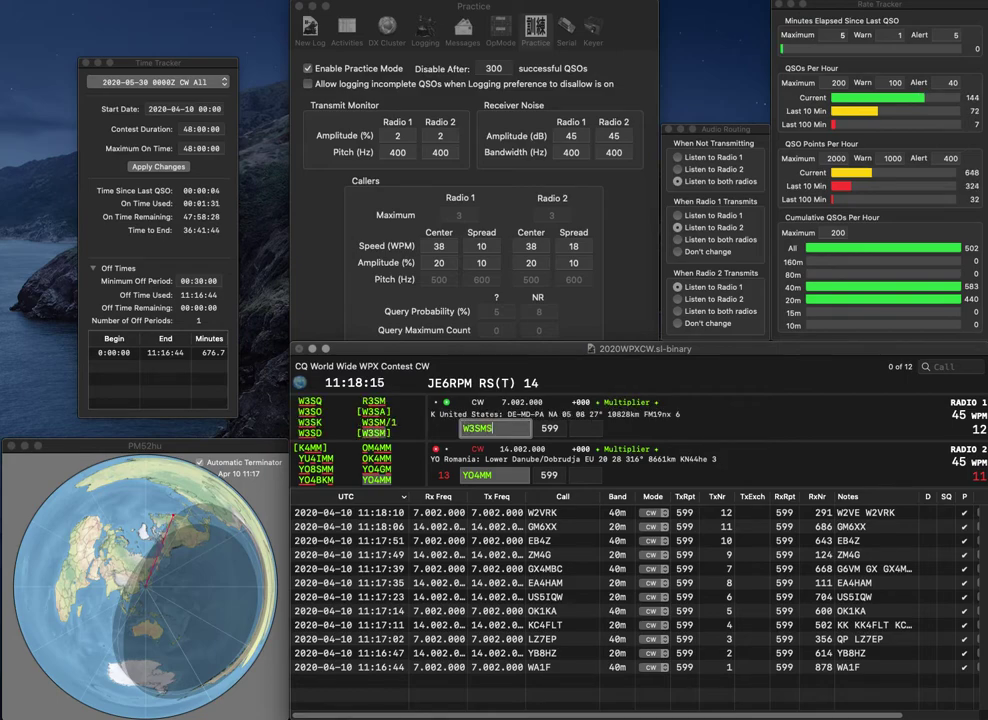
key(Return)
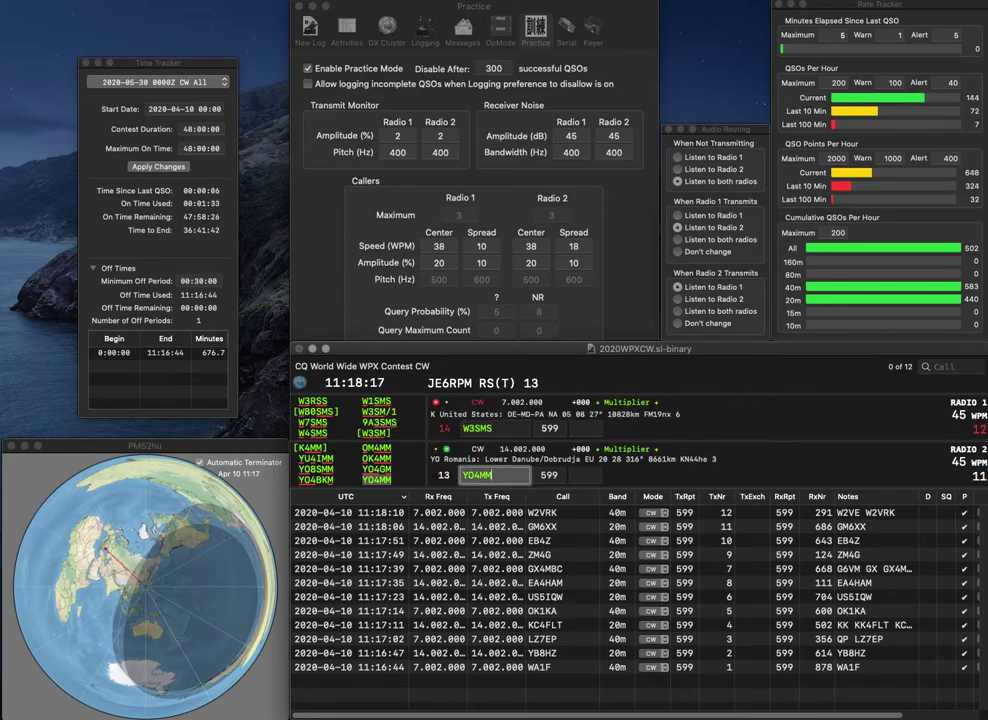
key(Tab)
text(773)
key(Return)
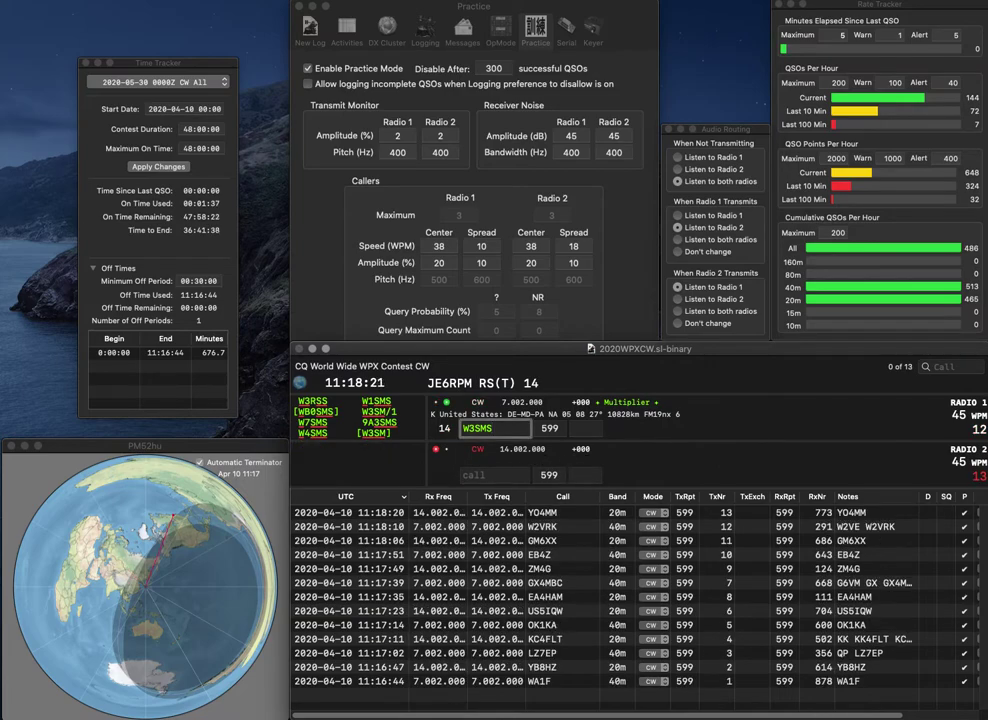
Correct the Radio 1 call to W3HMS, send it, and enter K2WWP as the Radio 2 call.
key(Left)
key(BackSpace)
text(H)
key(Return)
text(K2WWP)
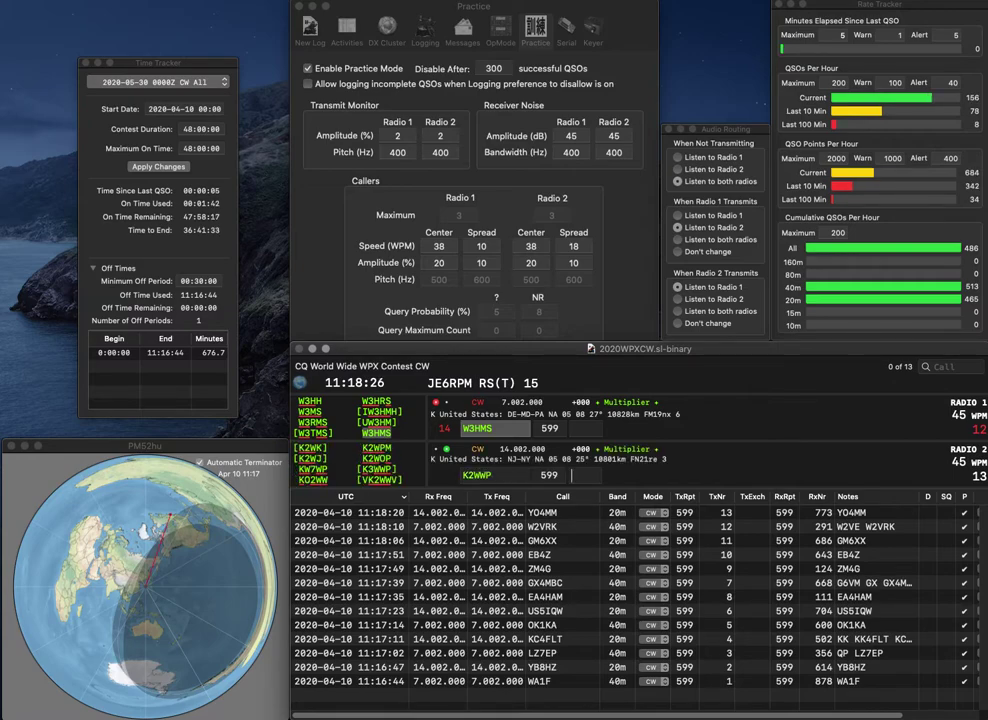
Send K2WWP on Radio 2 and log W3HMS on Radio 1 with received number 489.
key(Return)
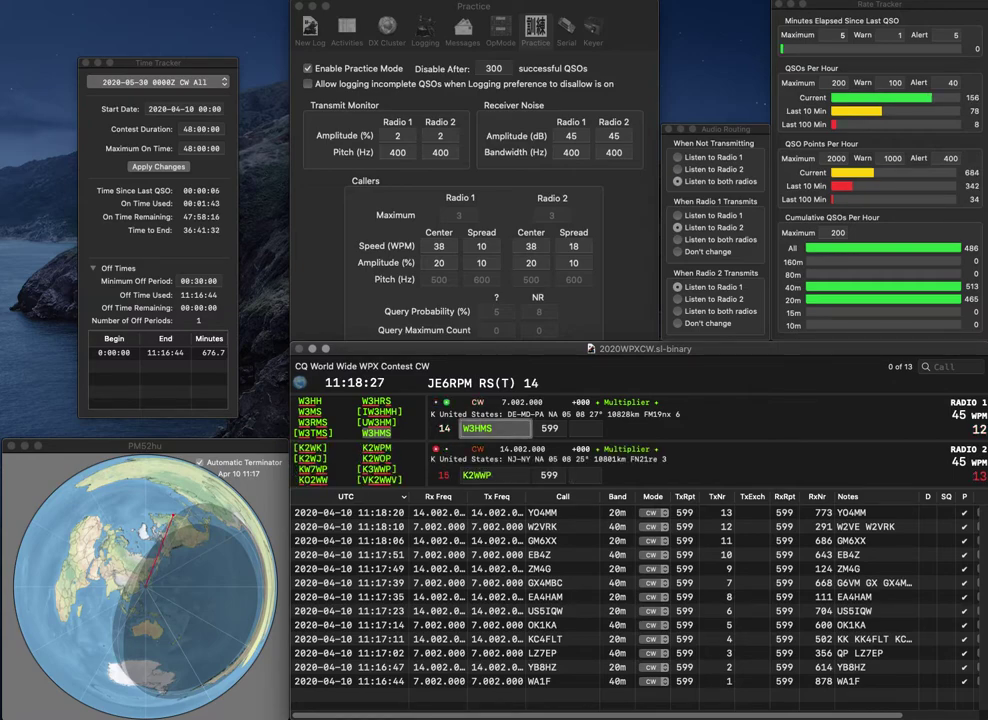
key(space)
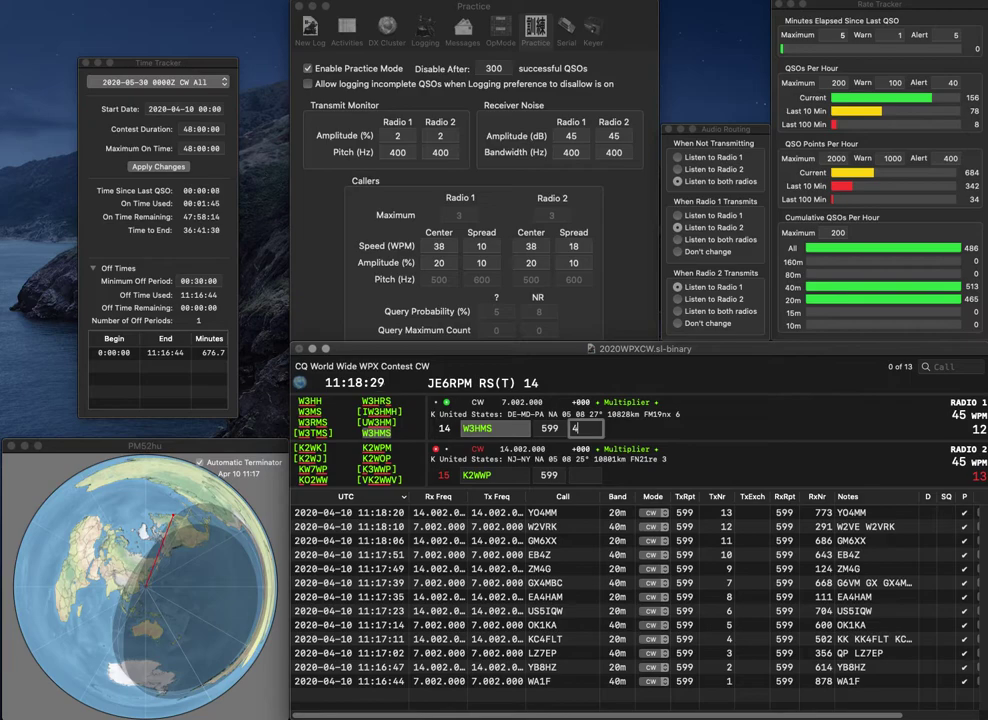
text(9)
key(Return)
key(space)
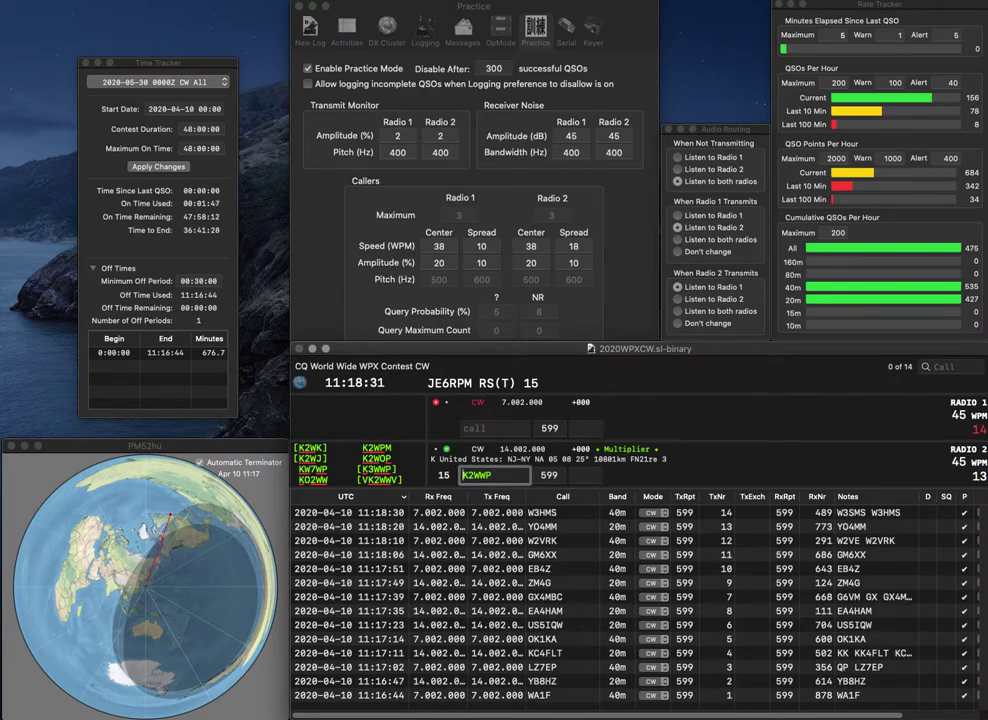
key(Right)
key(Right)
key(BackSpace)
text(3)
key(Return)
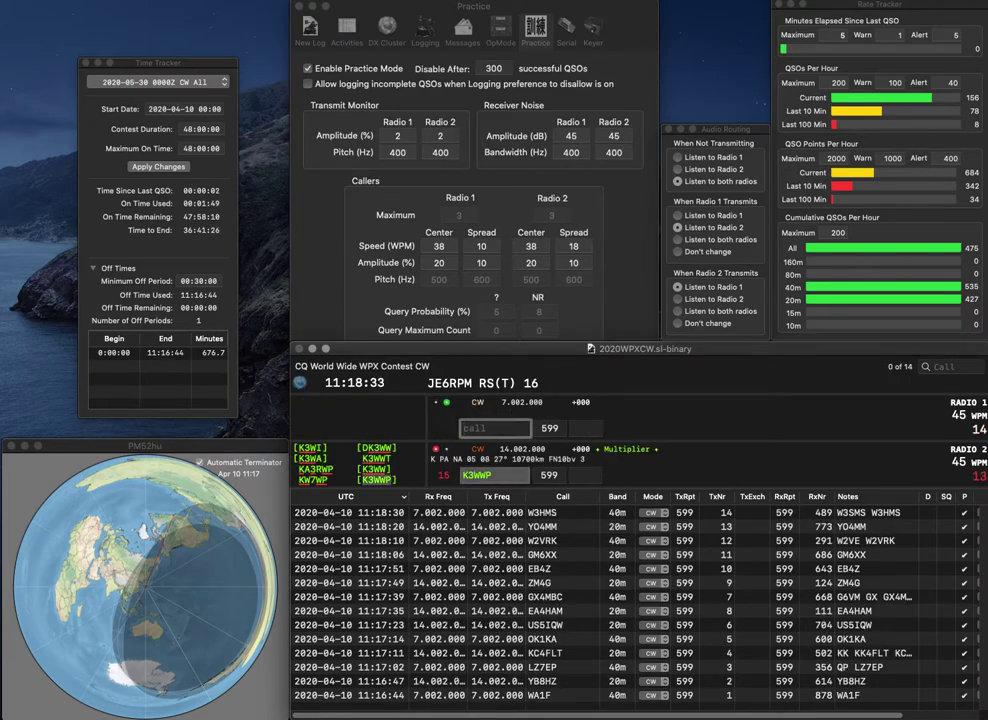
text(KE4H)
key(Return)
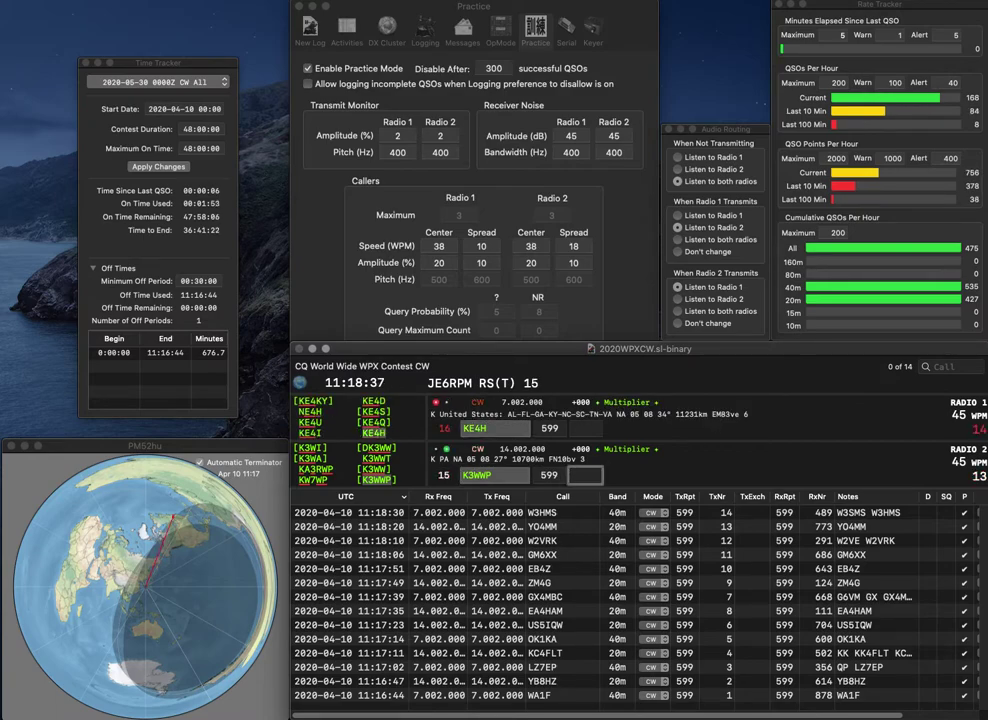
text(995)
key(Return)
text(573)
key(Return)
Answer N2GXJ on Radio 2 and OH7MJU on Radio 1.
text(N2GXJ)
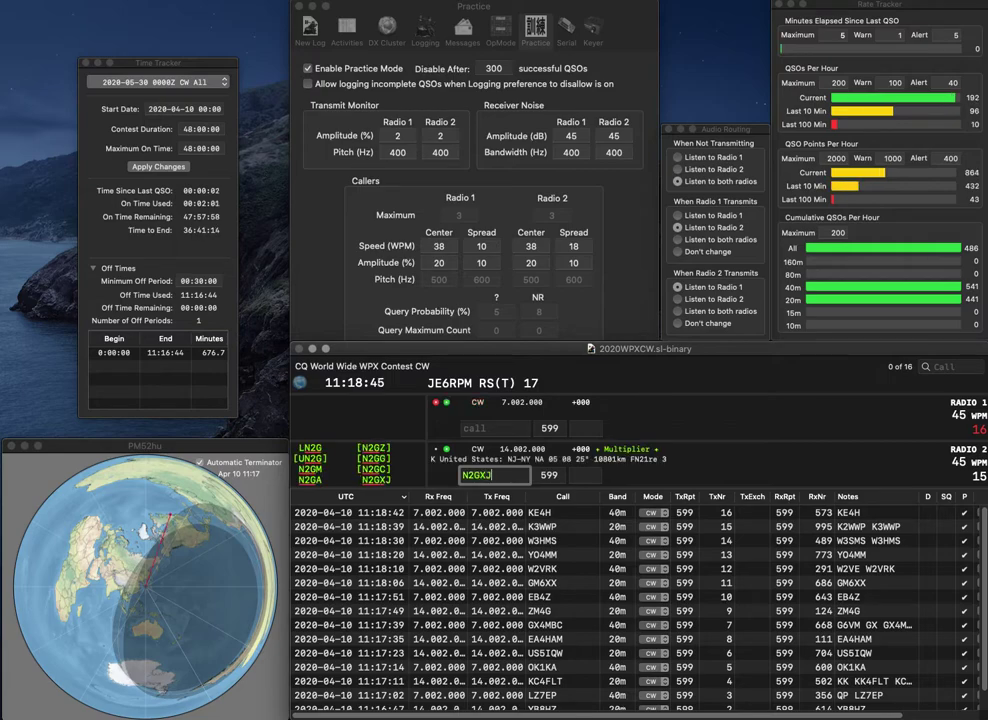
key(Return)
text(OH7M)
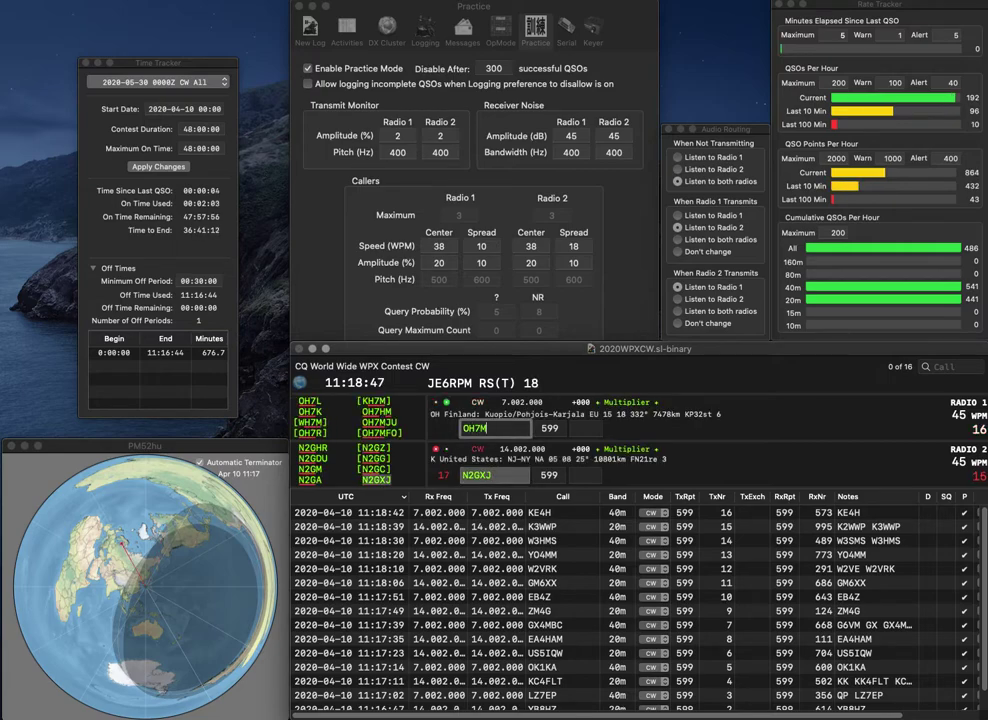
text(JU)
key(Return)
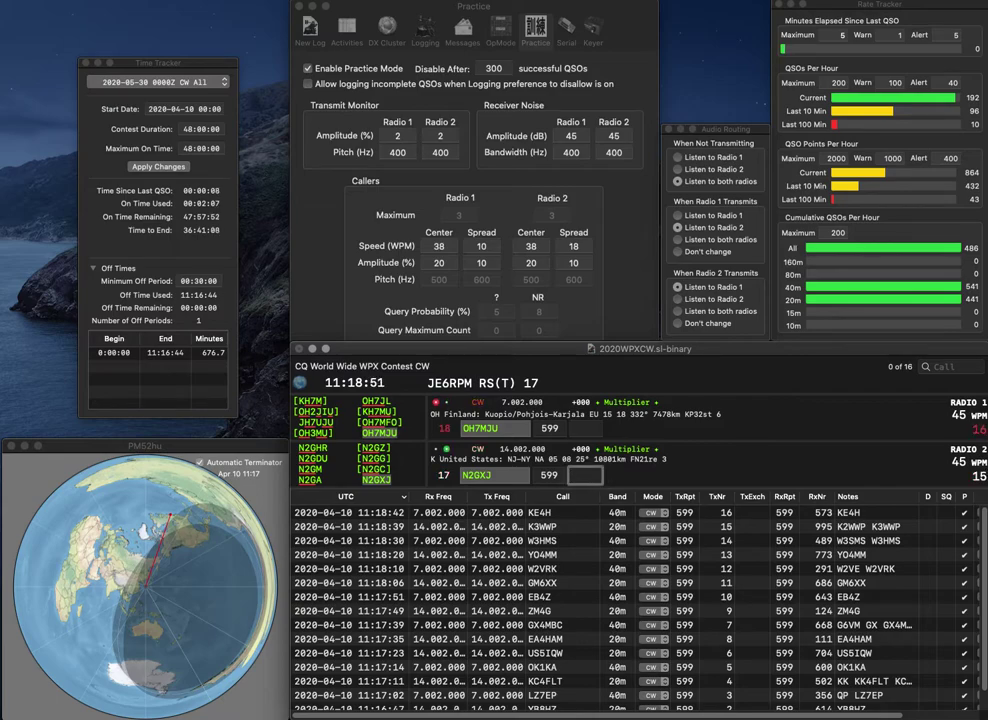
text(9)
key(Return)
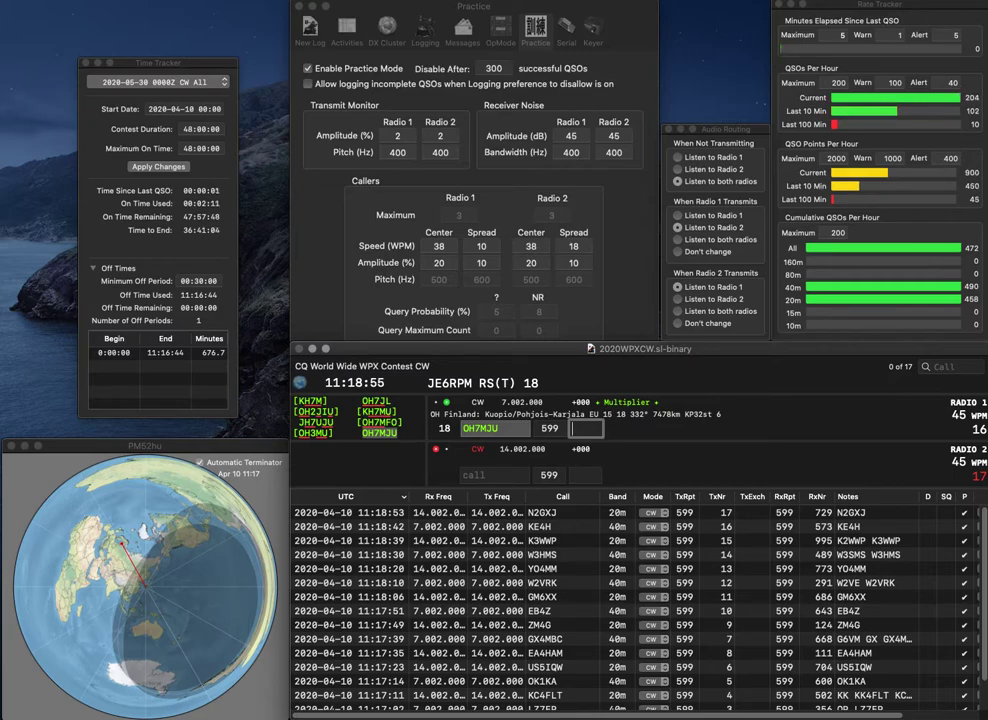
text(79)
key(Return)
Send the partial calls KJGA on Radio 2 and NQ on Radio 1.
text(WJGA)
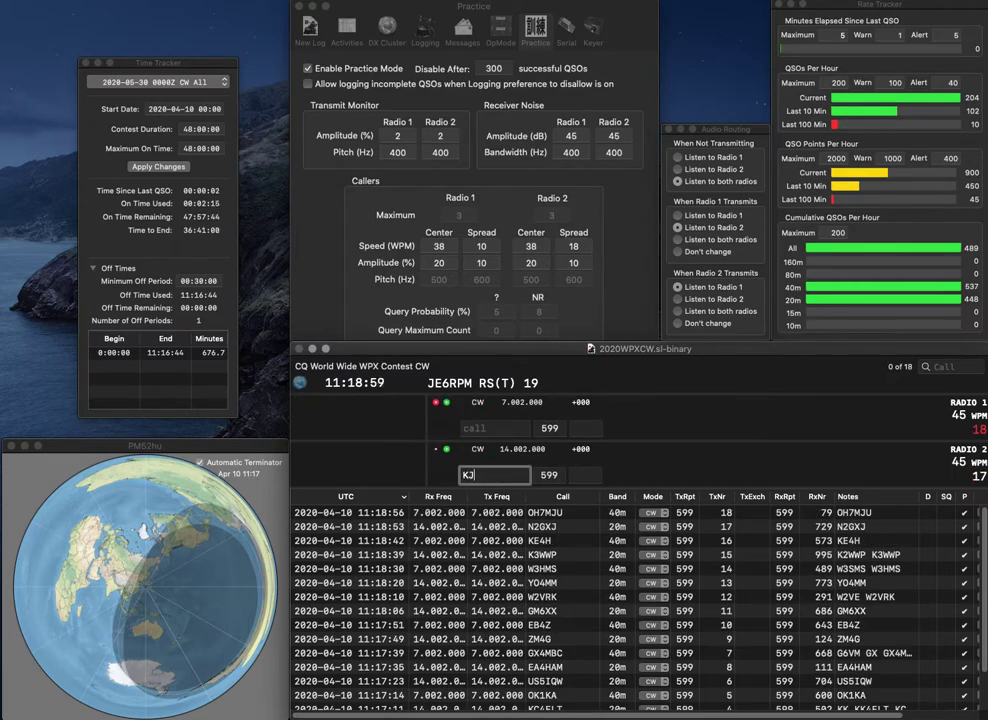
key(Return)
text(WQ)
key(BackSpace)
text(N)
key(Return)
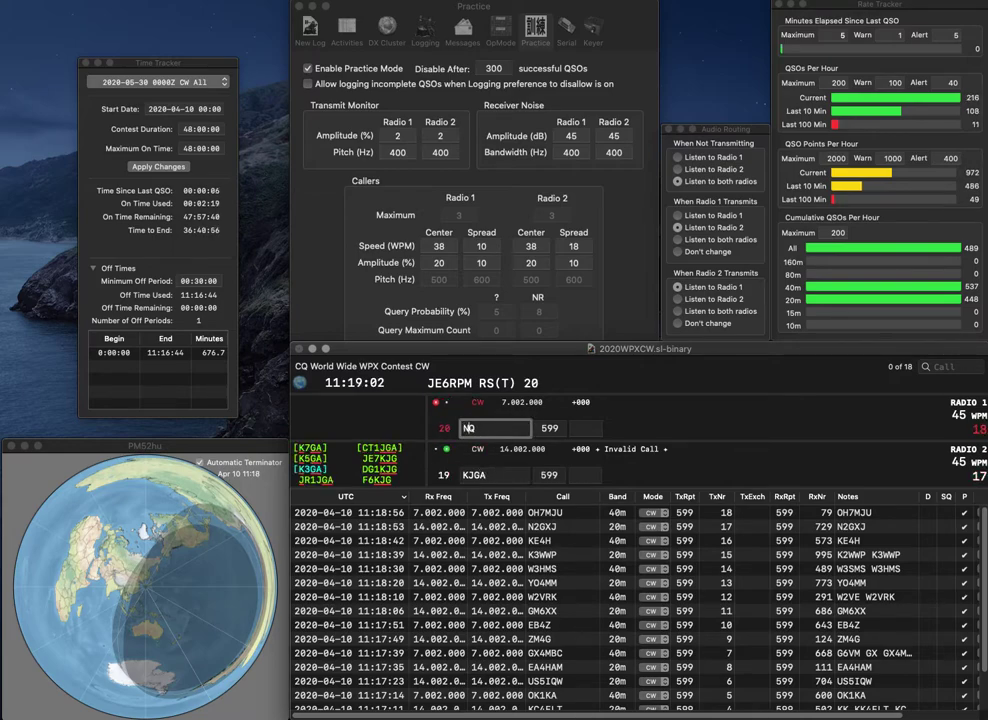
key(Delete)
text(CT1)
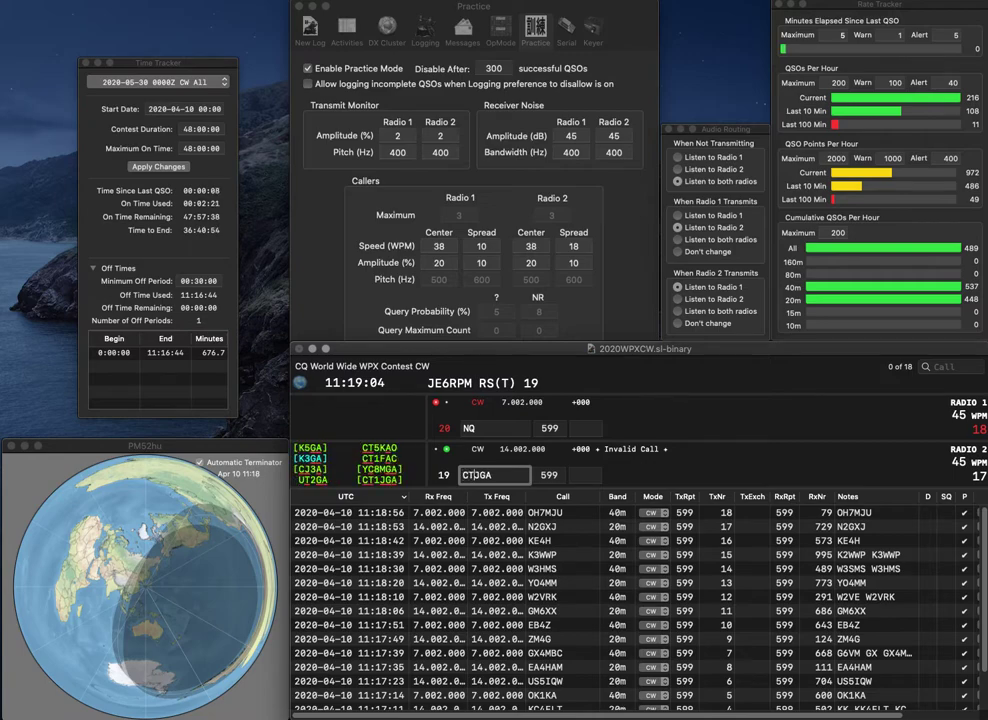
key(Return)
text(J4)
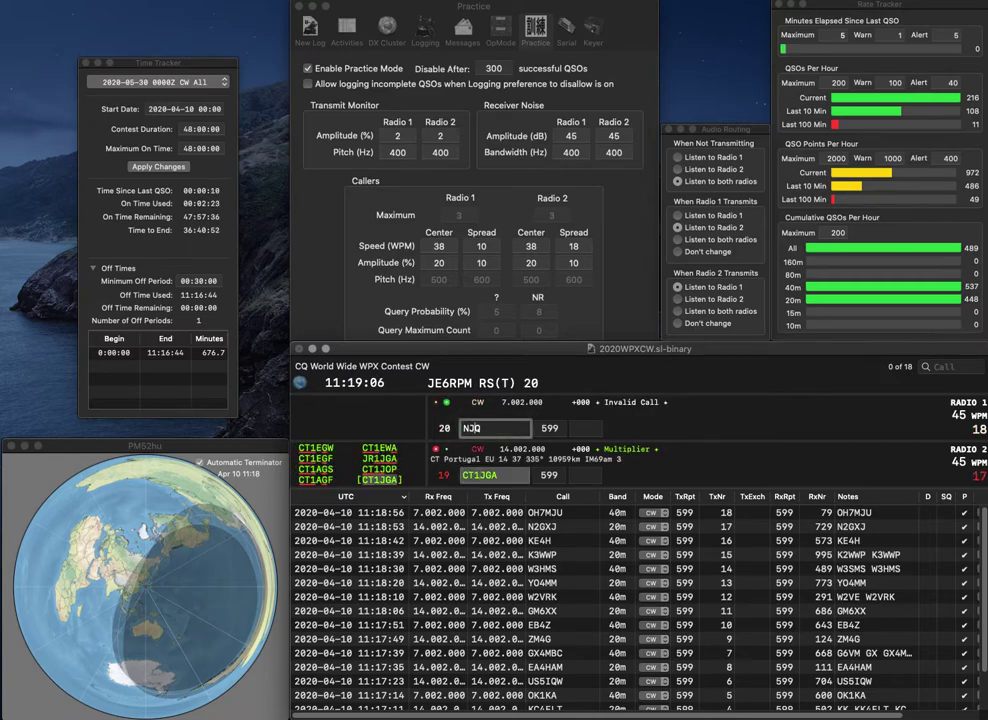
key(Return)
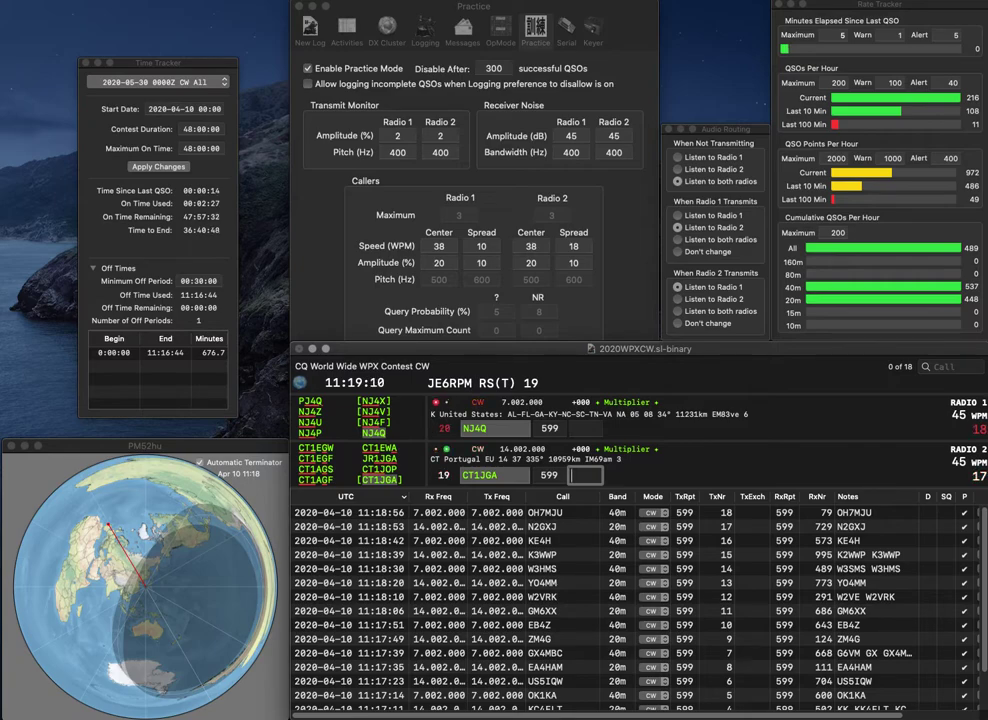
text(44)
key(Return)
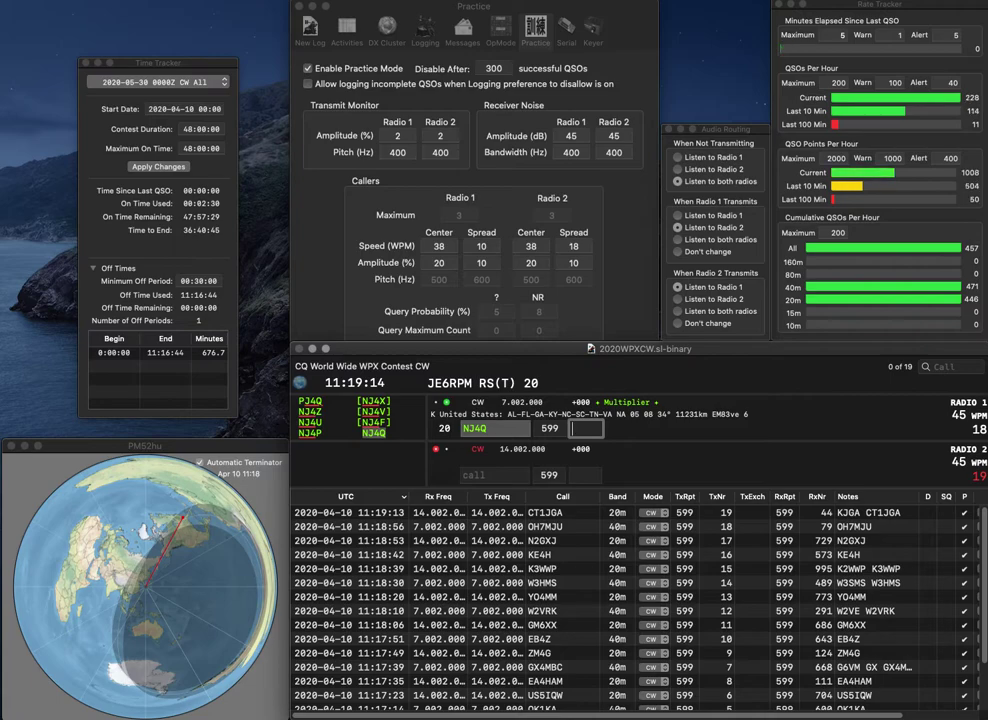
text(707)
key(Return)
Send the partial calls VOI on Radio 2 and LDC on Radio 1.
text(VOI)
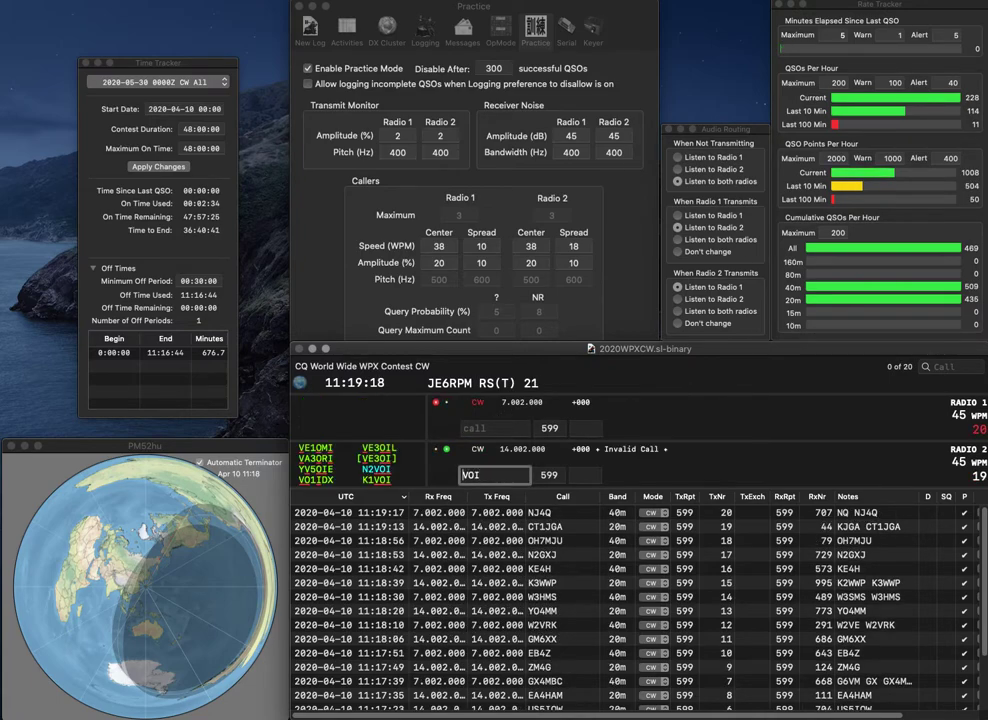
key(Return)
text(R)
key(BackSpace)
text(LD)
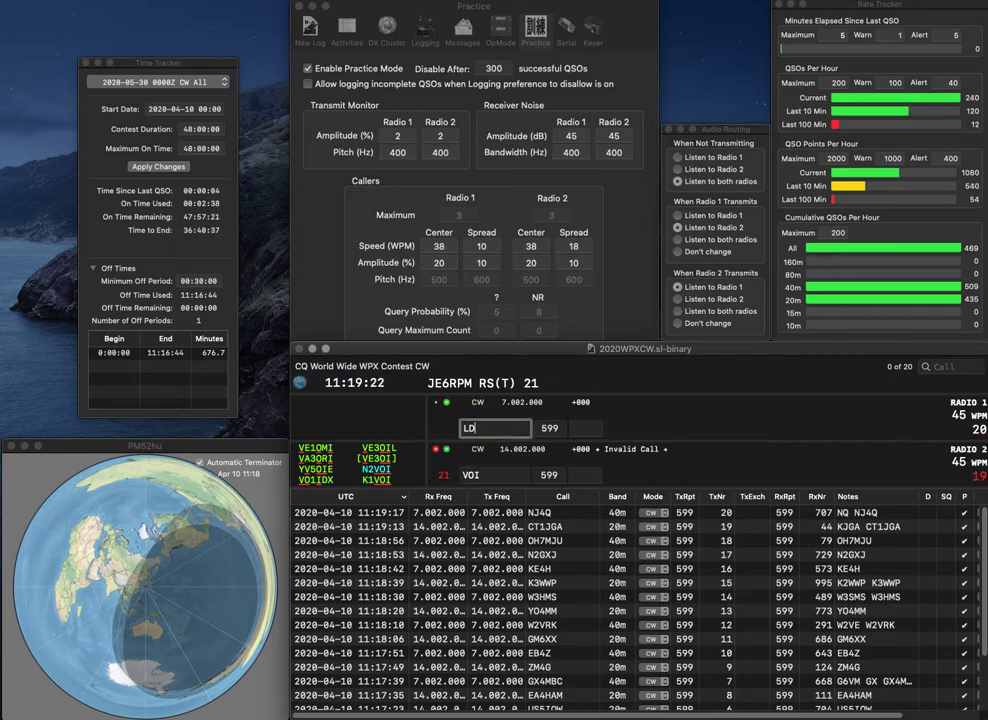
text(C)
key(Return)
Complete the Radio 2 call to K1VOI and replace the Radio 1 partial call with LB, sending both.
text(K1)
key(Return)
key(super+a)
key(BackSpace)
text(L)
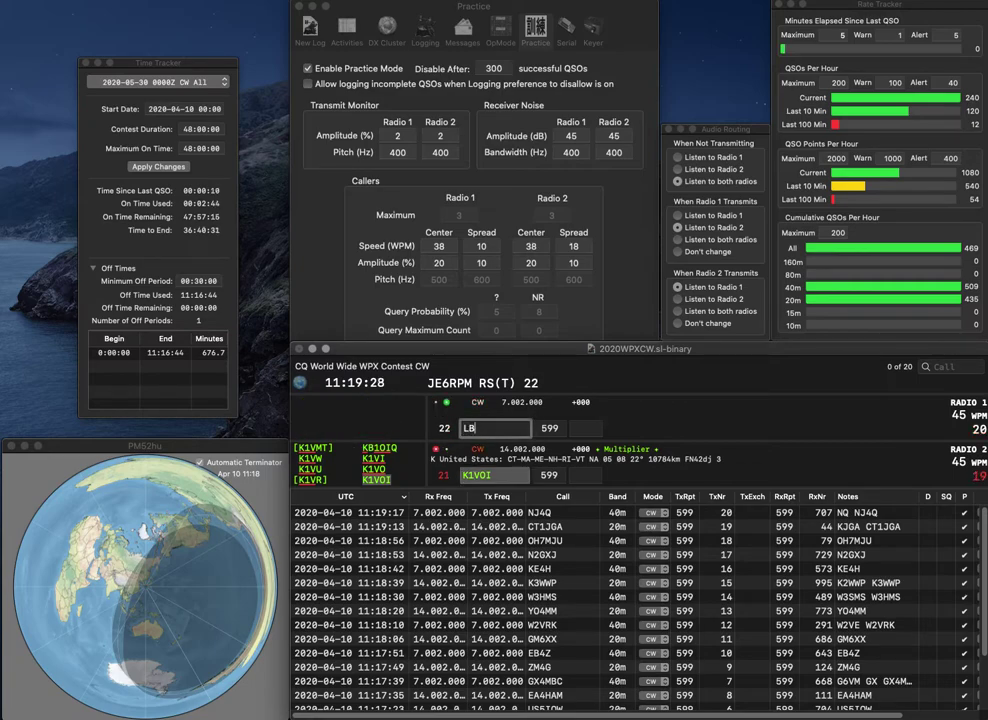
text(BC)
key(BackSpace)
key(BackSpace)
key(Return)
key(space)
text(74)
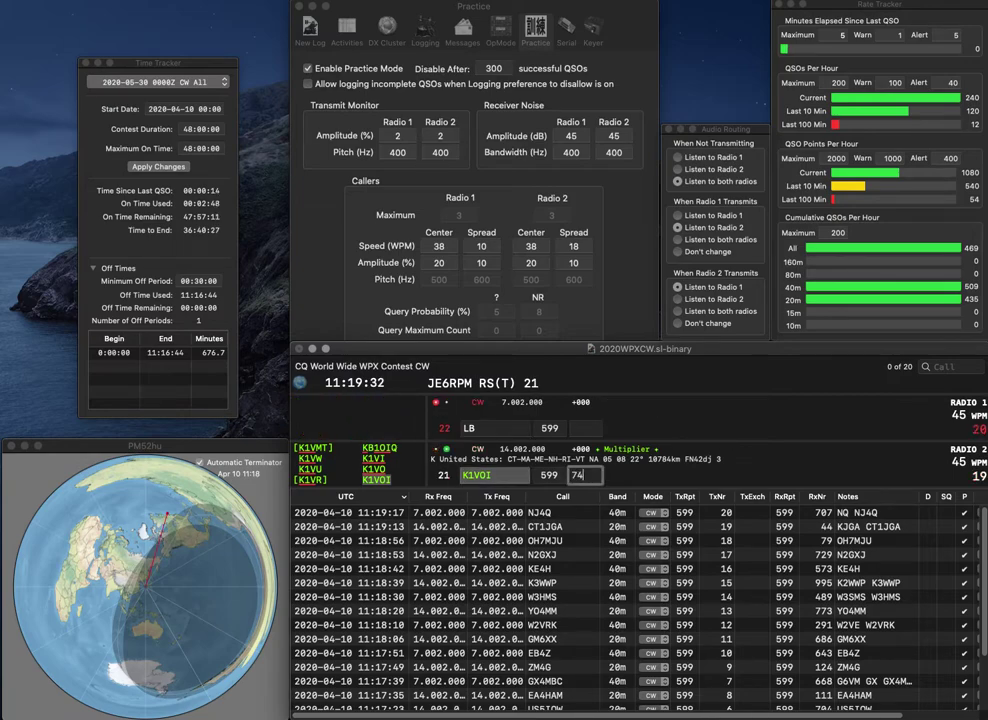
text(5)
key(Return)
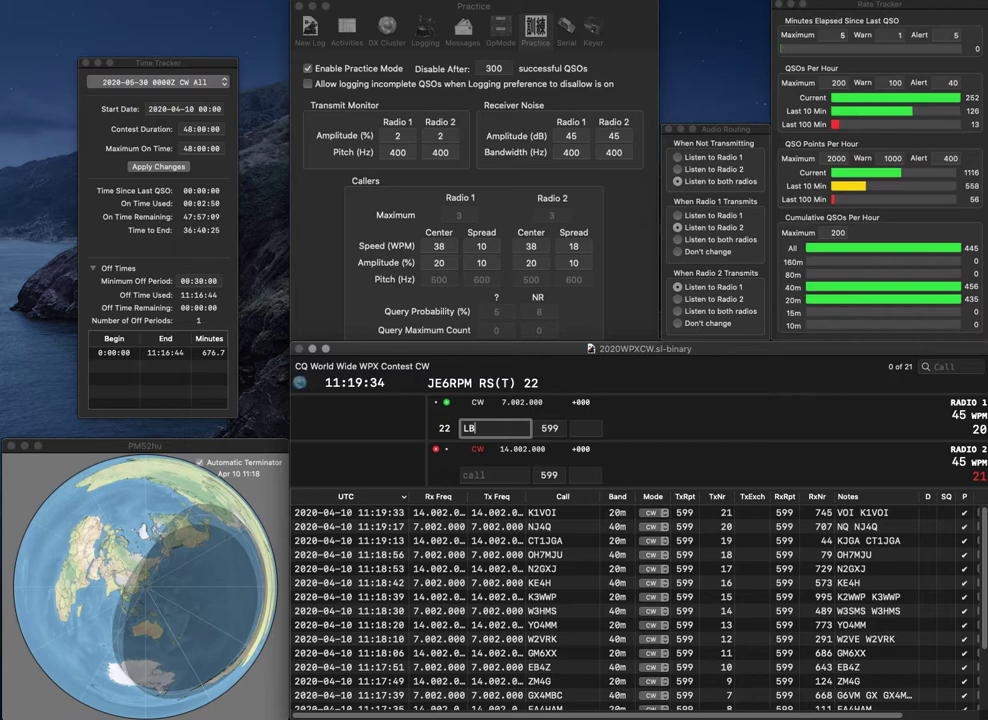
Complete the Radio 1 call to LB8DC and send it, and answer W2GIO on Radio 2.
text(8DC)
key(backslash)
text(W2GIO)
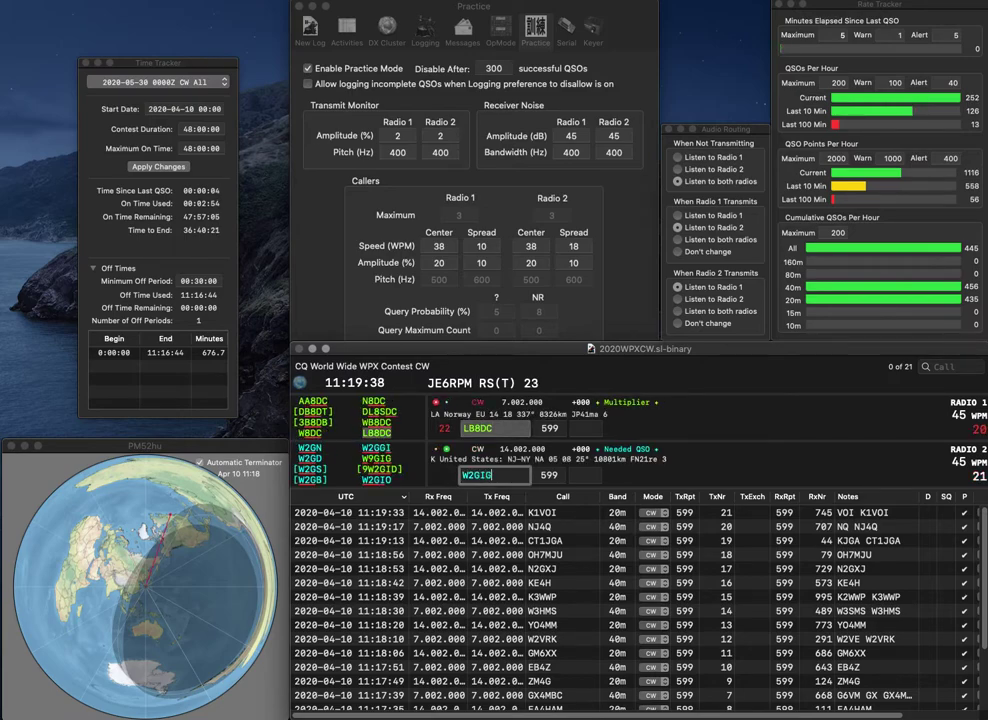
key(space)
key(backslash)
key(space)
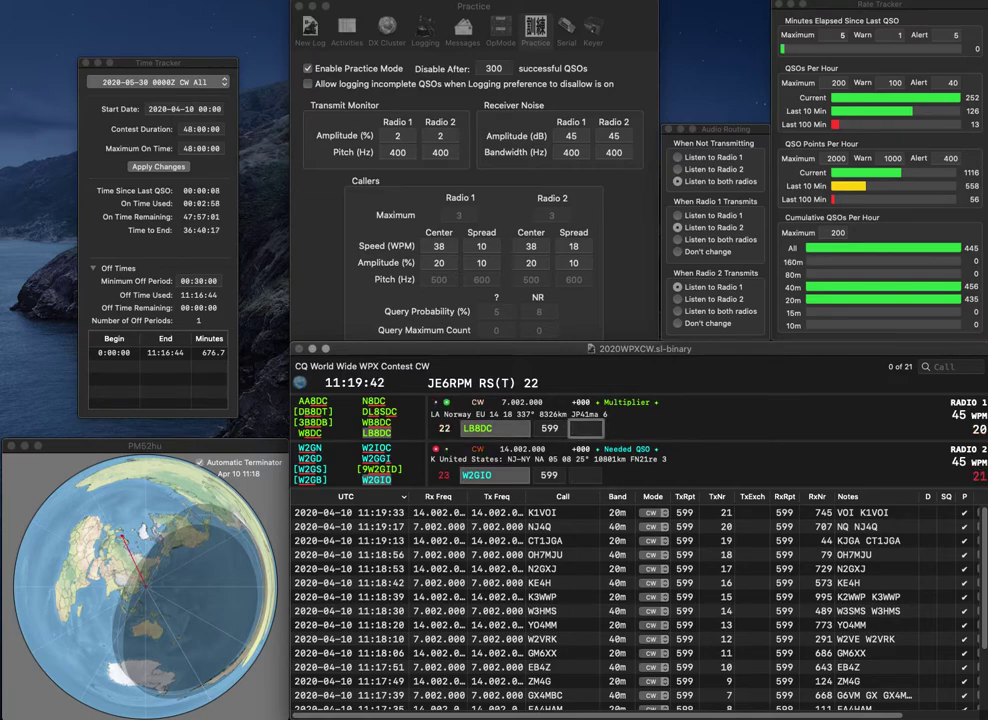
Log LB8DC on Radio 1 with received number 950 and W2GIO on Radio 2 with 808.
text(95)
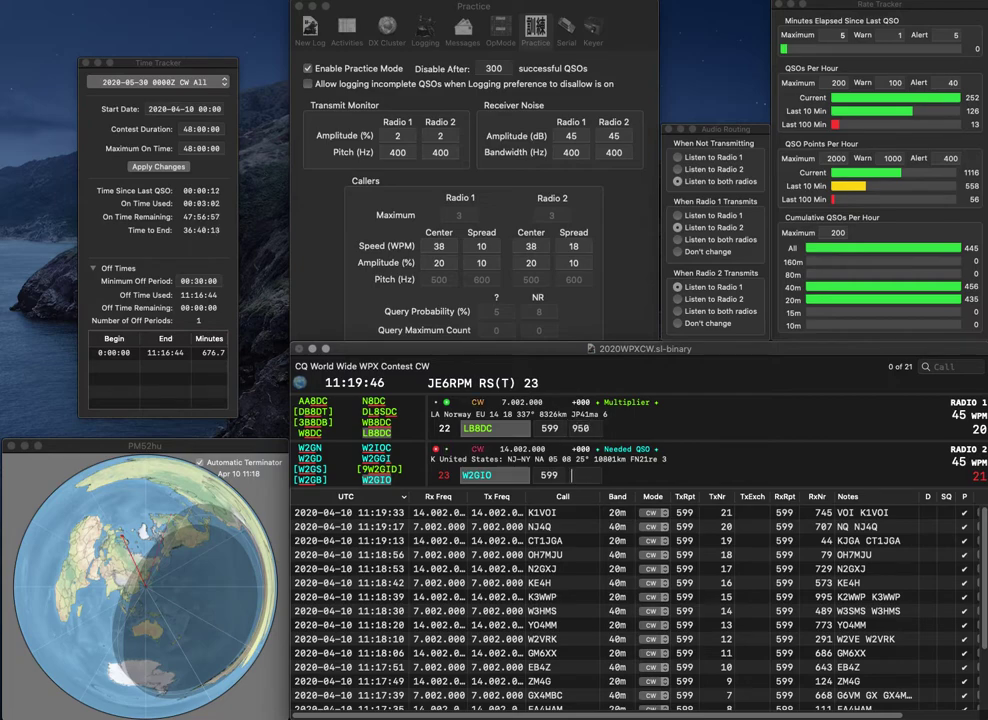
text(0)
key(Return)
text(809)
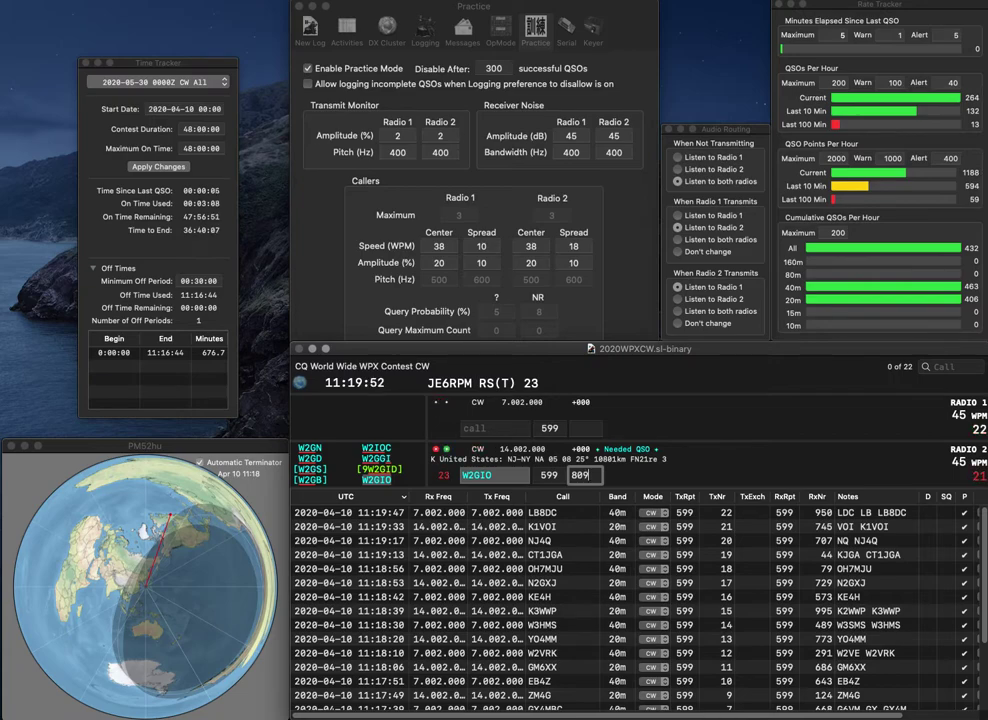
key(BackSpace)
text(8)
key(Up)
key(Return)
key(Return)
text(F6BY)
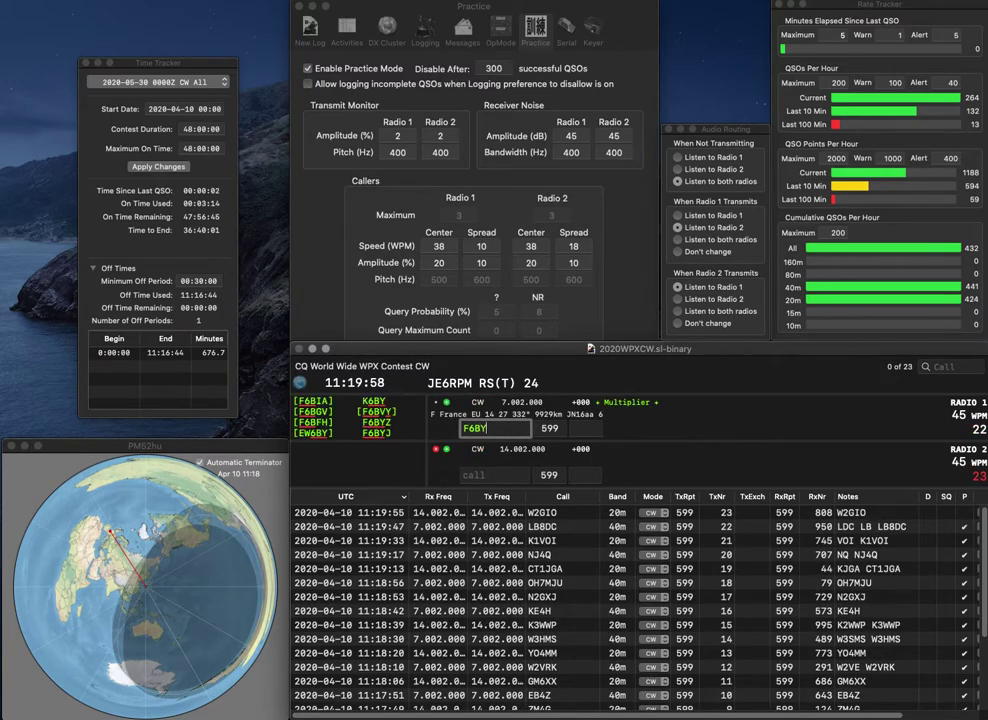
text(J)
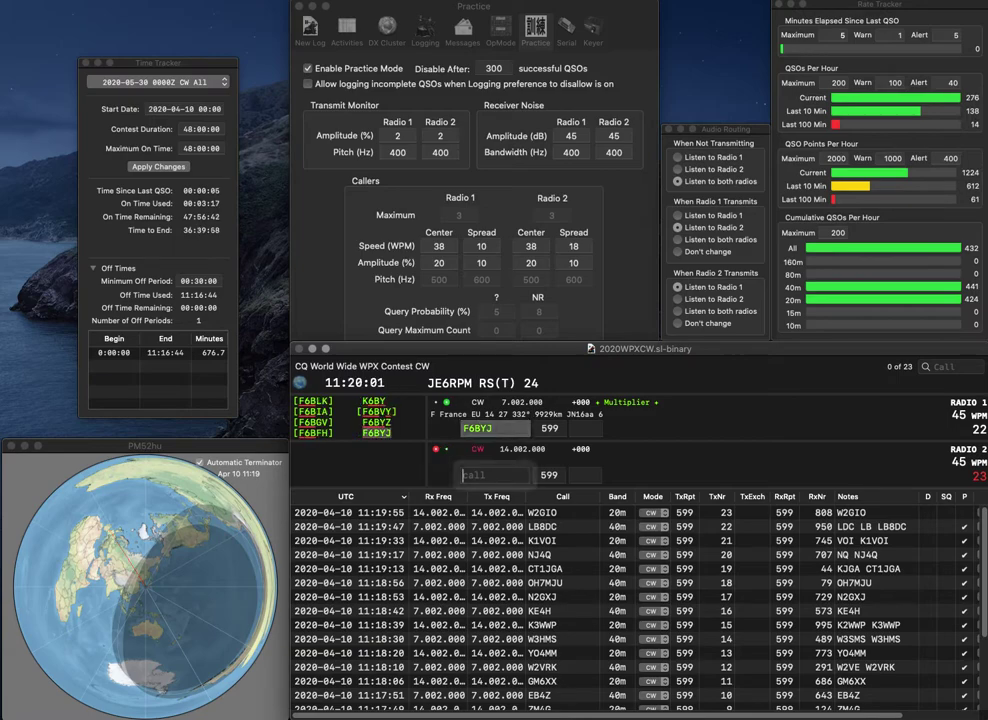
key(Return)
text(JE8URC)
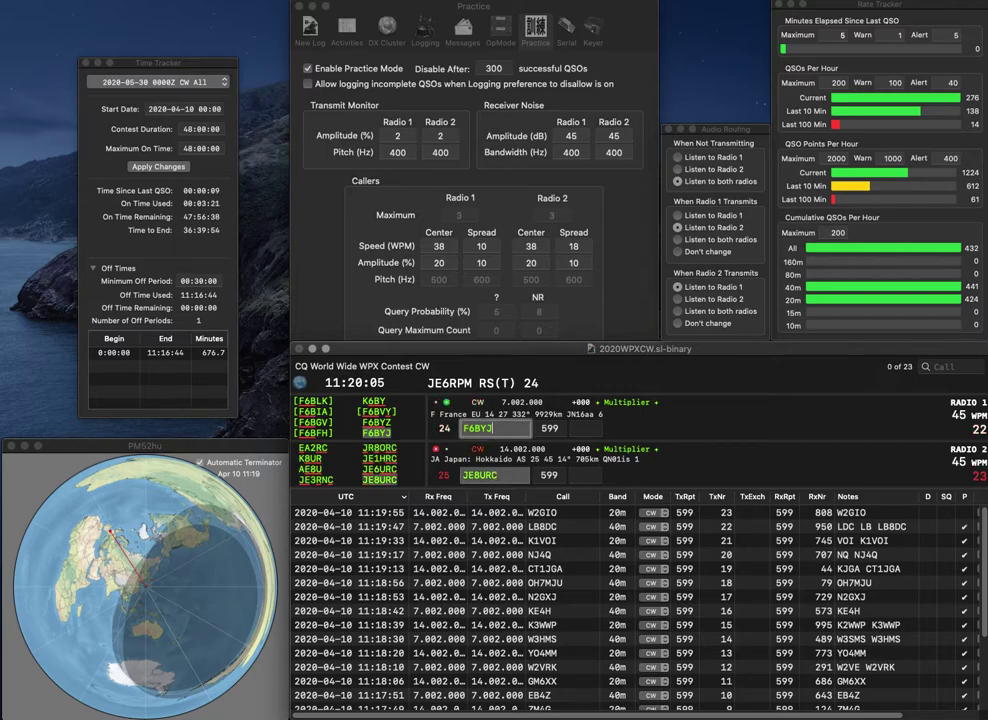
key(Tab)
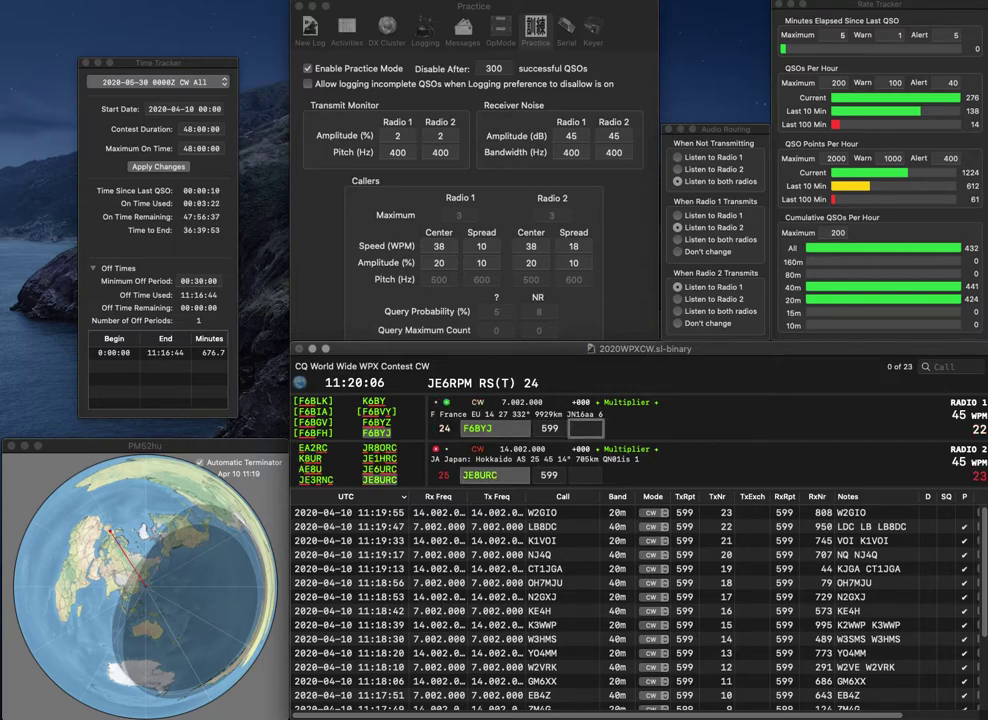
text(79)
key(BackSpace)
text(00)
key(Return)
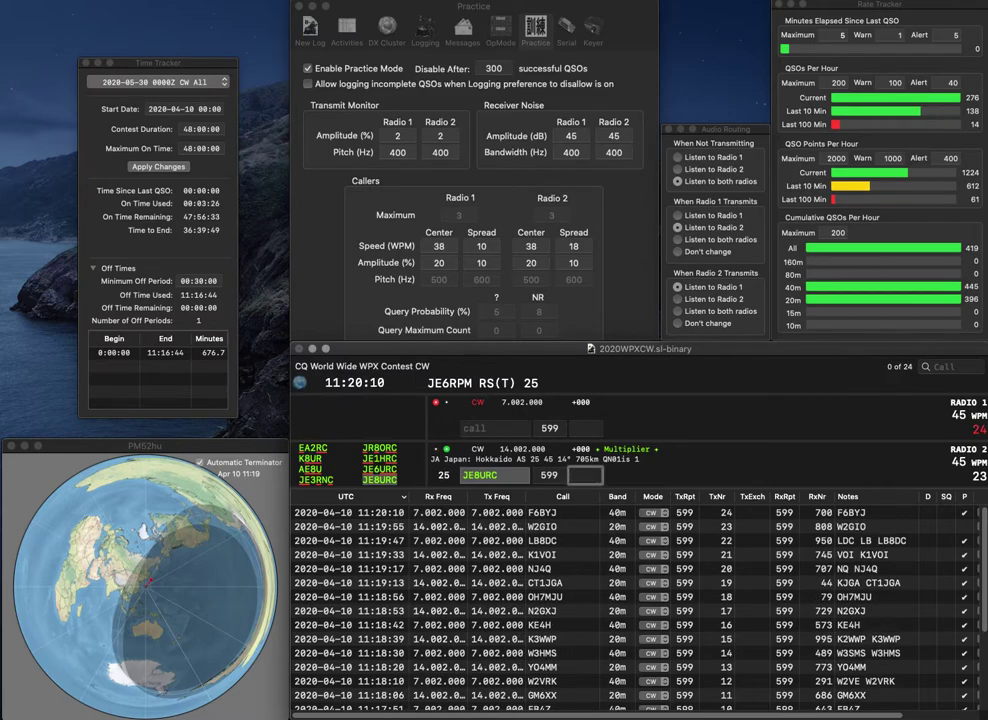
text(990)
key(Return)
Answer JK8CEE on Radio 1.
text(8)
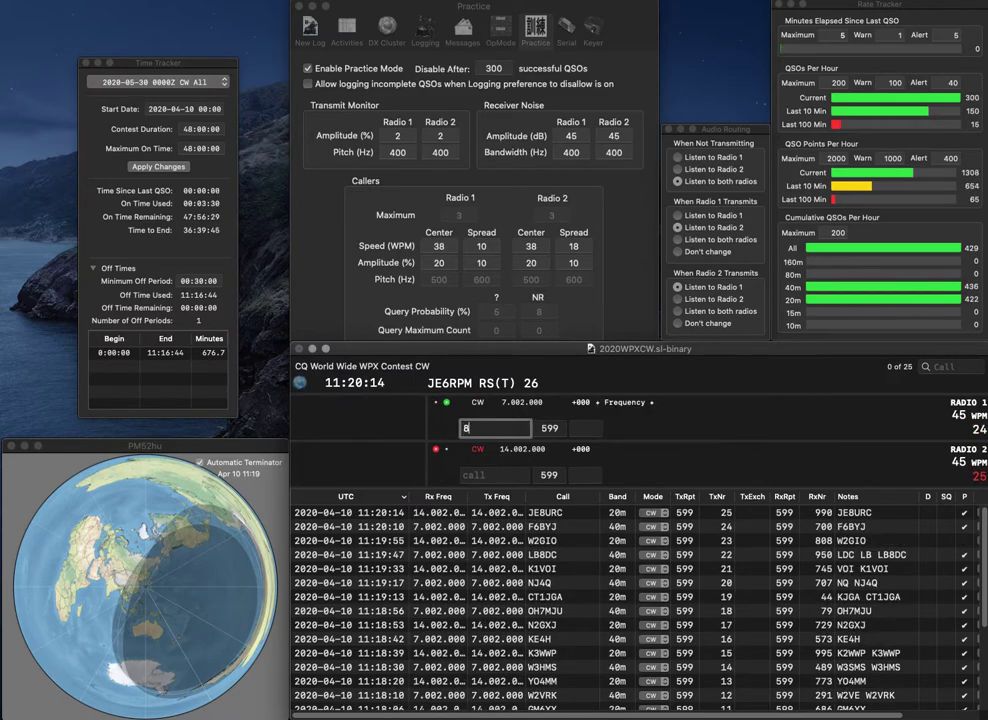
text(CEJK8C)
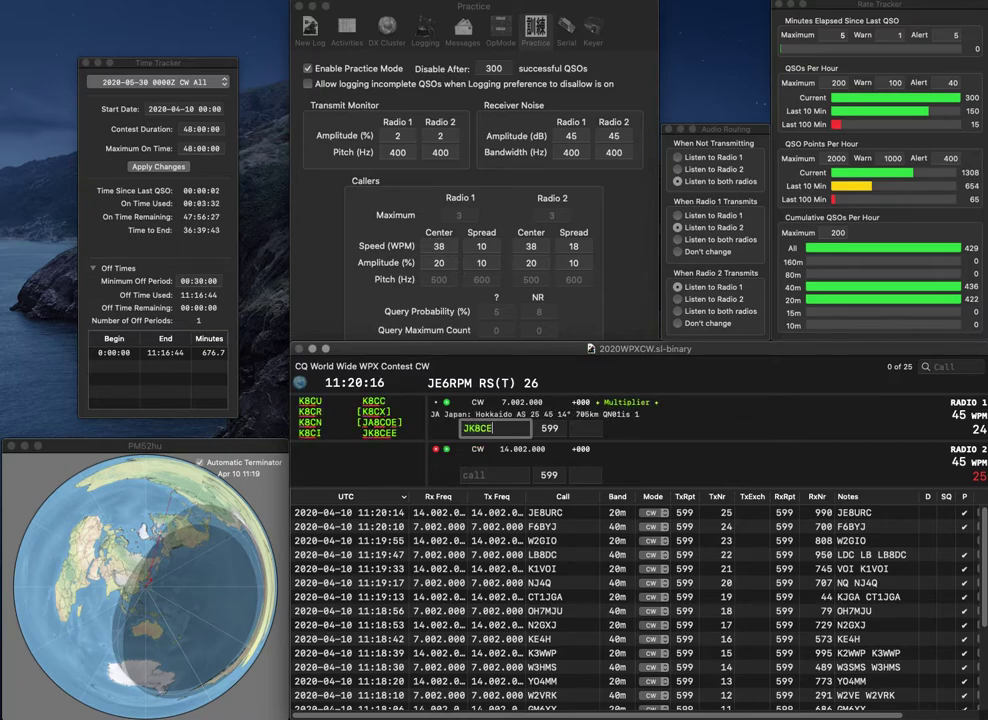
text(E)
key(Return)
text(N0DTO)
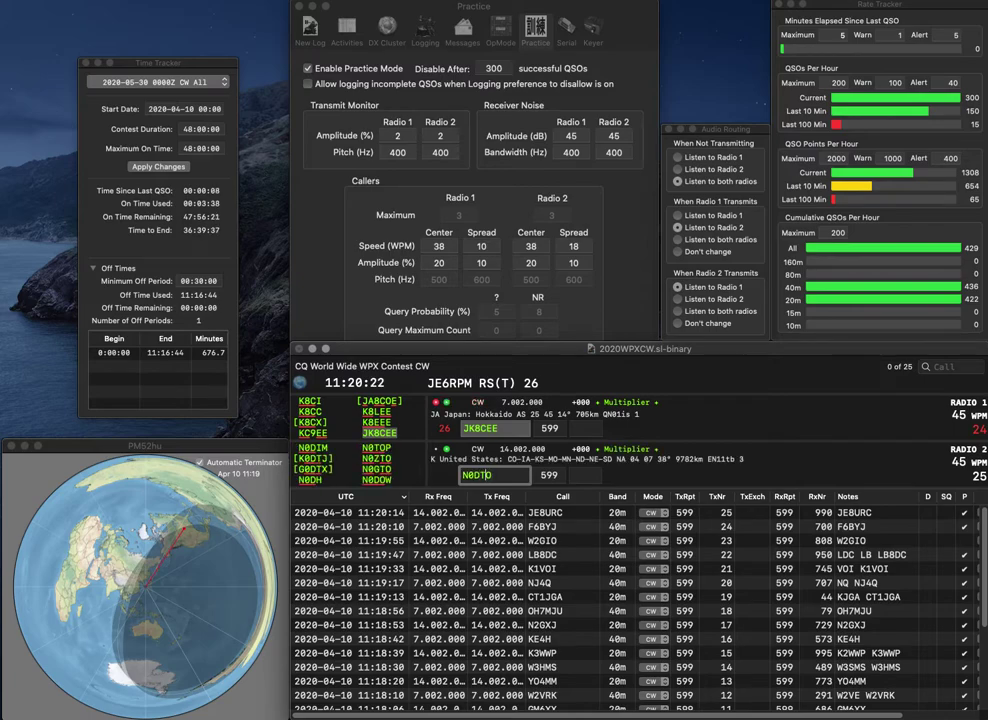
key(Return)
text(300)
key(Return)
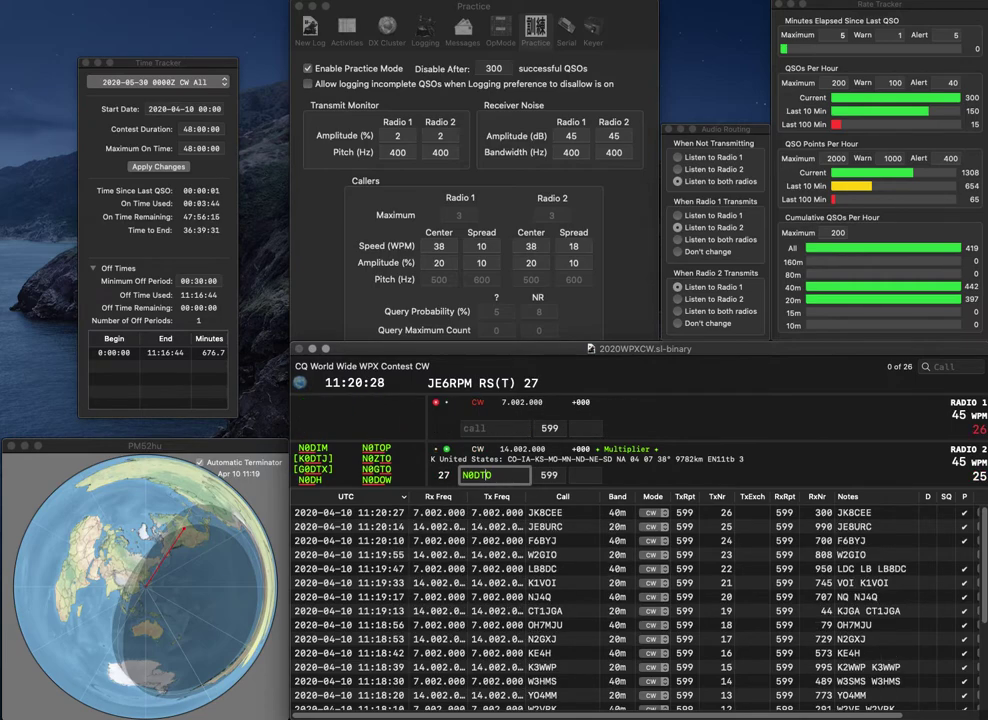
key(Left)
key(Left)
key(BackSpace)
text(G)
key(Return)
text(RX3XA)
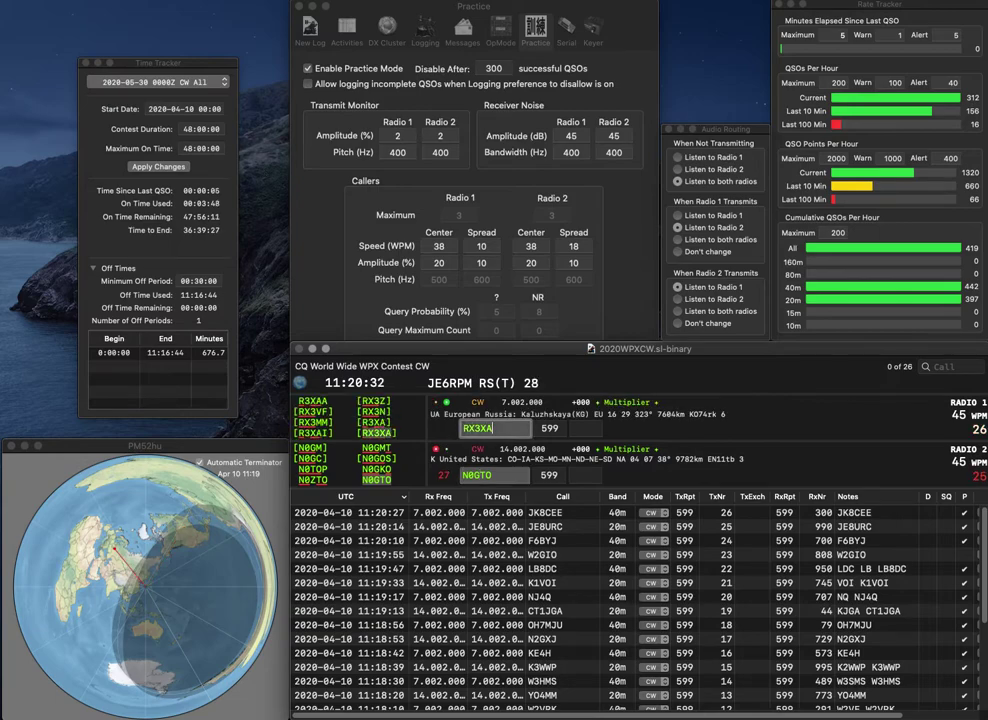
key(Return)
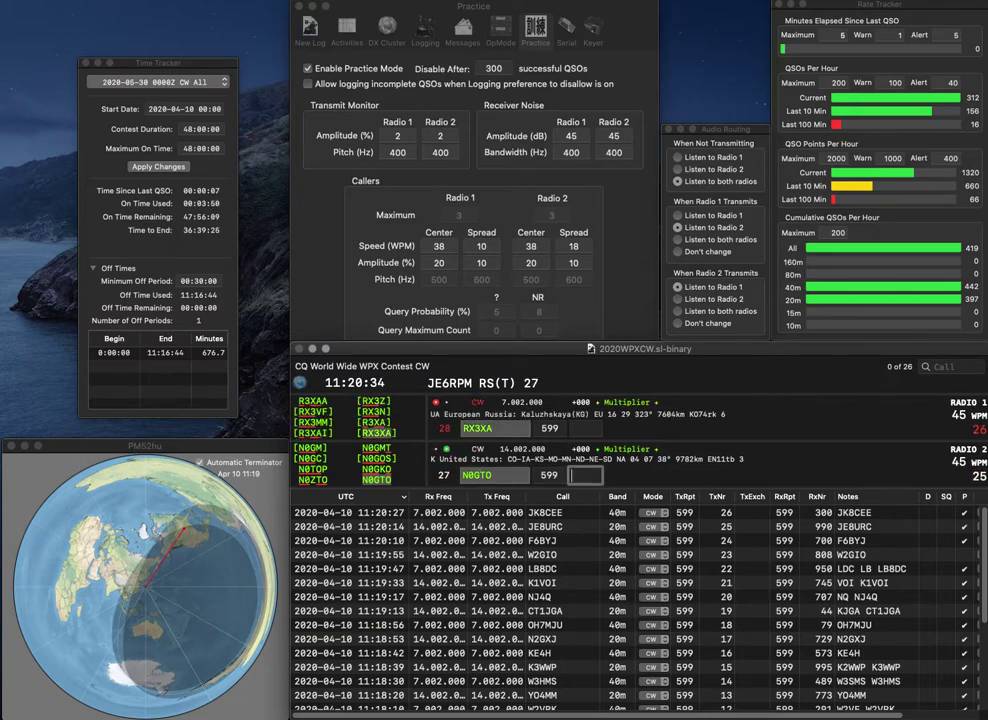
Log N0GTO on Radio 2 with received number 943 and RX3XA on Radio 1 with 114.
text(944)
key(BackSpace)
text(3)
key(Return)
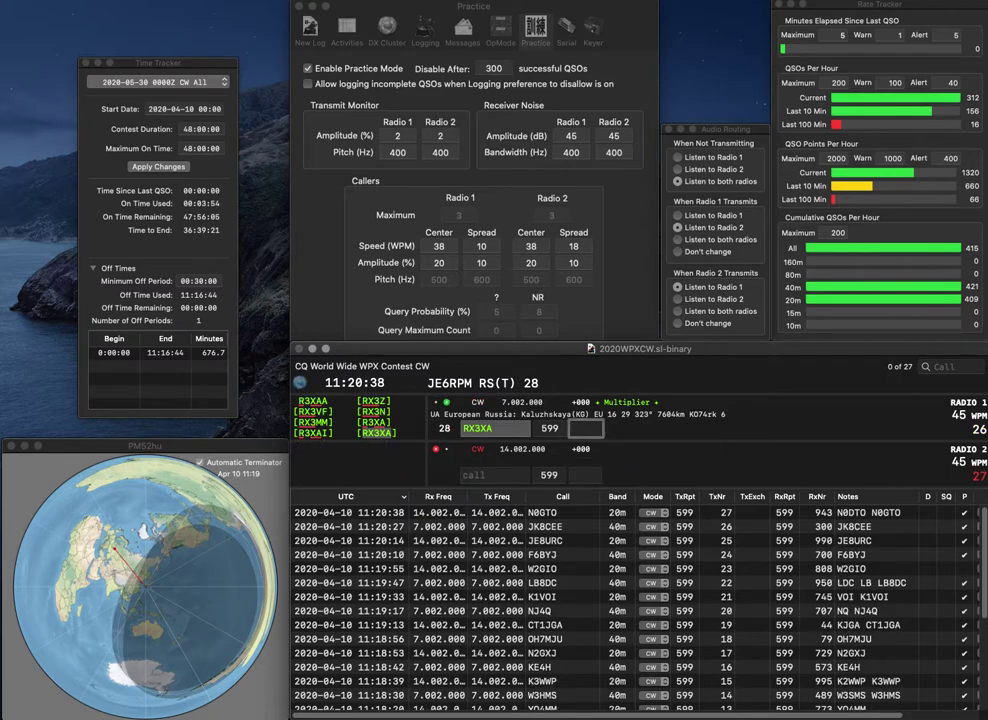
text(114)
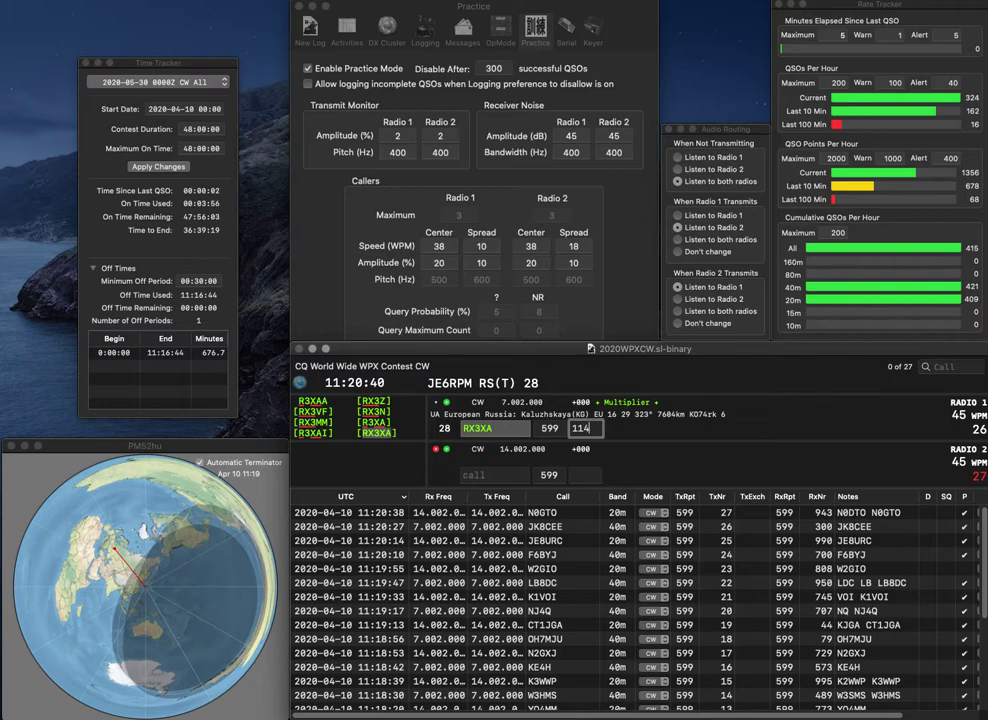
key(Return)
Answer HA5ZG on Radio 2 and OL3Z on Radio 1.
text(HA5)
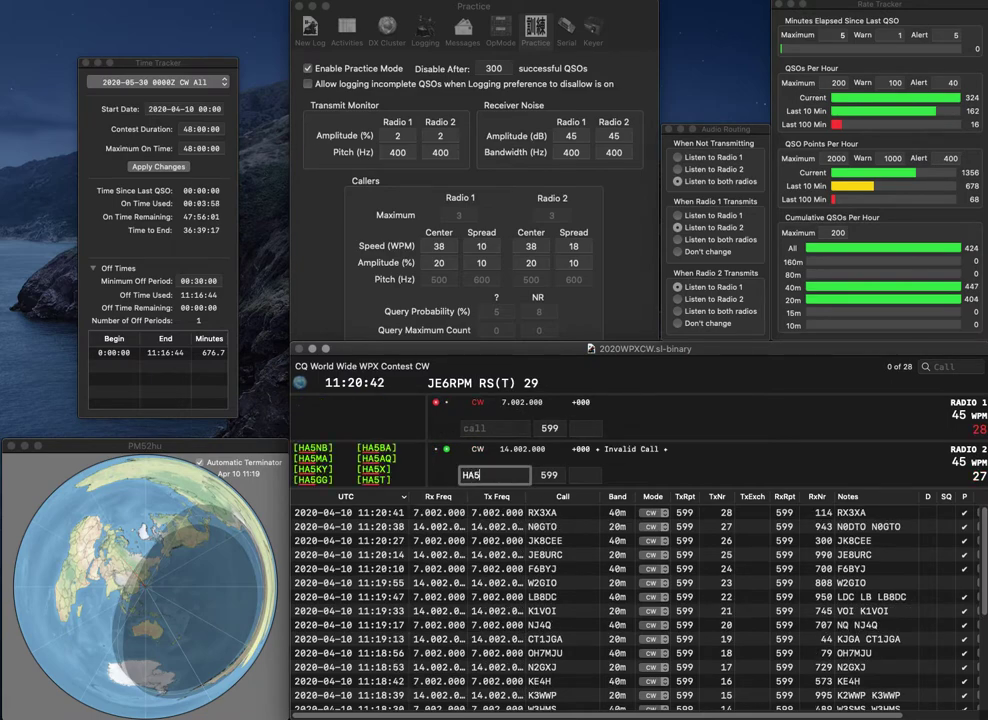
text(ZG)
key(Return)
text(OL3Z)
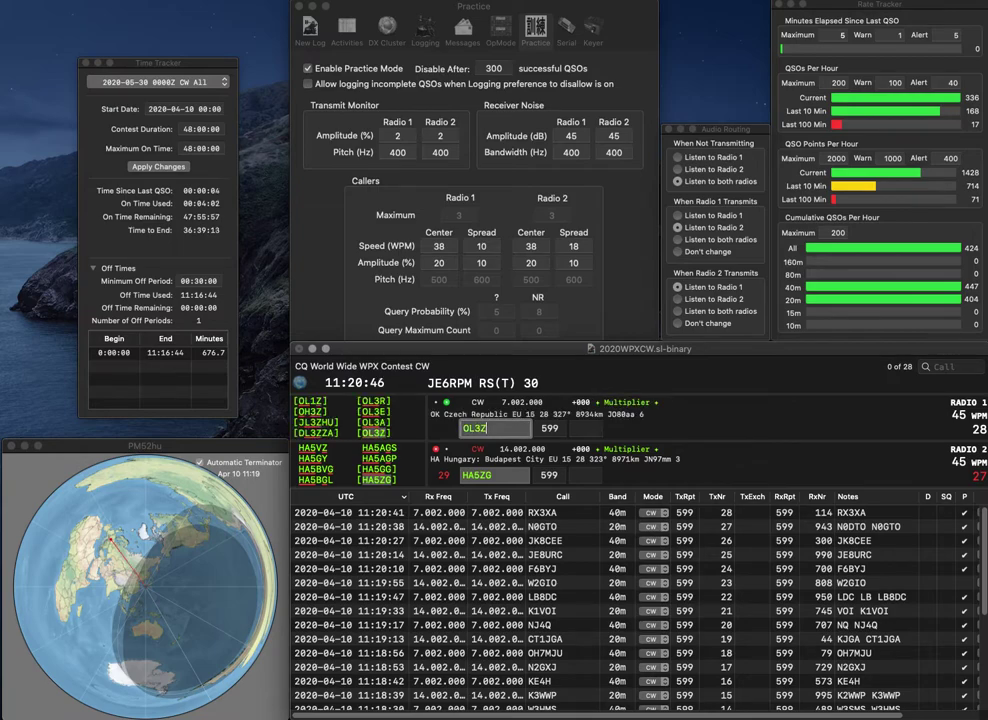
key(Return)
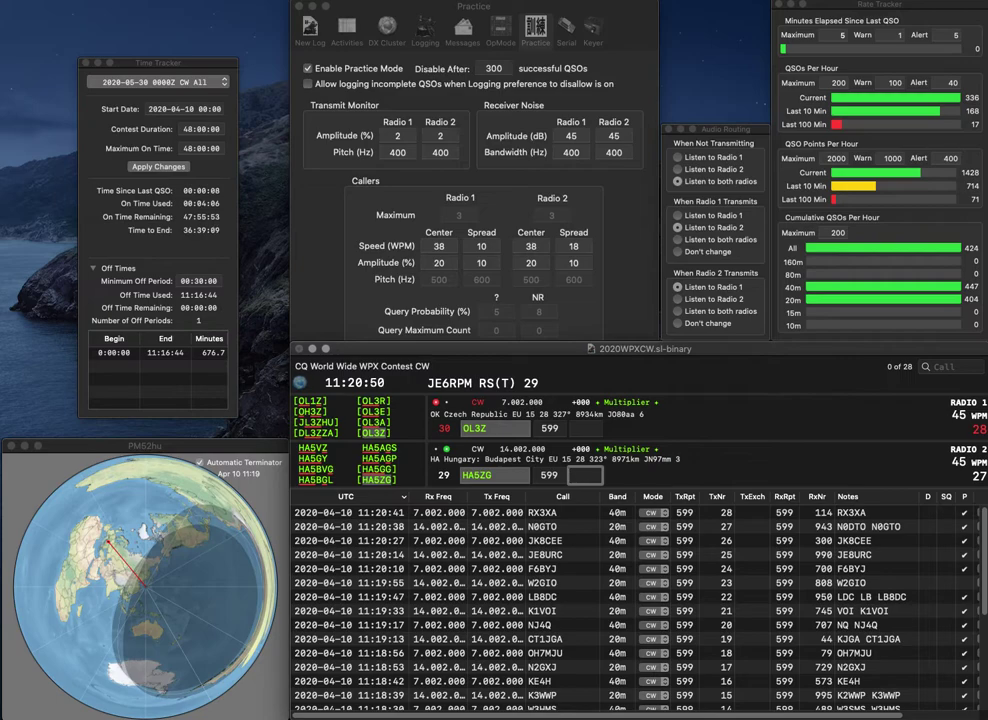
text(680)
key(Return)
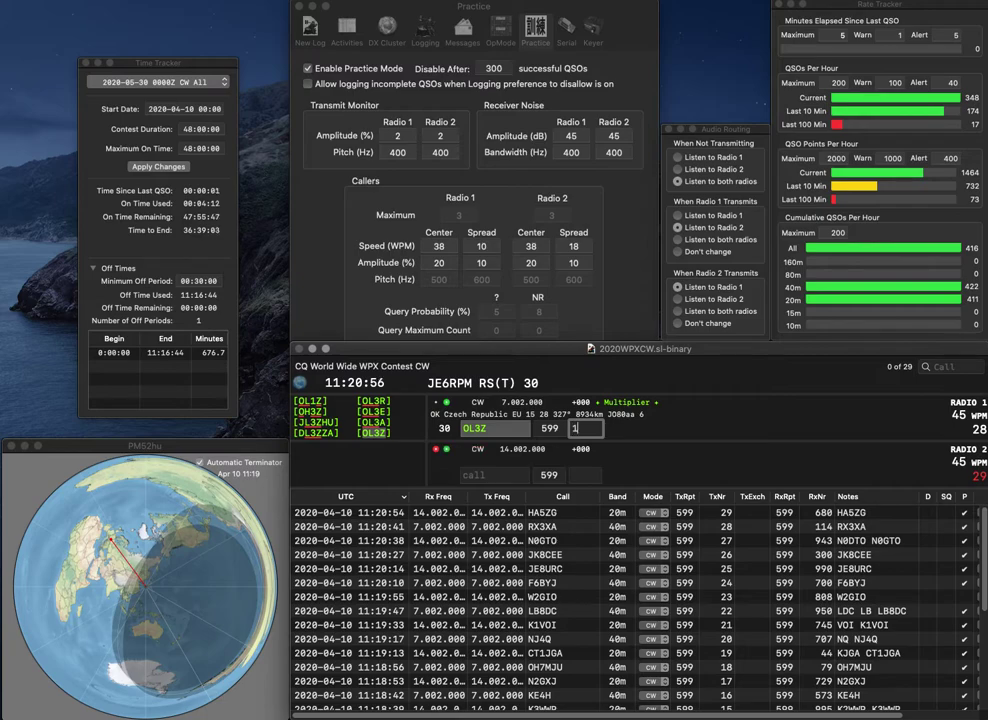
key(Return)
text(BAY)
key(Return)
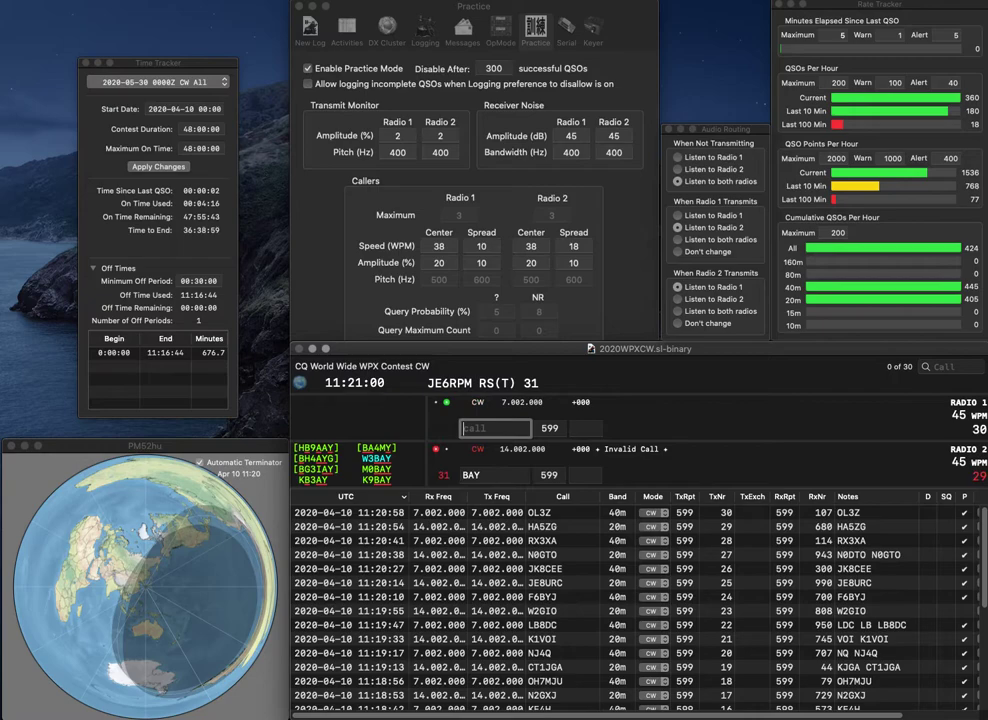
text(IU4F)
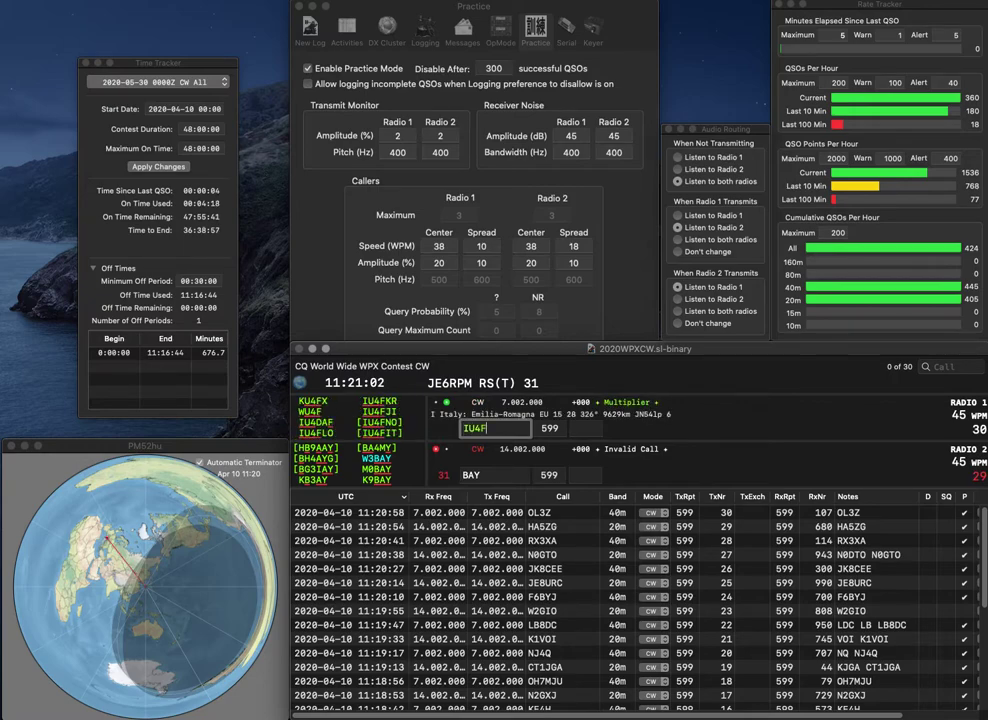
text(KR)
key(Return)
text(W3)
key(Return)
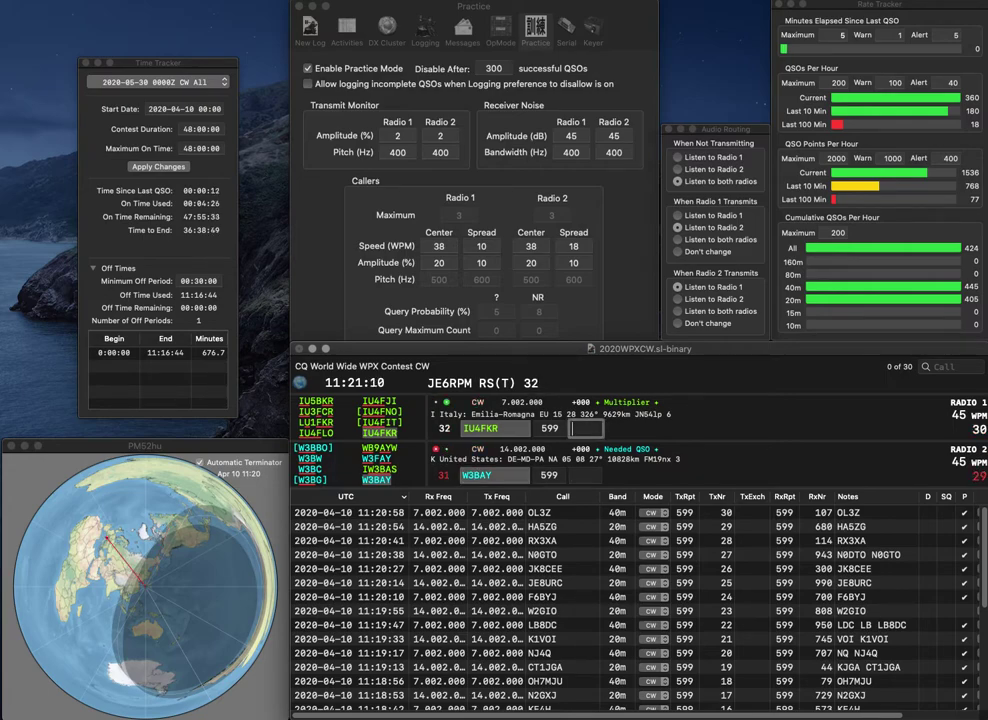
text(79)
key(Return)
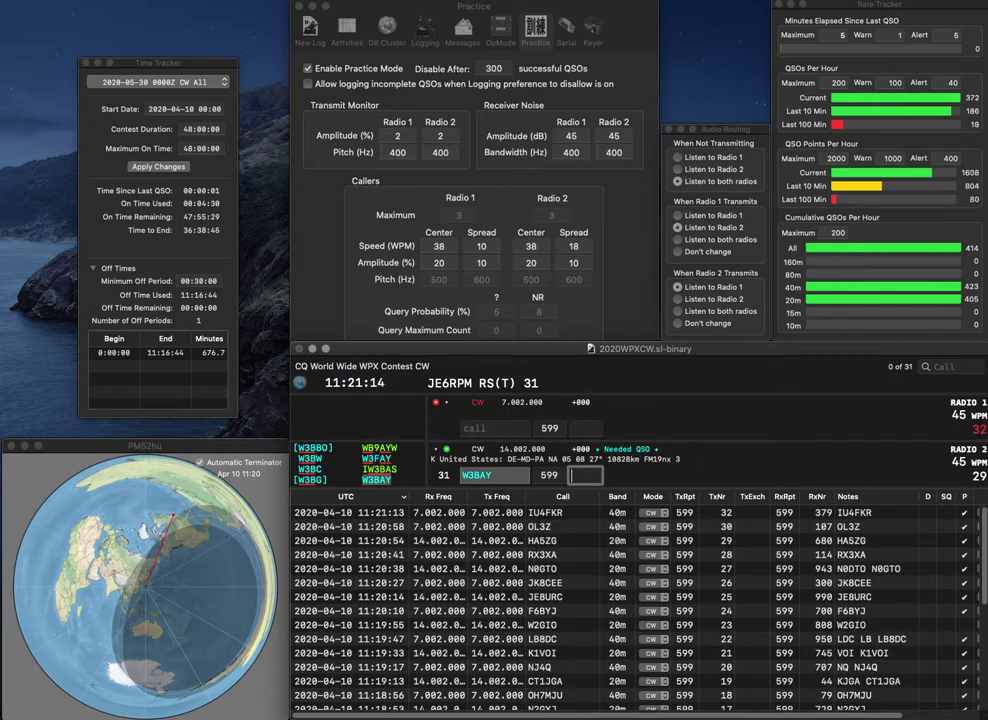
text(691)
key(Return)
text(U)
key(BackSpace)
text(W)
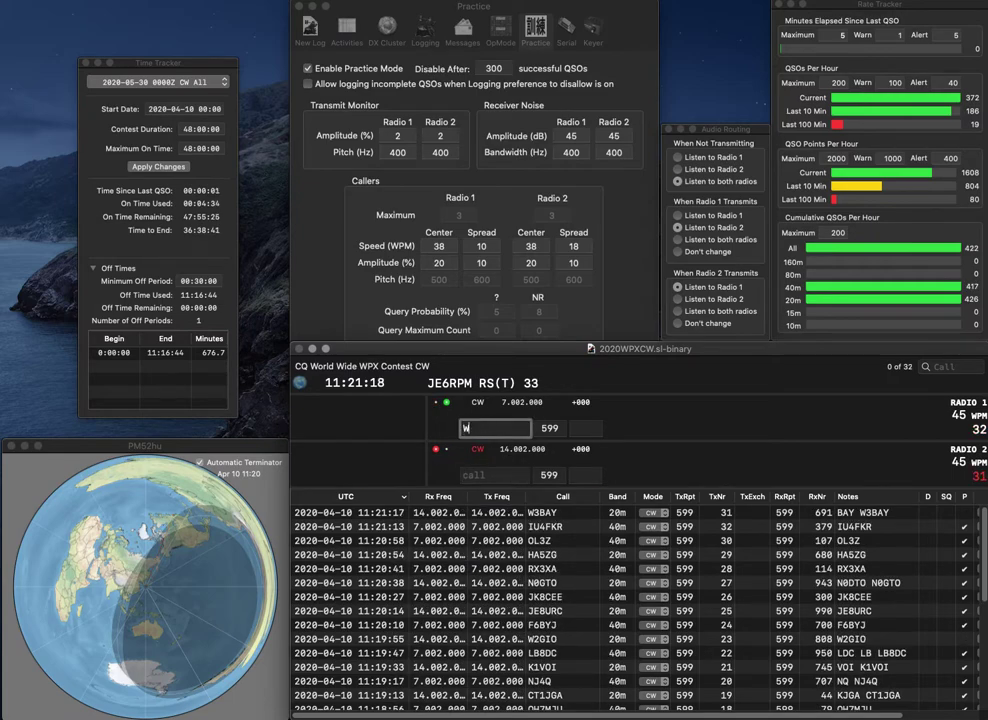
key(Return)
Answer W4VQ on Radio 2, and extend the Radio 1 call to I5ICW and send it.
text(K)
key(BackSpace)
text(W4VQ)
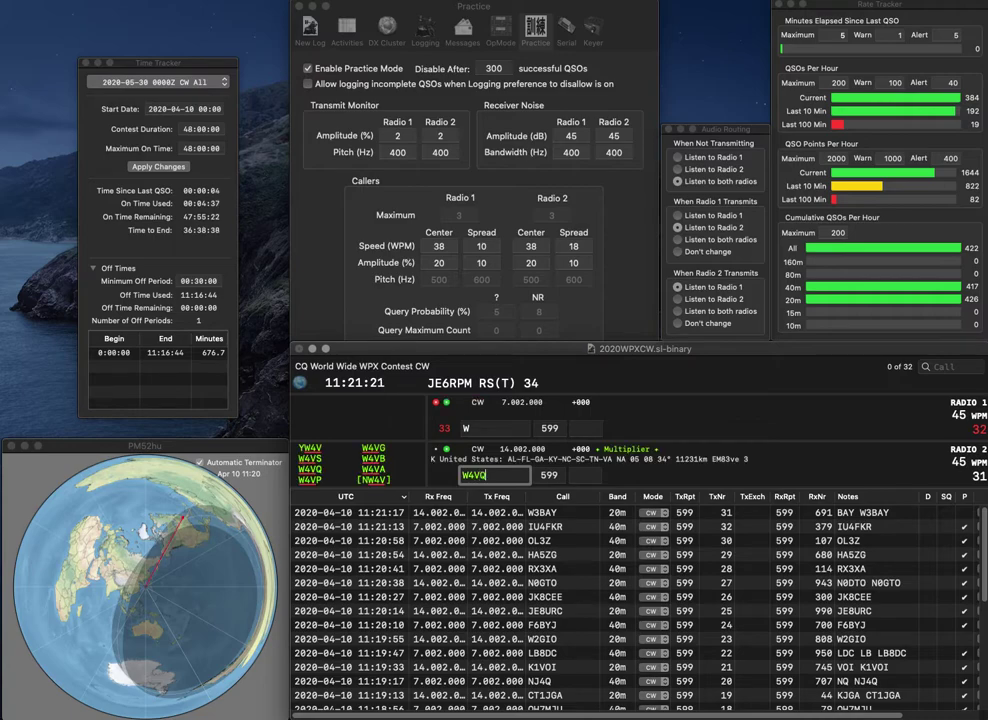
key(Return)
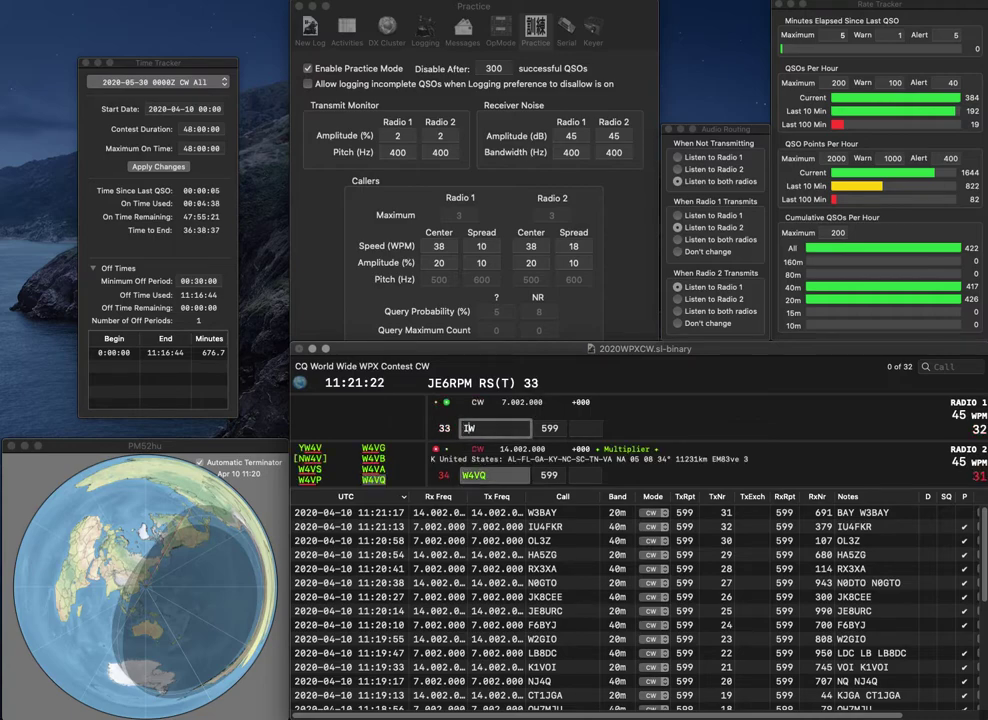
text(I5IC)
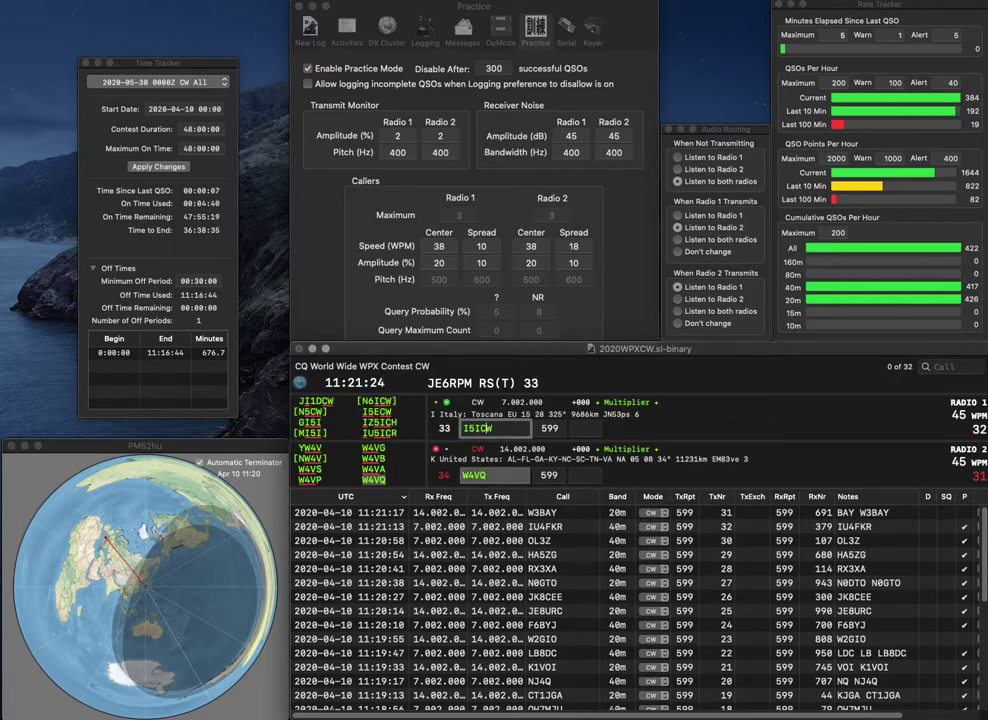
key(Return)
key(Tab)
text(819)
key(Return)
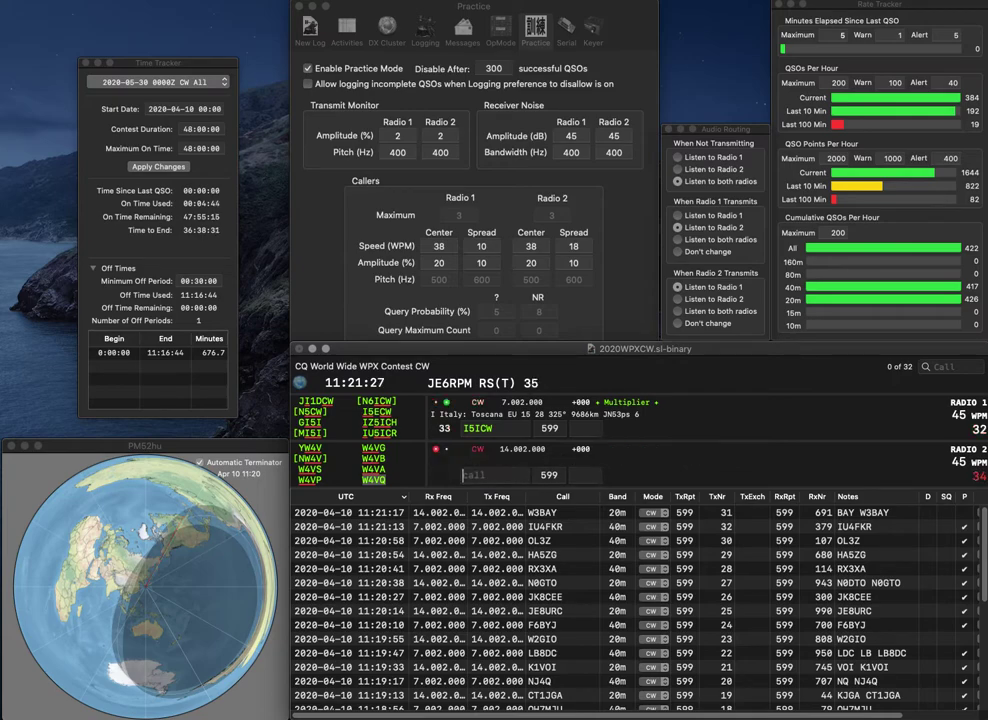
Correct the Radio 1 call to I5ECW and send it.
key(Tab)
key(Left)
key(Left)
key(BackSpace)
text(E)
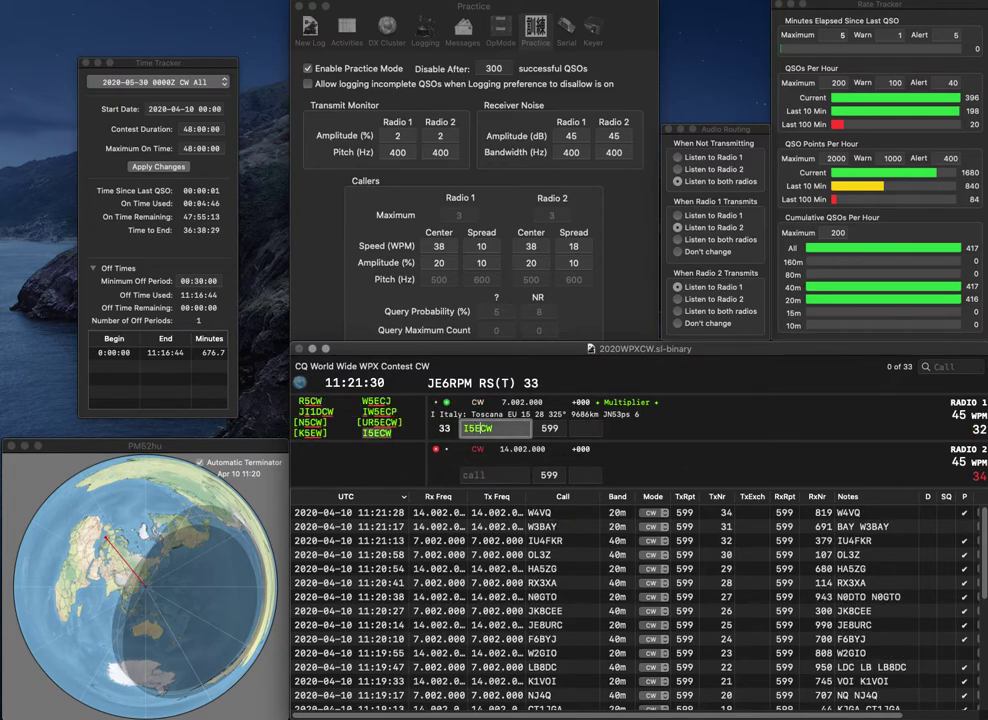
key(Return)
Enter the Radio 2 caller, correct the call to K5WPH and send it.
text(K5WWH)
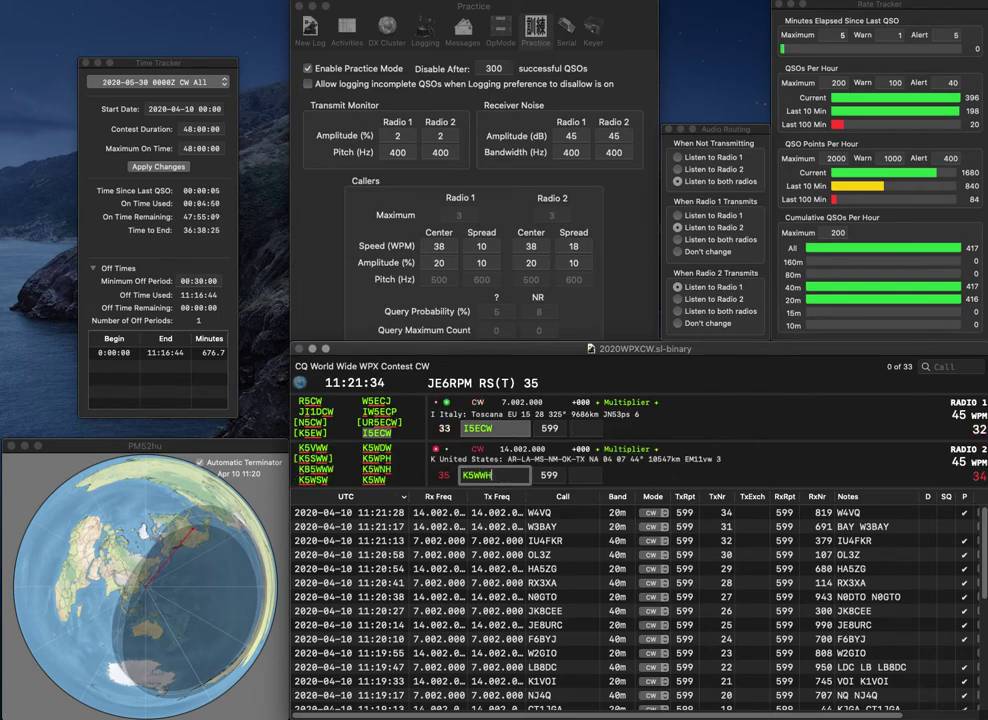
key(Left)
key(Left)
key(BackSpace)
text(P)
key(Return)
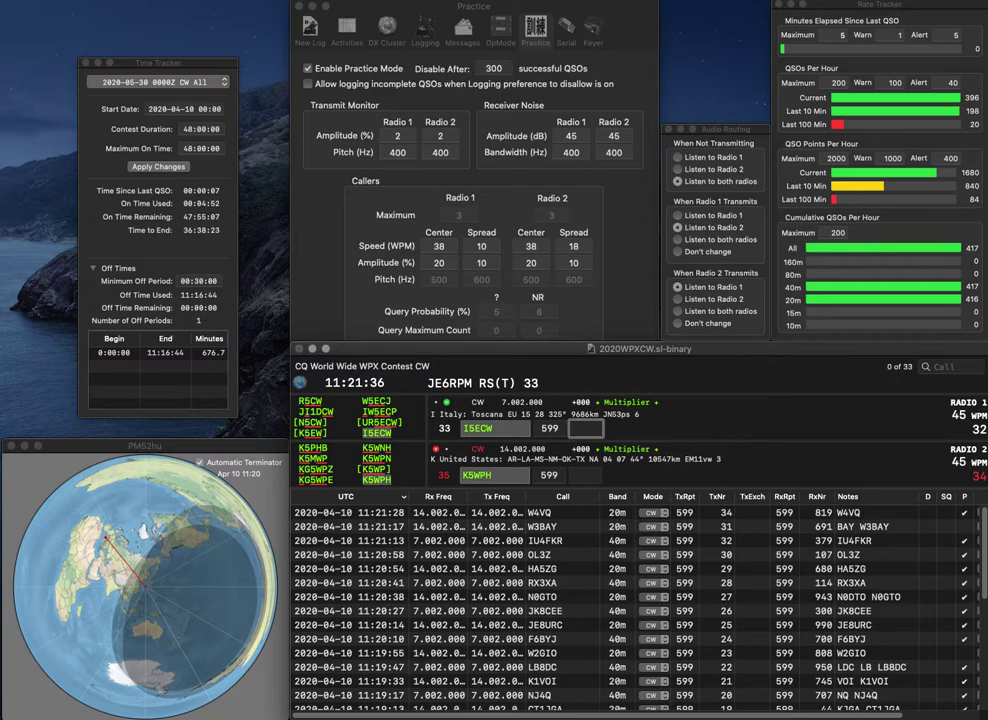
key(Down)
key(Return)
key(Return)
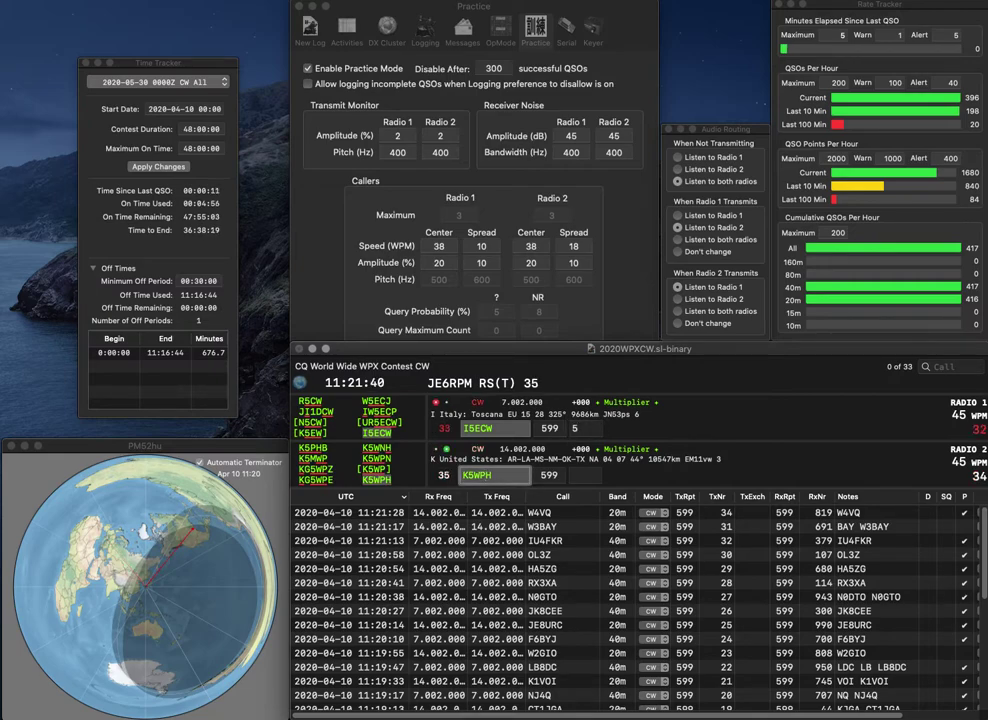
key(Return)
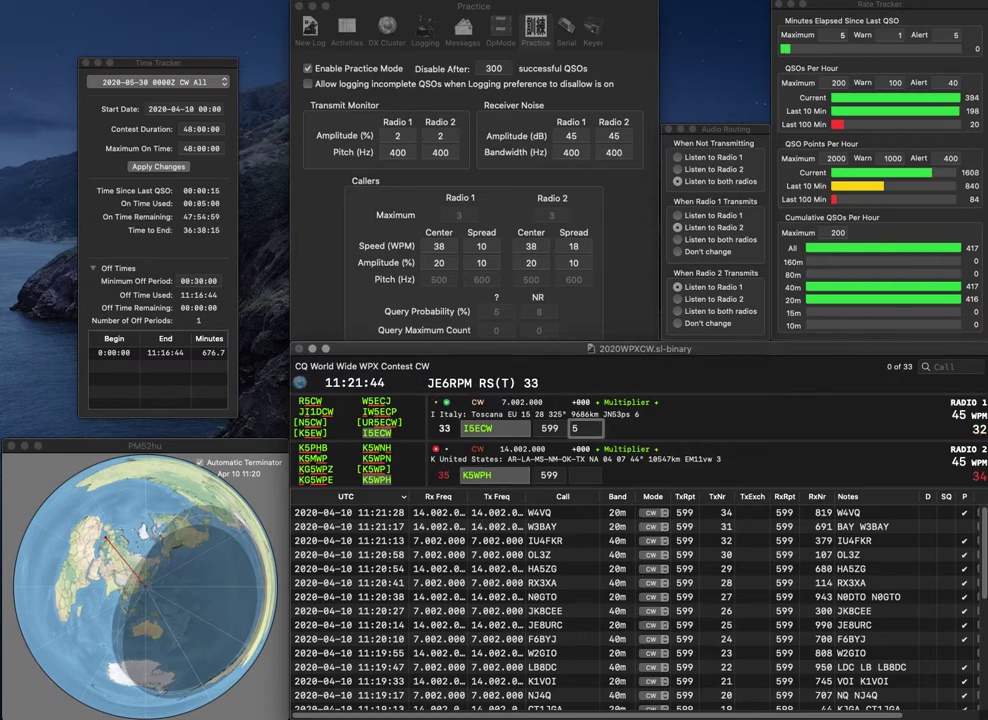
text(49)
key(Return)
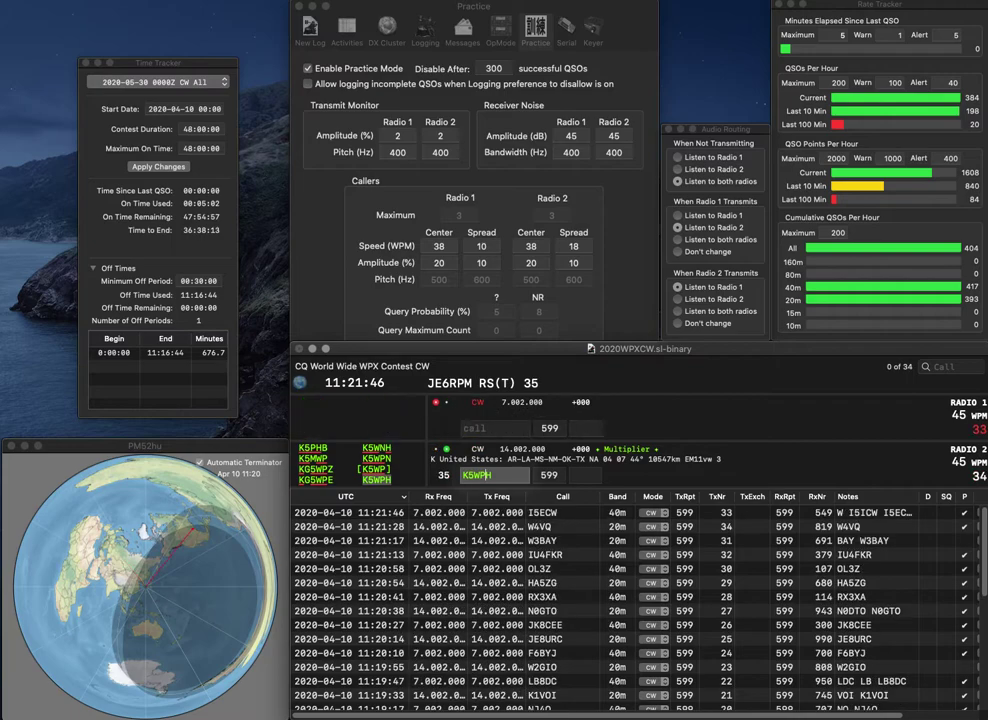
text(1)
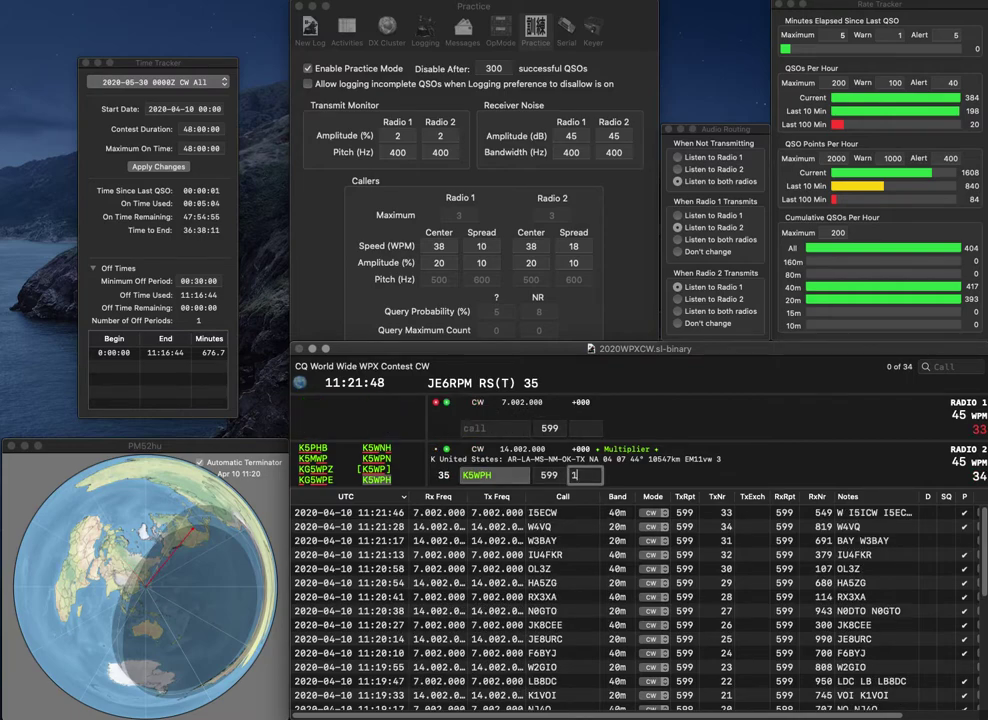
text(82)
key(Return)
text(V)
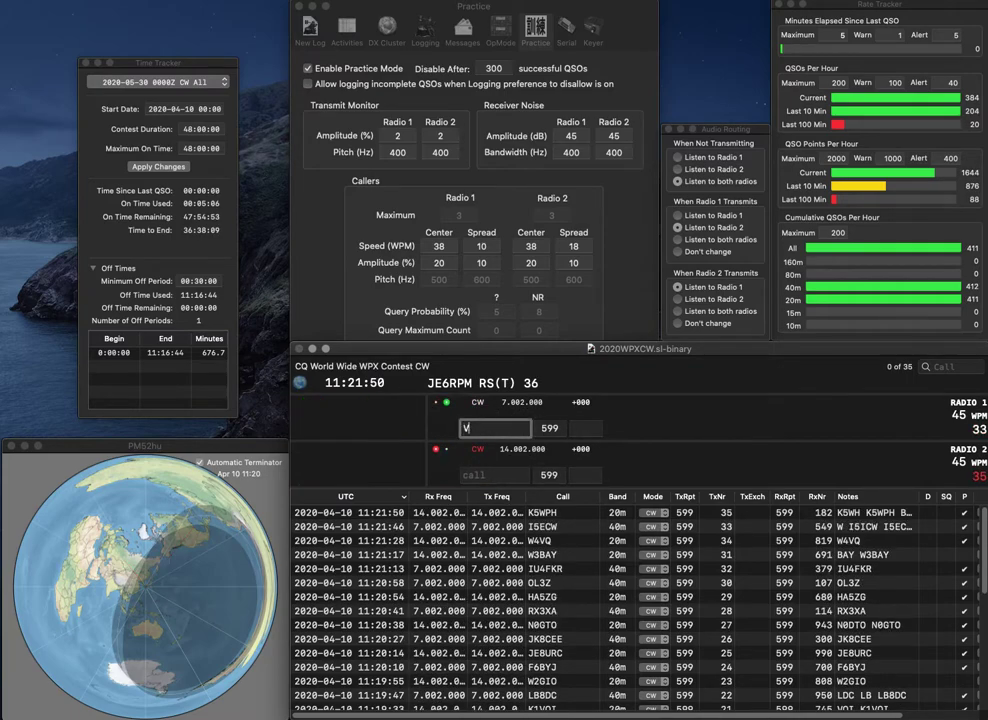
key(Return)
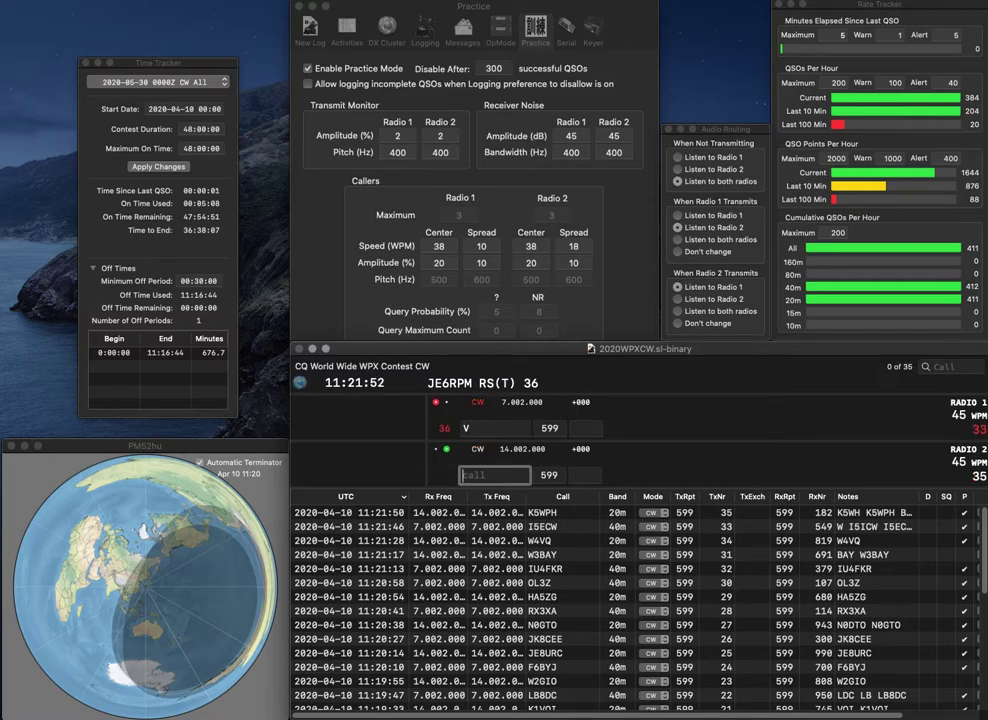
Send the partial call W3 on Radio 2, and complete the Radio 1 call as LT5V and send it.
text(W3)
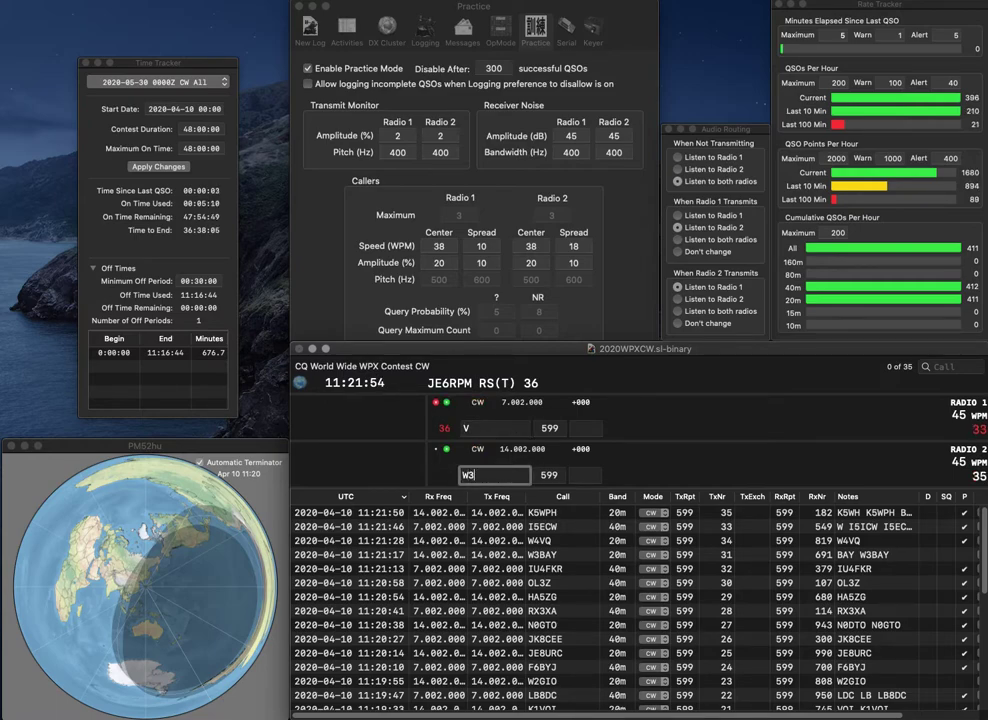
key(Return)
text(LT5)
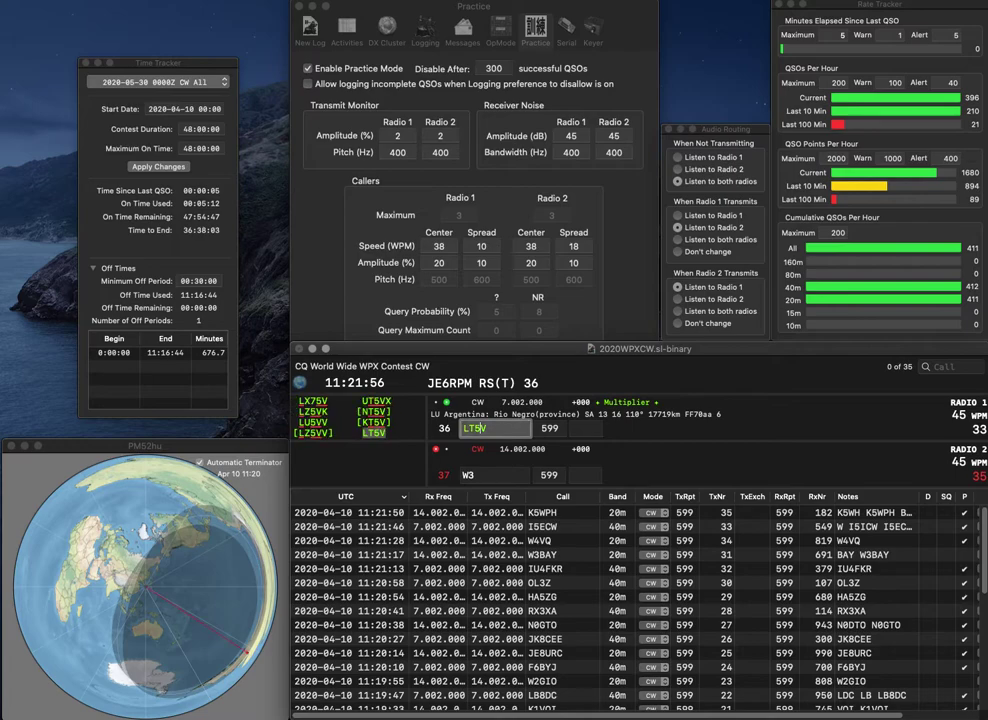
key(Return)
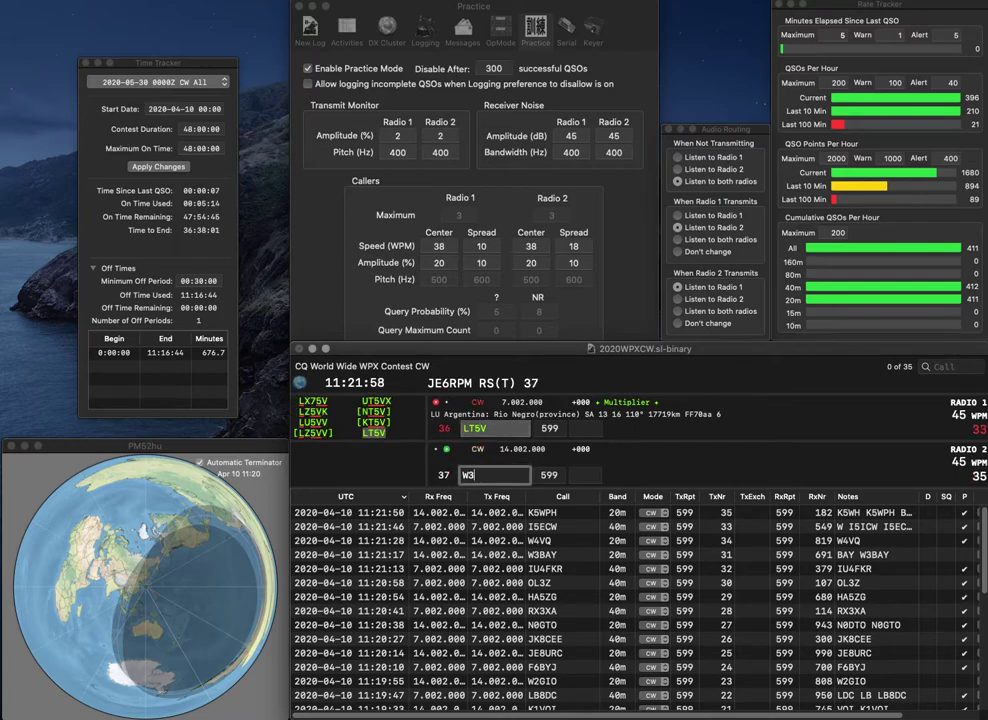
Complete the Radio 2 call as W3WR and send it, and log LT5V on Radio 1 with received number 563.
text(WR)
key(Return)
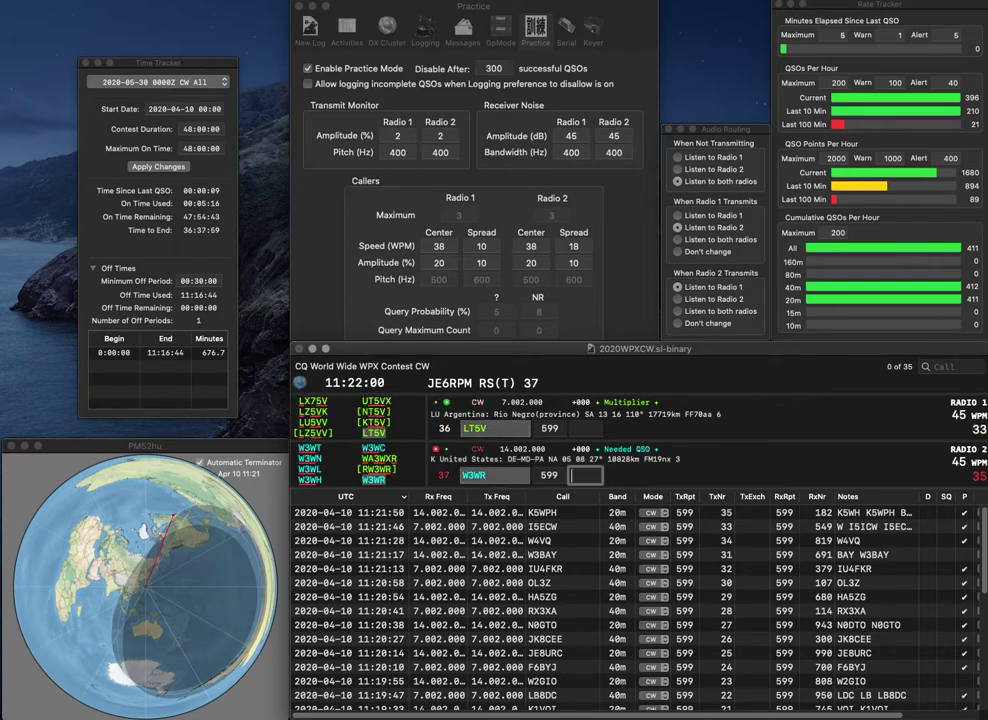
text(563)
key(Return)
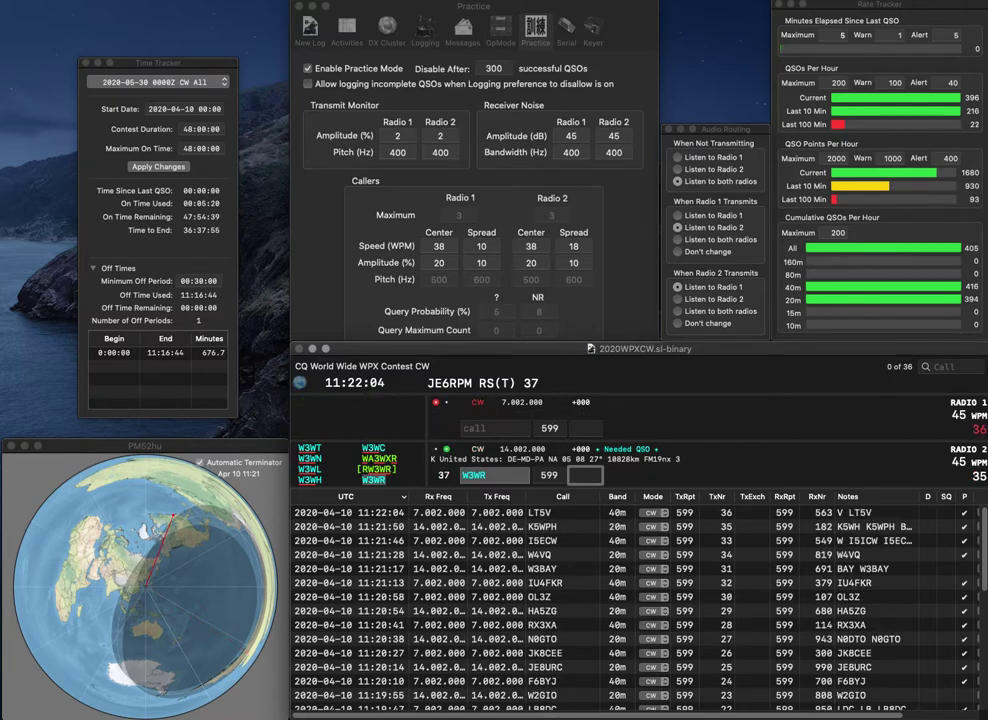
text(579)
key(Return)
text(0AKF)
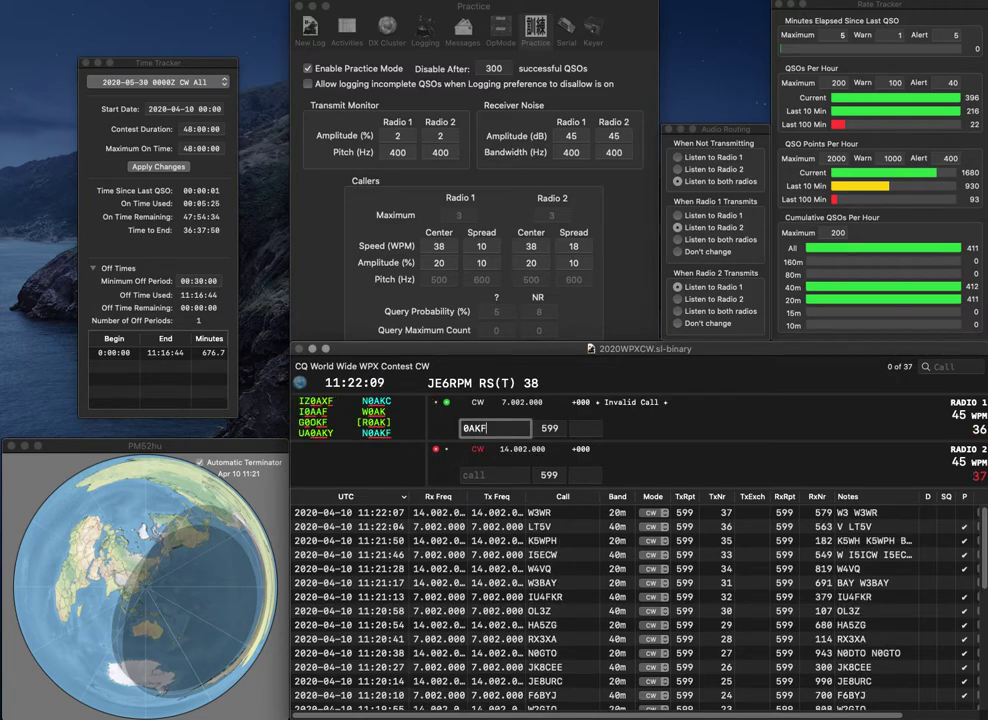
key(Home)
text(N)
key(Return)
text(W4S)
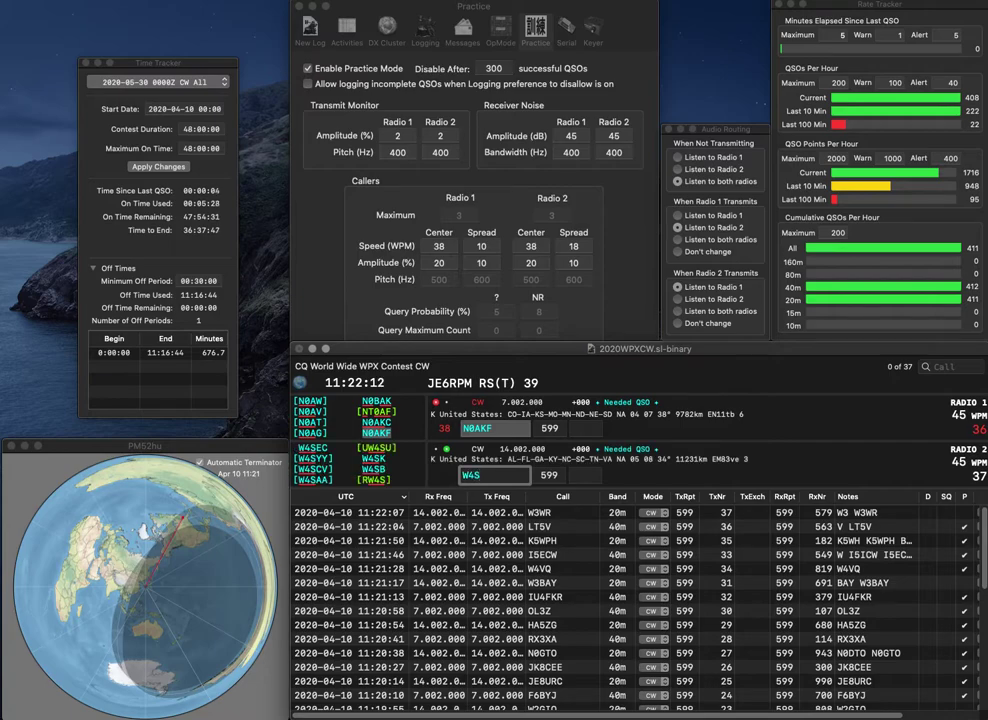
key(Return)
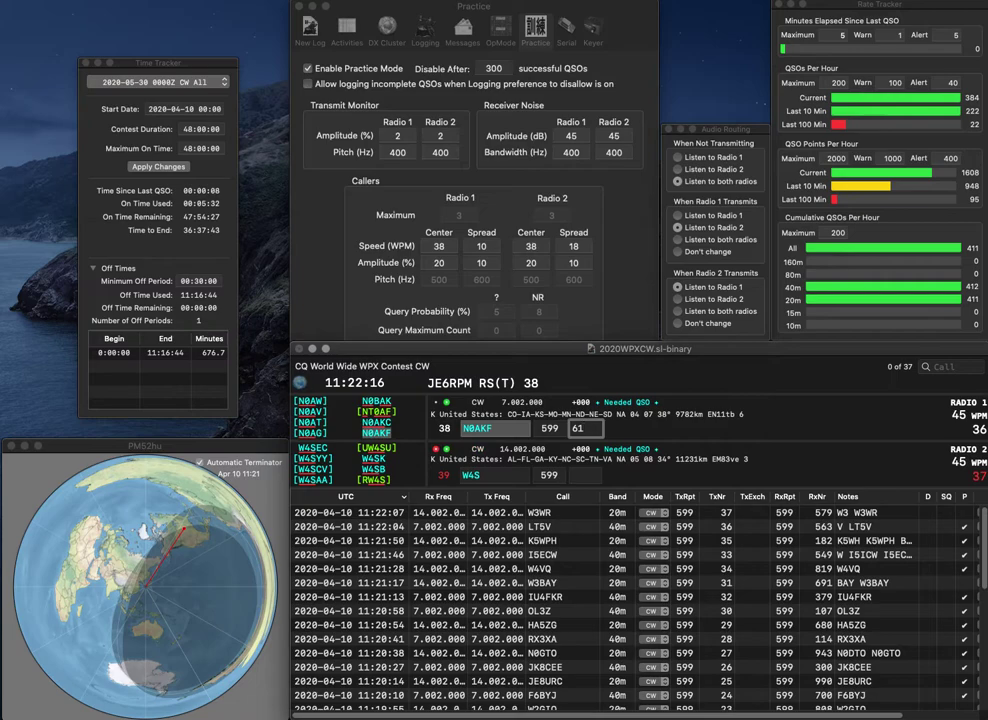
key(Return)
text(PR)
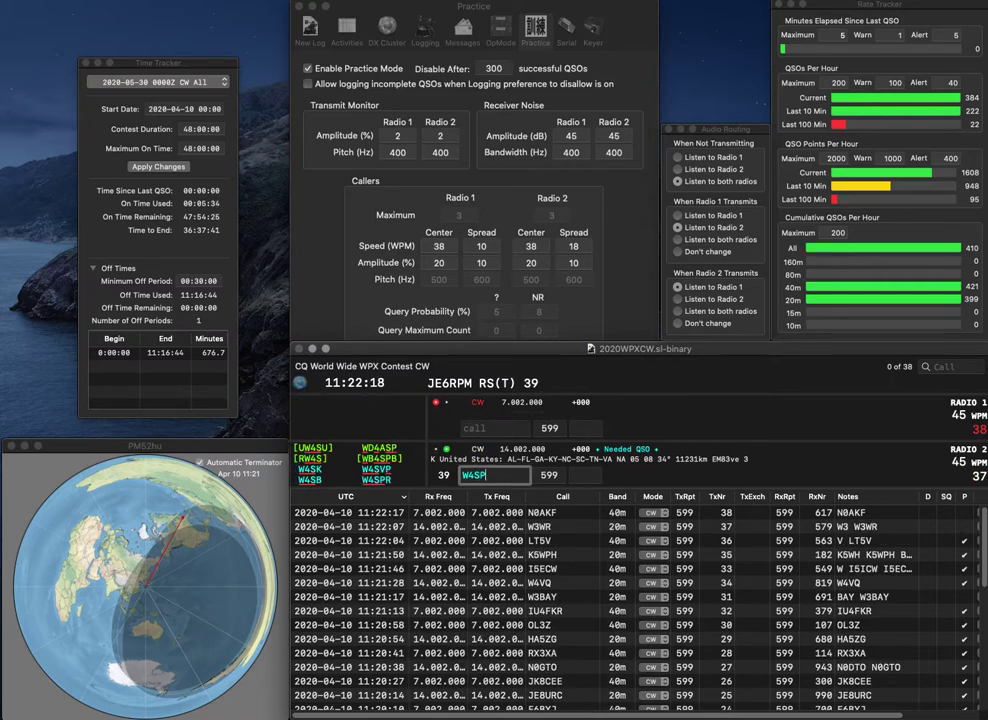
key(Return)
text(DL5WW)
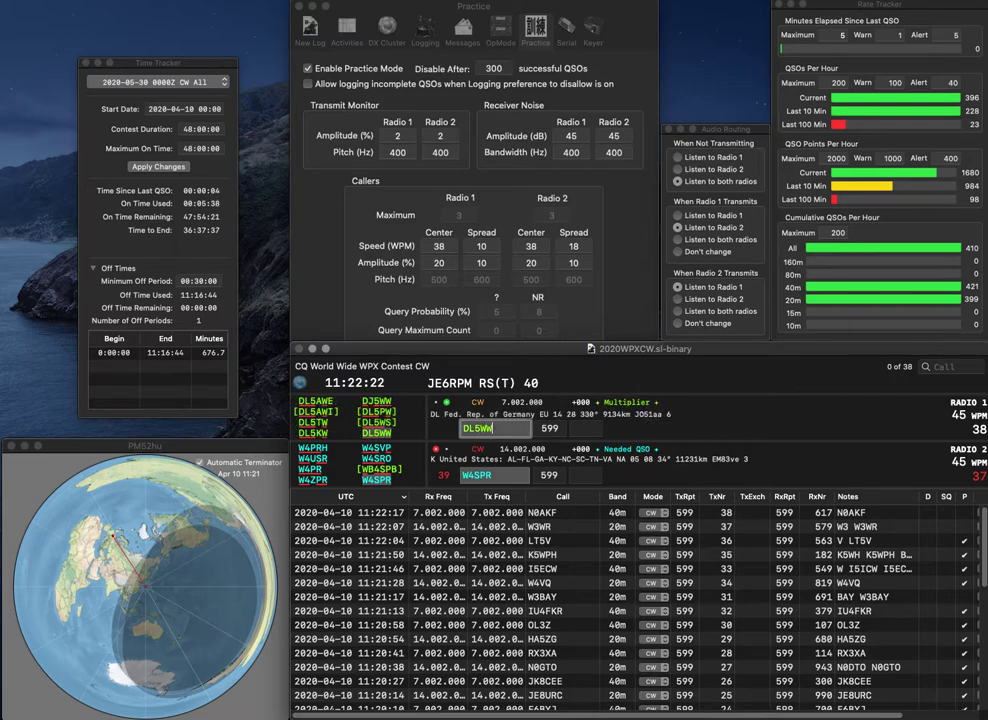
key(Return)
key(Tab)
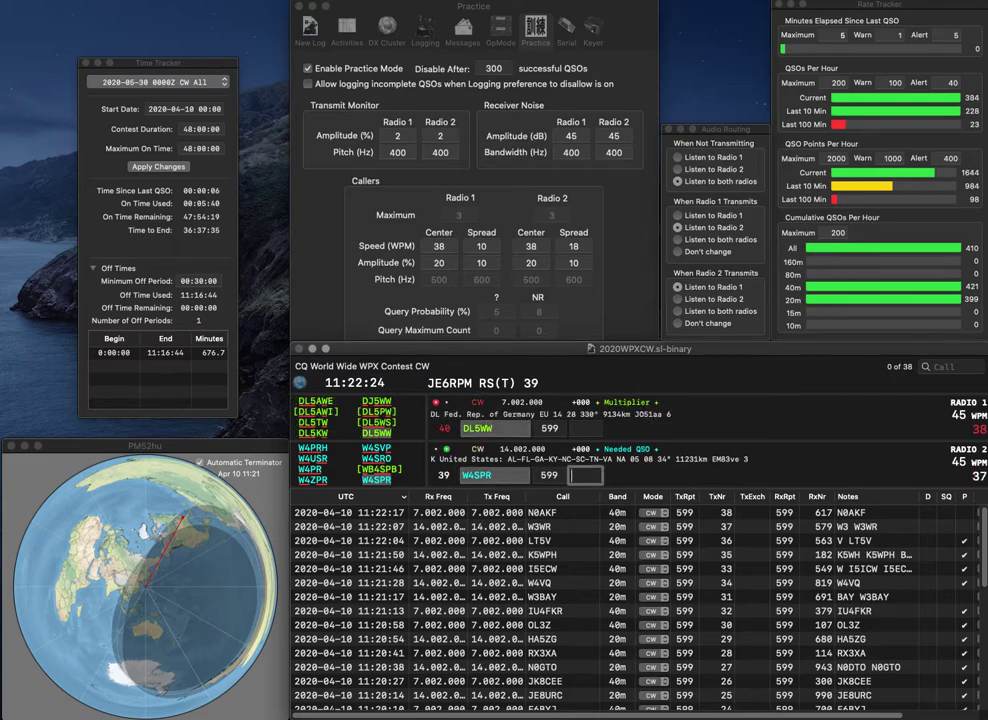
text(790)
key(Return)
text(18)
key(Return)
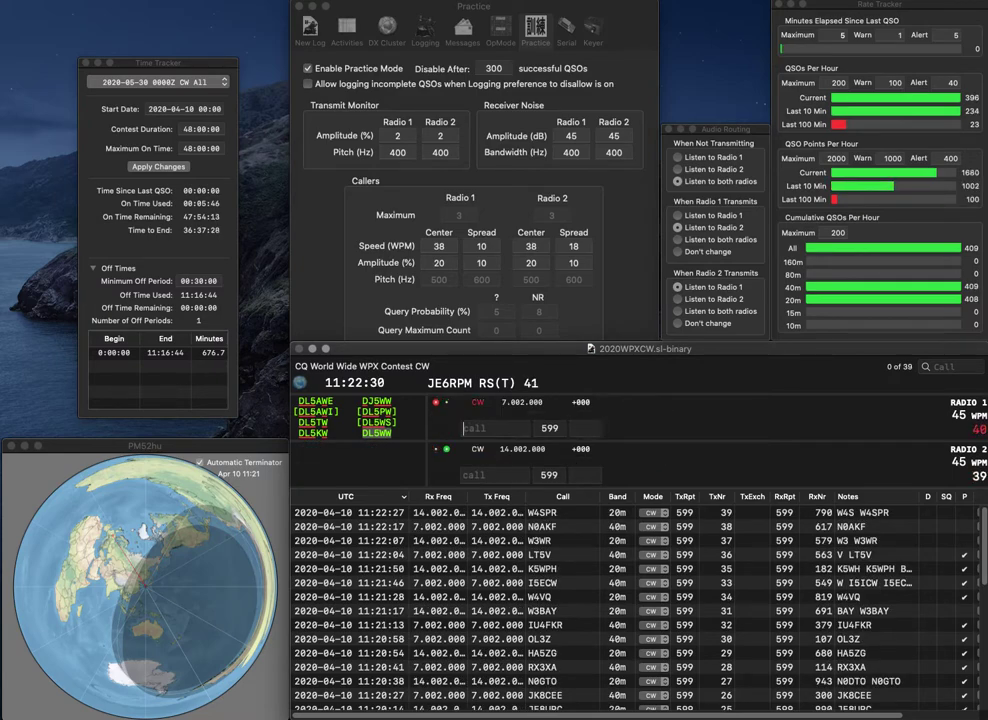
Answer JE4NAN on Radio 2 and enter the call NN2L on Radio 1.
text(JE4NAN)
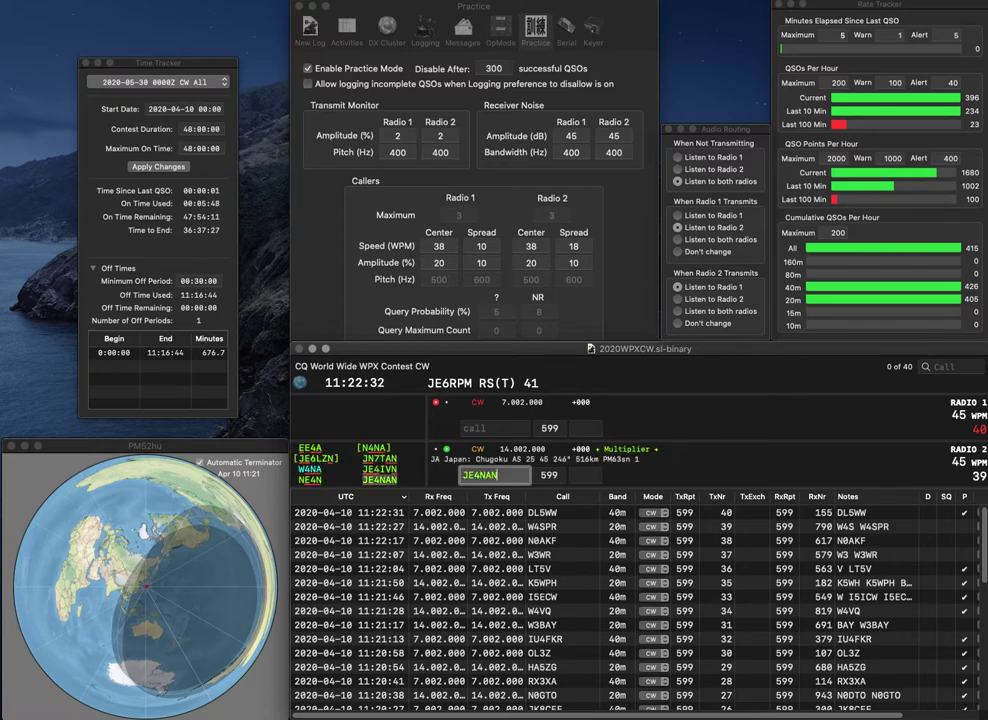
key(Return)
text(NN2L)
key(space)
text(840)
key(Return)
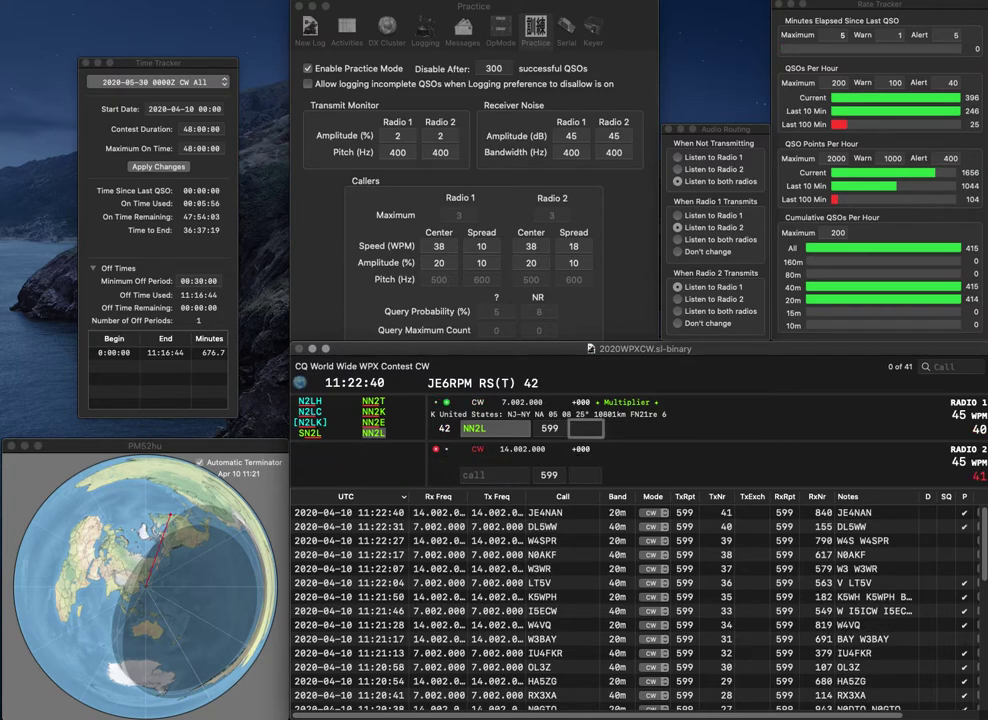
text(871)
key(Return)
Answer IK1ZYY on Radio 2 and DO4JS on Radio 1.
text(IK1ZYY)
key(Return)
text(K)
key(BackSpace)
text(DO4JS)
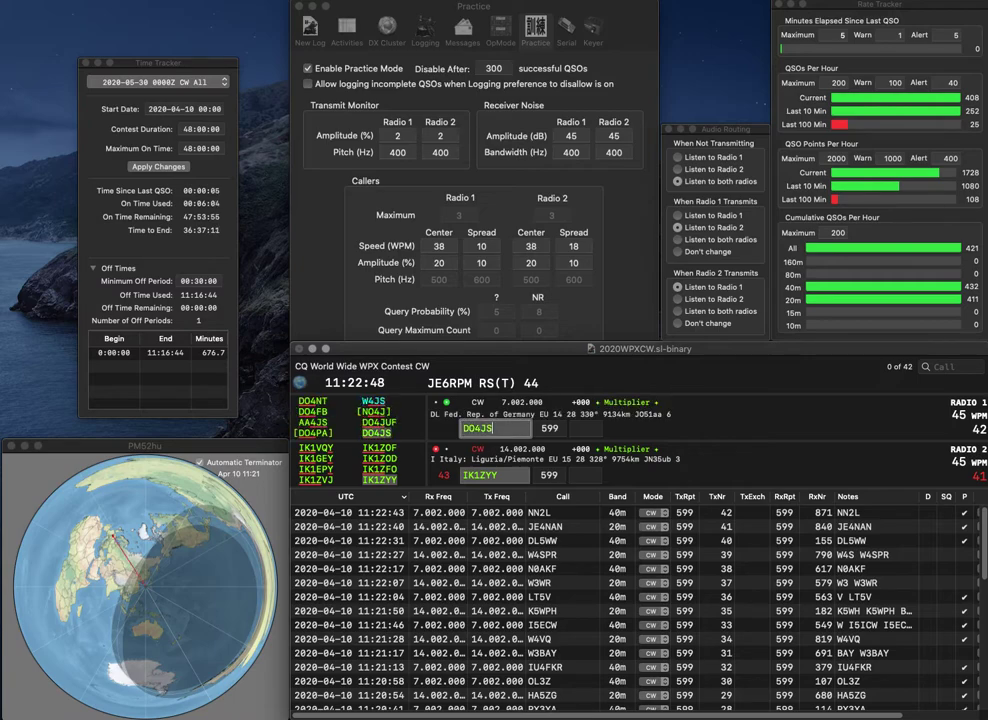
key(Return)
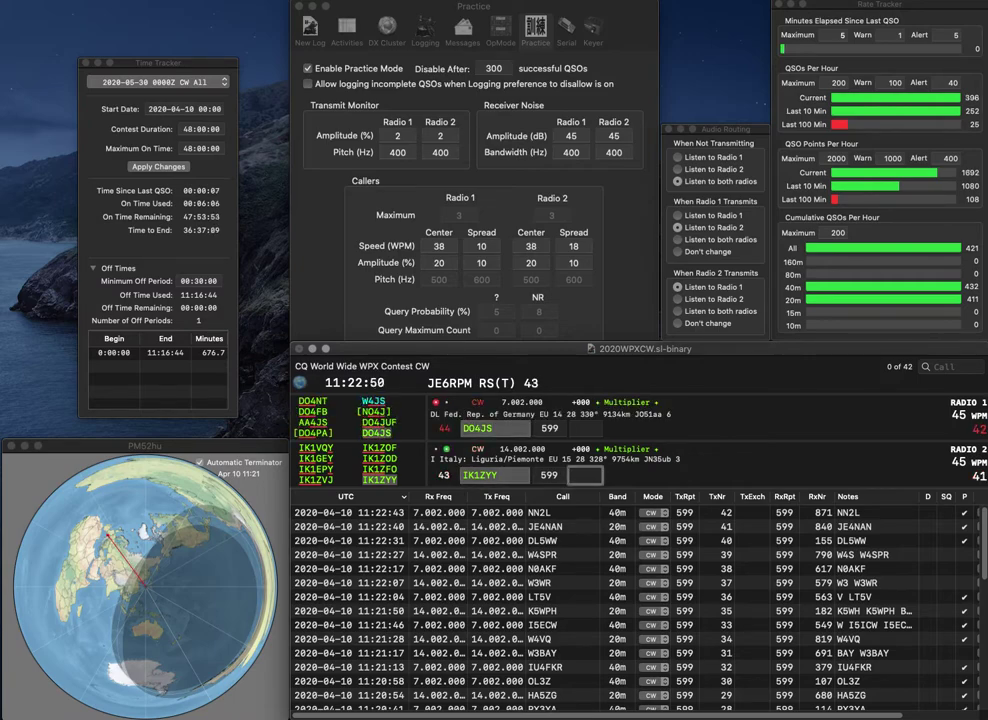
text(667)
key(Return)
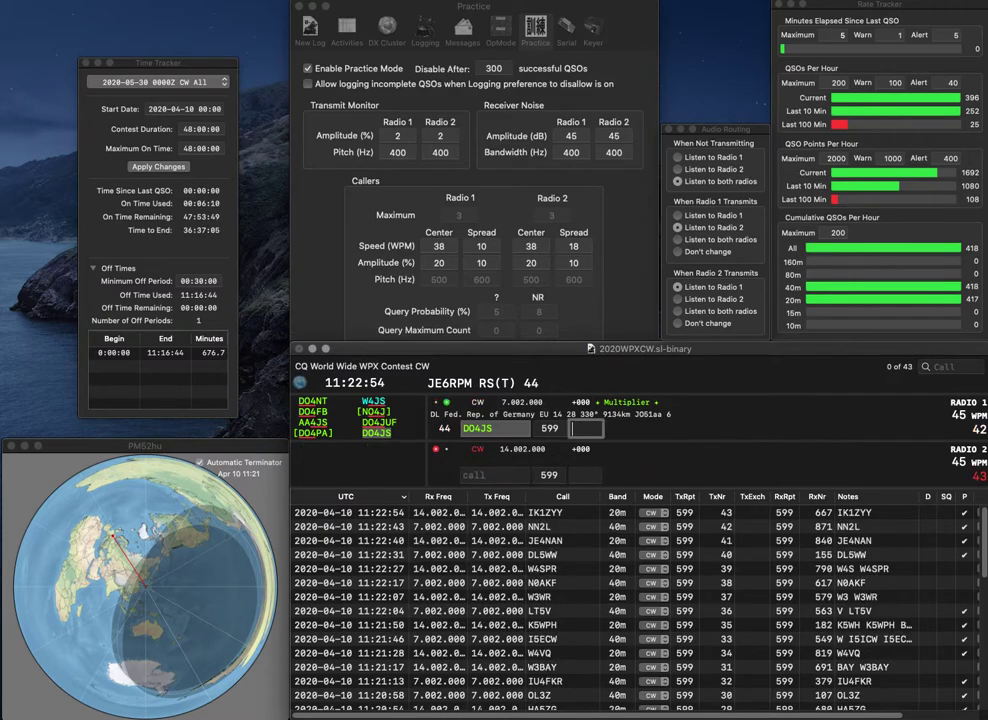
text(95)
key(Return)
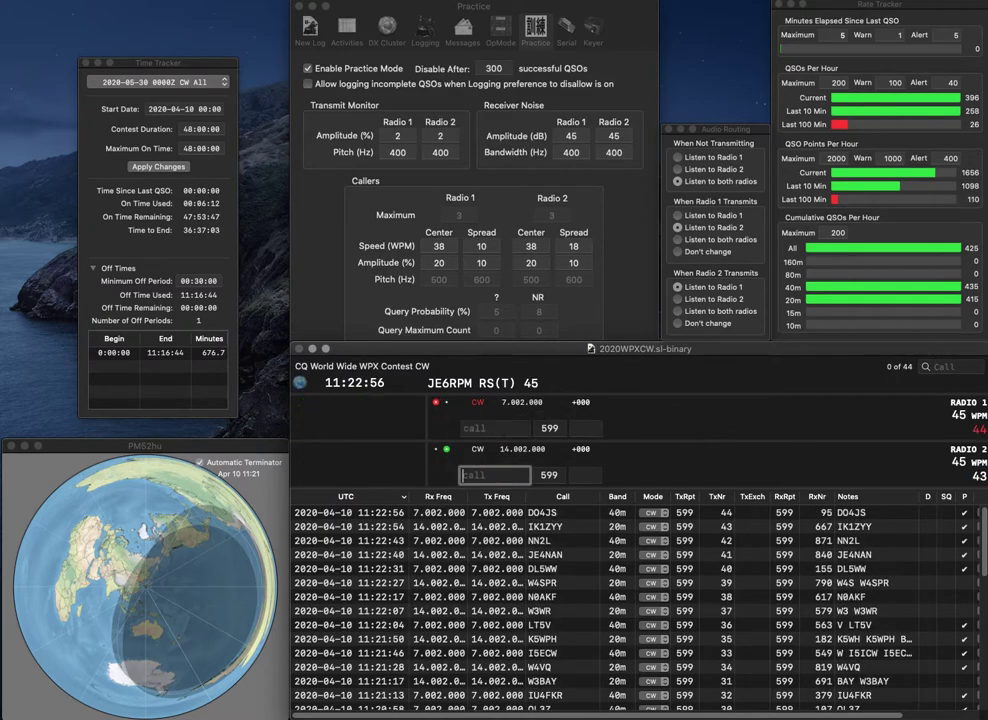
Send the partial call EIB on Radio 2 and answer KR0ARK on Radio 1.
text(EIB)
key(Return)
text(KR)
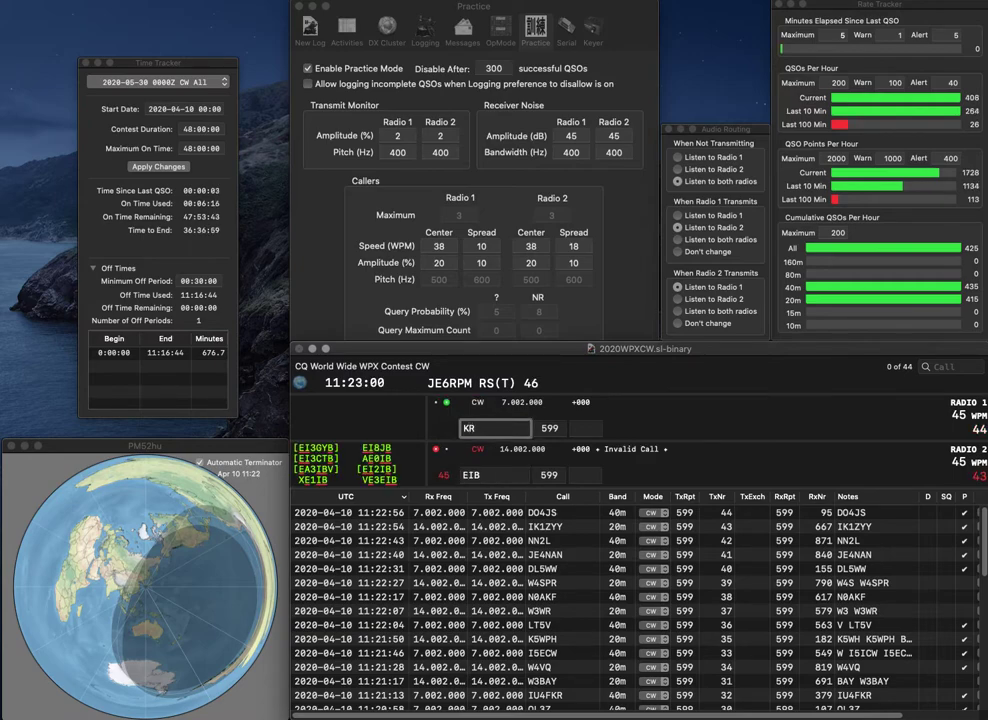
text(0ARK)
key(Return)
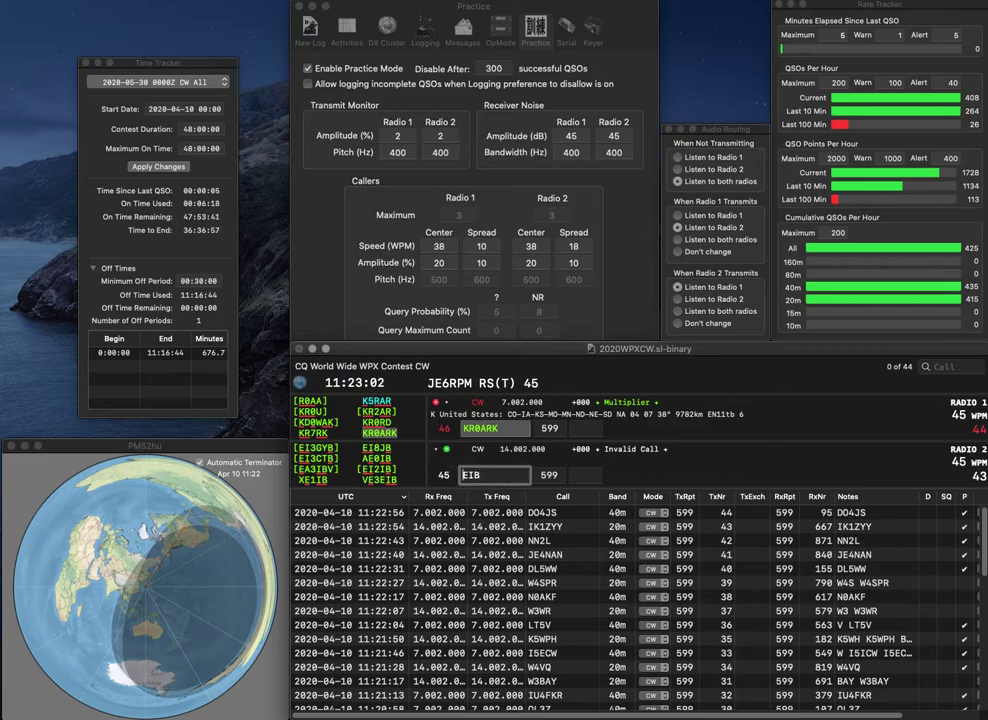
text(3E)
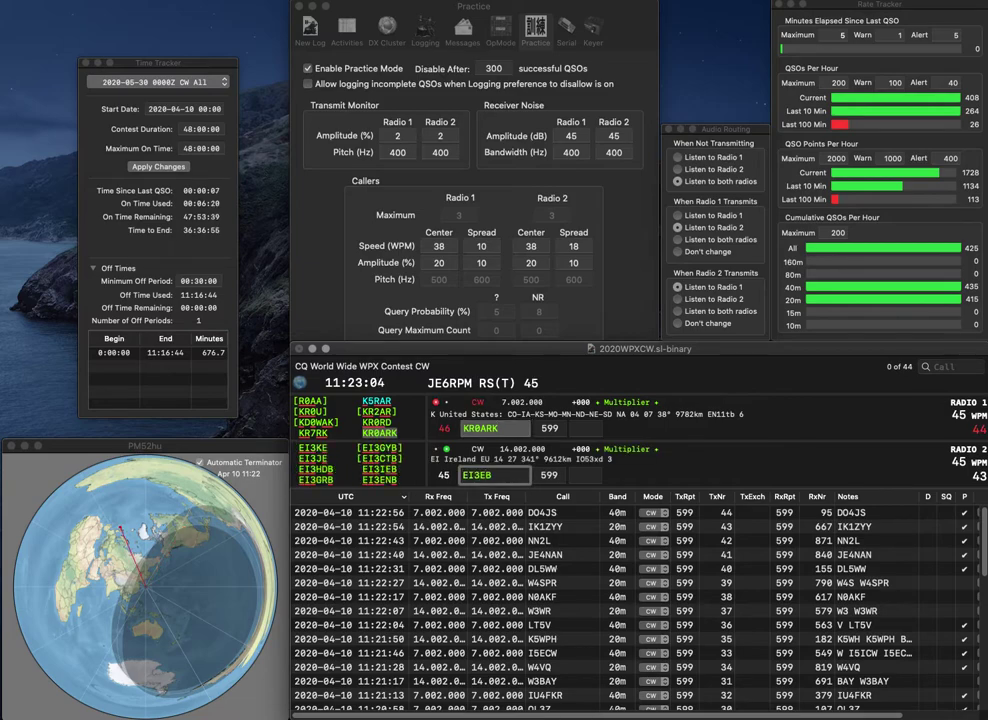
key(Return)
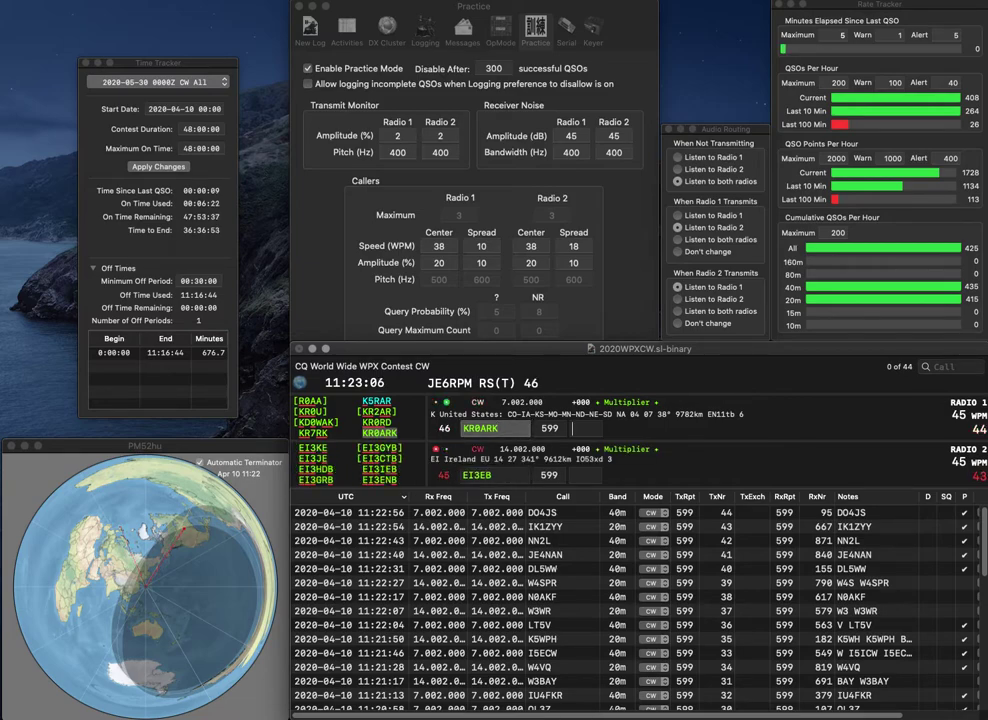
text(49)
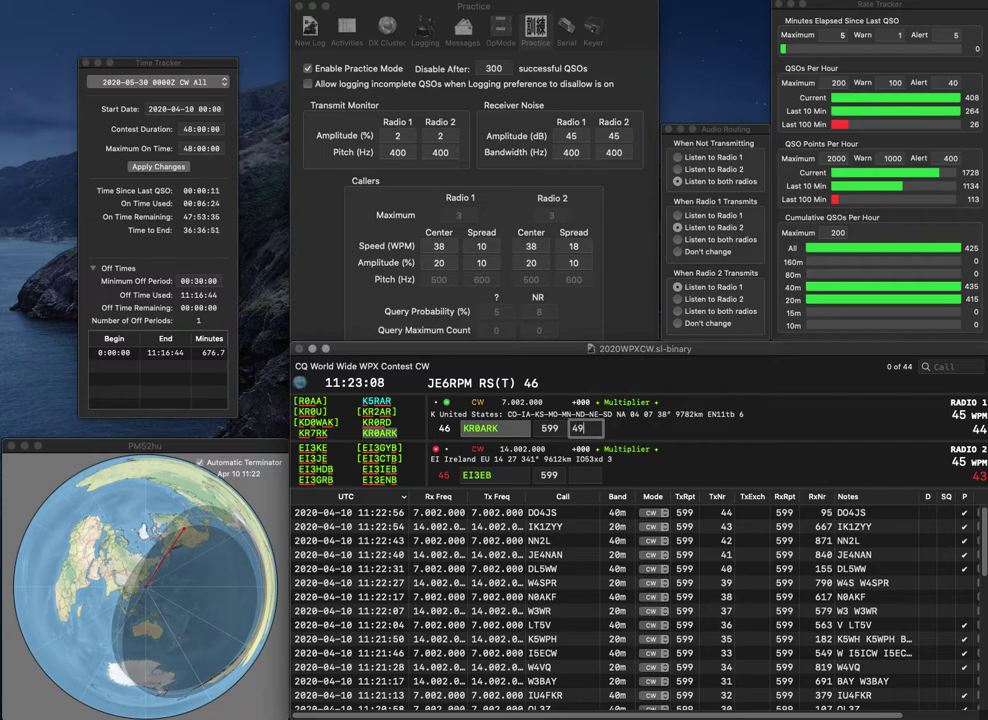
key(Return)
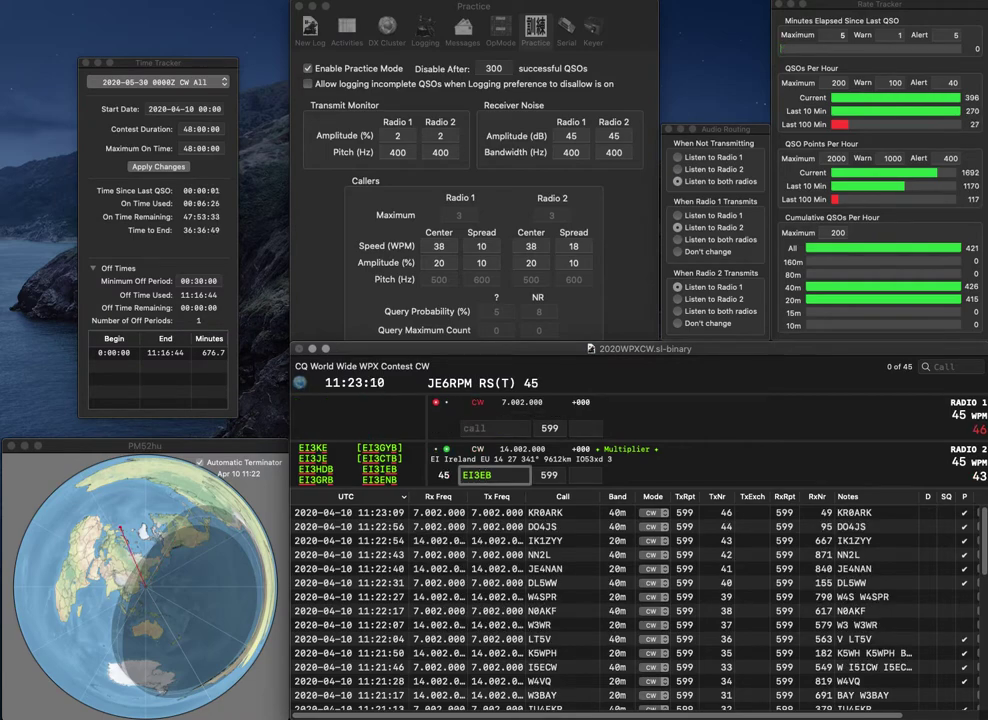
key(Right)
text(I)
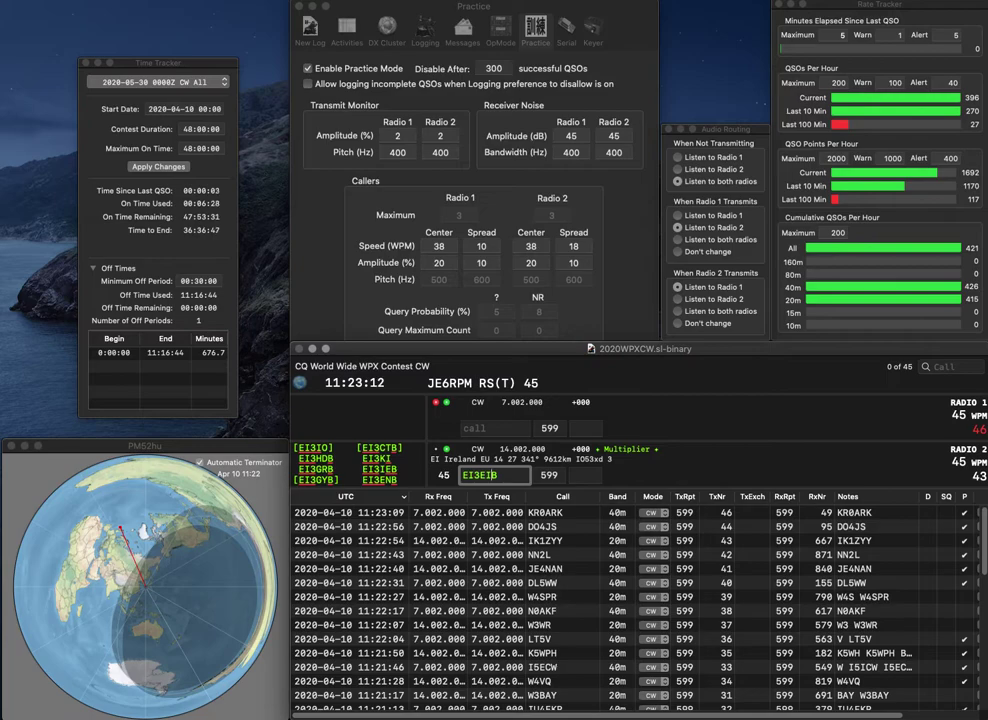
key(BackSpace)
key(Left)
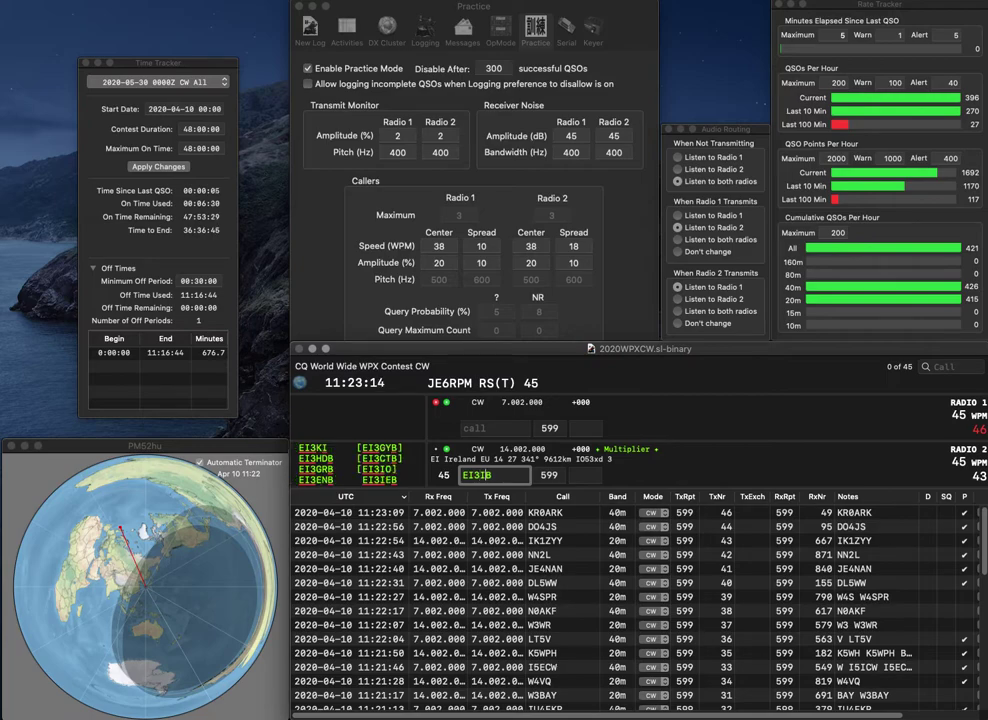
text(I)
key(Return)
Answer WD4DBC on Radio 1 and log EI3IEB on Radio 2 with received number 377.
text(WD4DBC)
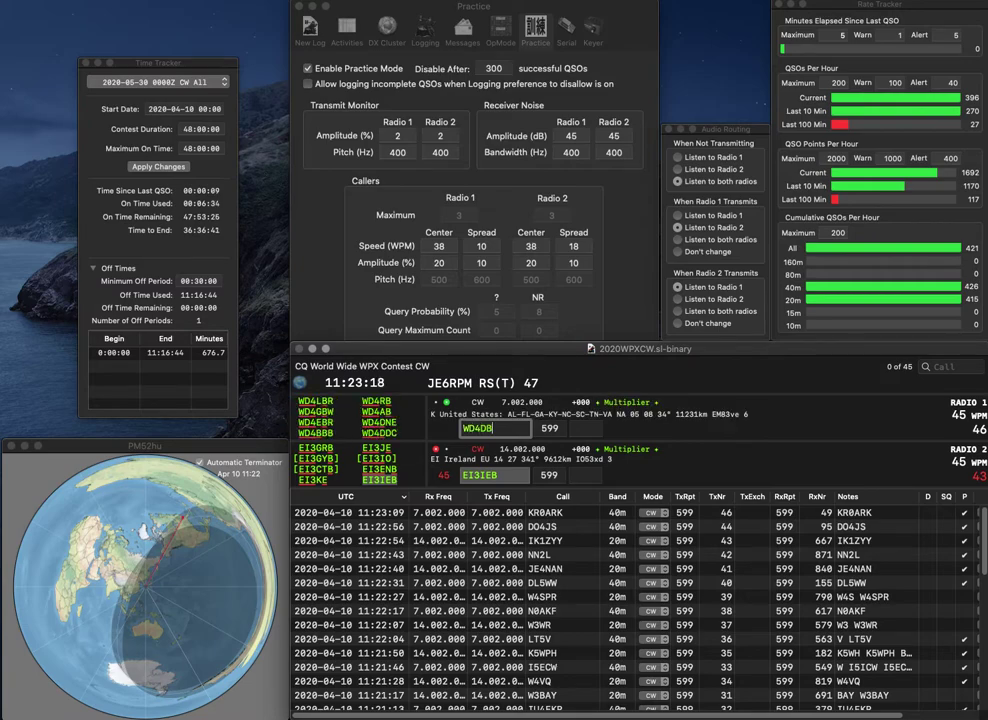
key(Return)
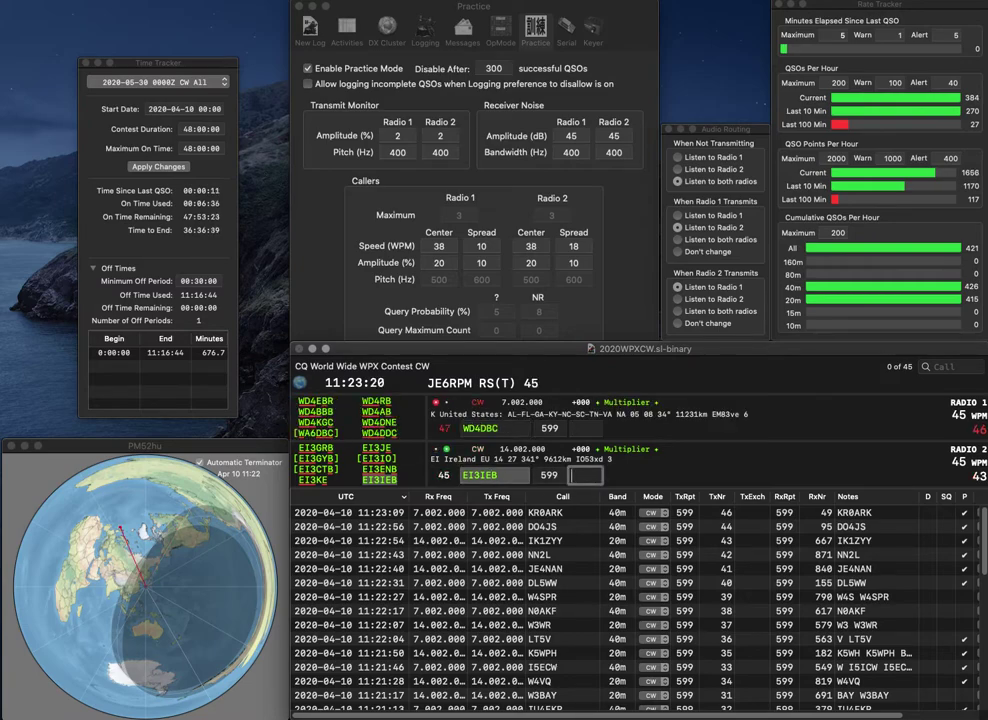
text(77)
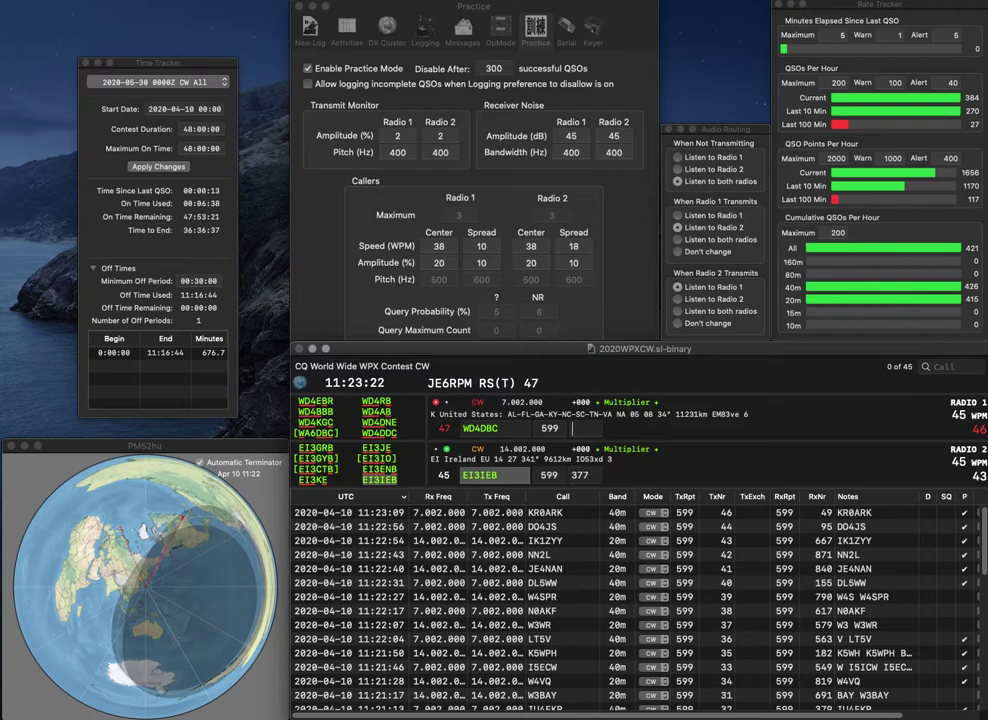
key(Return)
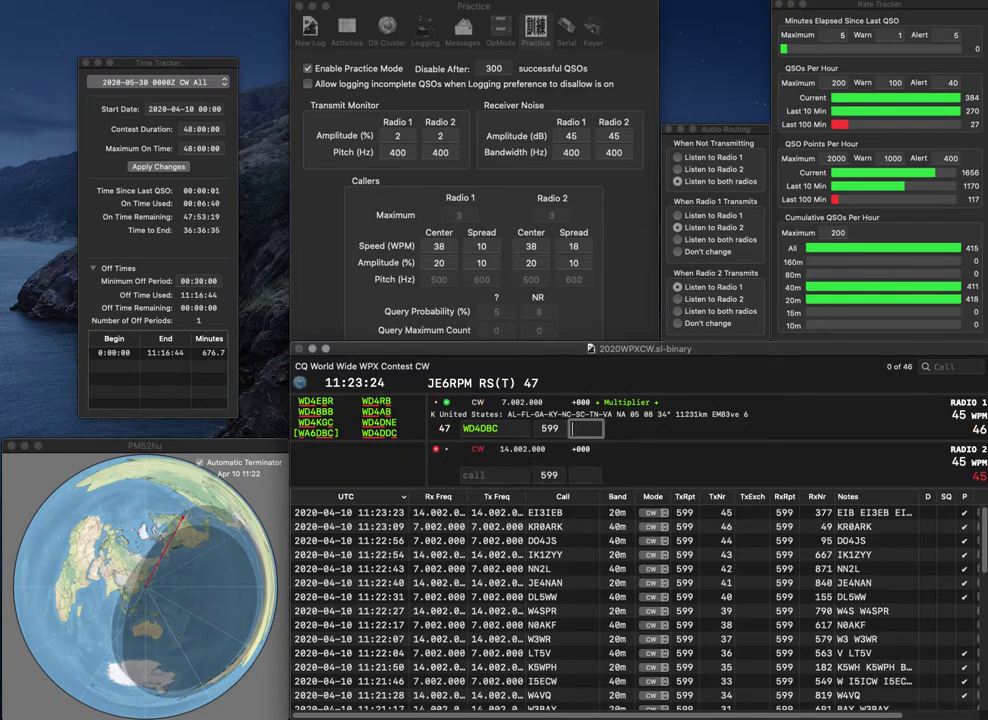
Correct the Radio 1 call to WD4DDC and send it again.
key(space)
key(Left)
key(BackSpace)
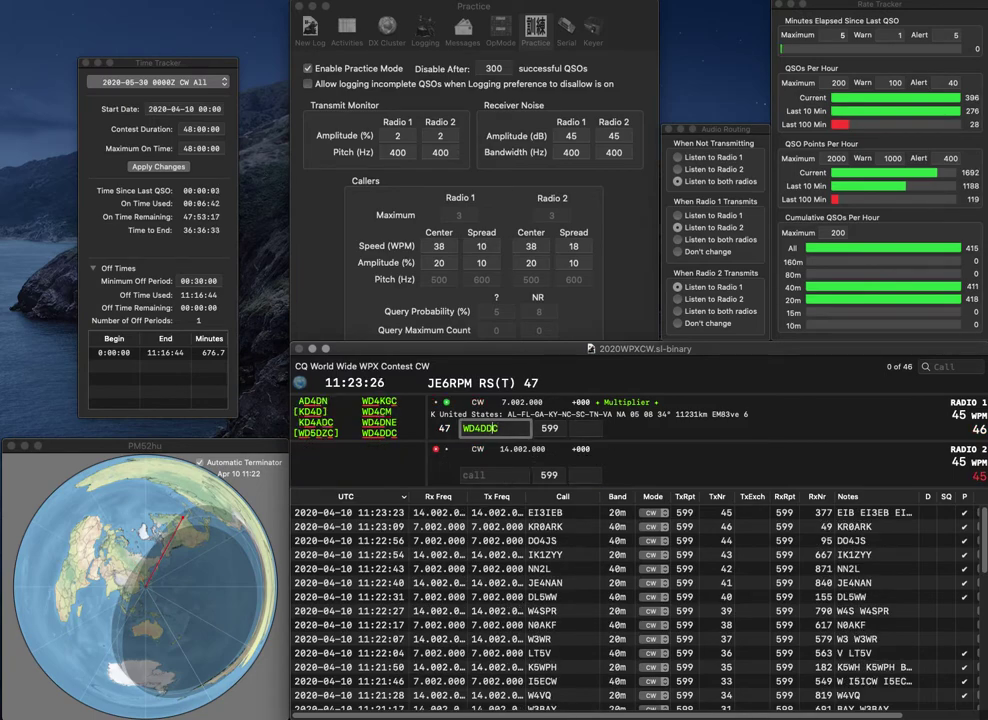
text(D)
key(Return)
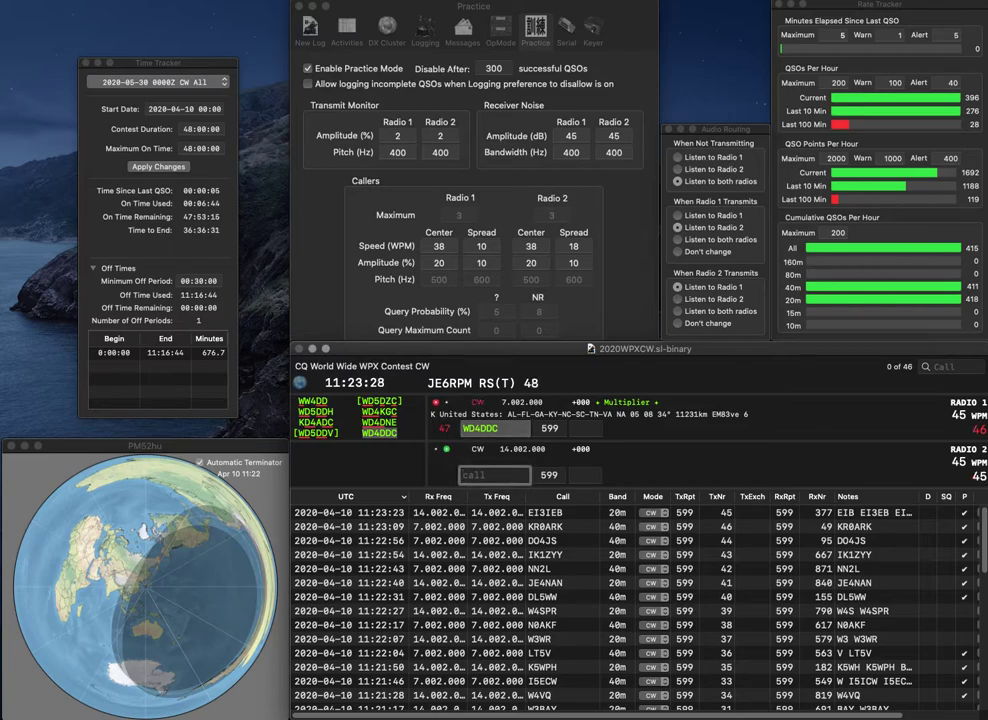
Return to Radio 1 and log WD4DDC with received number 645.
key(Up)
key(space)
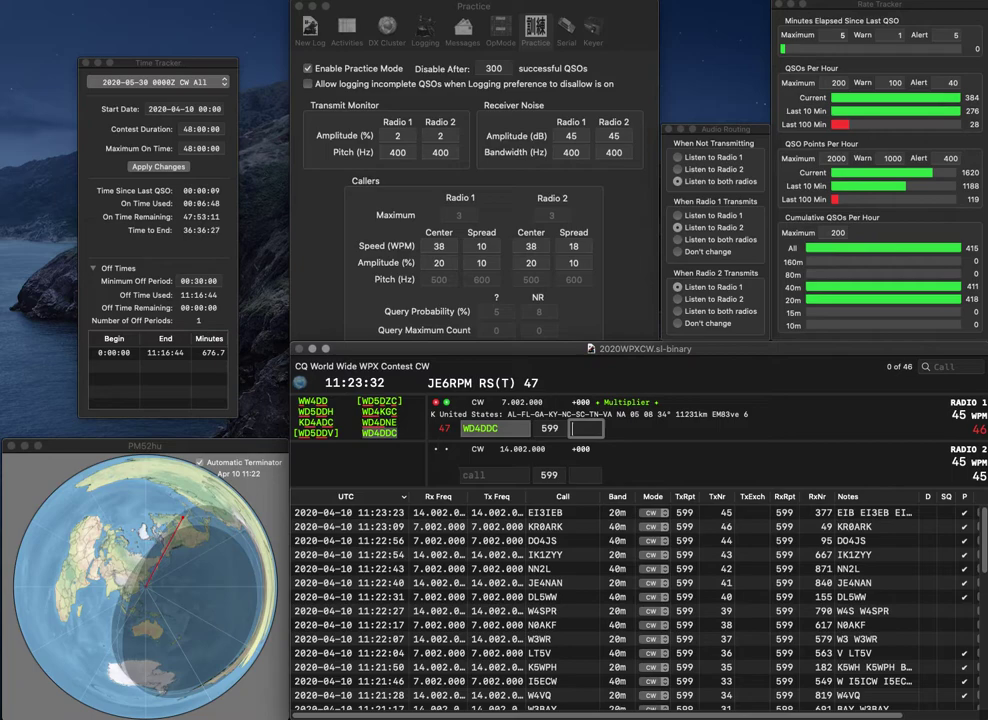
text(643)
key(Down)
key(Up)
key(Return)
Answer LA4C on Radio 2 and N5RZ on Radio 1.
key(Down)
text(LA4C)
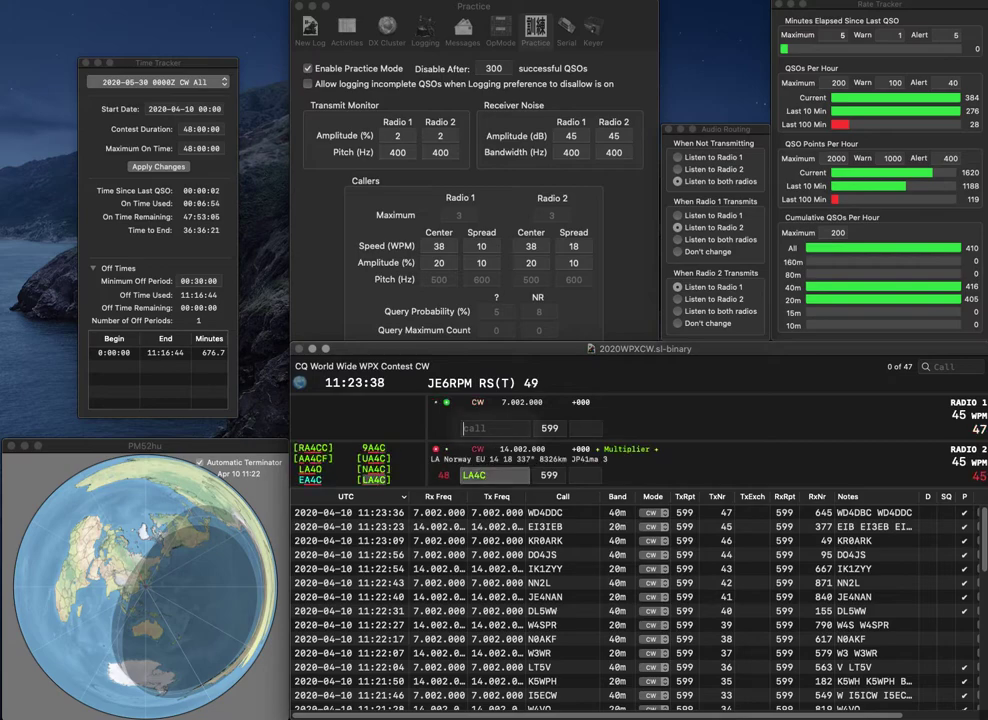
text(N5RZ)
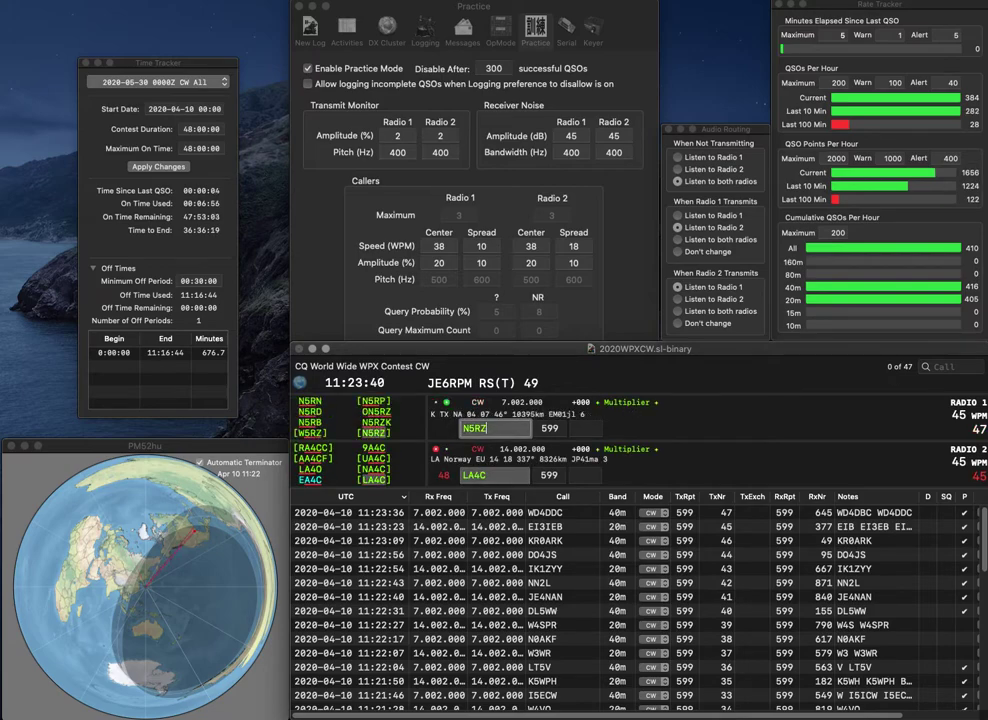
key(Return)
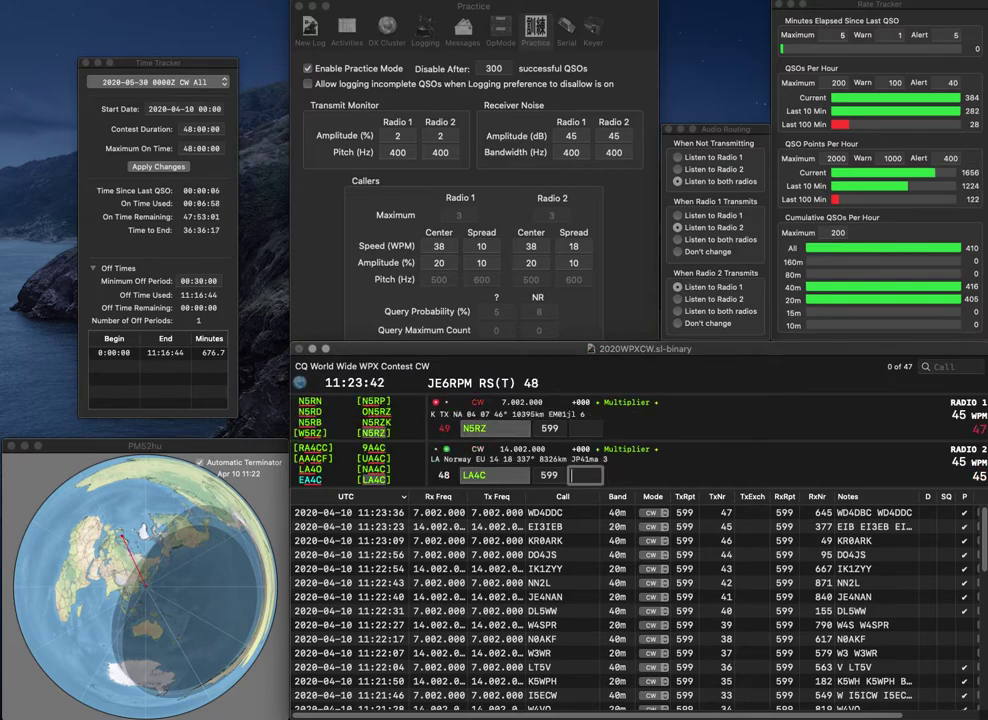
Log LA4C on Radio 2 with received number 267 and N5RZ on Radio 1 with received number 743.
text(267)
key(Return)
text(743)
key(Return)
text(EA7AJR)
key(Return)
text(KE4VA)
key(Return)
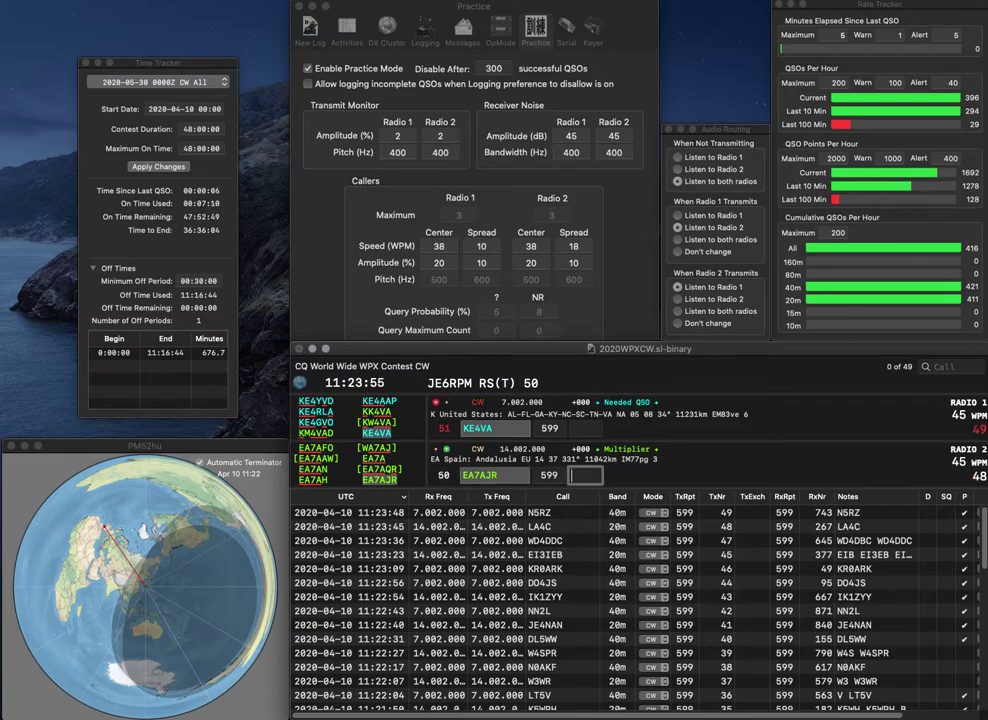
text(31)
key(Return)
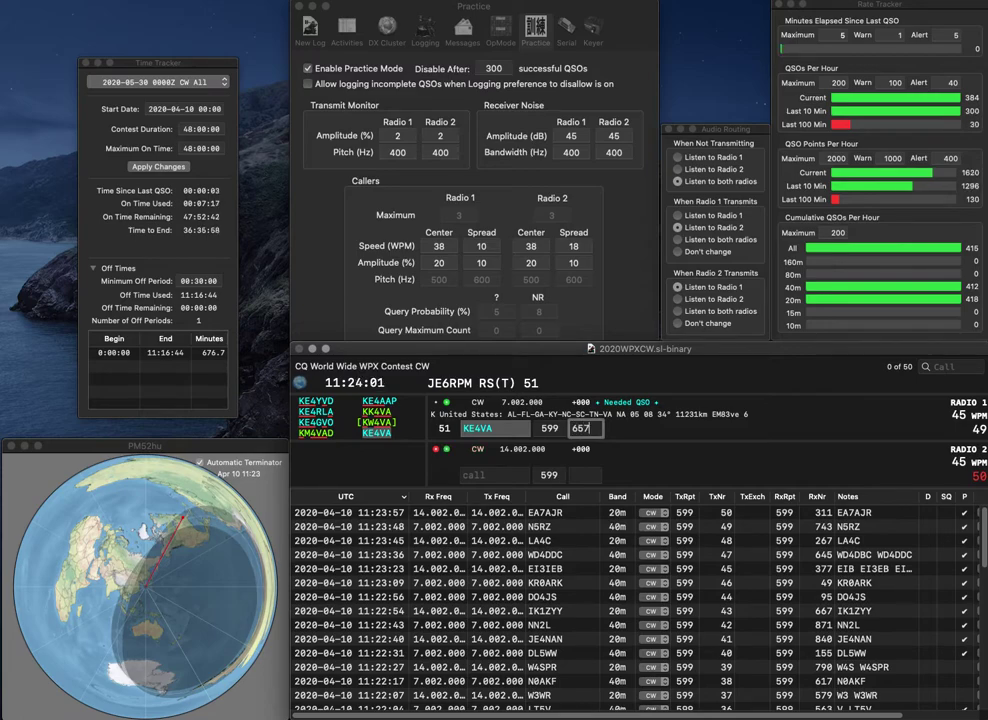
text(657)
key(Return)
click(463, 475)
text(K4TG)
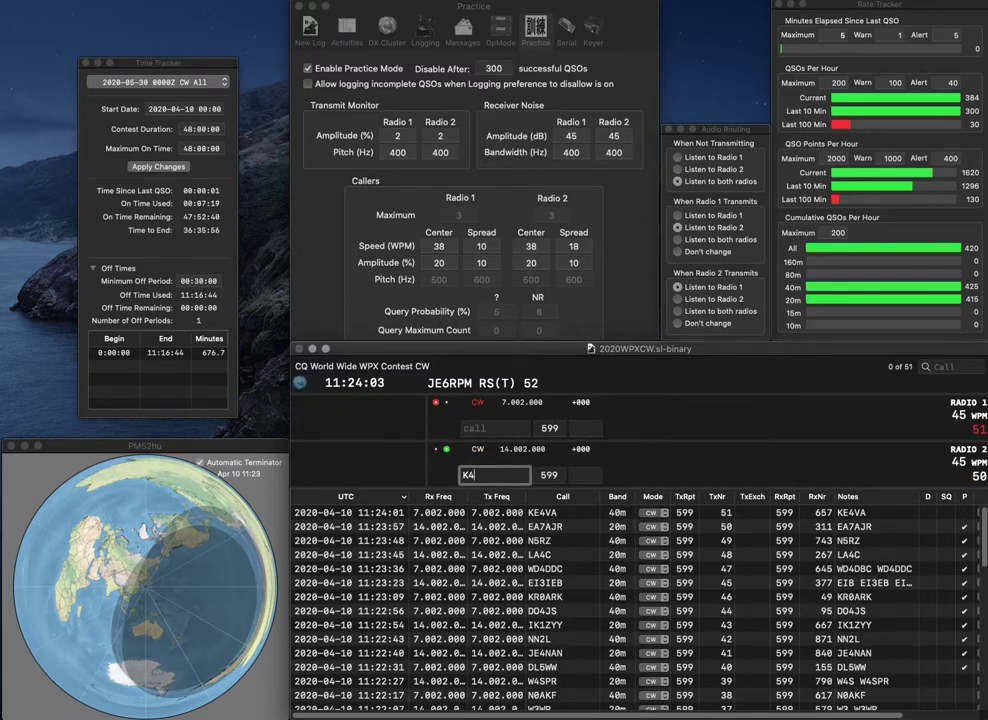
key(Return)
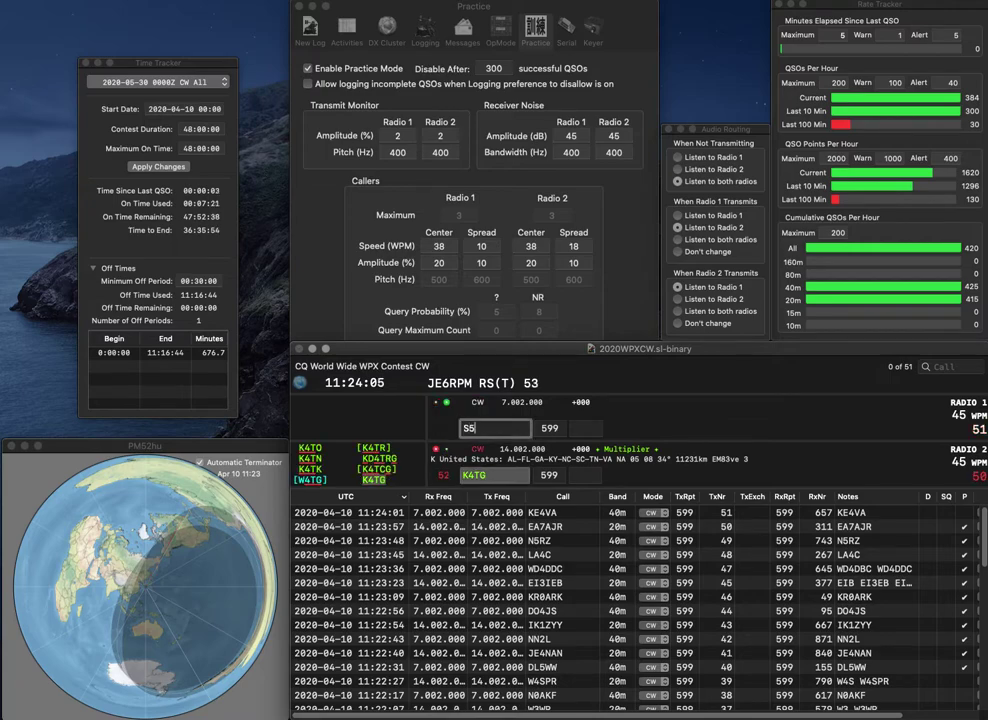
text(S53OQ)
key(Return)
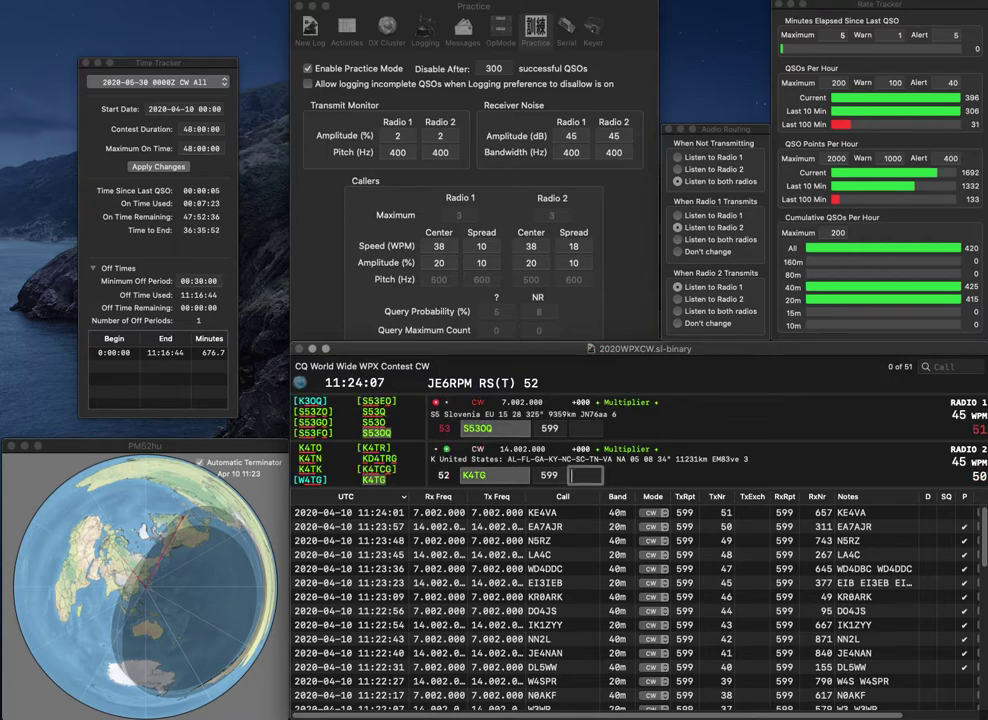
text(354)
key(Return)
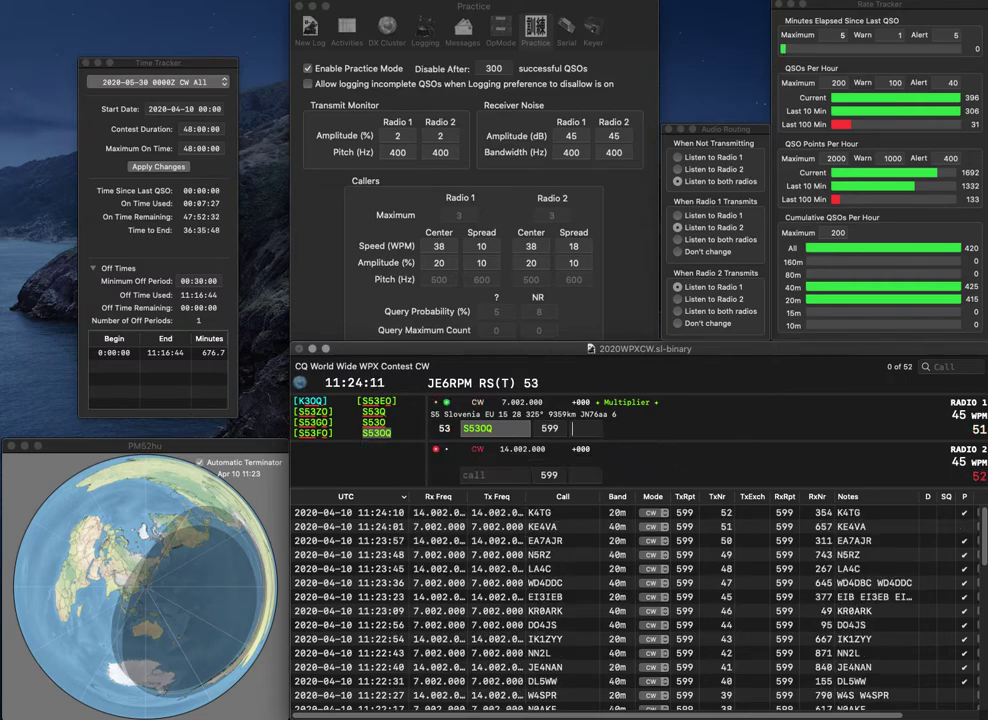
text(872)
key(Return)
text(OH6)
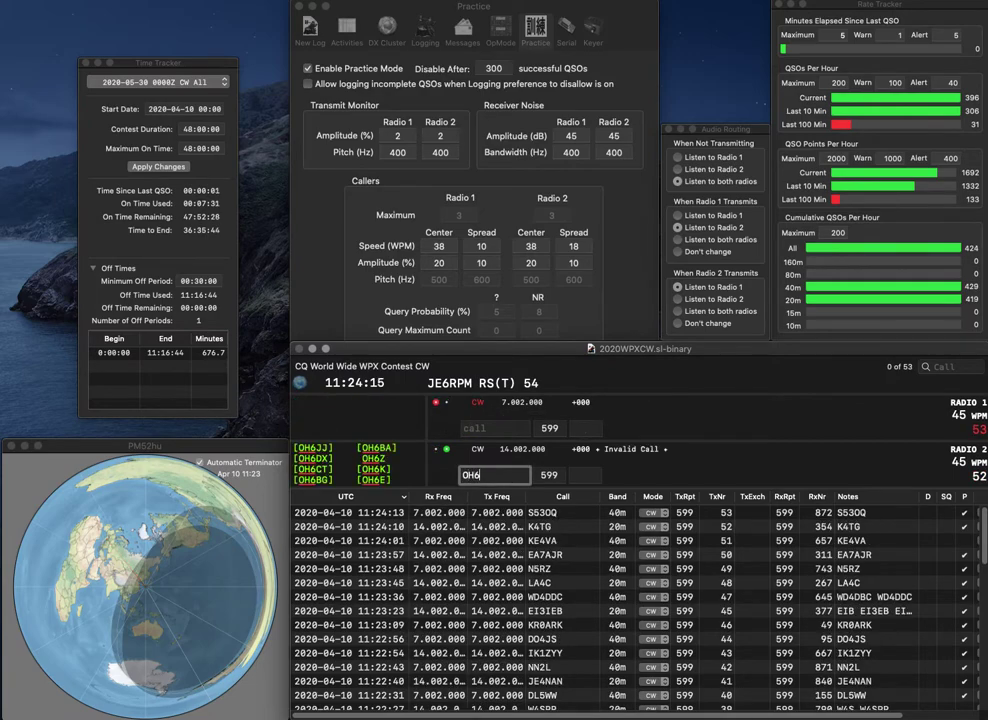
text(DH)
key(Return)
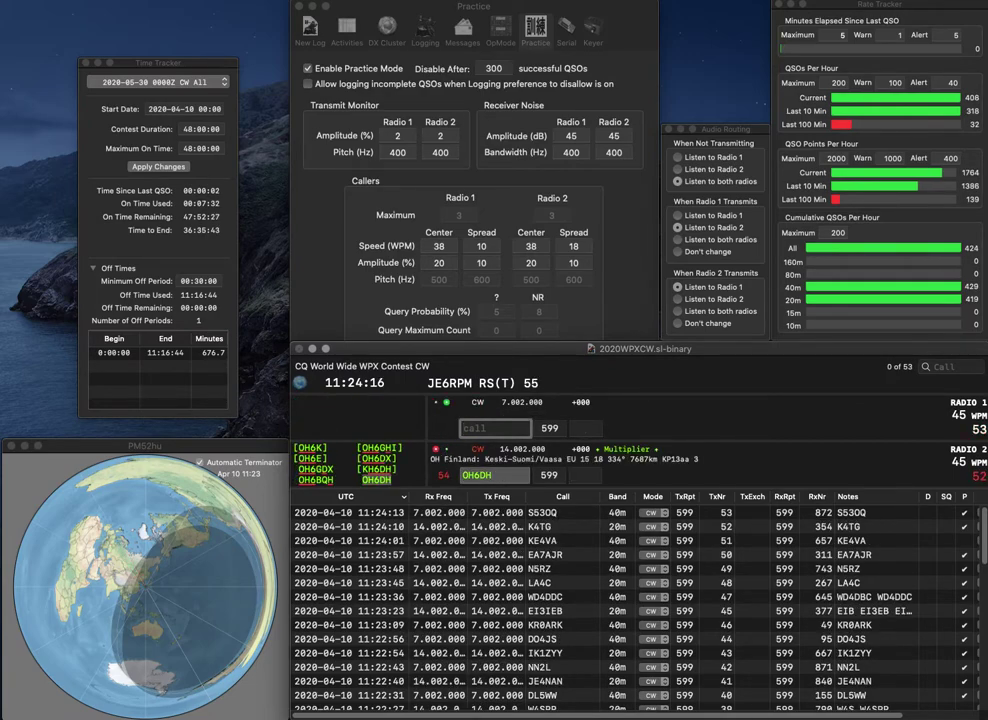
text(HA4UC)
key(space)
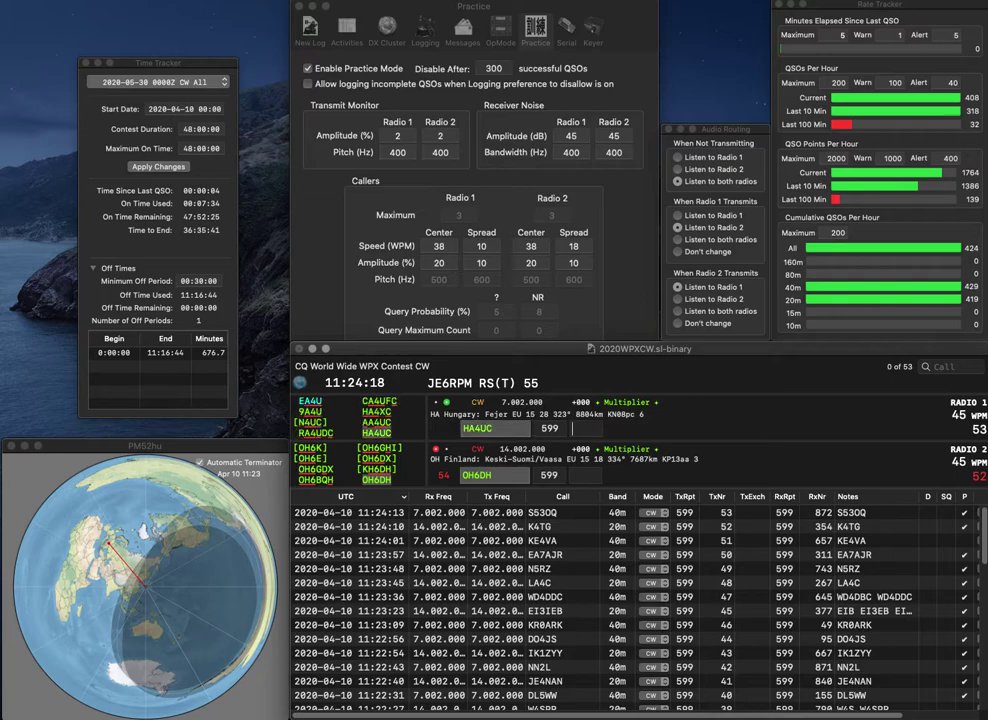
key(Return)
text(64)
key(Return)
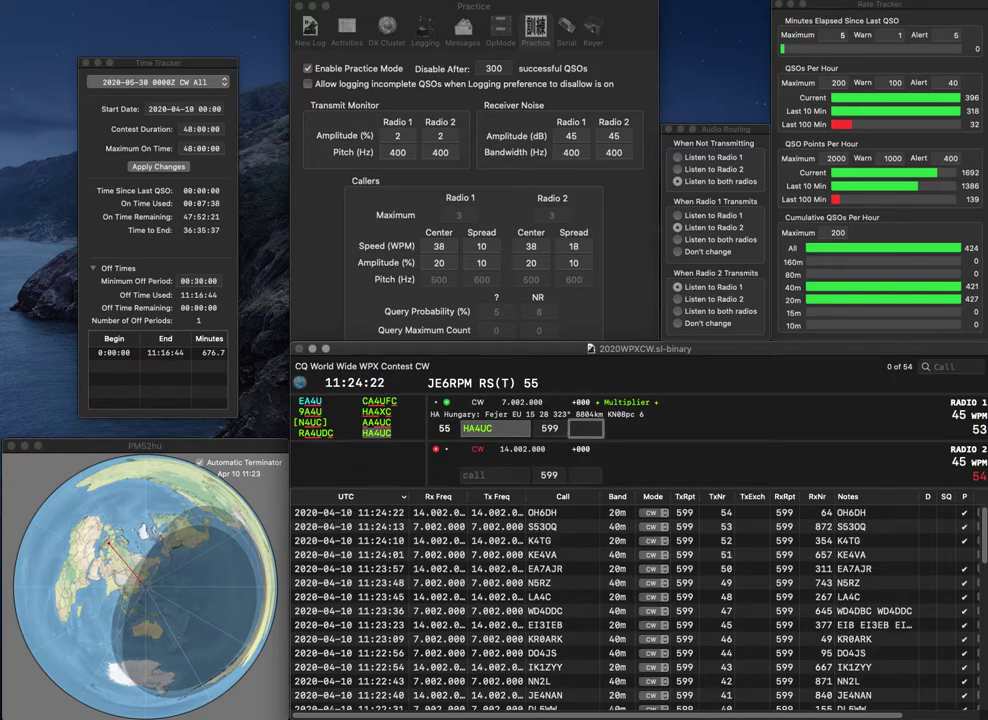
Log HA4UC on Radio 1 with received number 749.
text(748)
key(Return)
Answer the partial calls 3UYY on Radio 2 and 3FQ on Radio 1.
click(495, 475)
text(3UYY)
key(Return)
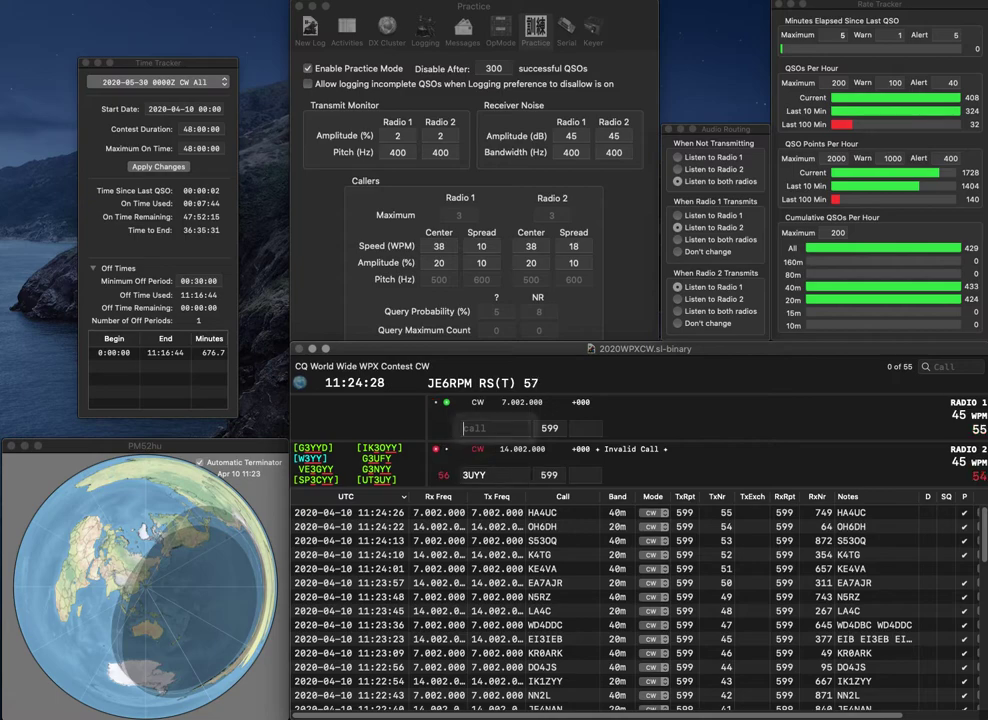
text(3FQ)
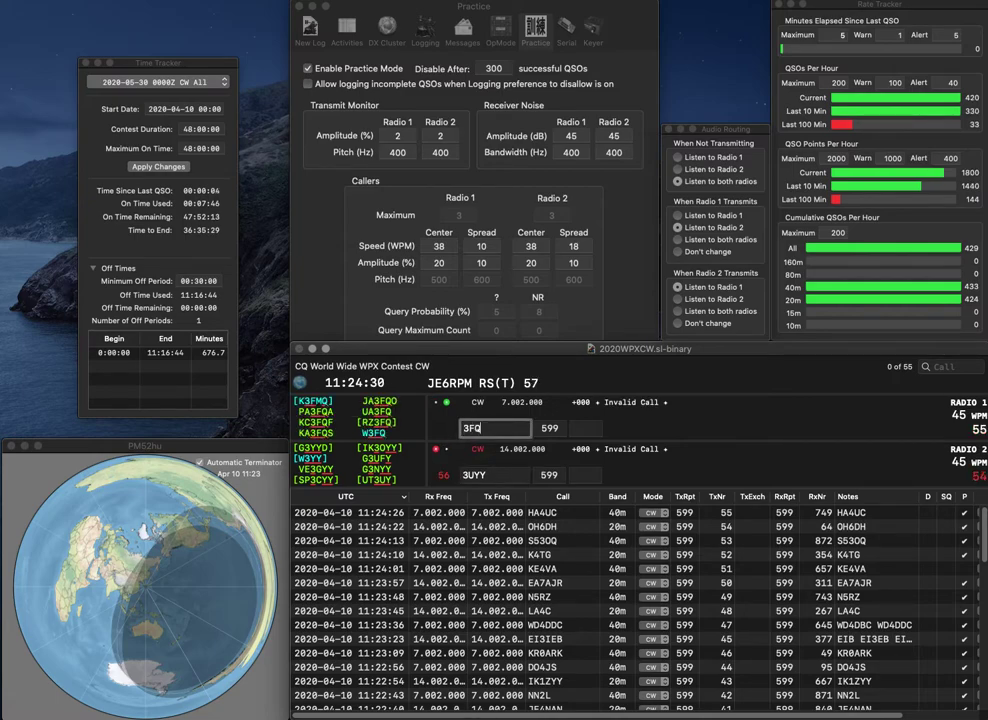
key(Return)
Correct the calls to YB2VYY on Radio 2 and W3FQ on Radio 1, answering each station again.
text(YB)
key(Delete)
key(Delete)
text(2V)
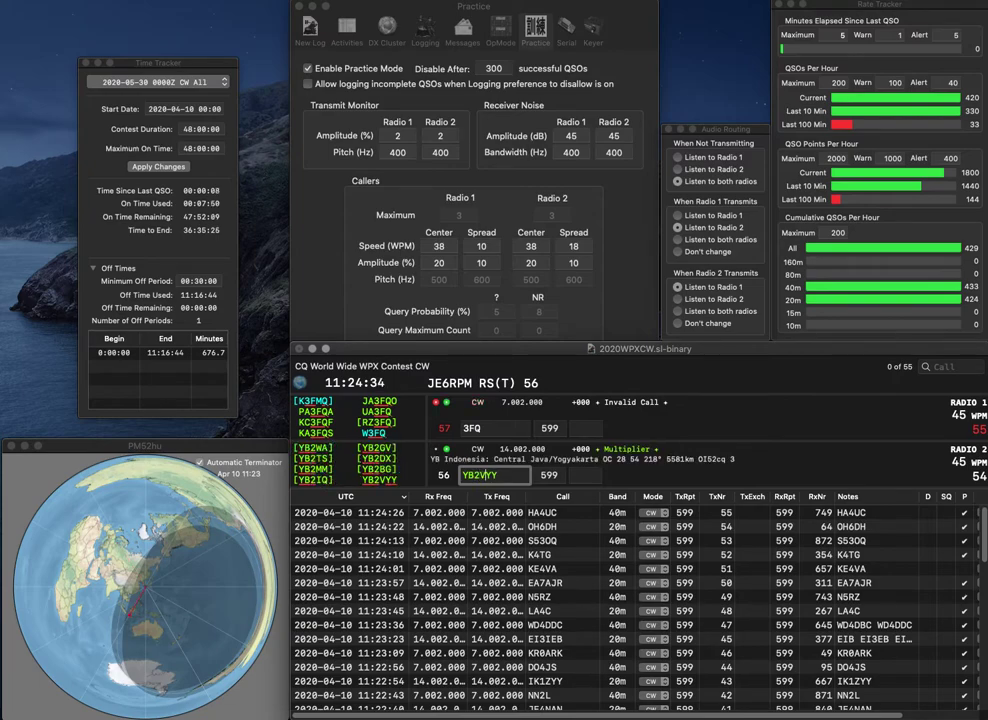
key(Return)
text(W)
key(Return)
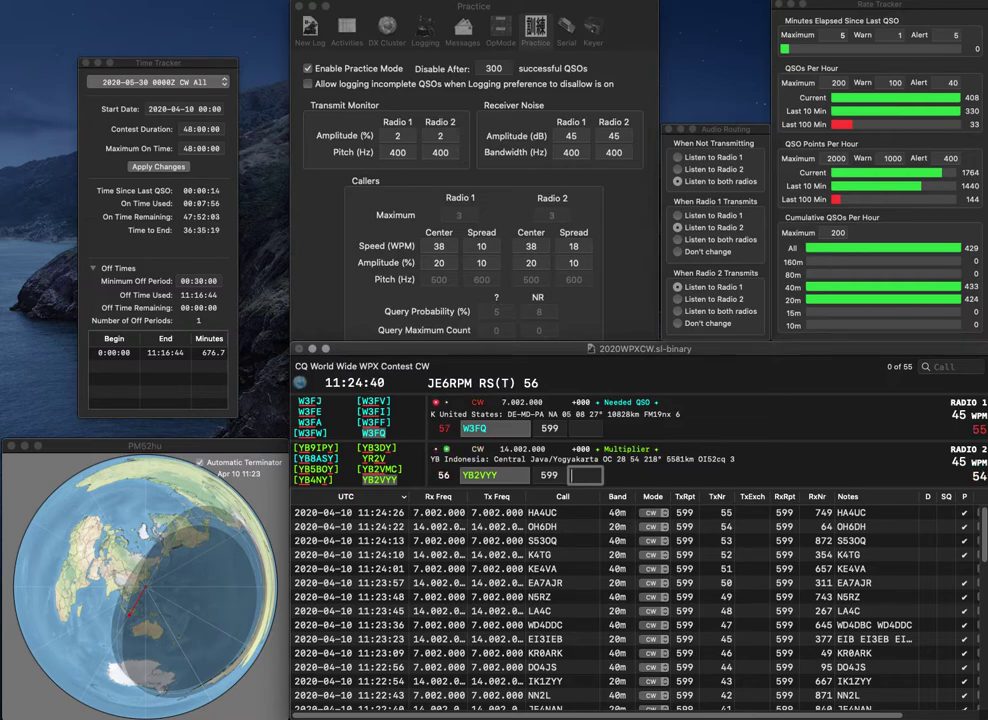
Log YB2VYY on Radio 2 with received number 869 and W3FQ on Radio 1 with received number 224.
text(869)
key(Return)
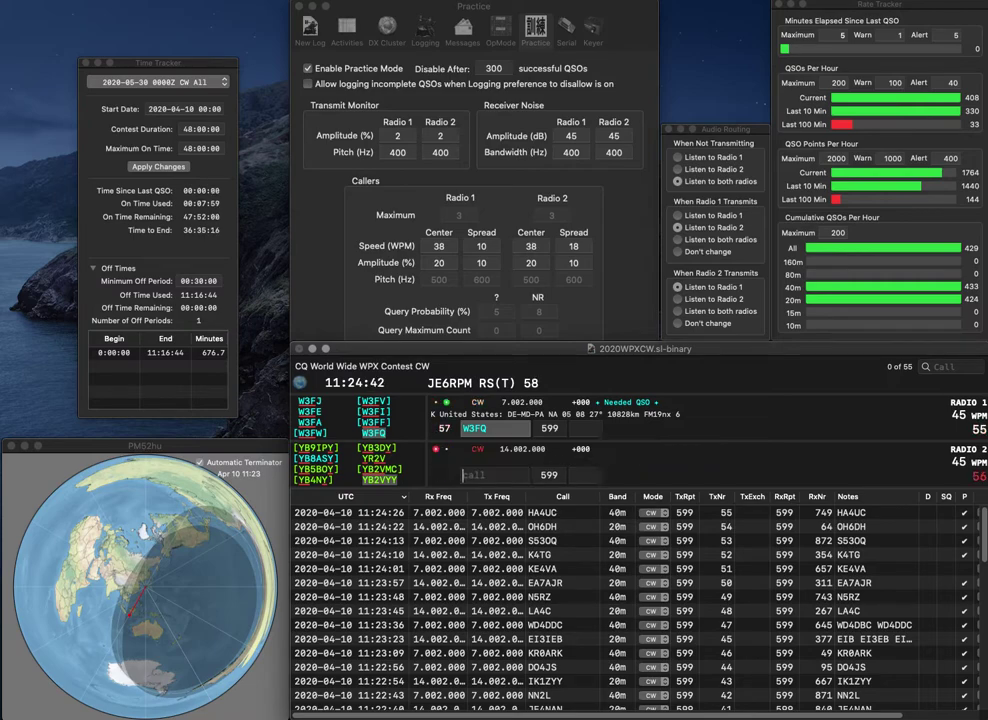
text(224)
key(Return)
text(VE)
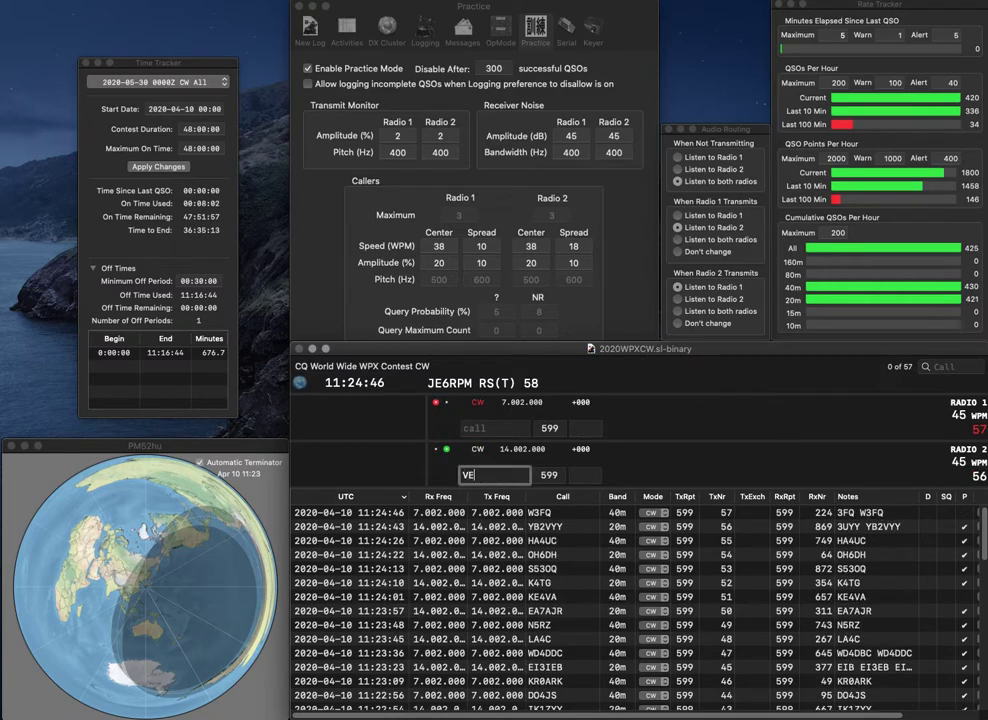
text(4GKM)
key(Return)
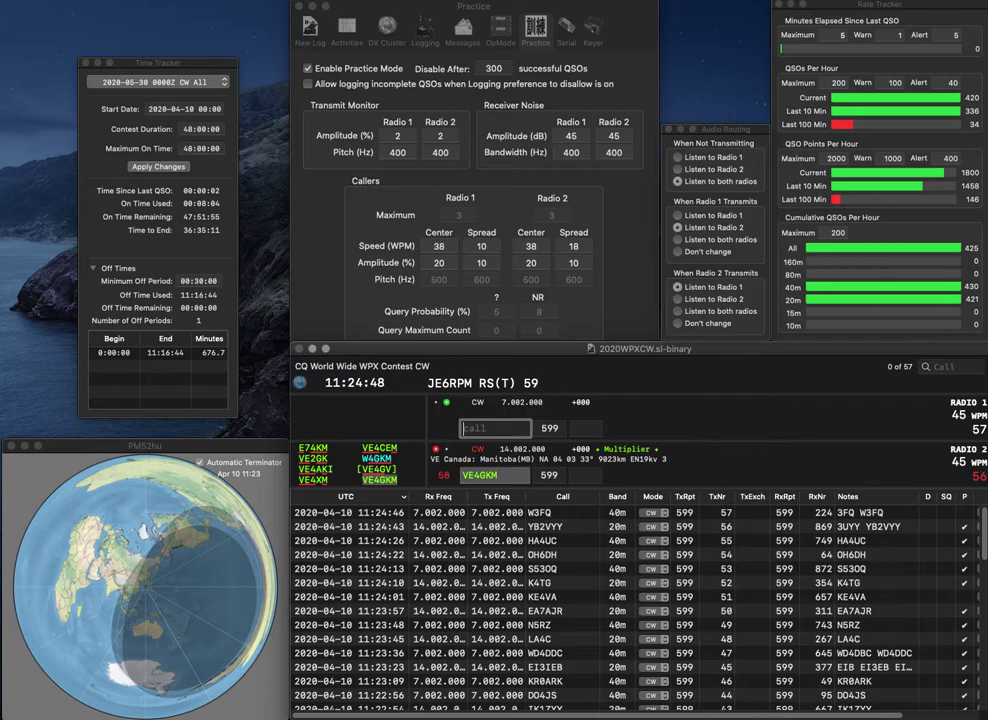
text(RW6MA)
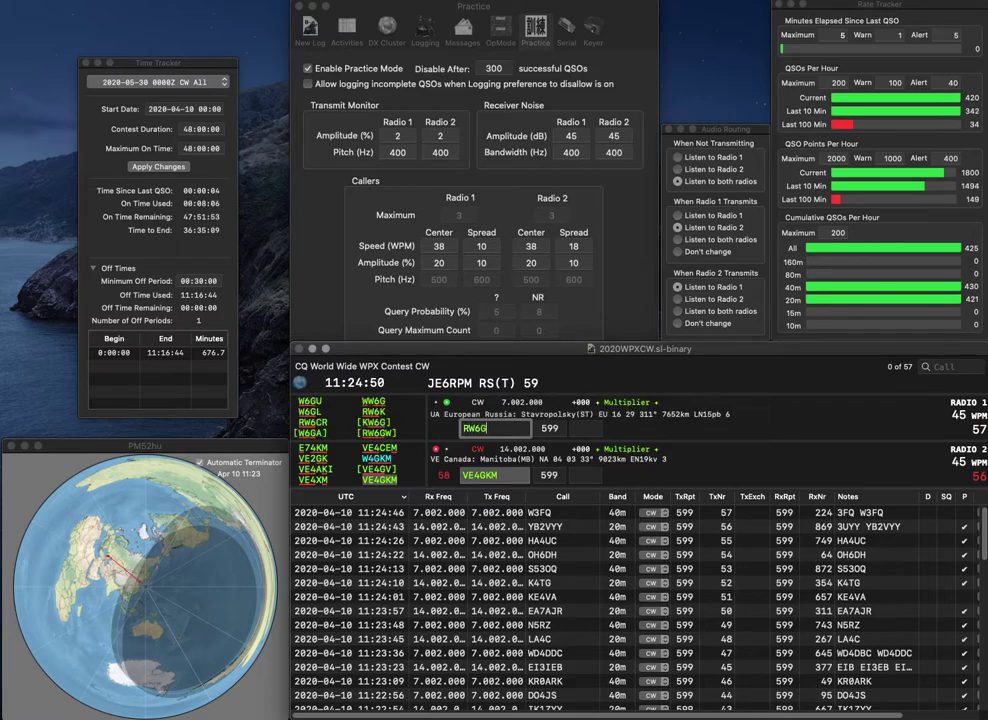
text(O)
key(Return)
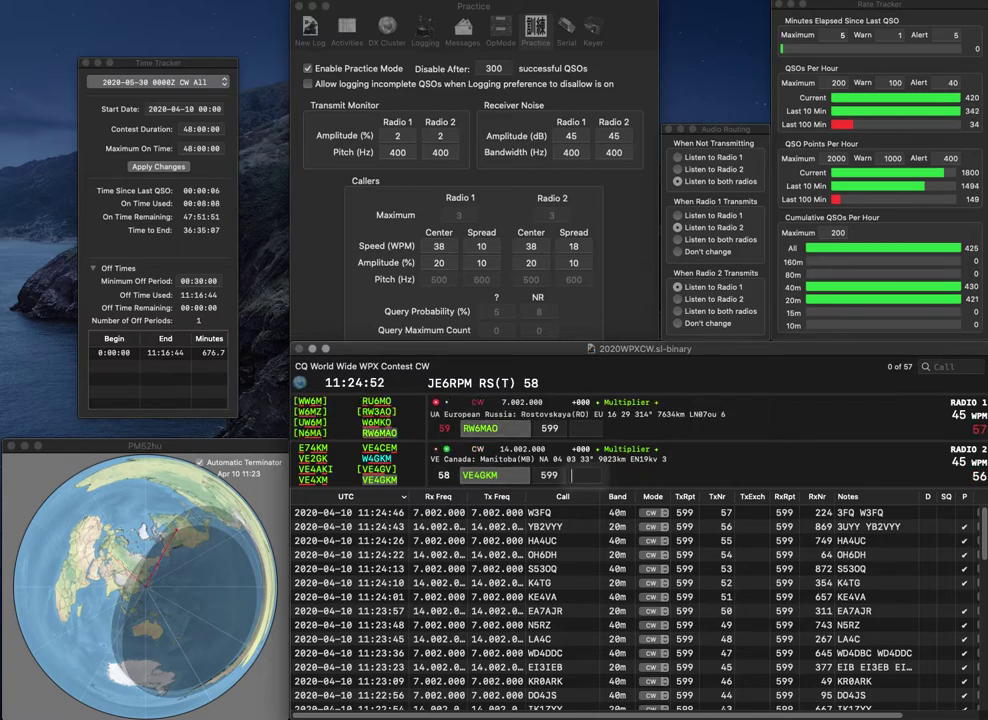
text(511)
key(Return)
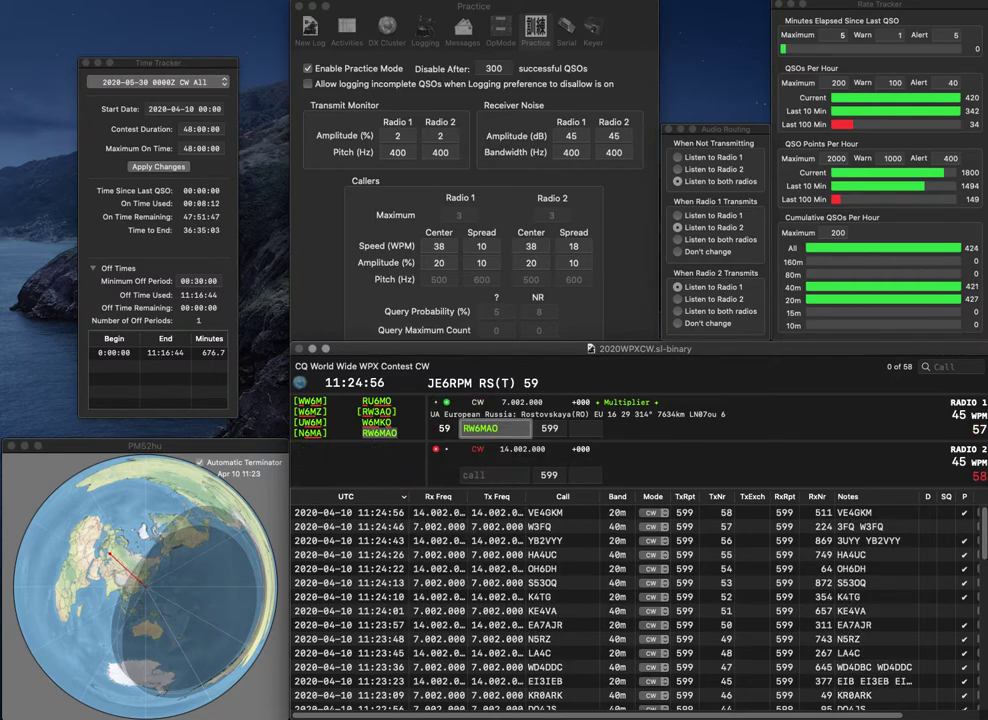
key(Tab)
text(914)
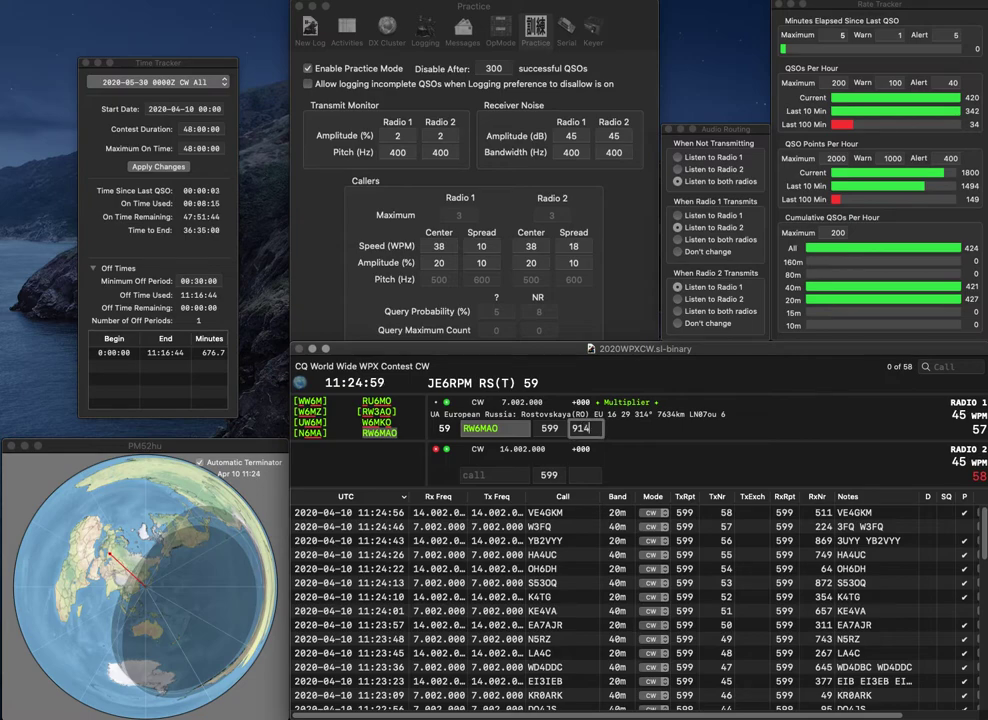
key(Return)
text(OK1)
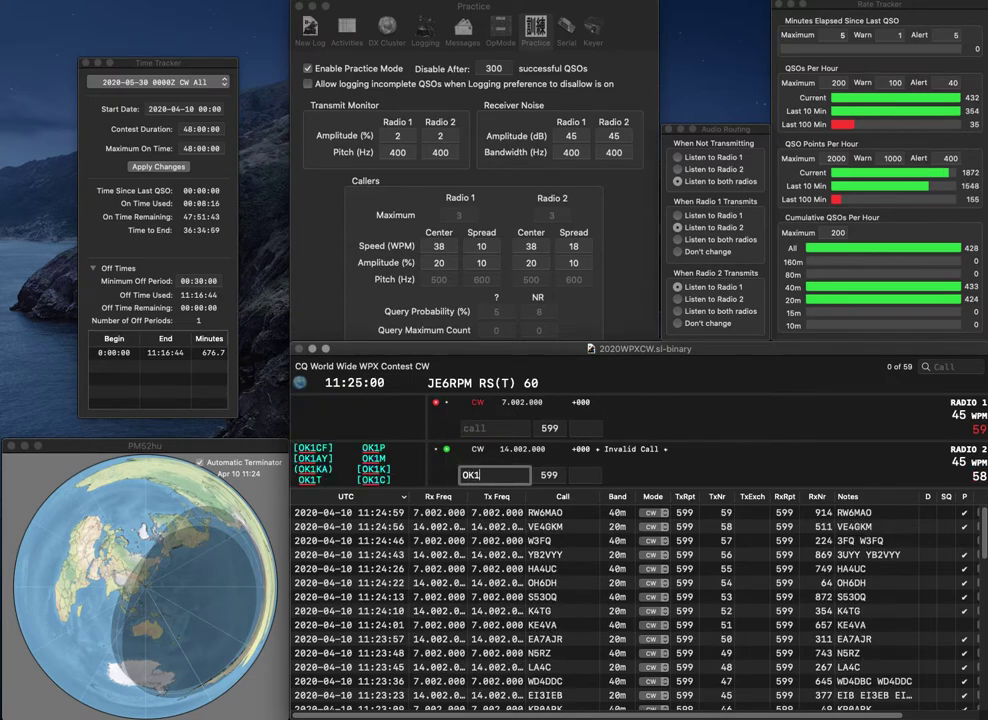
text(DHP)
key(Return)
text(N4BCD)
key(Return)
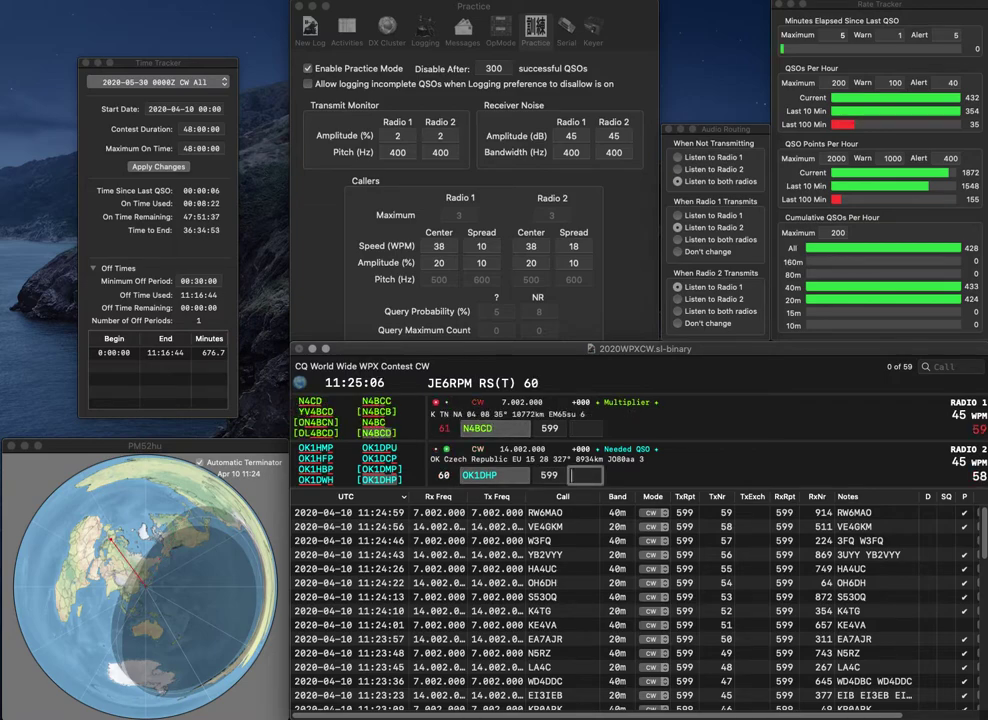
text(568)
key(Return)
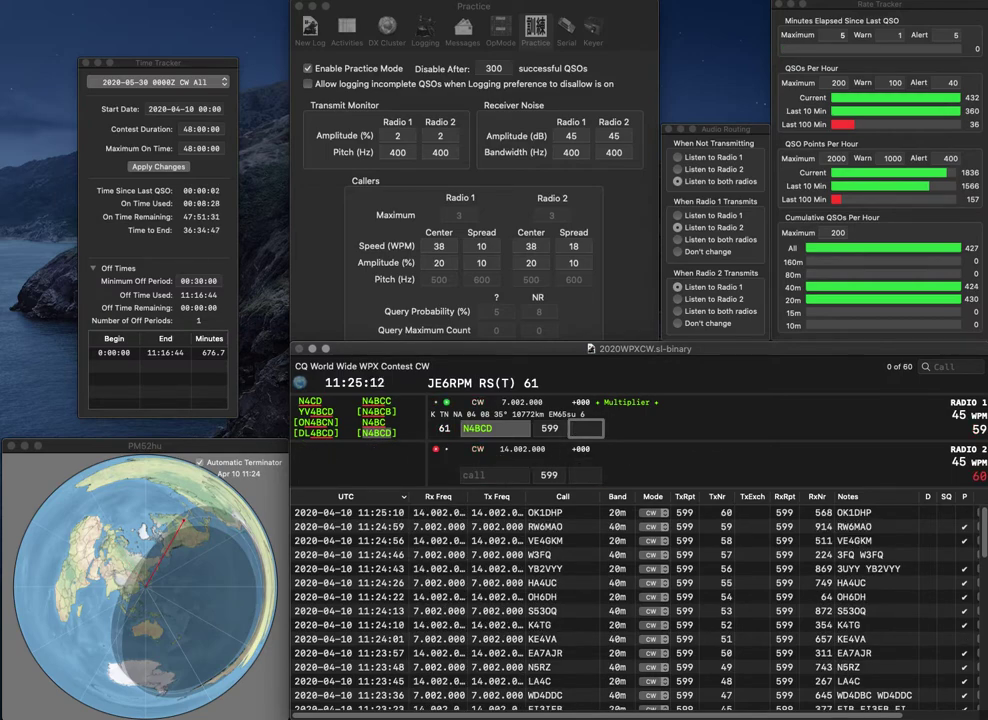
text(365)
key(Return)
text(W5JMC)
key(Return)
text(K2ERG)
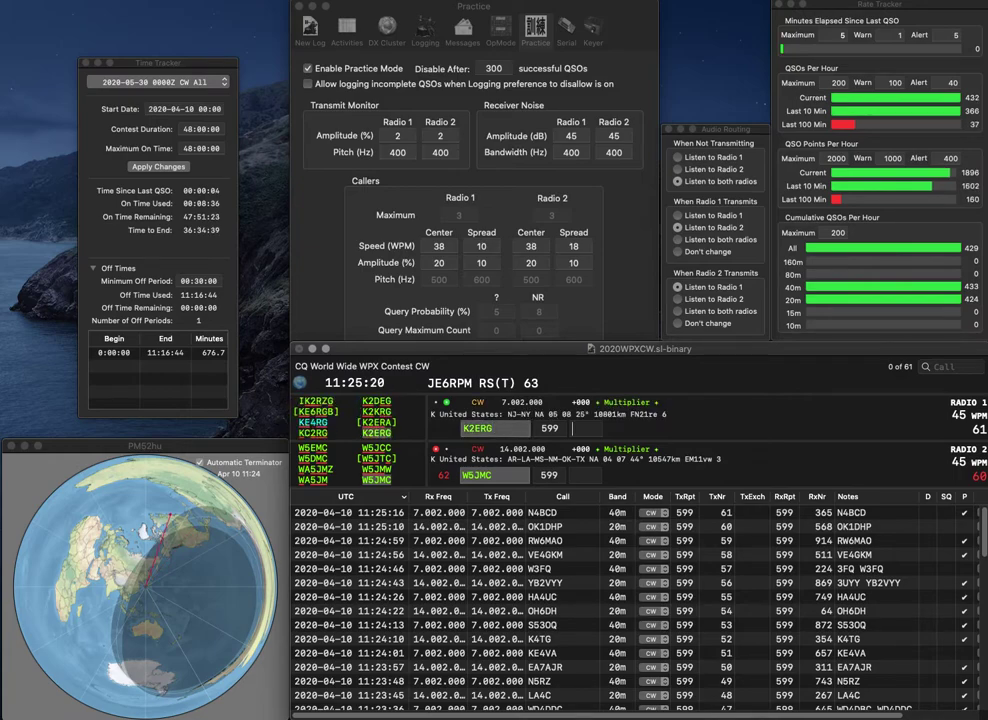
key(Return)
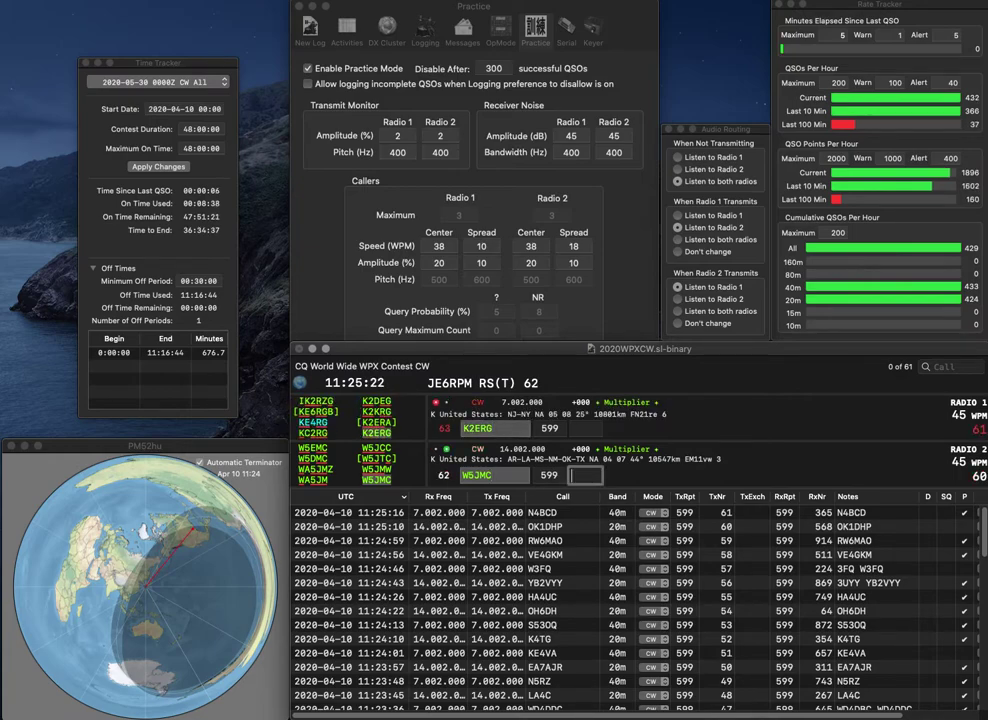
text(948)
key(Return)
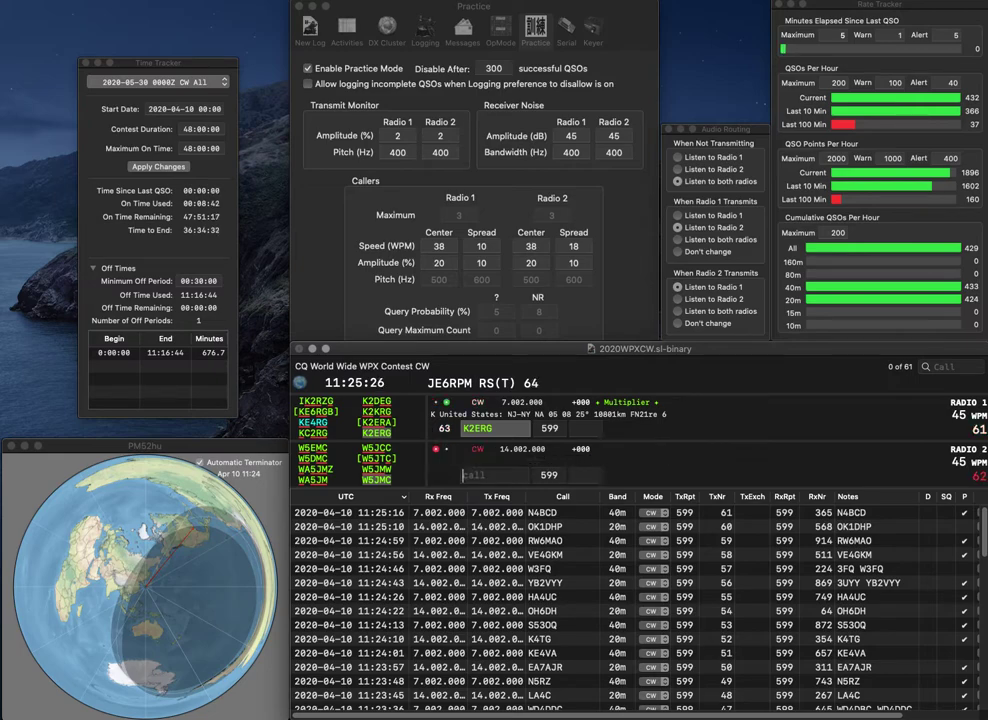
text(250)
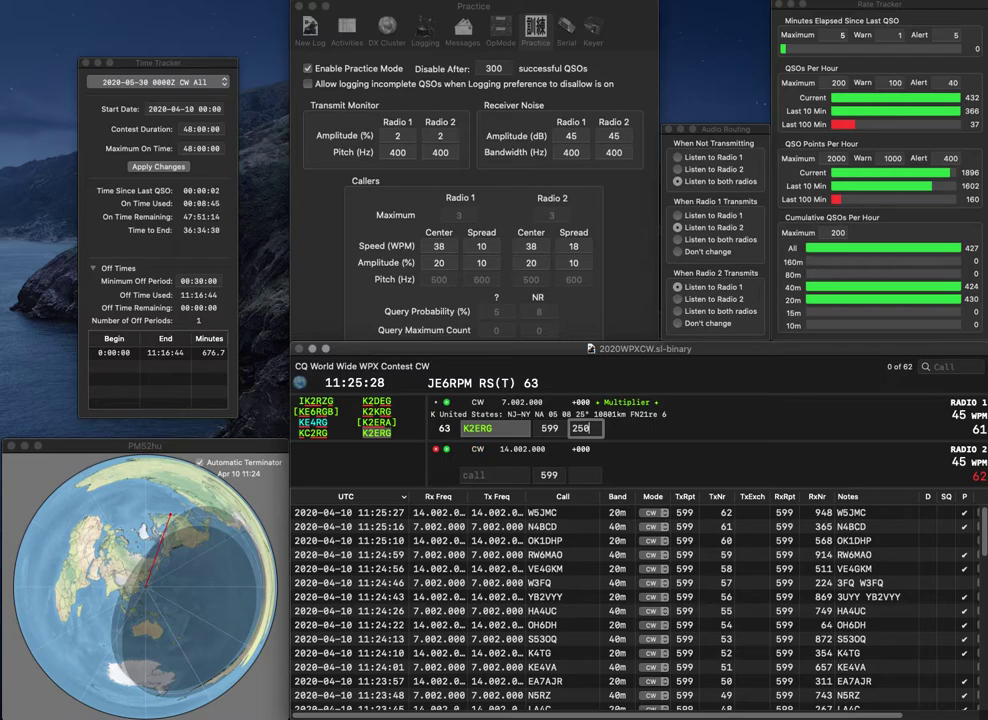
key(Return)
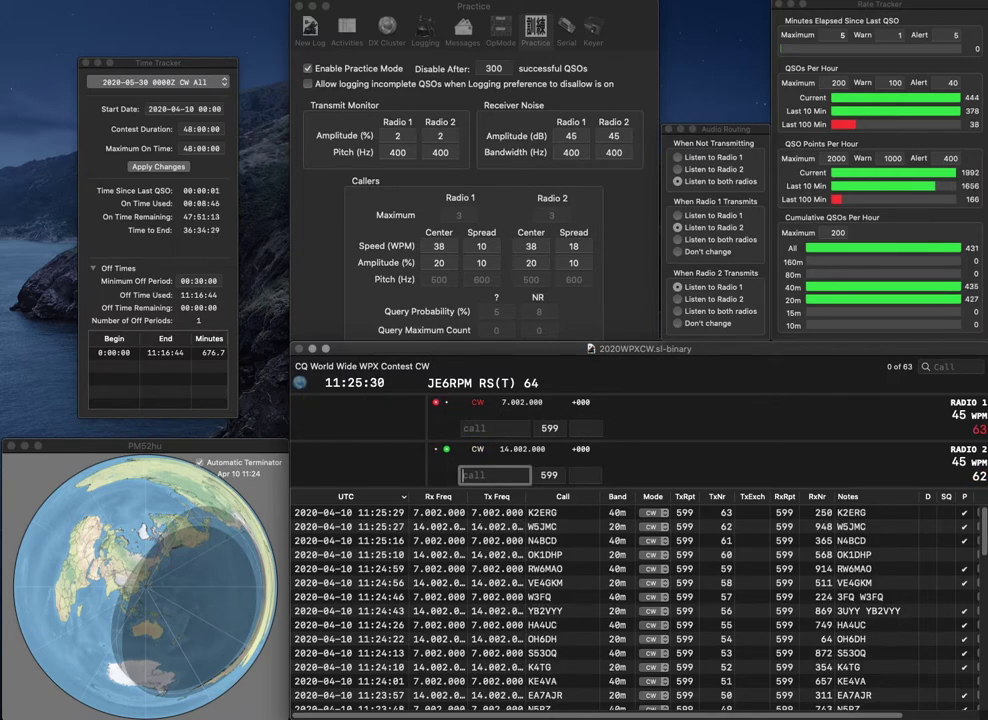
Answer YB2IQ on Radio 1 and the partial call 6P on Radio 2, completing the latter as HK6P.
text(6P)
key(Return)
text(YB2IQ)
key(Return)
text(HK)
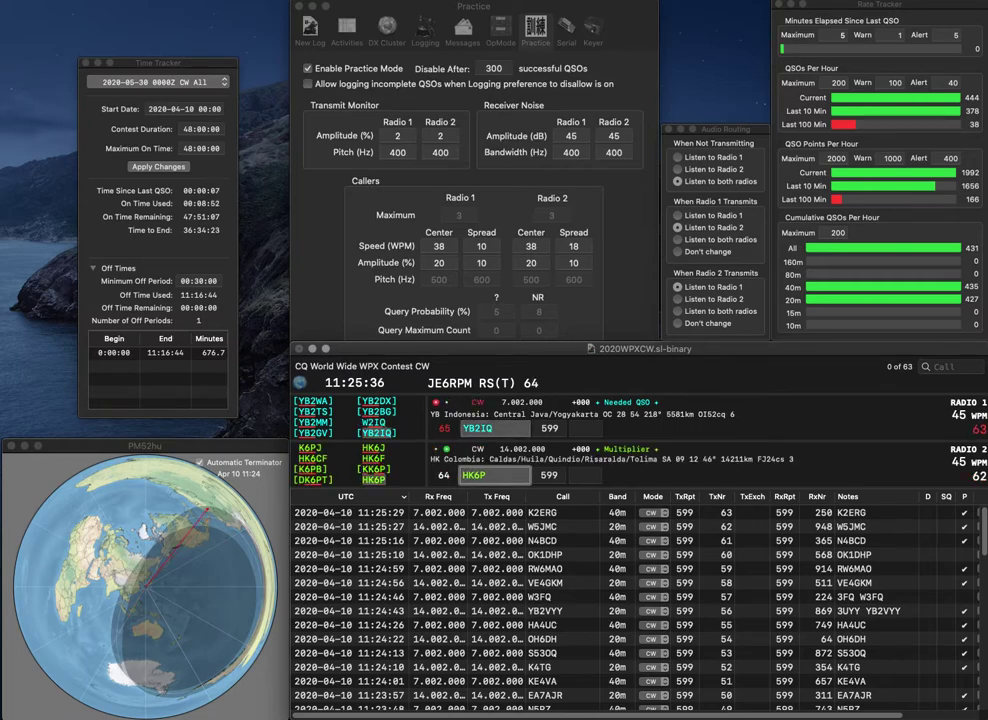
key(Return)
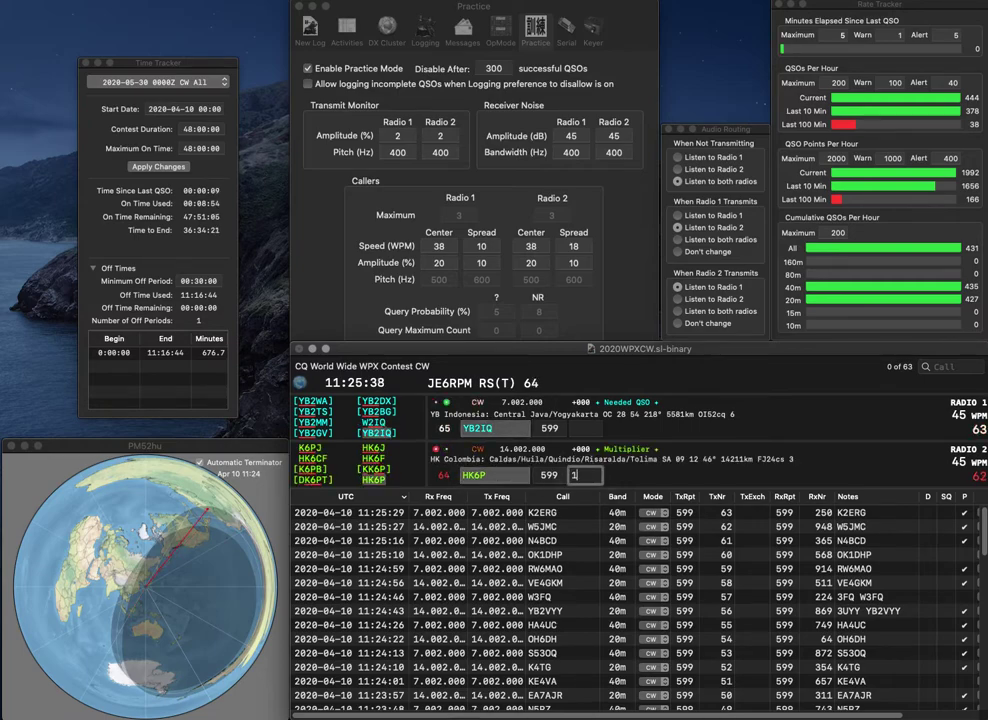
Log YB2IQ on Radio 1 with received number 749 and HK6P on Radio 2 with received number 10.
key(Tab)
text(74)
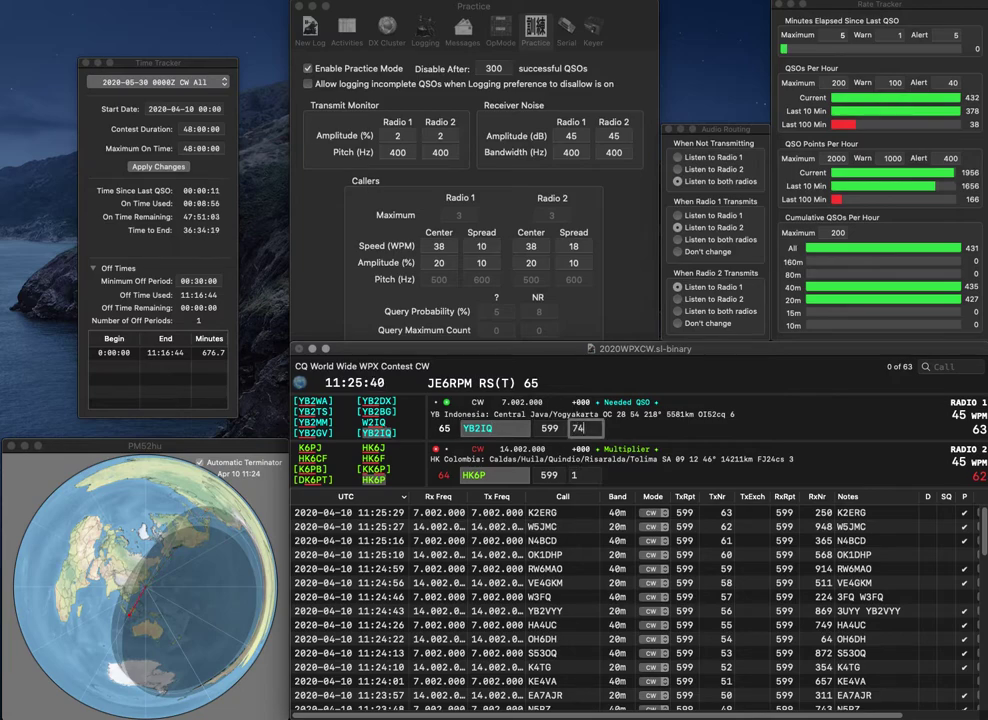
text(9)
key(Return)
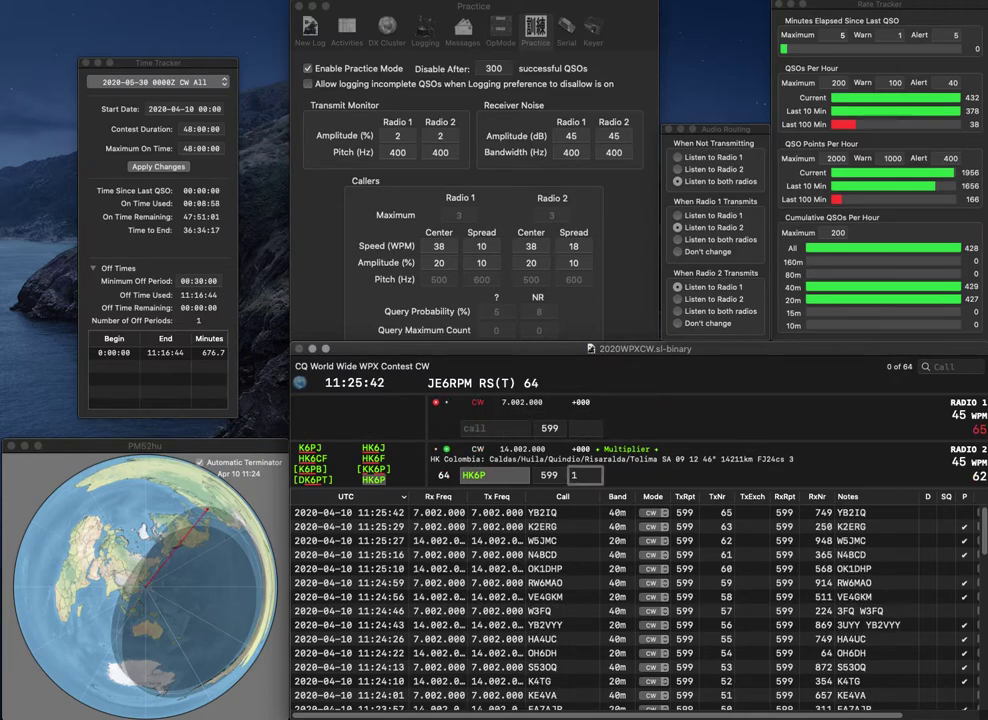
text(0)
key(Return)
text(W0AD)
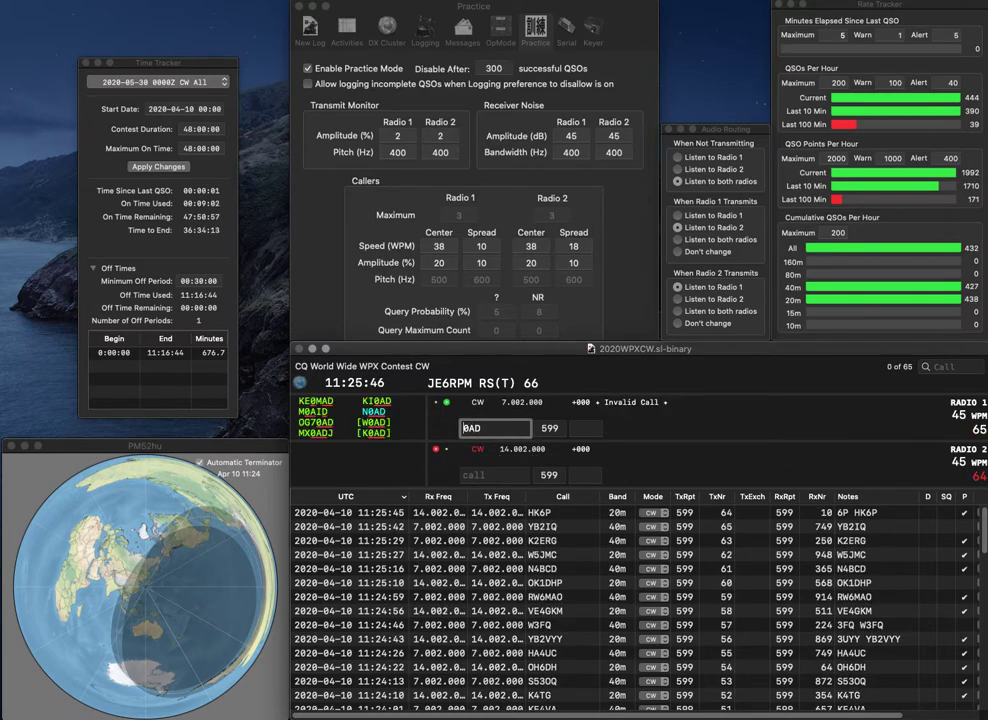
key(Return)
text(G3)
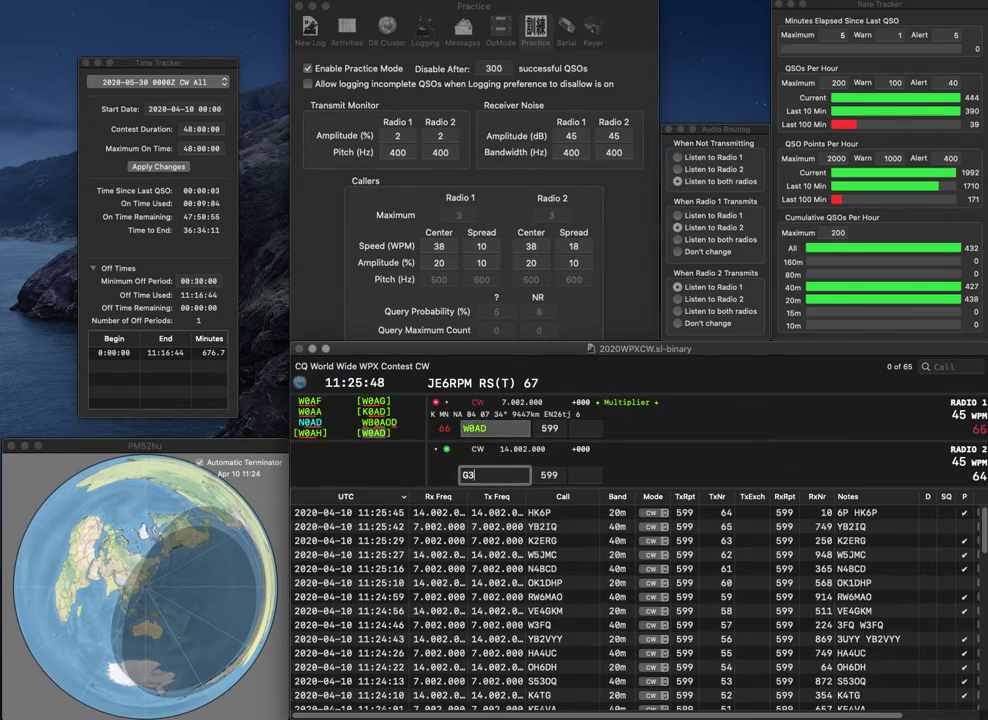
text(XHZ)
key(Return)
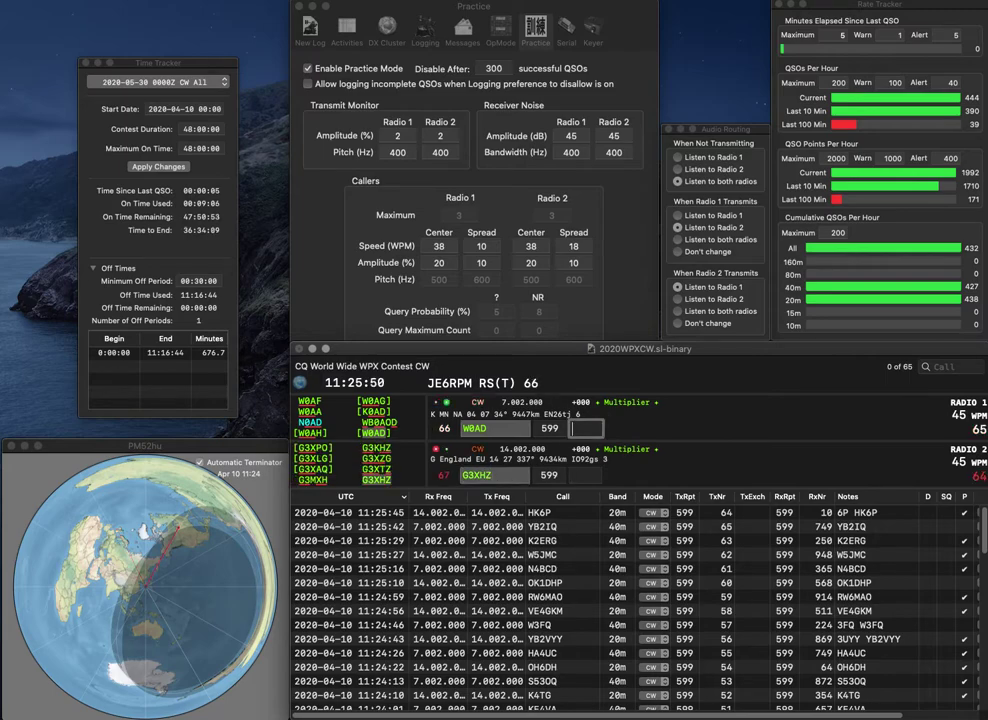
text(374)
key(Return)
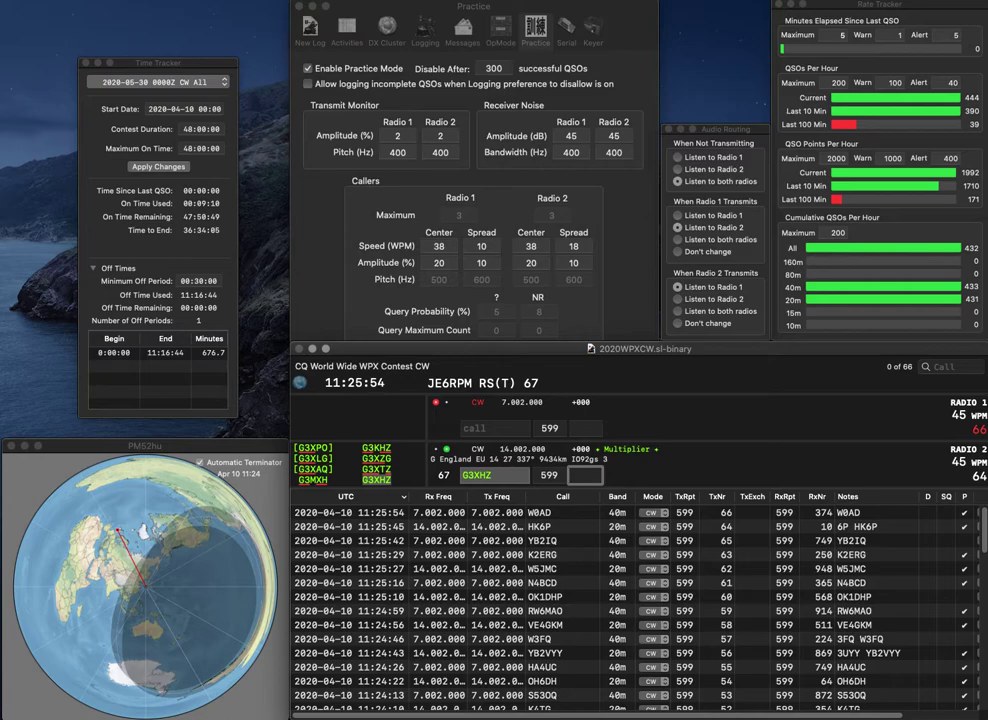
text(72)
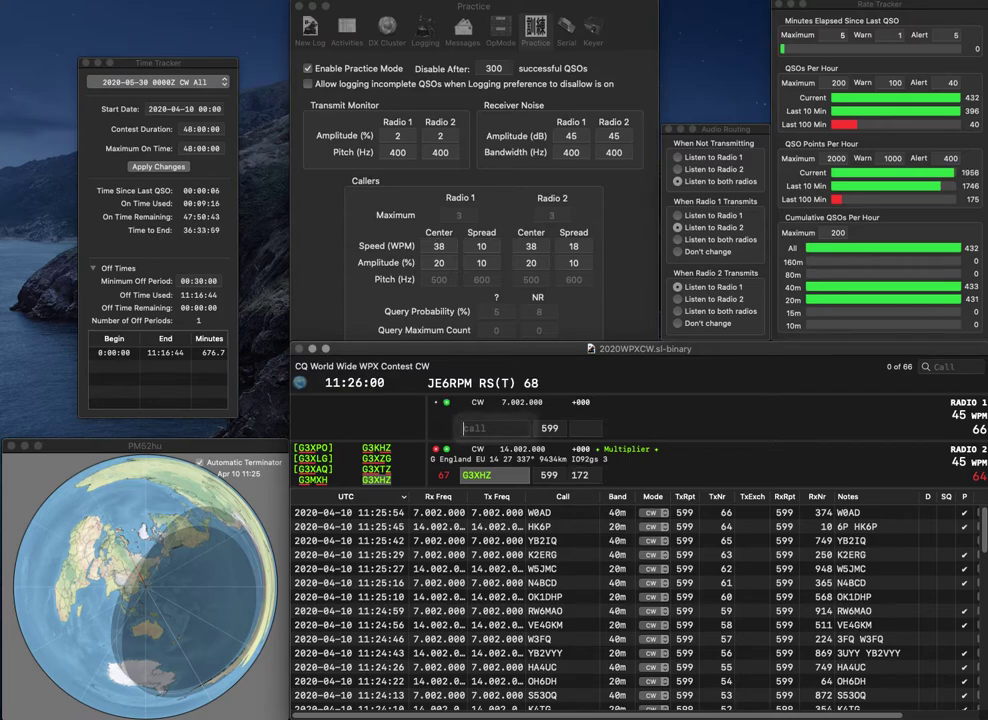
key(Return)
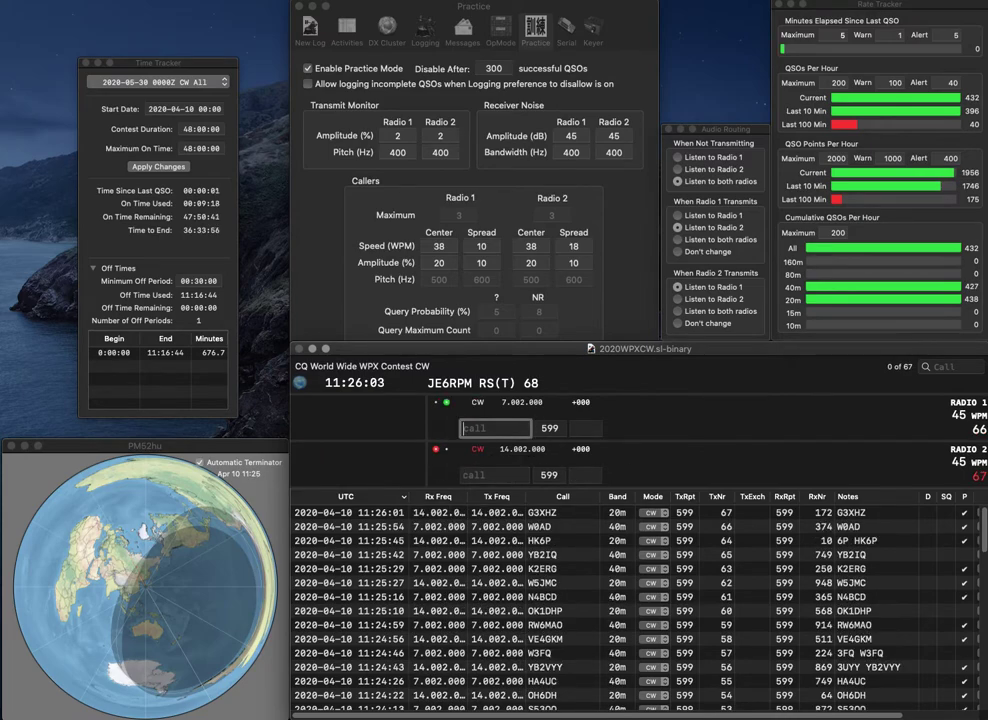
Answer the partial calls OK7C on Radio 1 and RX on Radio 2.
text(OK7CV)
key(BackSpace)
key(Down)
key(Return)
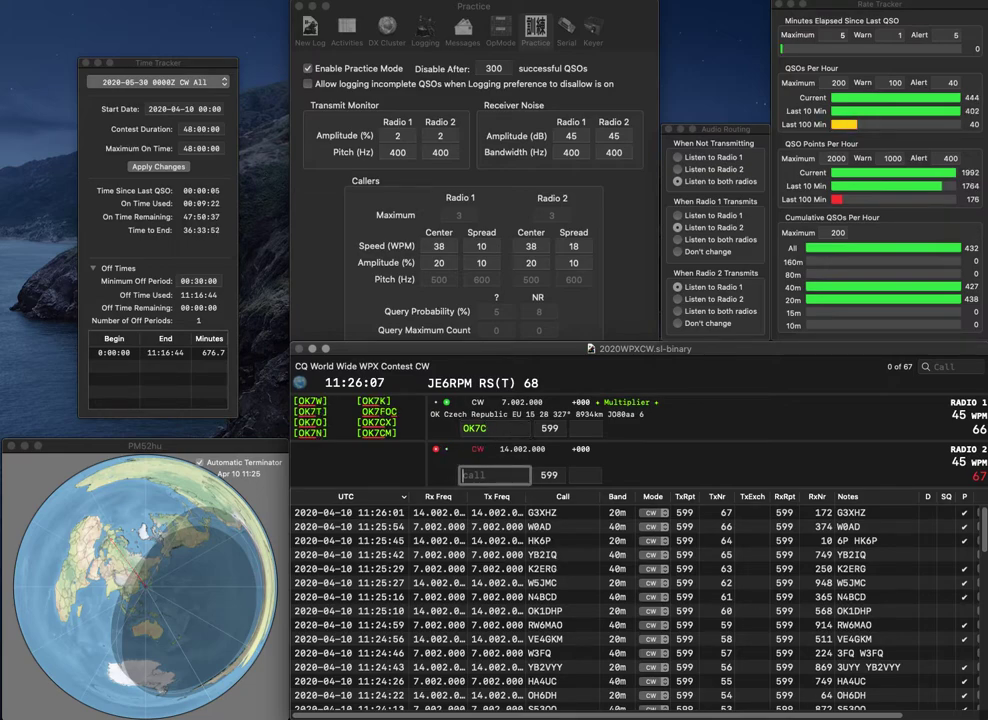
key(Up)
key(Return)
key(Down)
text(RX)
key(grave)
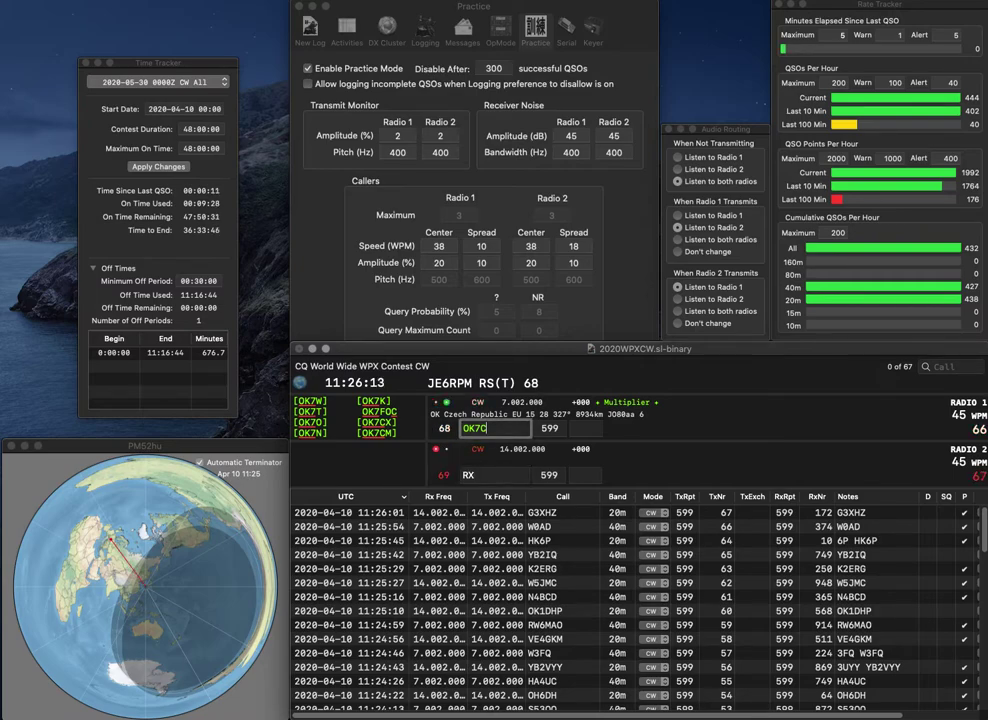
Complete the calls as OK7CM on Radio 1 and VE3RX on Radio 2, answering both stations.
text(M)
key(Return)
text(3R)
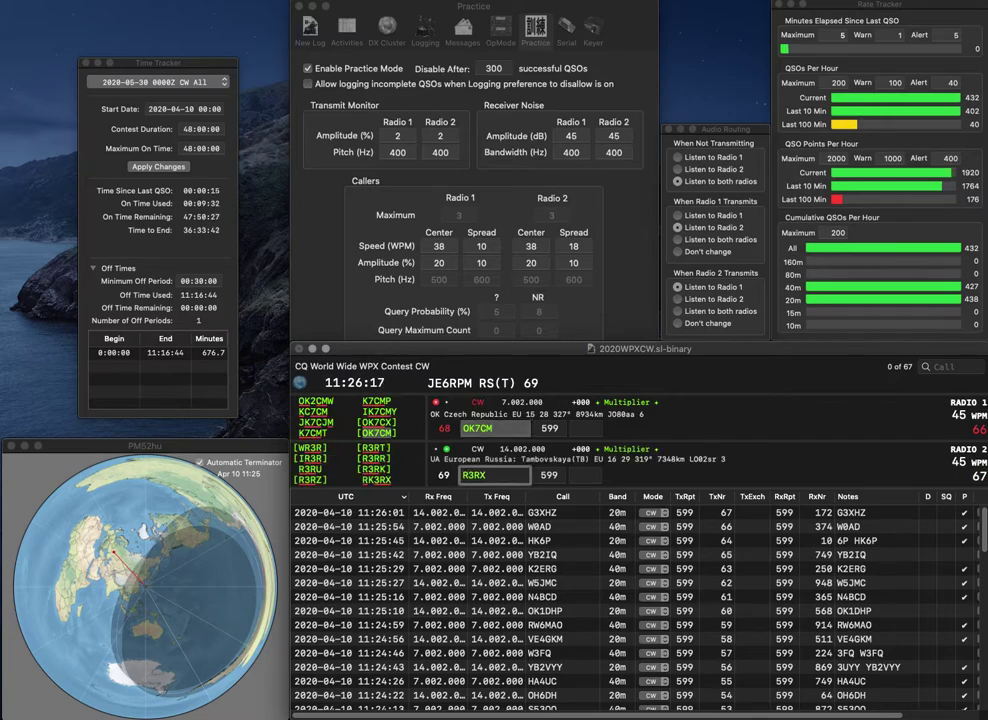
key(BackSpace)
text(VE)
key(Return)
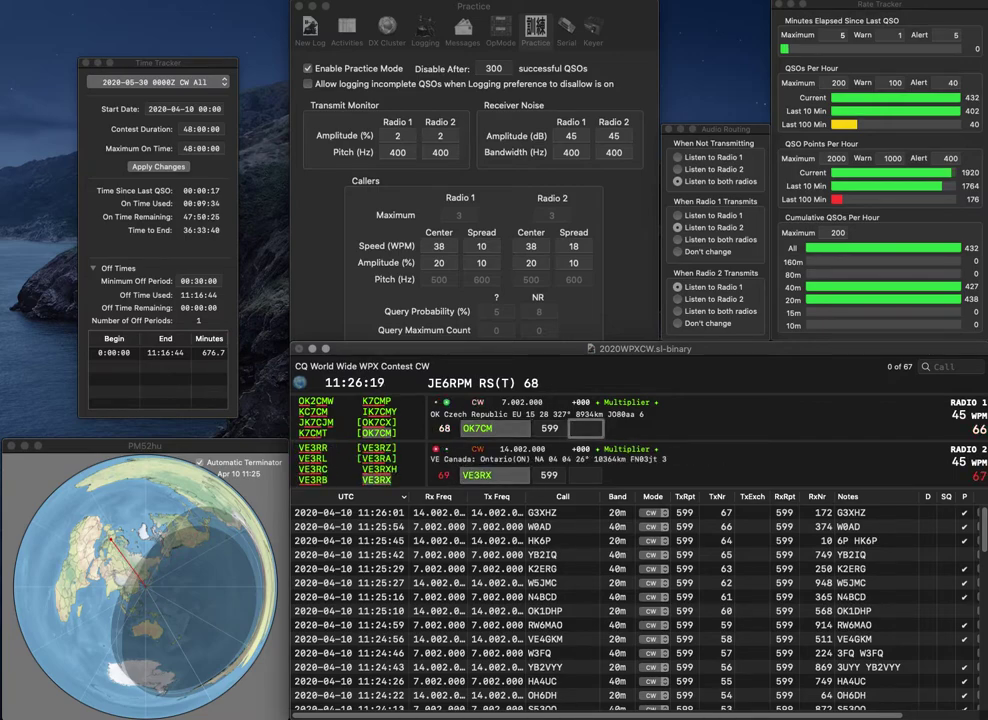
text(88)
key(Return)
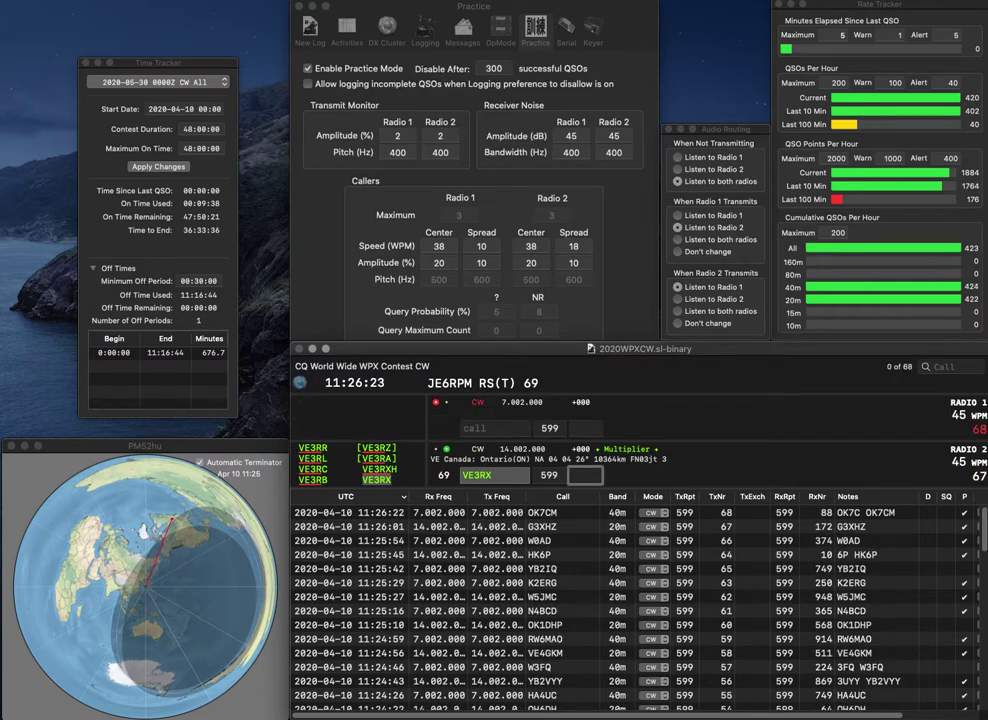
text(875)
key(Return)
text(KG2BWG)
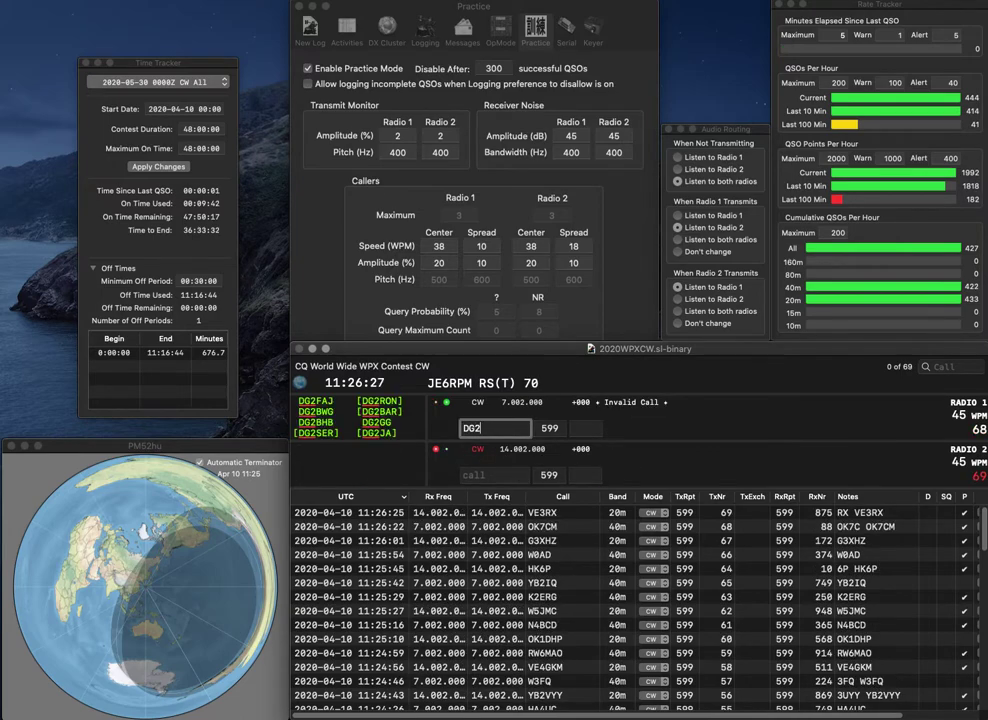
key(Return)
text(W5AFV)
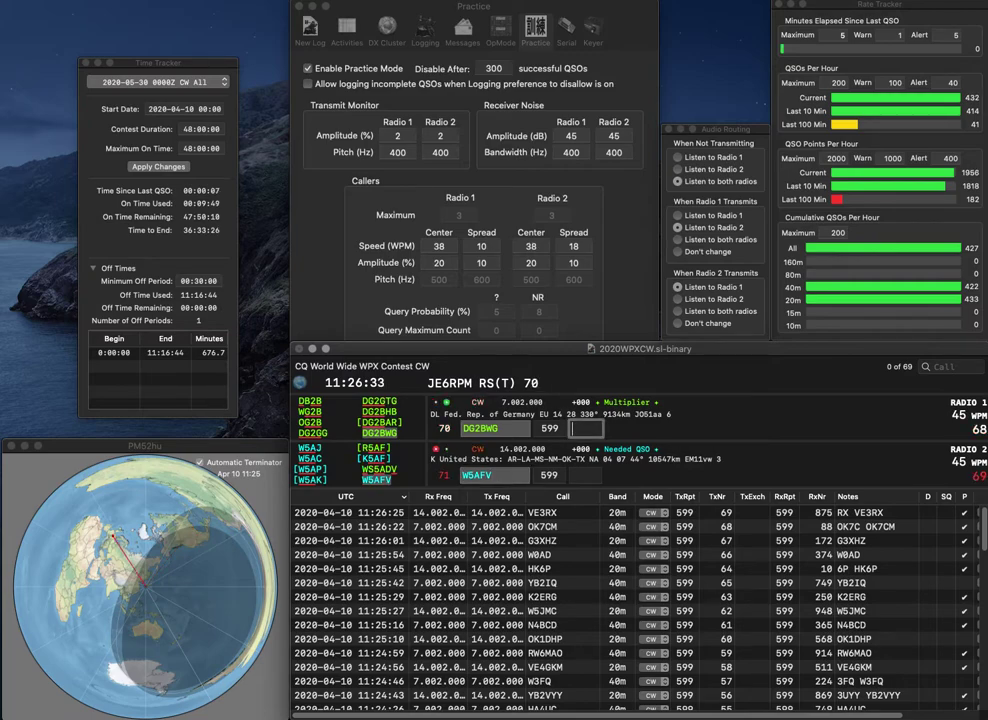
text(148)
key(Return)
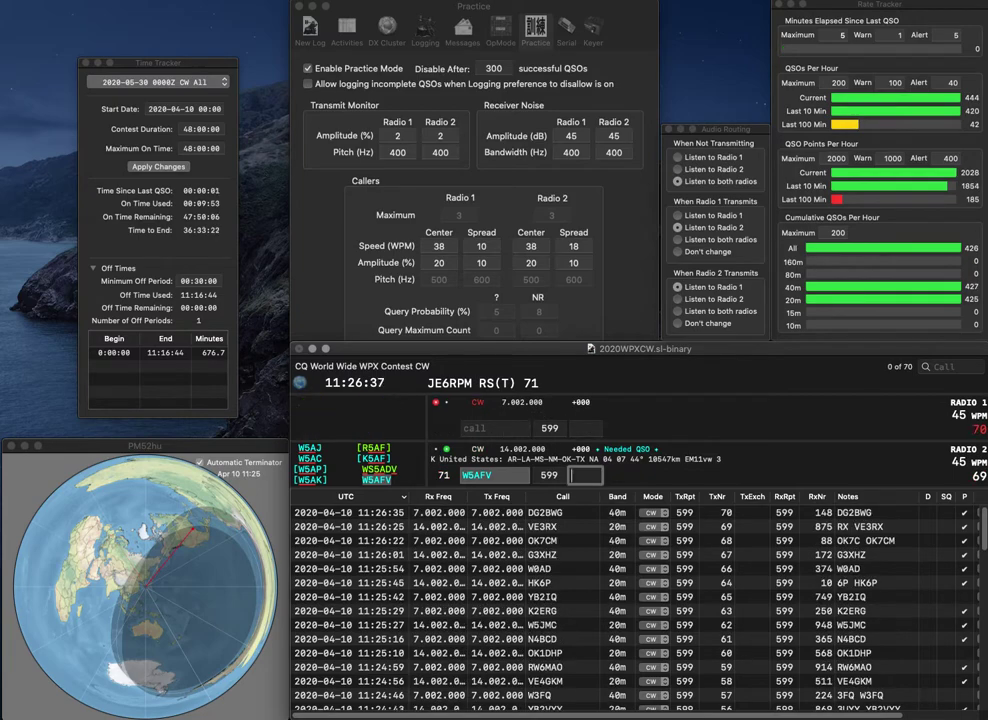
text(93)
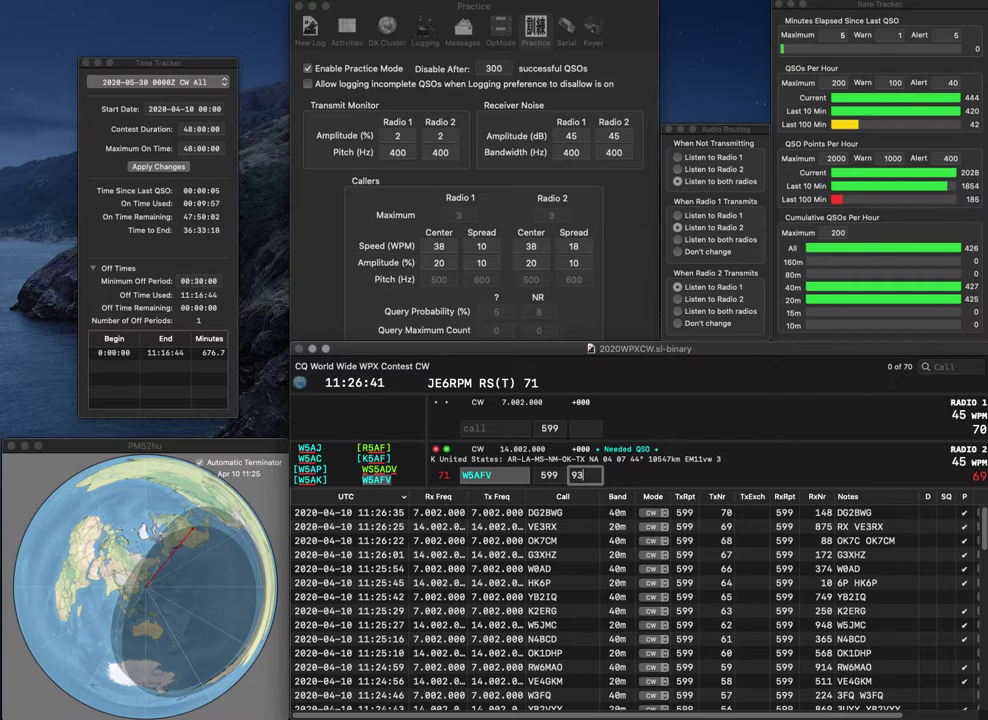
key(BackSpace)
text(8)
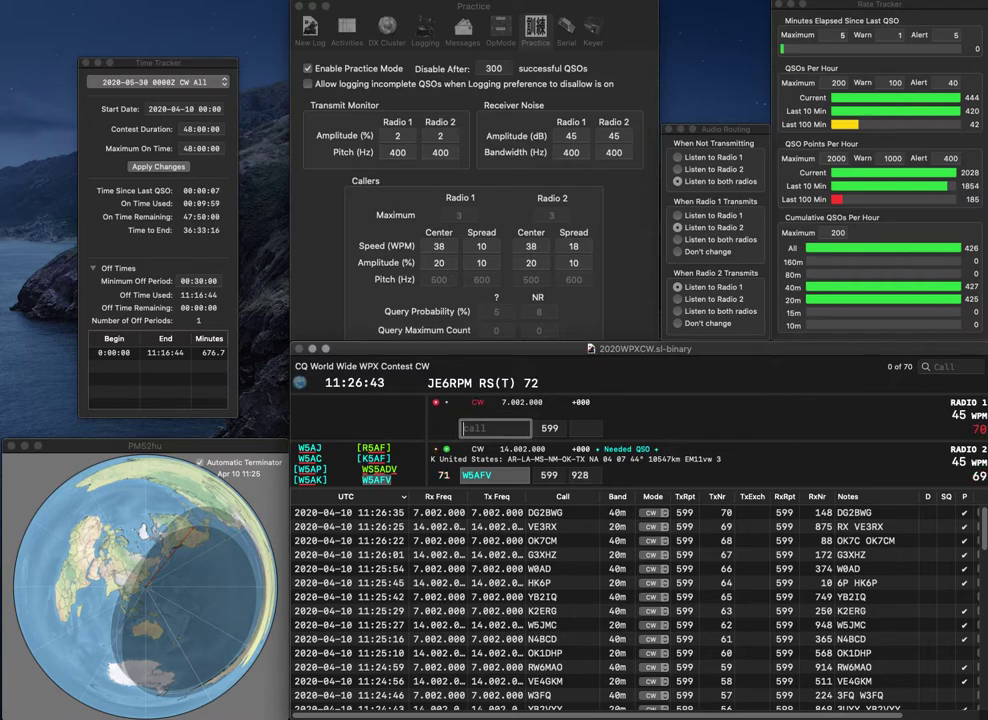
key(Return)
text(GM4BRN)
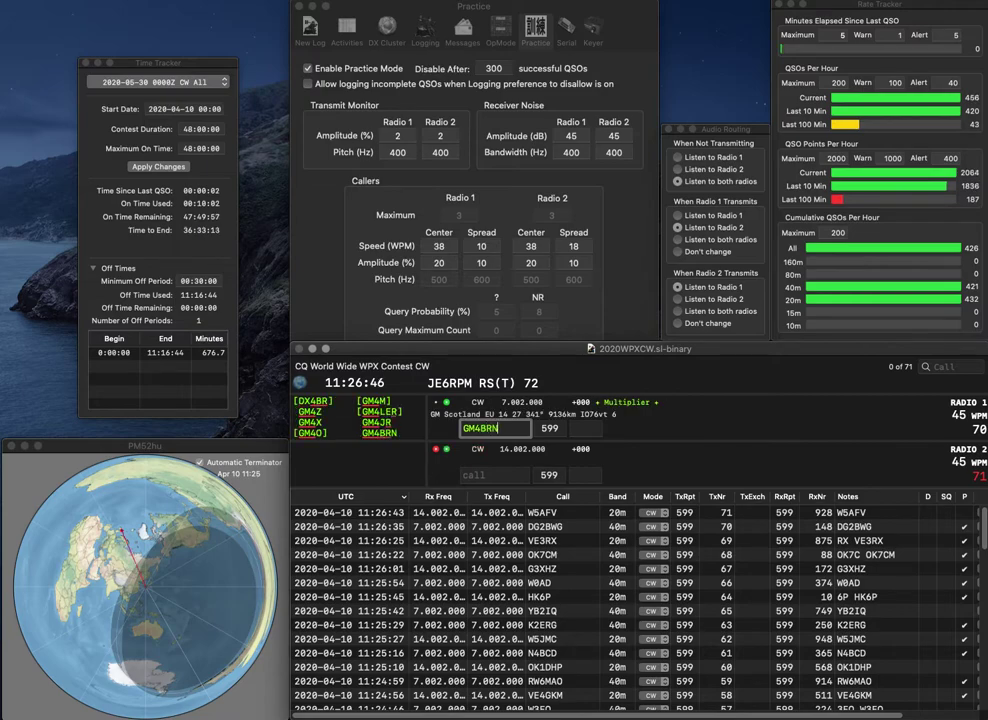
key(Return)
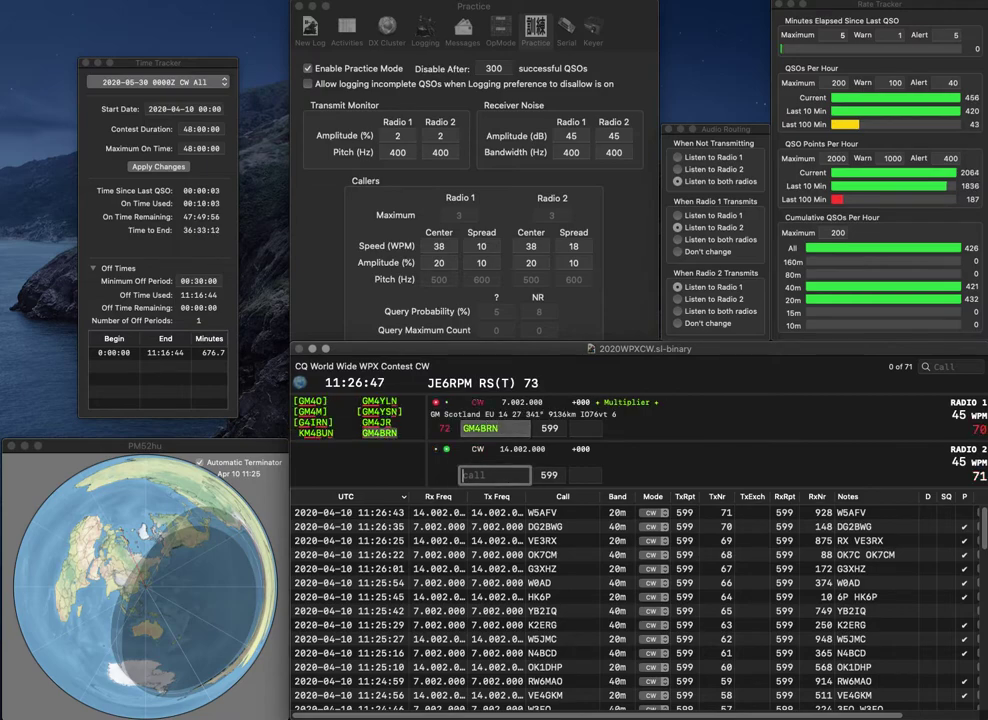
text(WA0CHL)
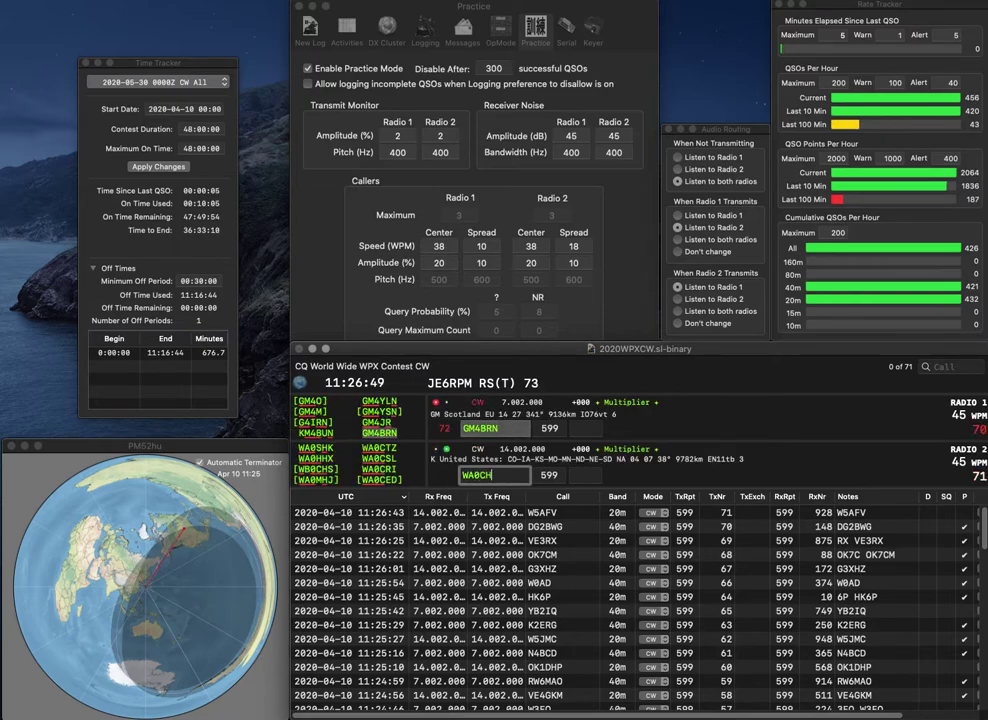
key(BackSpace)
key(BackSpace)
text(SL)
key(Return)
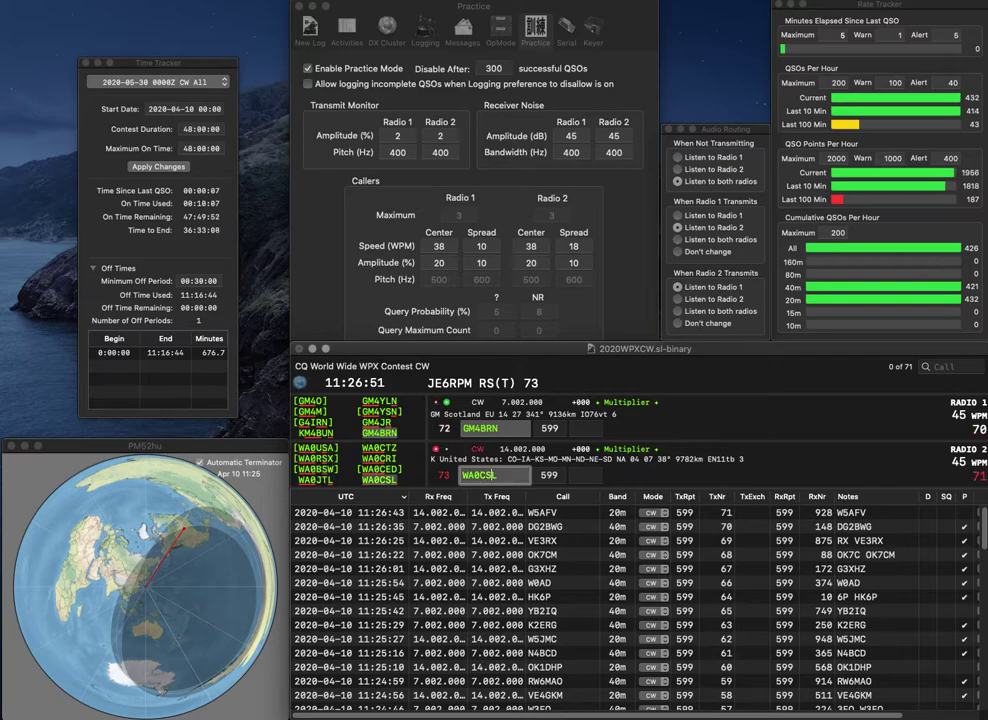
text(67)
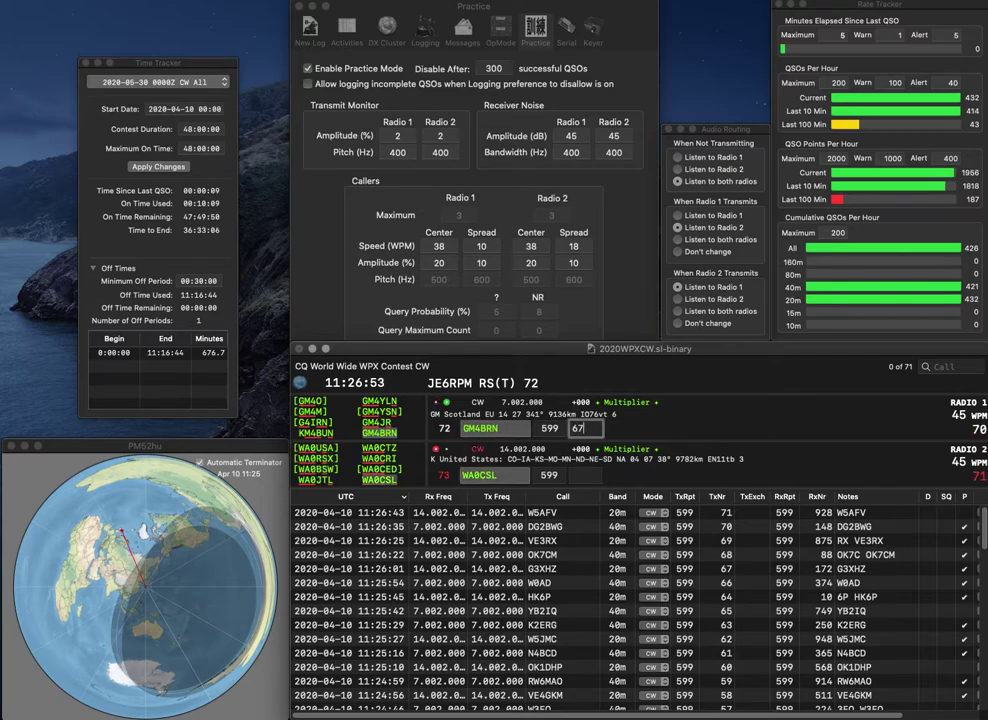
text(1)
key(Return)
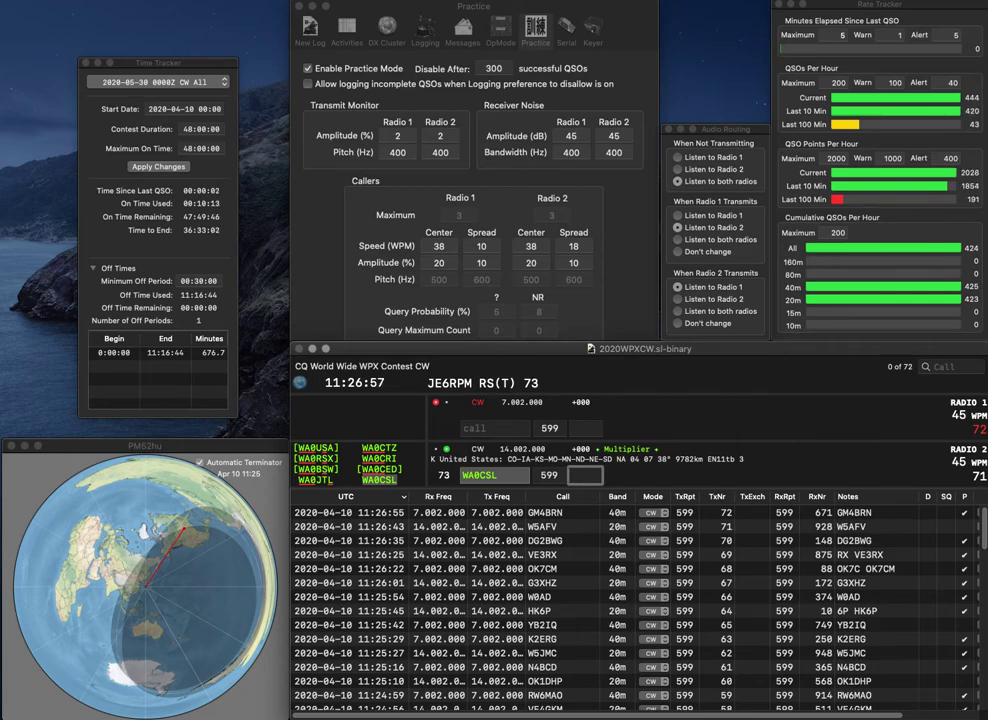
text(86)
text(3)
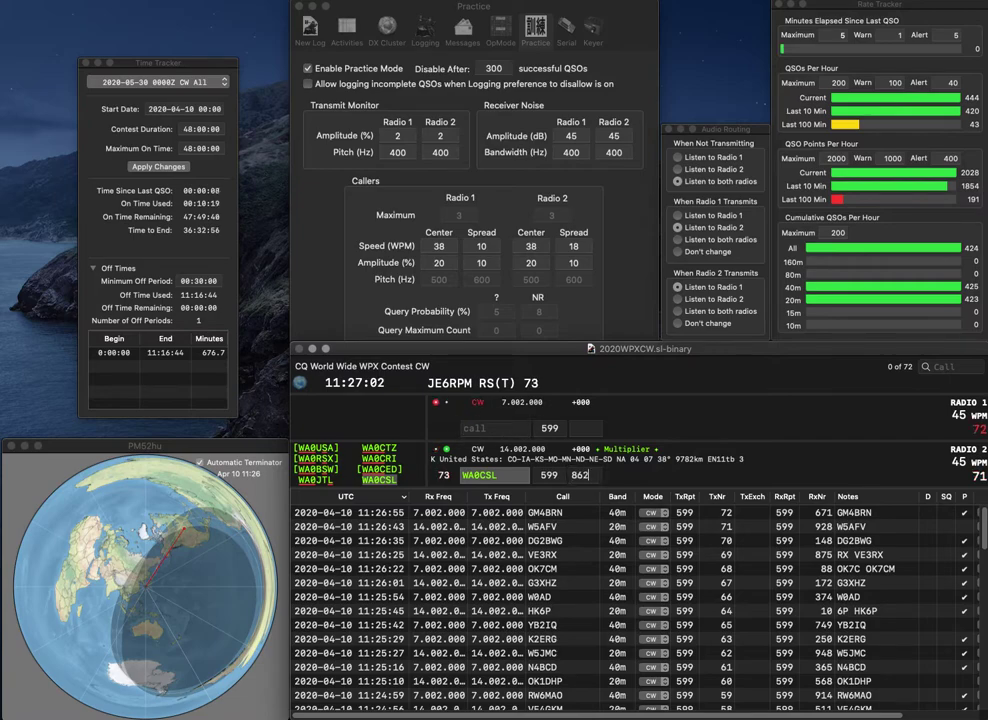
key(Return)
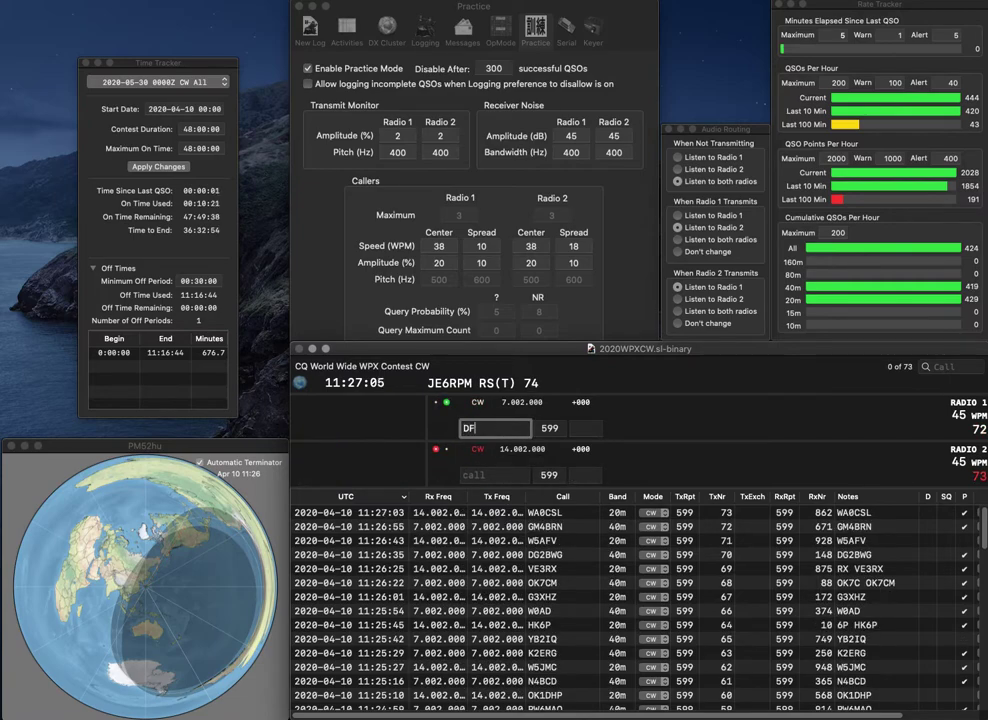
text(DF6RI)
key(Return)
text(K1JFM)
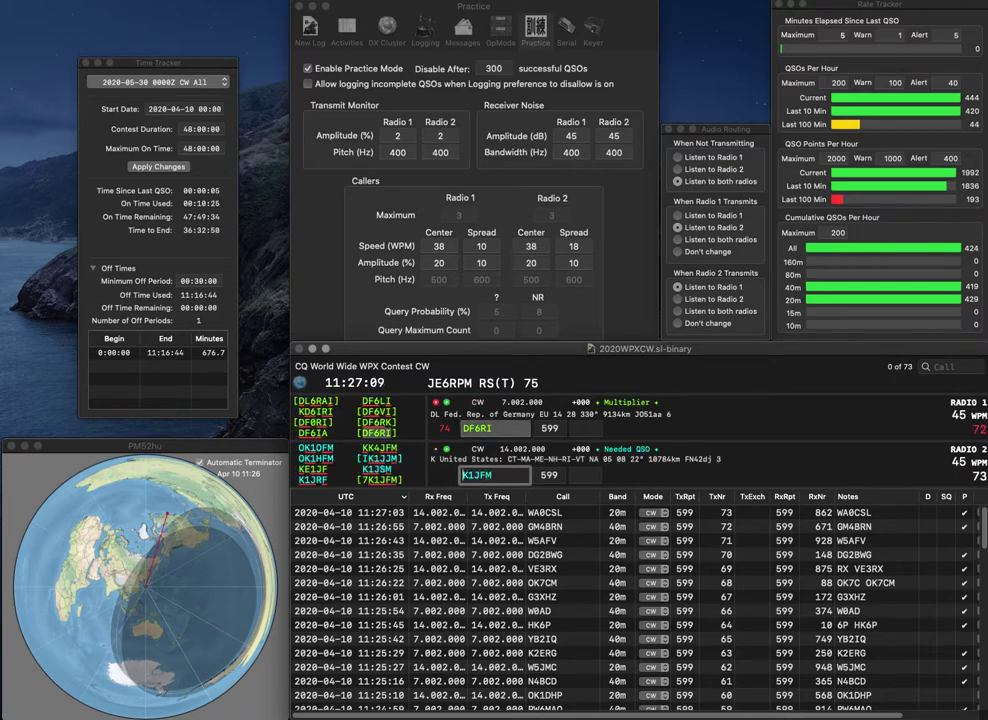
key(Home)
text(7)
key(Return)
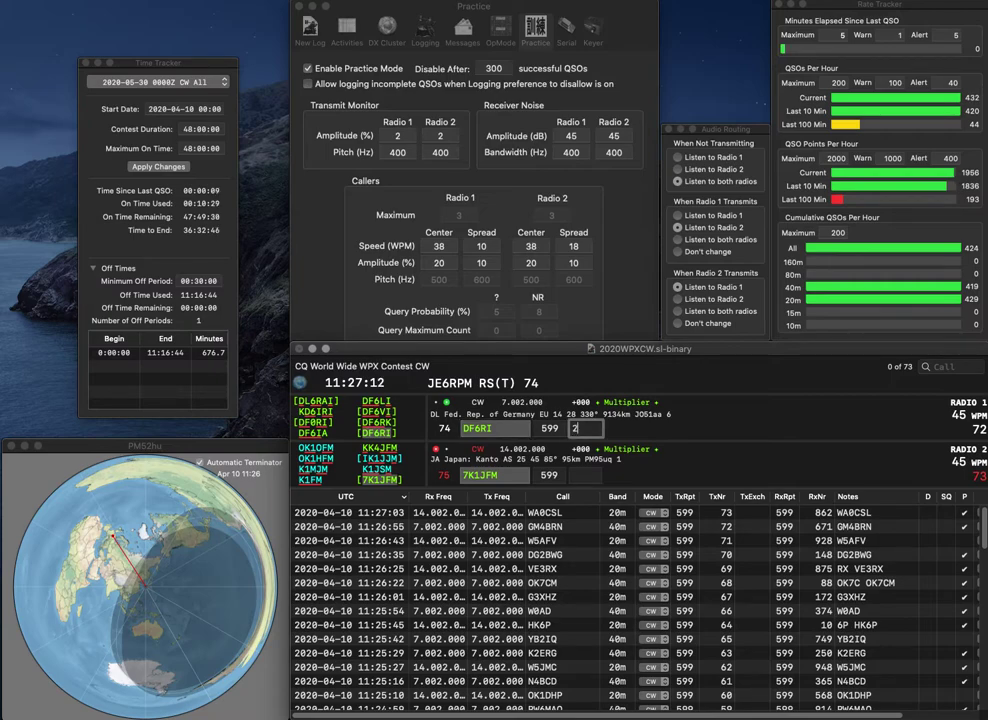
text(202)
key(Return)
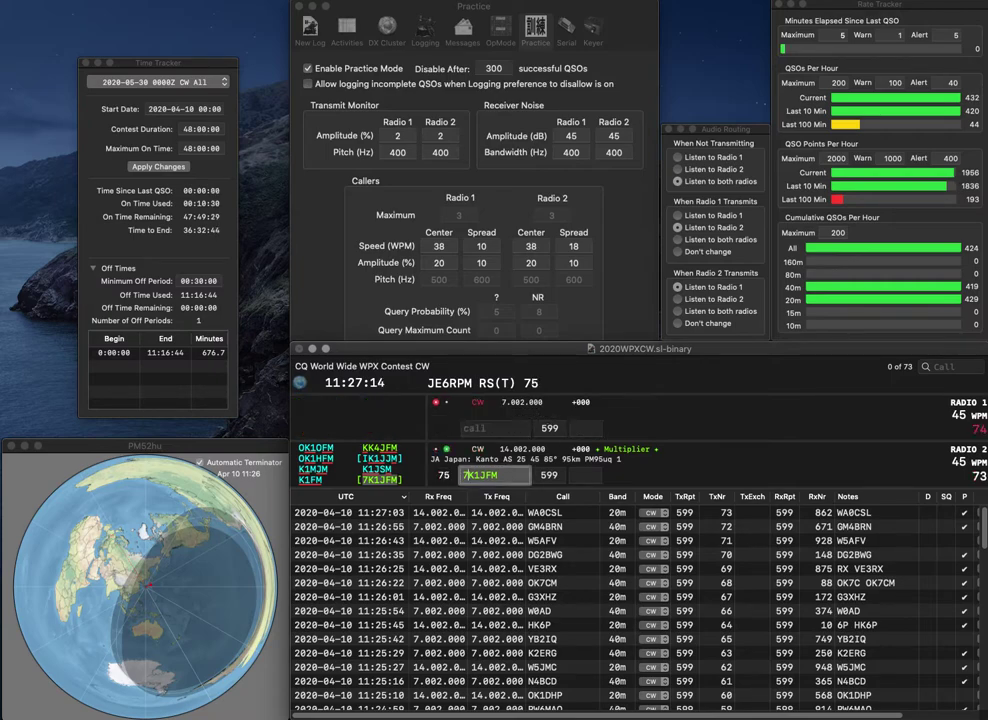
text(16)
key(Return)
Answer DL1YAF on Radio 1 and AE0DM on Radio 2.
text(DL1)
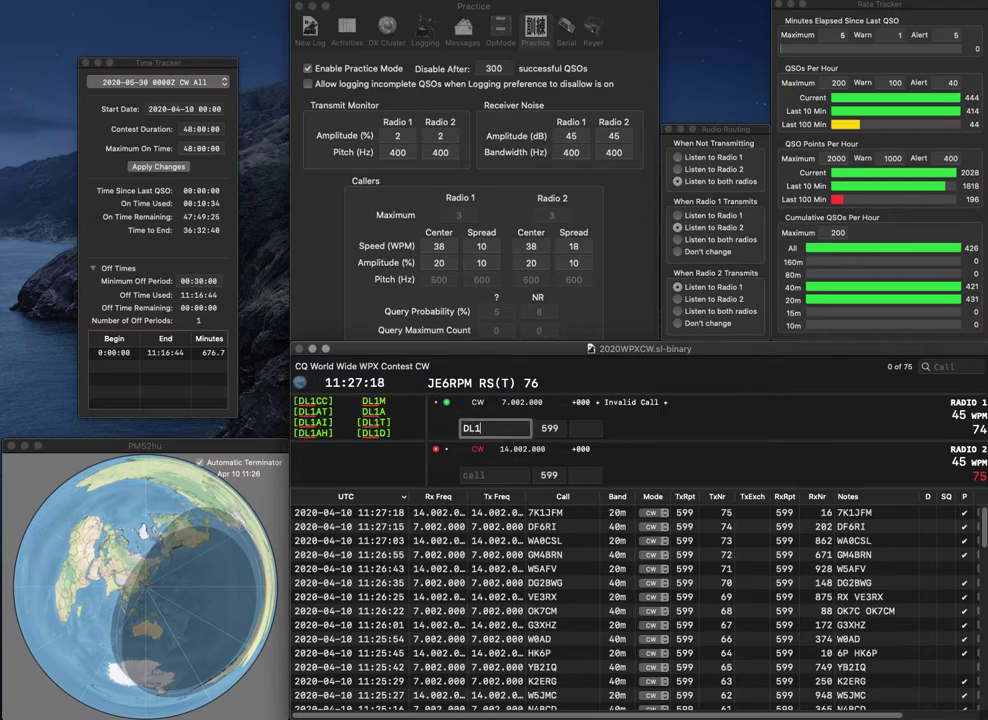
text(YAF)
key(Return)
text(AE0DM)
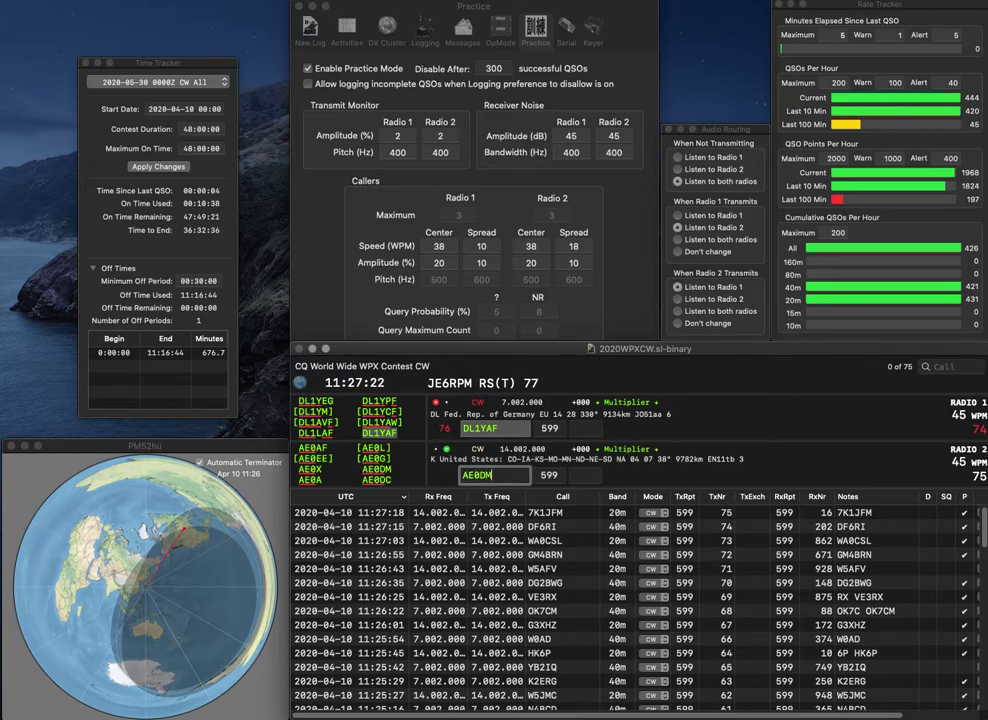
key(Return)
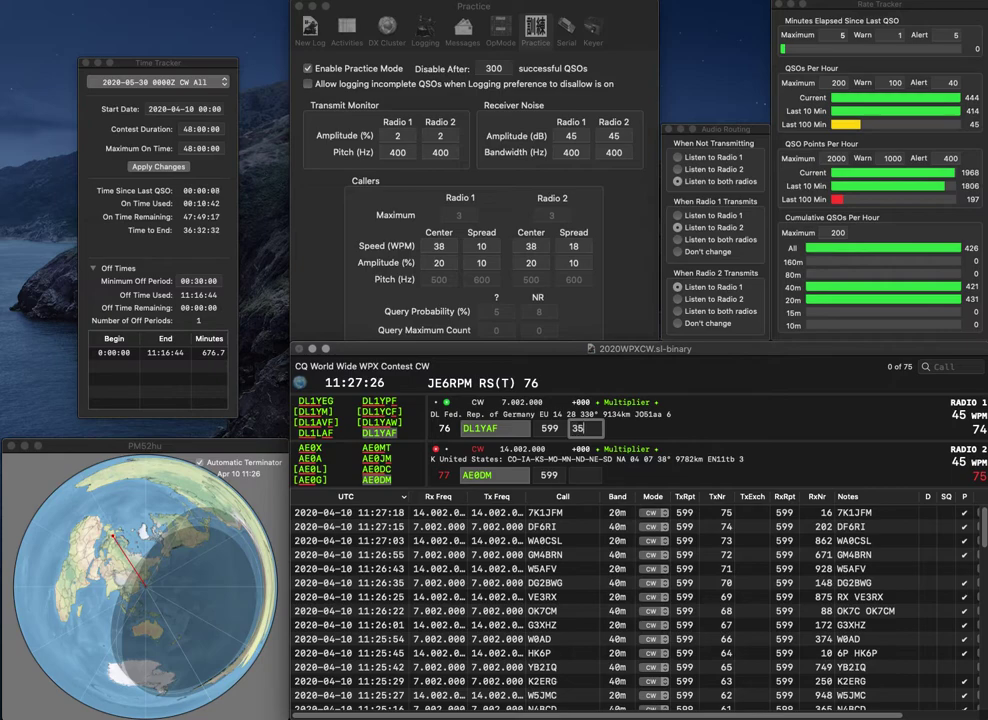
key(Return)
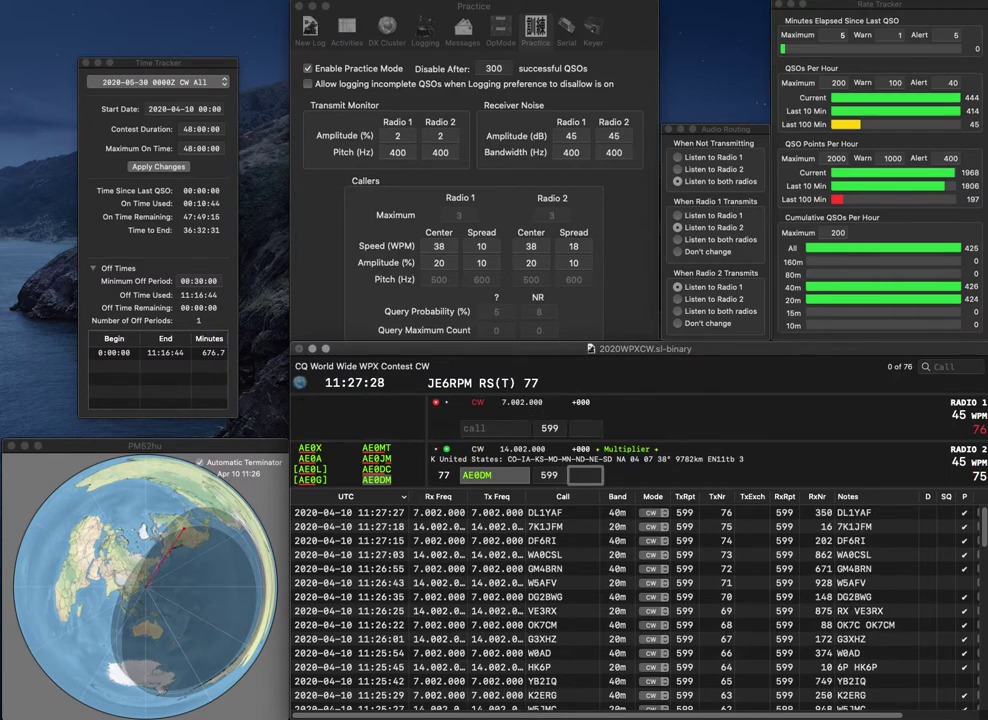
text(944)
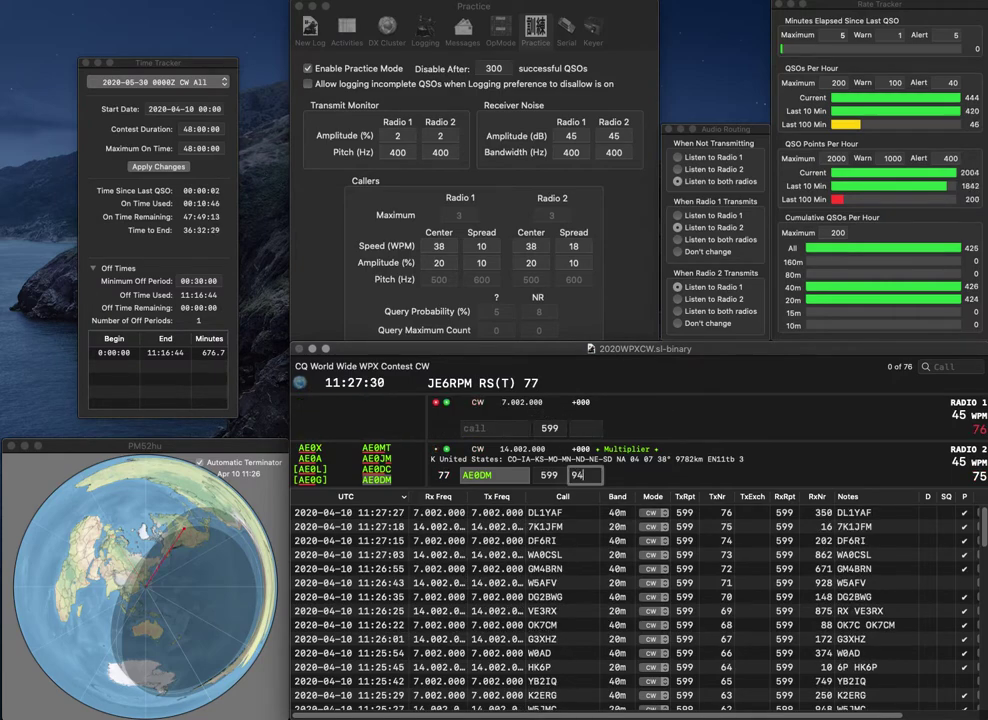
key(Return)
Answer the partial call 3RZT on Radio 1 and the full call JR0GXA on Radio 2.
text(3RZT)
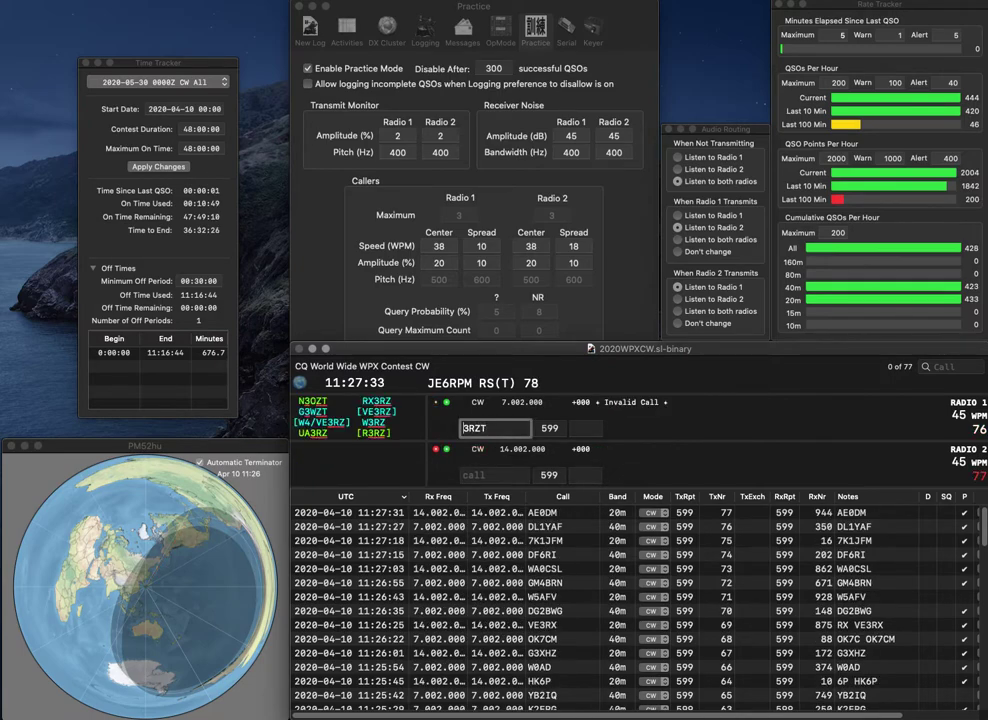
key(Return)
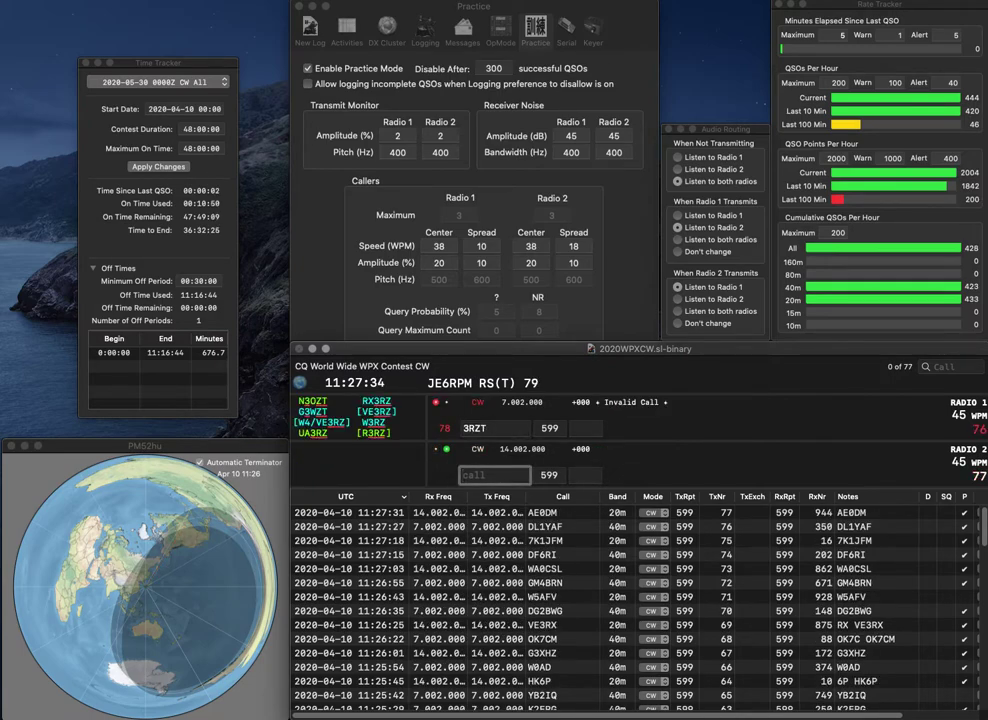
text(JR0GXA)
key(Return)
text(ON)
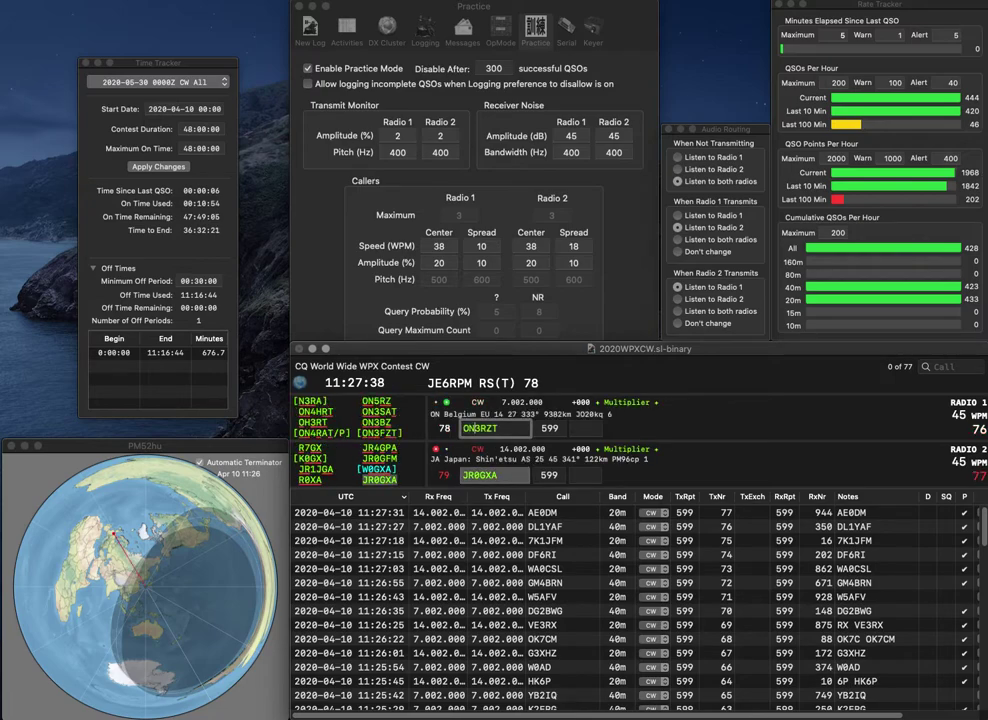
key(BackSpace)
text(F)
key(Return)
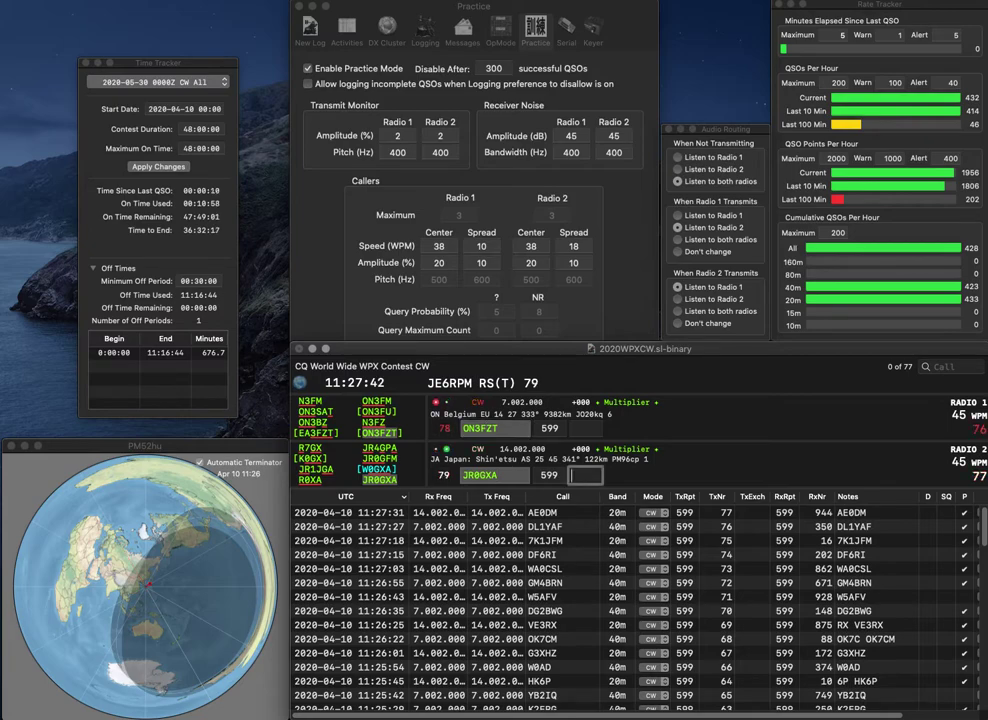
text(628)
key(Return)
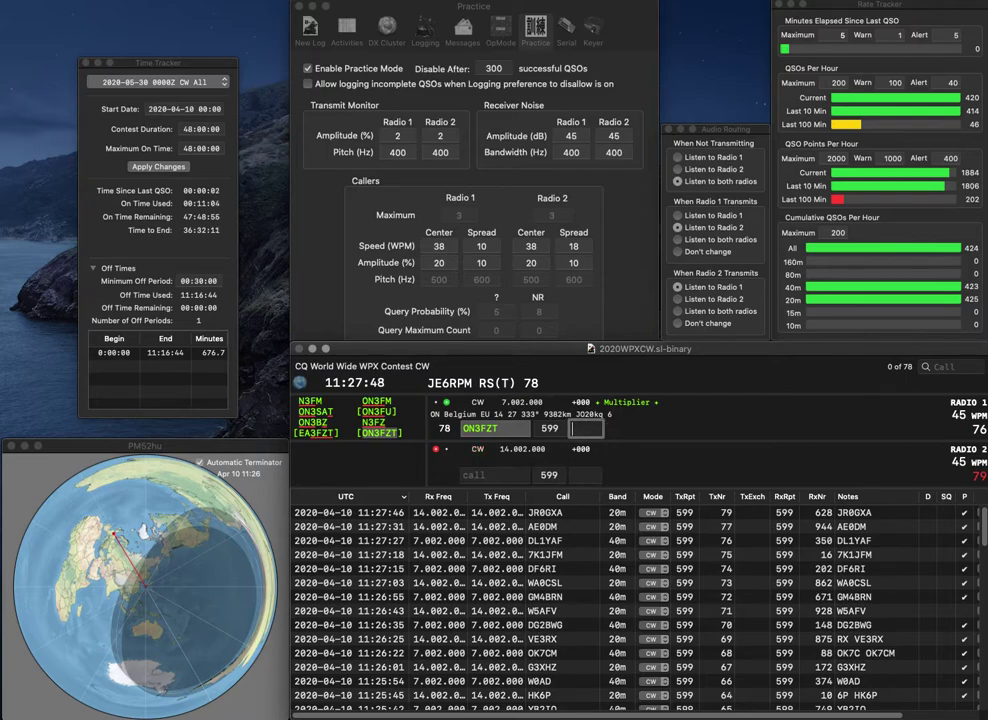
text(42)
key(Return)
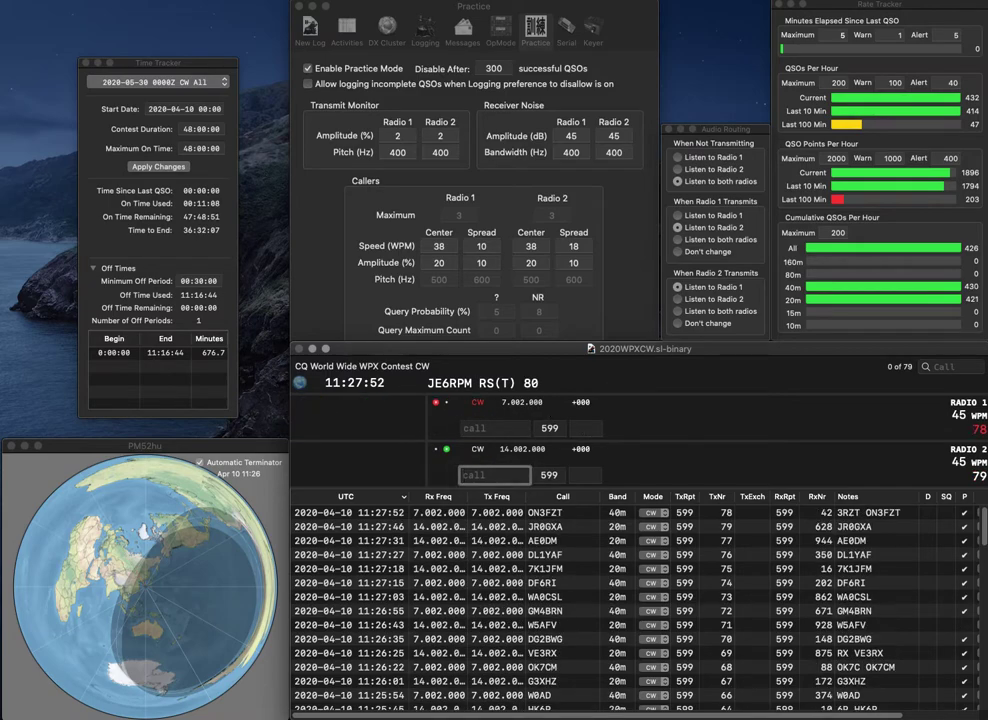
Answer the partial call 0R on Radio 2 and the full call W1FM on Radio 1.
text(OR)
key(Return)
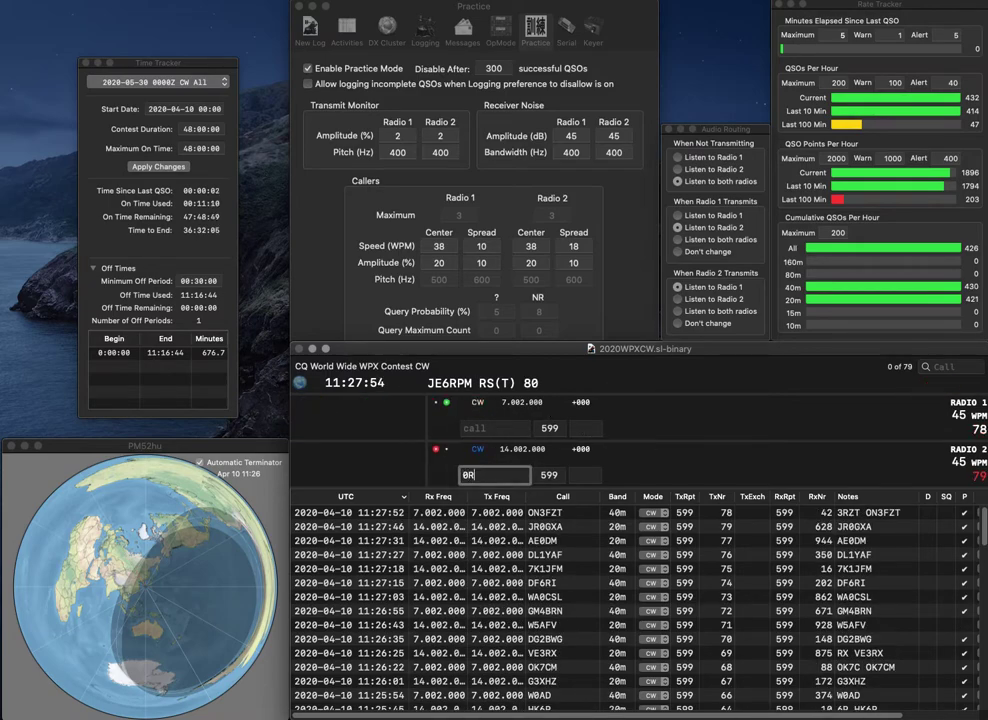
text(1)
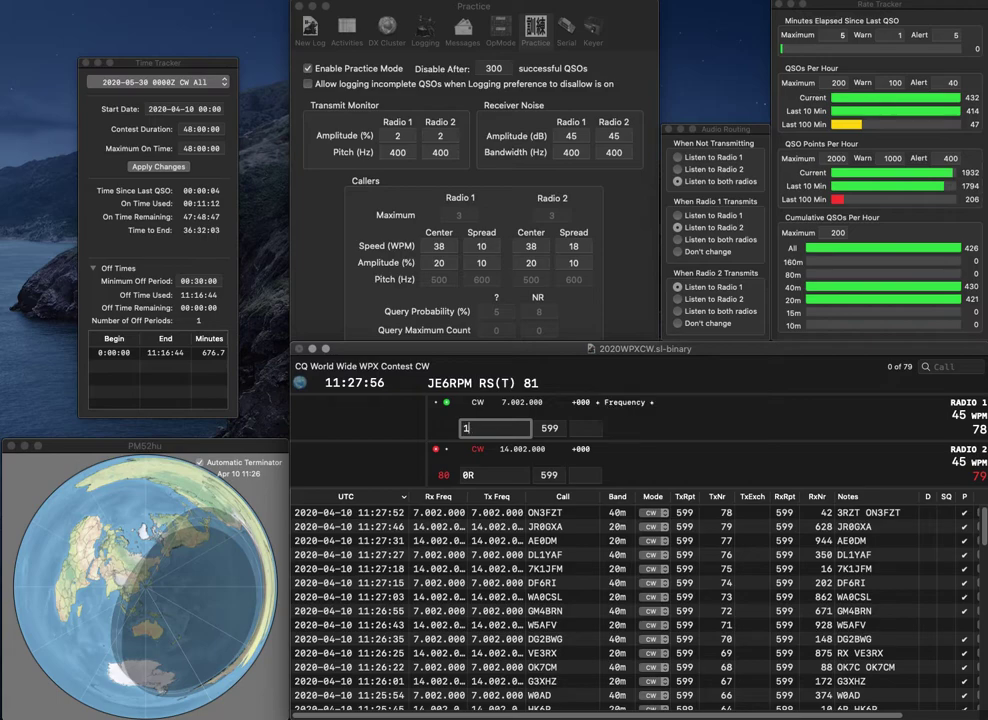
text(FM)
key(Home)
text(W)
key(Return)
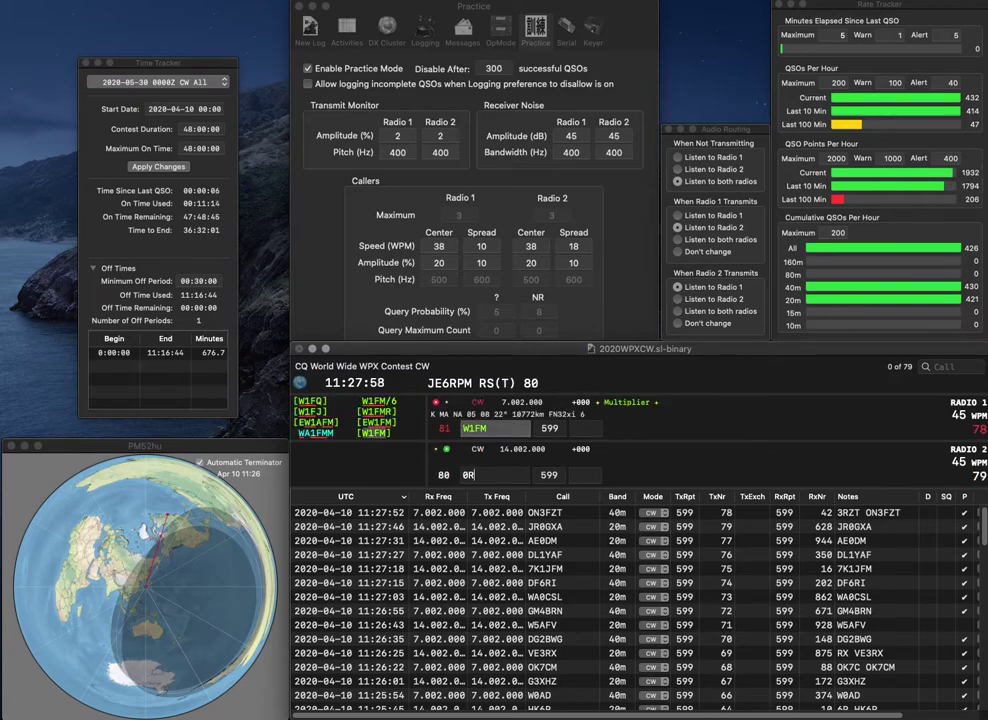
Correct the Radio 2 call to K0WJ and answer the station.
key(BackSpace)
text(WJ)
key(Home)
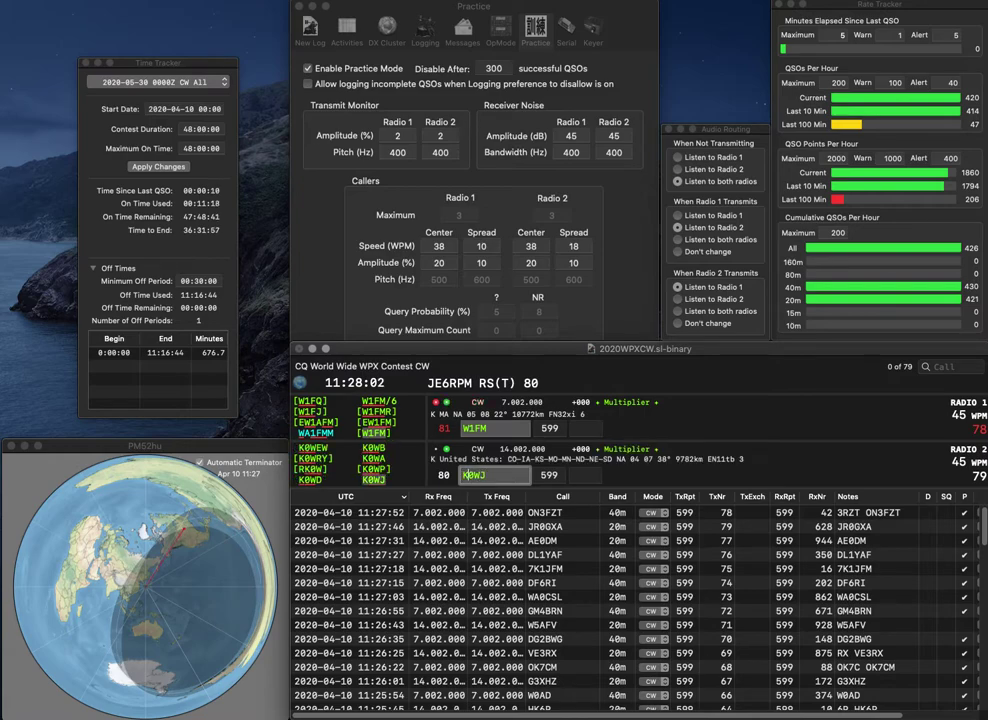
text(K)
key(Return)
Log W1FM on Radio 1 with received number 200 and K0WJ on Radio 2 with received number 725.
text(200)
key(Return)
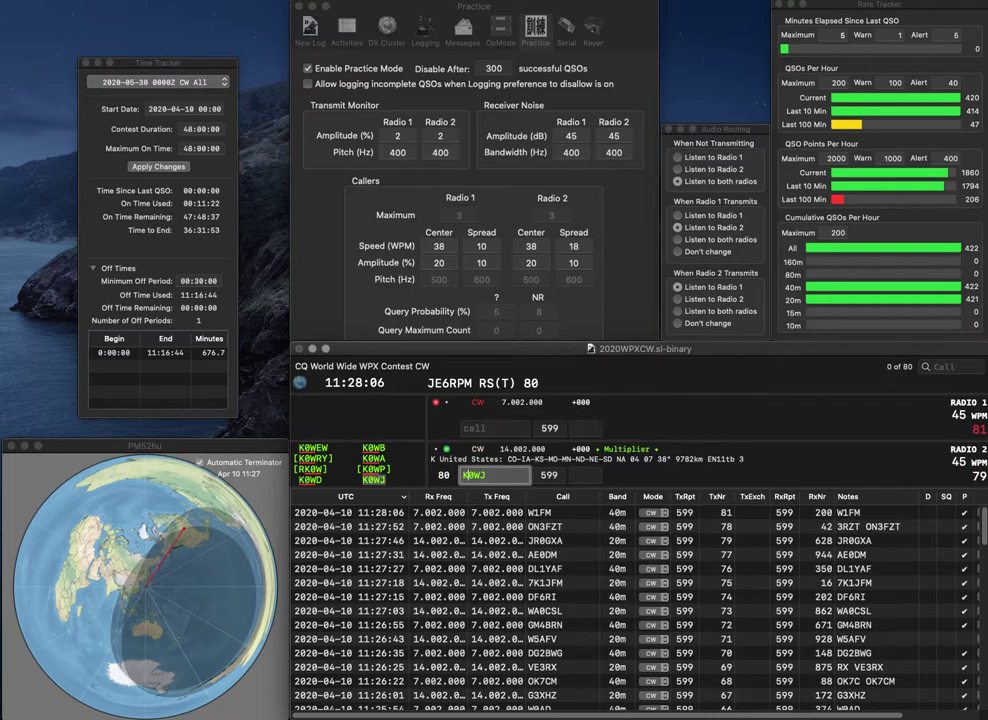
text(725)
key(Return)
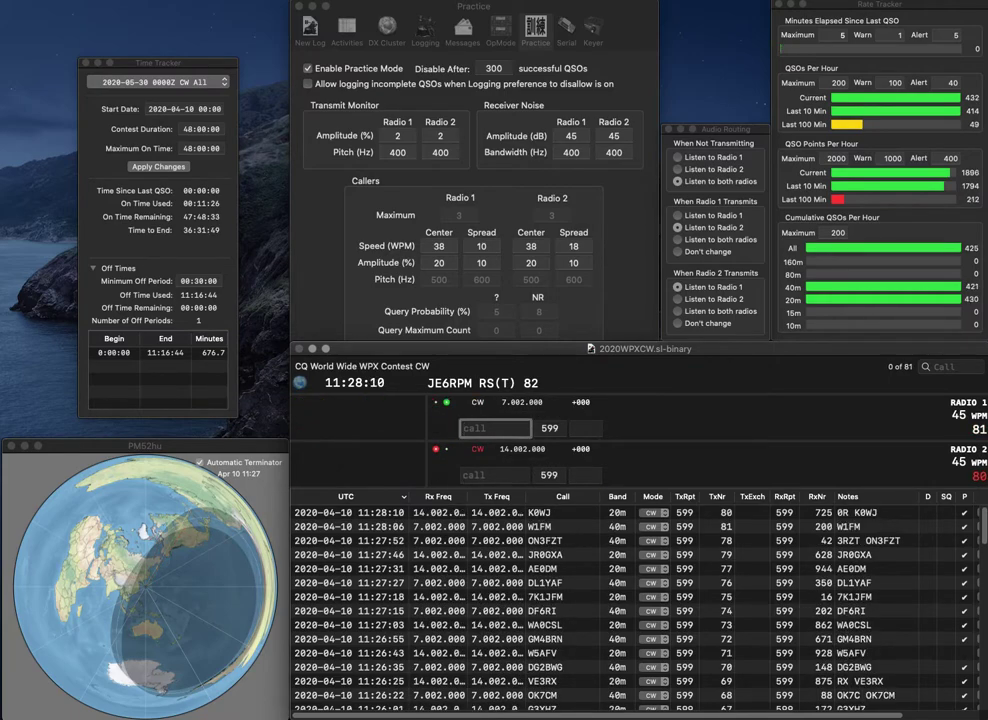
Answer the partial call E1 on Radio 1 and AA3P on Radio 2, completing the Radio 1 call as 2E1ADT.
text(E1)
key(Return)
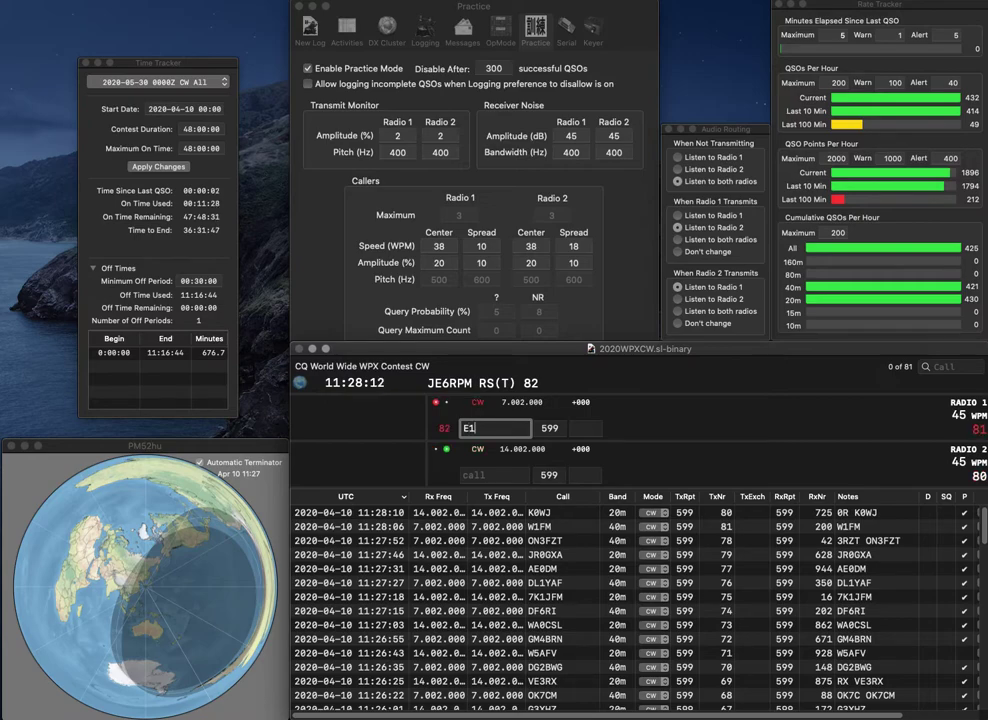
text(AA3P)
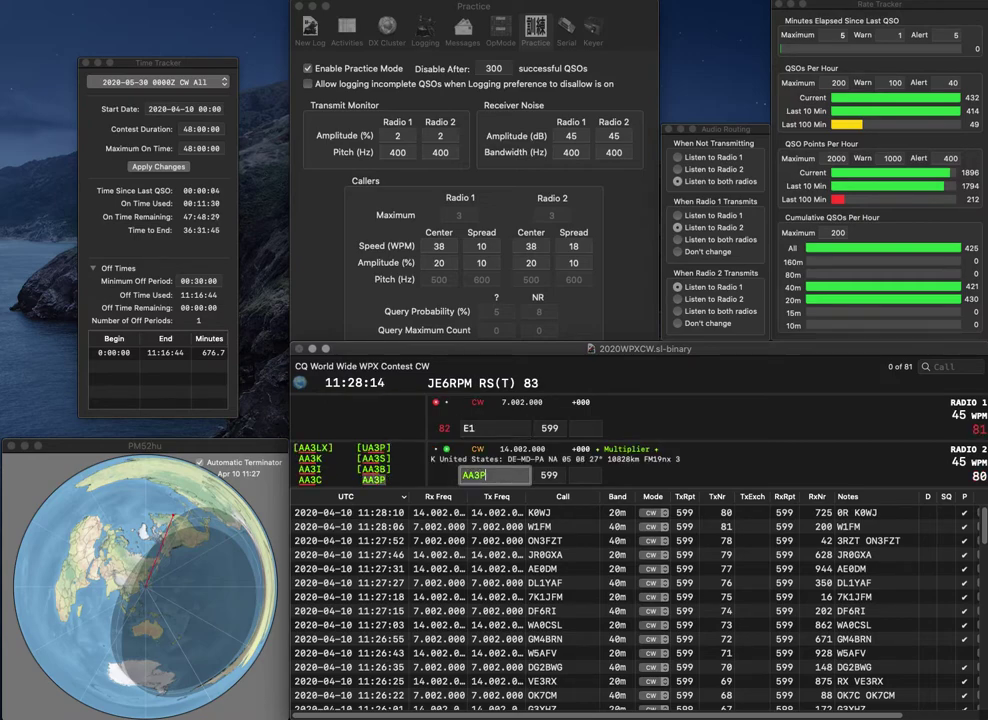
text(2)
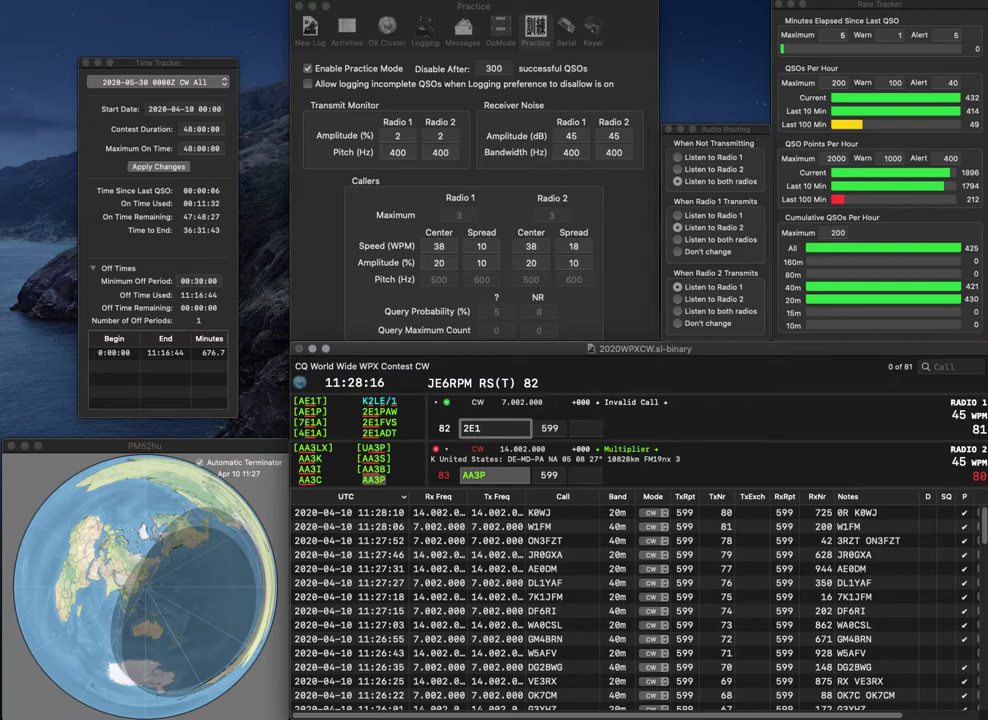
text(ADT)
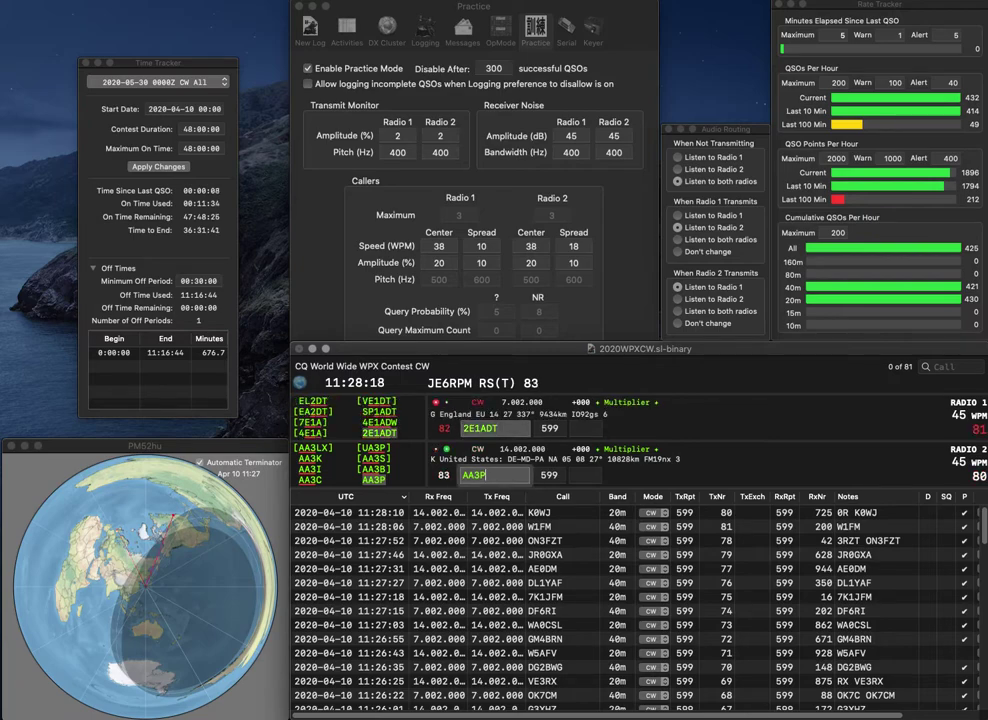
key(Tab)
text(73)
key(BackSpace)
text(2)
key(Return)
key(Up)
key(Down)
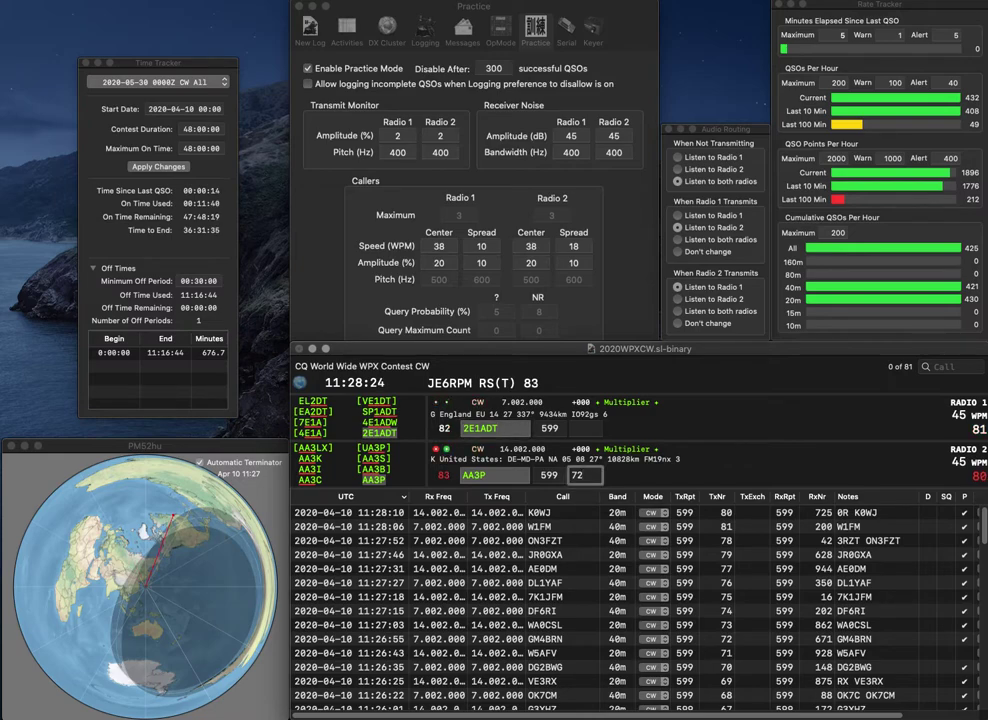
key(Return)
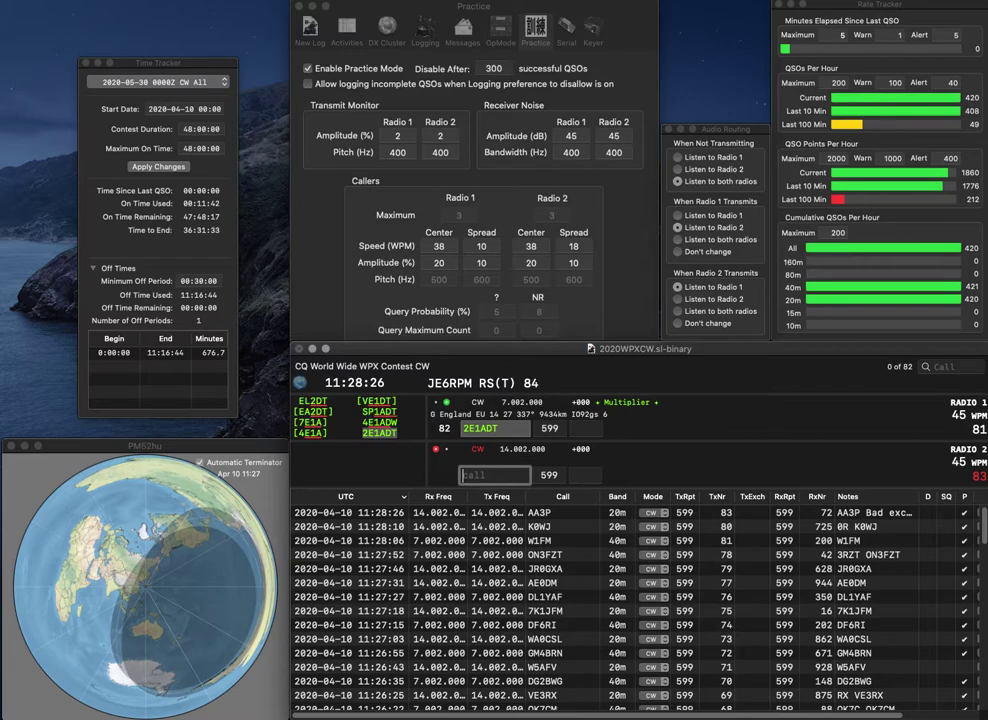
text(82)
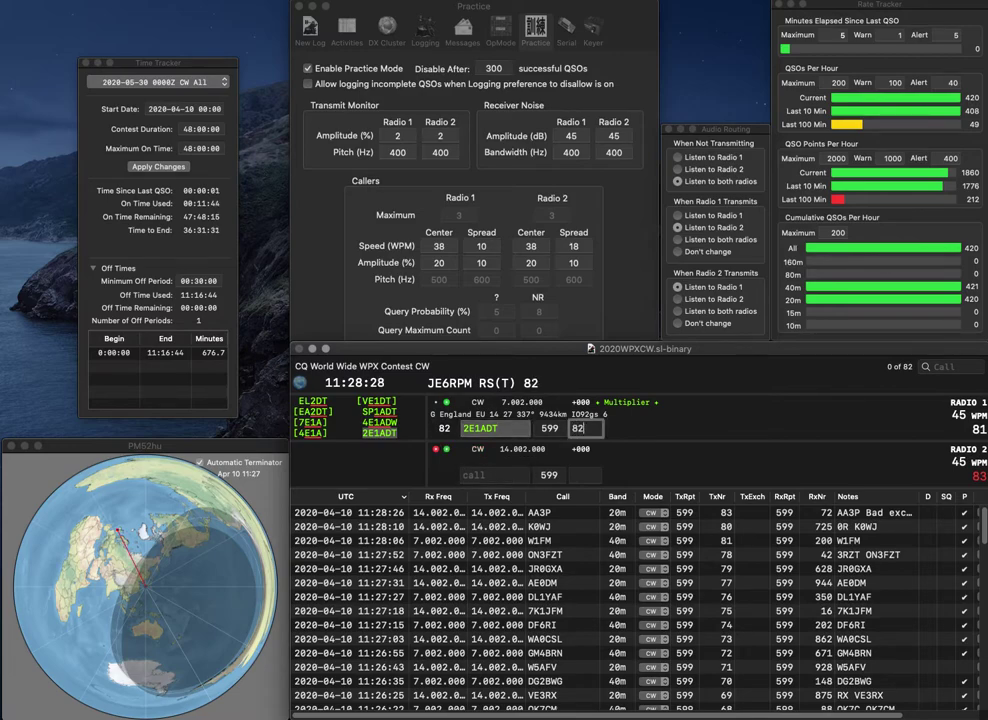
text(5)
key(Return)
Answer the partial calls ZI on Radio 2 and K5K on Radio 1.
text(OZI)
key(Home)
key(Delete)
key(Return)
text(K5K)
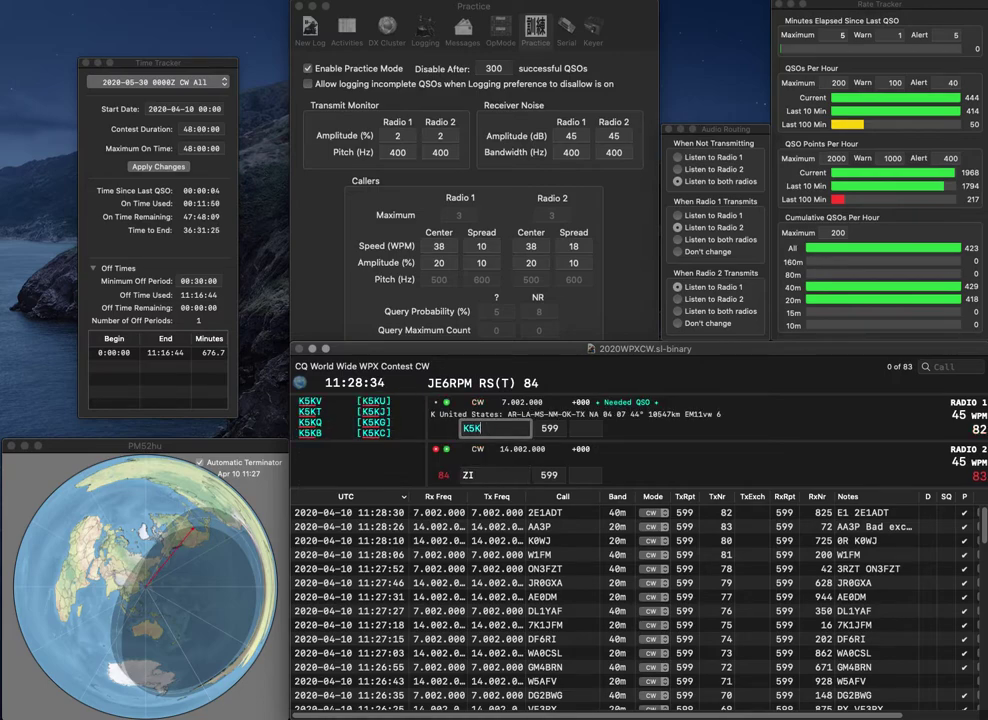
key(Return)
Complete the calls to 9A3ZI on Radio 2 and K5KLA on Radio 1 and answer both stations.
text(3)
text(9A)
key(Return)
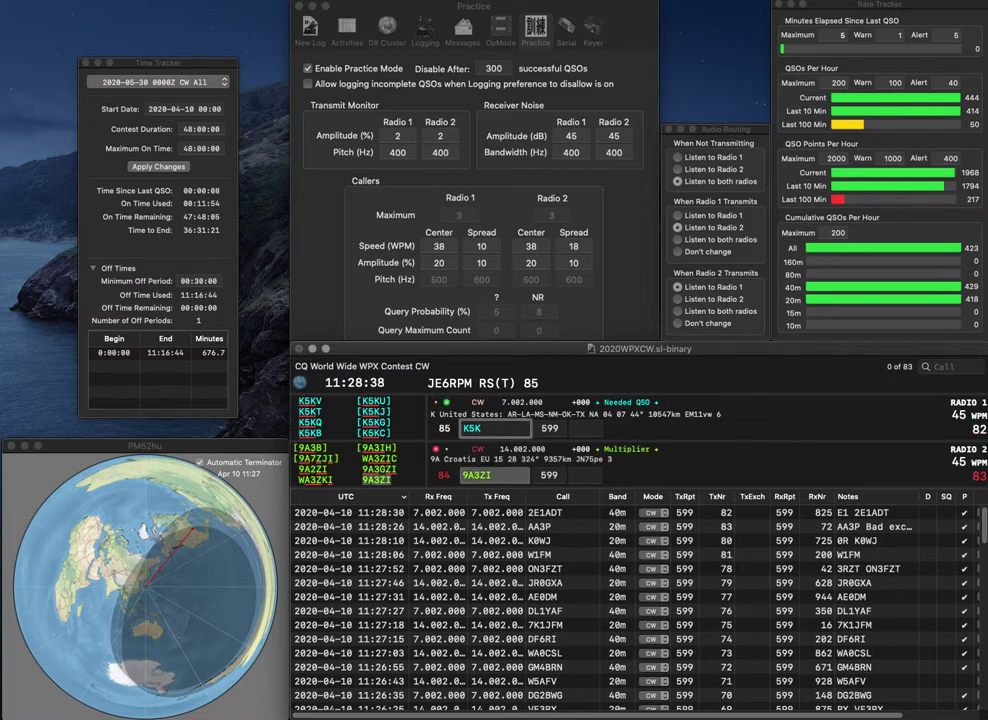
text(LA)
key(Return)
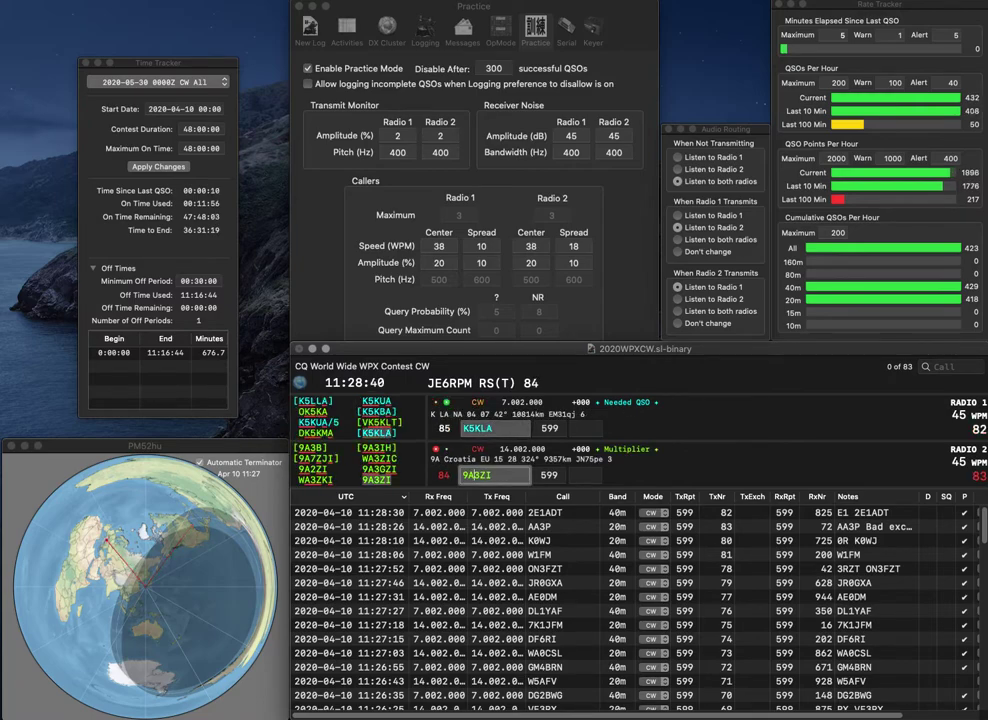
Log 9A3ZI on Radio 2 with received number 755 and K5KLA on Radio 1 with received number 159.
key(space)
text(755)
key(Return)
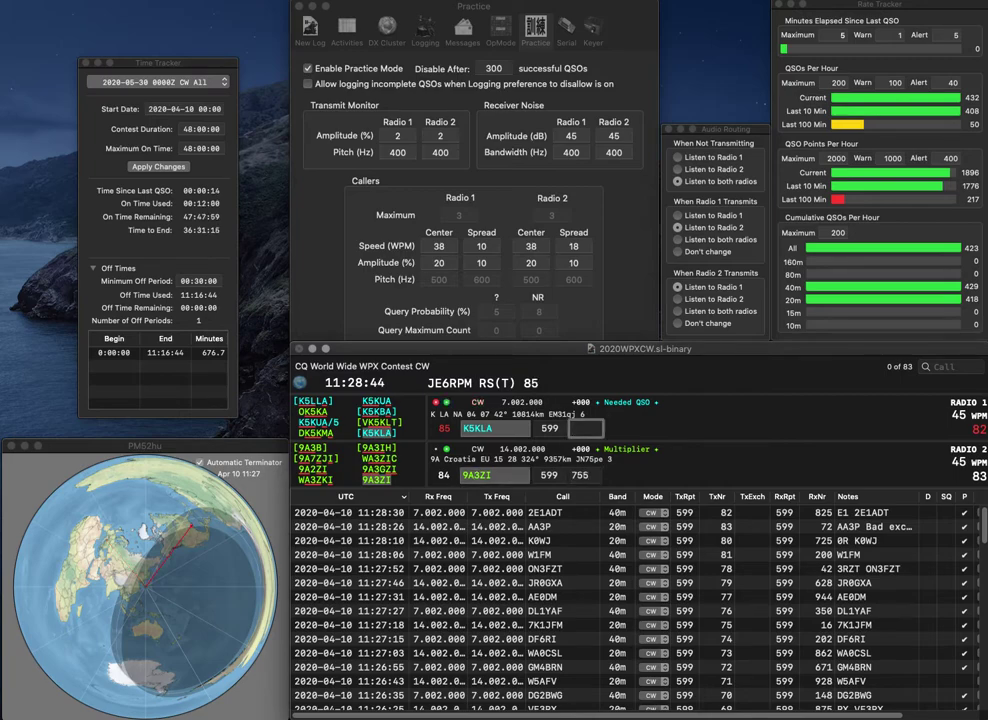
text(159)
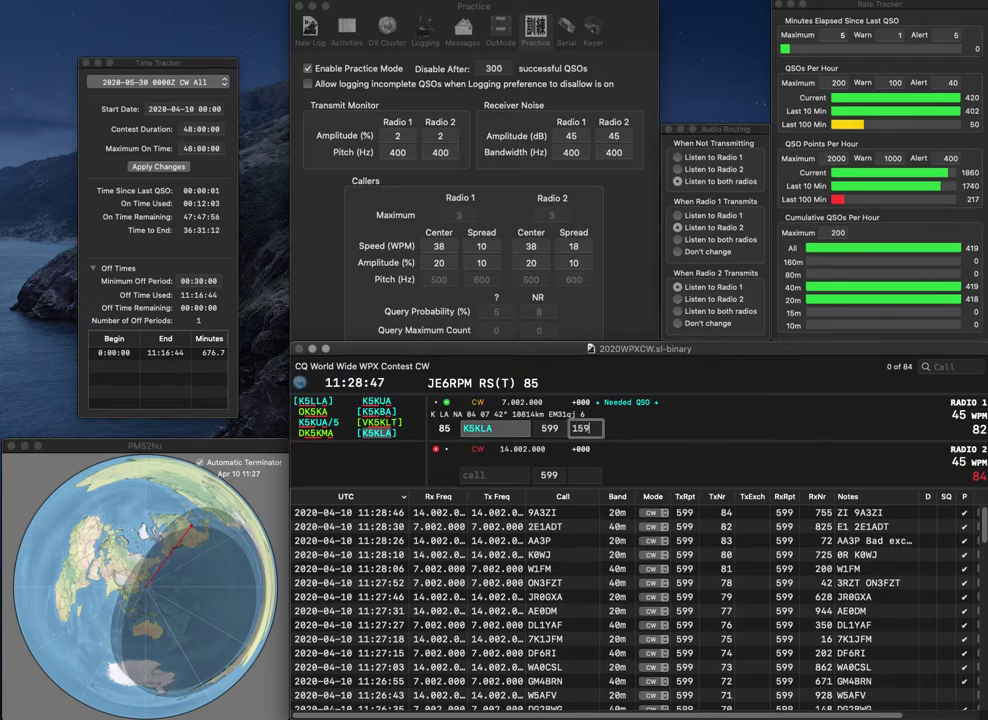
key(Return)
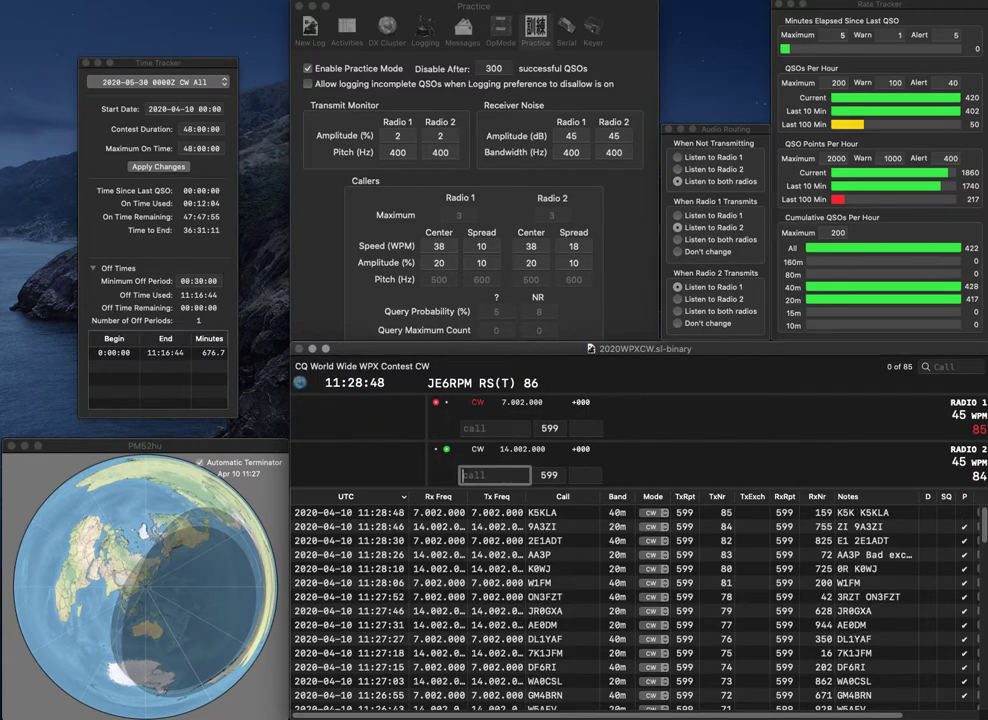
Work and log R5FI on Radio 2 with received number 47, and answer the partial call 0FF on Radio 1.
key(BackSpace)
text(R)
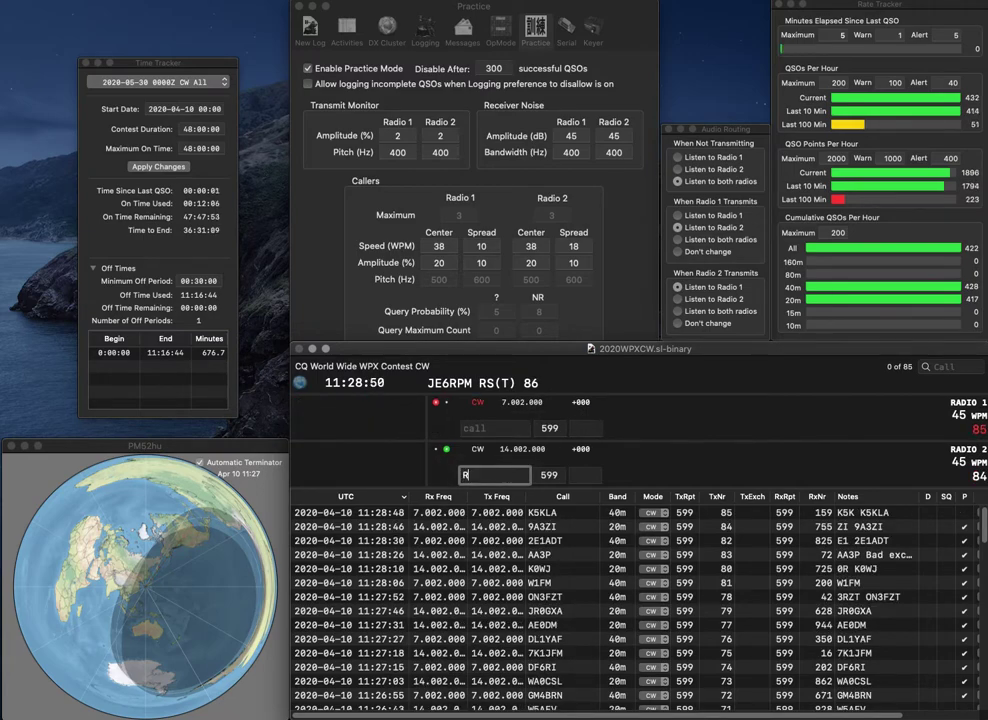
text(5FI0FF)
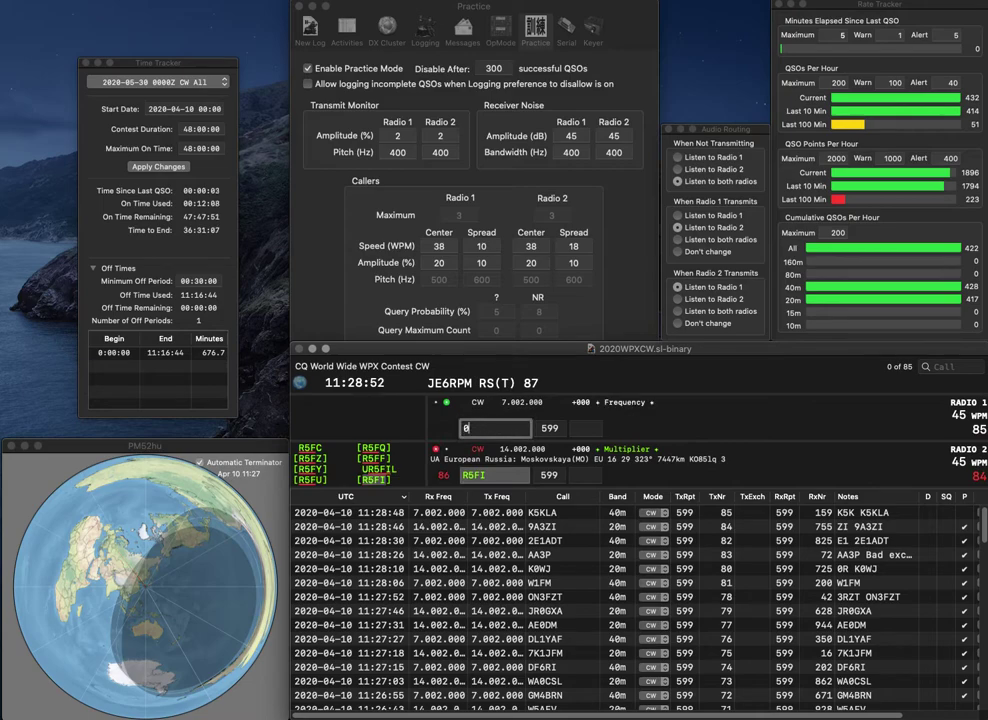
key(Return)
key(Return)
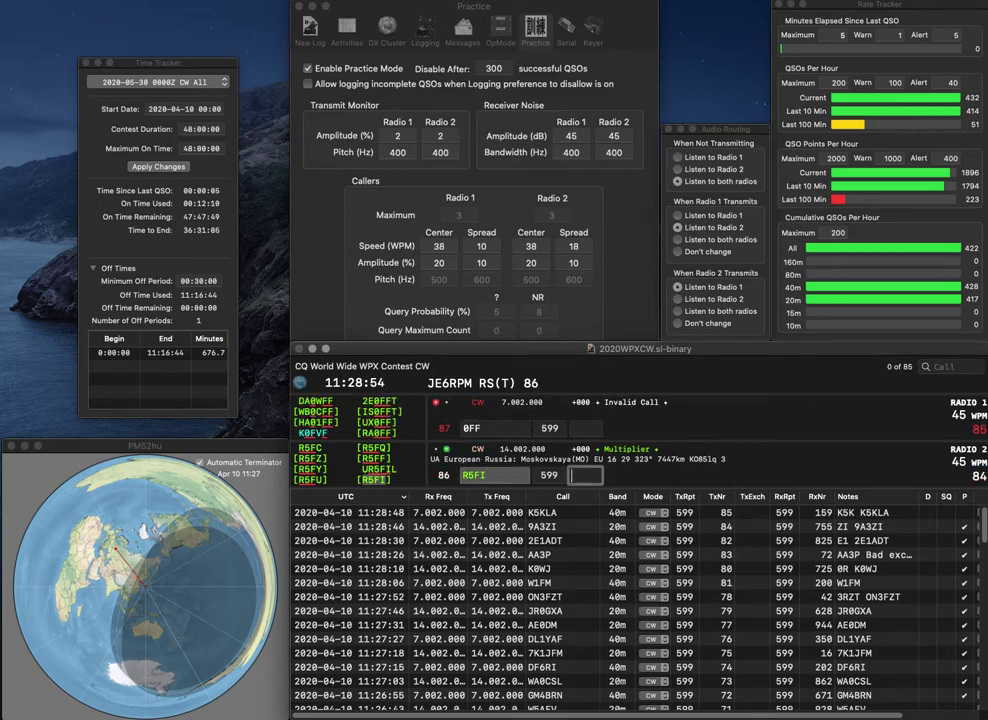
text(47)
key(Return)
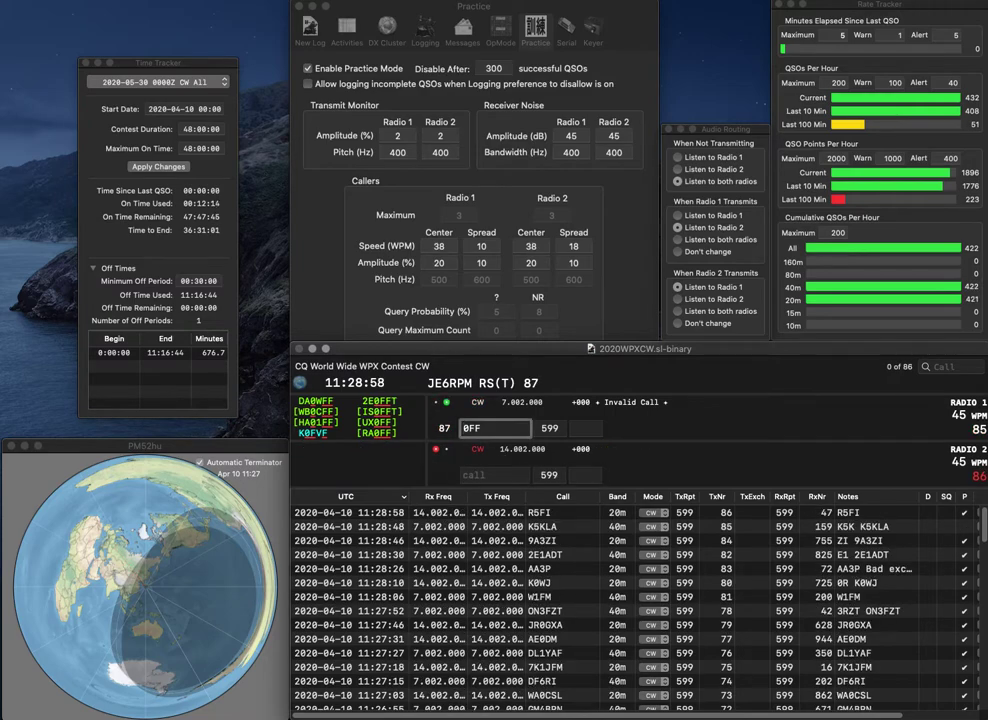
text(RA)
key(Return)
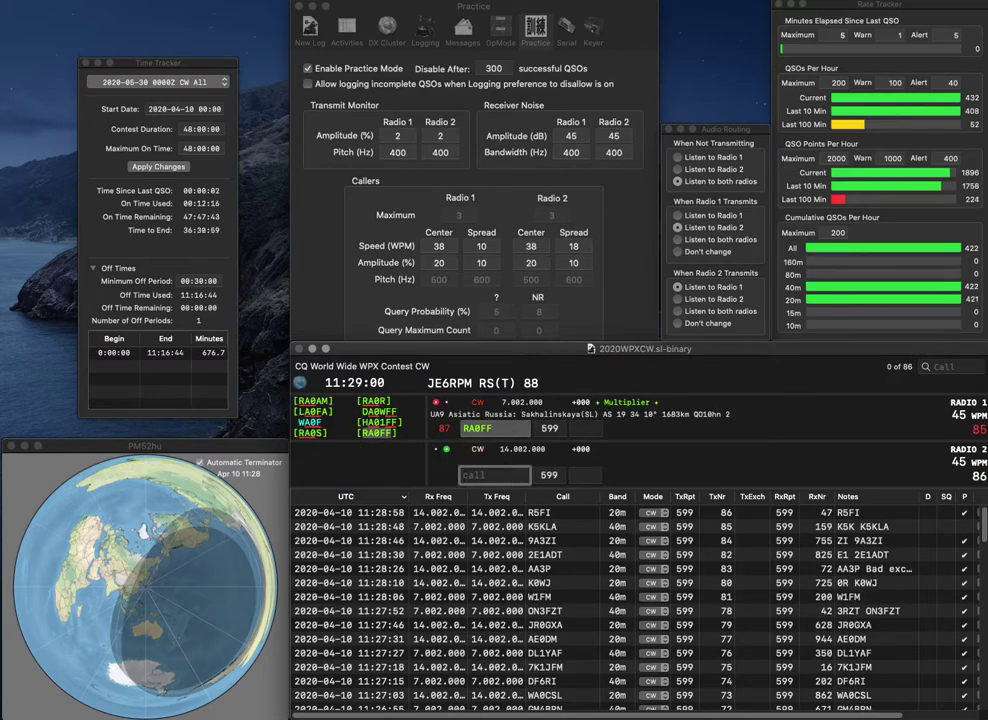
text(OK1FMJ)
key(Return)
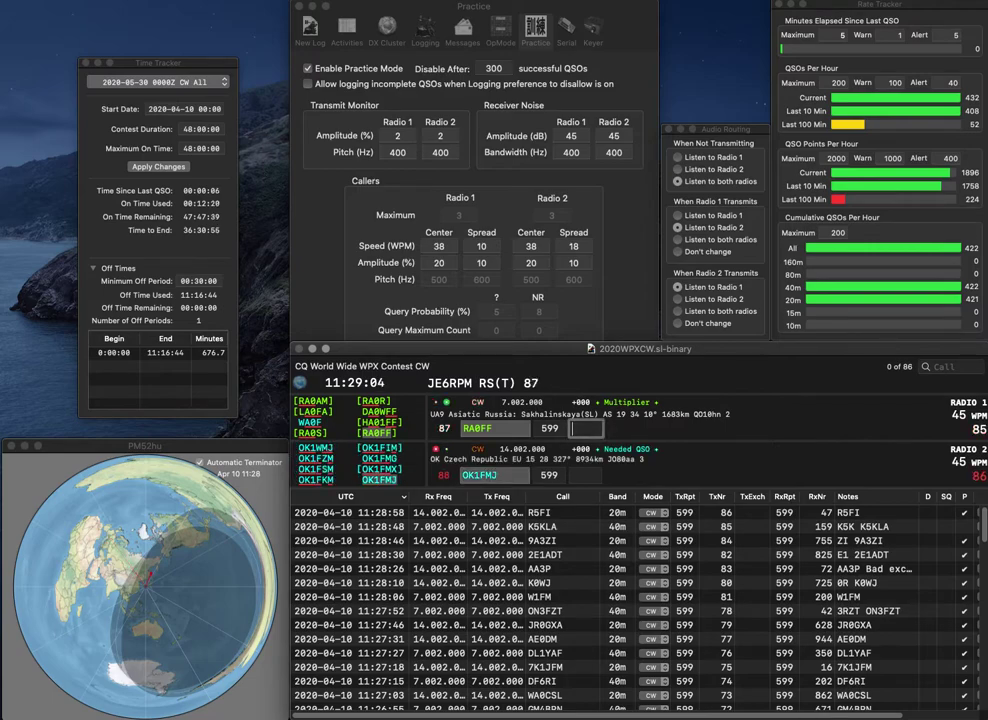
text(413)
key(Return)
key(space)
text(619)
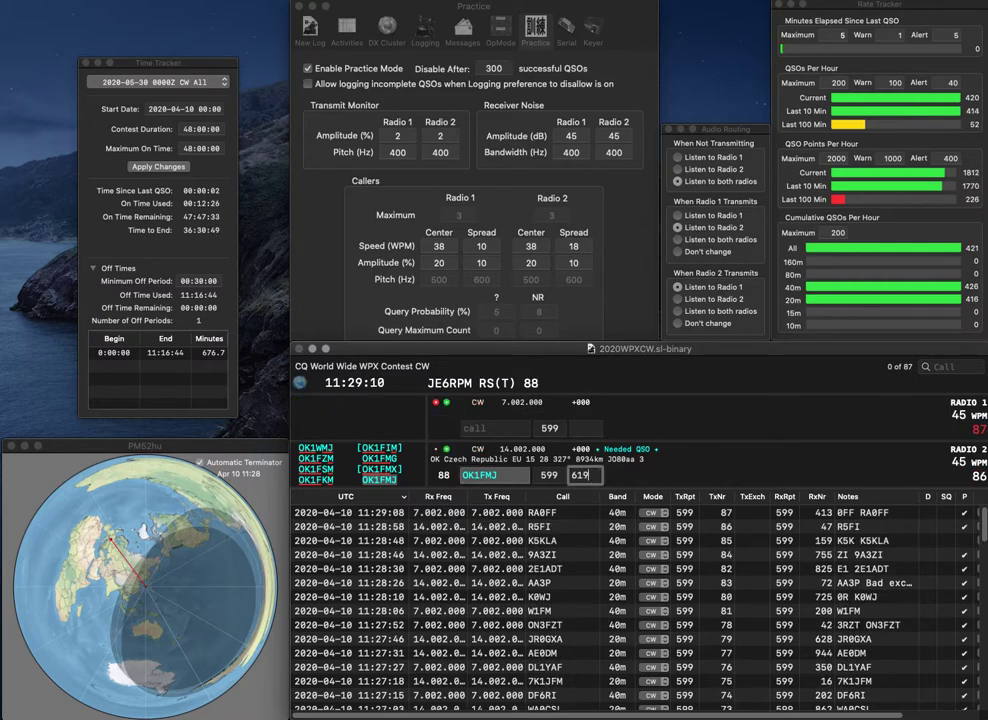
key(Return)
Answer the calls SQ9FCF on Radio 1 and OH5Y on Radio 2.
text(SQ9)
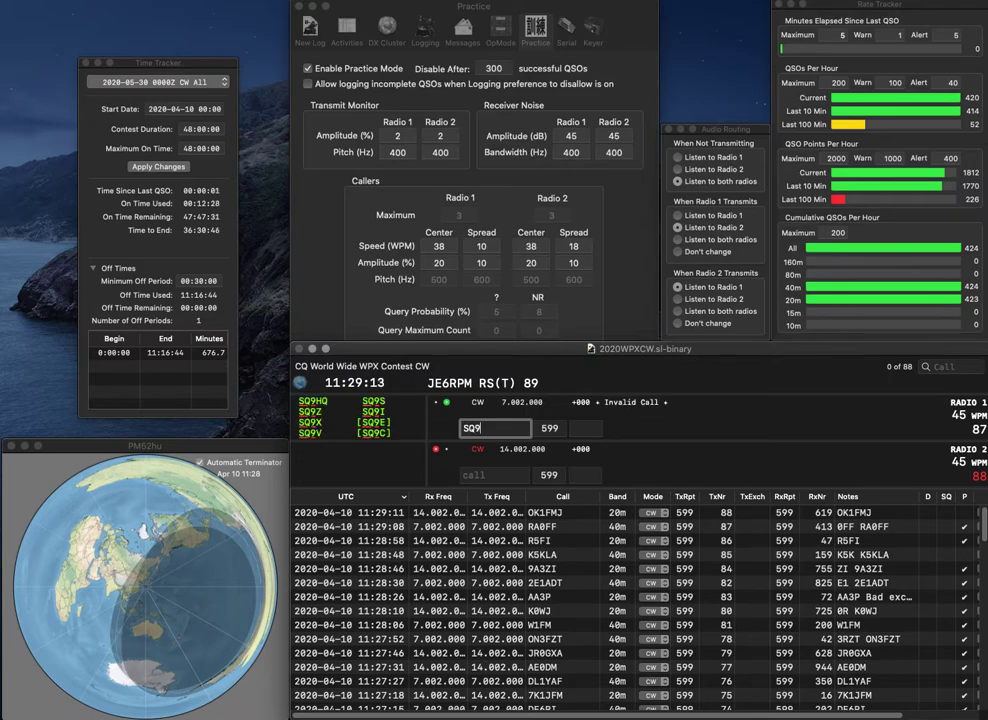
text(FCF)
key(Return)
text(OH5Y)
key(Return)
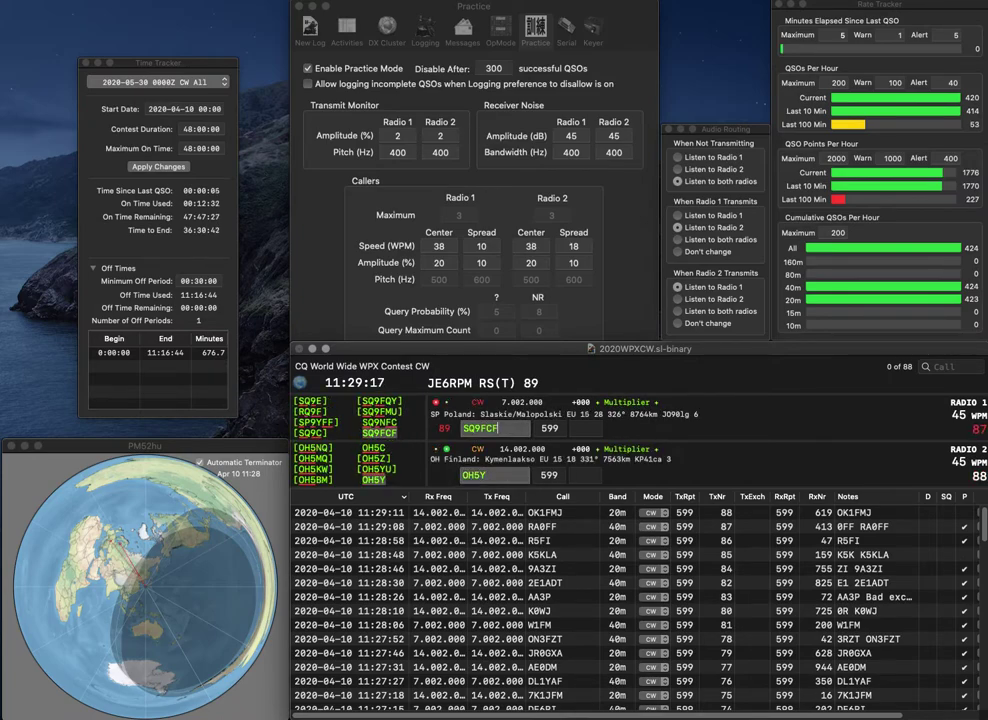
Log SQ9FCF on Radio 1 with received number 286 and OH5Y on Radio 2 with received number 476.
key(Tab)
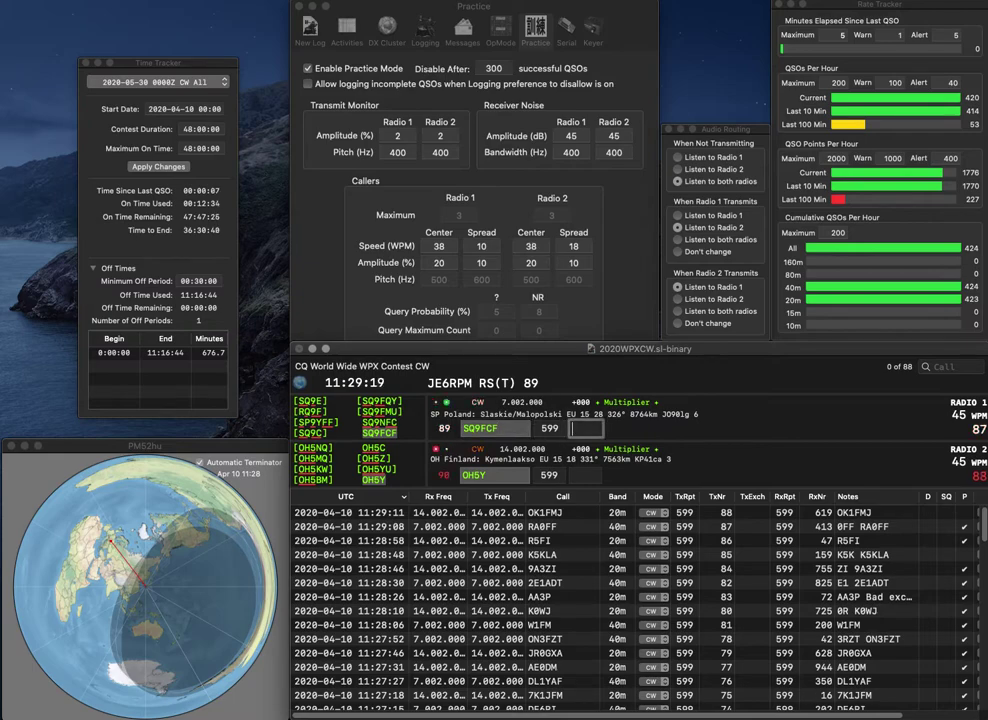
text(286)
key(Return)
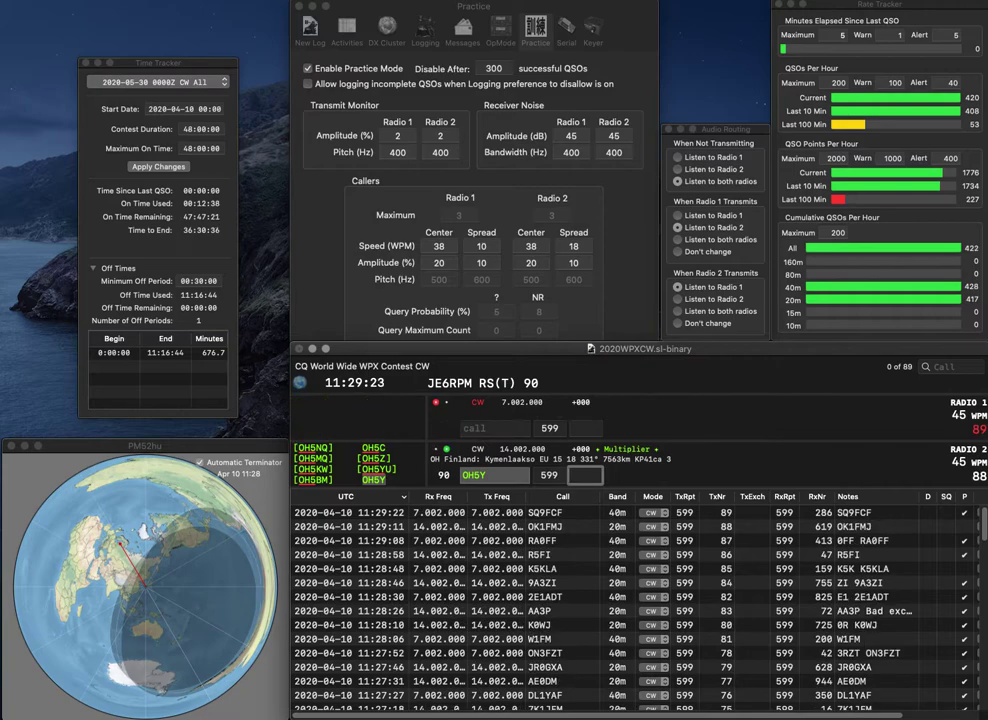
text(476)
key(Return)
text(VE6CN)
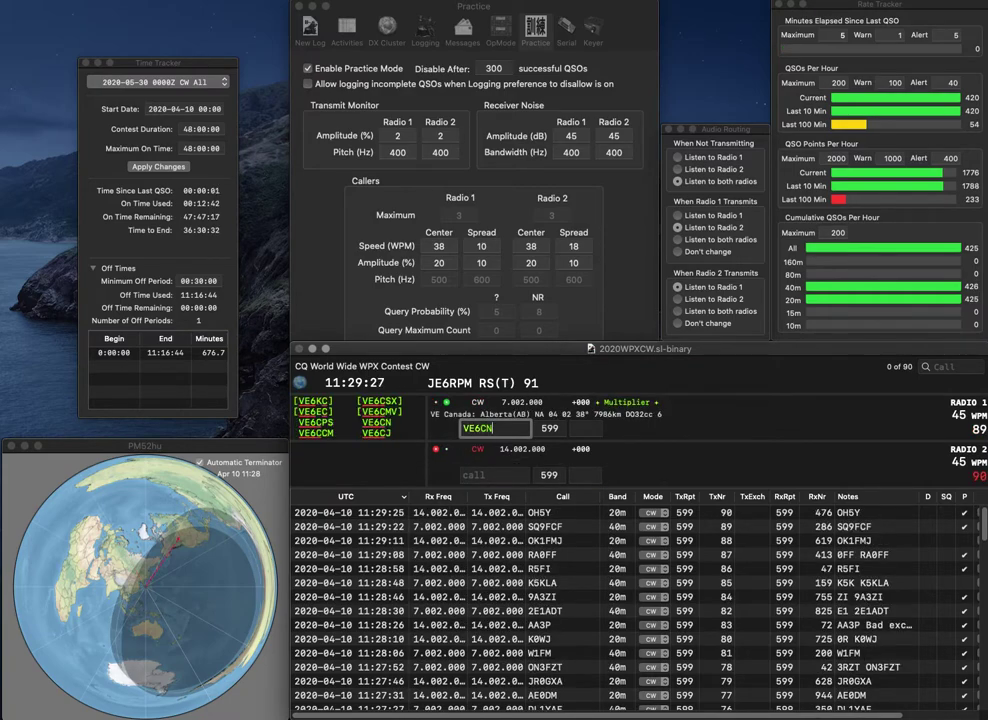
key(Return)
text(N0CM)
key(Return)
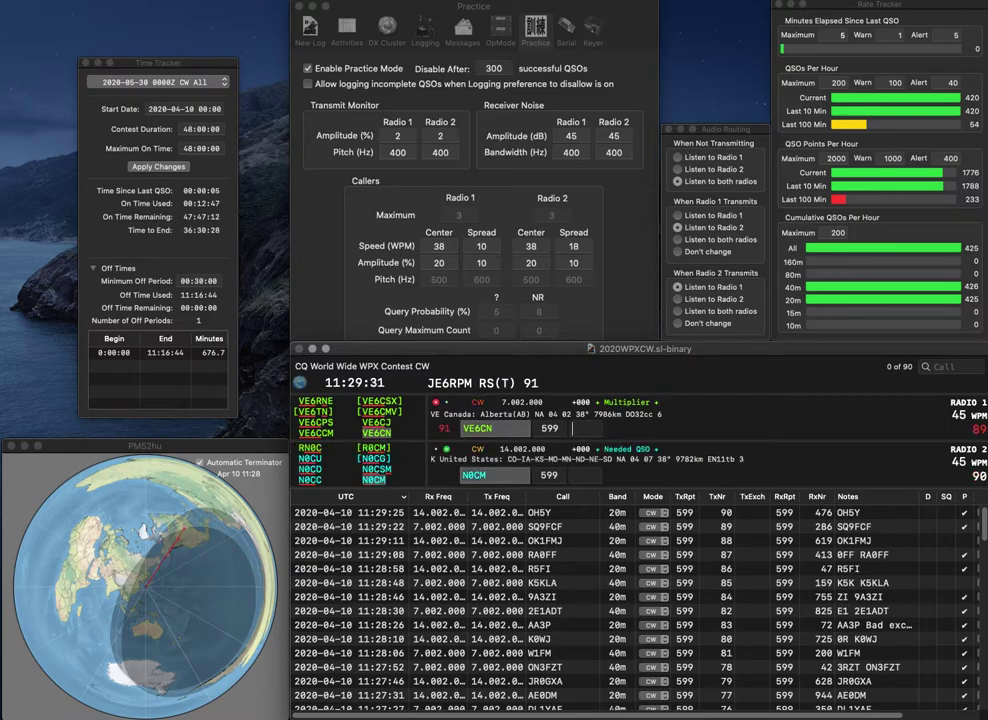
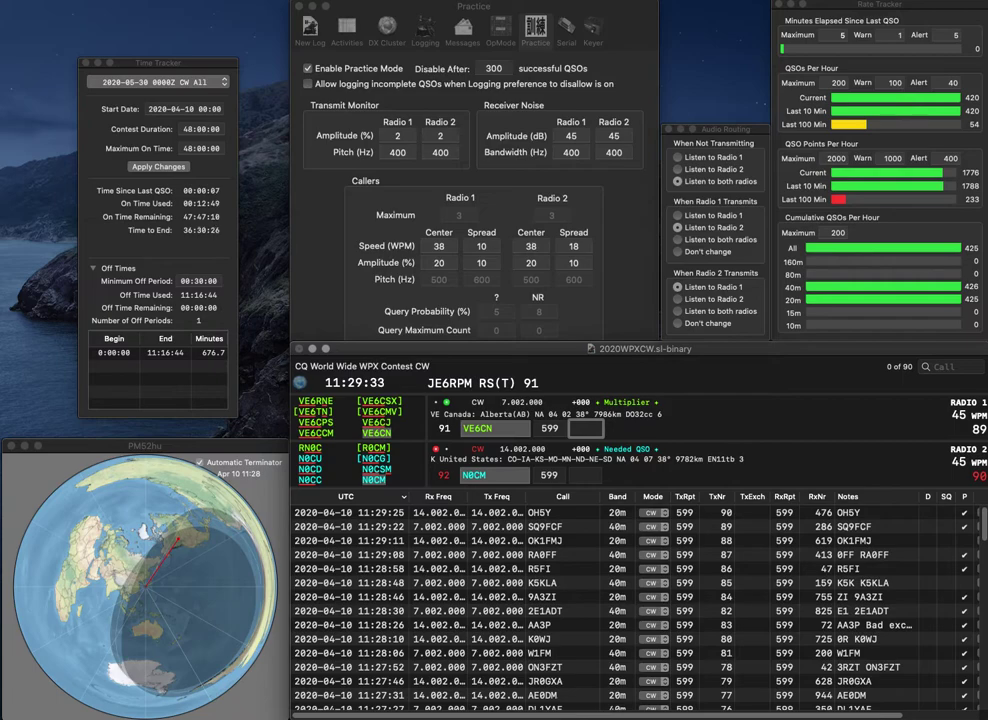
text(488)
key(Return)
text(5)
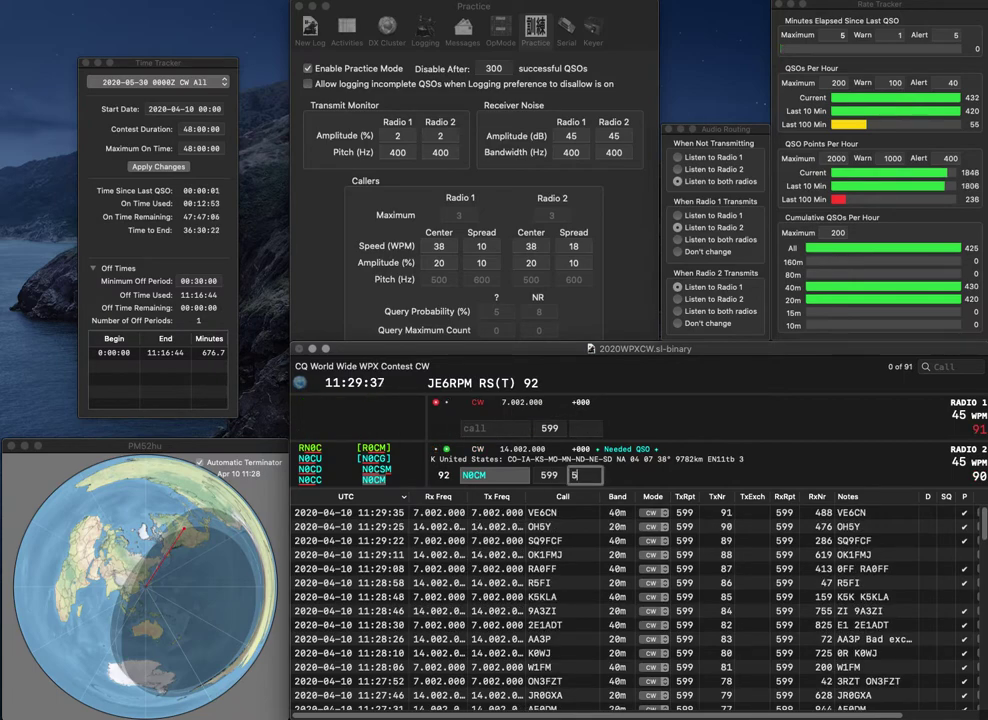
text(98)
key(Return)
text(K40)
text(R)
key(Return)
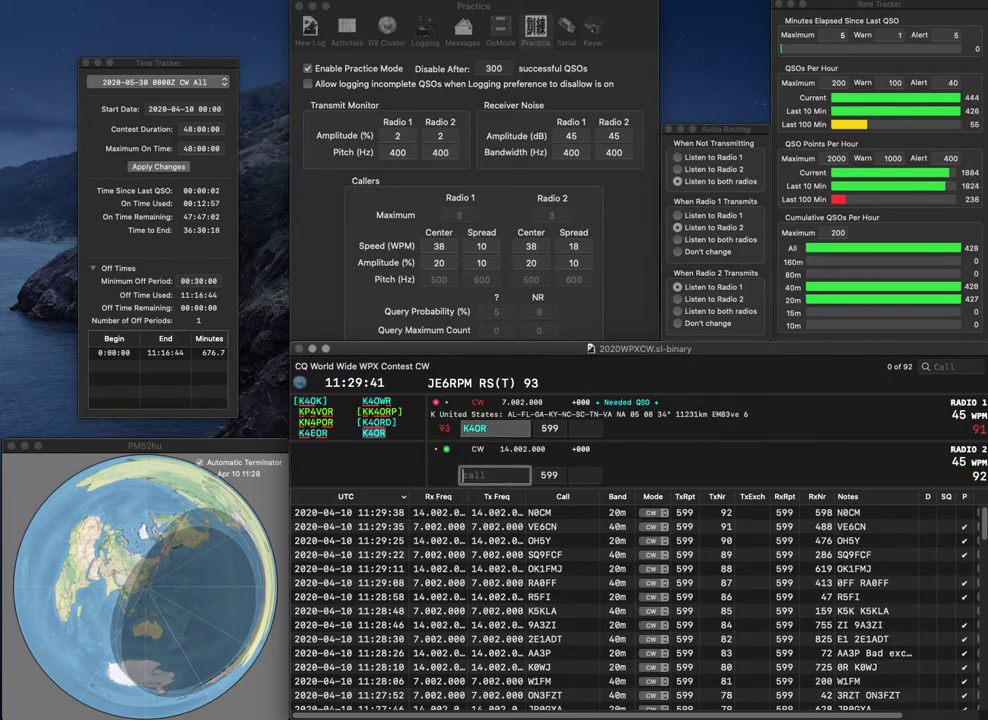
text(WB4HNM)
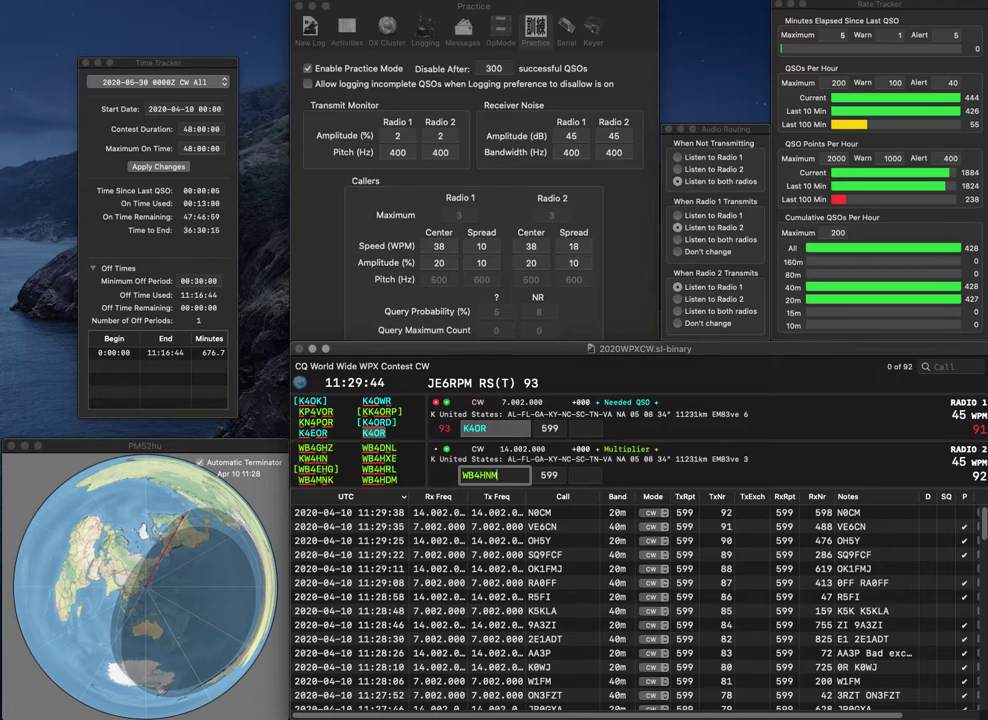
key(Return)
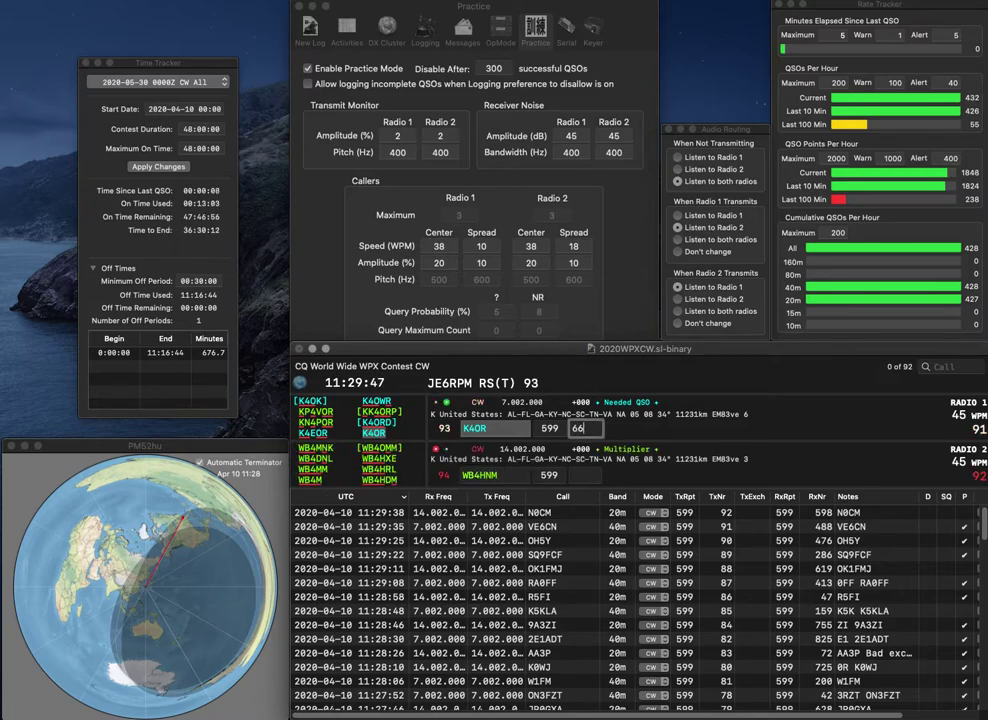
text(665)
key(Return)
key(Left)
key(BackSpace)
text(D)
key(Return)
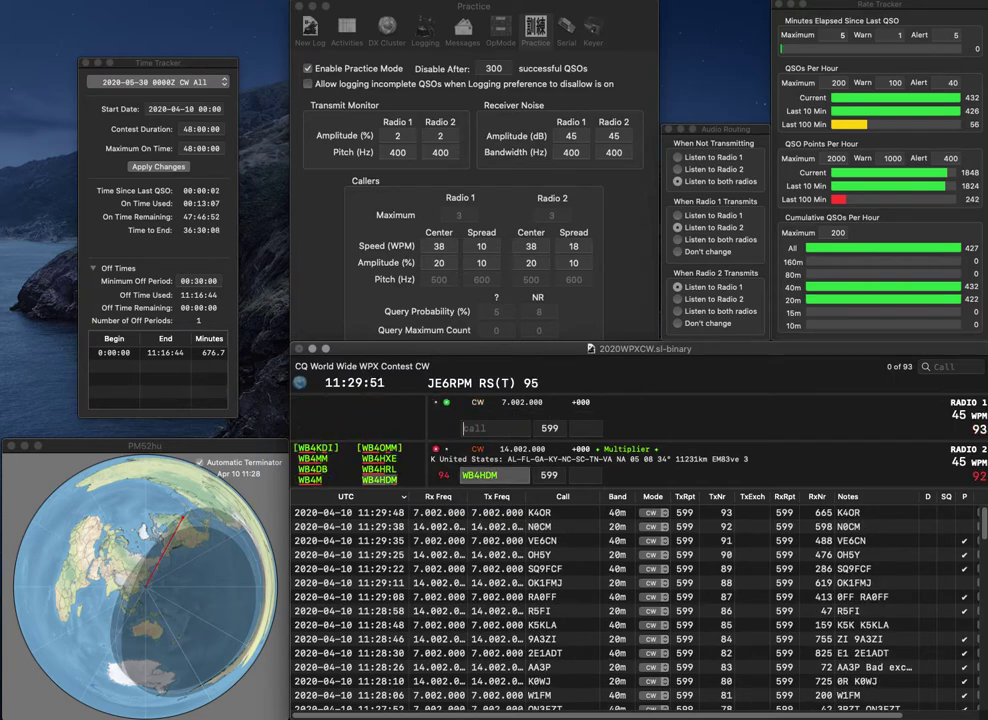
Answer W3FME on Radio 1 and log WB4HDM on Radio 2 with received number 280.
text(W3FME)
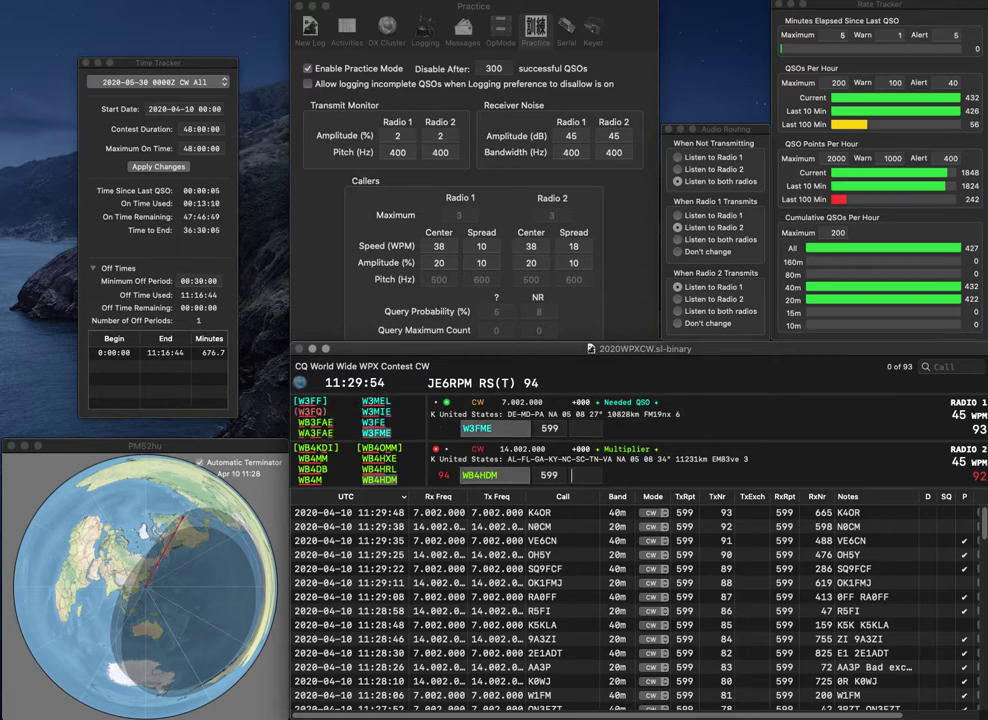
key(Return)
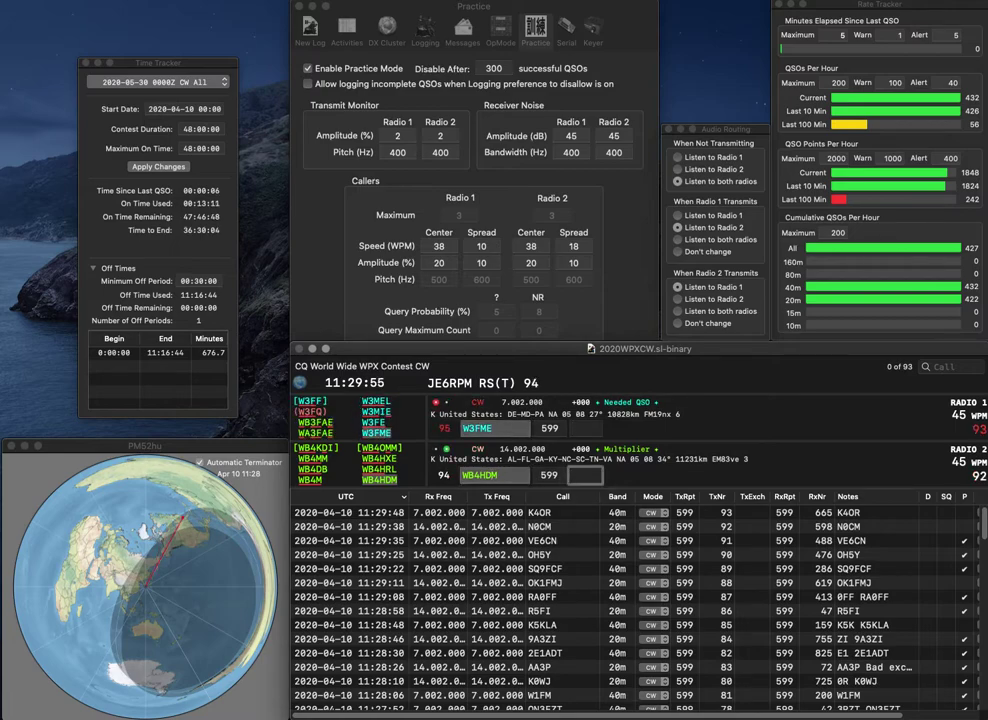
text(280)
key(Return)
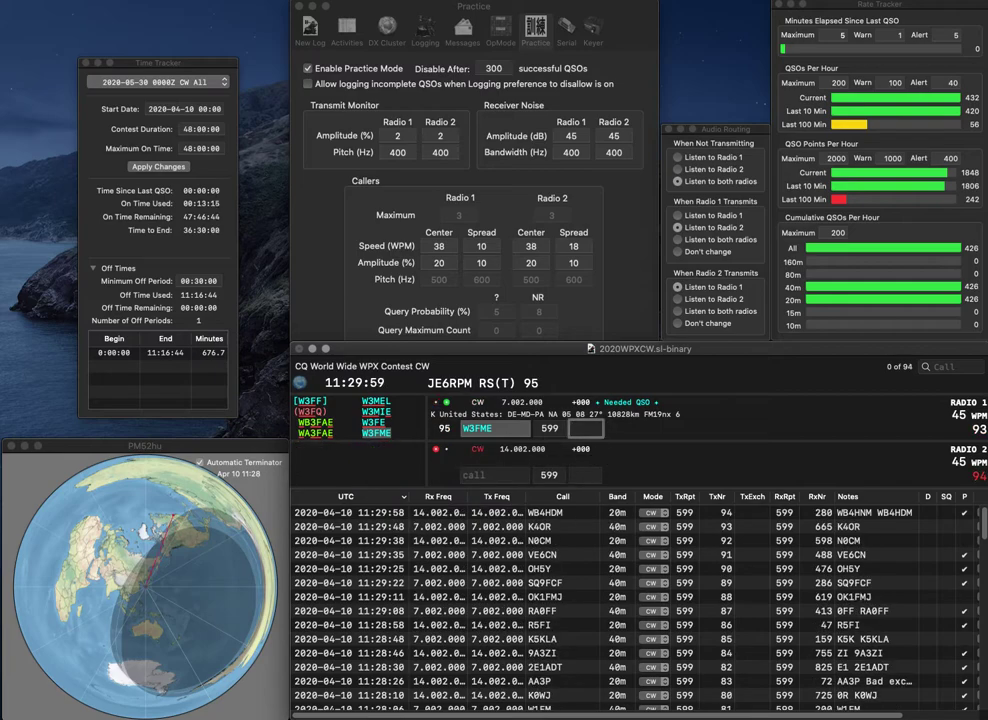
Log W3FME on Radio 1 with received number 838 and answer the partial call QJ on Radio 2.
text(838)
key(Return)
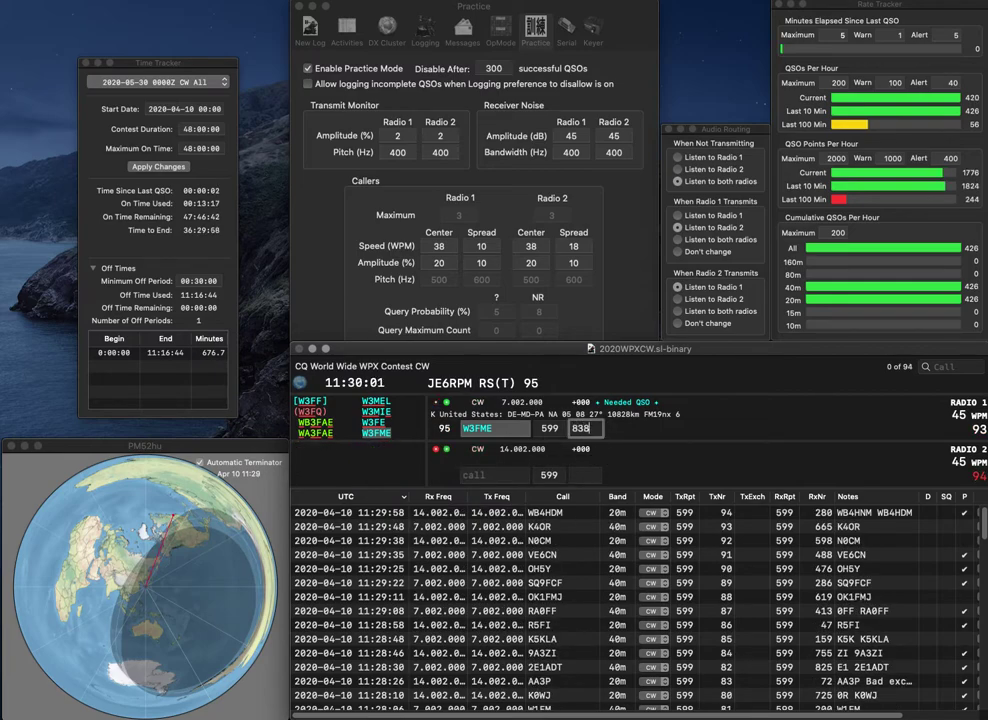
text(J)
key(Return)
text(JG)
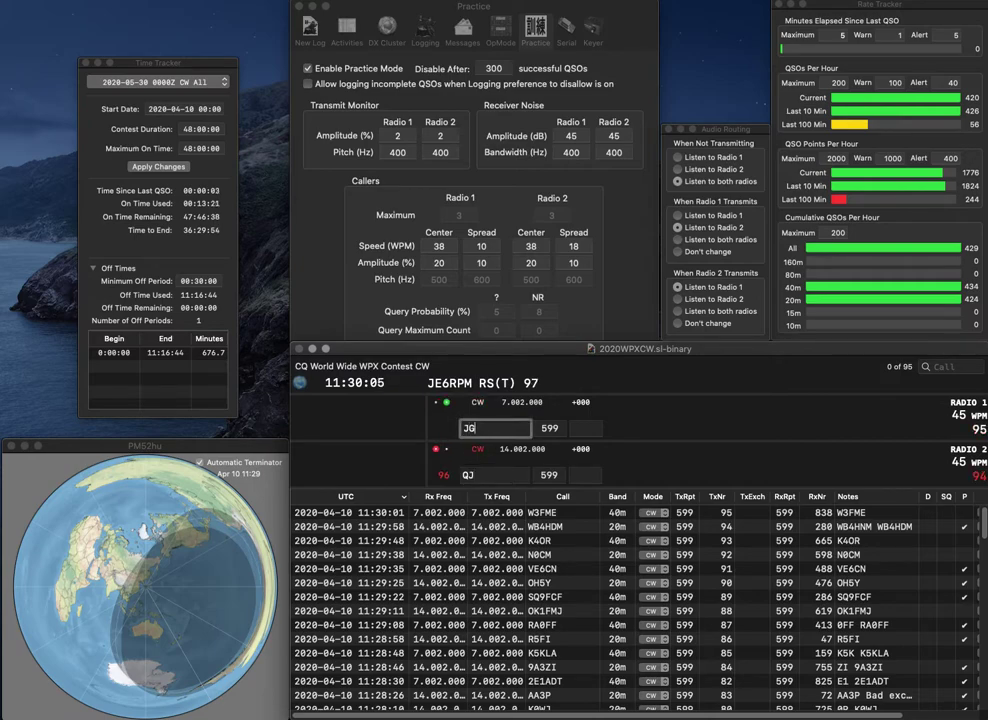
text(1BKX)
key(Return)
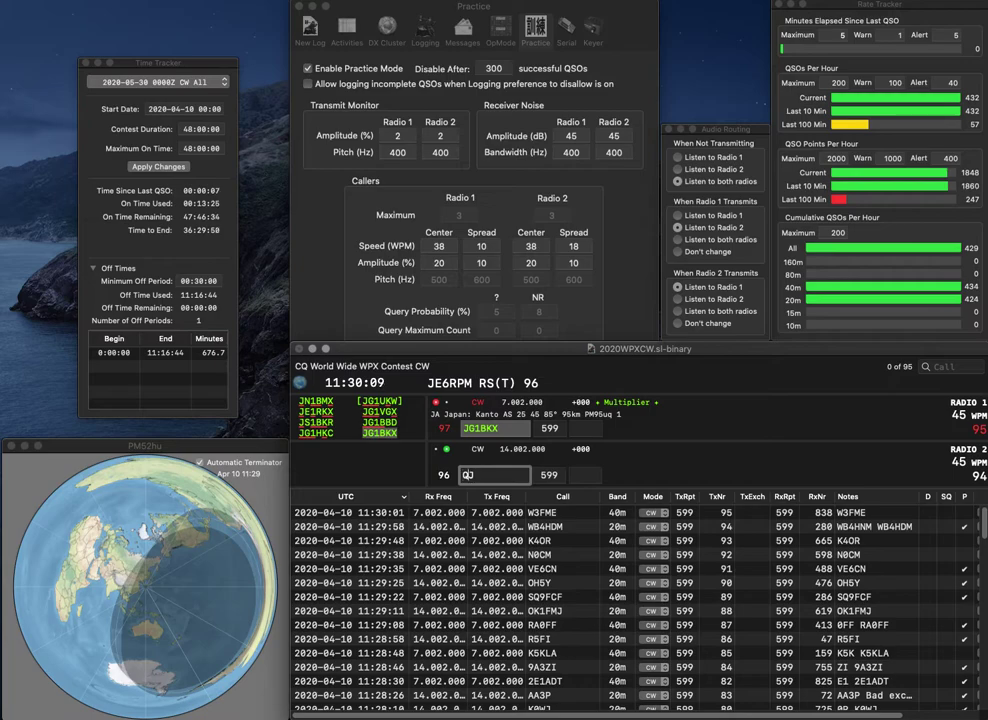
text(2)
key(Home)
text(5)
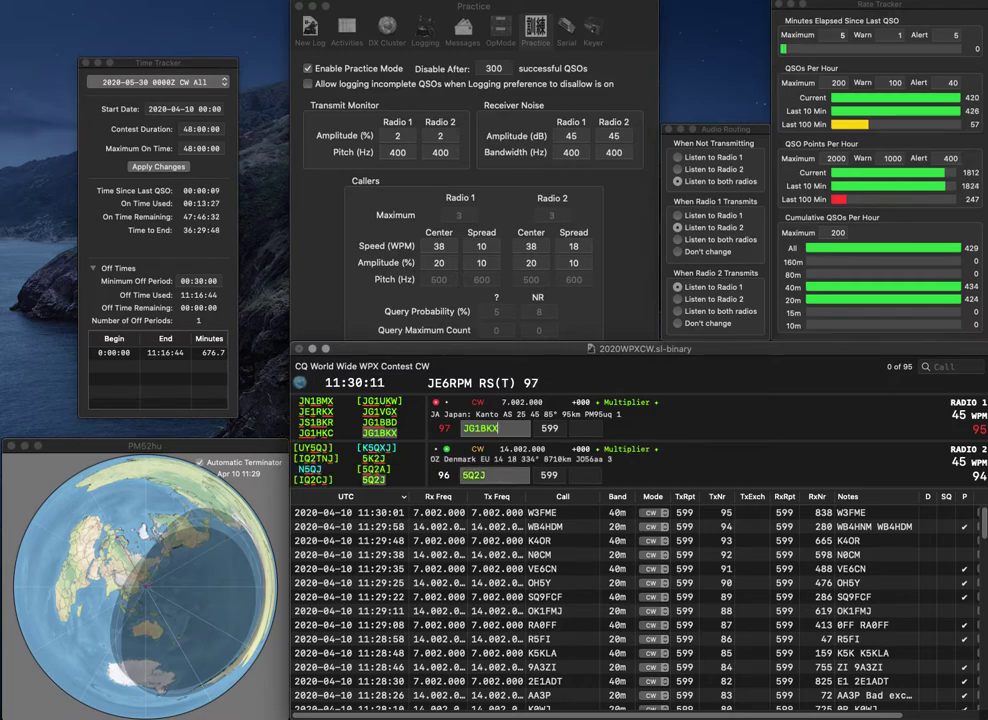
Log JG1BKX on Radio 1 with received number 102 and 5Q2J on Radio 2 with received number 93.
key(Tab)
text(102)
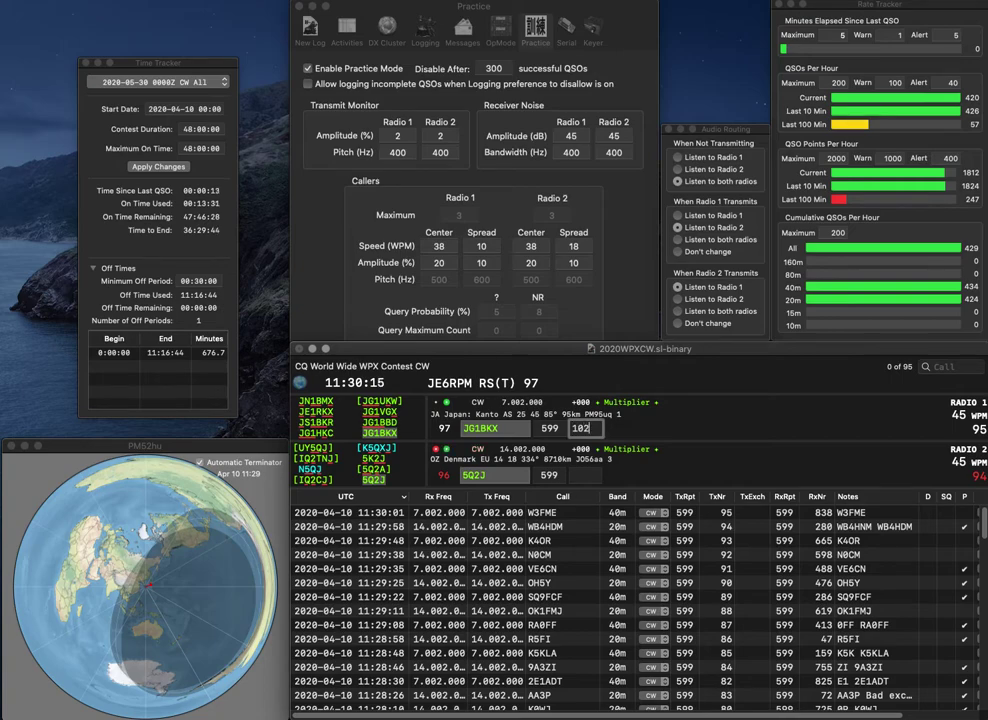
key(Return)
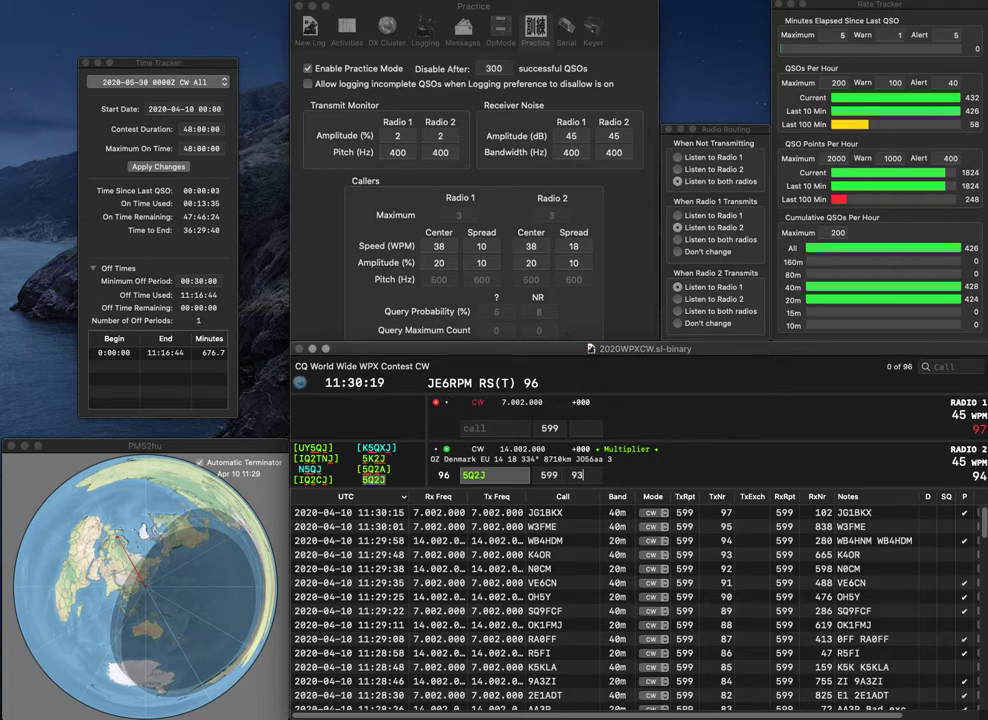
key(Return)
text(W)
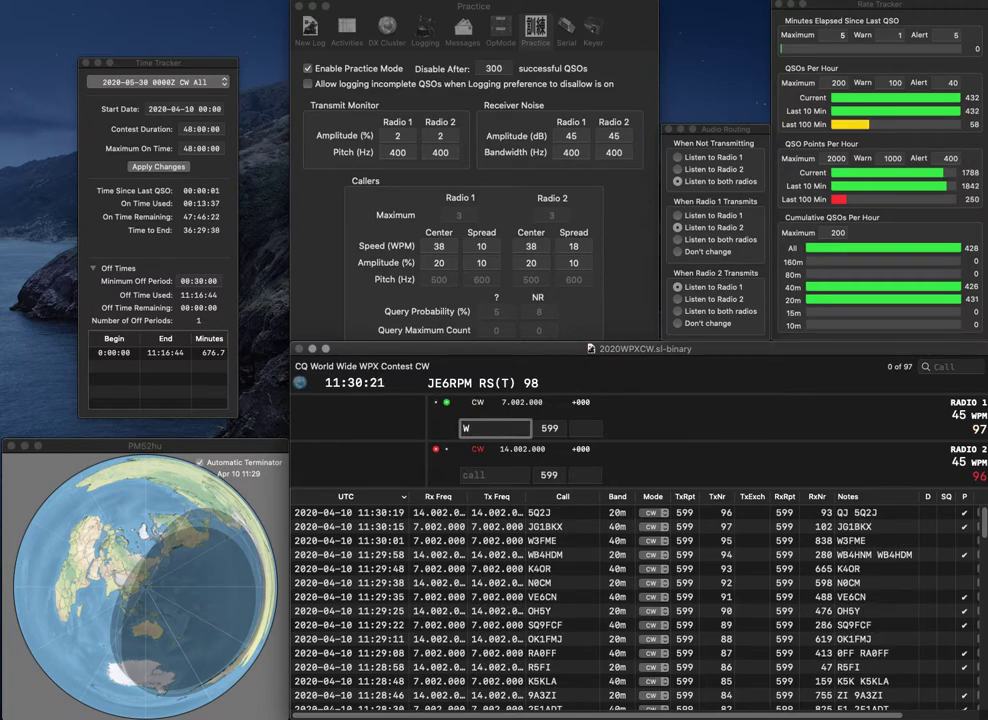
text(0EEE)
key(Return)
text(VI)
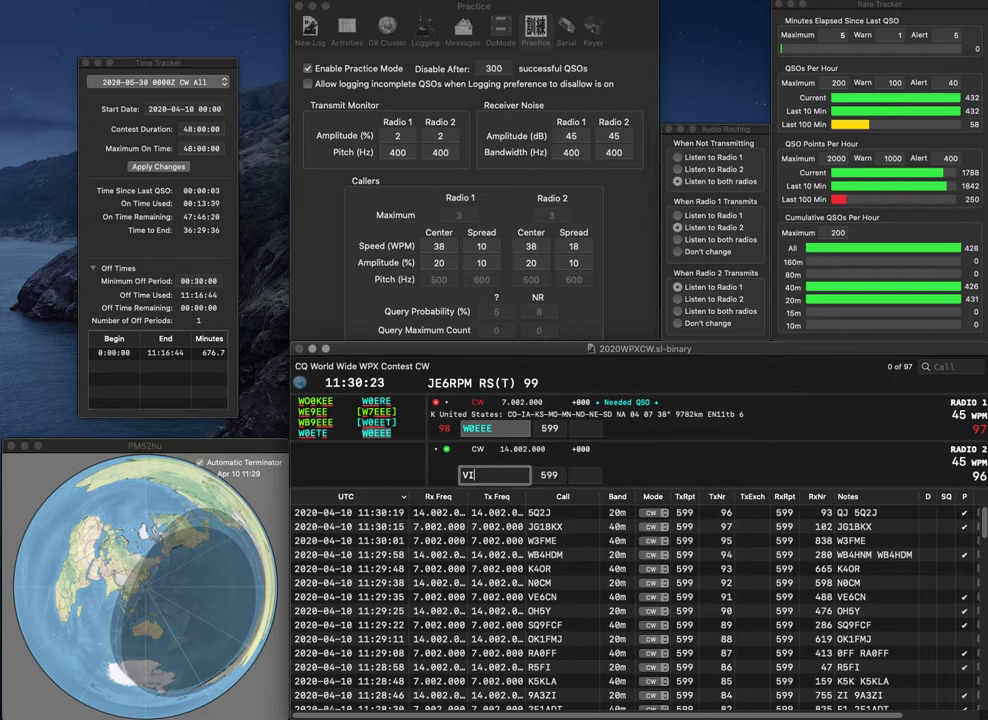
key(BackSpace)
text(IV3)
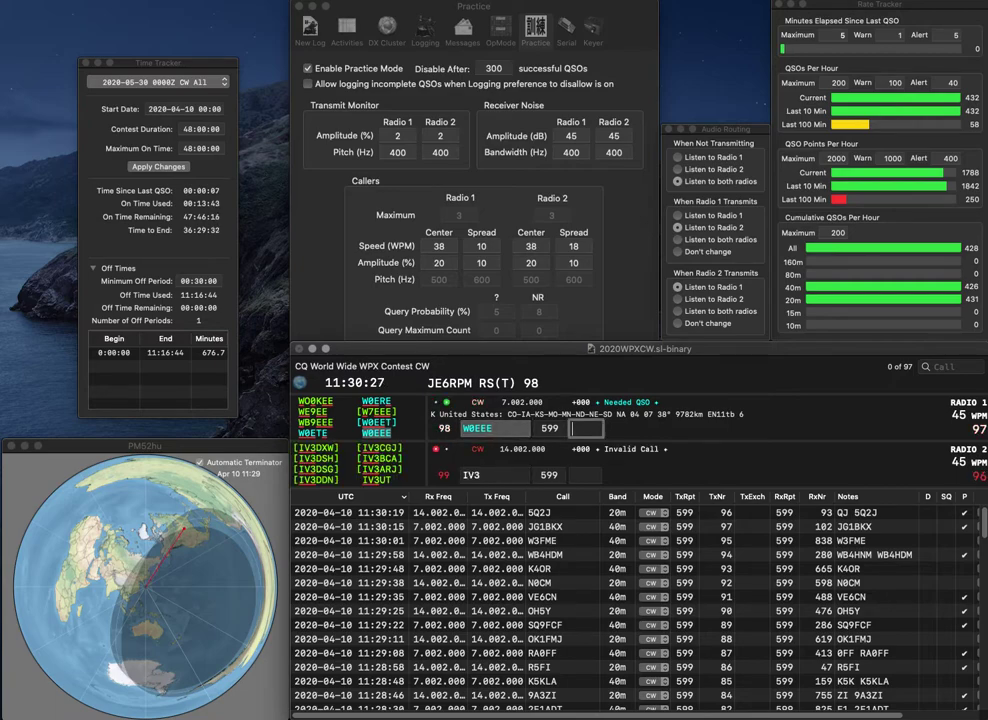
text(220)
key(Return)
text(GOS)
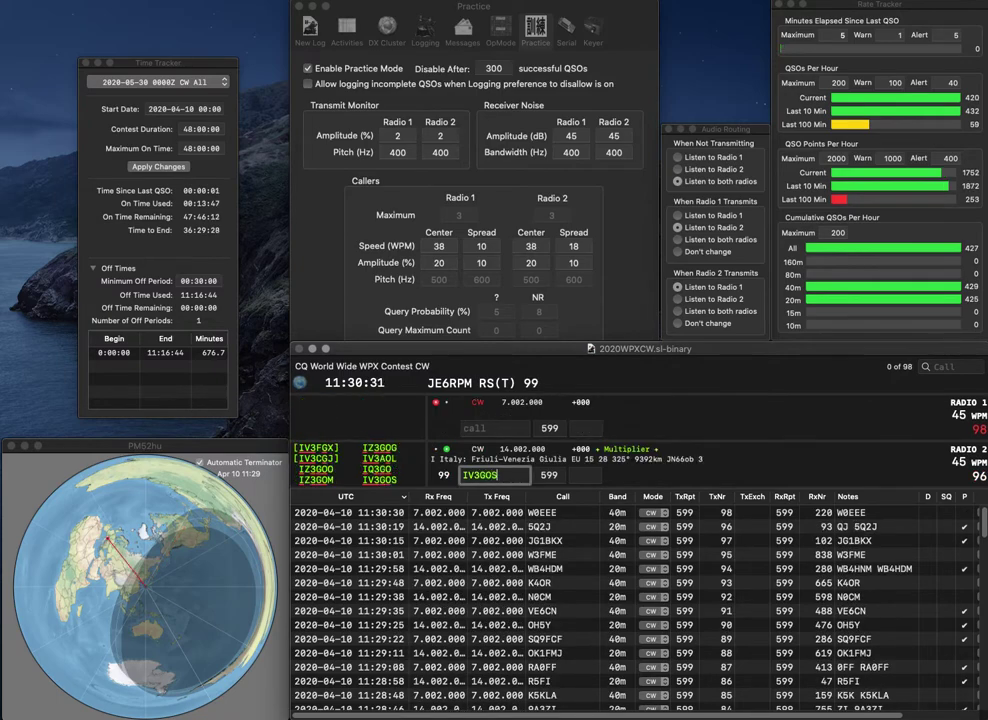
key(Return)
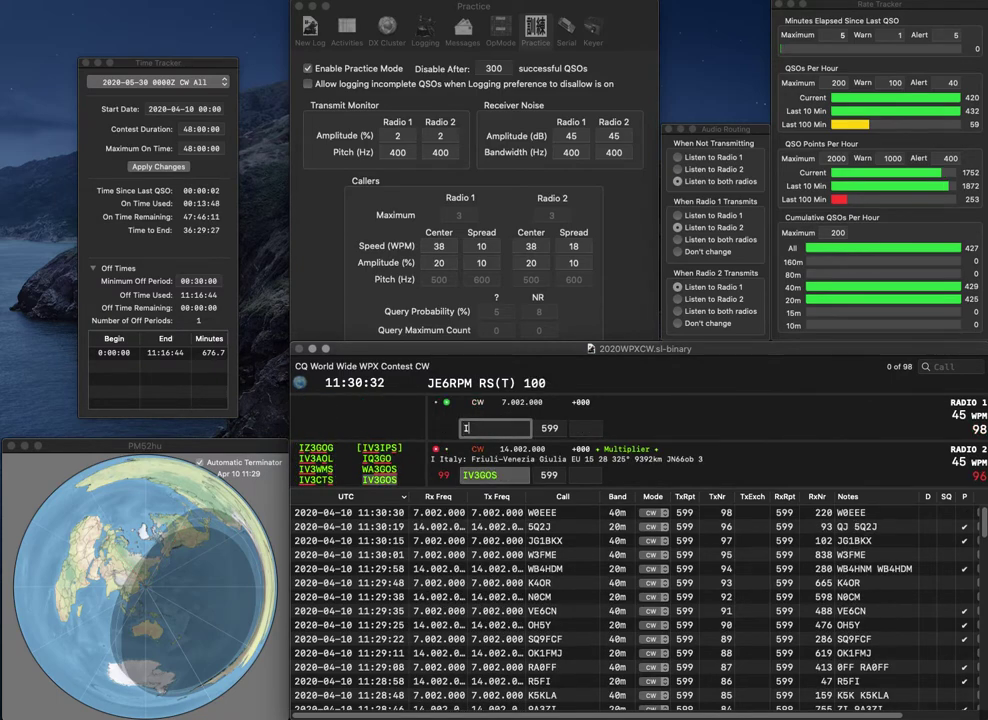
Answer I2OGV on Radio 1 and log IV3GOS on Radio 2 with received number 773.
text(I2OGV)
key(Return)
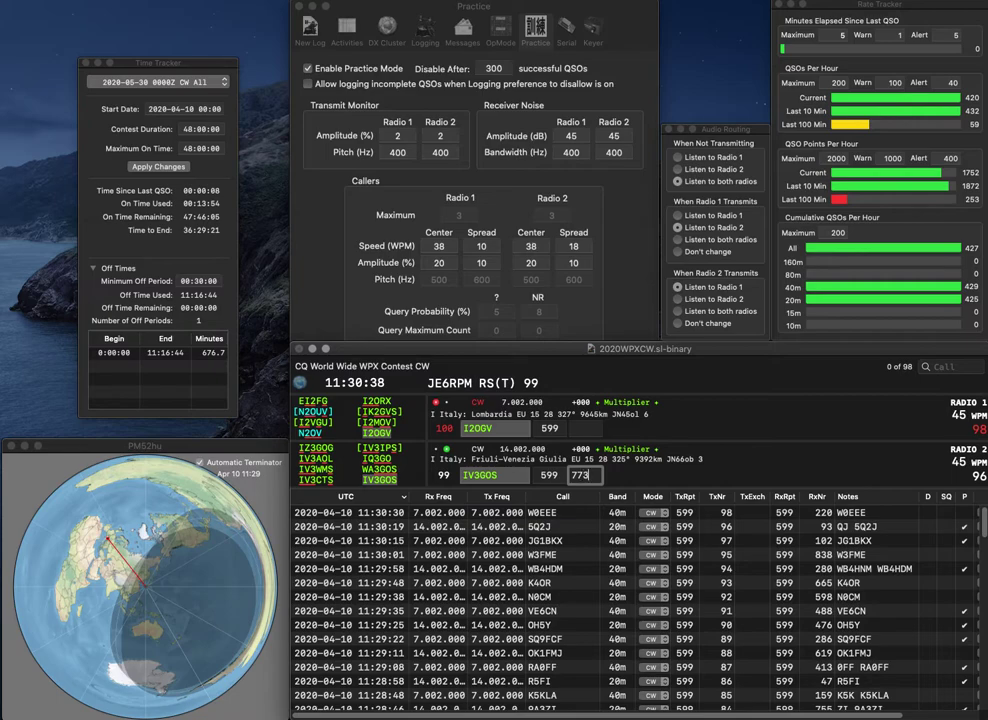
key(Return)
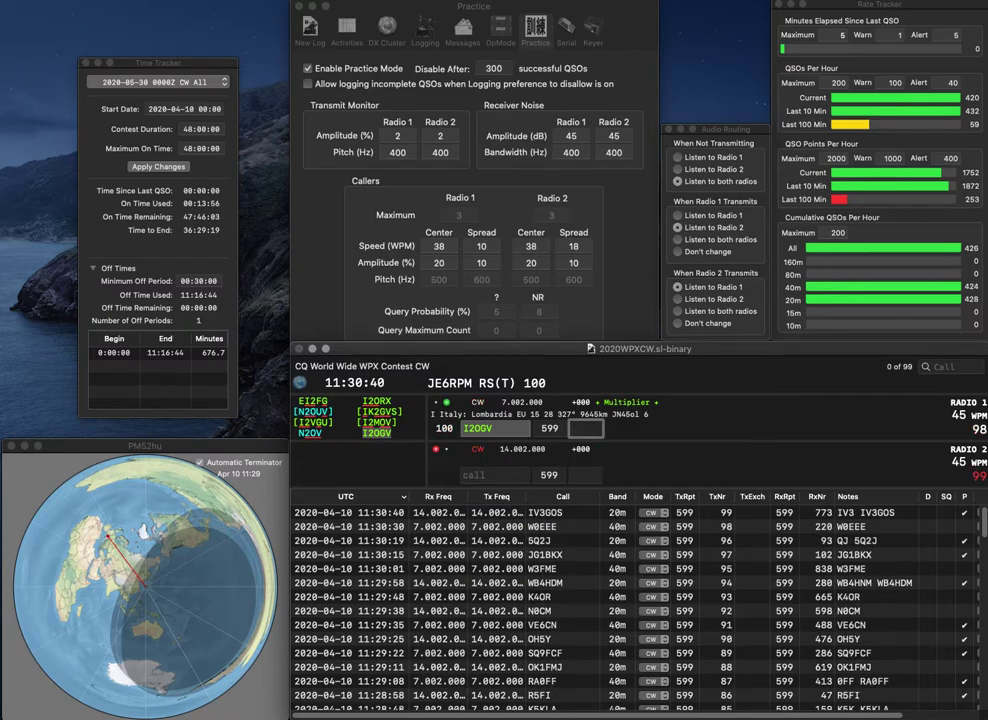
text(36)
key(Return)
text(SV1DB)
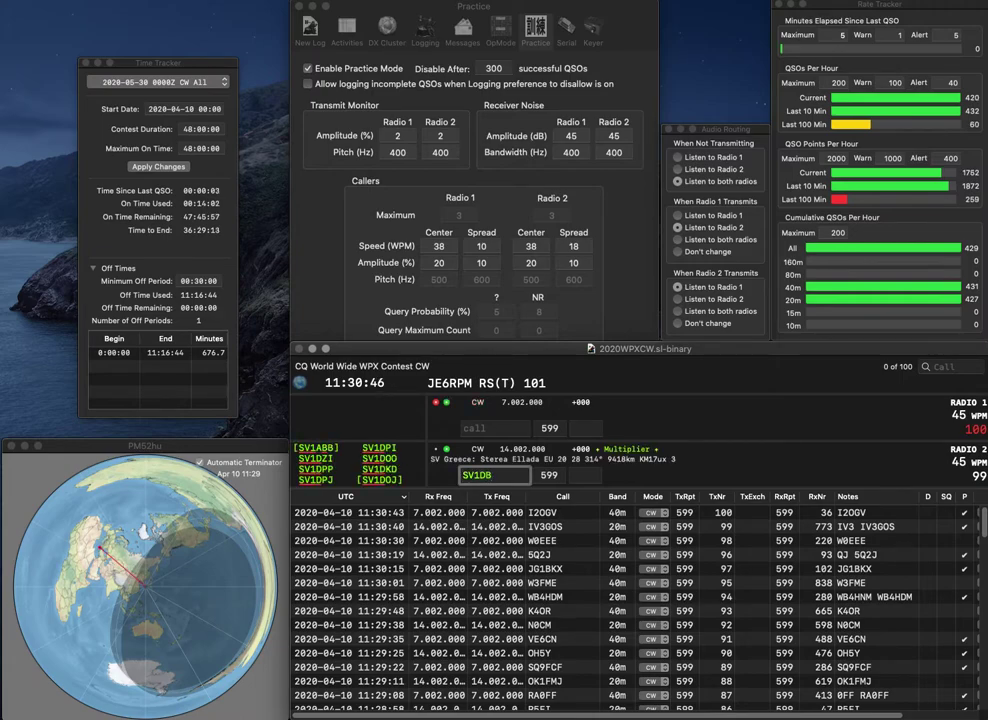
text(J)
key(Return)
Answer N3GAR on Radio 1 and correct the Radio 2 call to SV1BDO.
text(N3GAR)
key(Return)
key(BackSpace)
key(BackSpace)
key(Return)
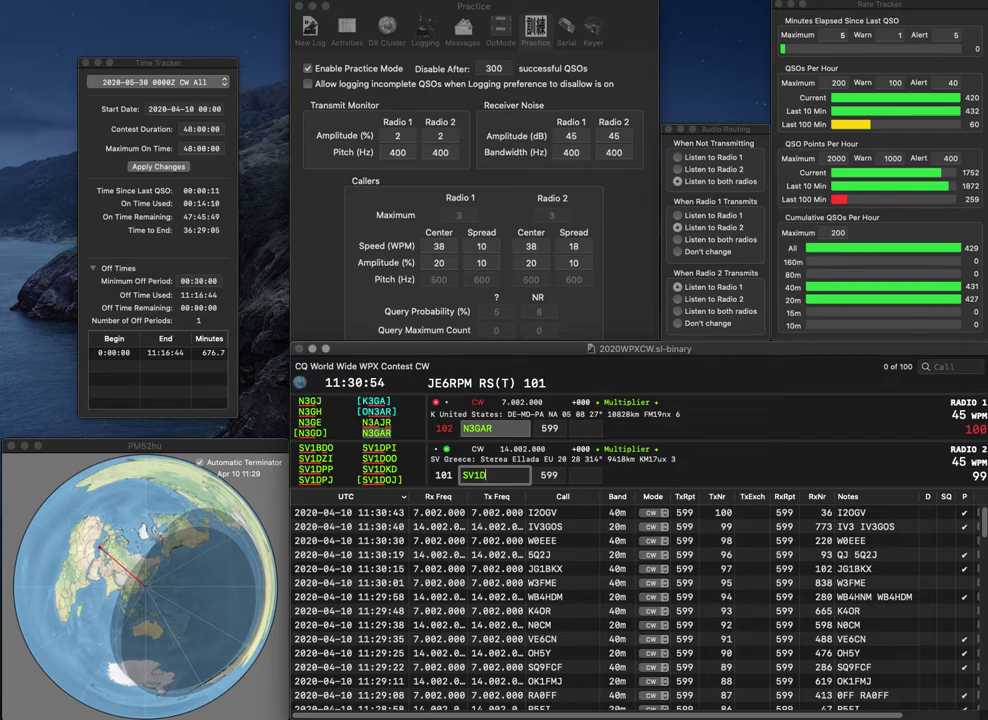
key(BackSpace)
text(BDO)
key(Tab)
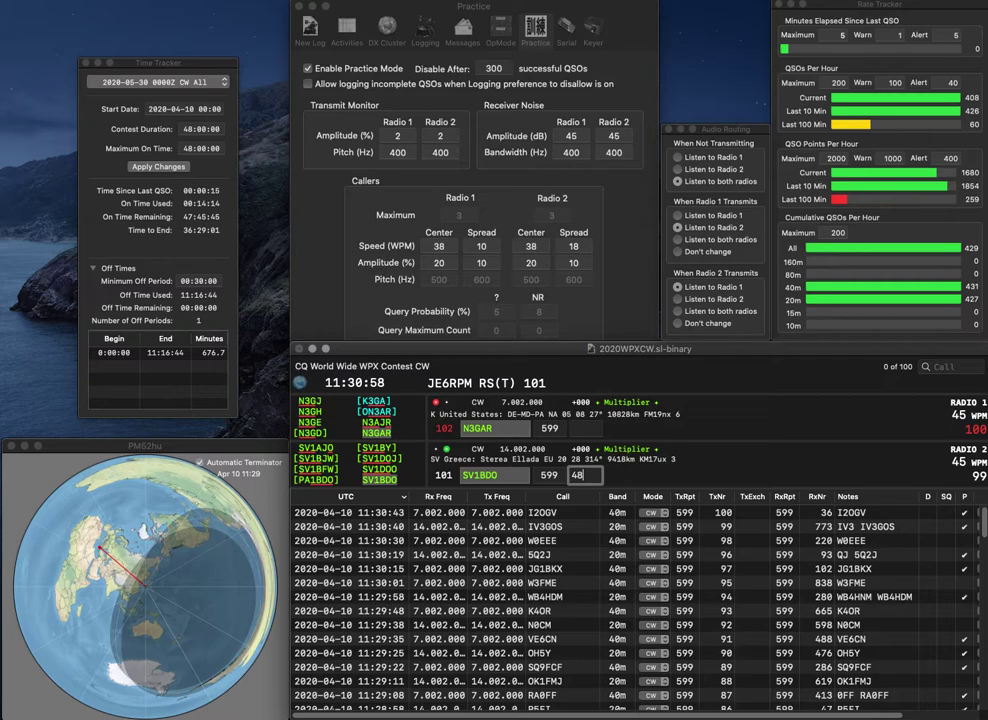
key(Return)
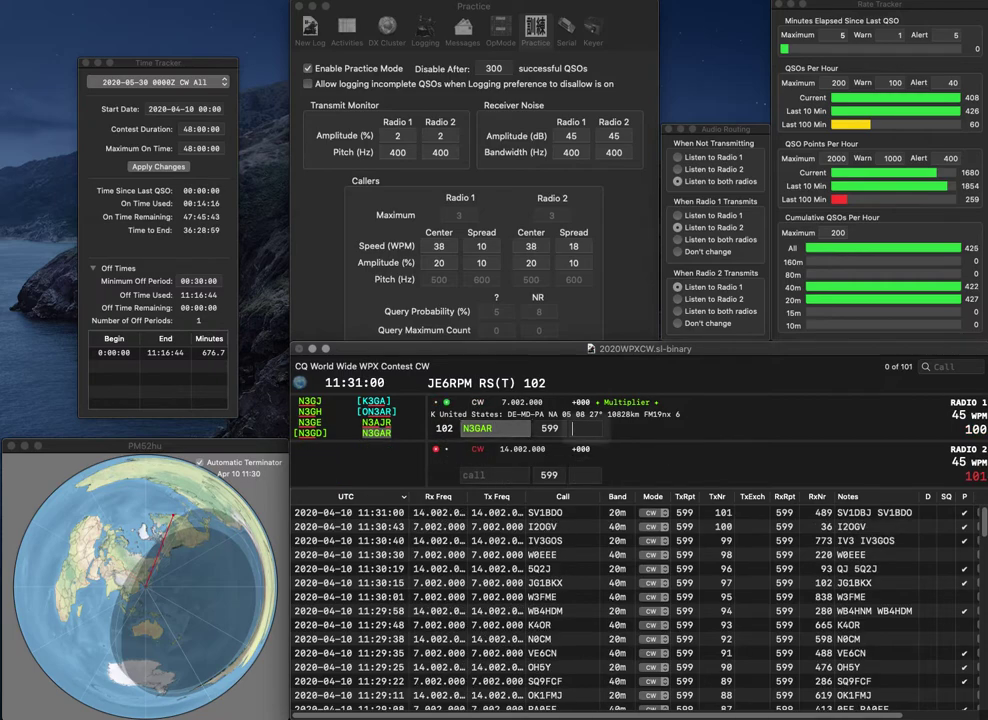
text(246)
key(Return)
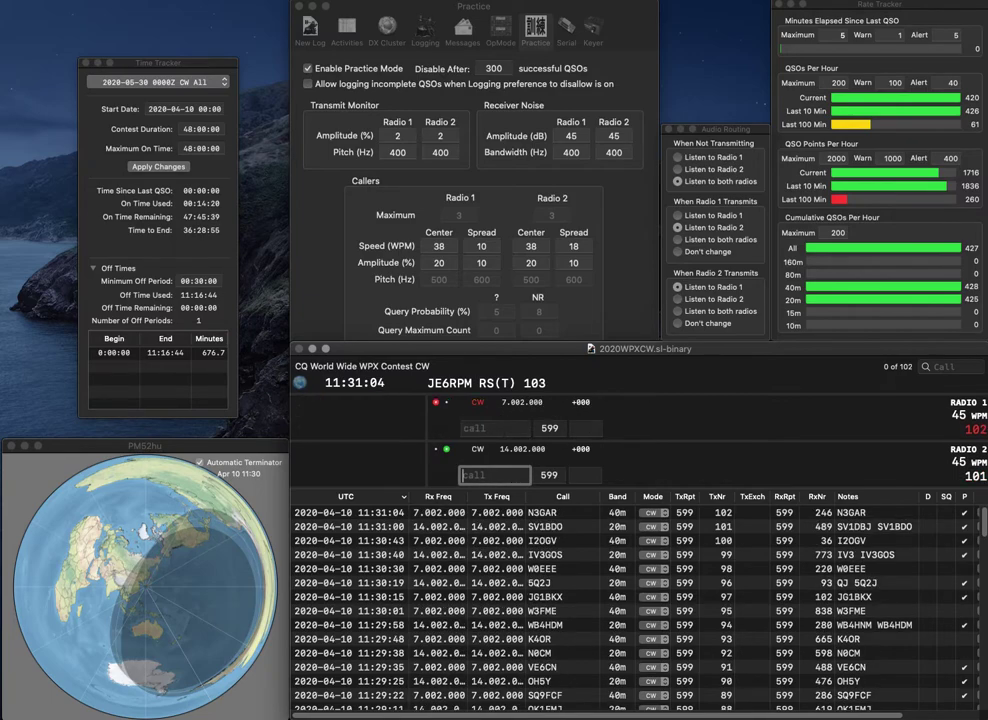
text(JE6URC)
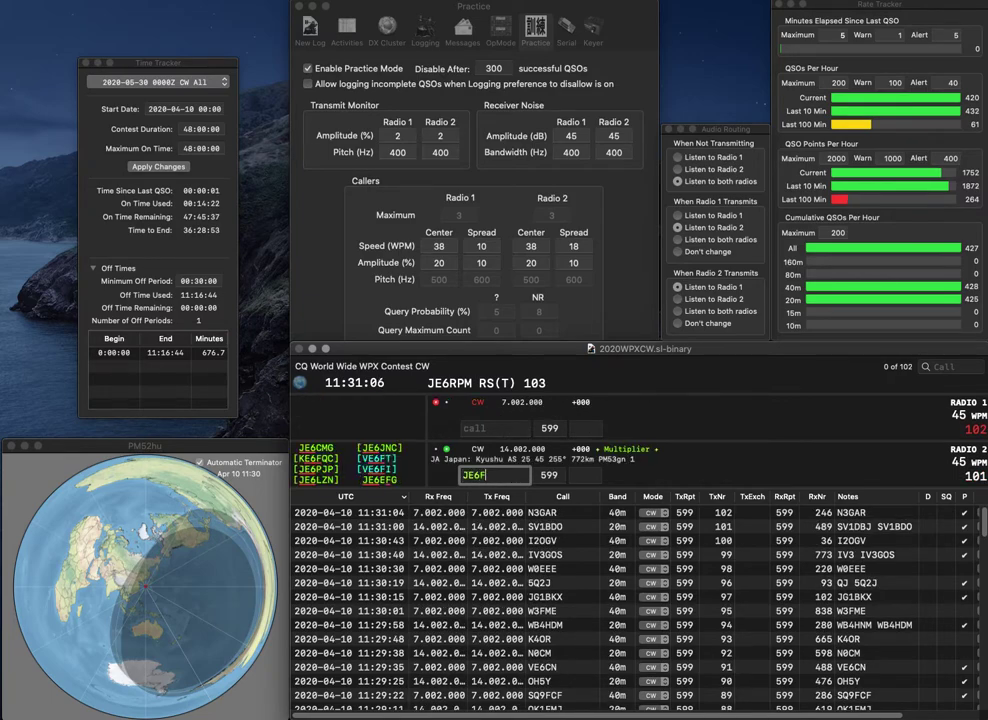
key(Return)
text(1NO)
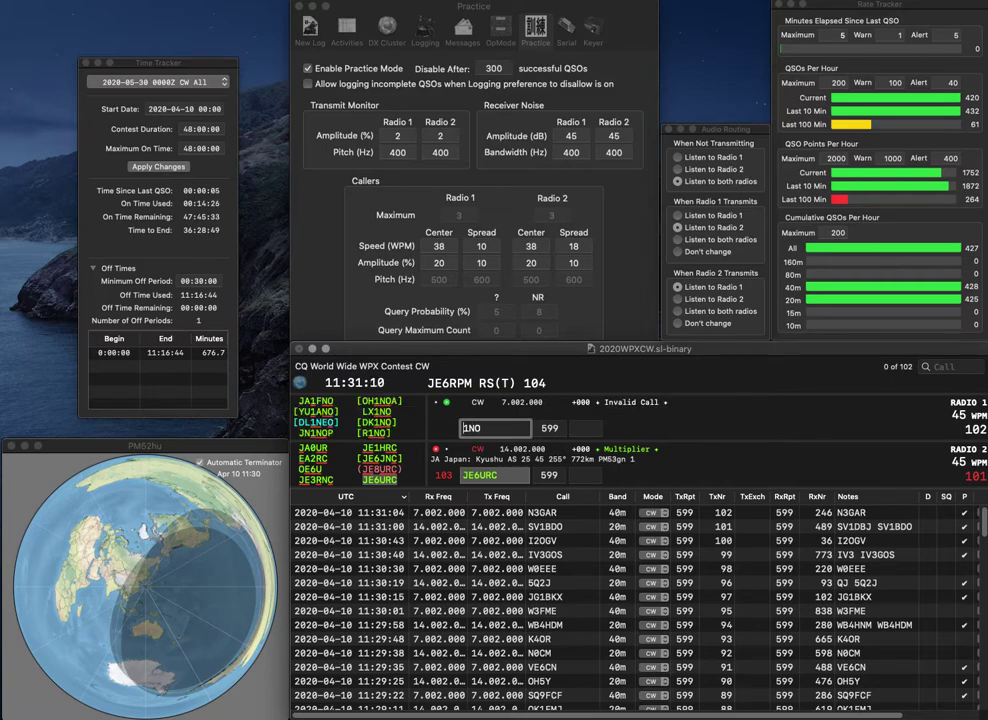
key(Home)
text(R)
key(Return)
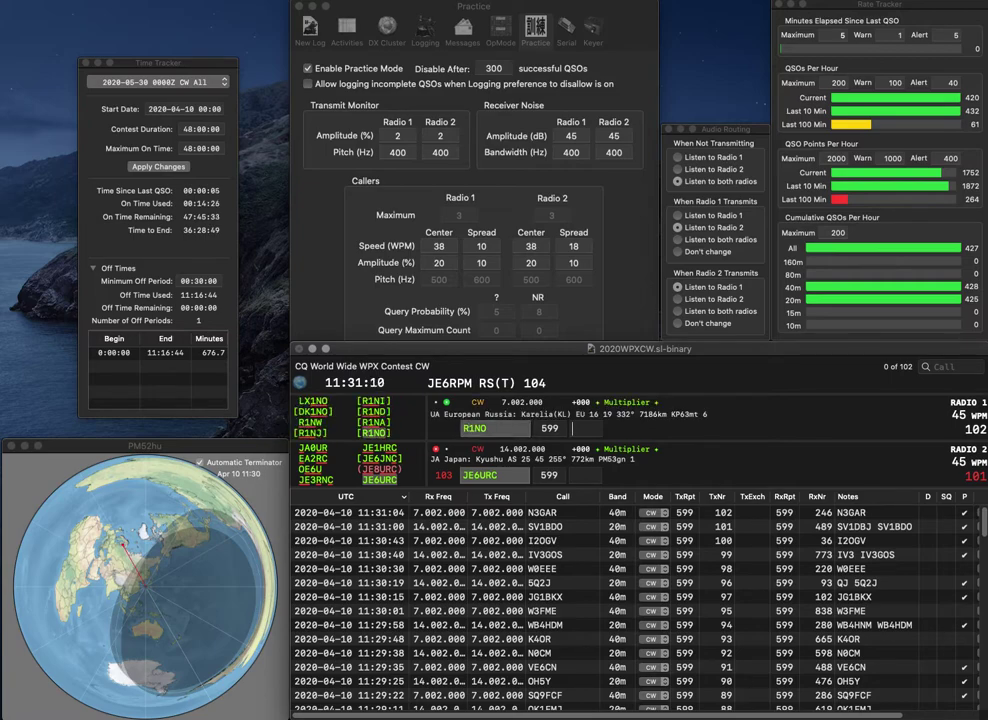
key(space)
key(Return)
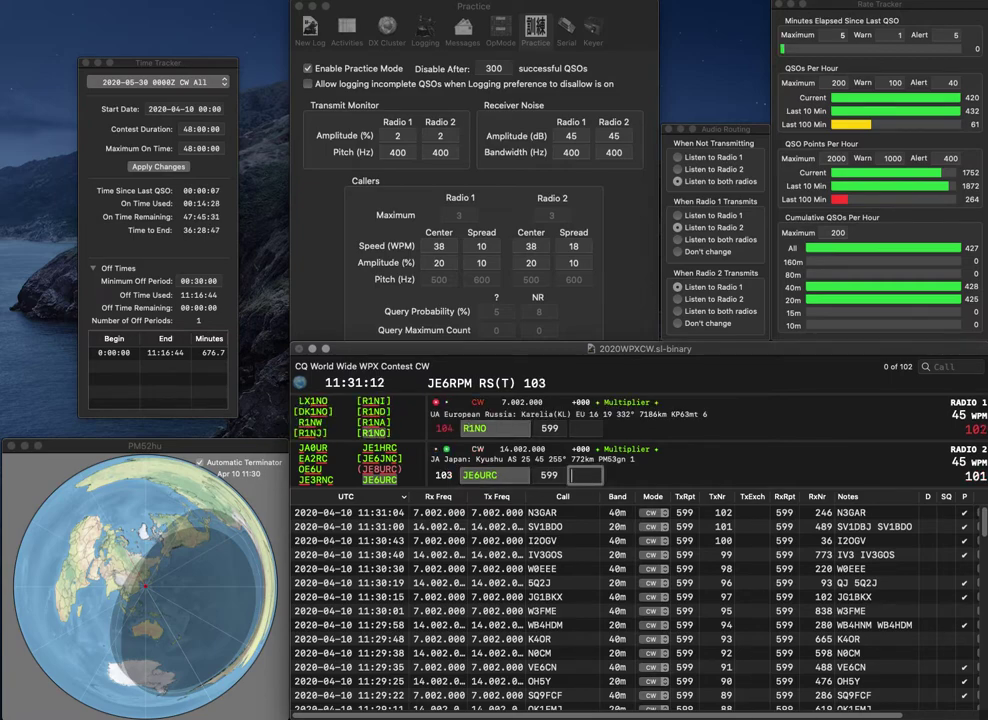
text(661)
key(Return)
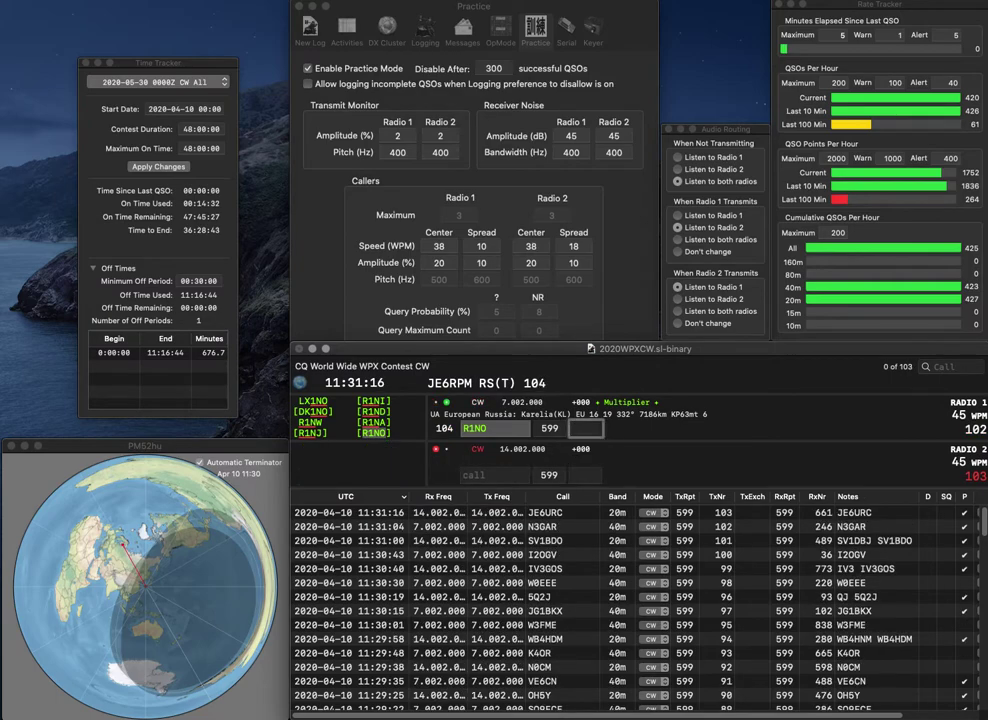
text(292)
key(Return)
text(DD)
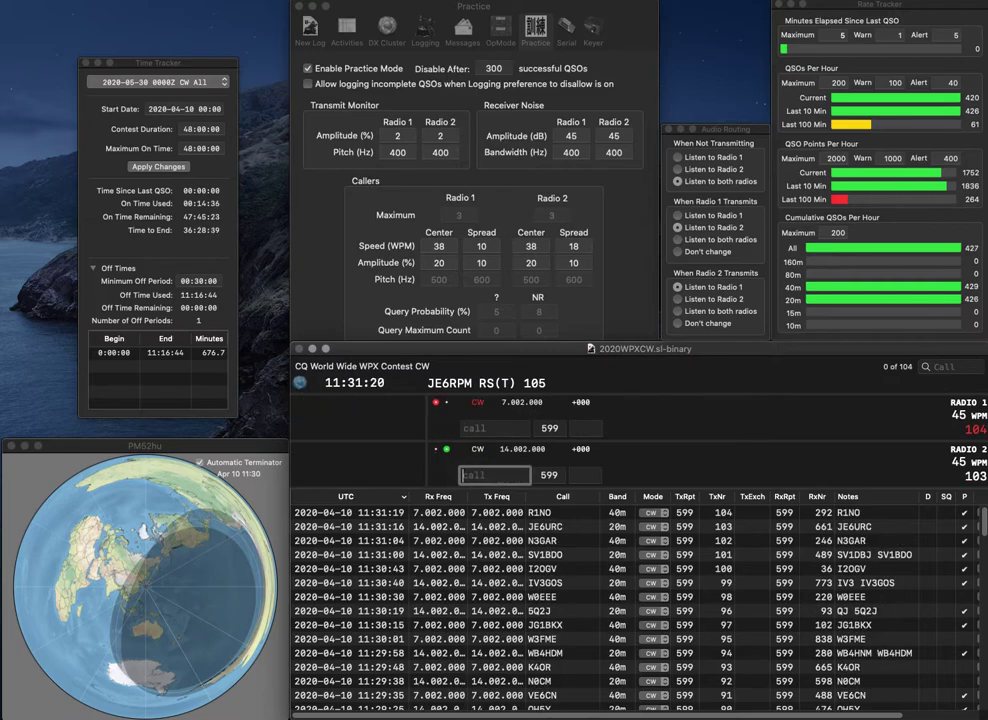
text(6DR)
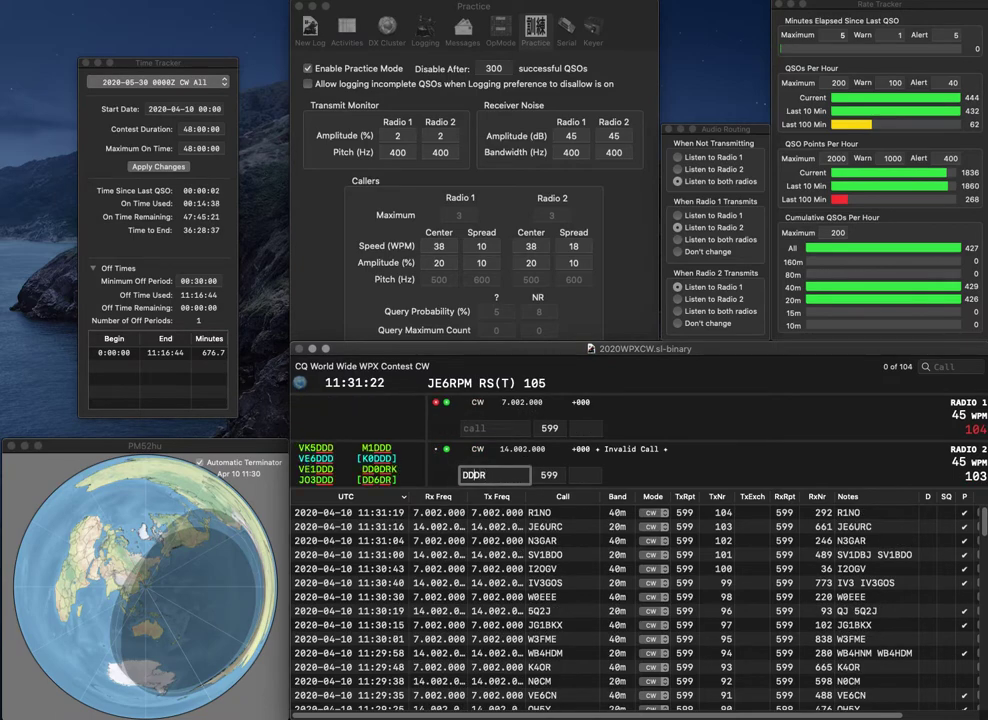
key(Return)
text(KG5TLK)
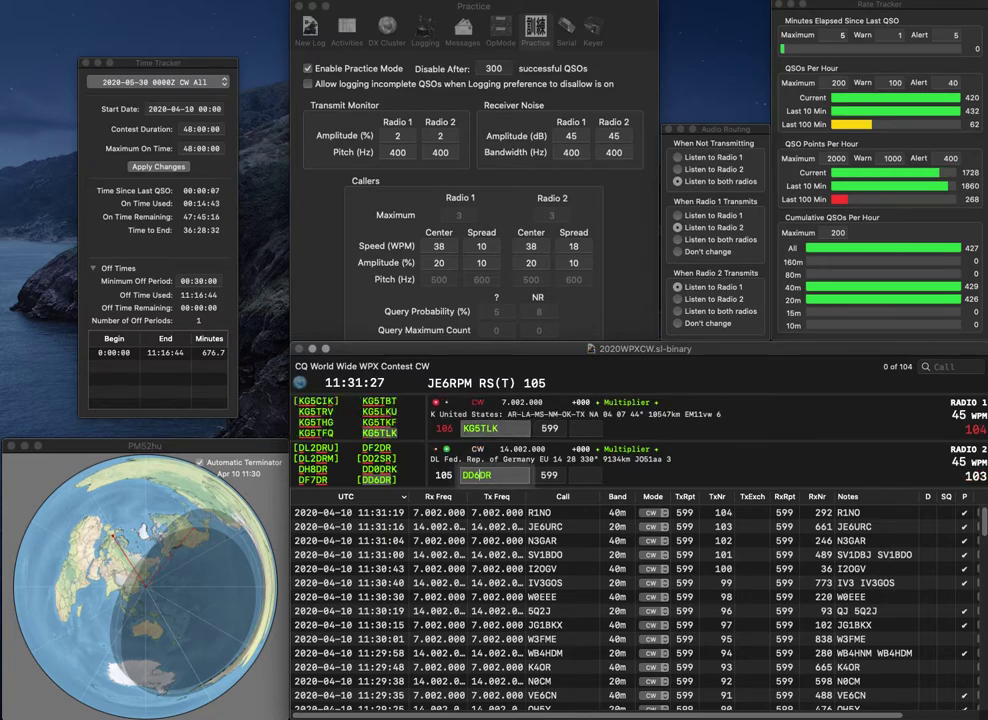
key(Return)
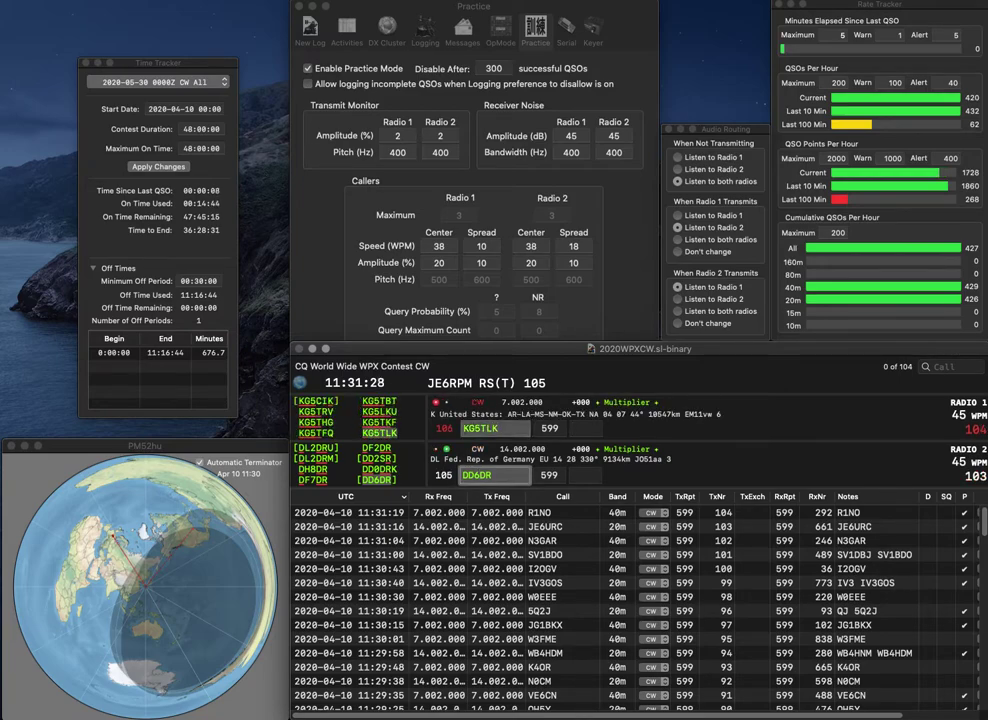
text(402)
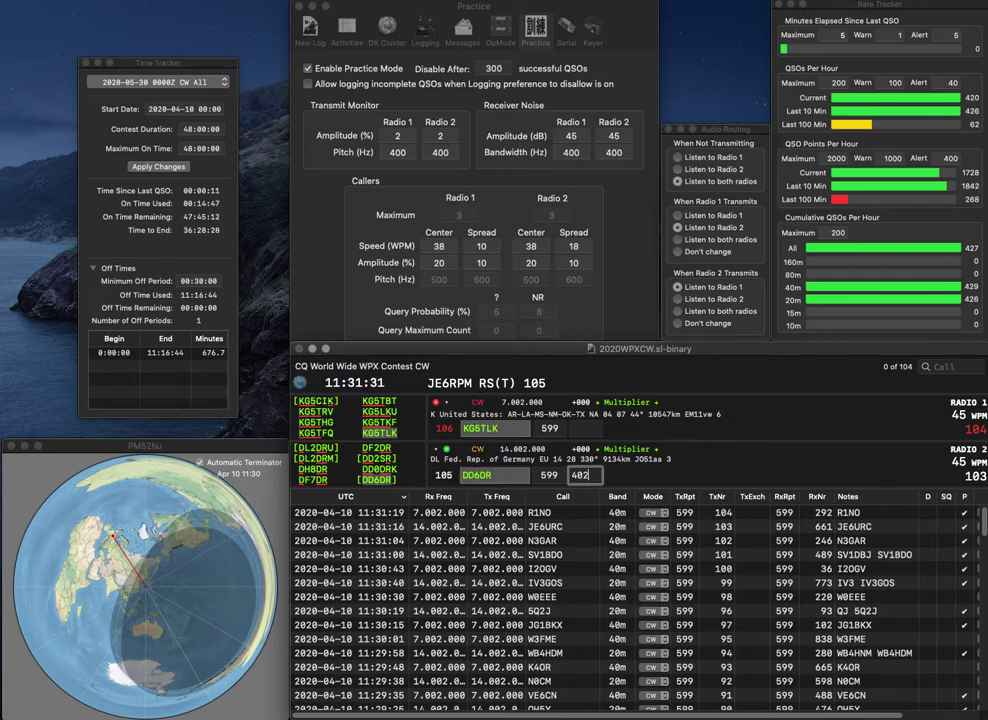
key(Tab)
key(Return)
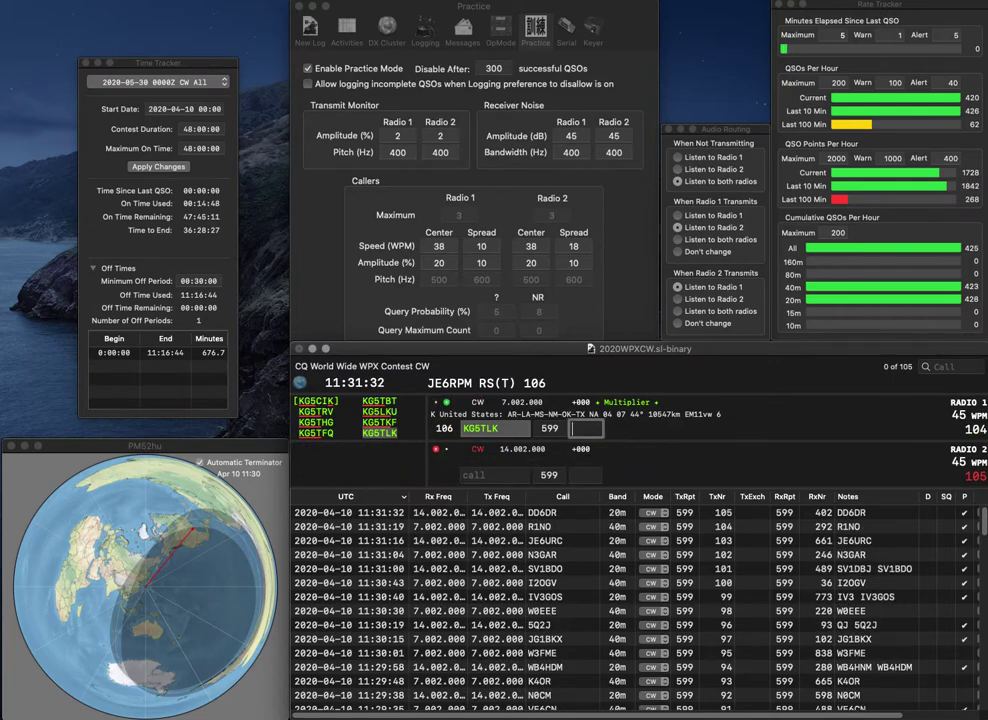
text(360)
key(Return)
Answer the calls 9M4CCB on Radio 2 and N6AB on Radio 1.
text(4)
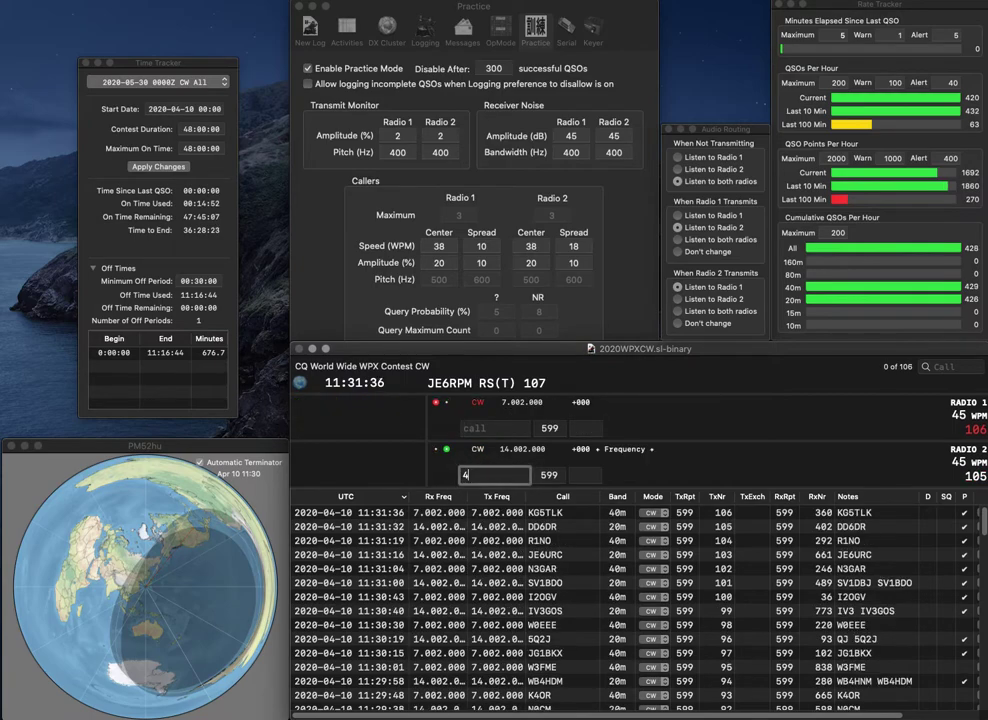
text(CC89M)
key(Return)
text(N6AB)
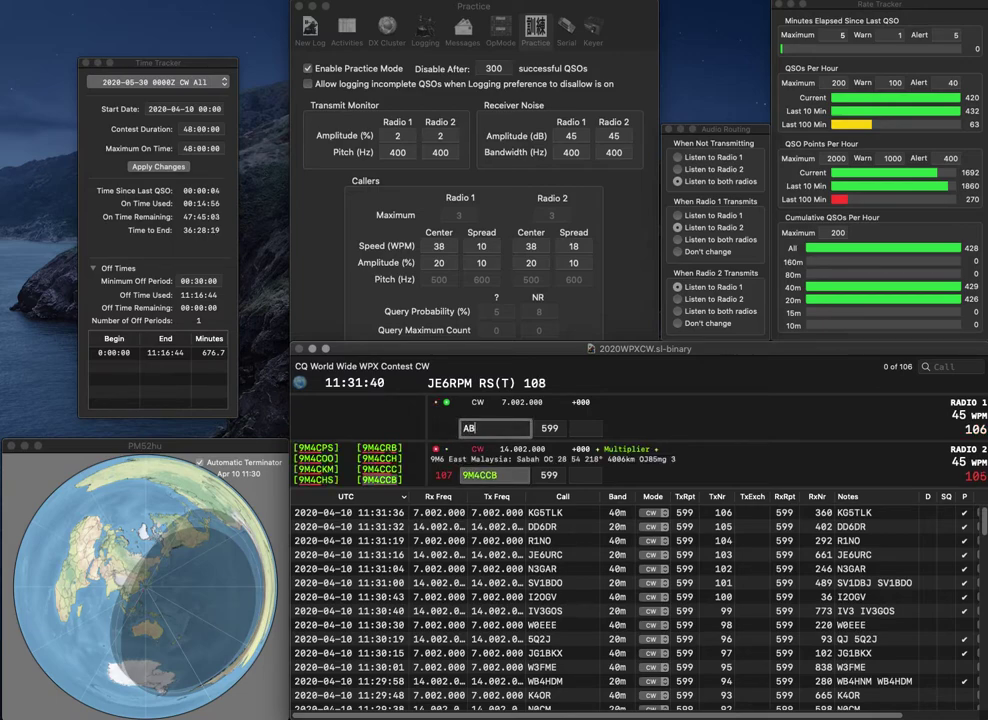
key(space)
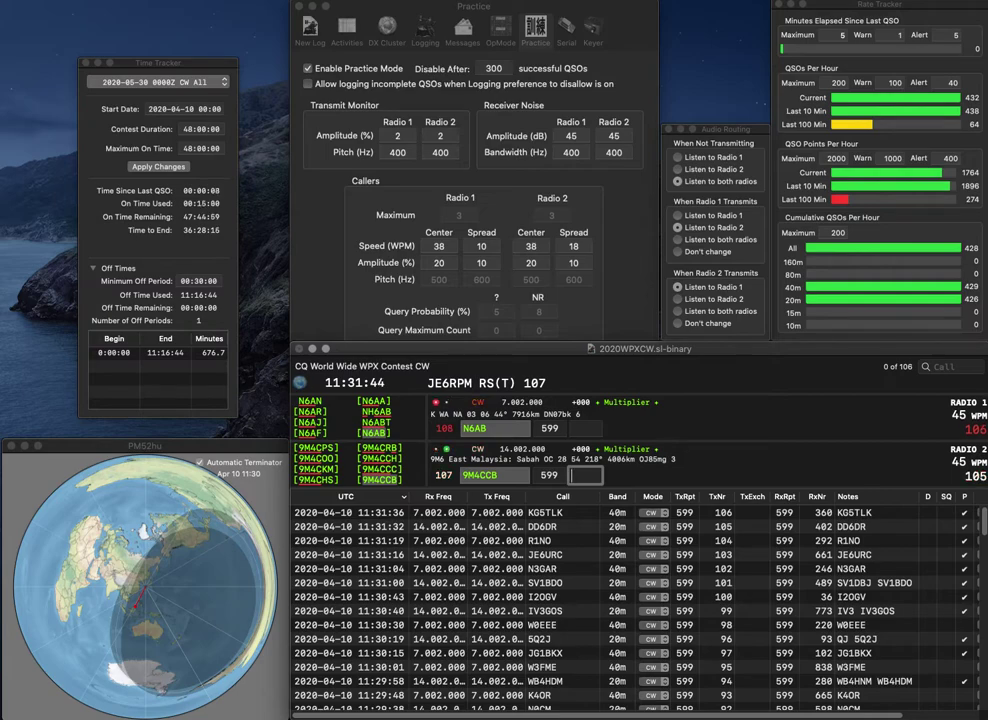
key(space)
key(Home)
key(Delete)
key(Delete)
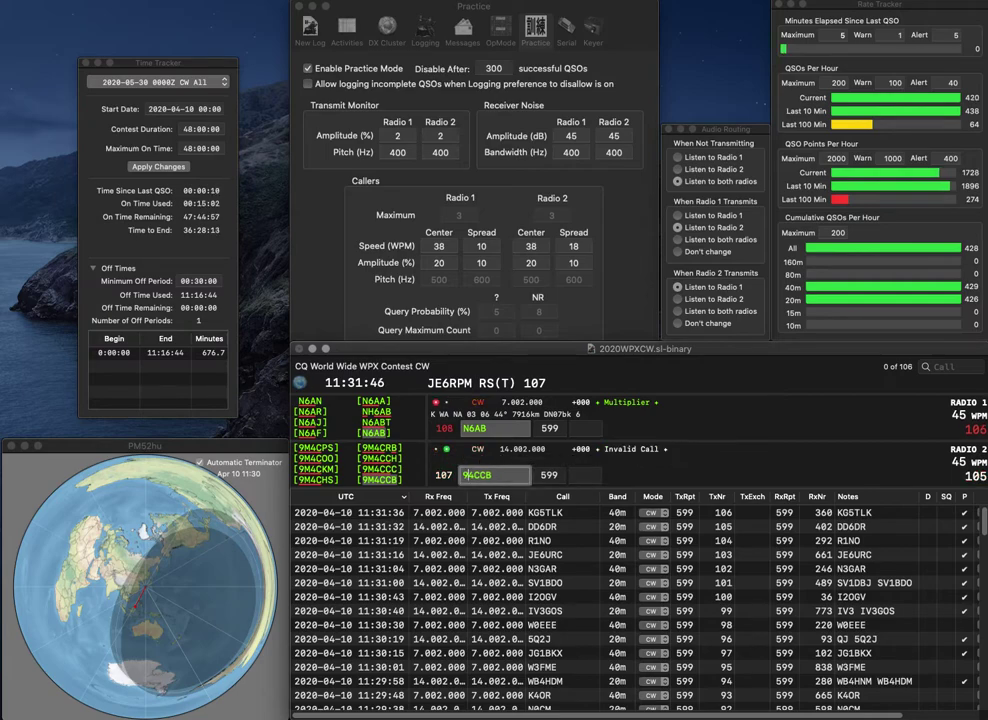
text(KN4)
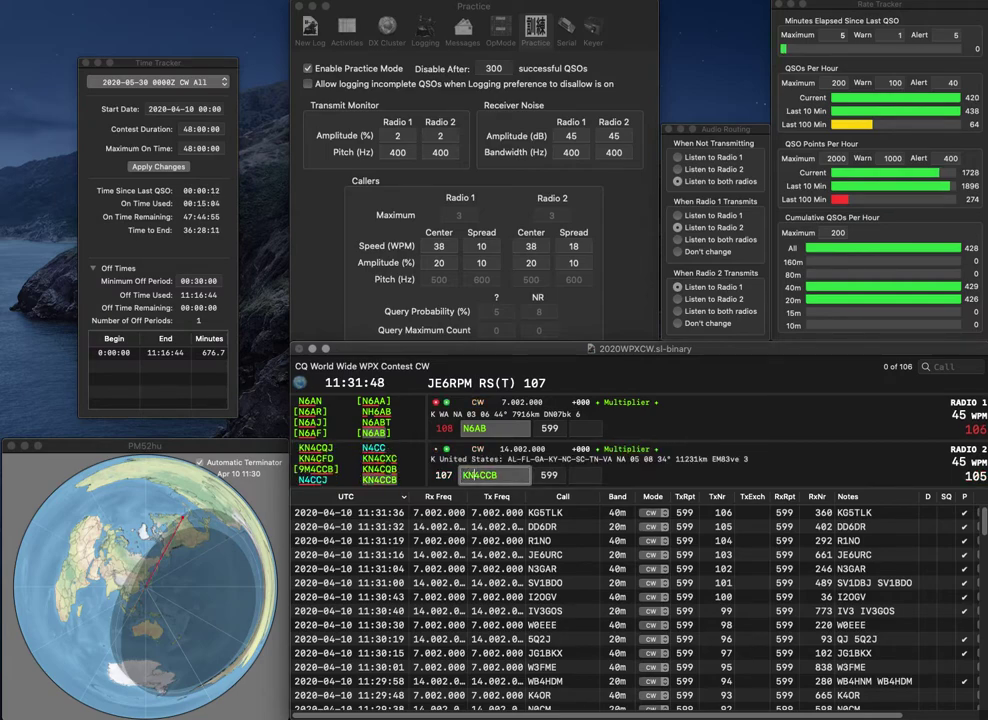
key(BackSpace)
key(Tab)
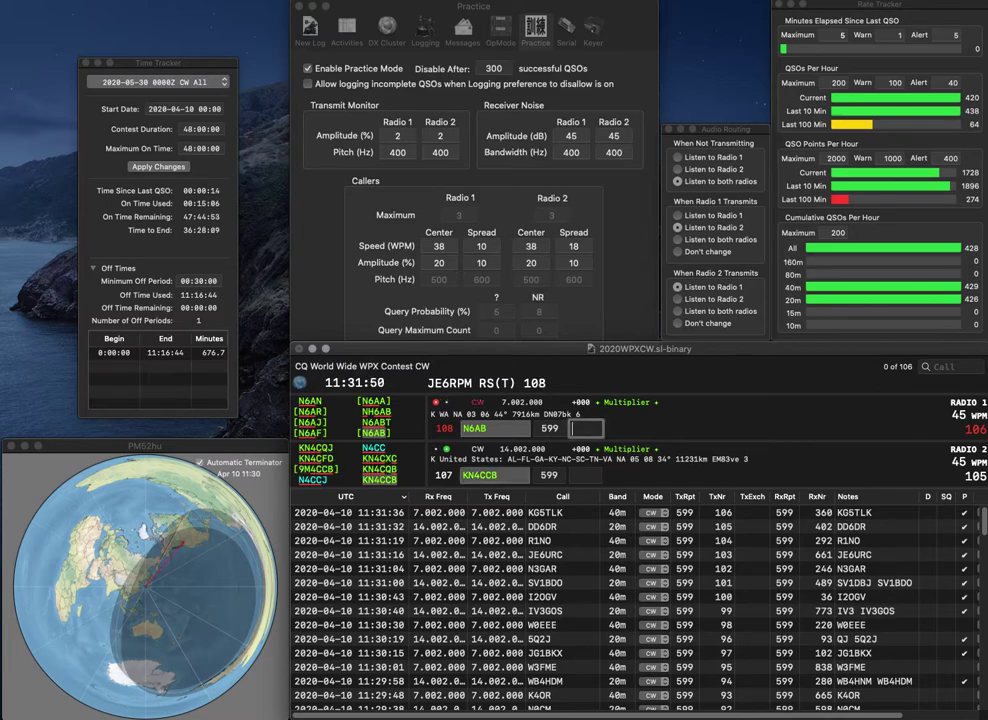
key(Tab)
key(Return)
key(Tab)
text(234)
key(Return)
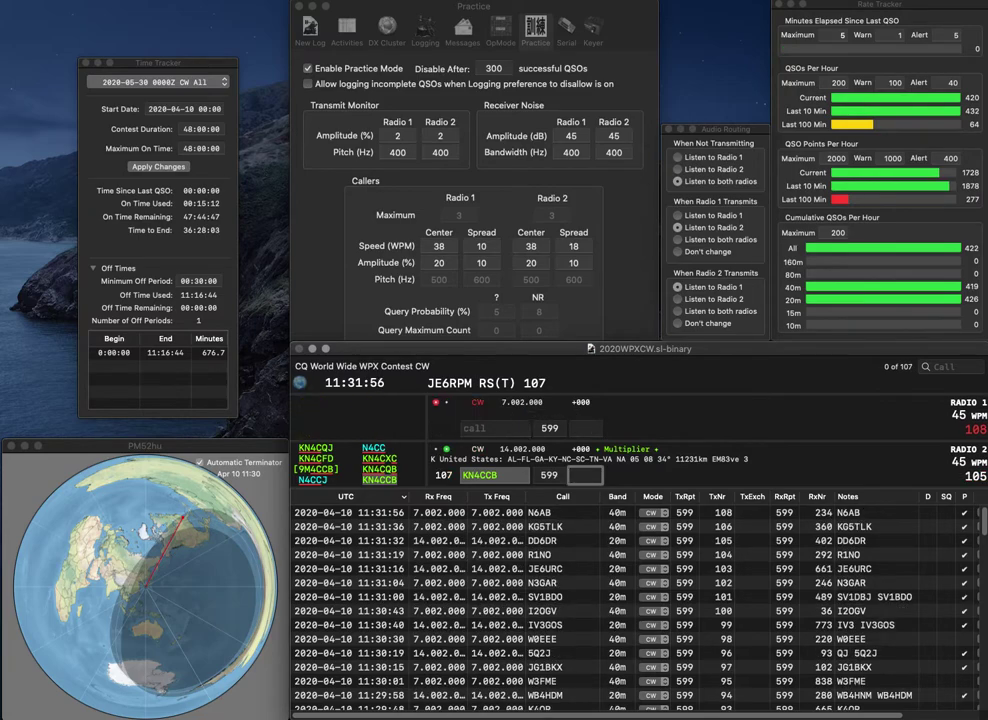
text(498)
key(Return)
Answer the calls K4GOP on Radio 1 and M0TAZ on Radio 2.
text(K4GOP)
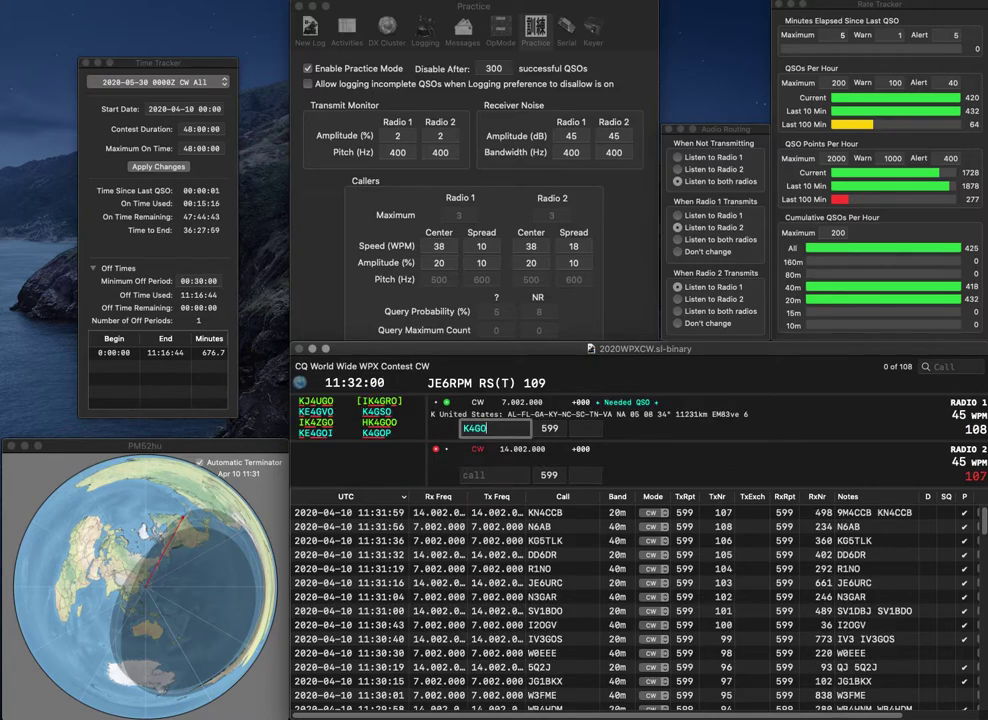
key(Return)
text(M0TAZ)
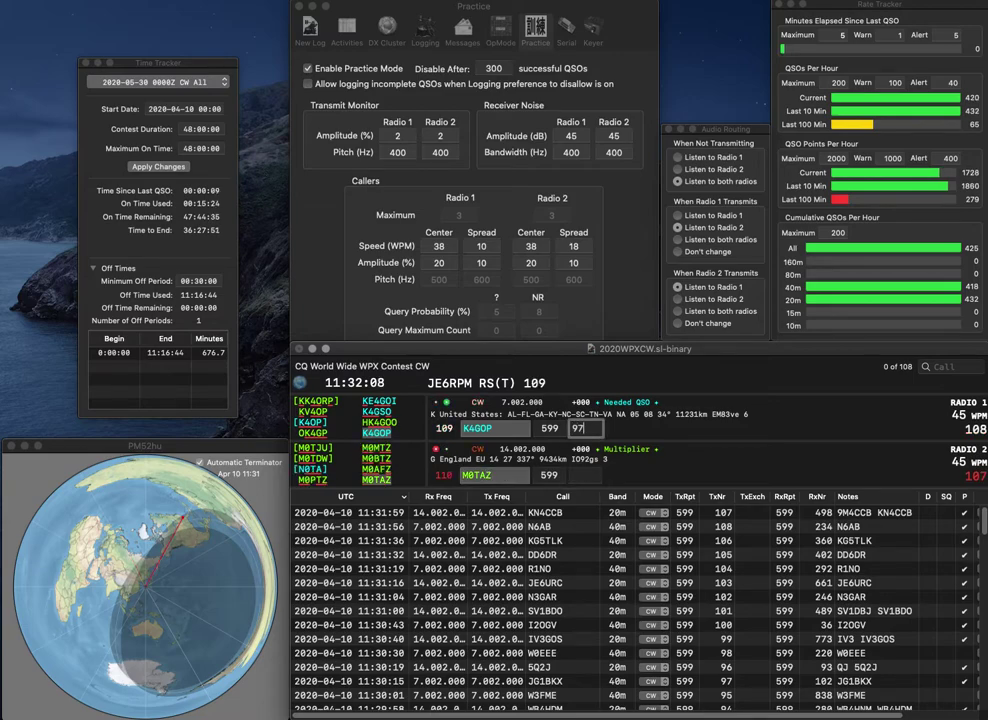
Log K4GOP on Radio 1 with received number 973 and M0TAZ on Radio 2 with received number 653.
key(Return)
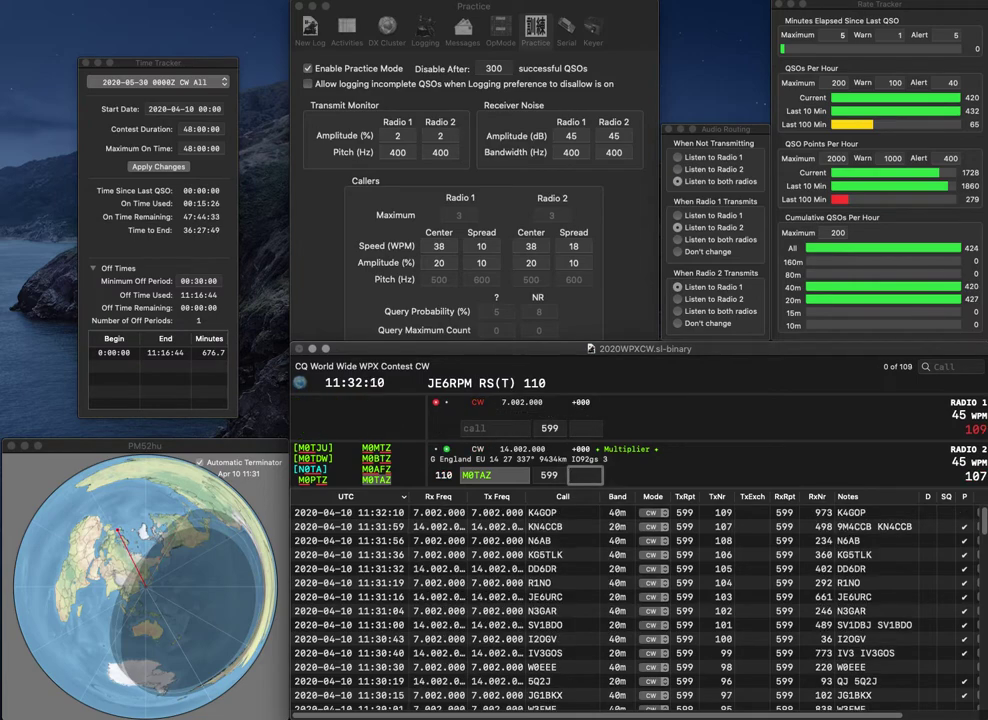
text(656)
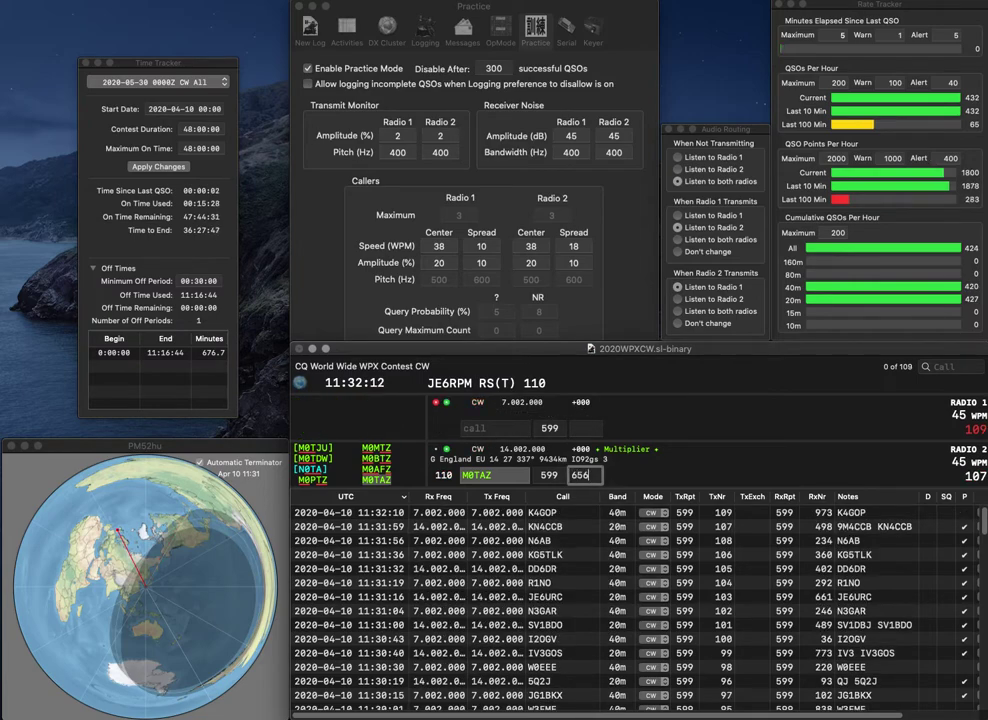
key(BackSpace)
text(3)
key(Return)
Enter the next caller's call sign, starting with AK, on Radio 1.
text(AKH)
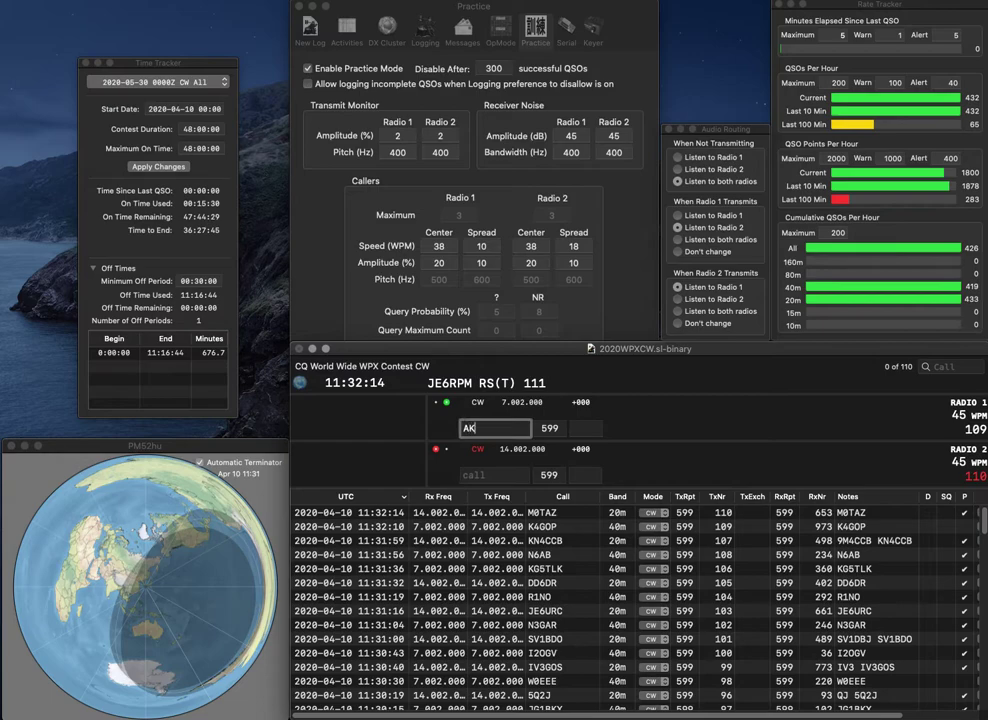
key(super+Left)
text(F4AKH)
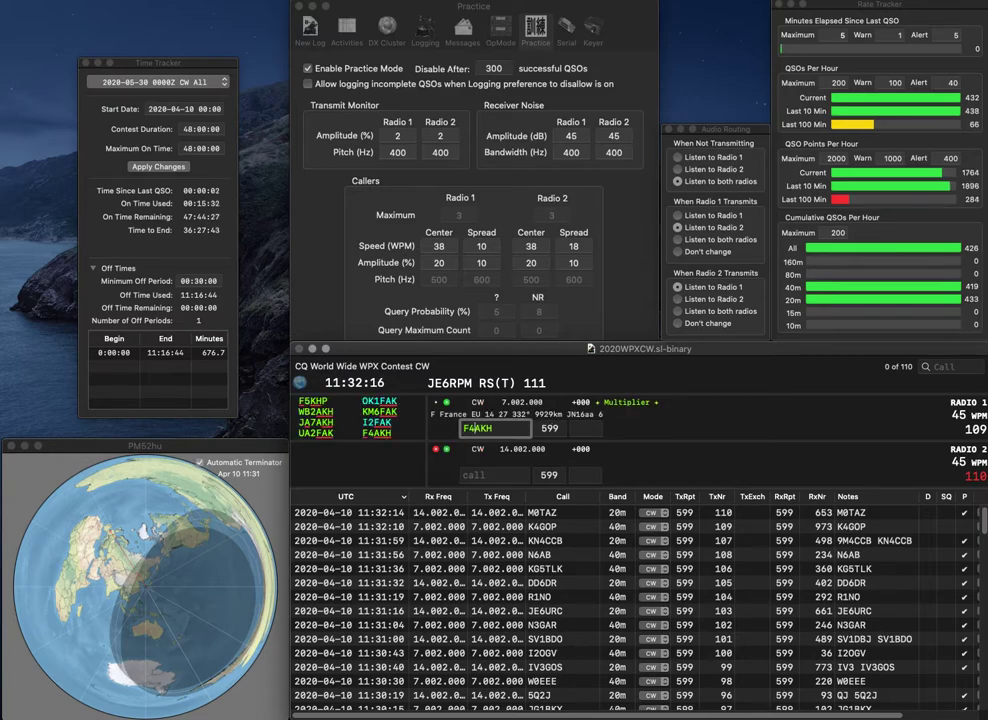
key(Return)
text(M3XYP)
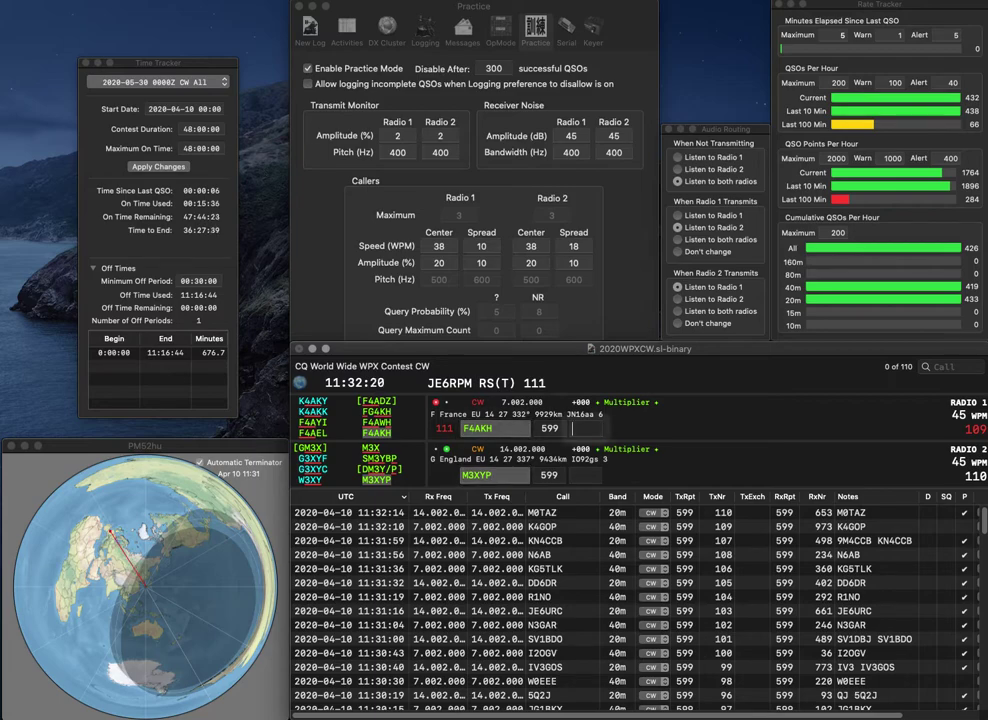
key(Return)
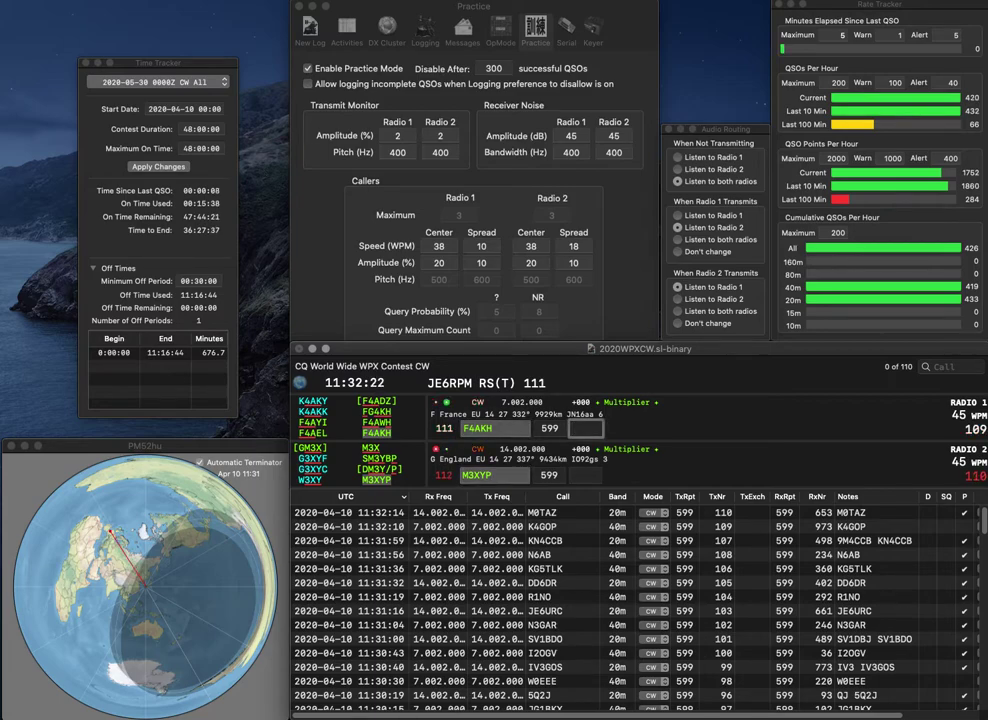
text(416)
key(Return)
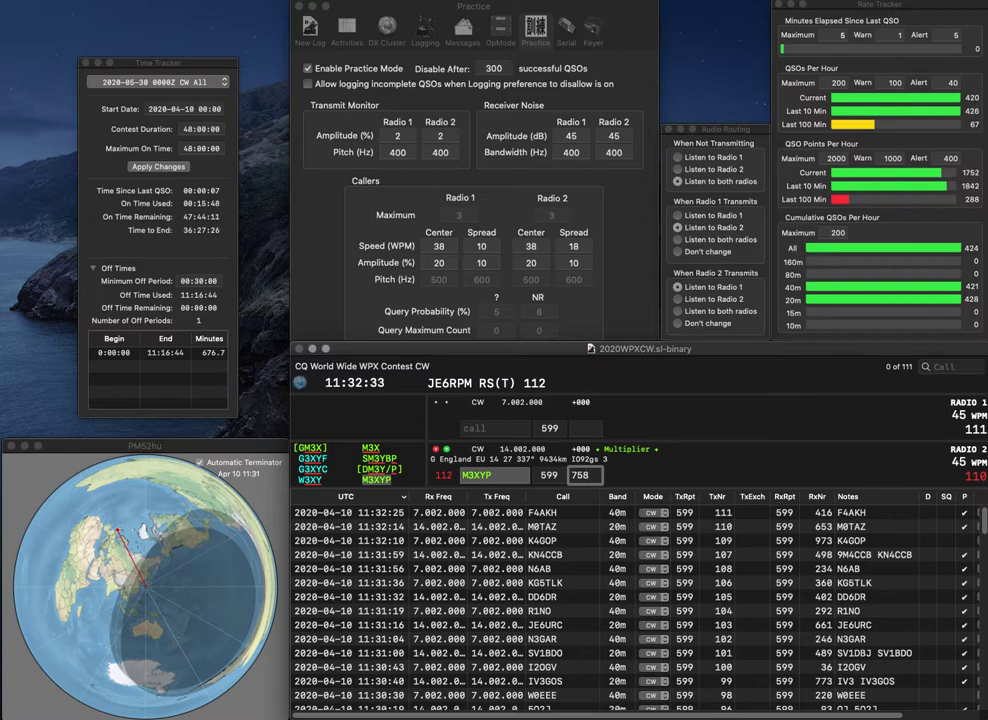
text(9)
key(Return)
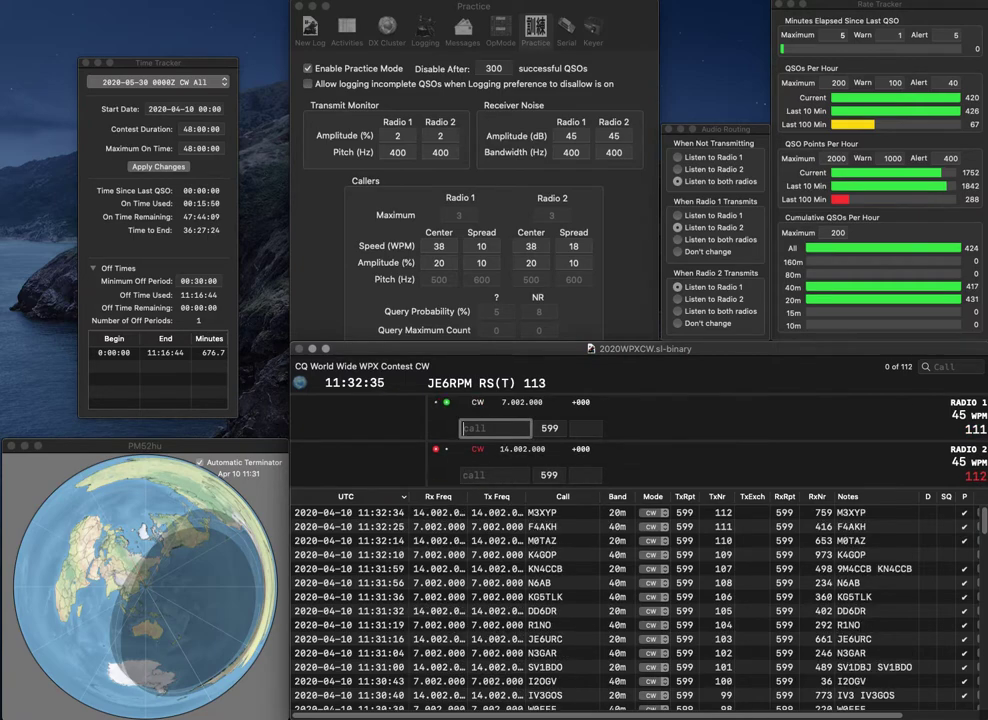
Enter the call WD5ABC on Radio 1 and send its exchange.
text(WD5A)
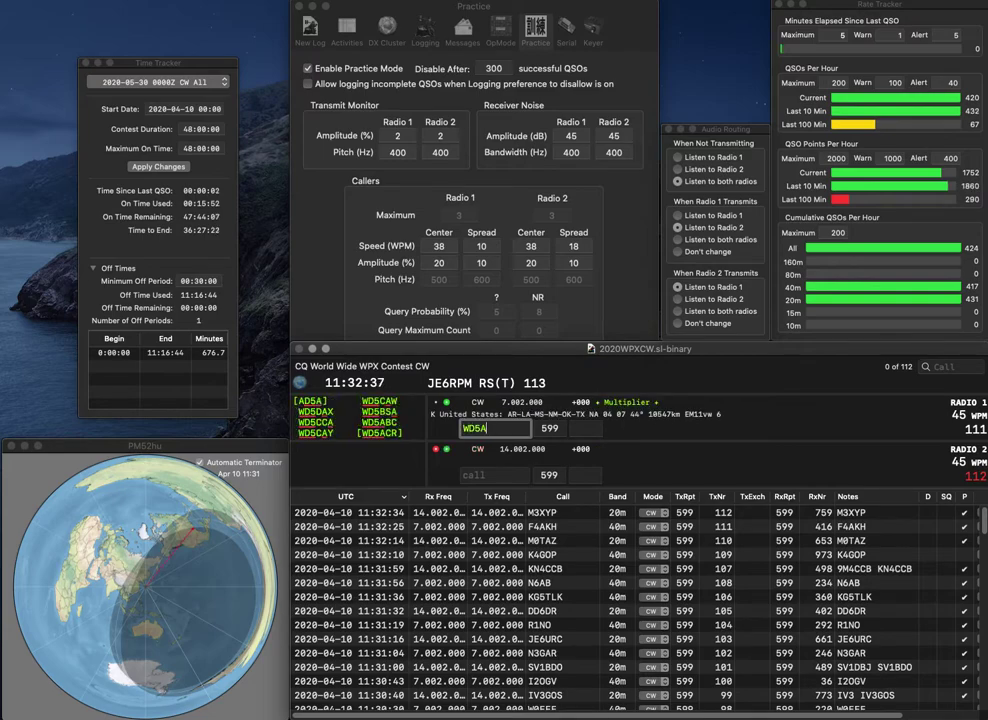
text(BC)
key(Return)
text(5F)
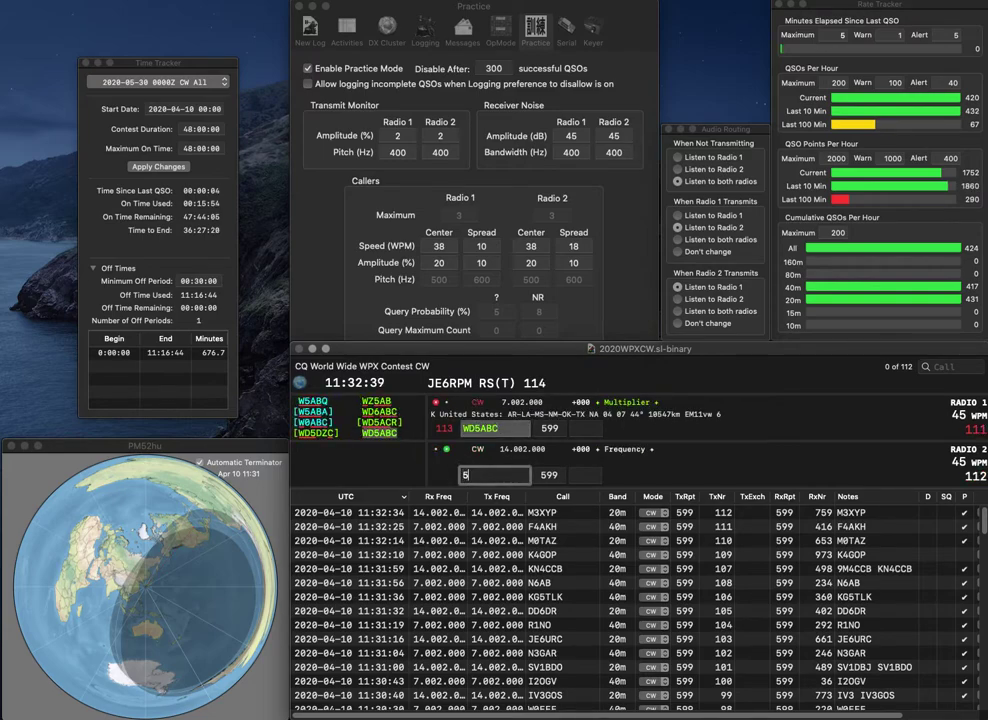
key(BackSpace)
text(TF)
key(Left)
key(Left)
key(Left)
text(K)
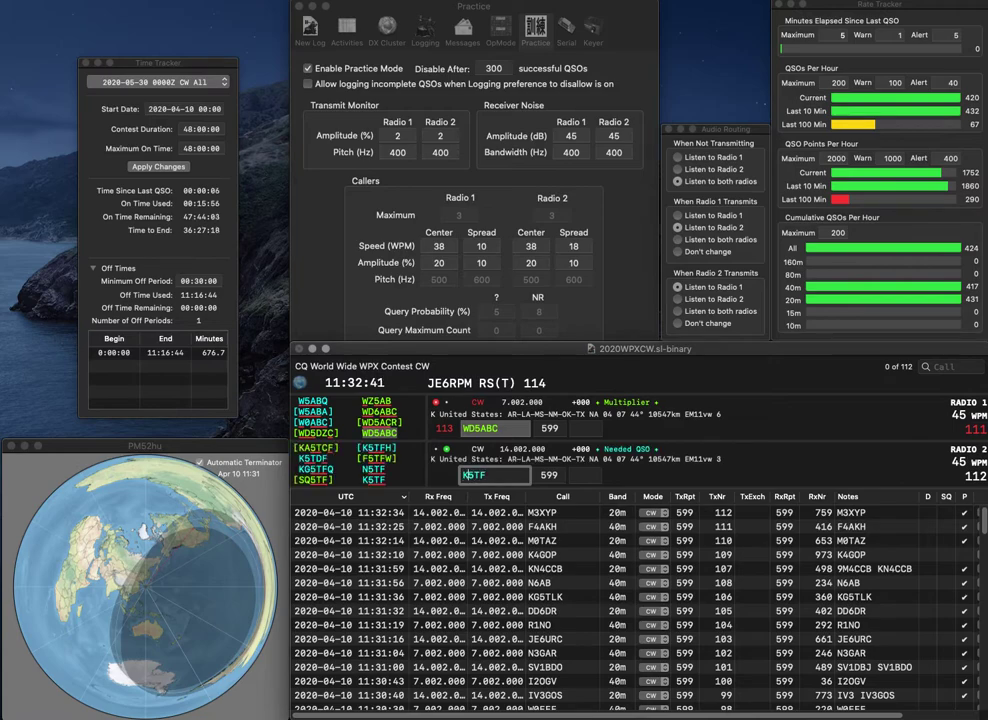
key(Up)
key(Return)
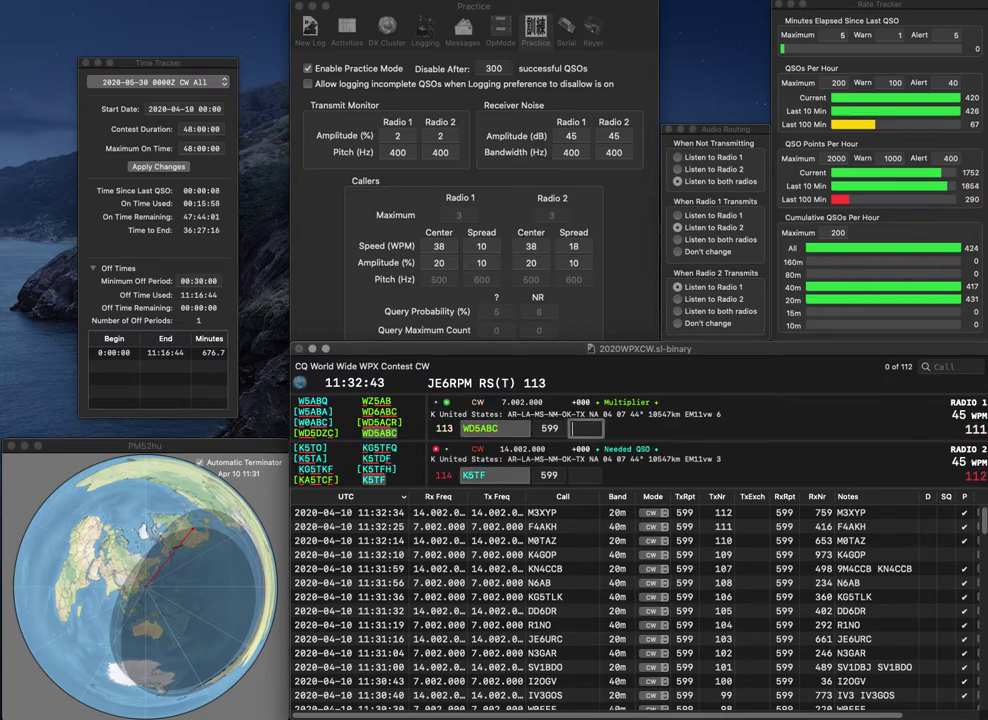
text(284)
key(Return)
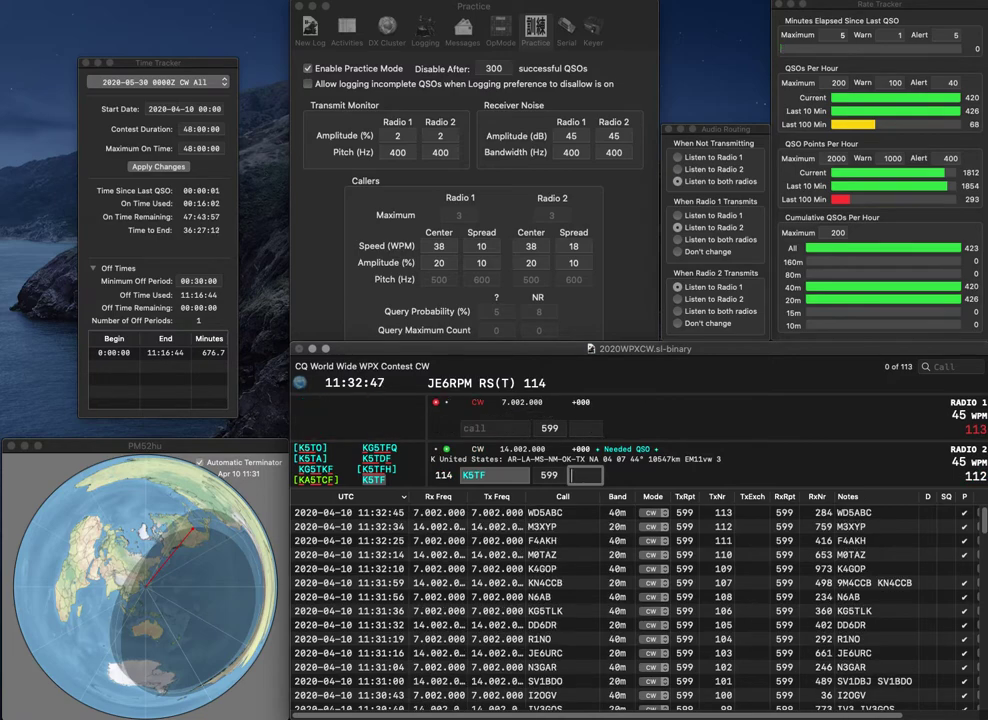
text(332)
key(Return)
text(3IE)
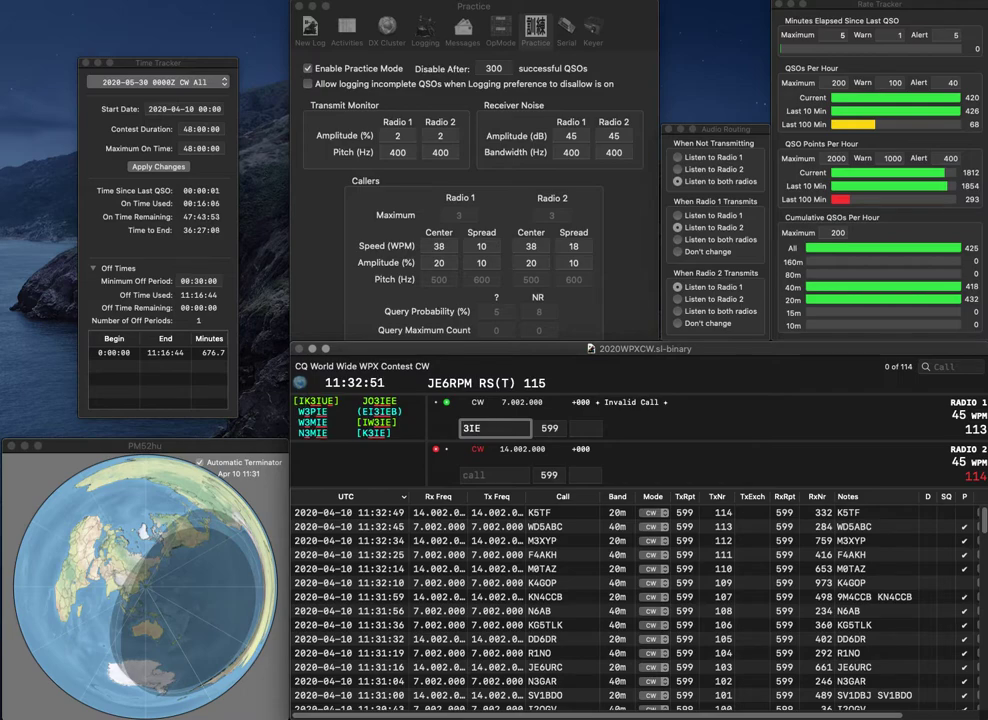
key(Return)
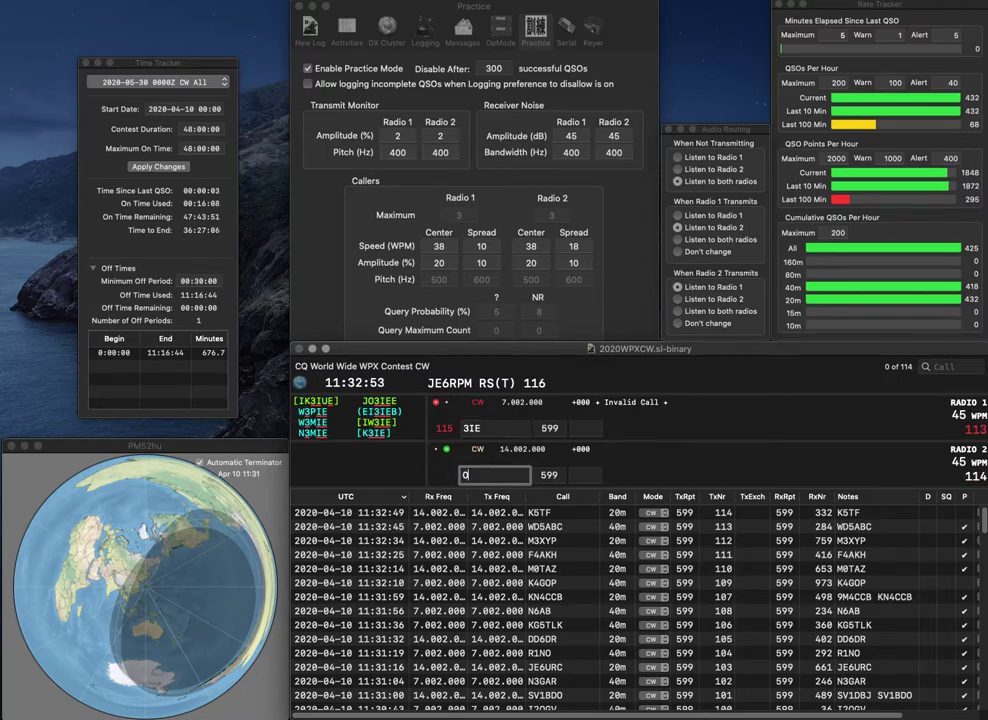
text(ON4LDU)
key(Return)
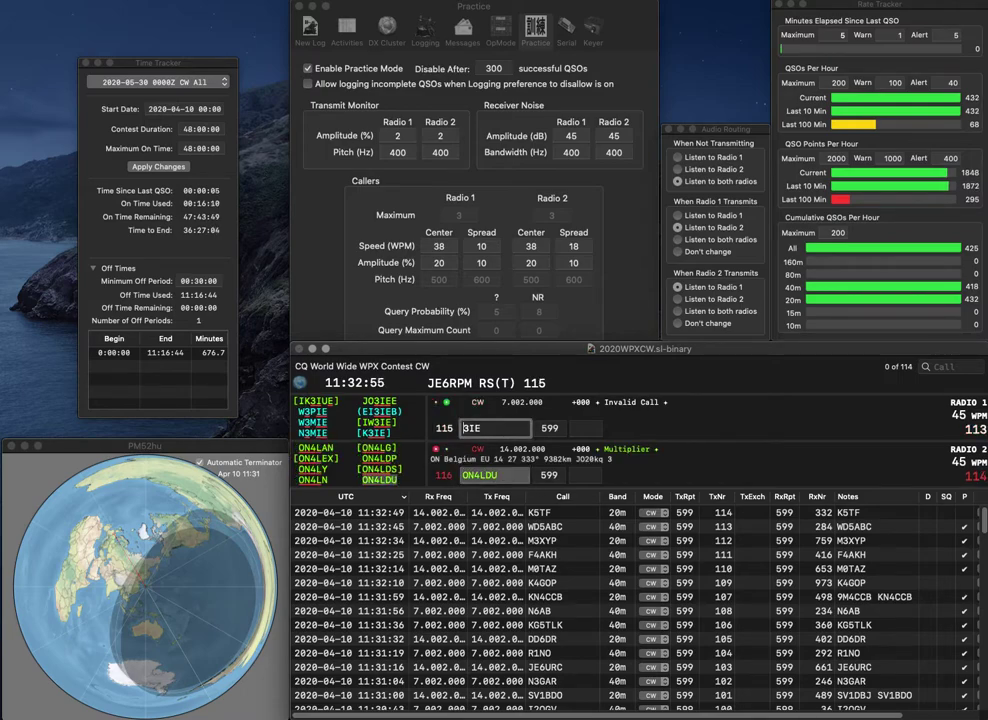
text(IW)
key(space)
key(Return)
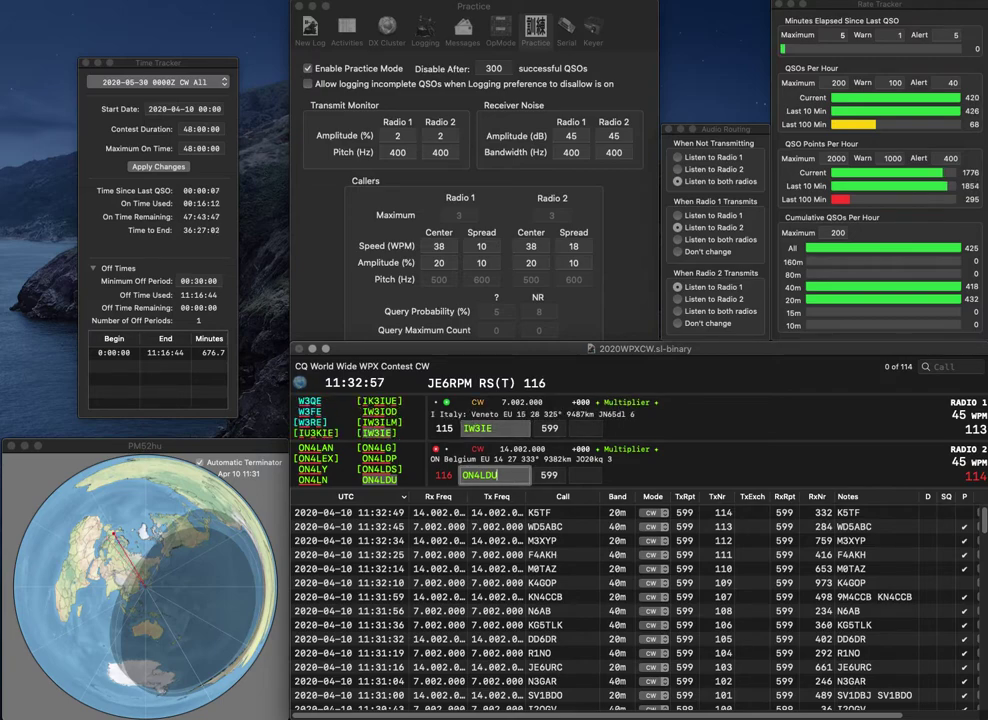
key(space)
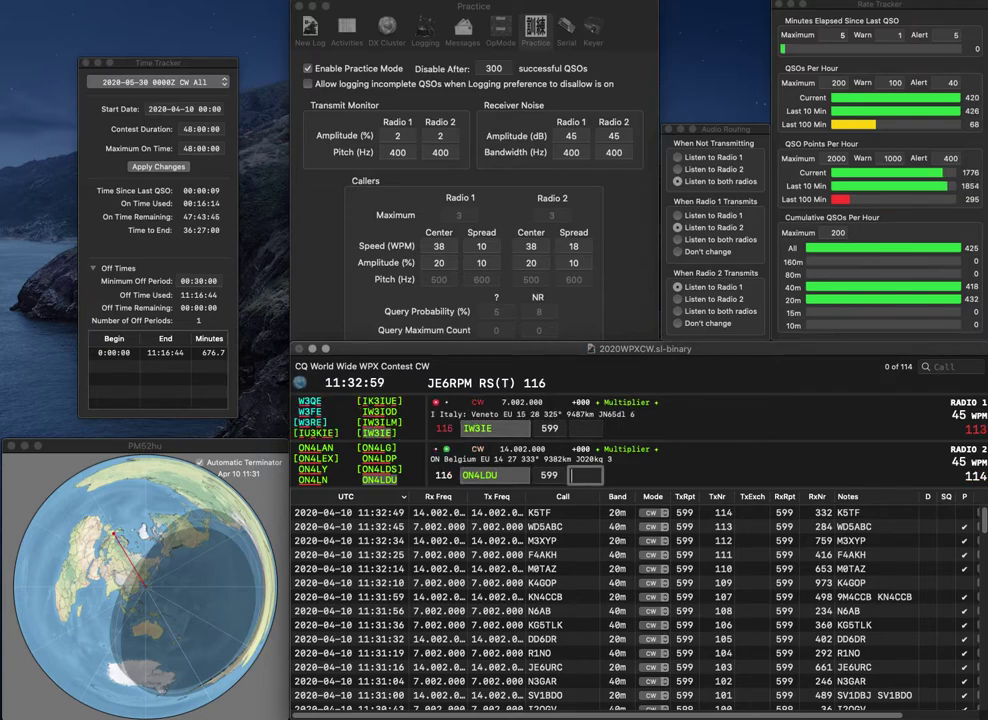
text(755)
key(Return)
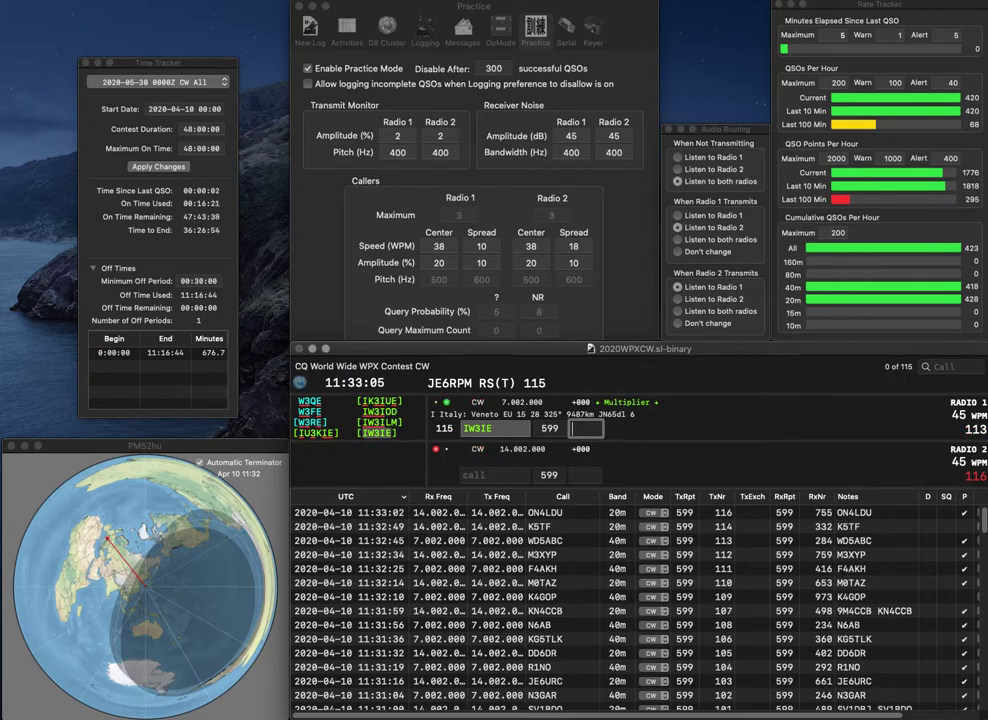
text(443)
key(Return)
text(WC0G)
key(Return)
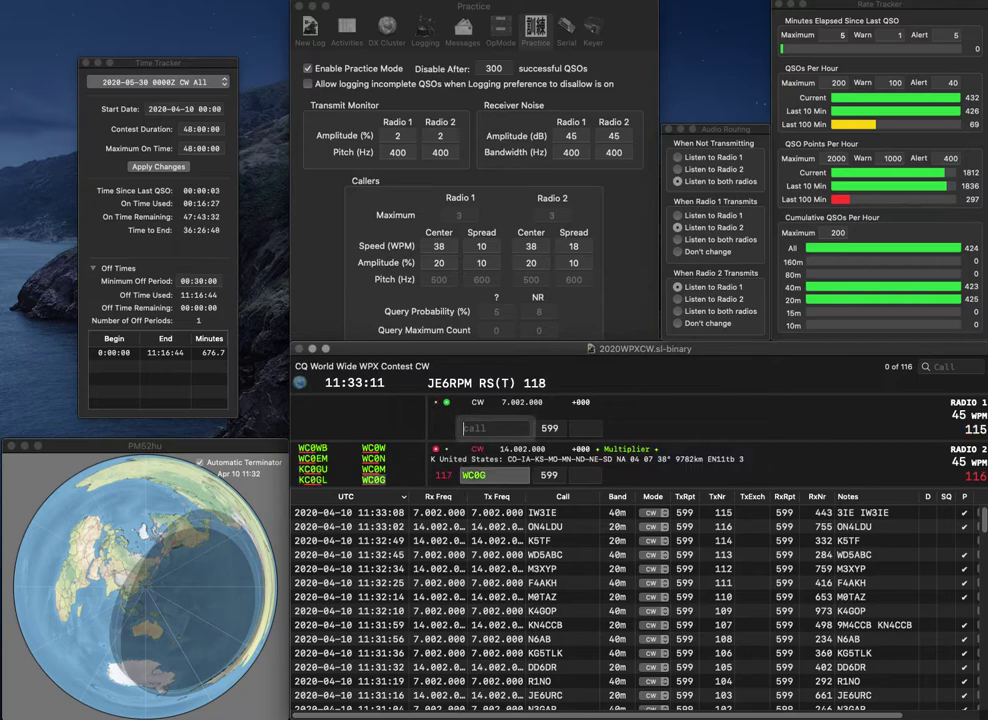
text(AB7HP)
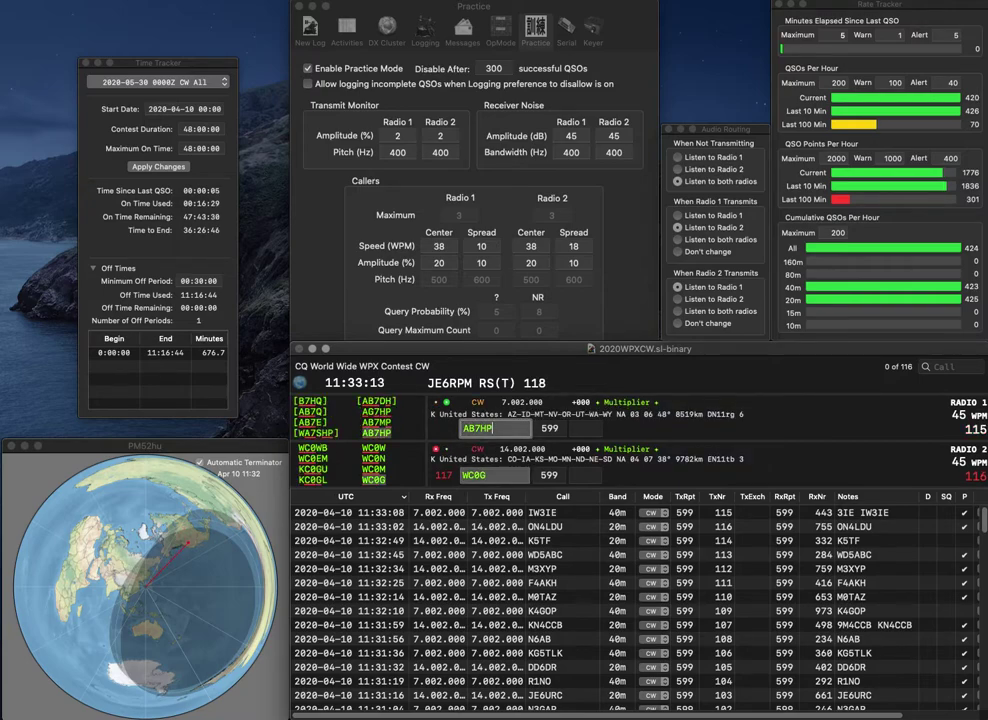
key(Return)
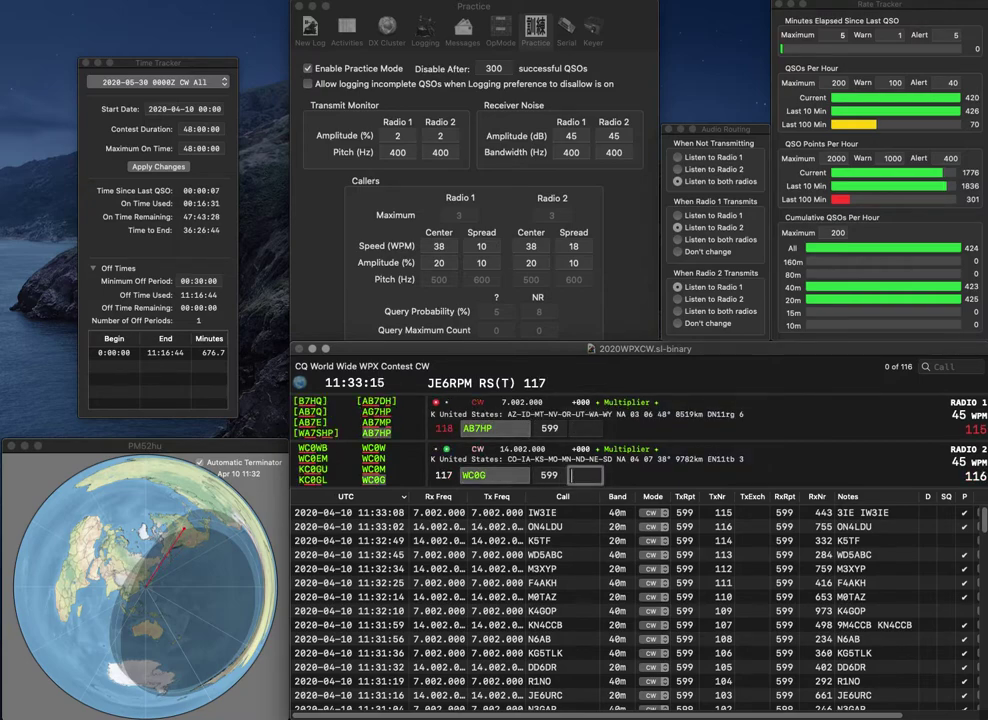
text(282)
key(Return)
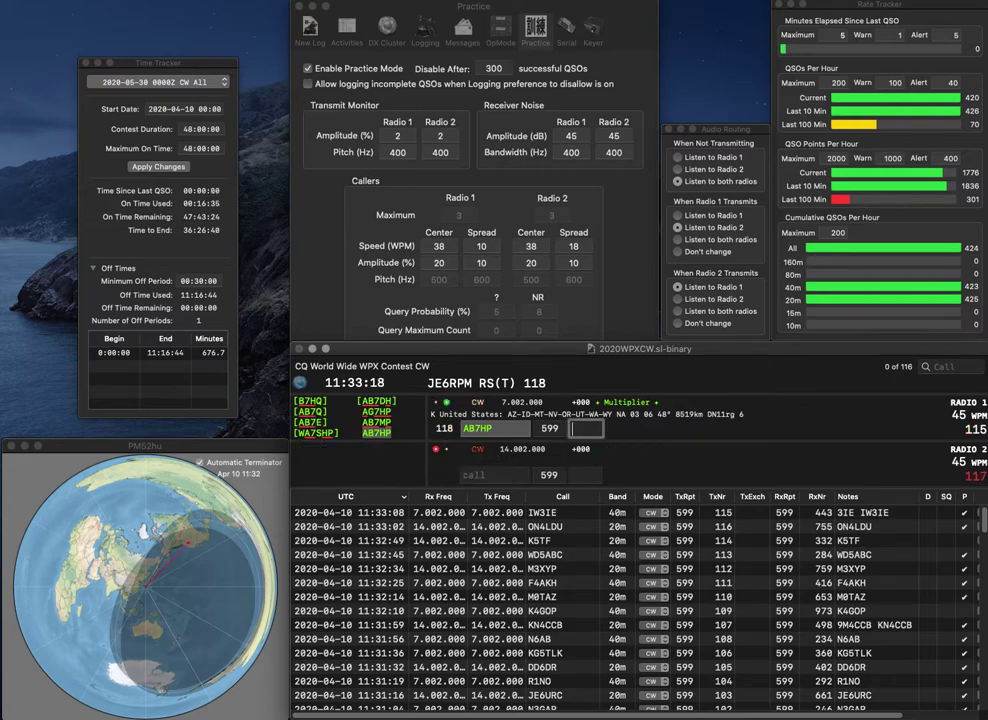
text(49)
text(3)
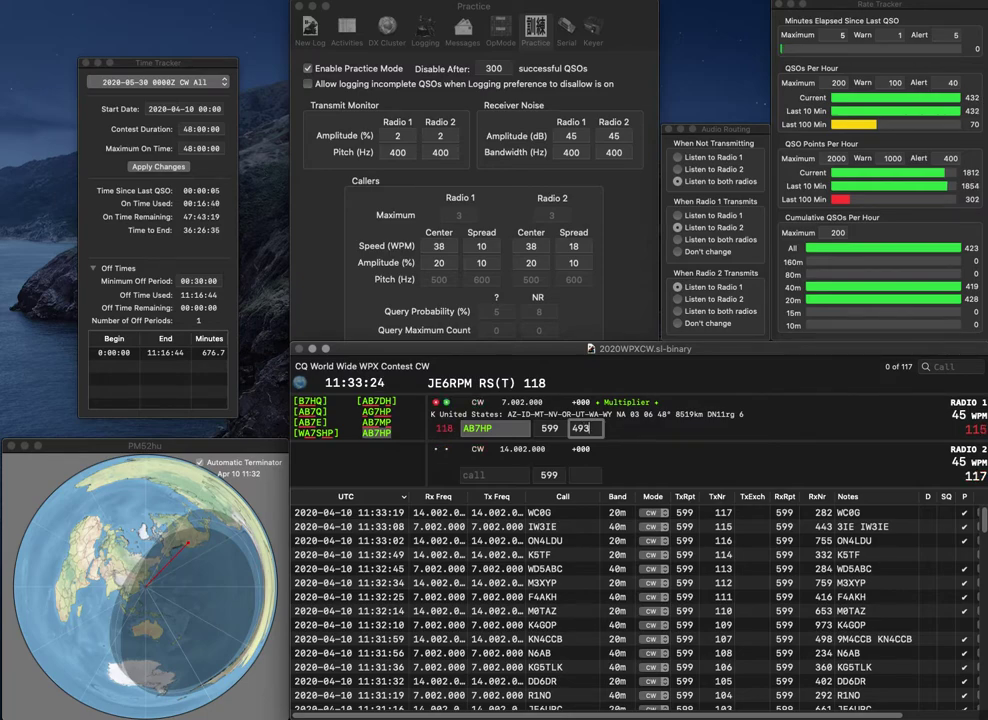
key(Return)
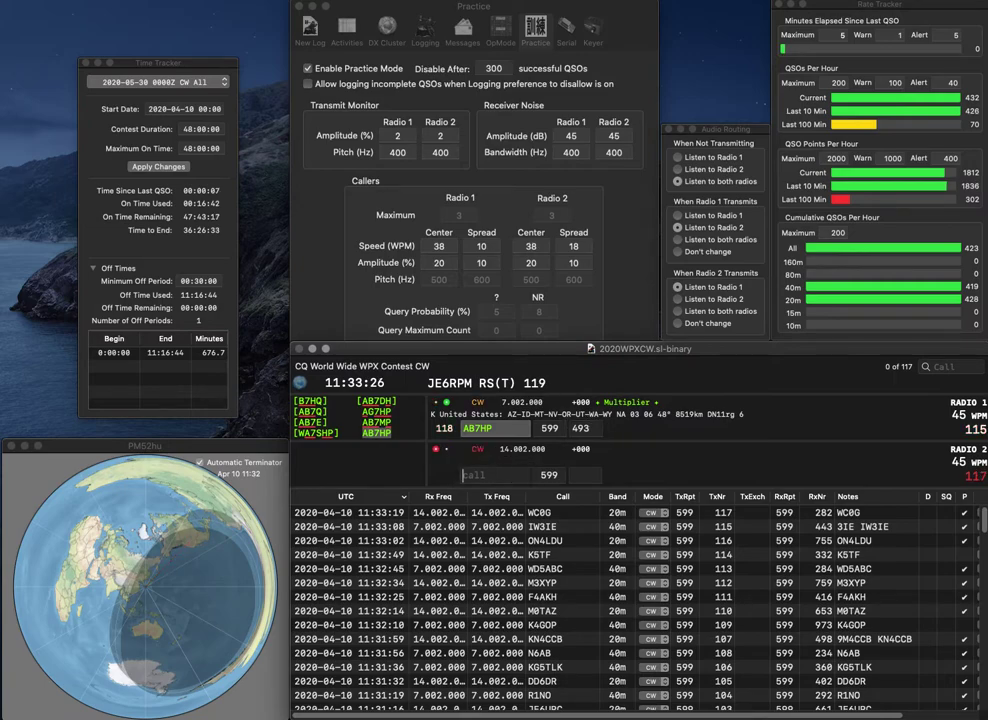
text(M0)
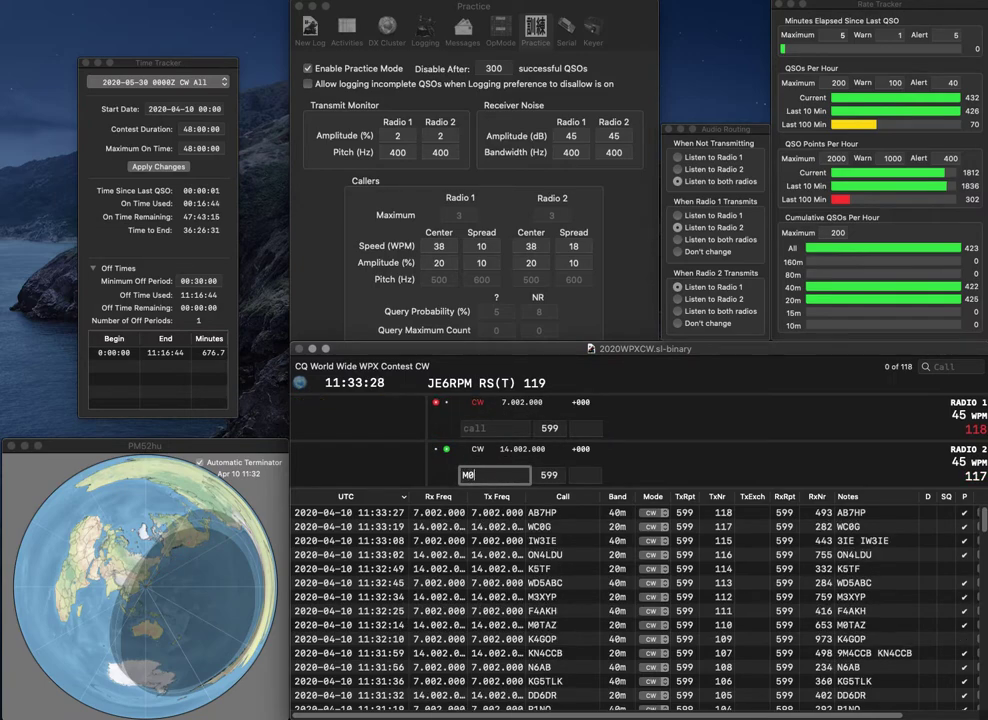
text(DCA)
key(Return)
text(DL5OAB)
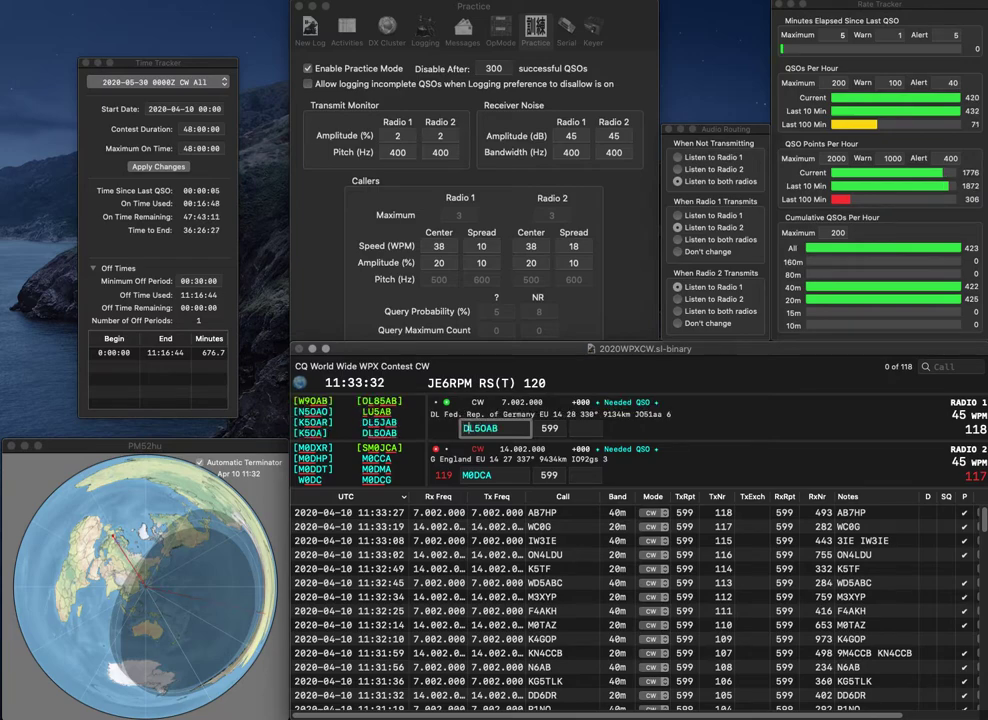
key(Return)
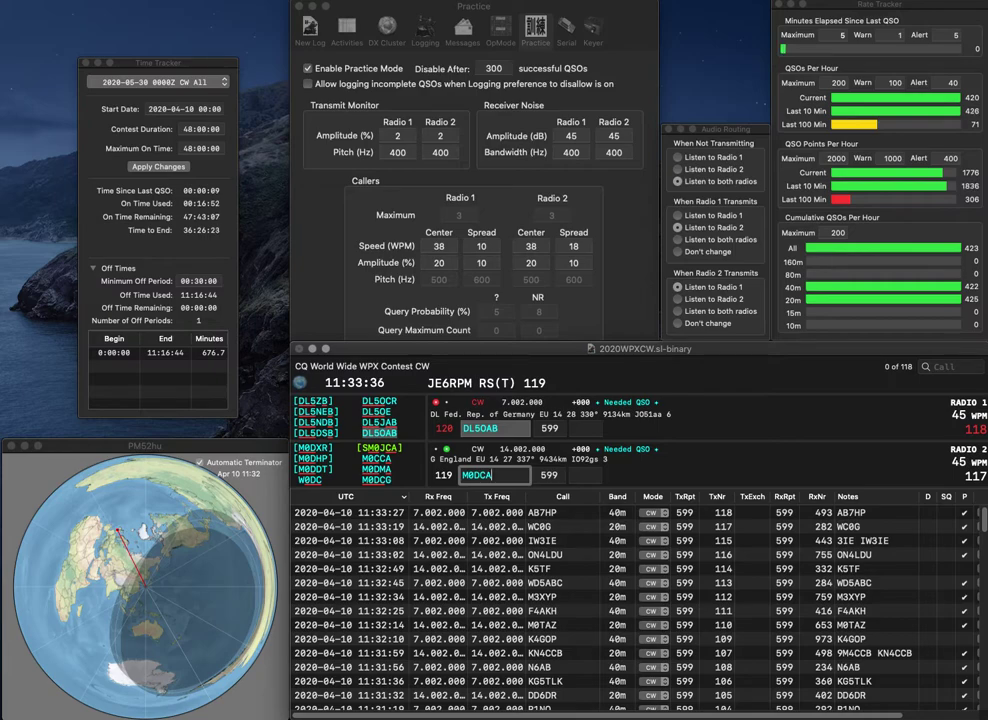
key(BackSpace)
key(BackSpace)
text(YI)
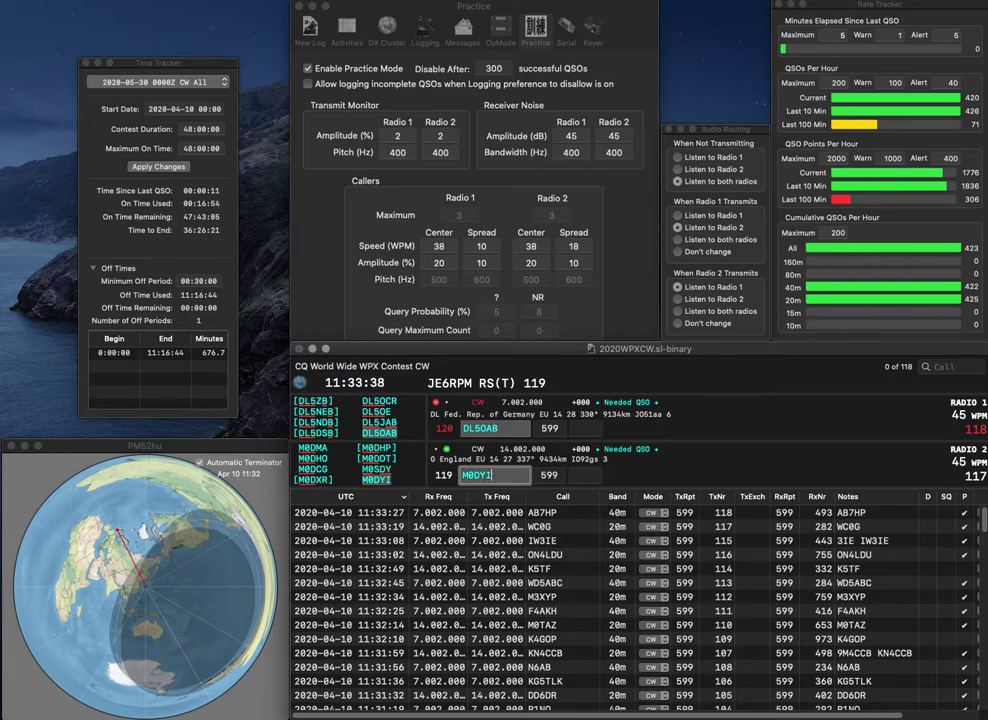
key(Return)
text(35)
key(Return)
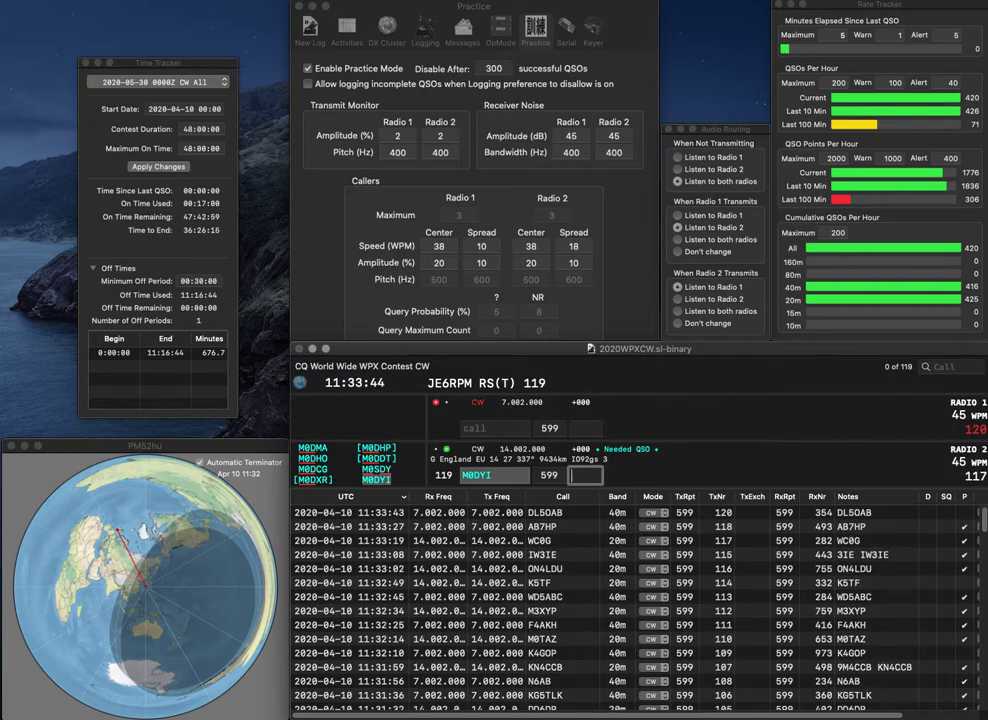
text(315)
key(Return)
Answer the call W2ACY on Radio 1 and the partial call WJR on Radio 2.
text(W2ACY)
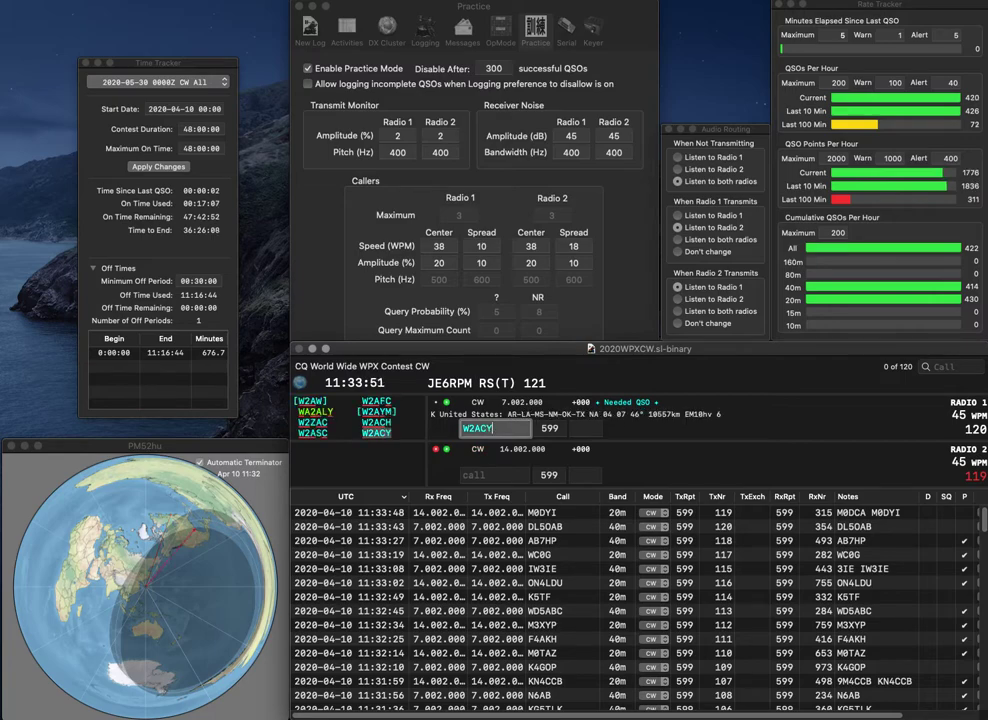
key(Return)
text(RW)
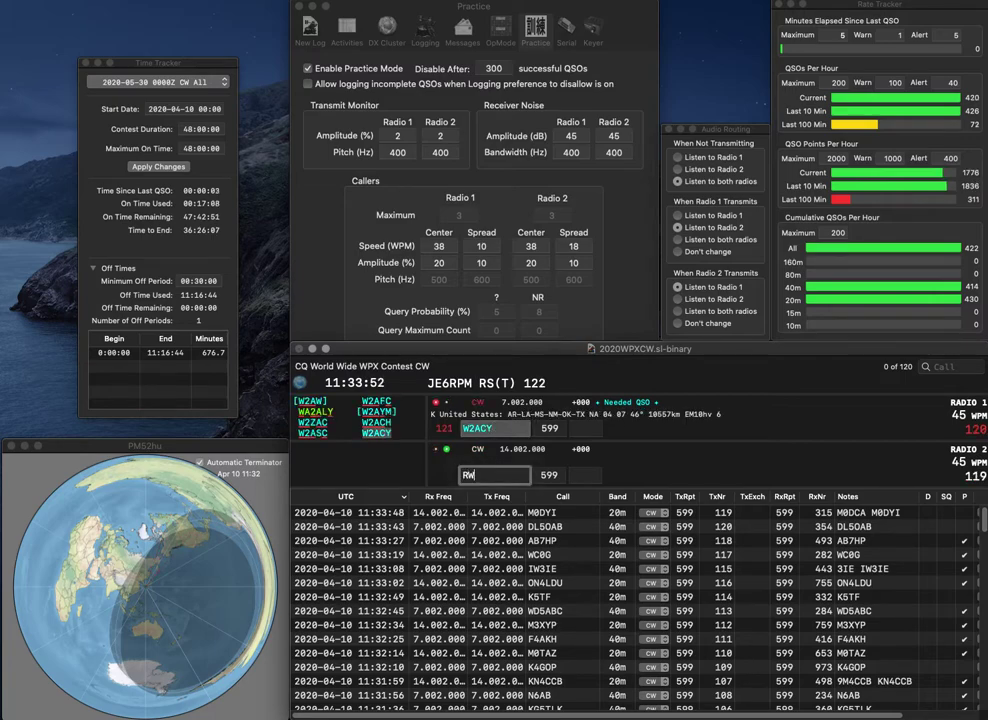
text(JR)
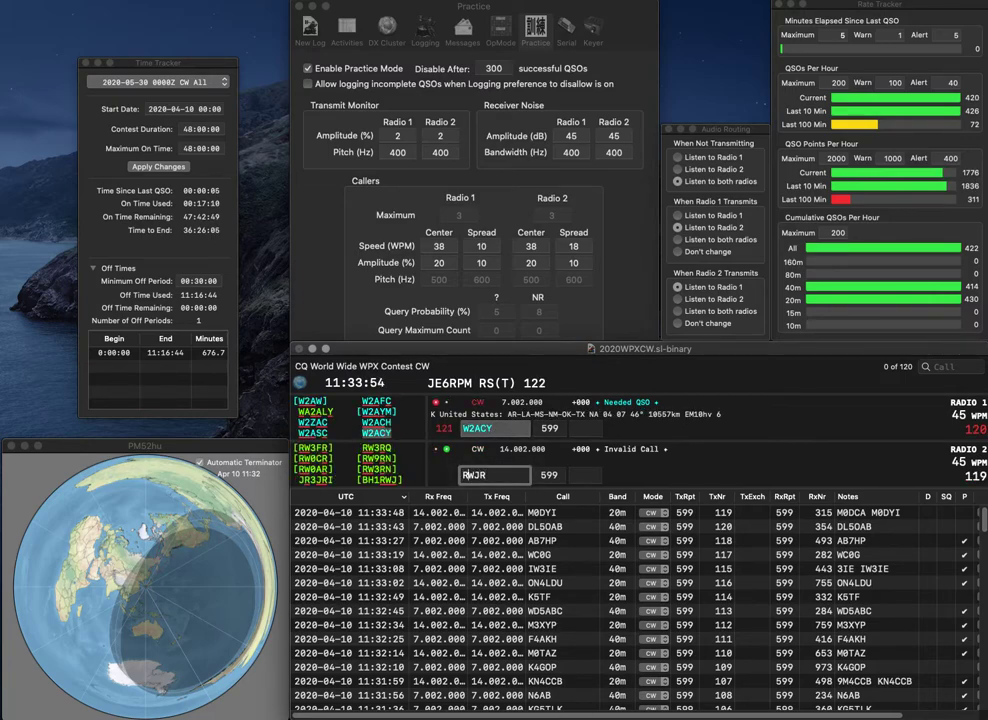
click(465, 475)
key(BackSpace)
key(Return)
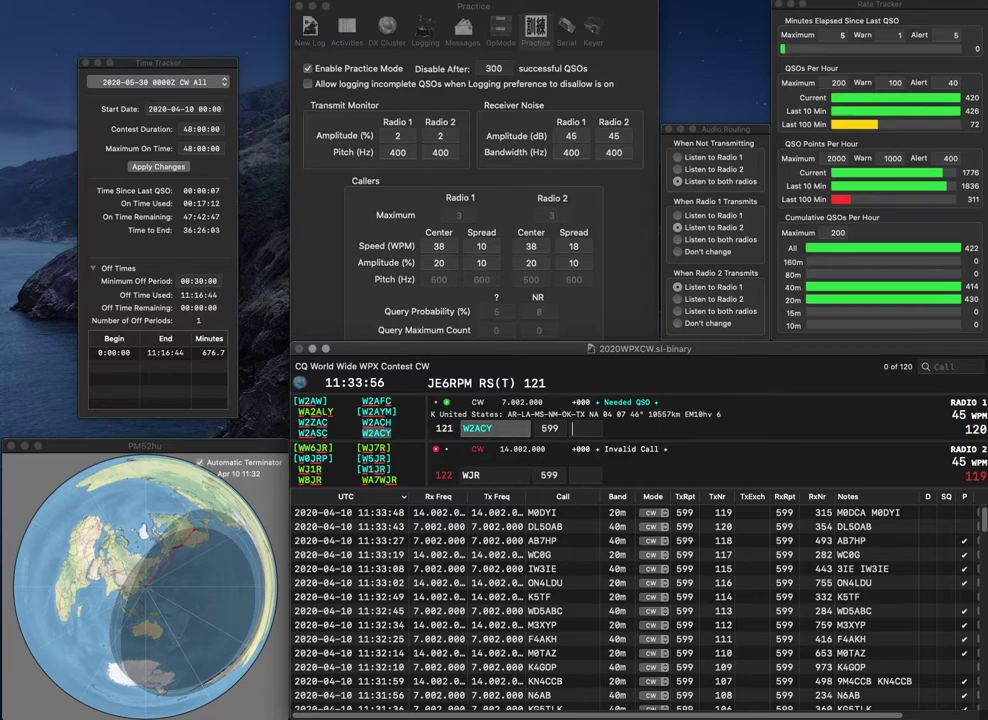
text(416)
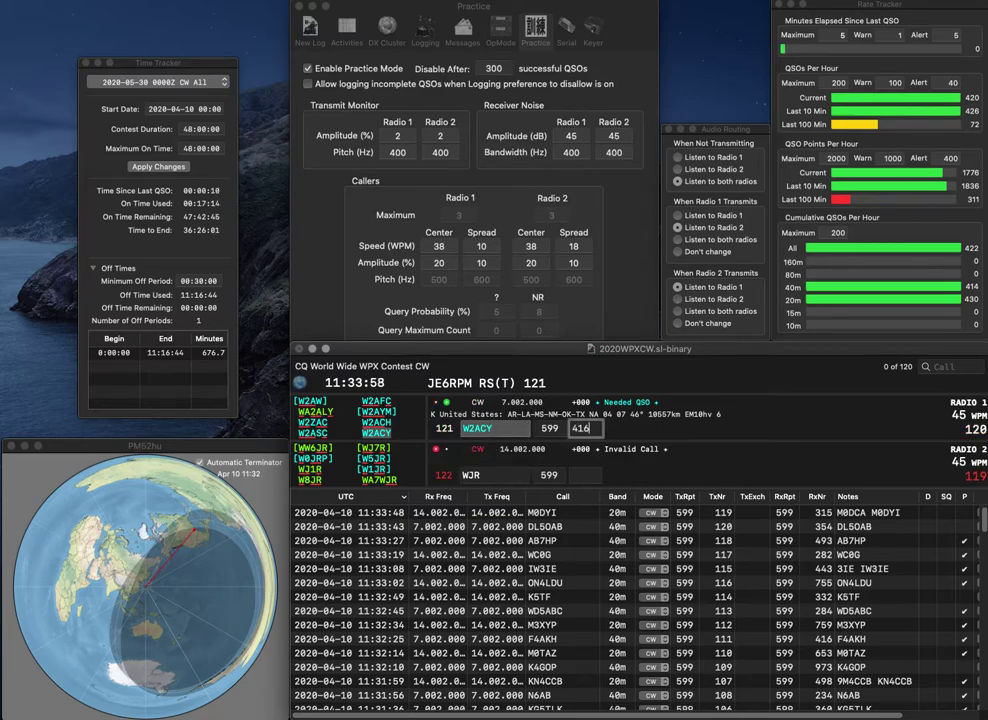
key(Return)
text(WA)
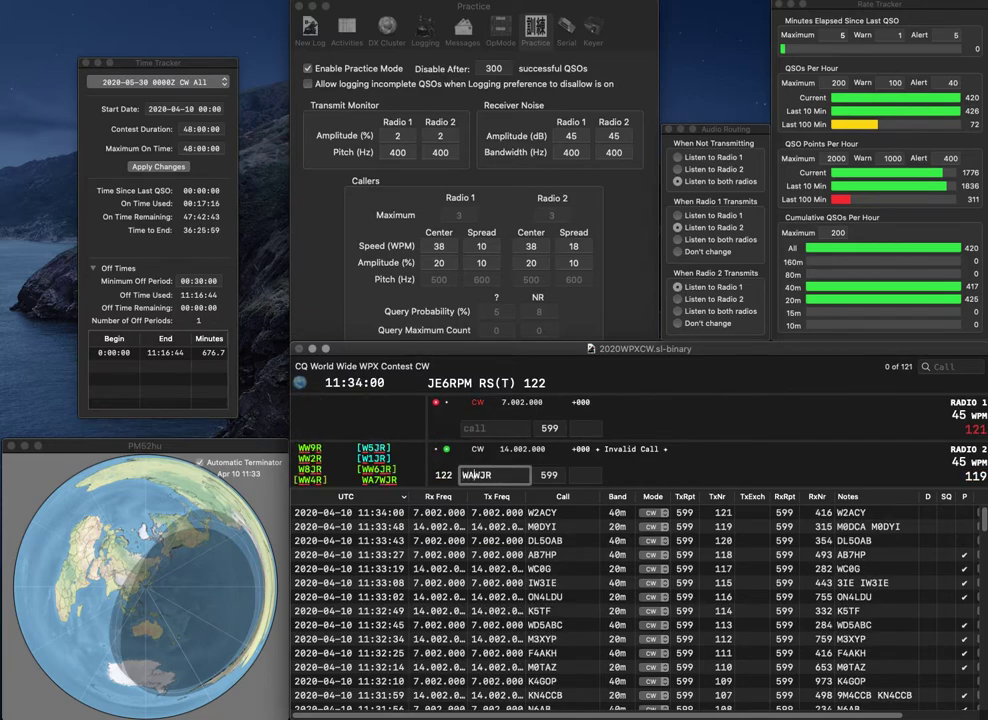
text(7)
key(Return)
text(9A2HX)
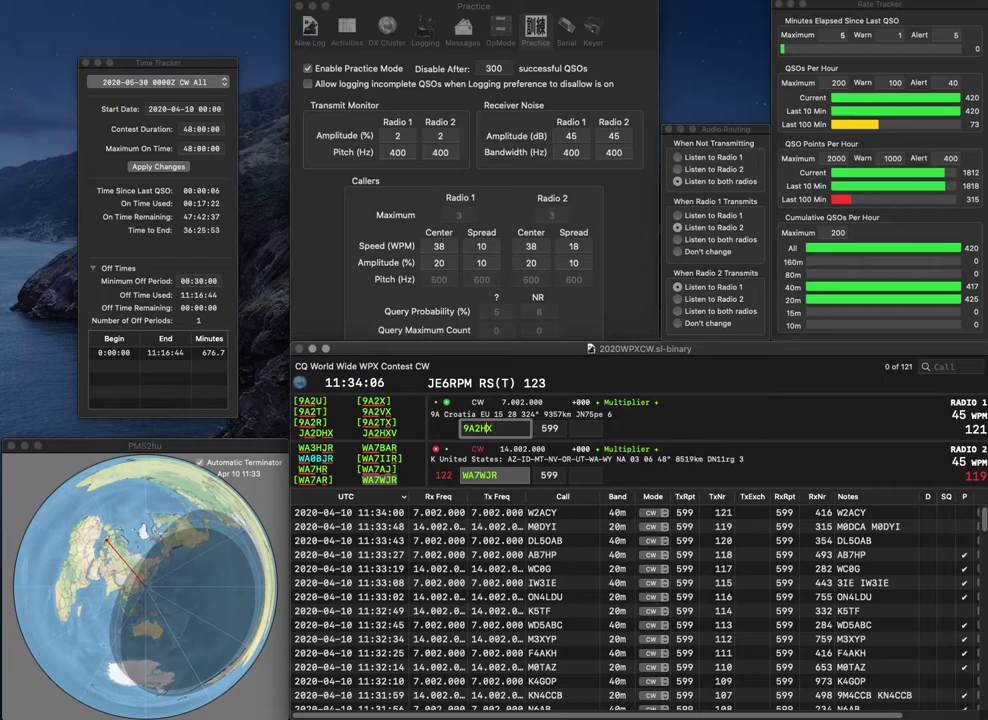
key(BackSpace)
text(VX)
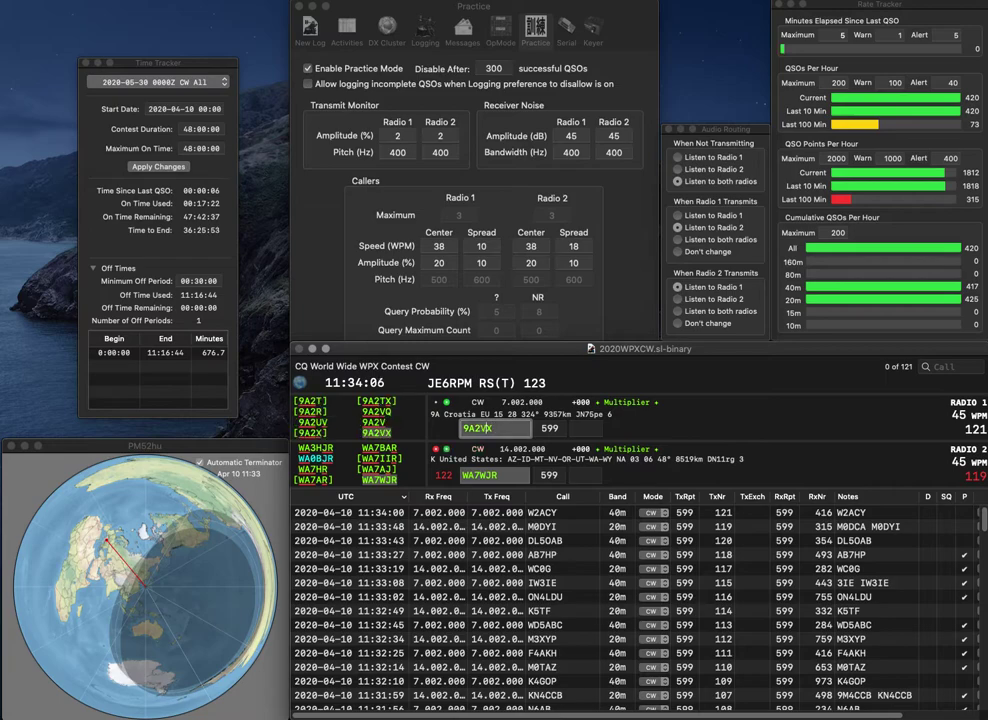
key(Return)
text(349)
key(Return)
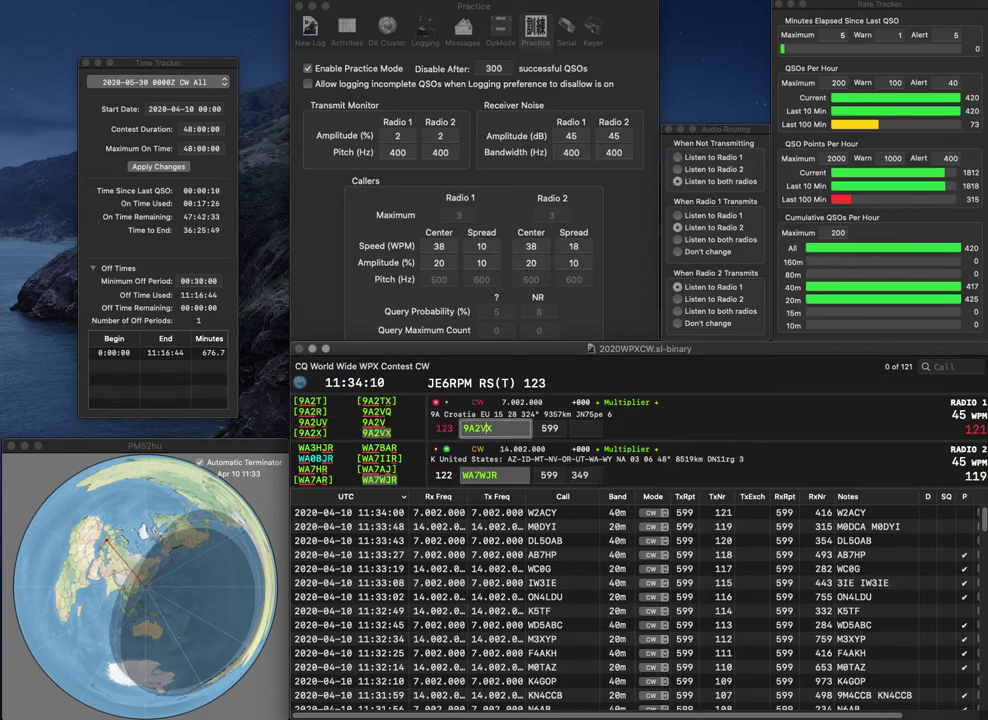
key(space)
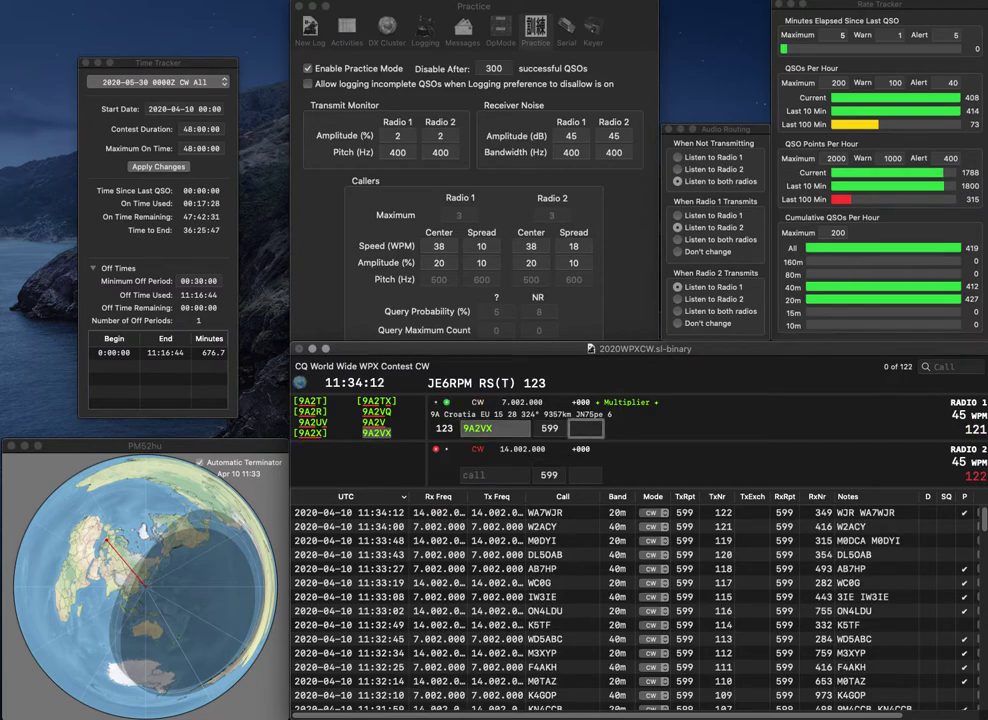
text(170)
key(Return)
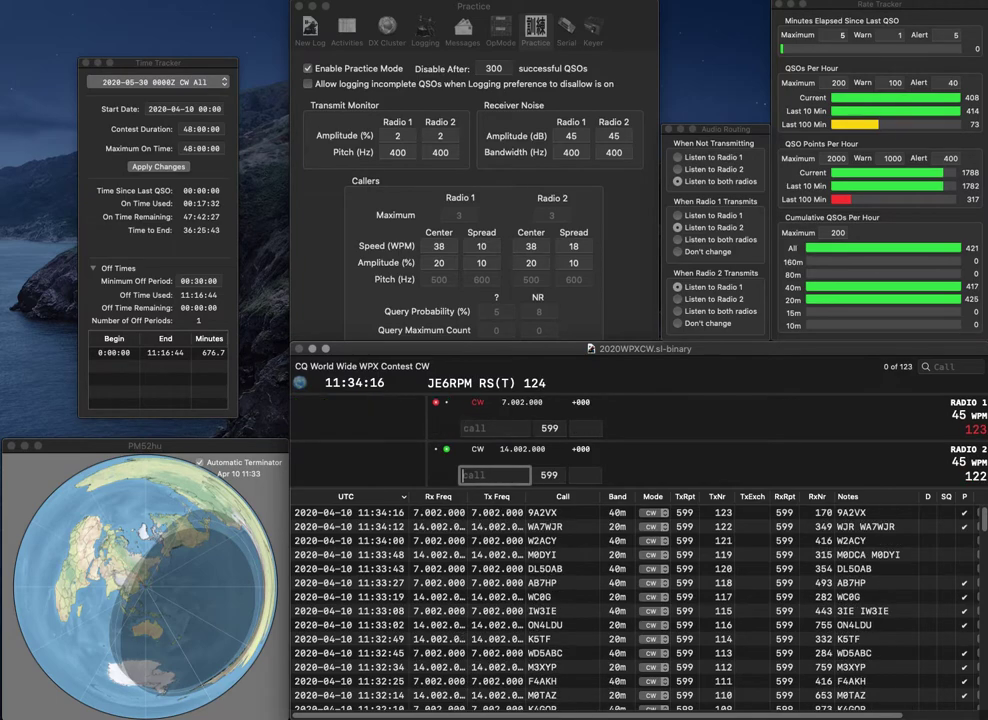
text(NK7L)
key(Return)
text(NN8)
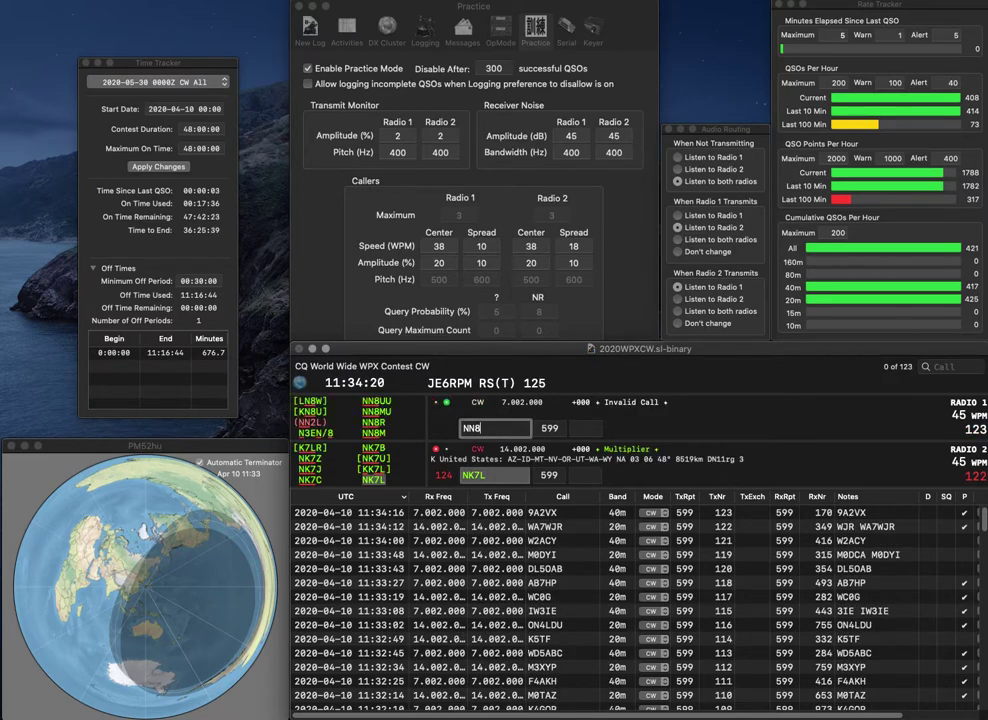
text(R)
key(Return)
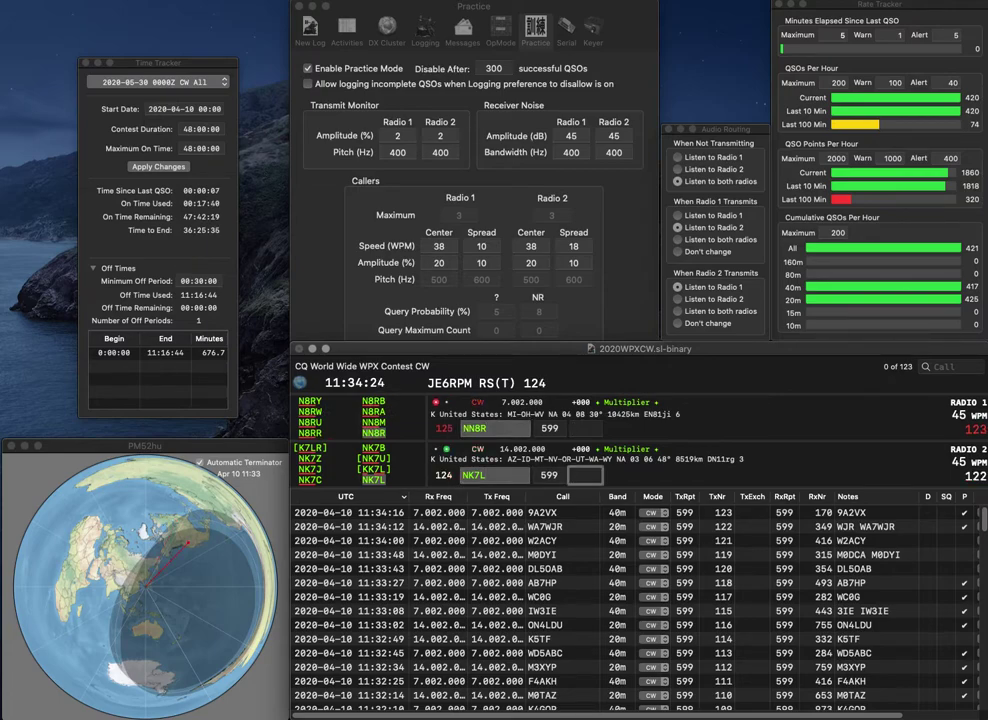
text(930)
key(Return)
text(207)
key(Return)
Answer the calls DF1LX on Radio 2 and RT6A on Radio 1.
text(DF1LX)
key(Return)
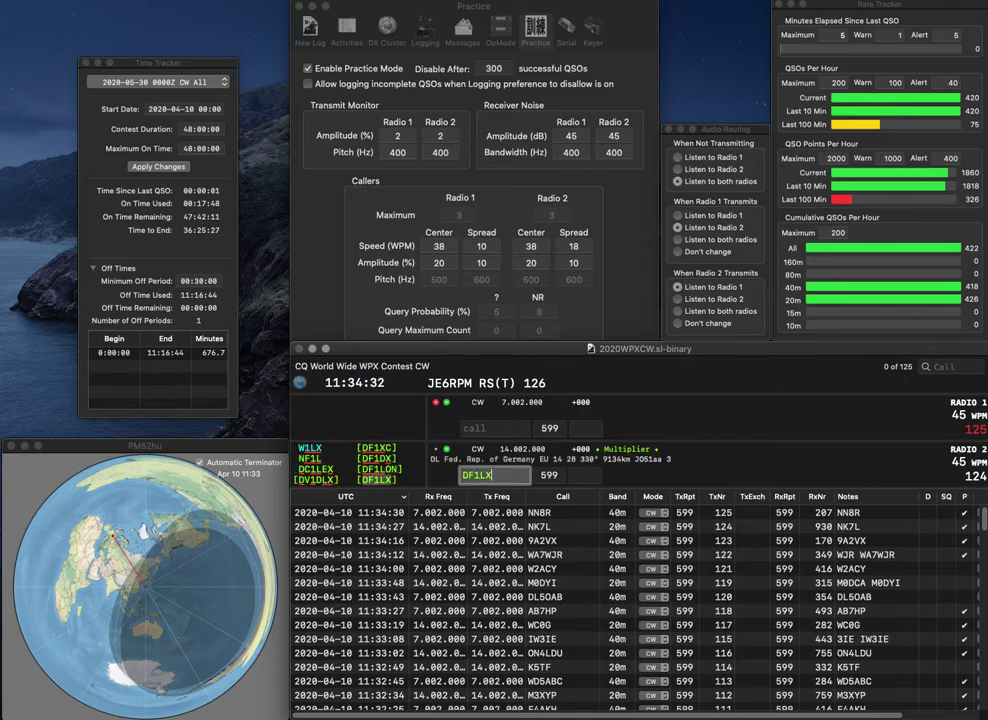
text(V)
key(BackSpace)
text(T6A)
key(Home)
text(R)
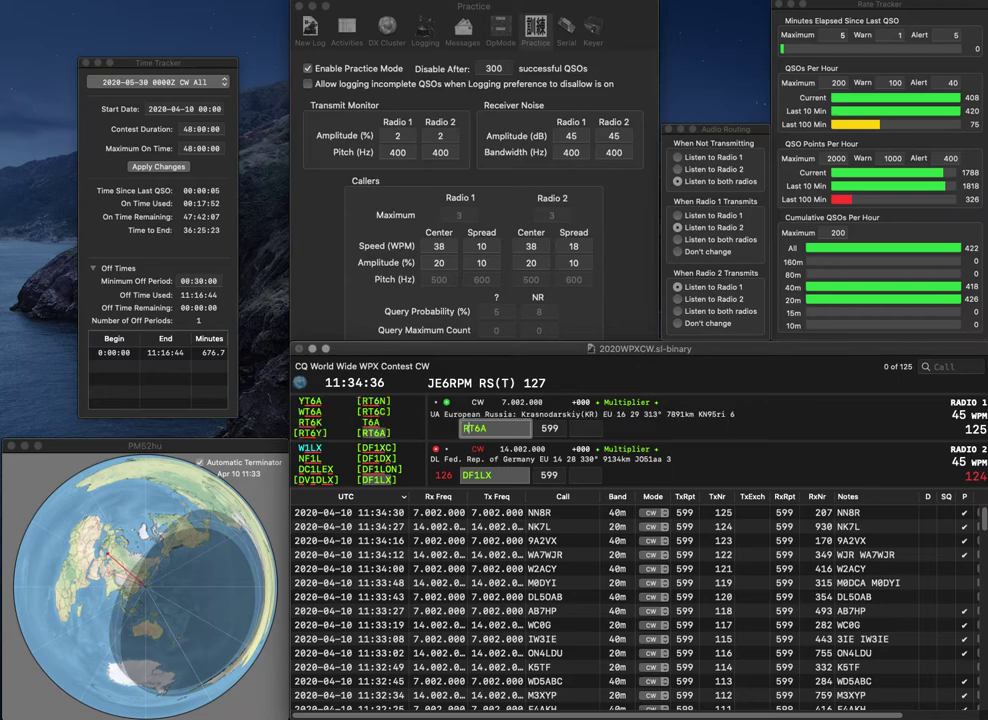
key(Return)
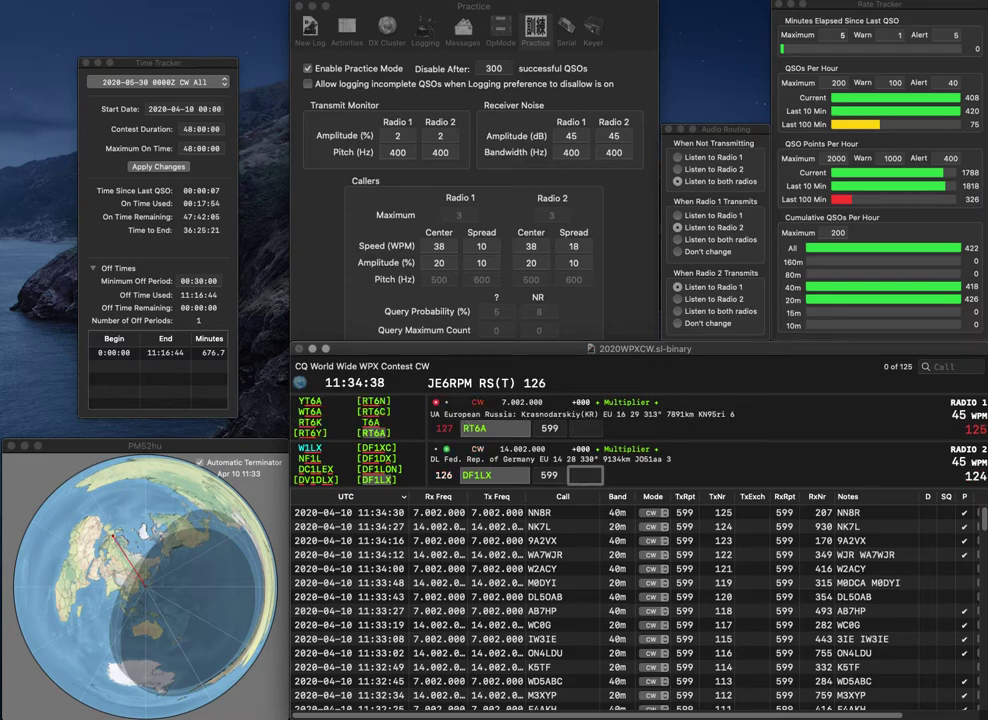
text(398)
key(Return)
text(438)
key(Return)
text(L)
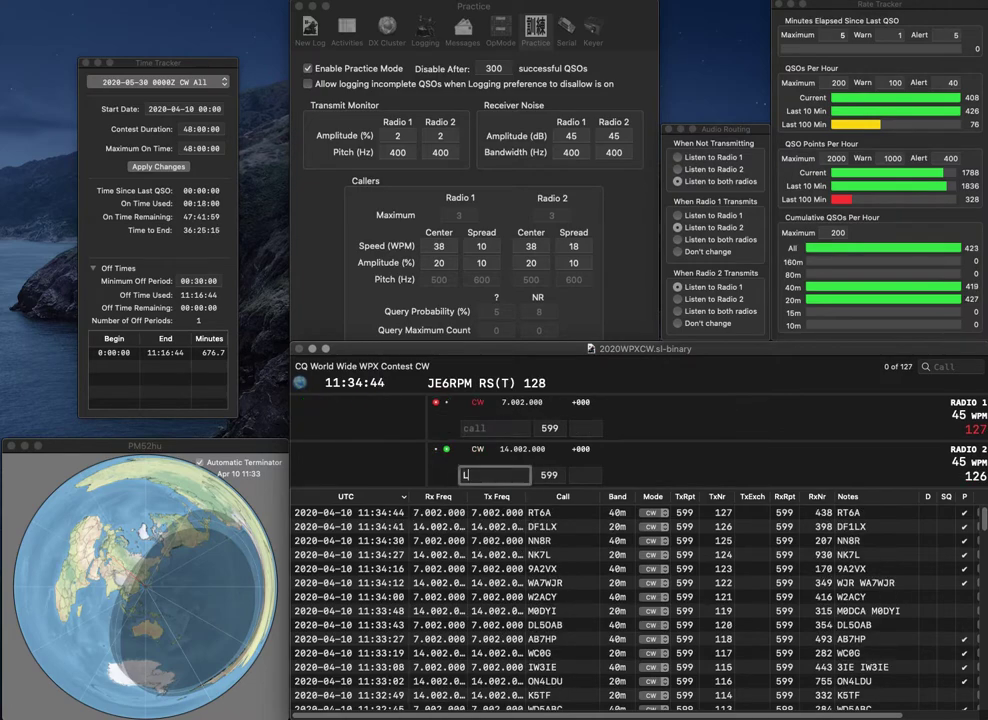
text(U6EQV)
key(Return)
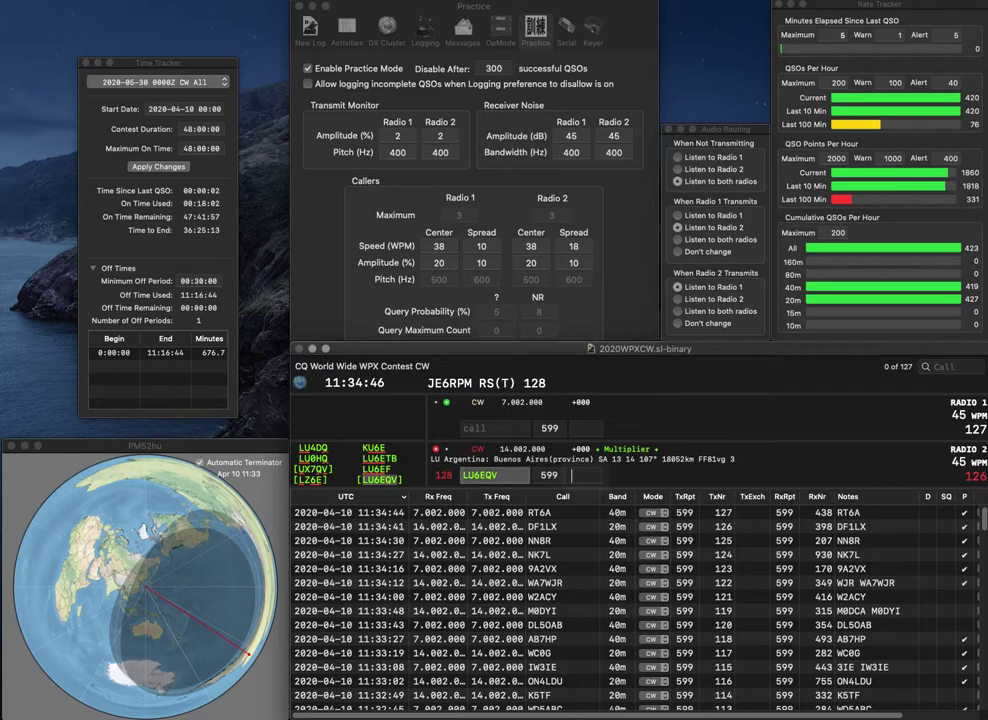
text(A3CWT)
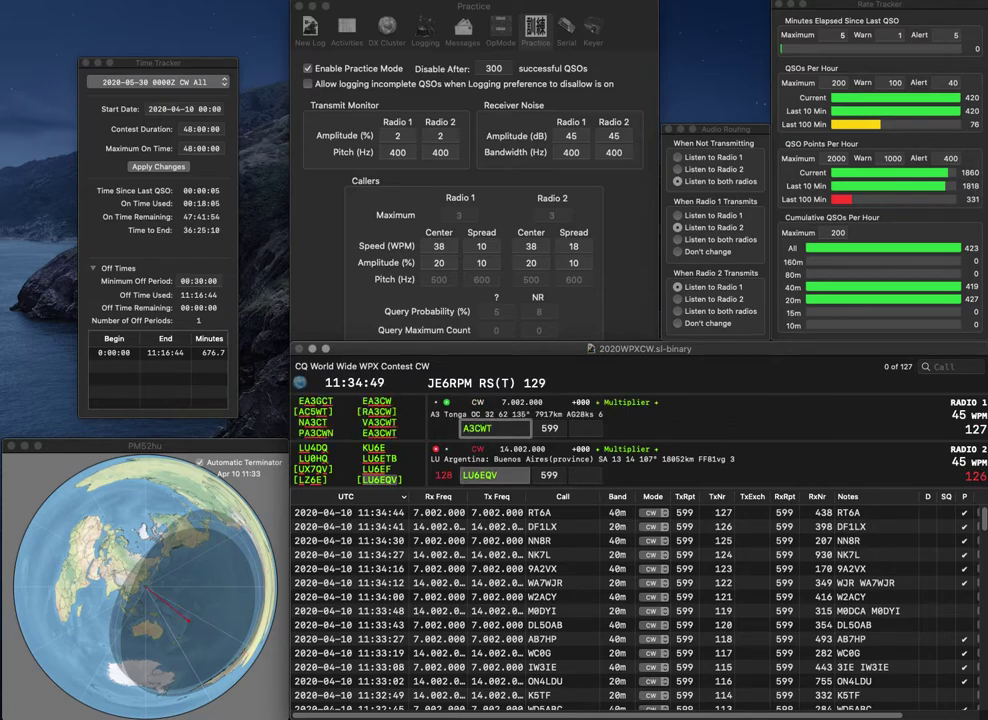
key(super+Left)
text(V)
key(Return)
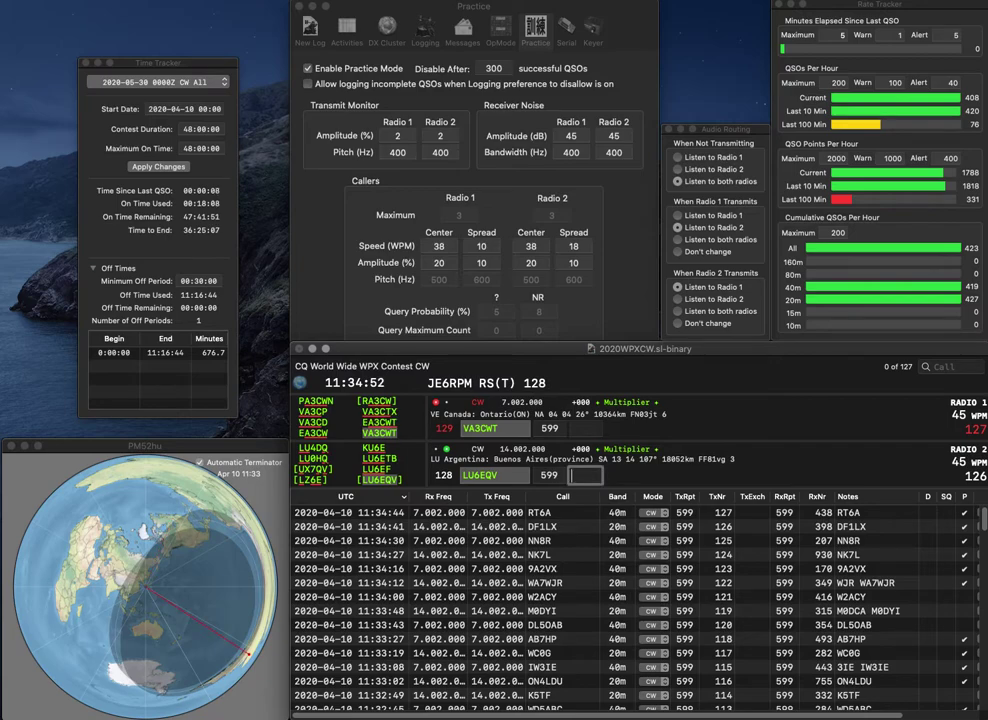
text(999)
key(Return)
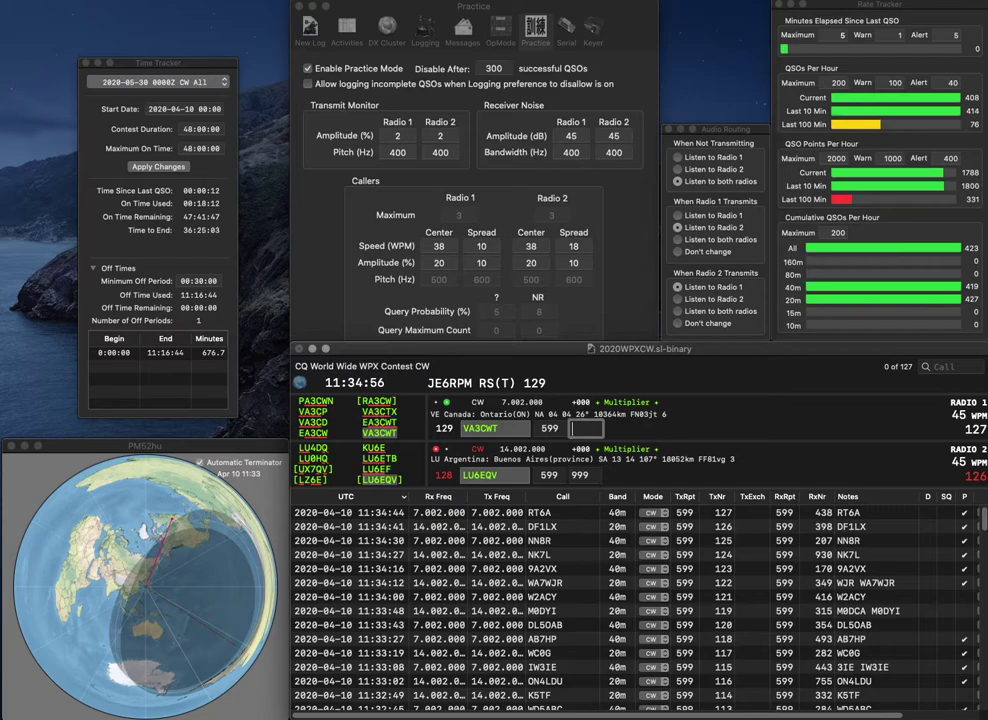
text(738)
key(Return)
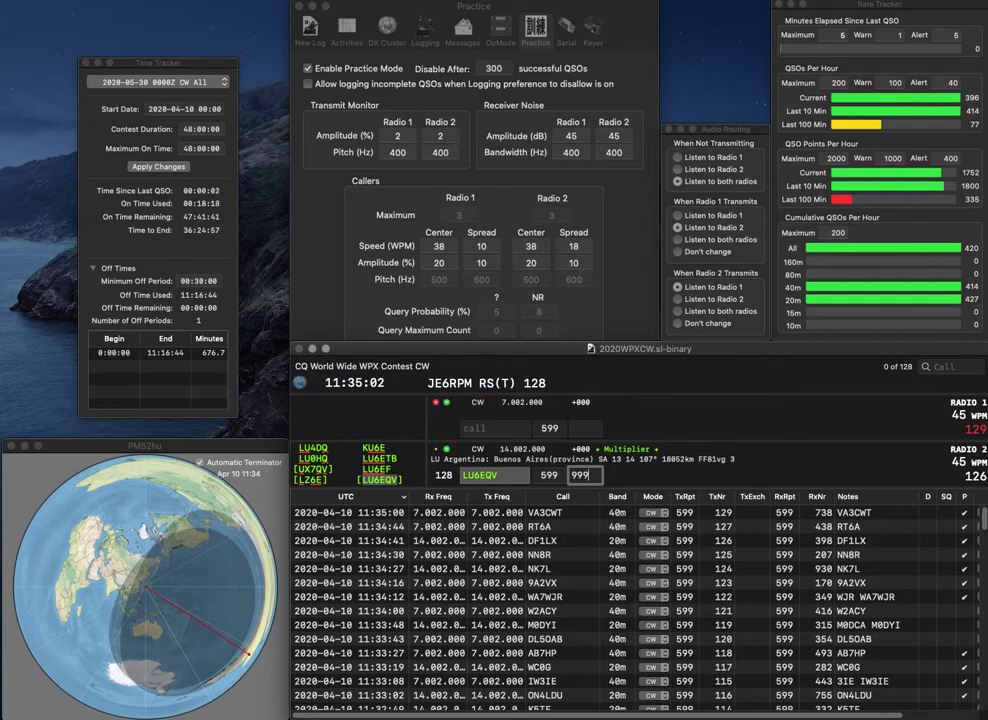
key(Return)
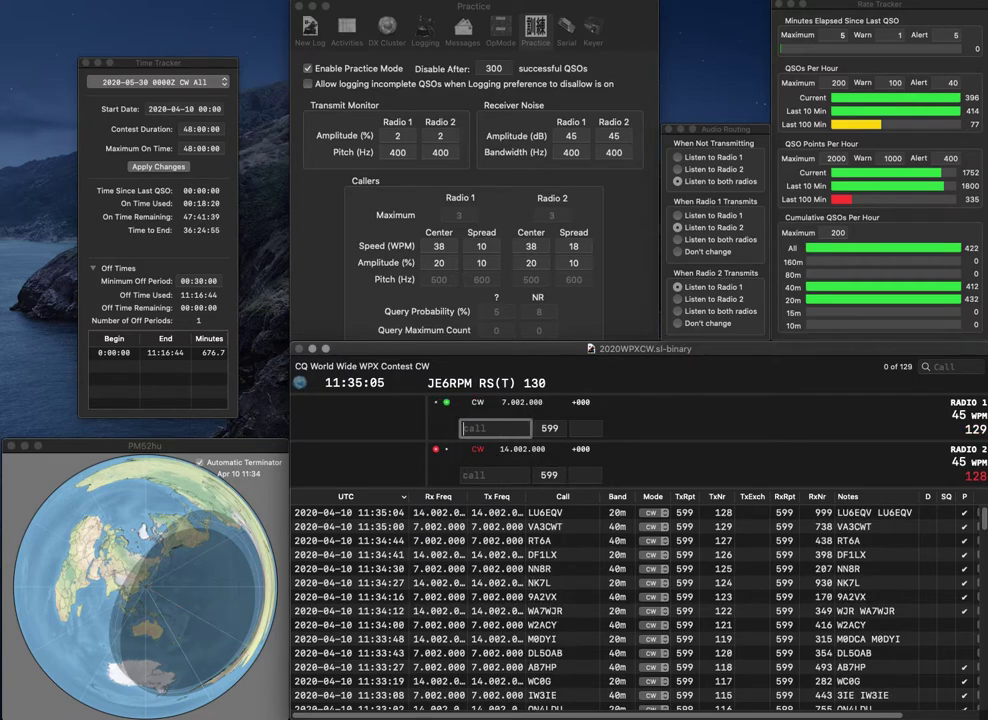
text(K5IF)
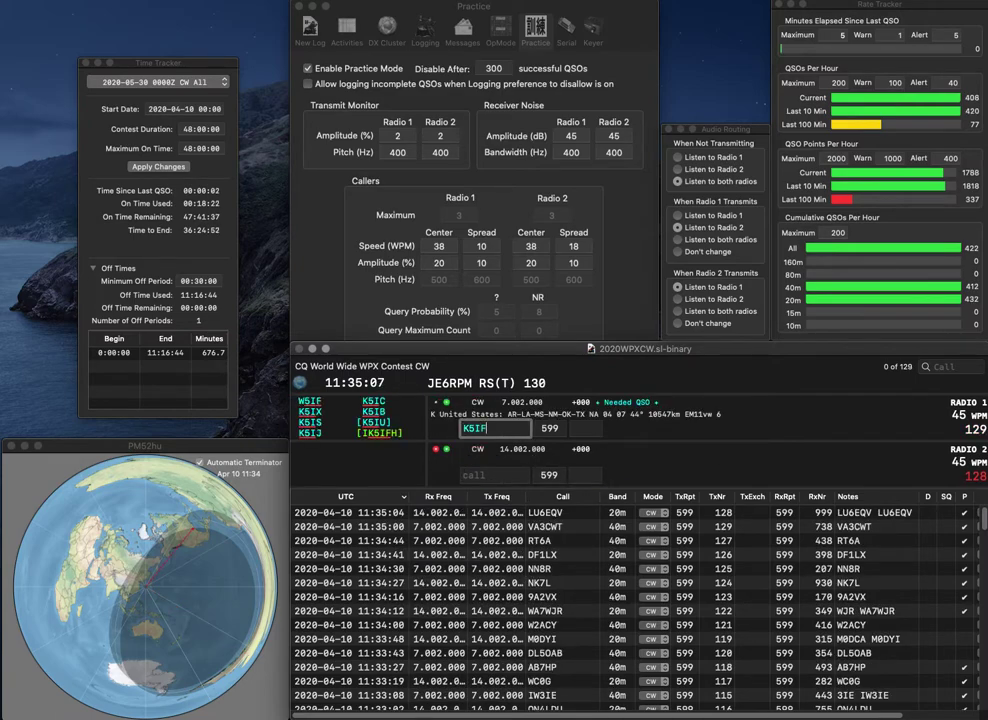
text(HI)
key(Return)
text(FA)
key(Up)
key(space)
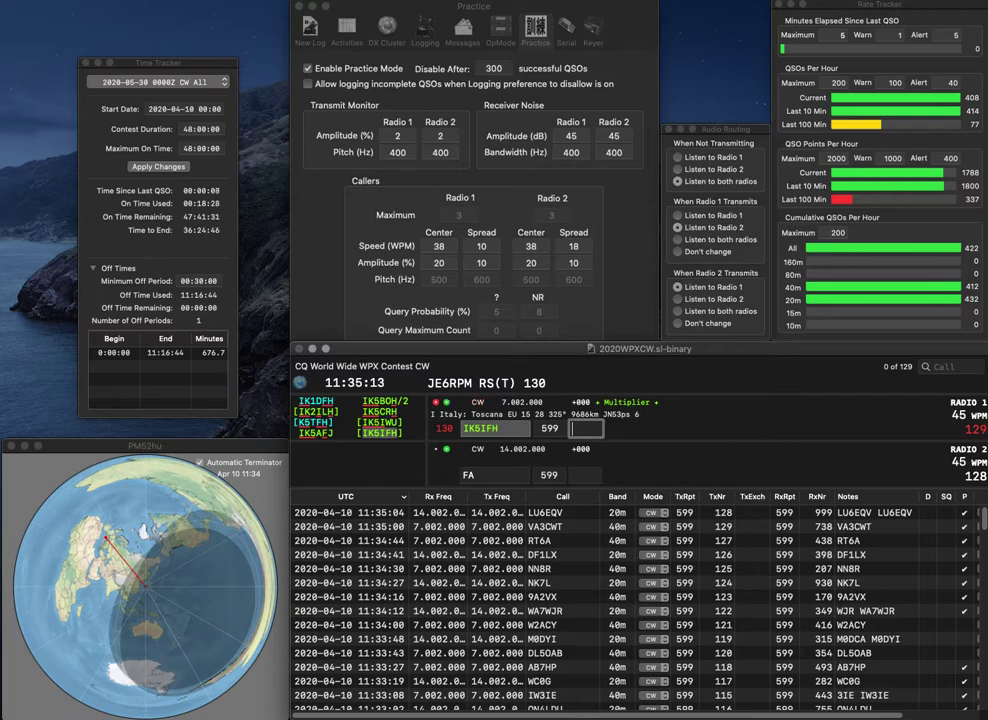
text(7)
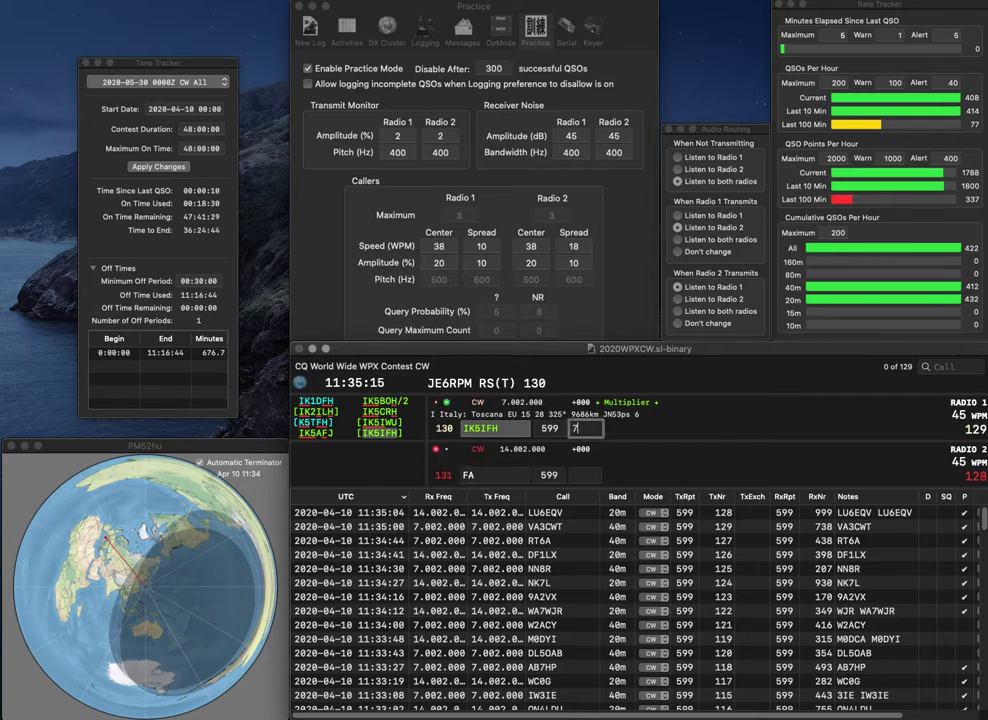
text(60)
key(Return)
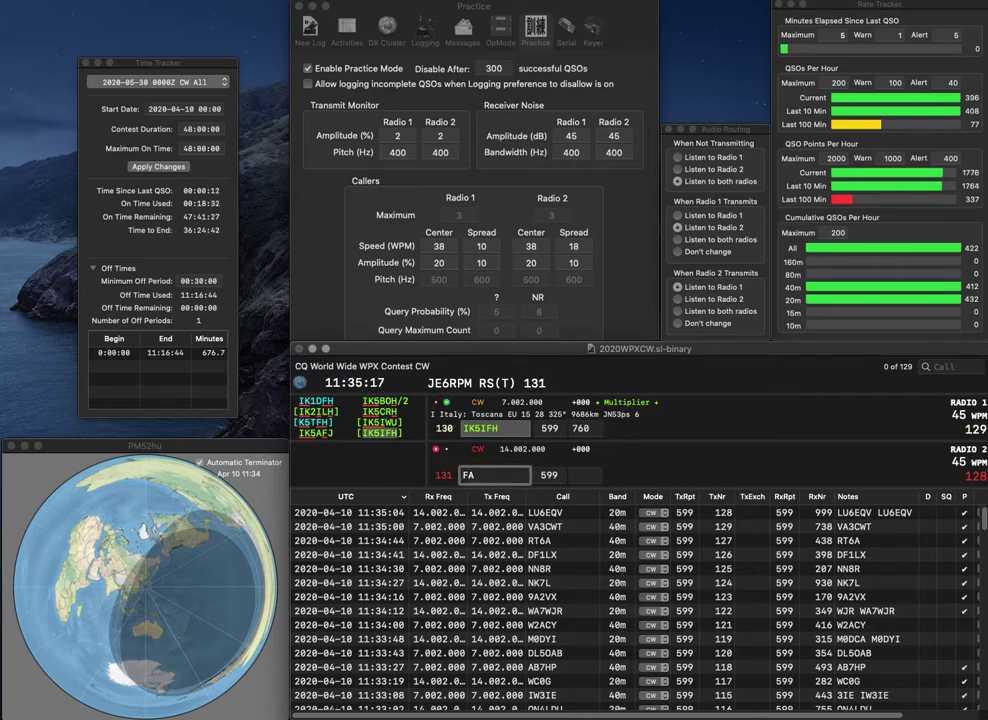
text(AF9)
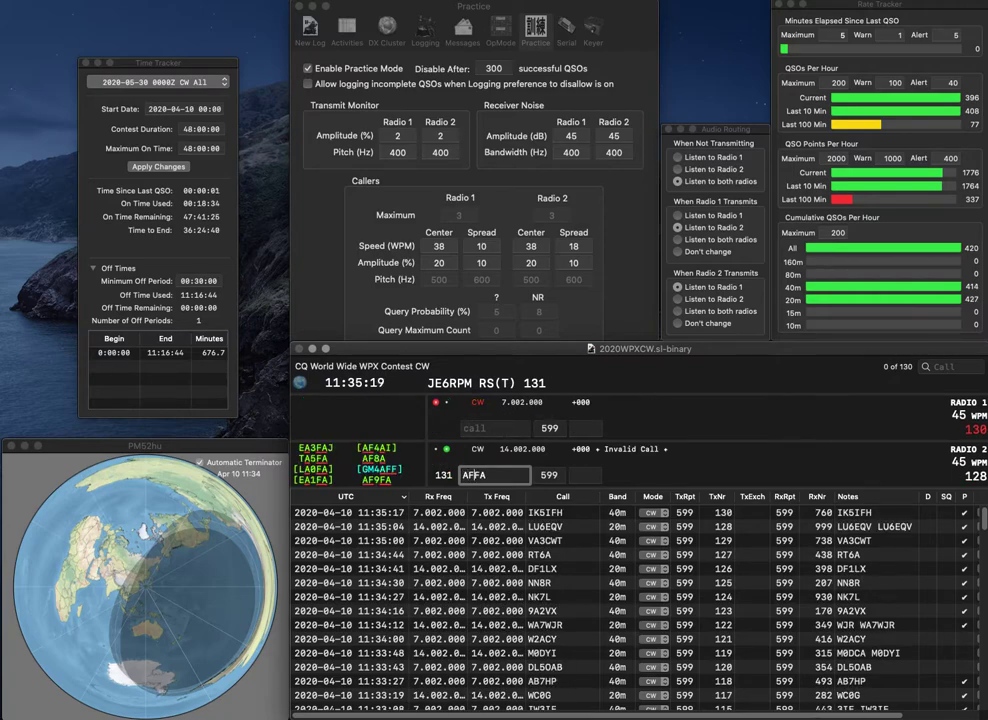
key(Return)
text(PY2MIA)
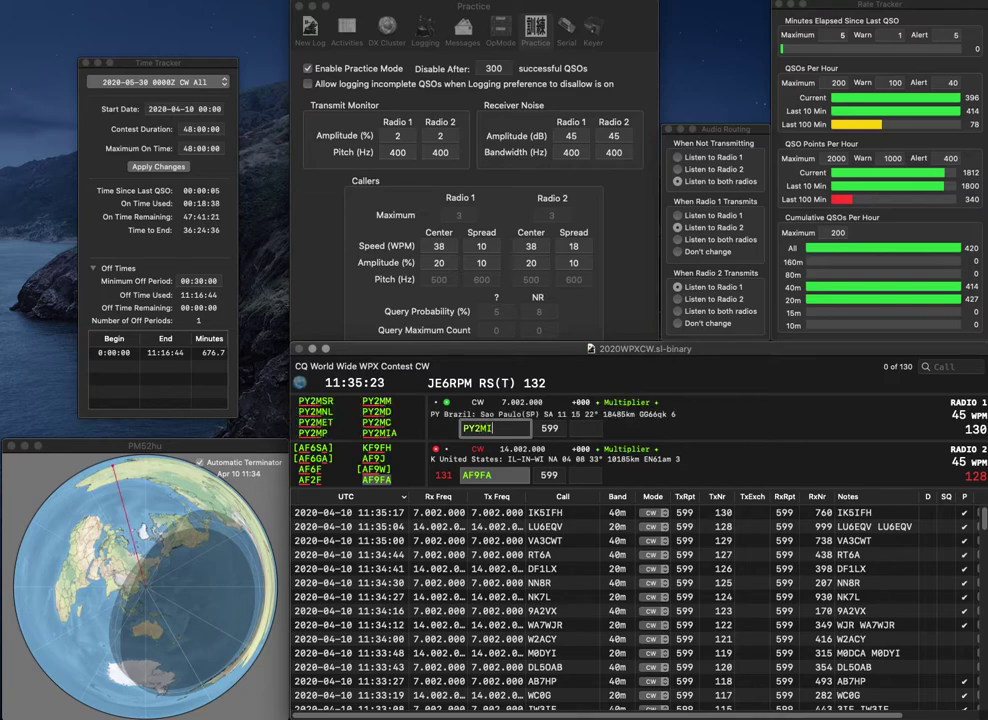
key(Return)
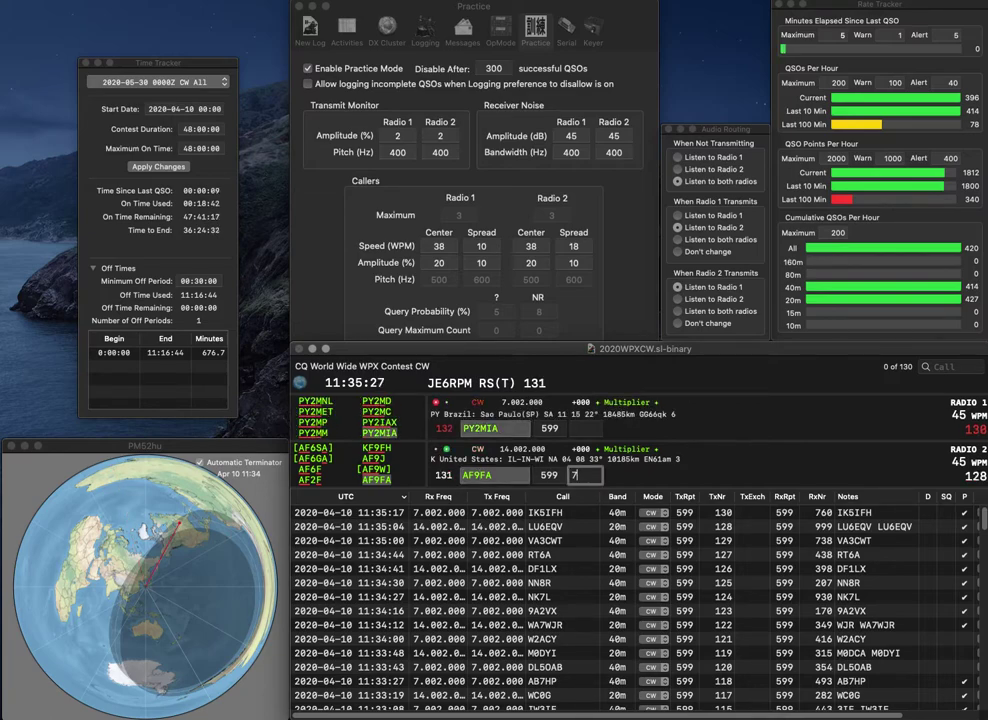
key(Return)
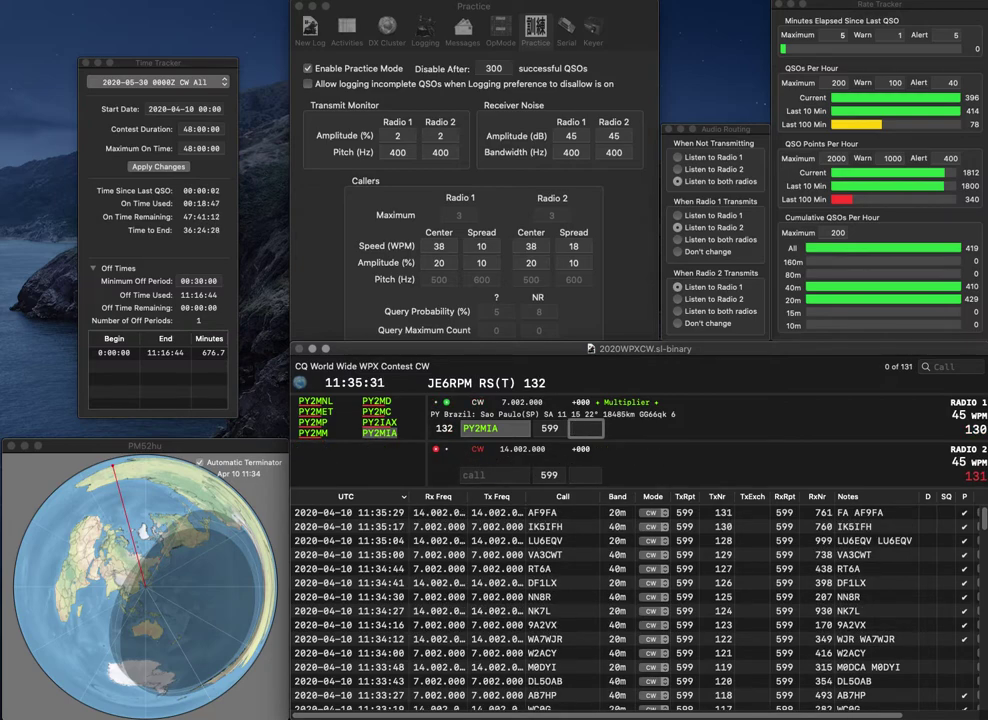
text(862)
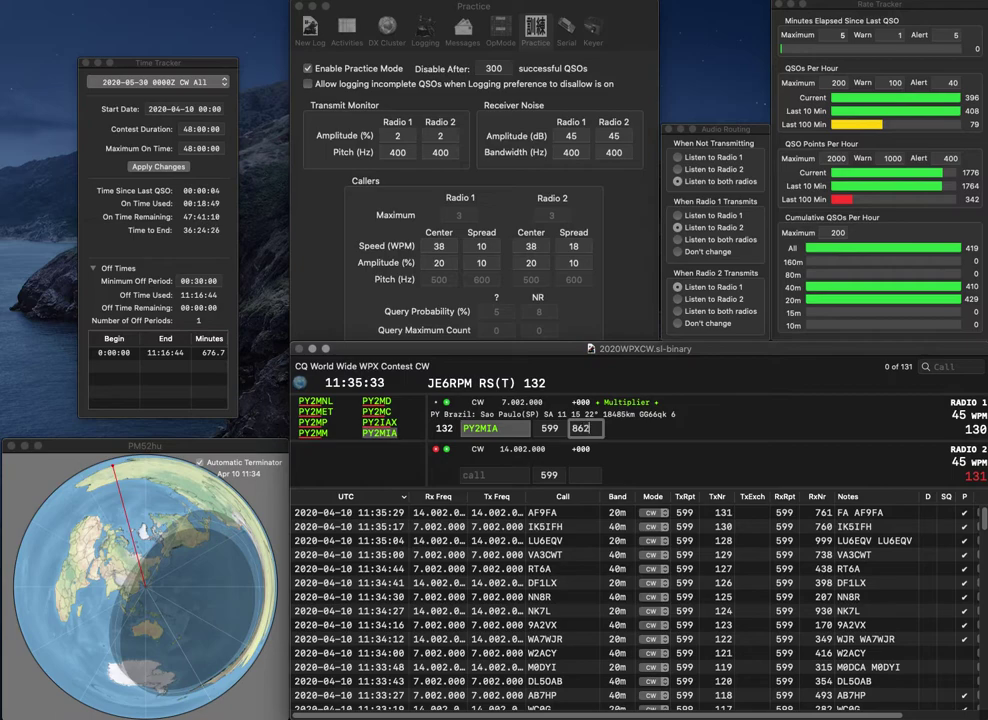
key(Return)
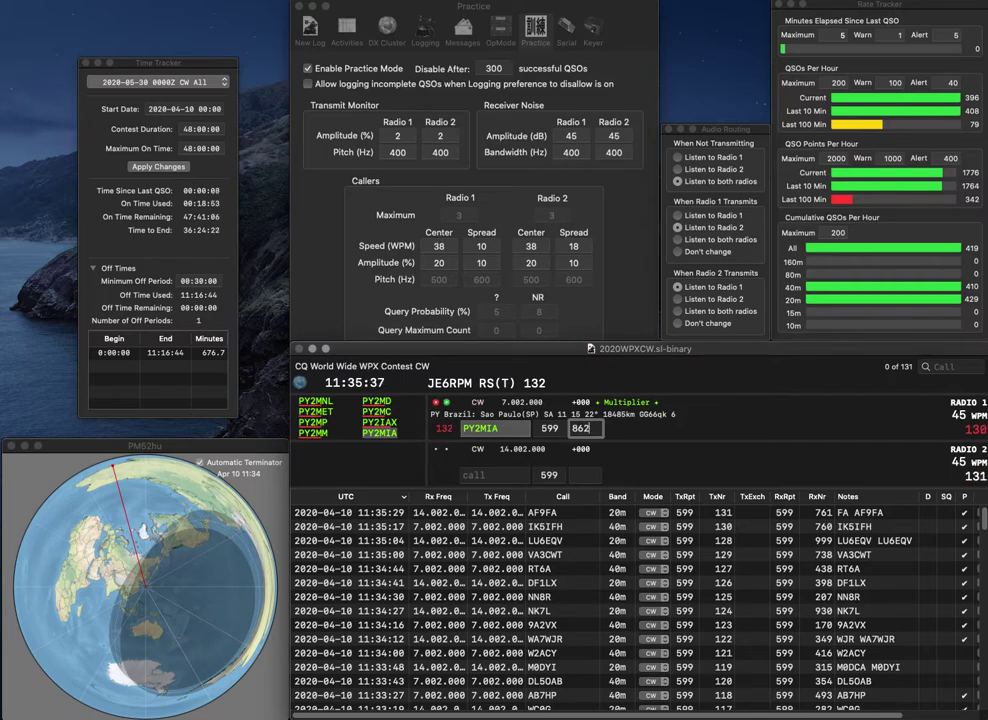
key(Return)
Answer the partial calls G on Radio 2 and J69 on Radio 1.
text(Z)
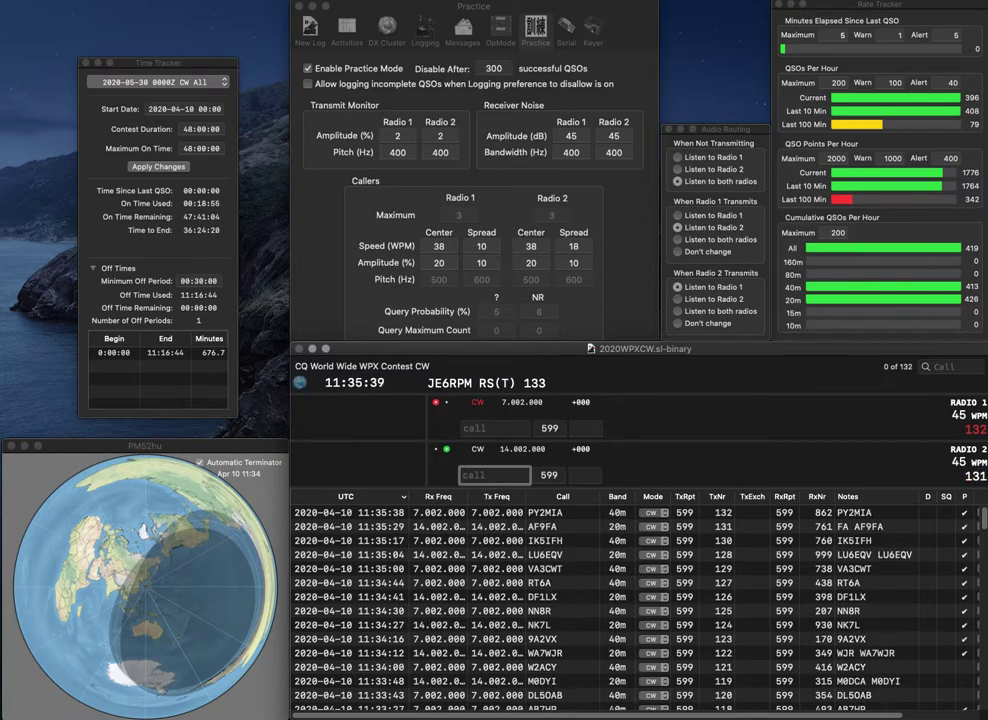
key(BackSpace)
text(G)
key(Return)
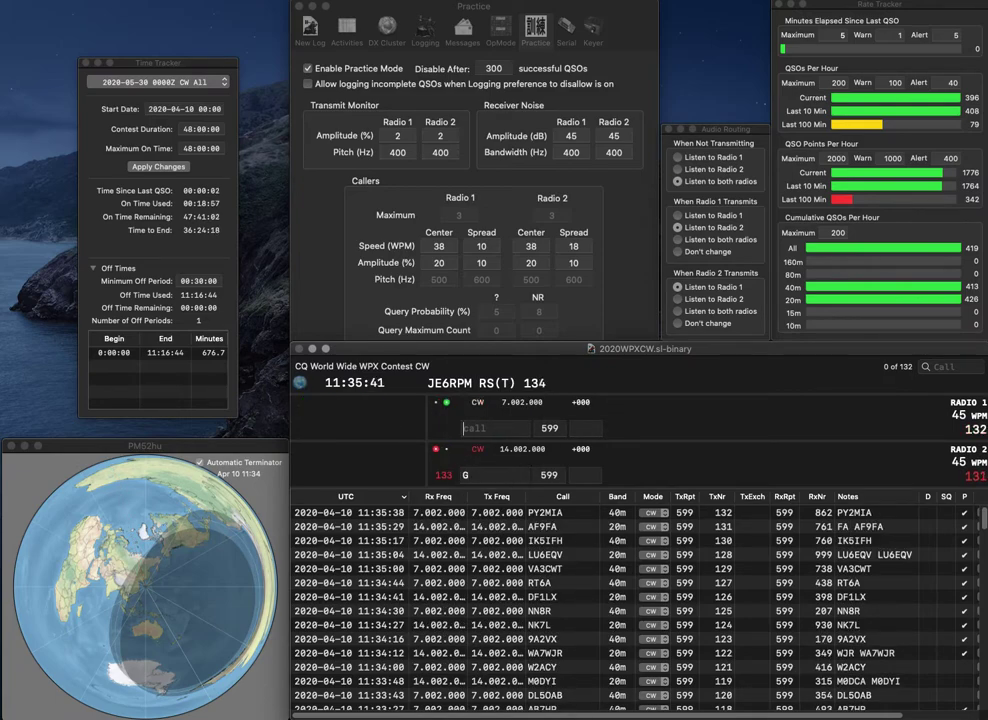
text(J6)
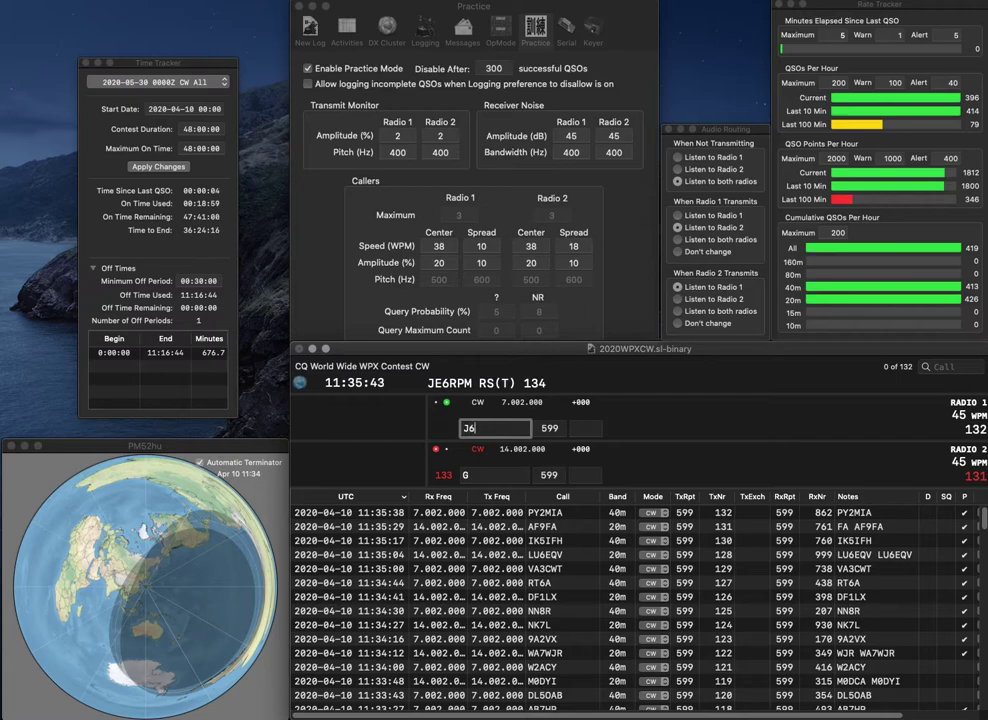
text(9)
key(Return)
Complete the partial calls as G0WRS on Radio 2 and J69DS on Radio 1, resending each exchange.
text(G0WRS)
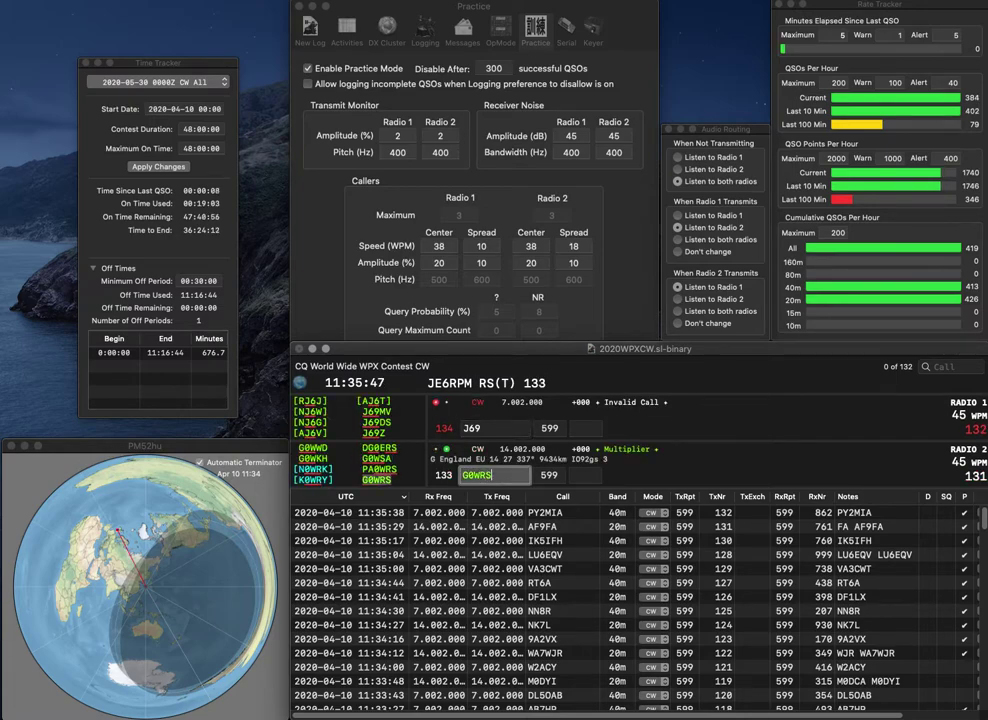
key(Return)
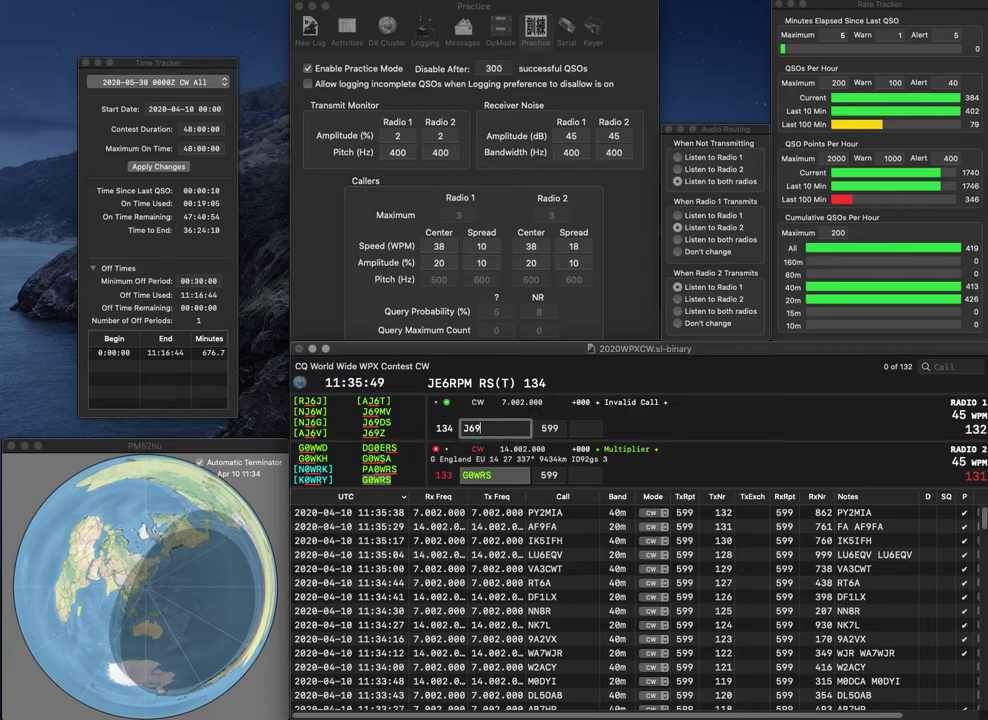
text(DS)
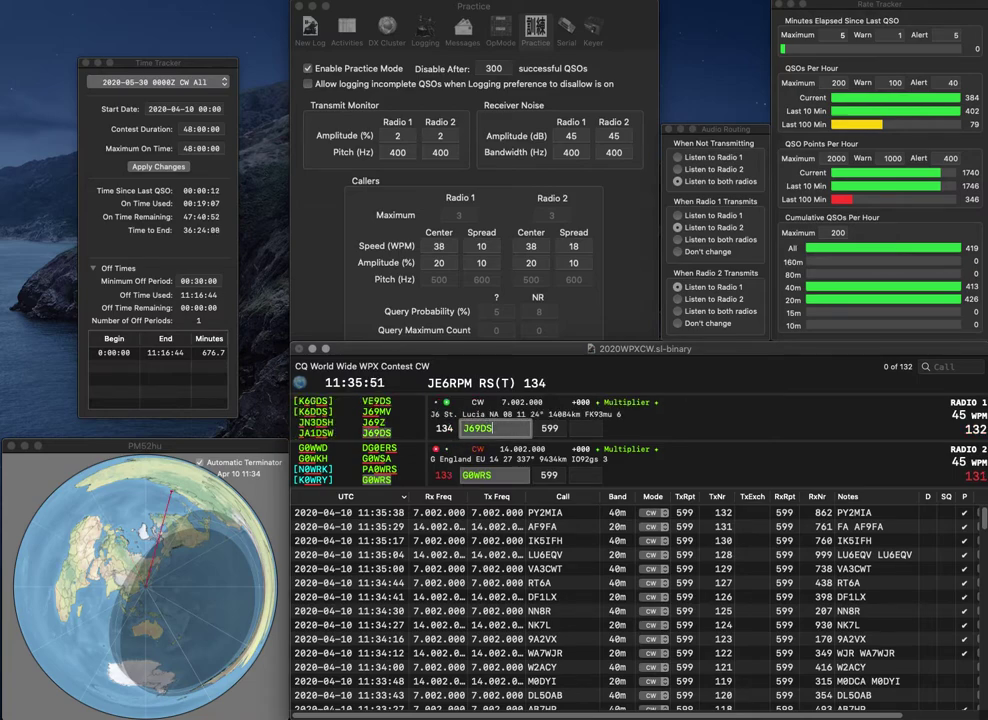
key(Return)
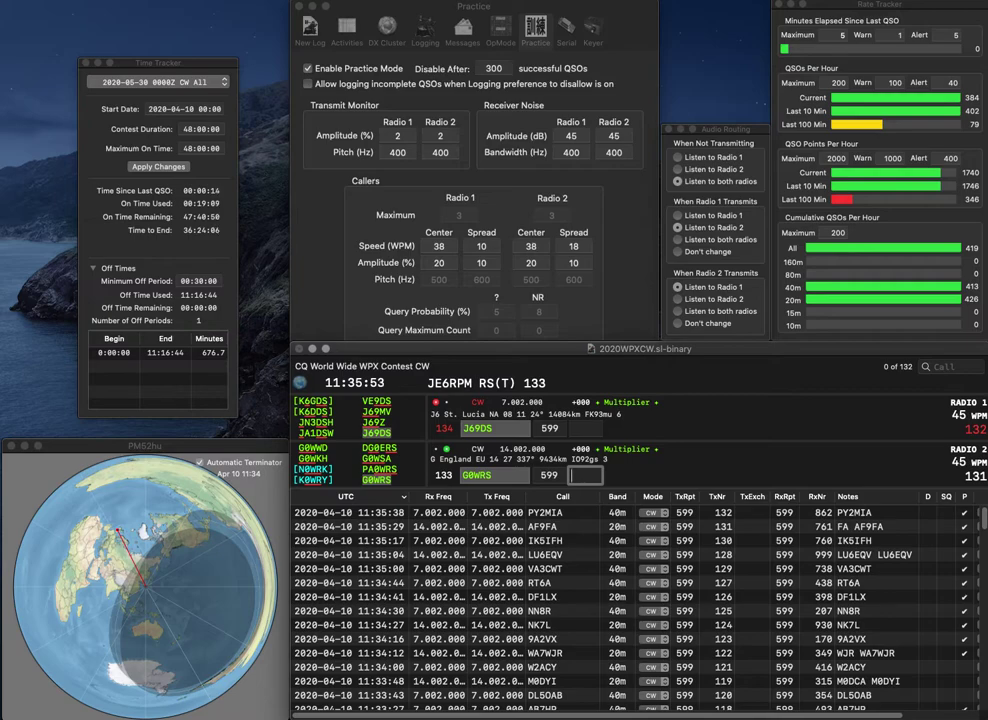
text(358)
key(Return)
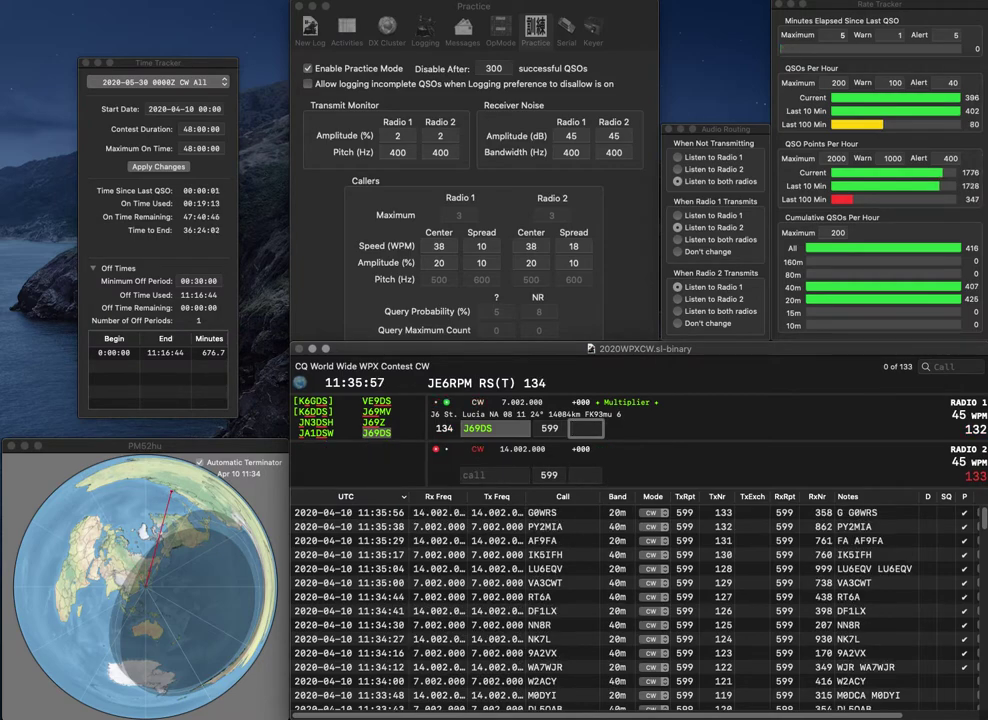
text(535)
key(Return)
Answer W4TKY on Radio 2 and EA1DWI on Radio 1, sending each the exchange.
text(W4TKY)
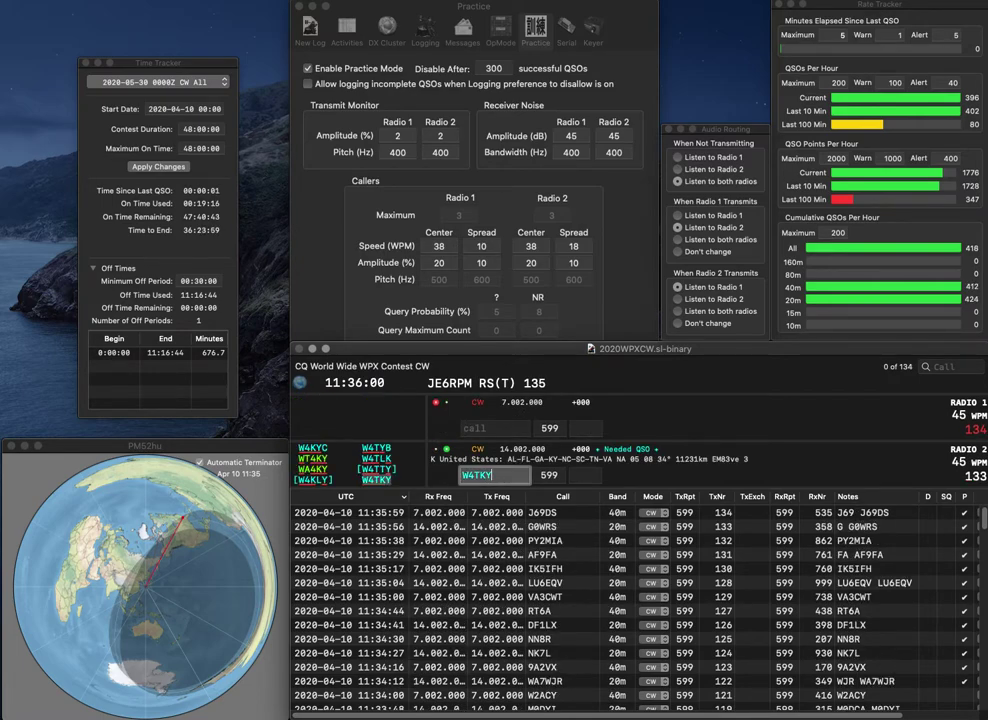
key(Return)
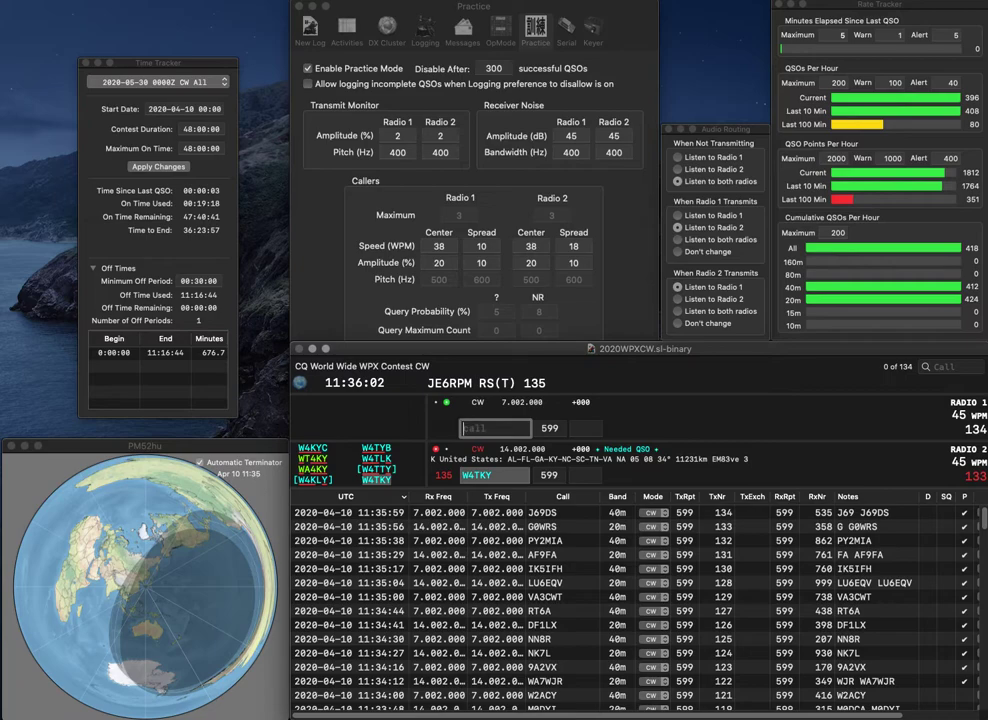
text(EA1DWI)
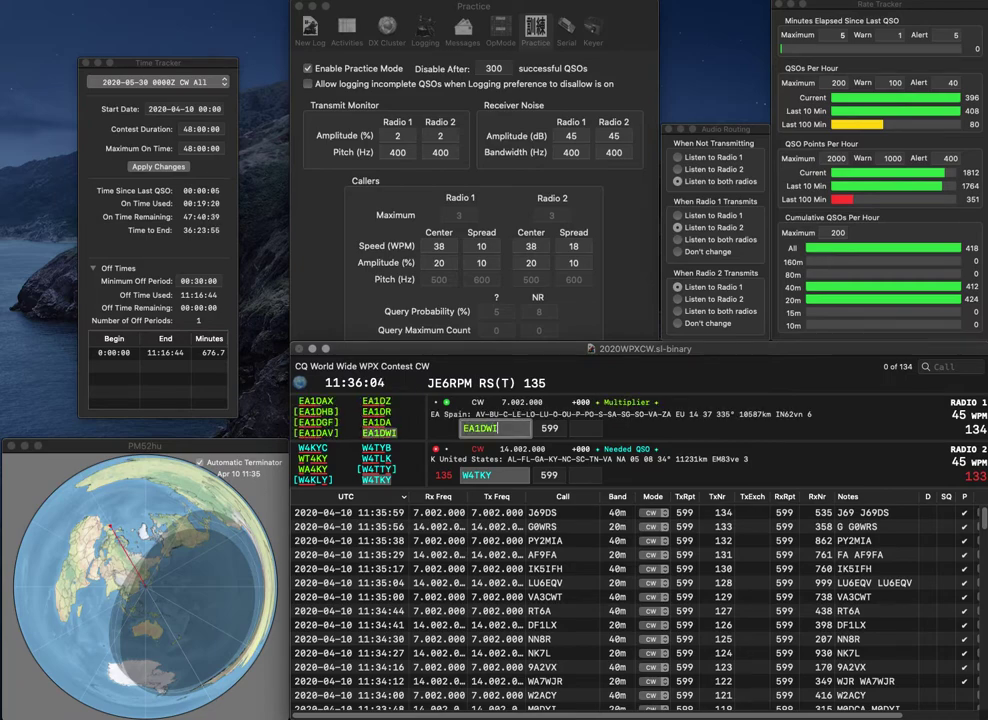
key(Return)
text(716)
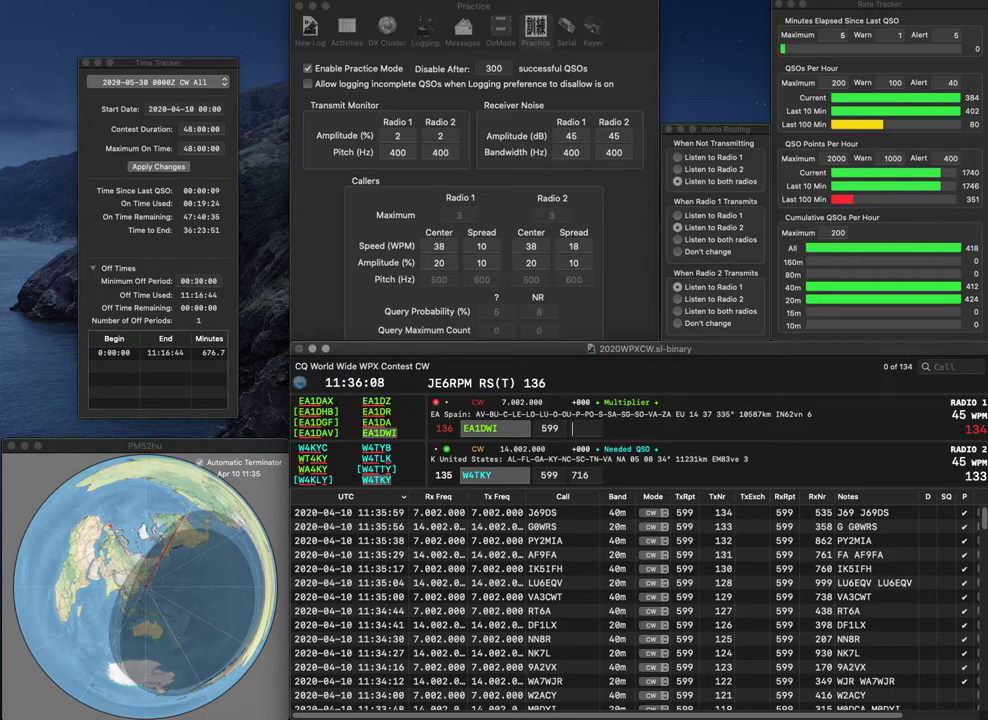
key(Return)
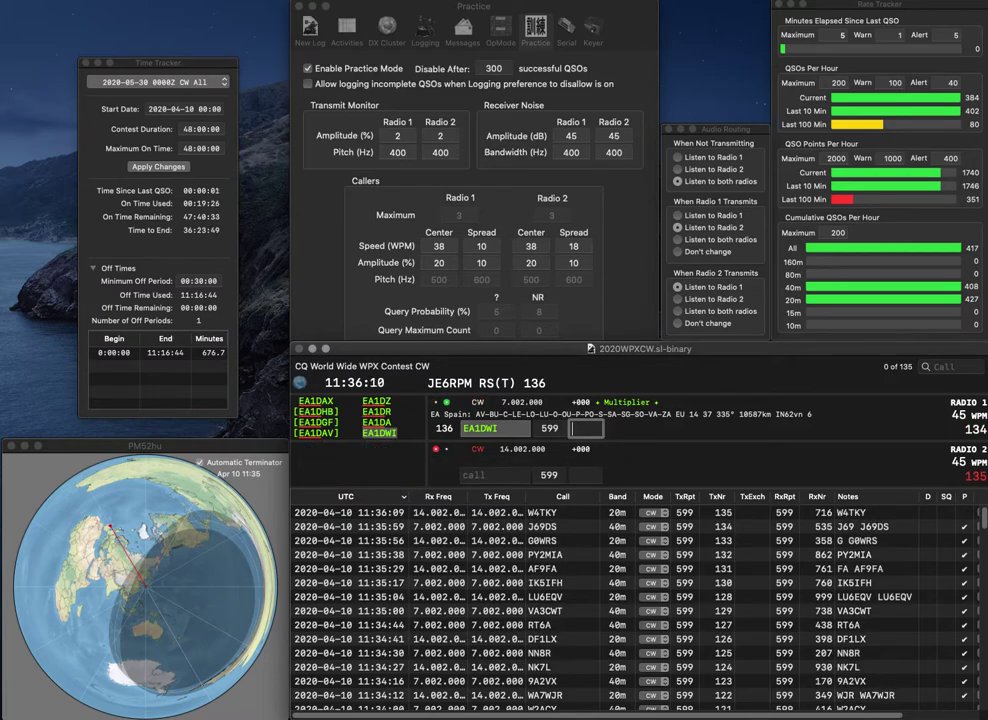
text(427)
key(Return)
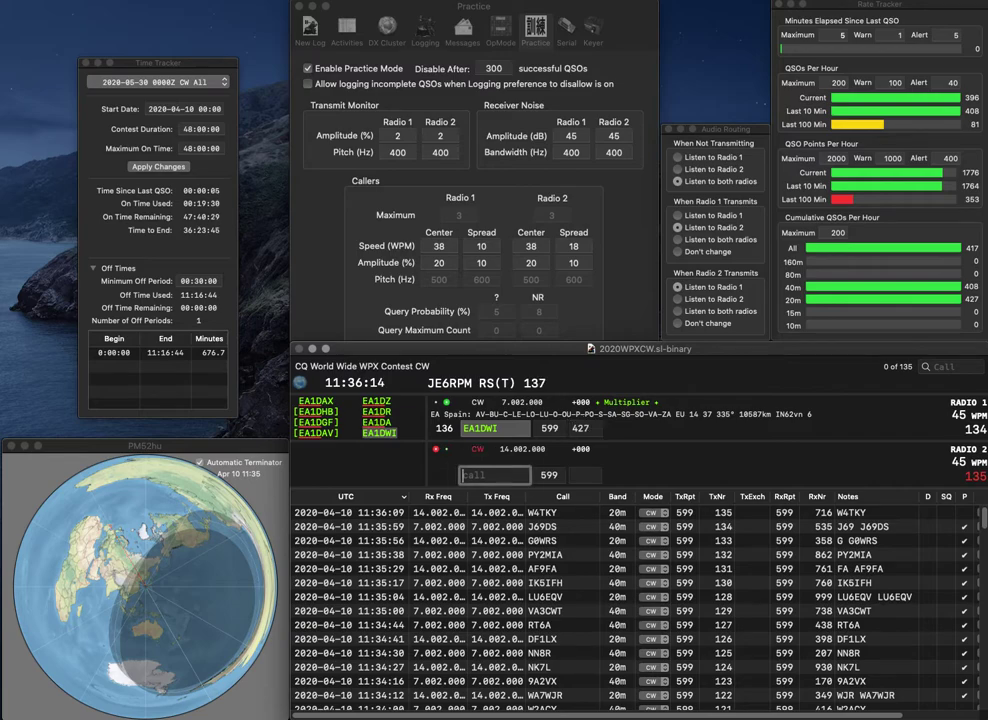
text(N5II)
key(Return)
text(W4ALM)
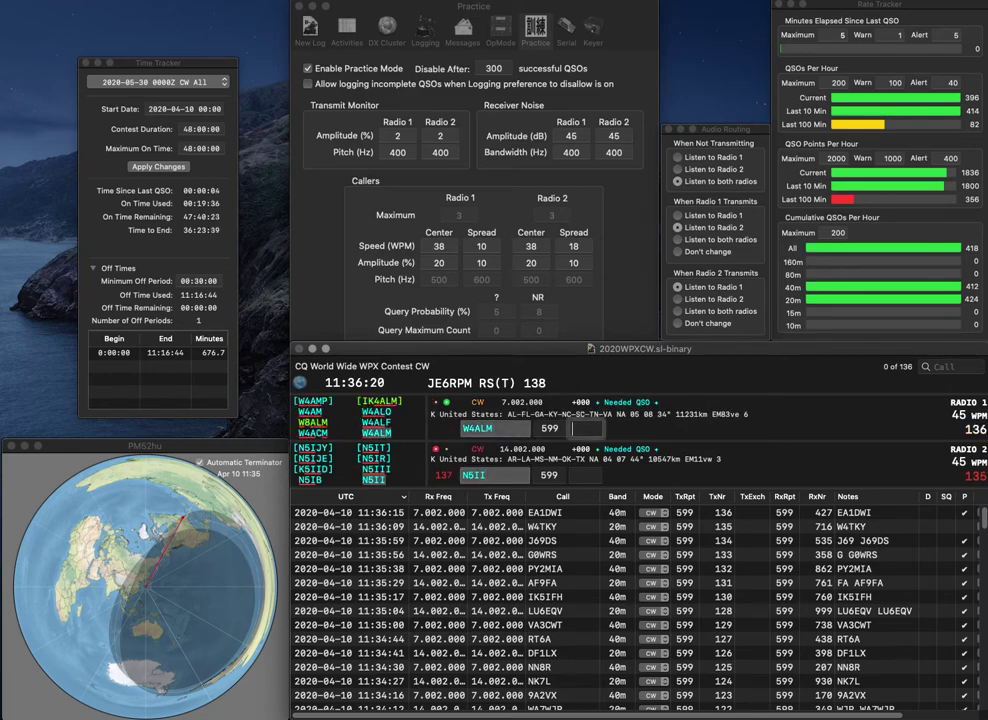
key(Return)
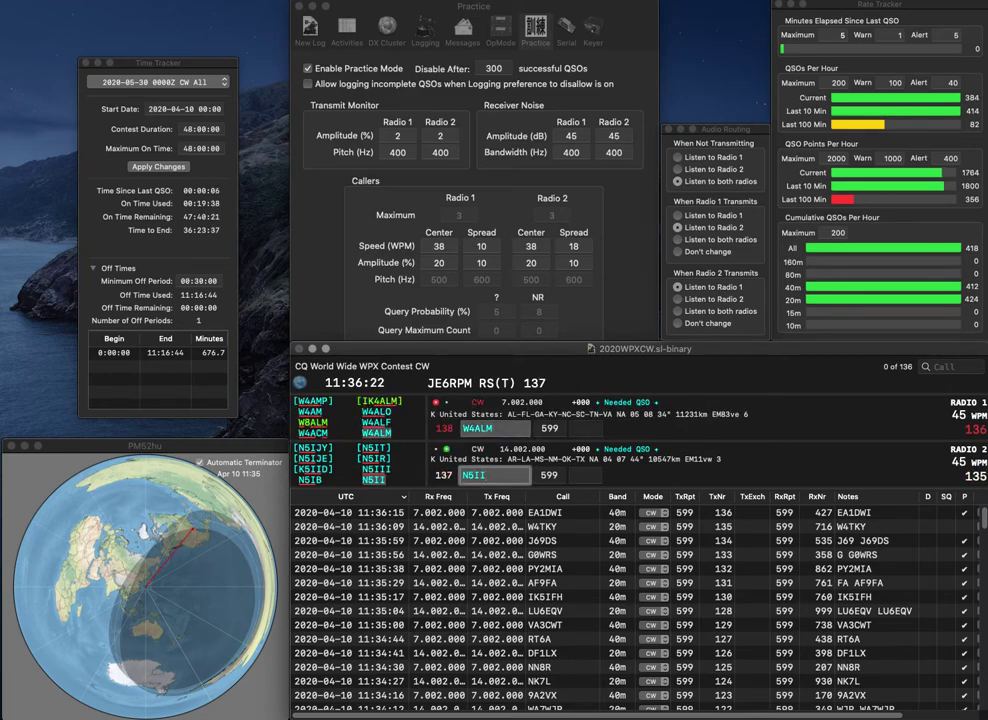
Log N5II on Radio 2 with received number 257 and W4ALM on Radio 1 with received number 752.
text(257)
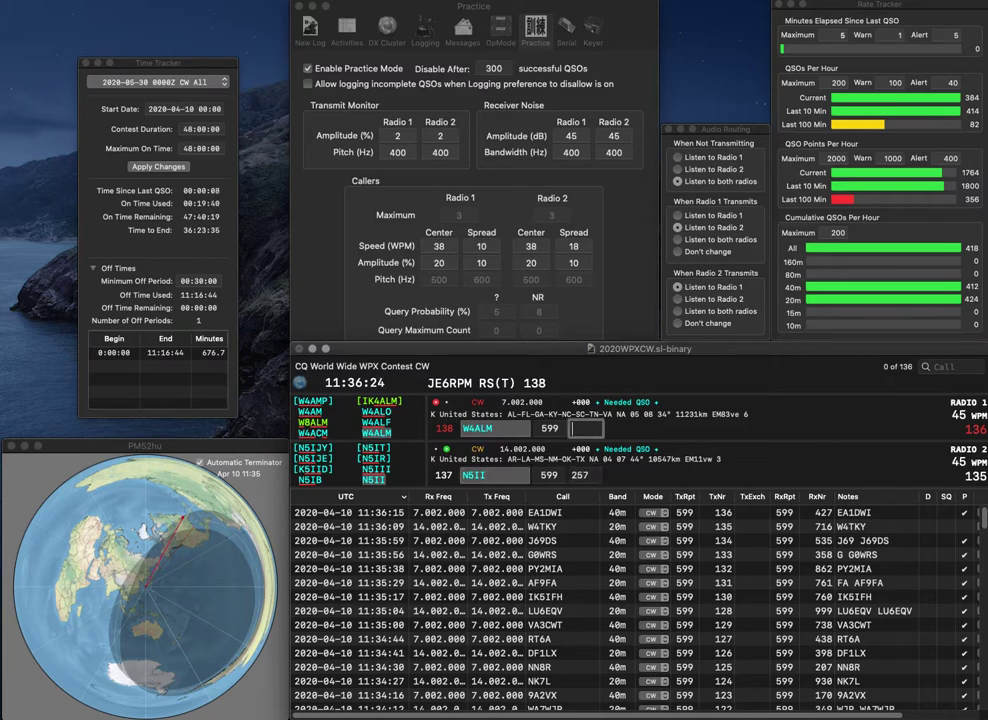
key(Return)
text(752)
key(Return)
text(KD)
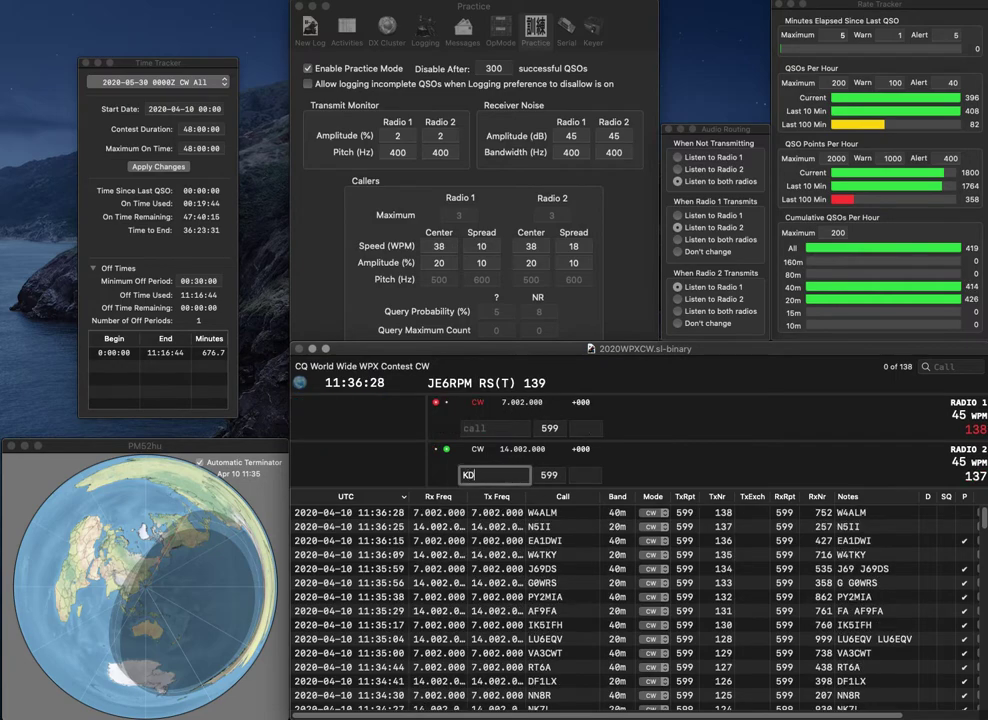
text(4AMP)
key(Return)
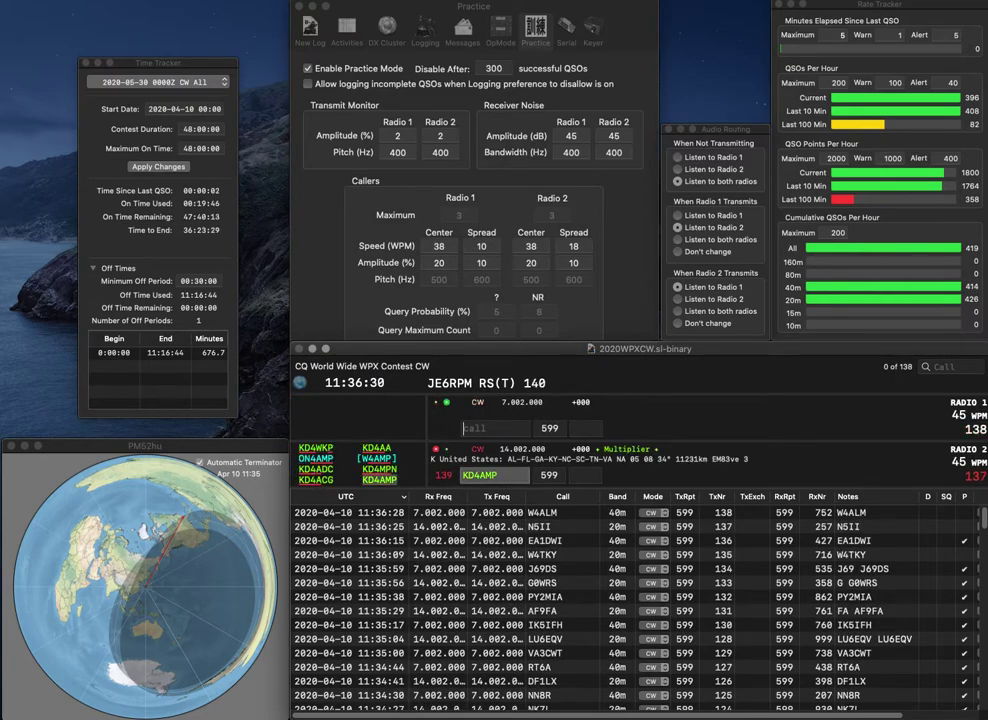
text(AI4IC)
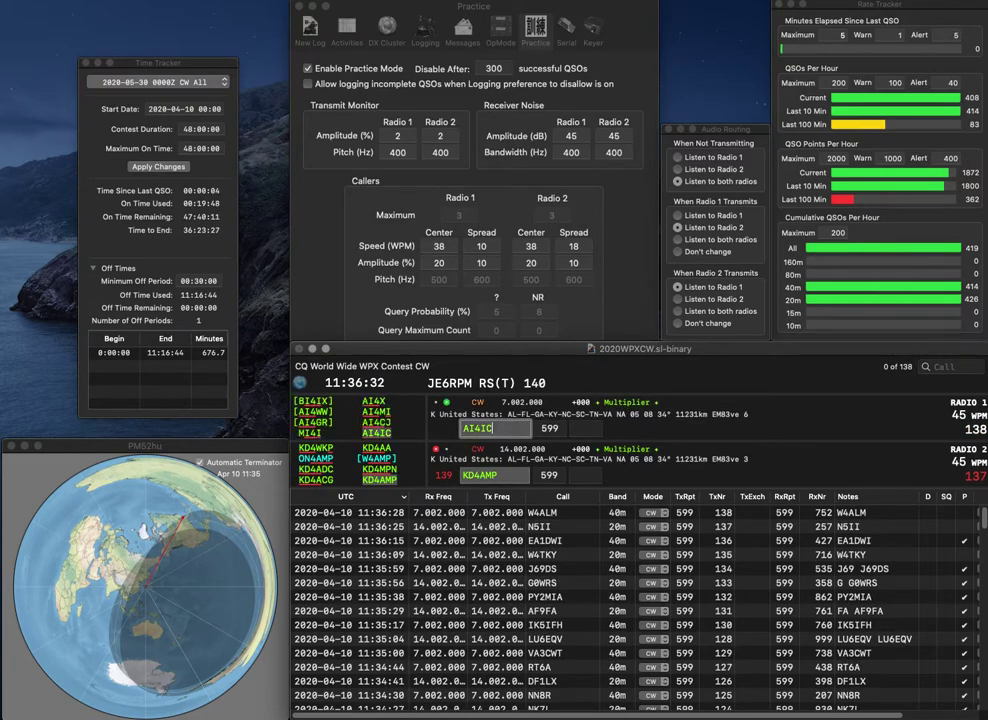
key(Return)
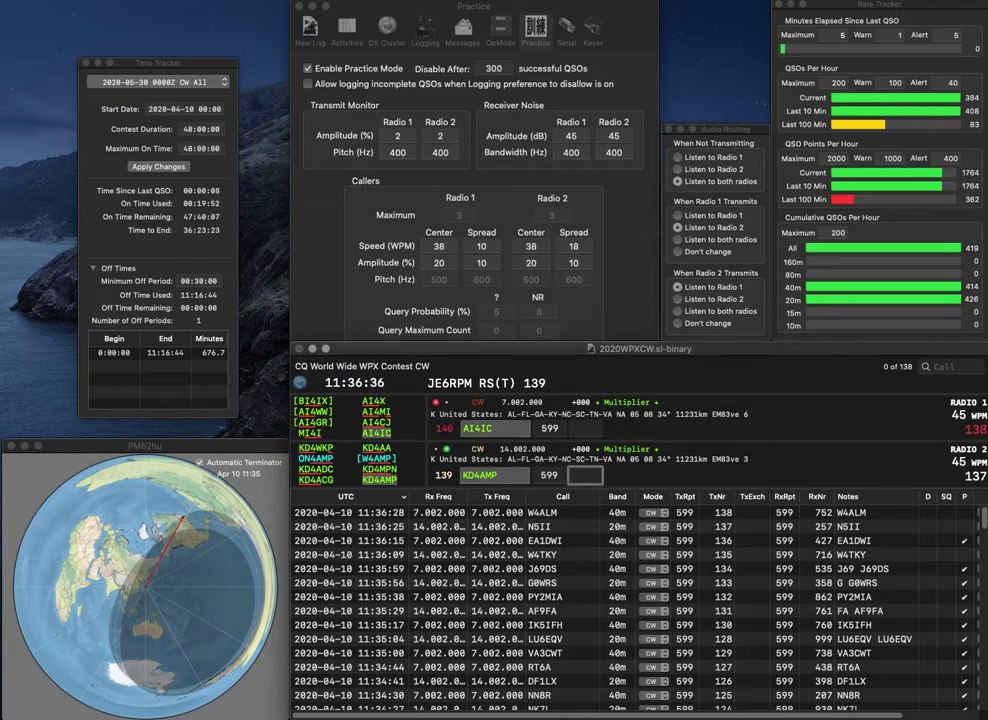
text(599)
key(Return)
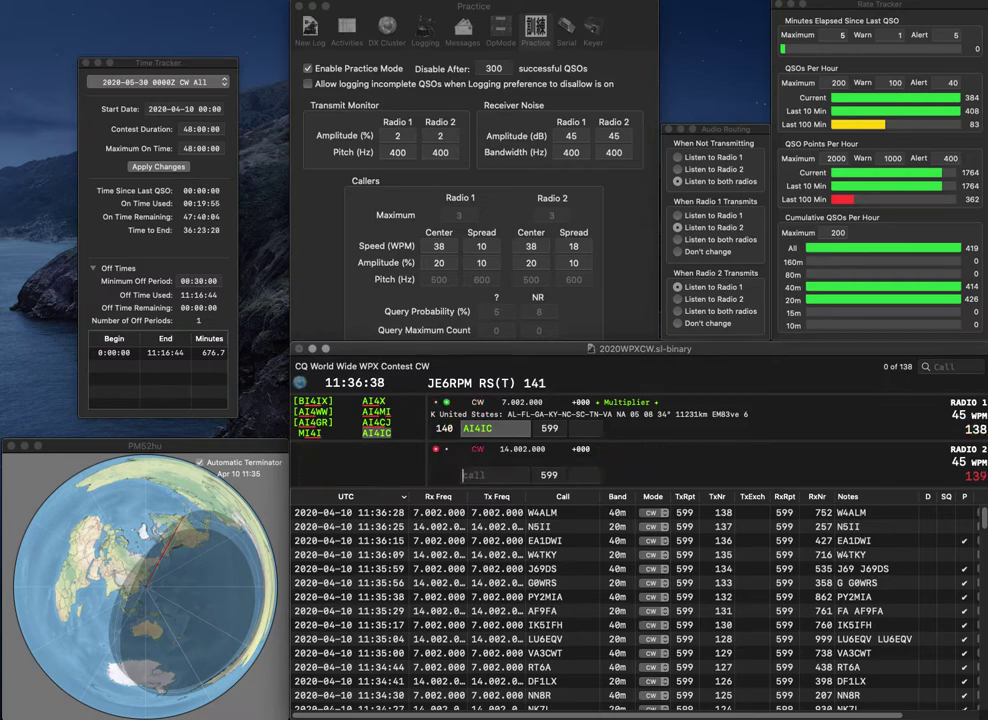
text(234)
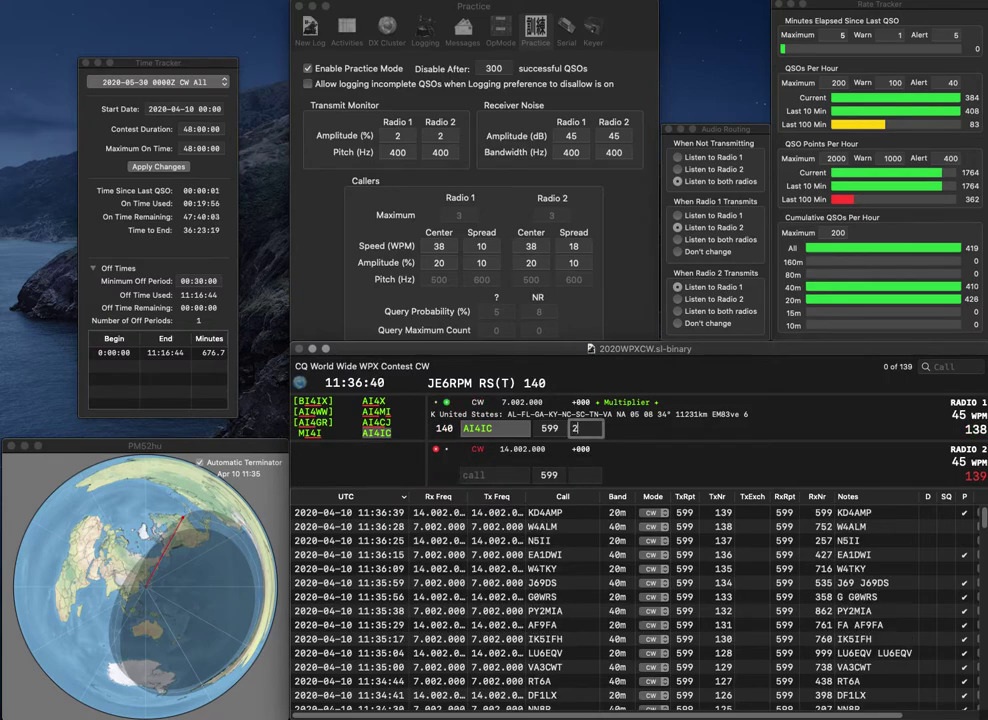
text(W4VP)
text(4HVP)
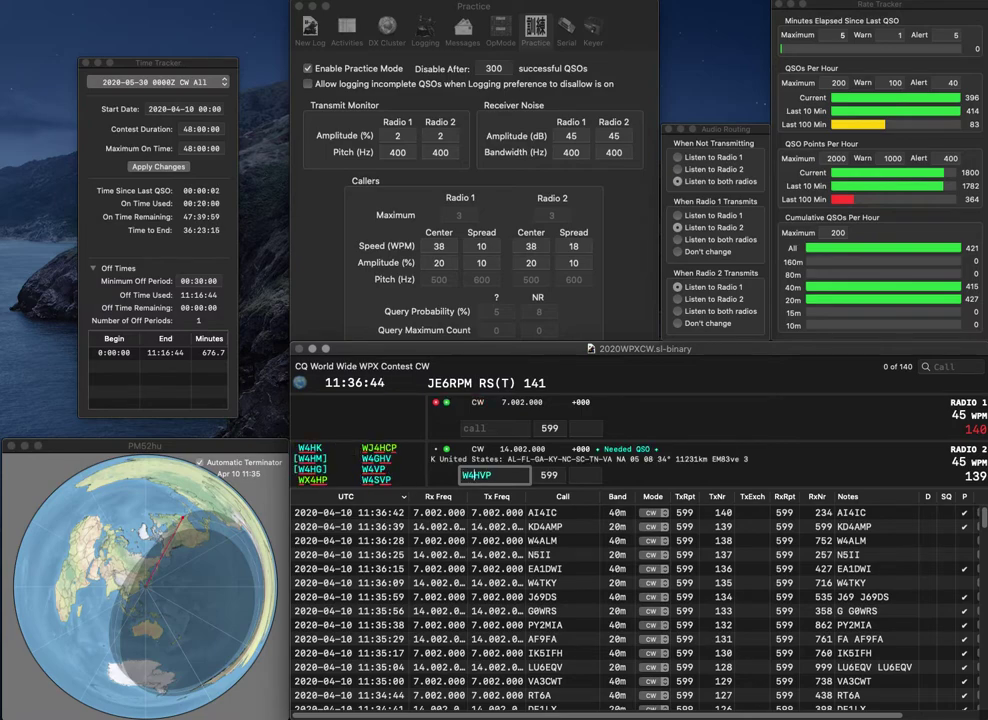
key(Return)
text(K7N)
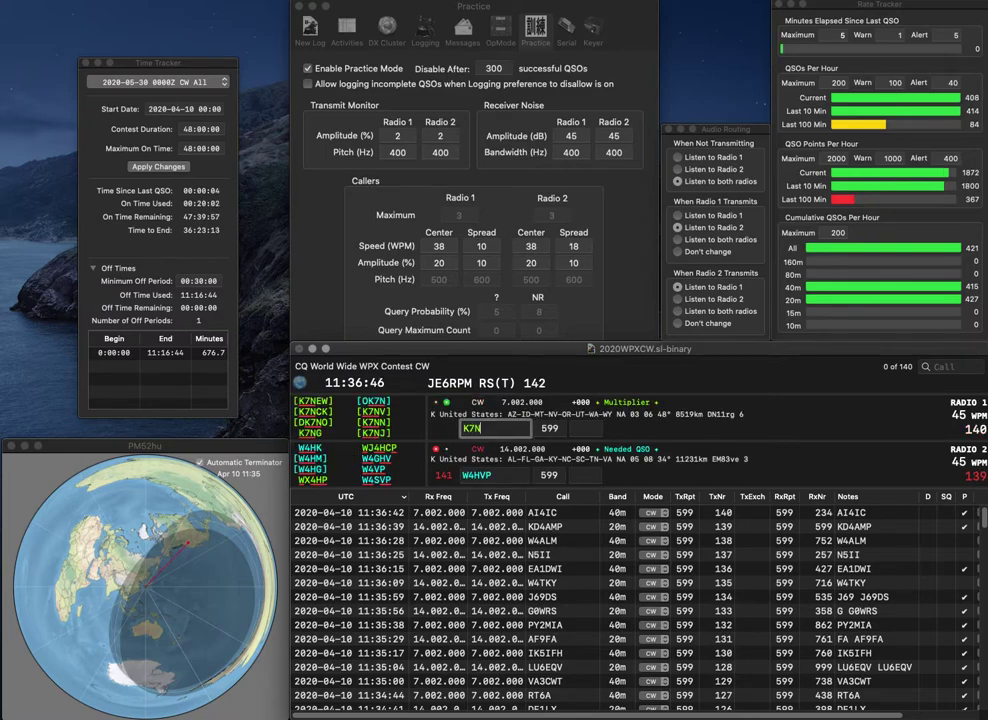
key(Return)
Correct the Radio 2 call to W4SVP and complete the Radio 1 call as K7NWS, resending each exchange.
click(466, 475)
key(Delete)
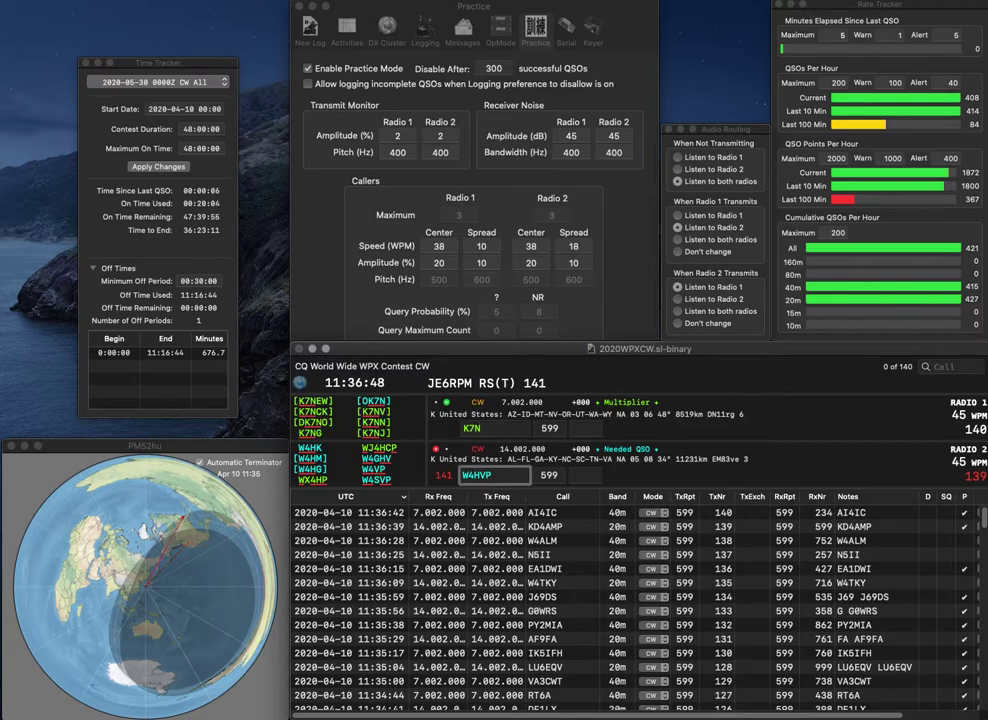
text(S)
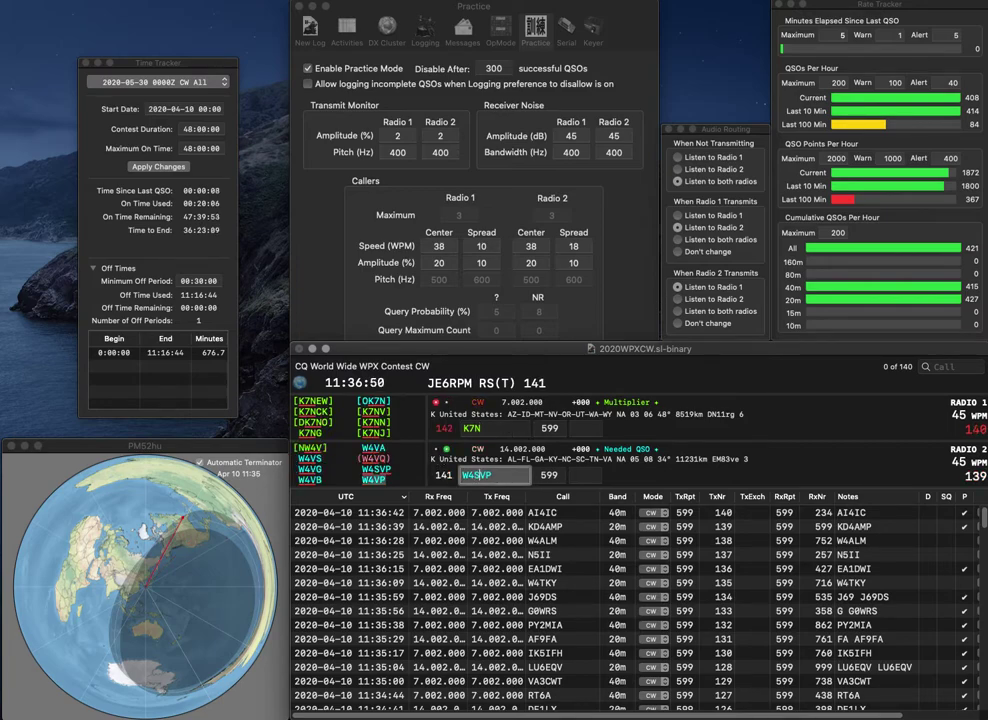
key(Return)
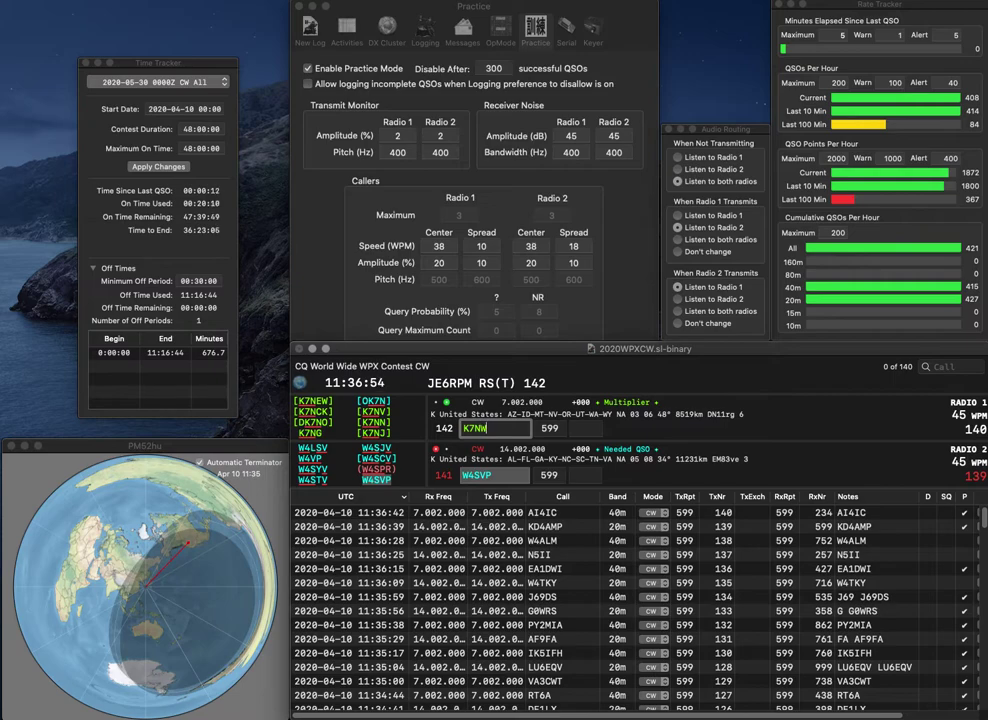
text(WS)
key(Return)
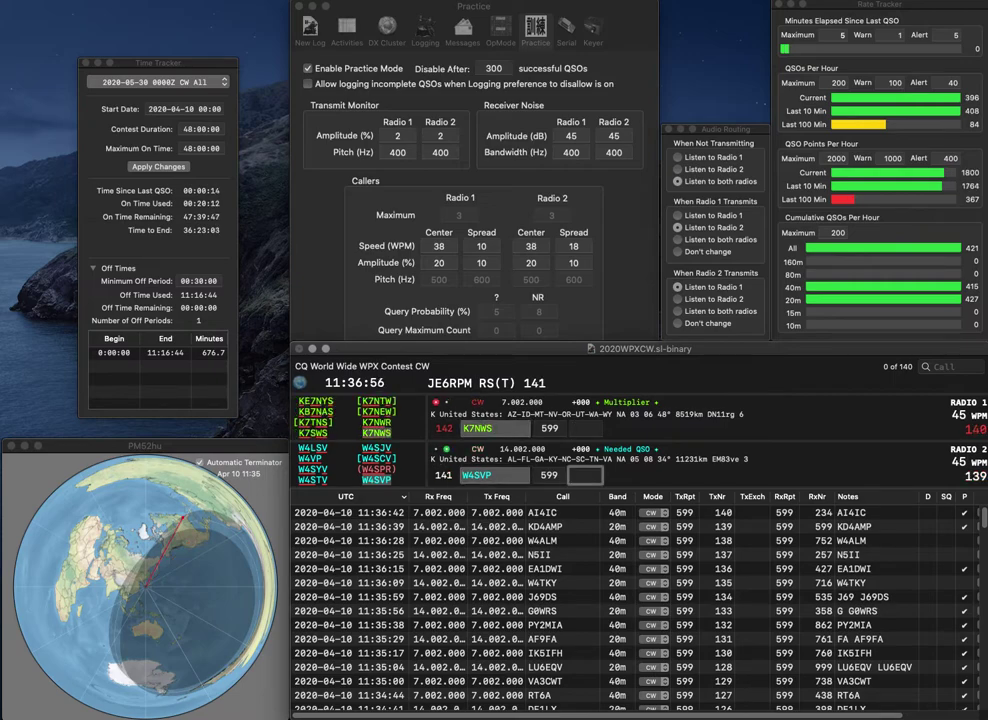
text(305)
key(Return)
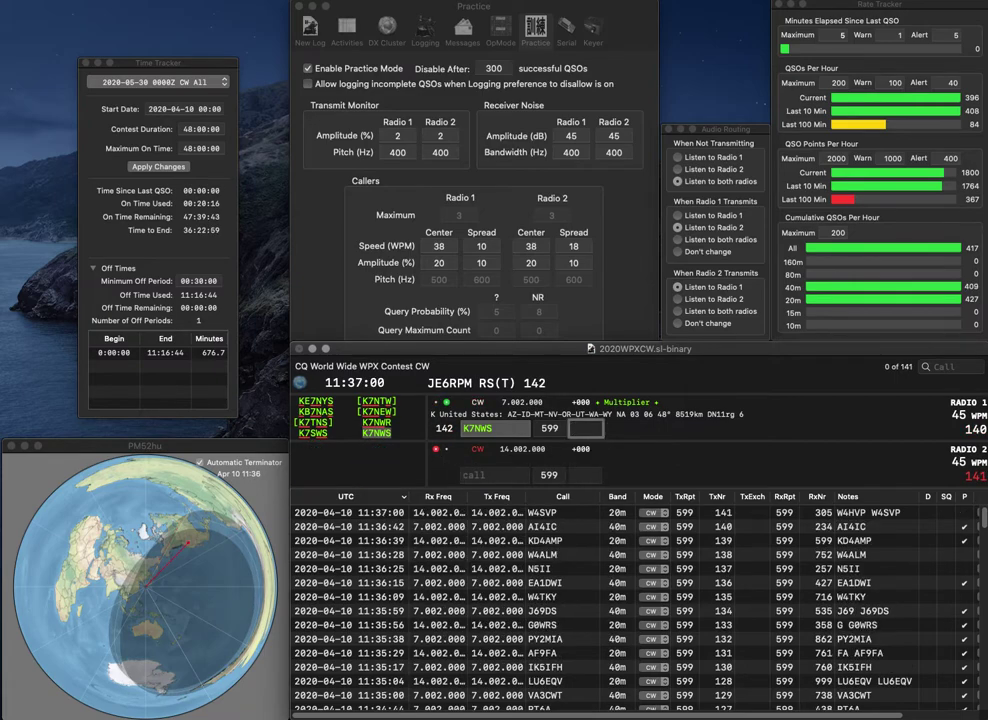
text(776)
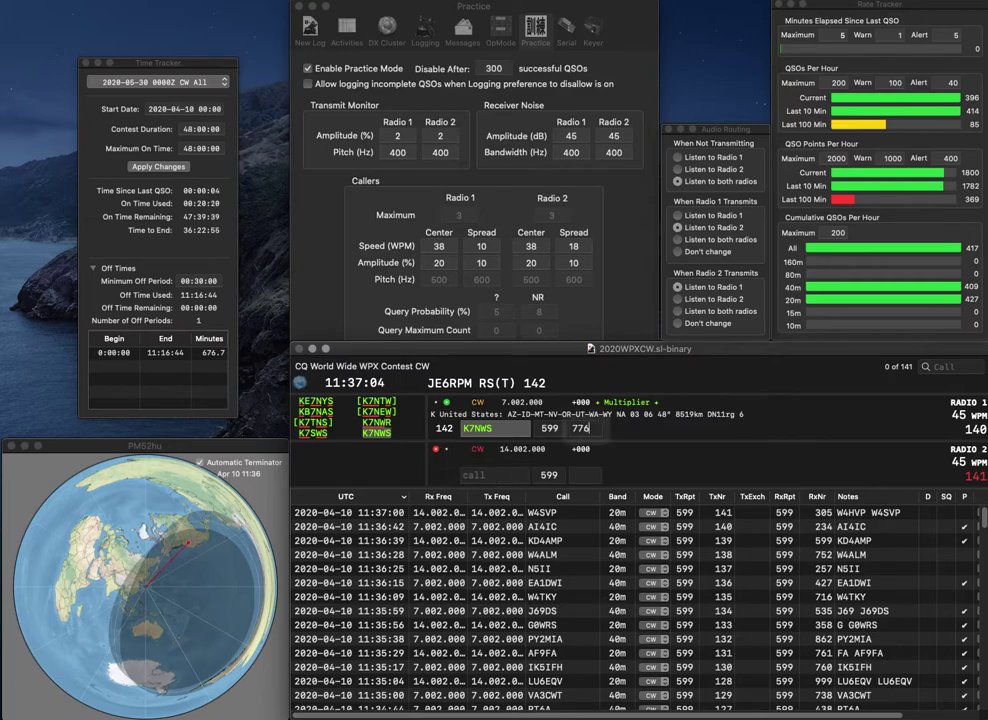
key(Return)
text(W)
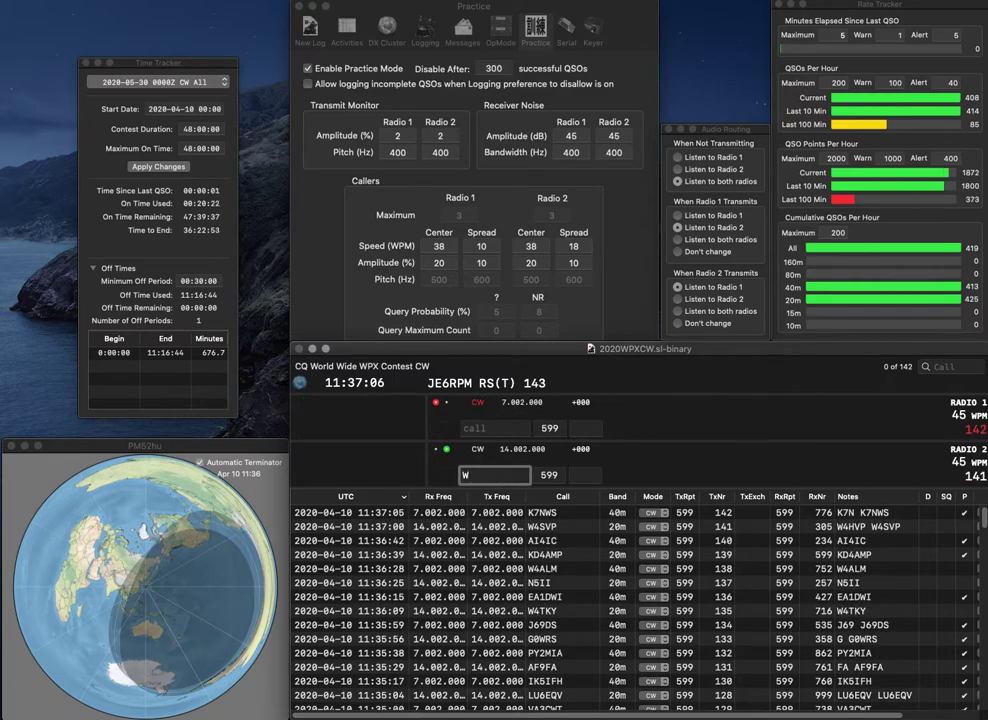
text(B4SP)
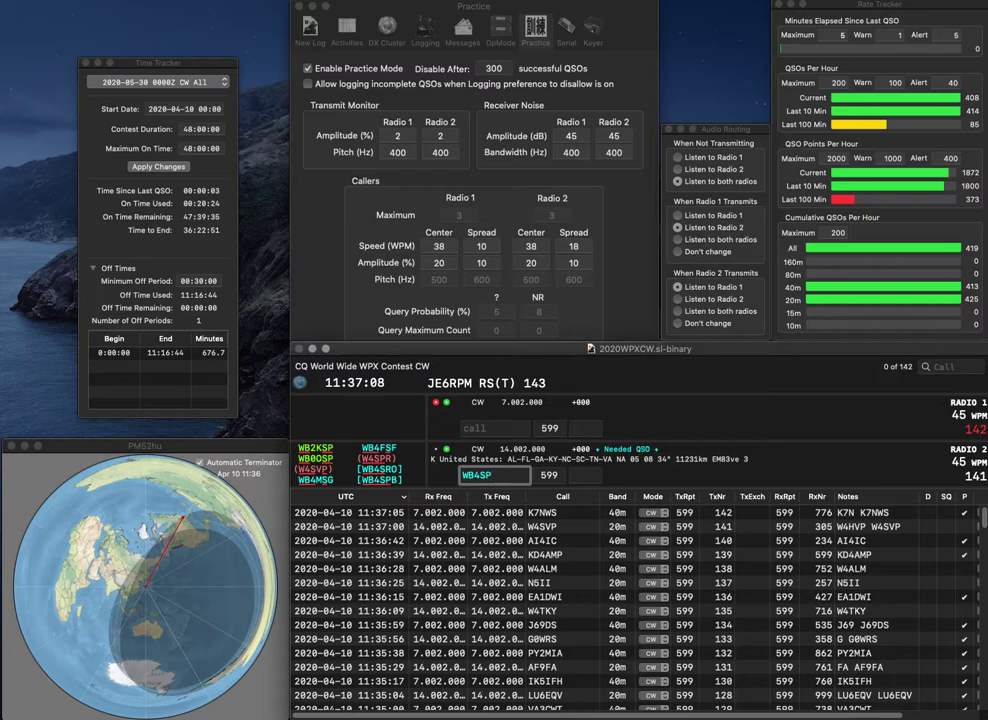
key(Return)
text(K)
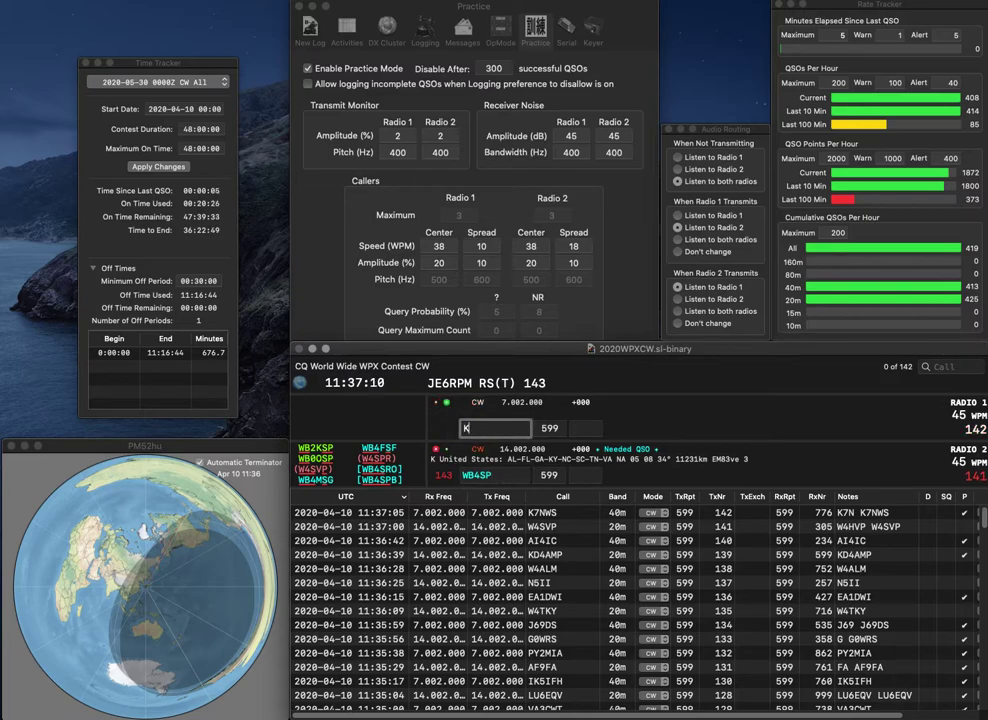
text(0FJ)
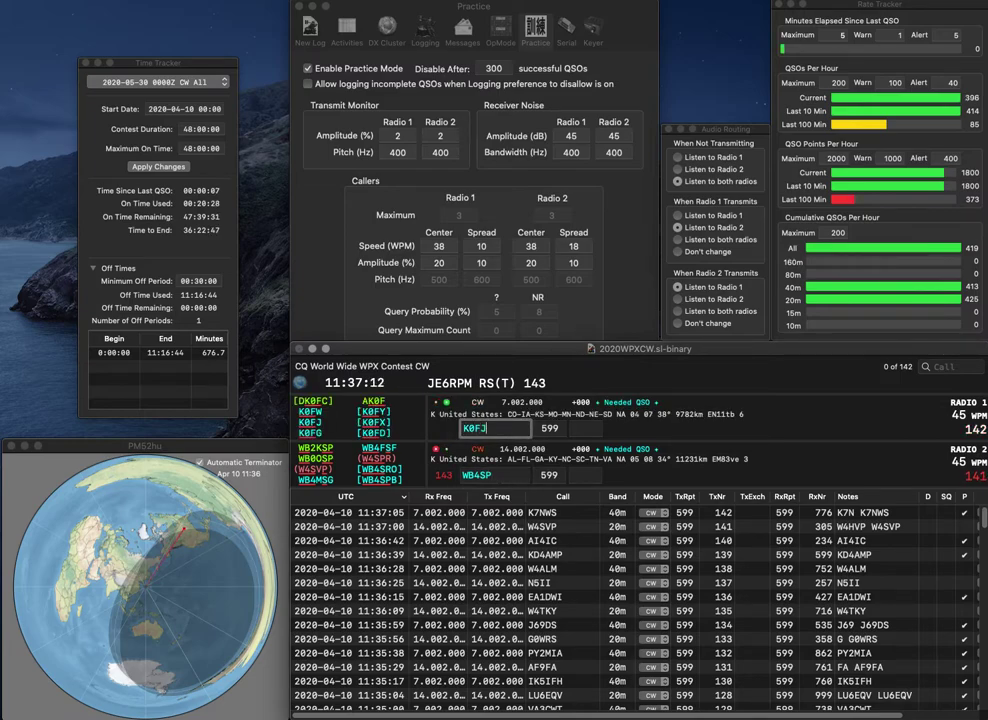
key(space)
key(Return)
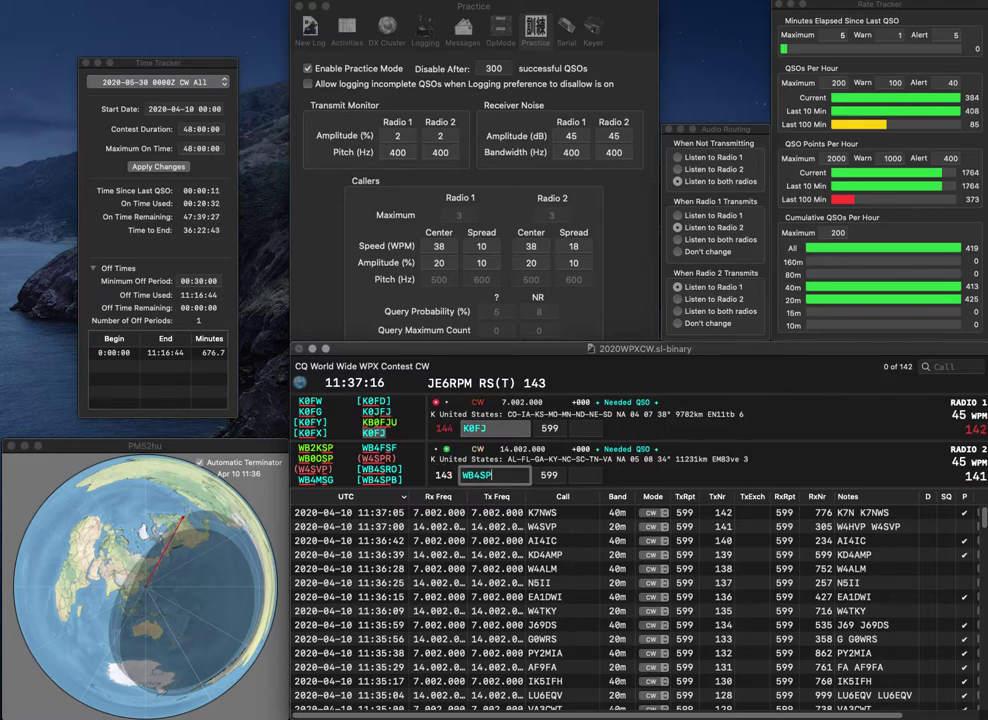
text(B)
key(Return)
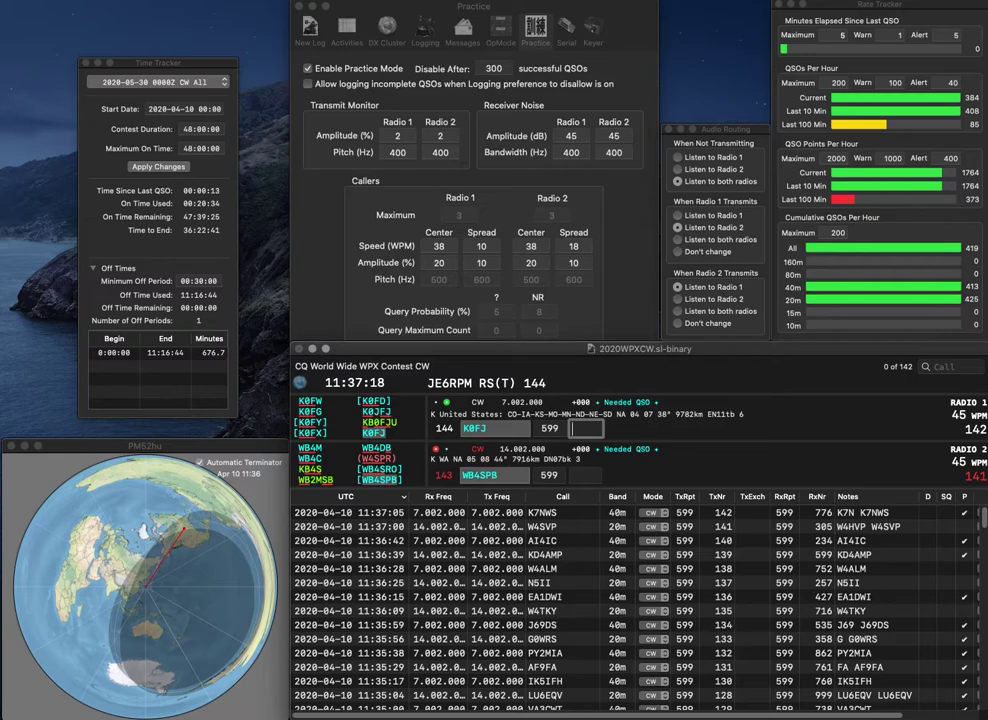
text(333)
key(Return)
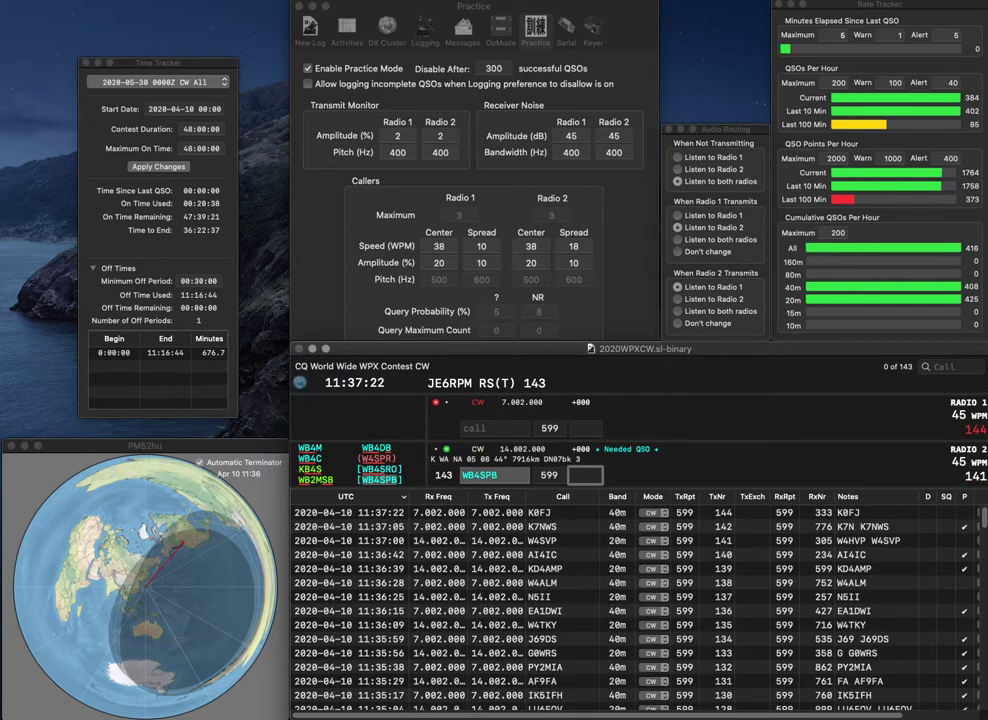
text(717)
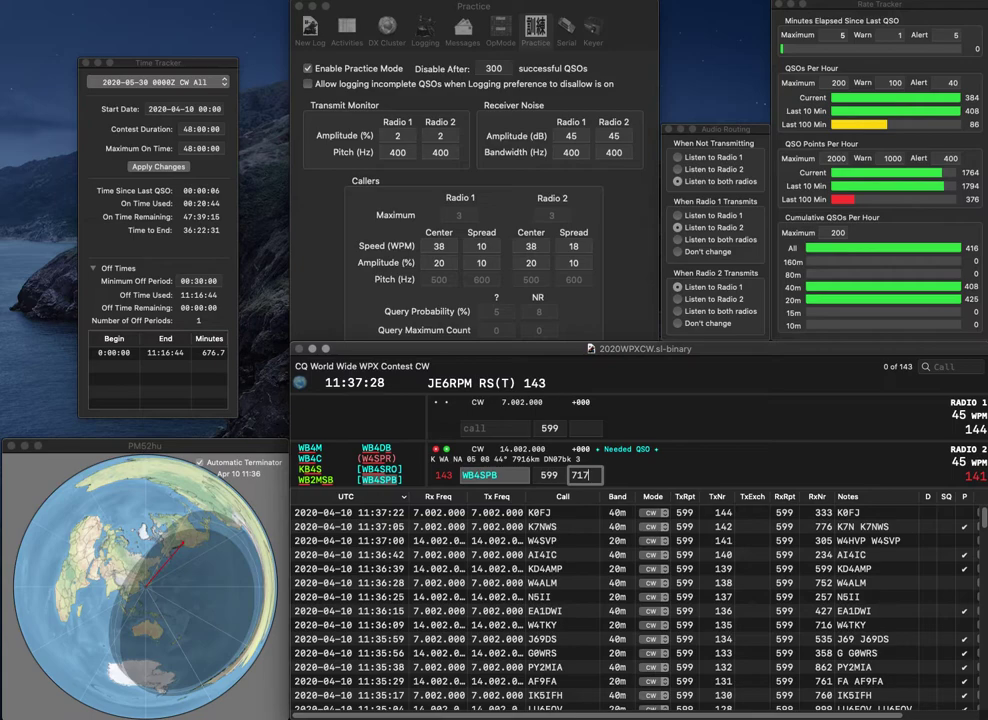
key(Return)
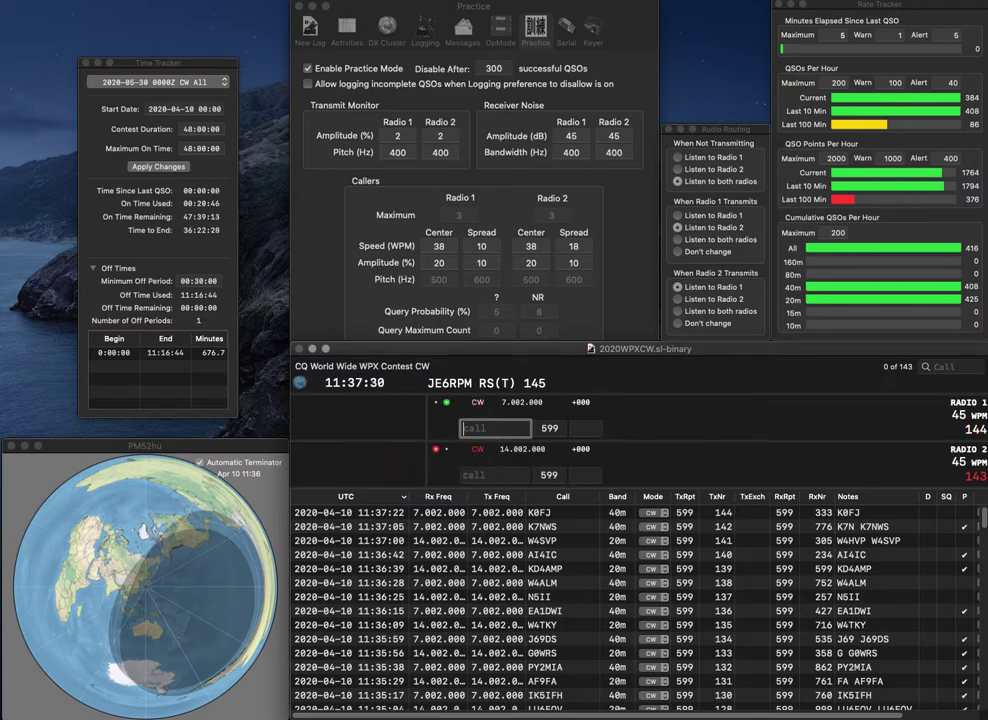
text(UA3)
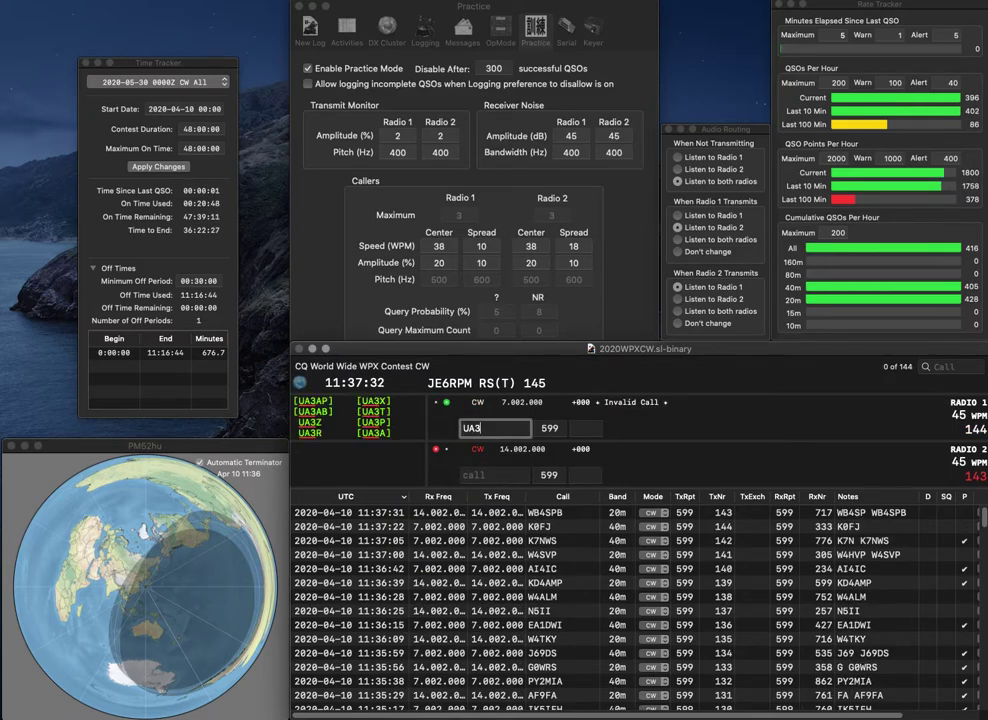
text(ZMQ)
key(Return)
text(PJ3)
key(BackSpace)
text(4D)
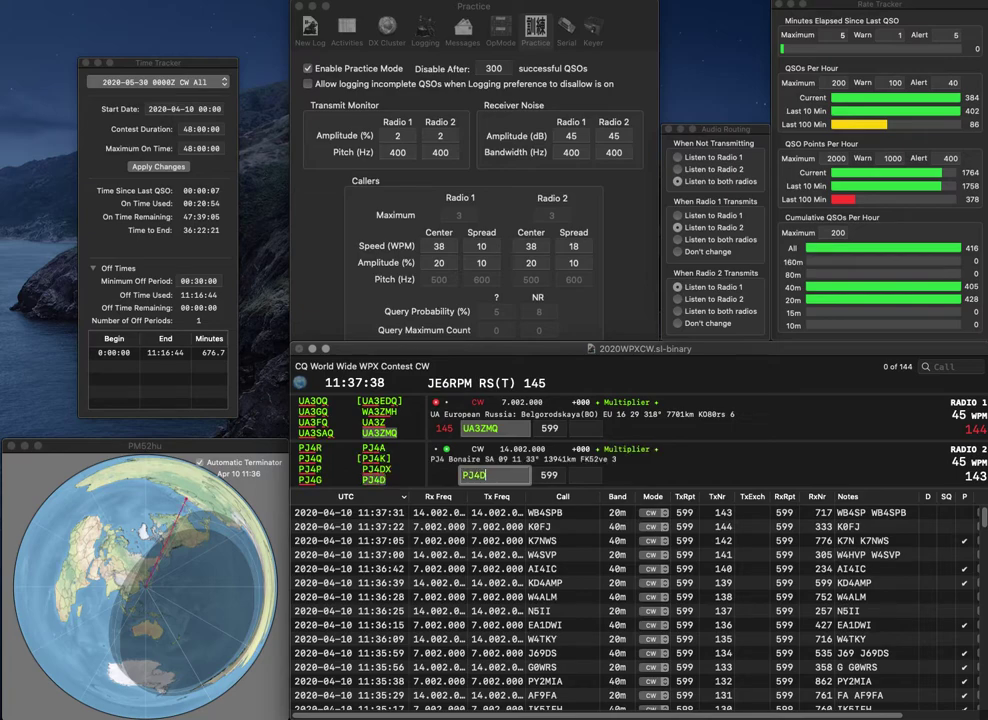
key(Return)
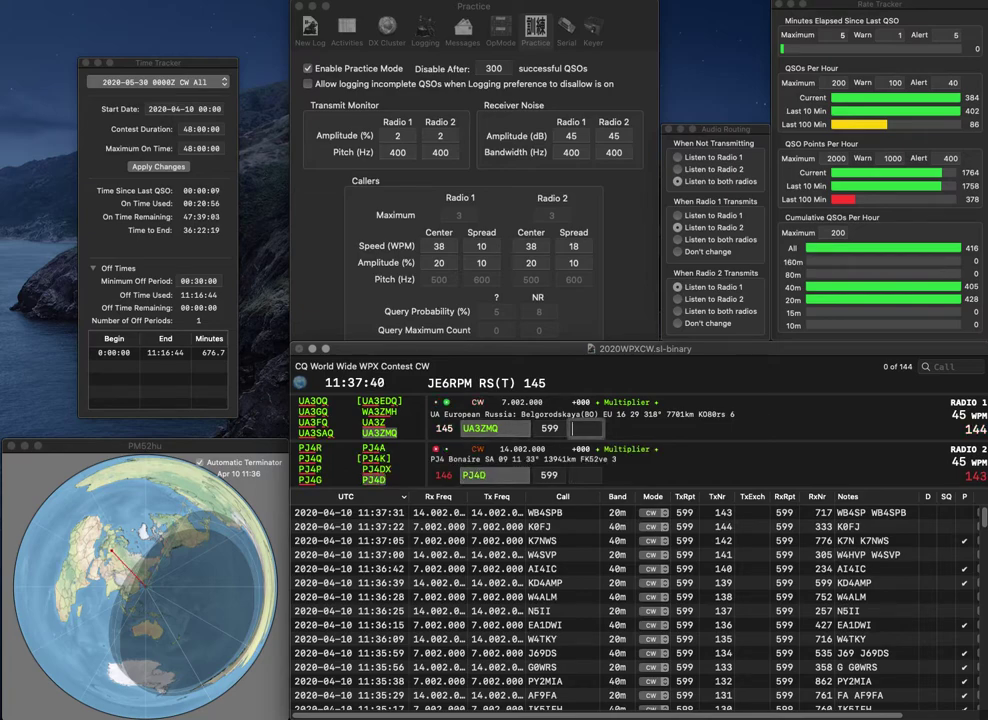
Log UA3ZMQ on Radio 1 with received number 851 and PJ4D on Radio 2 with received number 484.
text(851)
key(Return)
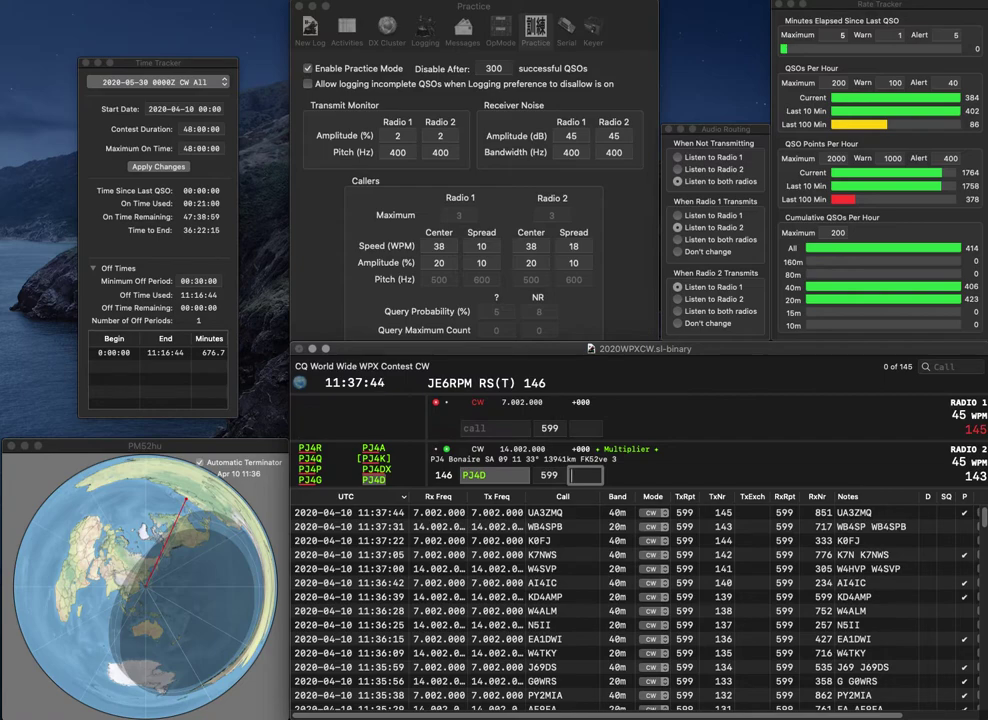
text(484)
key(Return)
Answer the partial call 4Z on Radio 1 and YE1R on Radio 2, and complete the Radio 1 call as NP4Z.
text(4Z)
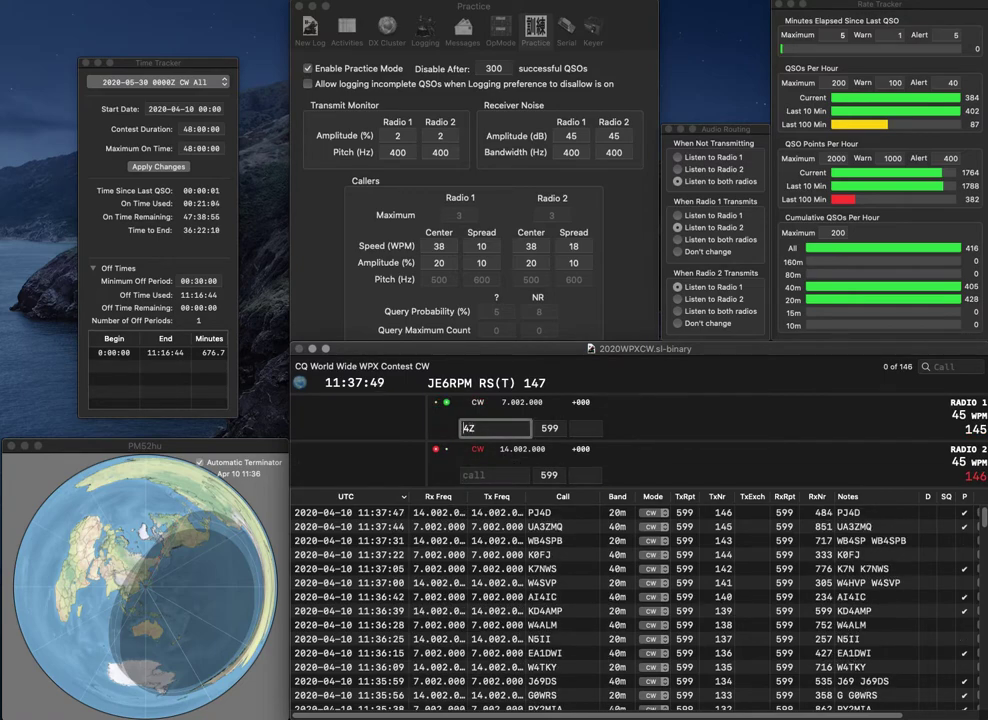
key(Return)
text(YE1R)
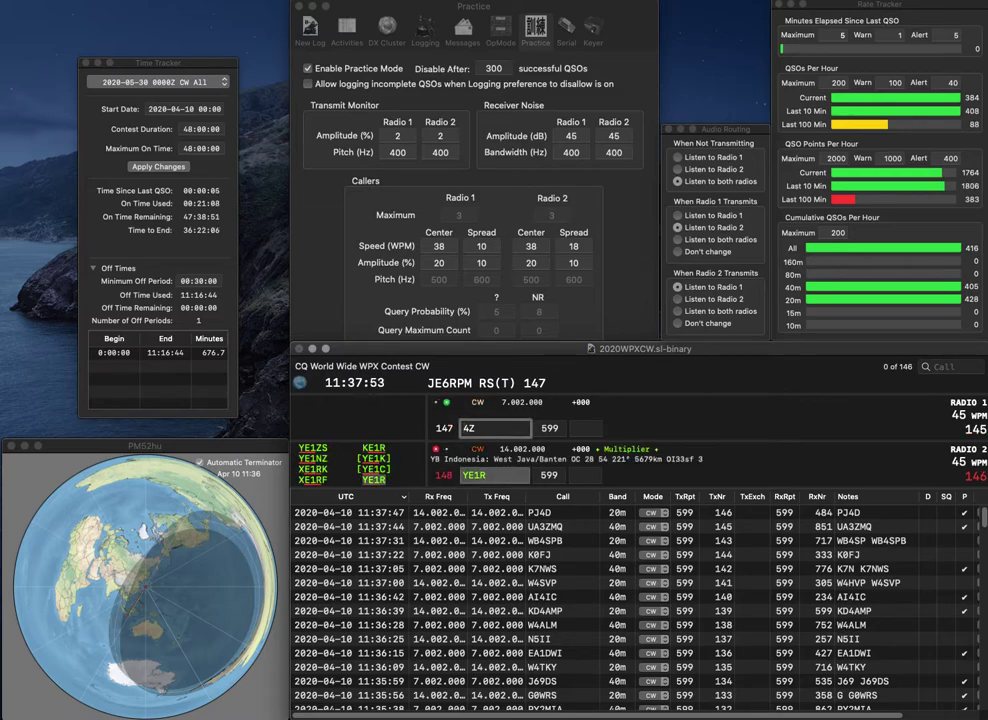
text(NP)
key(Return)
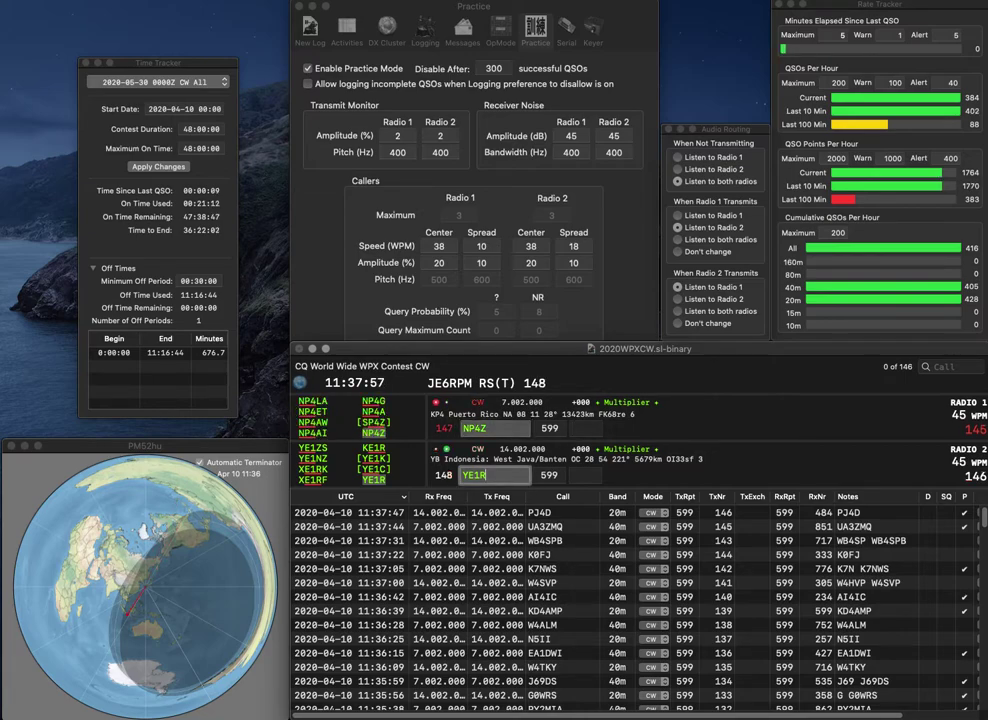
Log YE1R on Radio 2 with received number 817 and NP4Z on Radio 1 with received number 278.
key(space)
text(817)
key(Return)
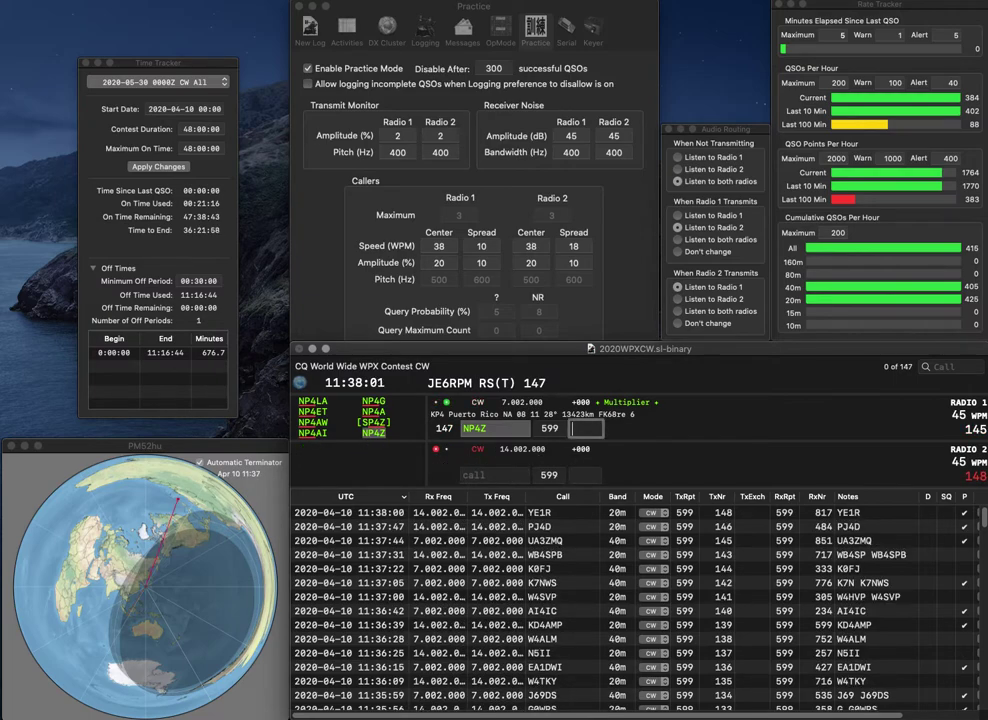
text(278)
key(Return)
Answer the partial call LHW on Radio 2 and NA0JFG on Radio 1.
text(LHW)
key(Return)
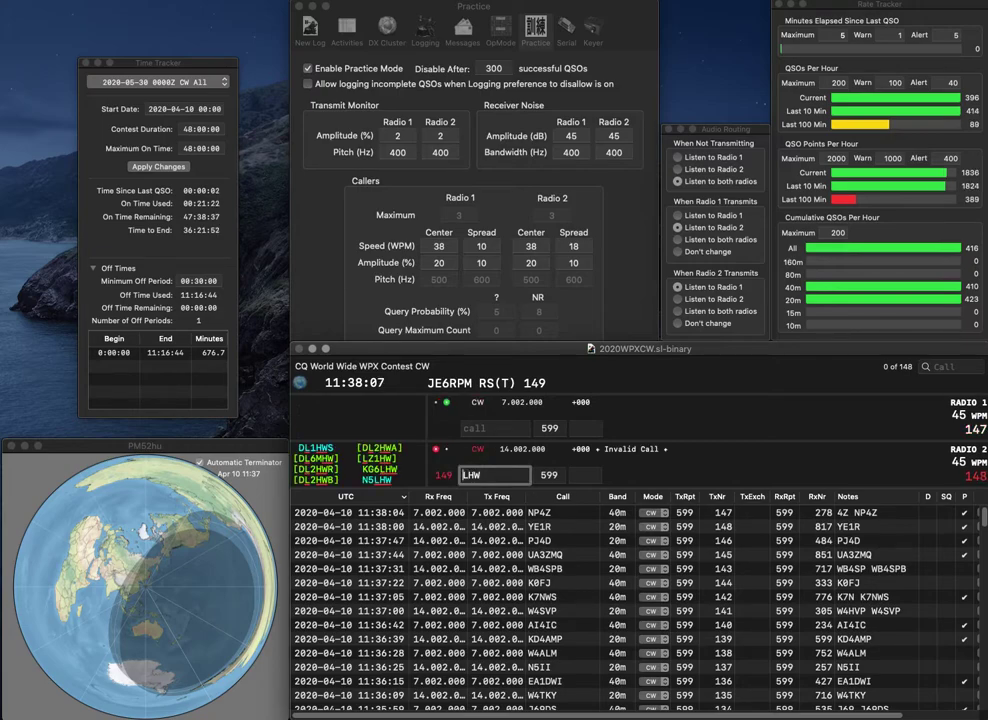
text(NA0JFG)
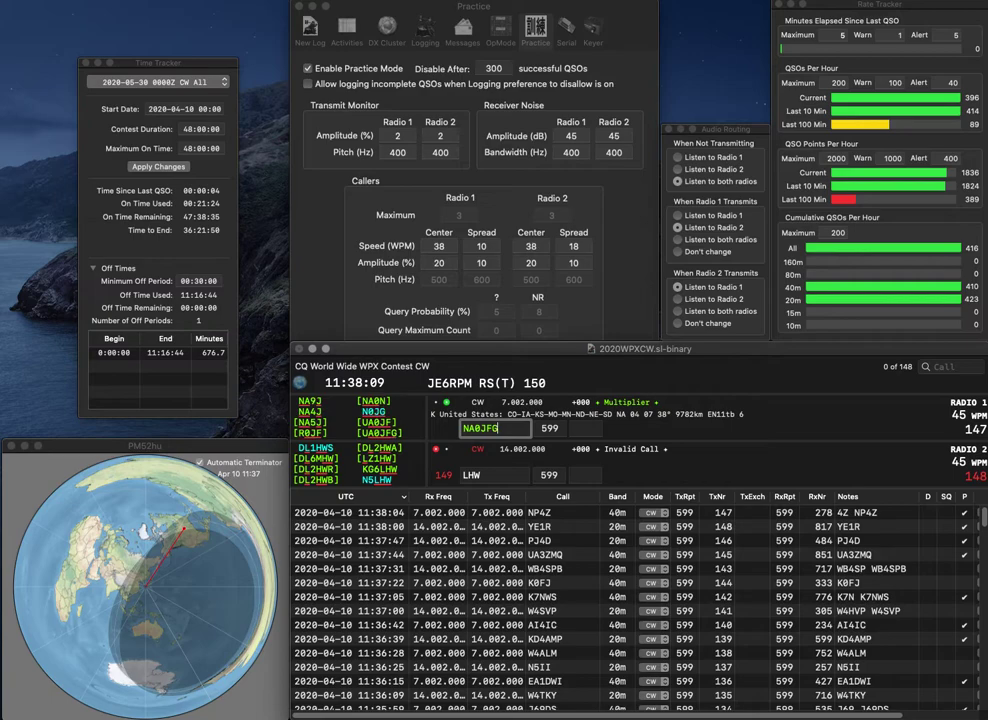
key(Return)
Complete the Radio 2 call as N5LHW and correct the Radio 1 call to UA0JFG.
text(N5)
key(Return)
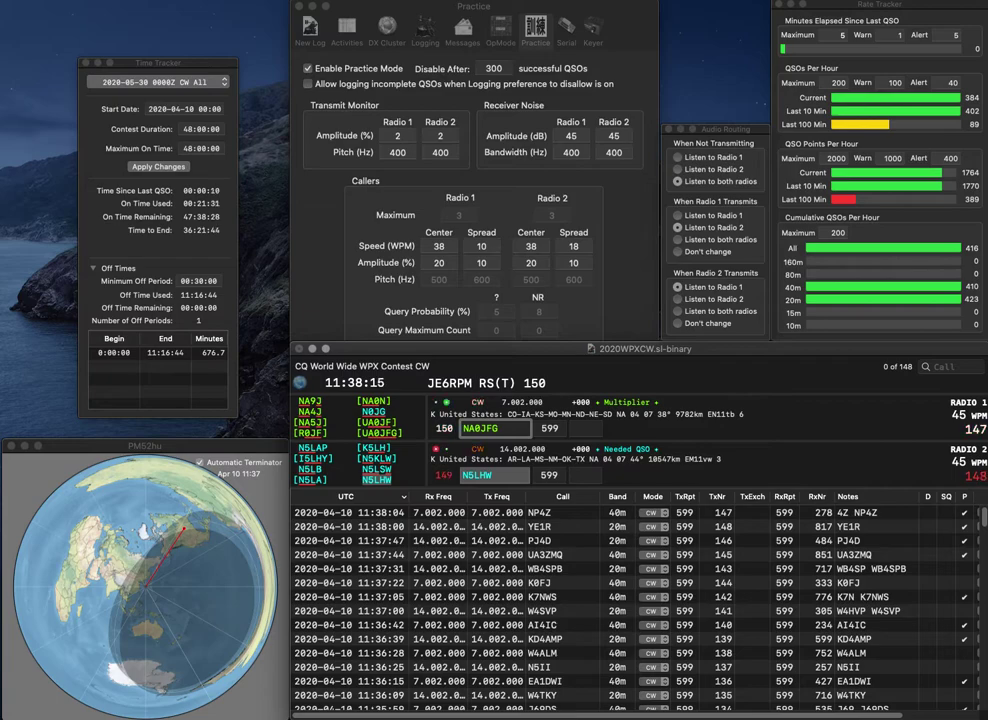
key(Delete)
text(U)
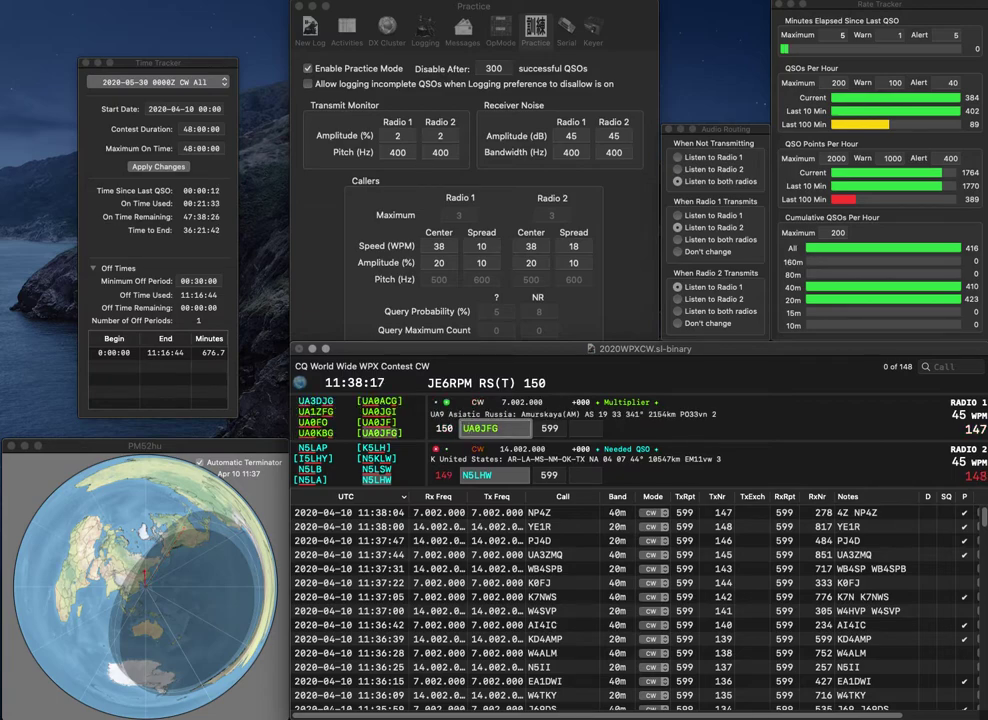
key(grave)
key(space)
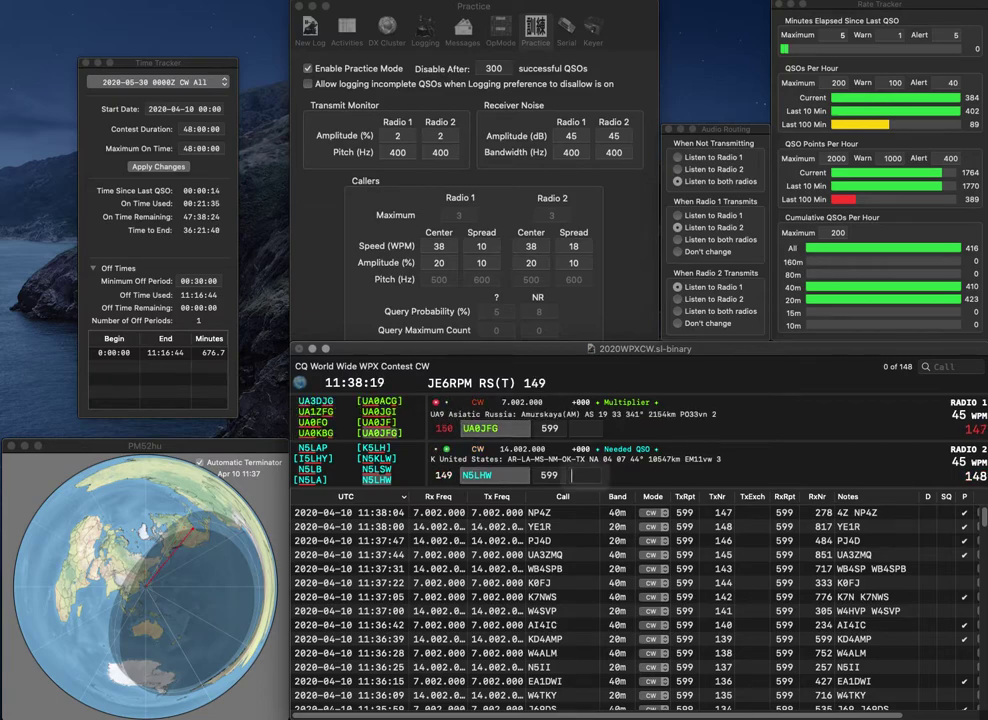
text(66)
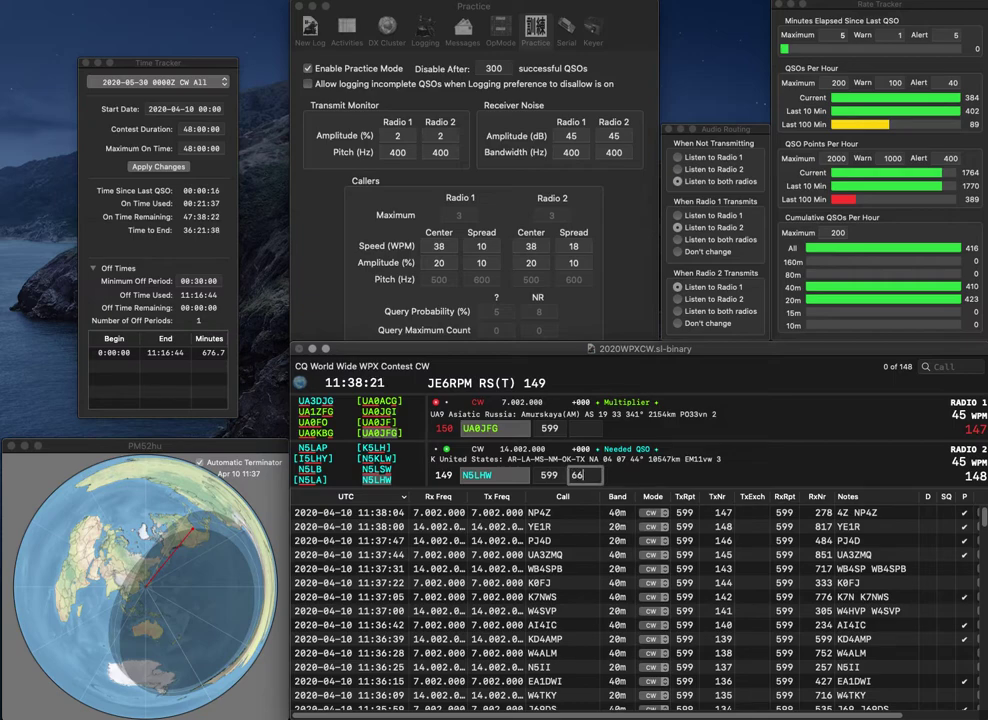
text(4)
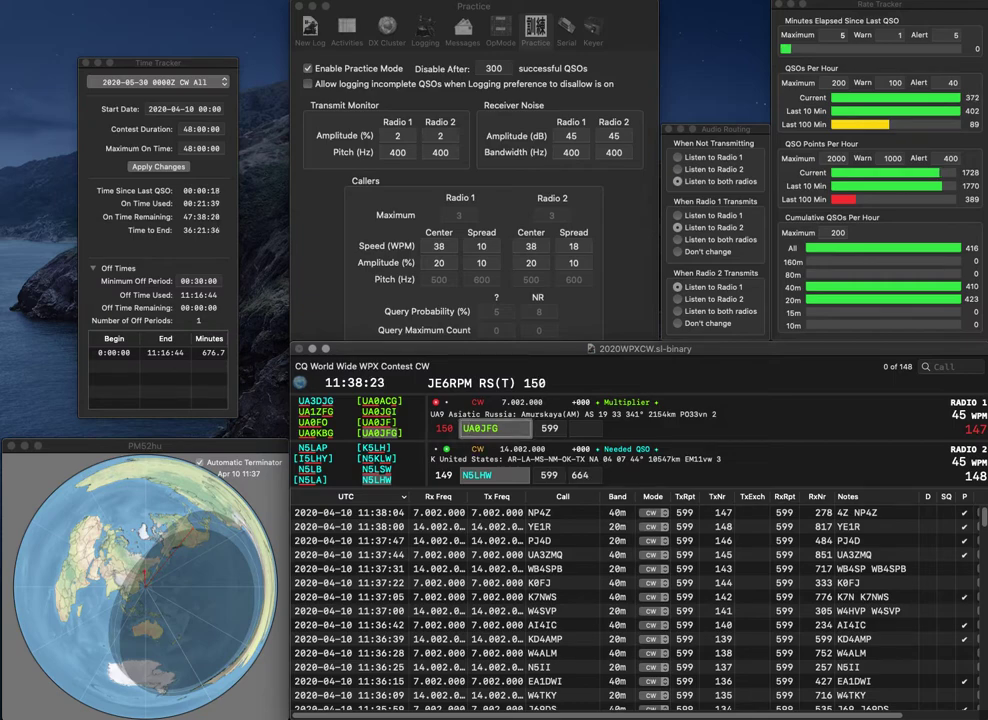
key(Return)
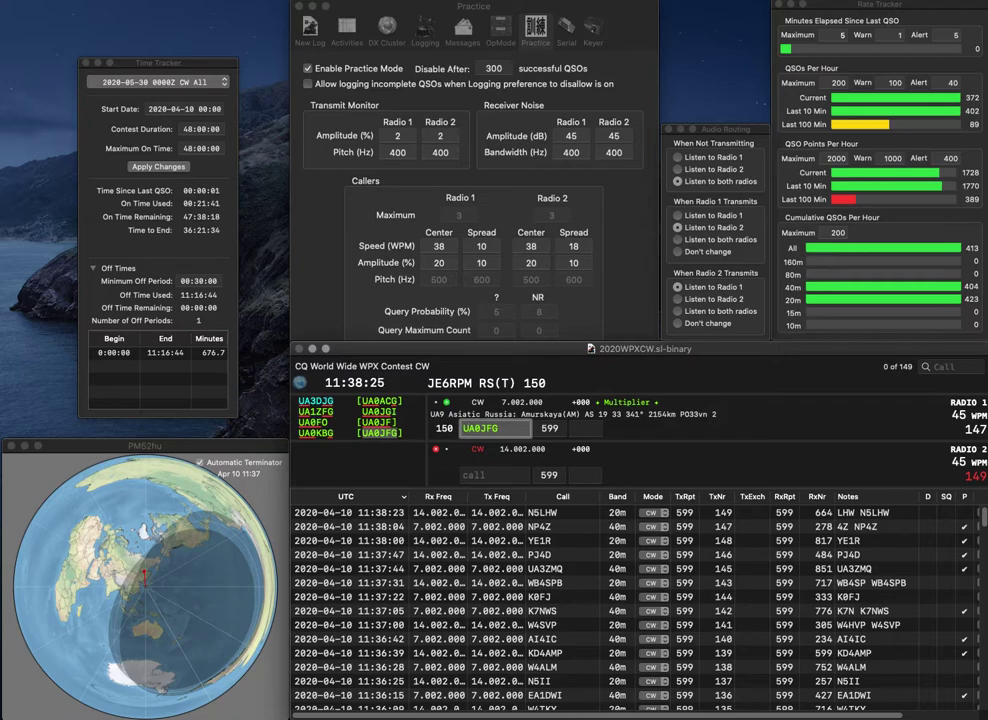
key(Tab)
text(25)
key(Return)
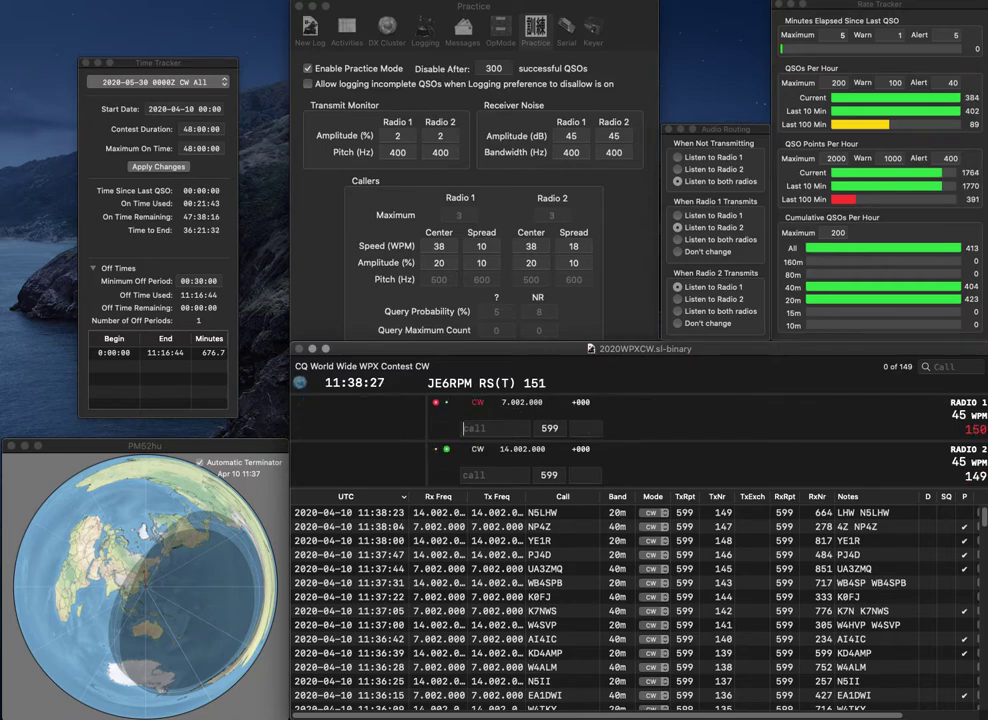
text(DDLDC)
text(R)
key(Left)
key(Left)
key(Left)
text(3)
key(super+Left)
key(Delete)
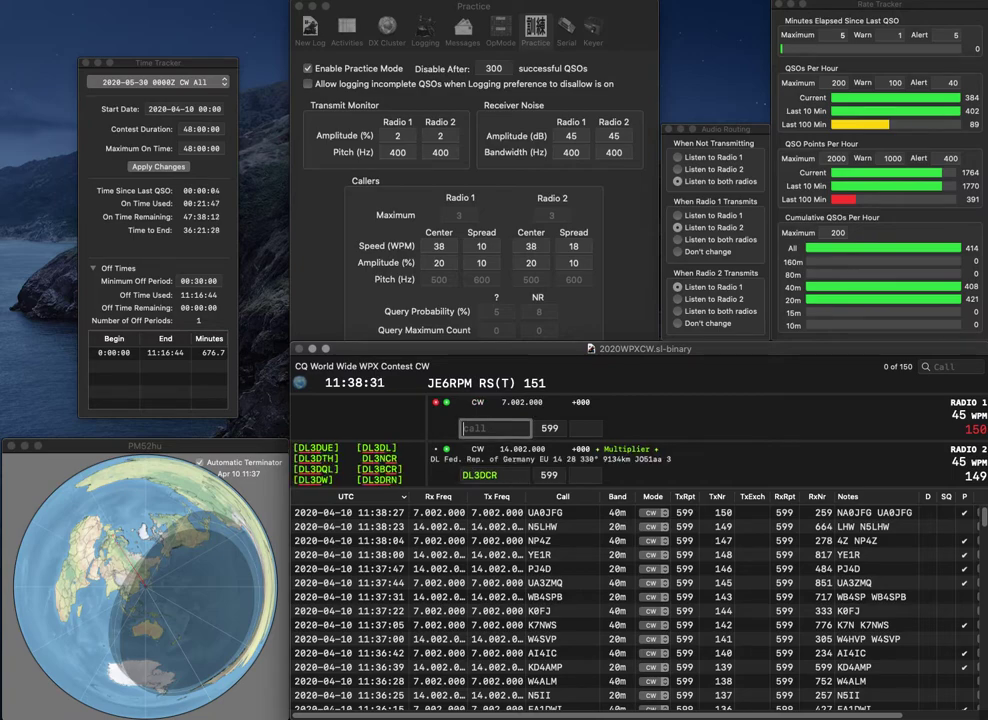
key(Return)
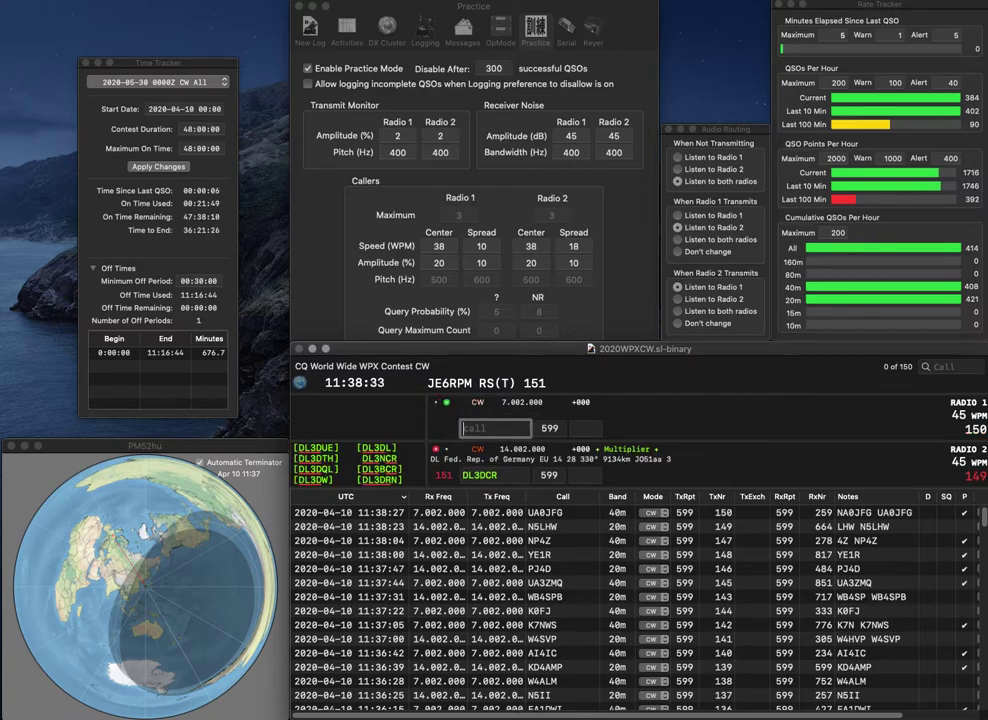
text(OM5NA)
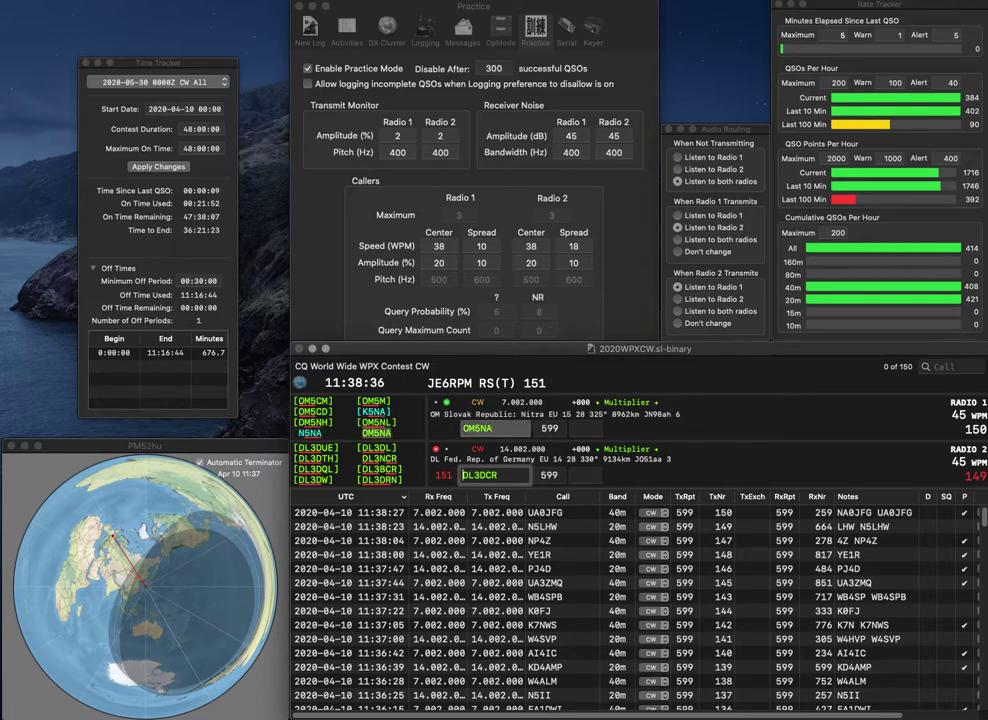
key(Return)
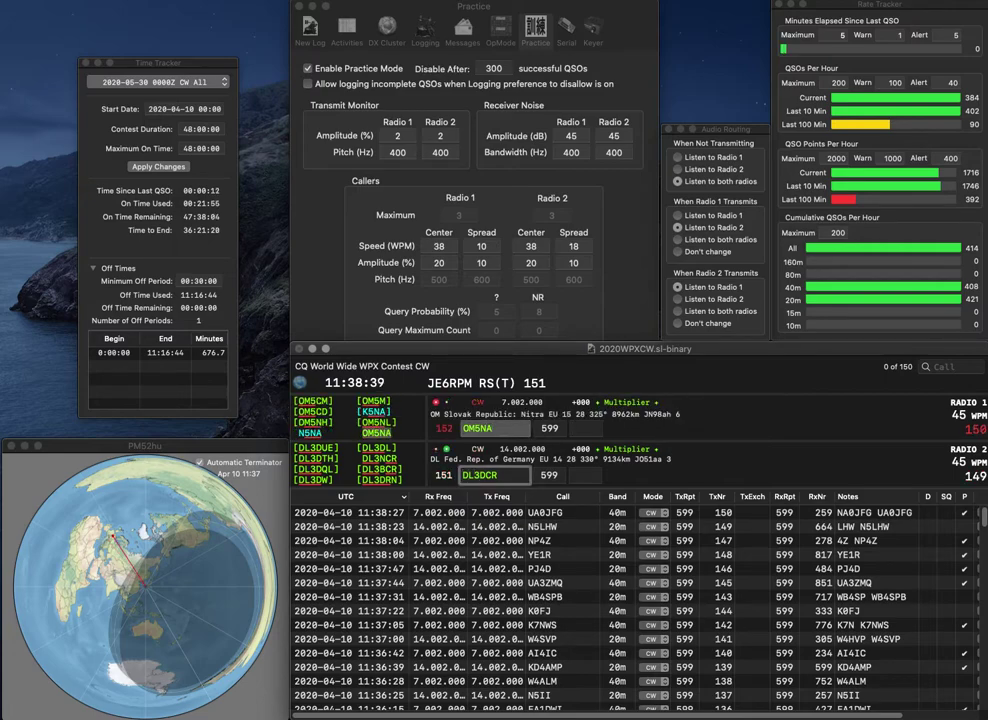
key(Delete)
text(B)
key(Return)
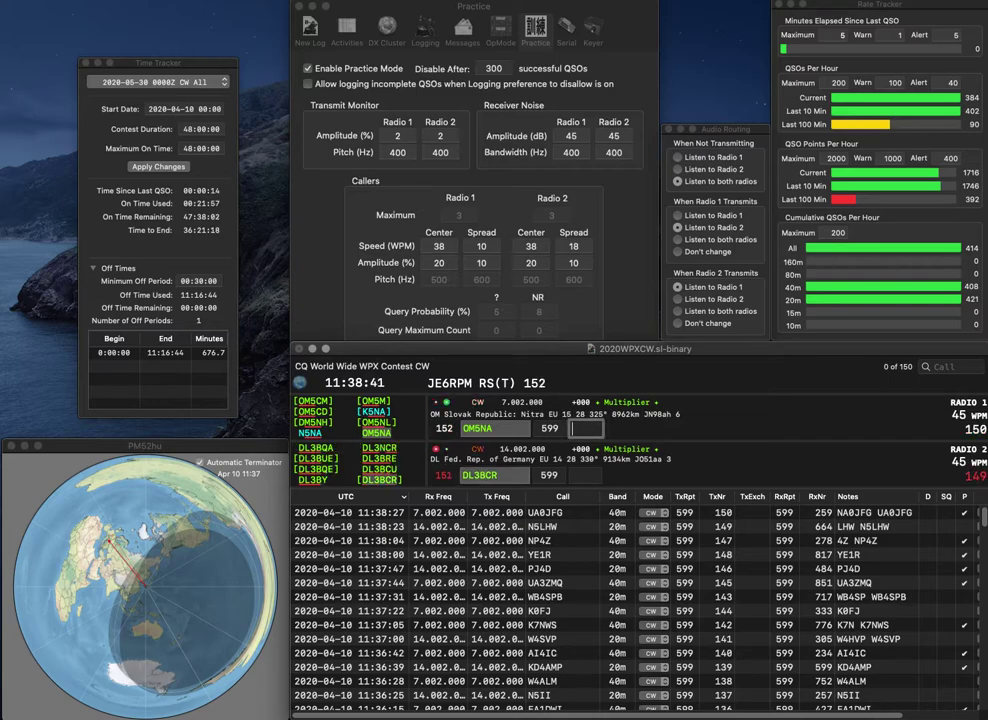
text(91)
key(Down)
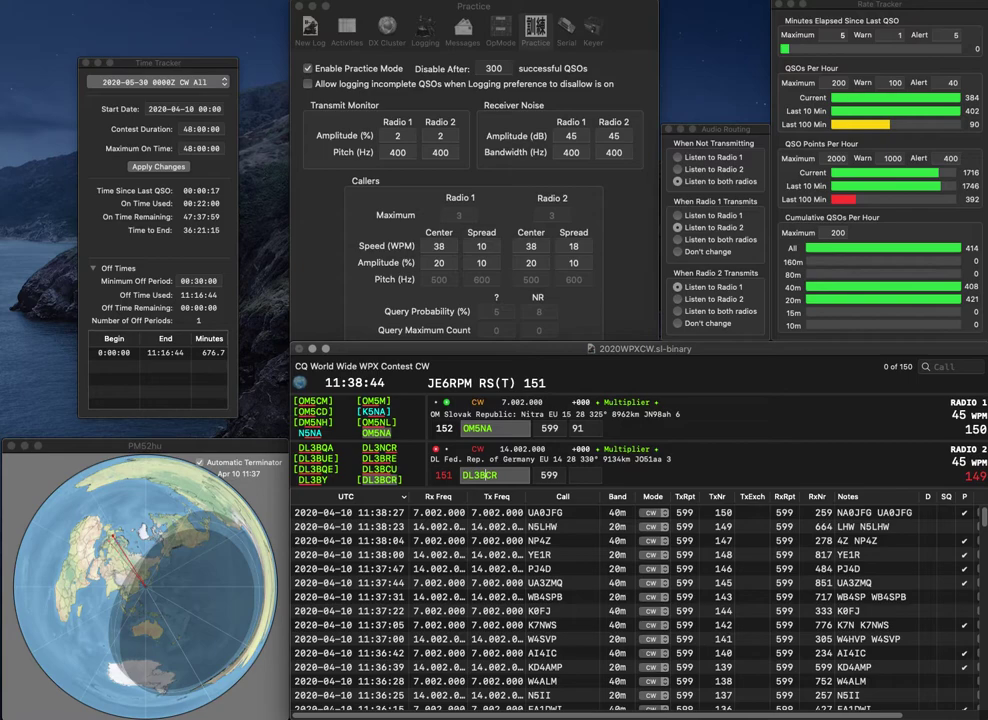
key(Return)
text(368)
key(Return)
text(DK)
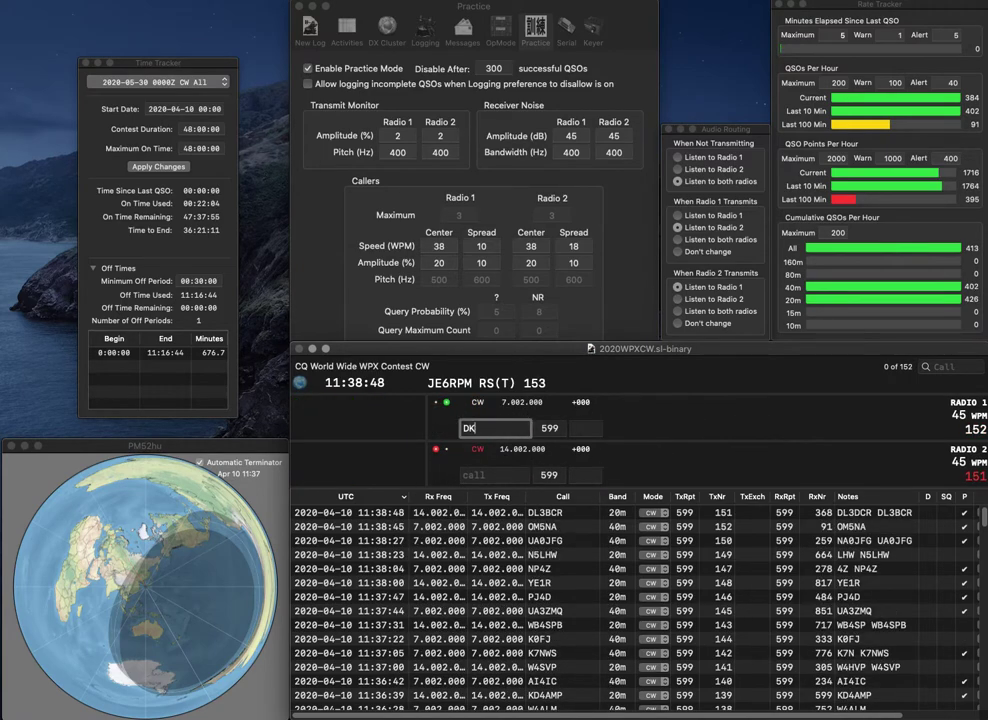
text(WJ)
key(Left)
key(Left)
text(3)
key(Return)
text(N5)
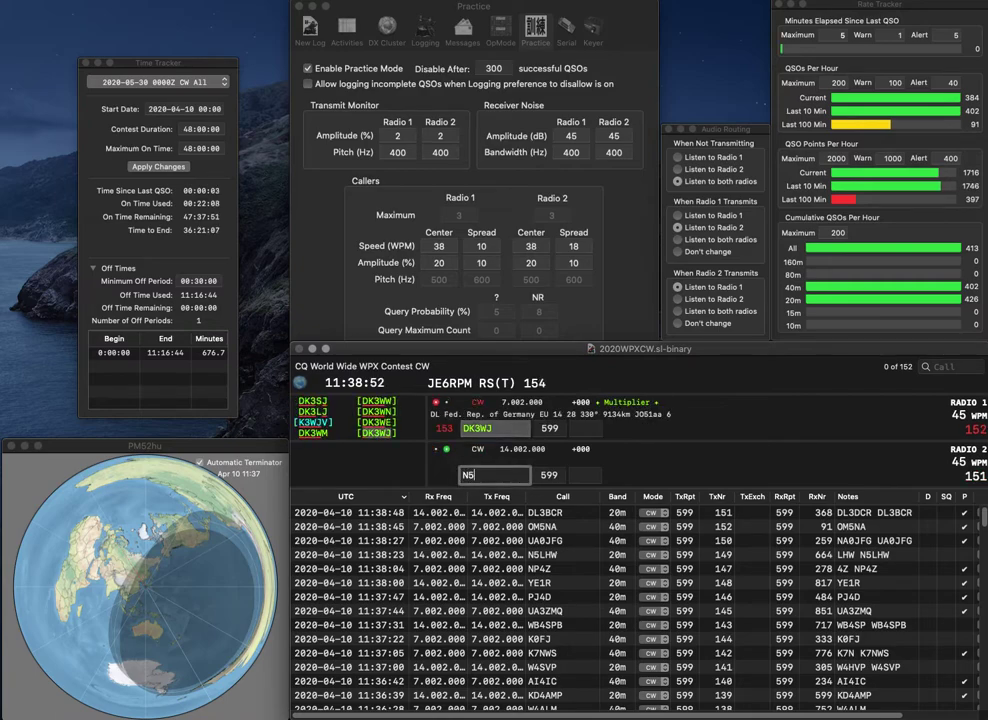
text(YA)
key(Return)
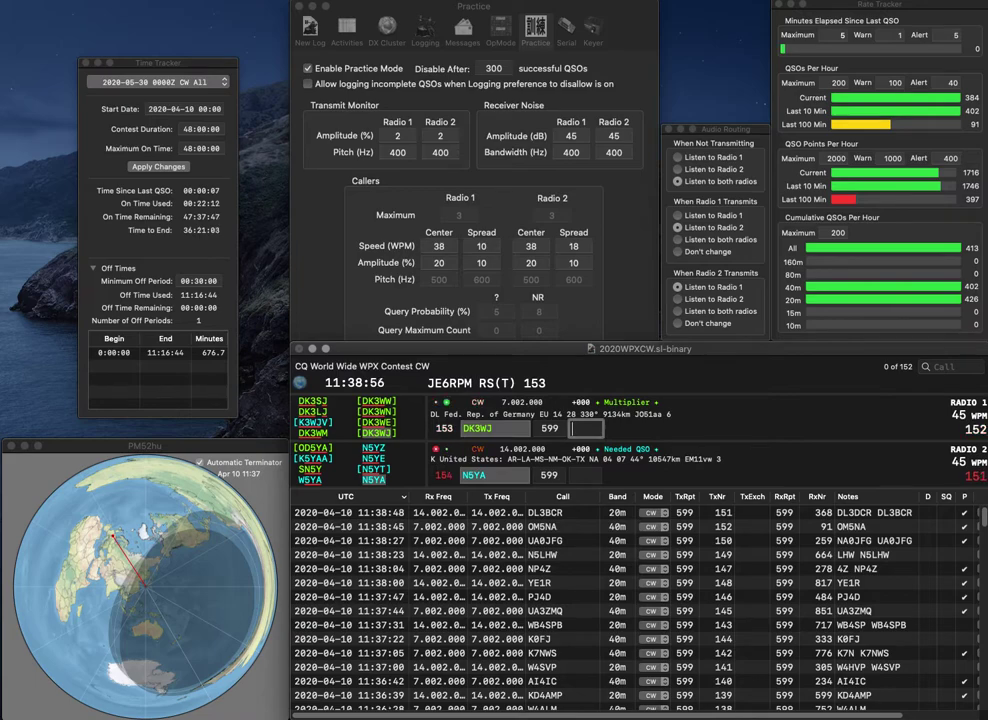
text(823)
key(Return)
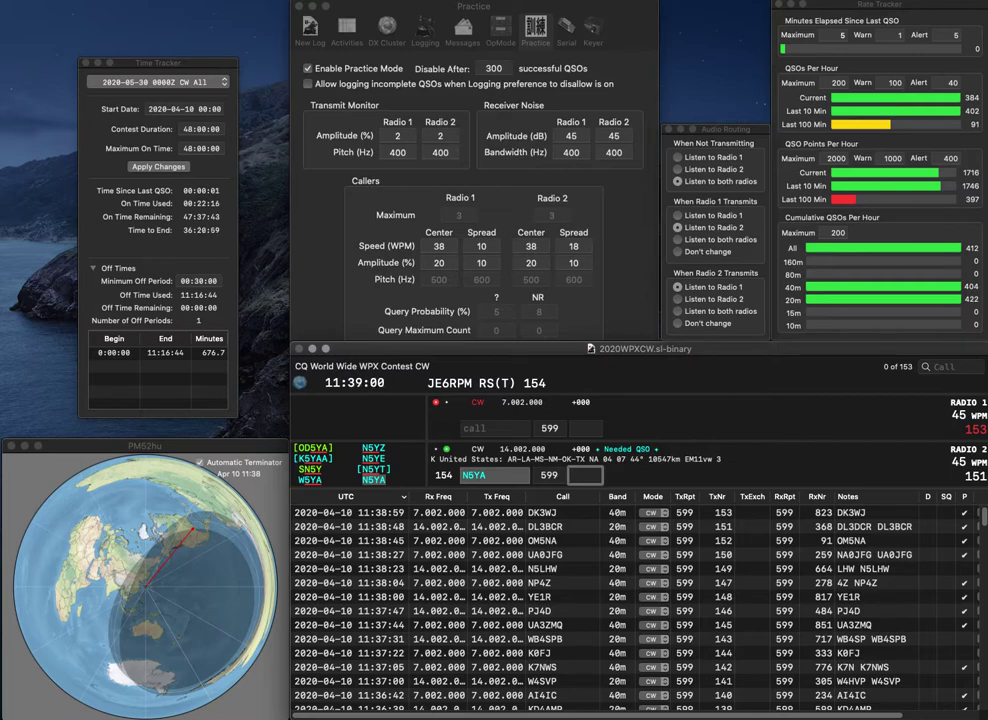
text(16)
key(Return)
text(ON)
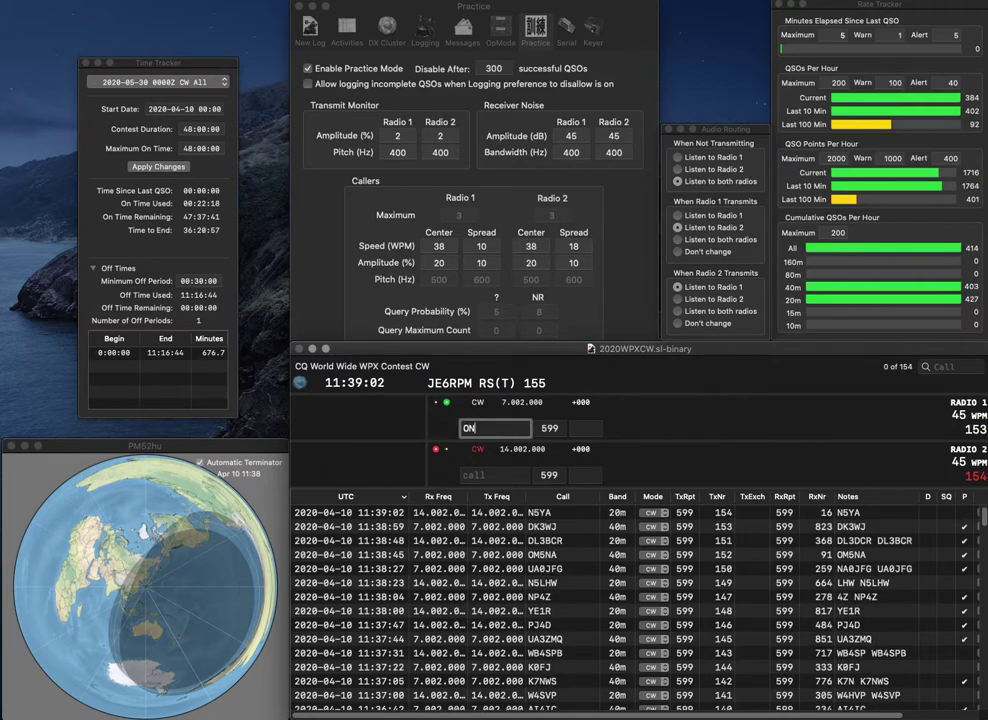
text(4SV)
key(Return)
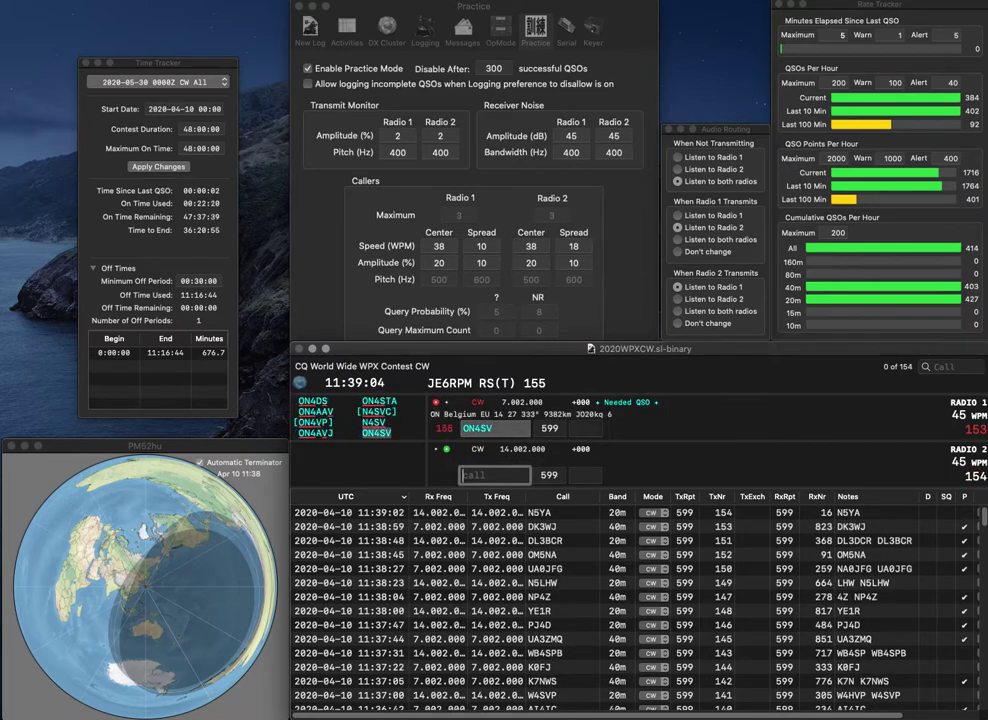
text(KB1)
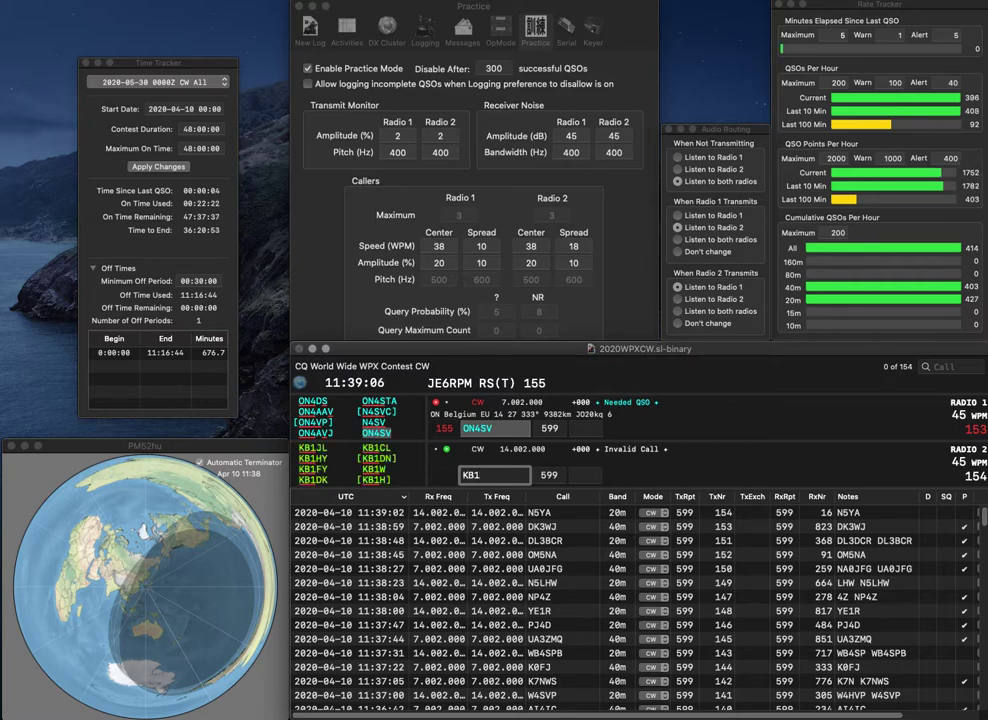
text(OQH)
key(Return)
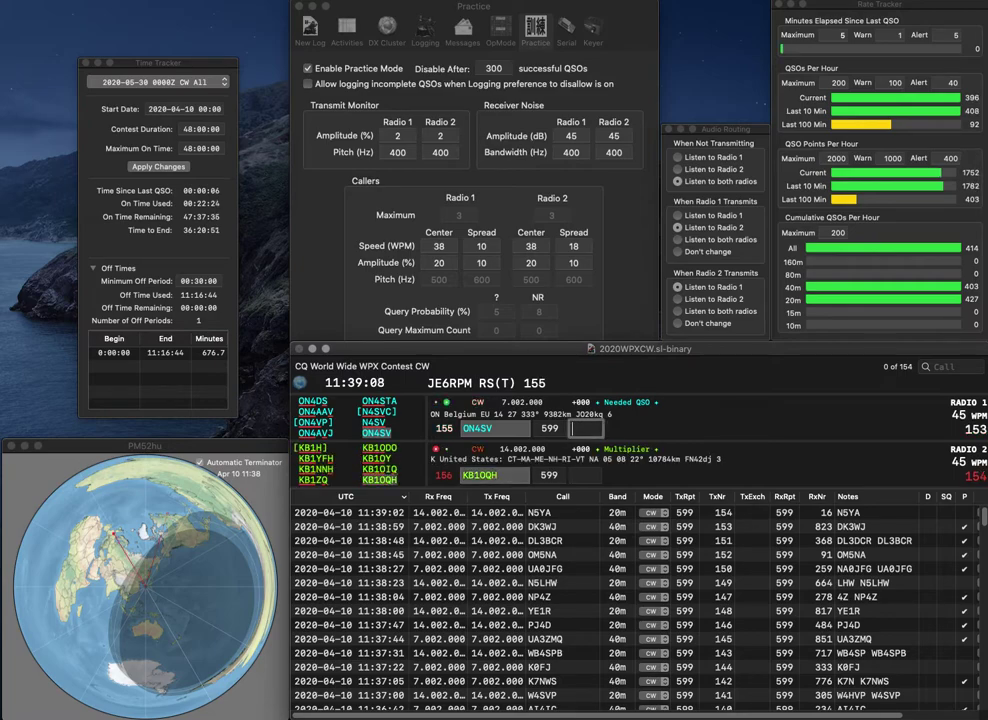
Correct the Radio 1 call to ON5SV and send it again.
click(493, 428)
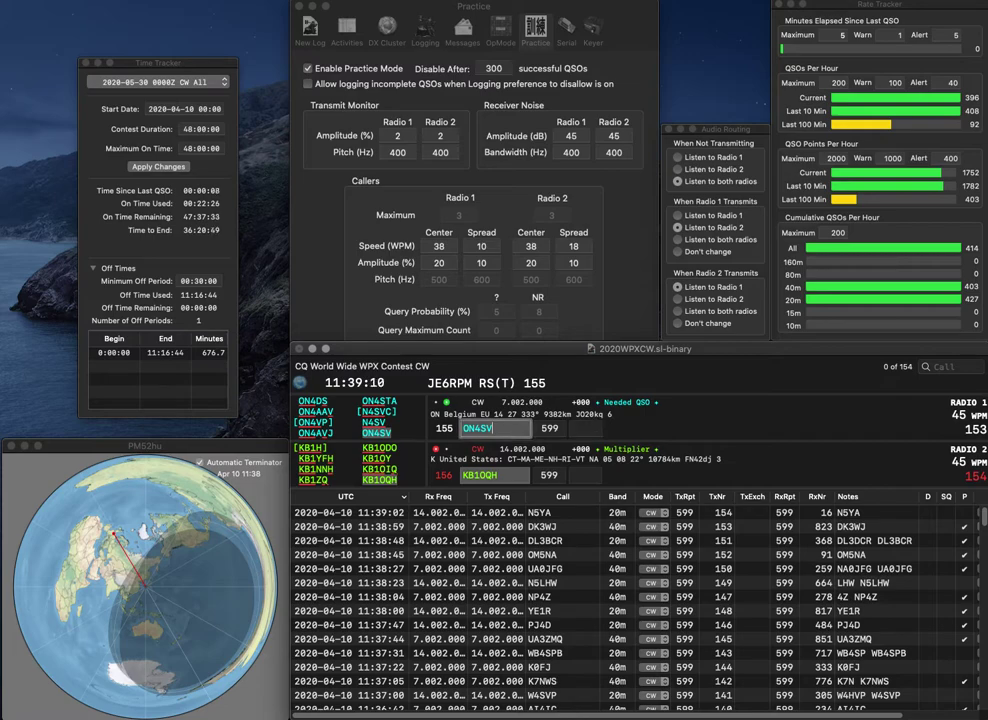
key(BackSpace)
text(5)
key(Return)
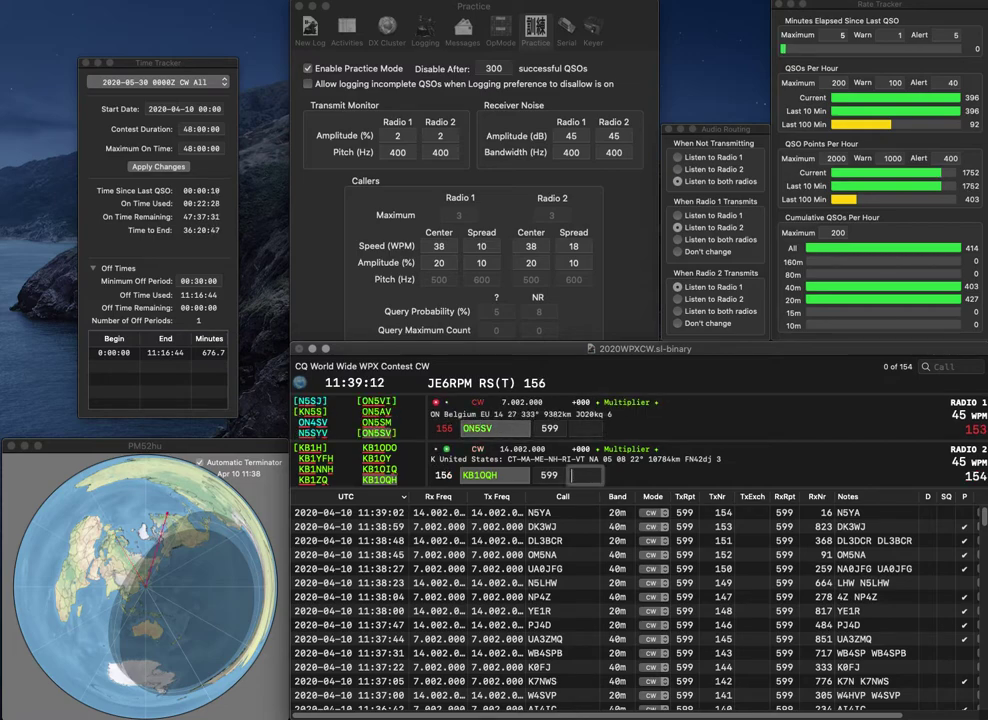
text(46)
key(Return)
text(85)
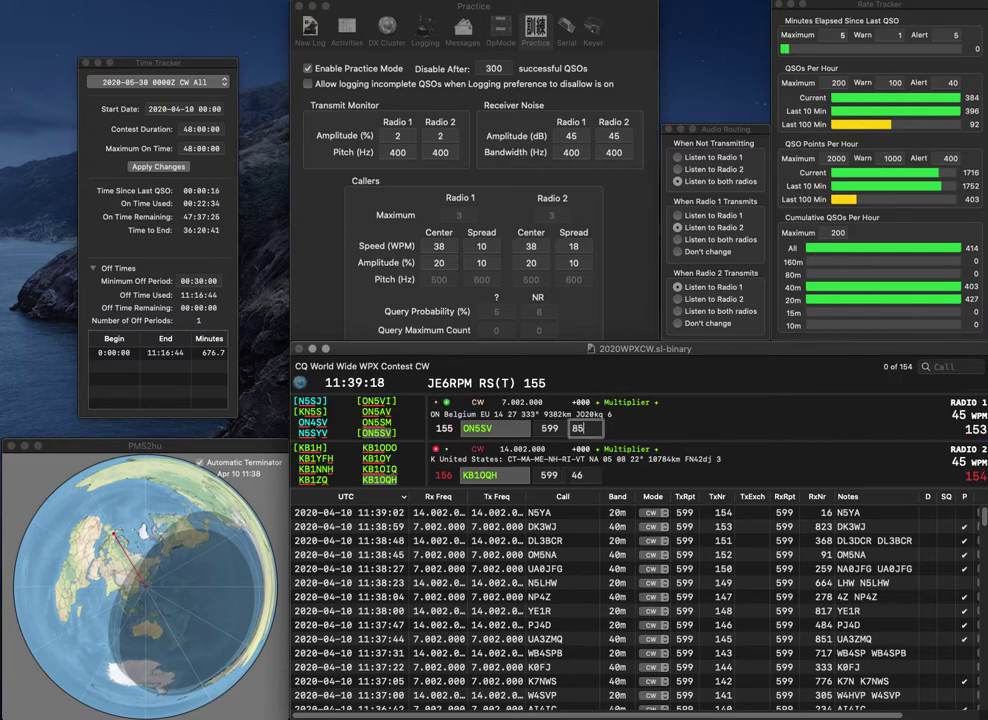
key(Return)
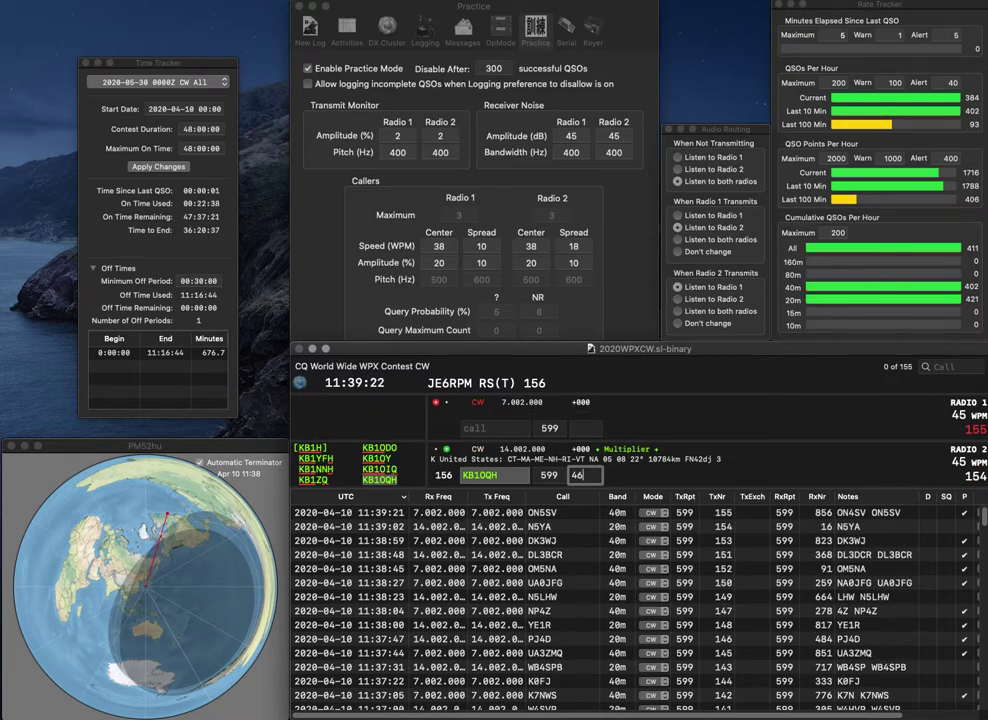
text(3)
key(Return)
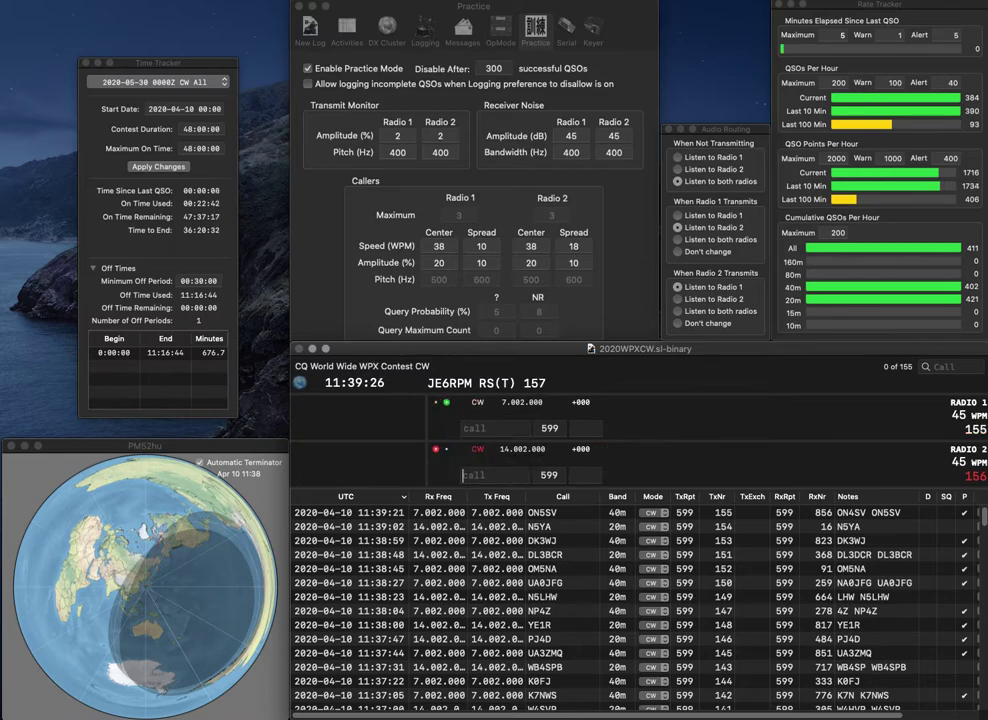
Answer KA9CAR on Radio 1 and RX1AG on Radio 2, sending each the exchange.
text(KA9CAR)
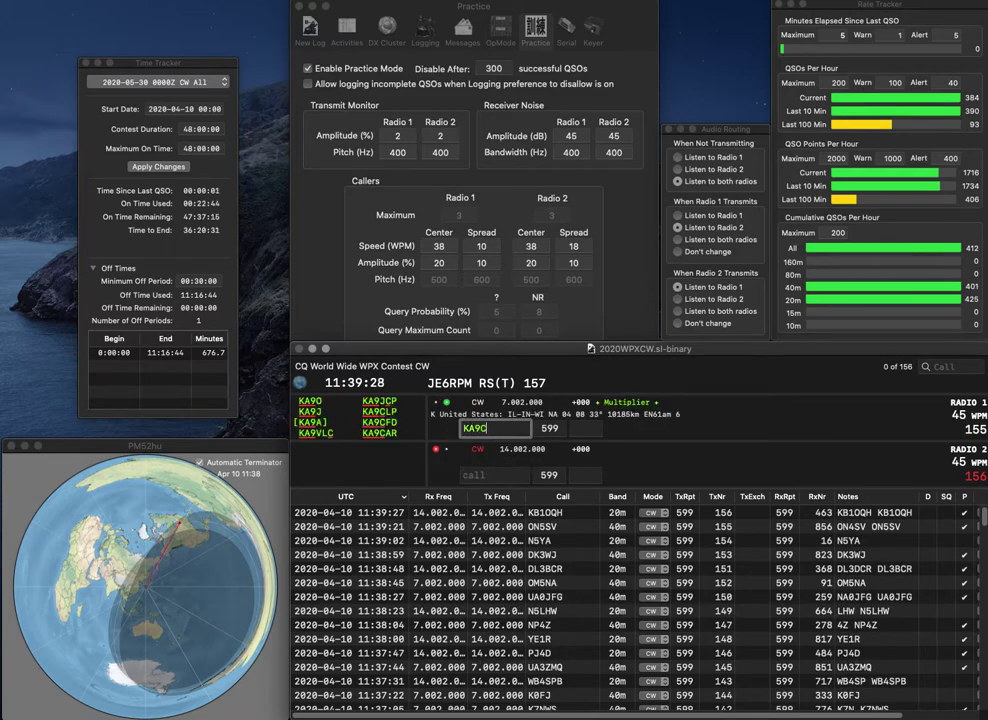
key(Return)
text(RX)
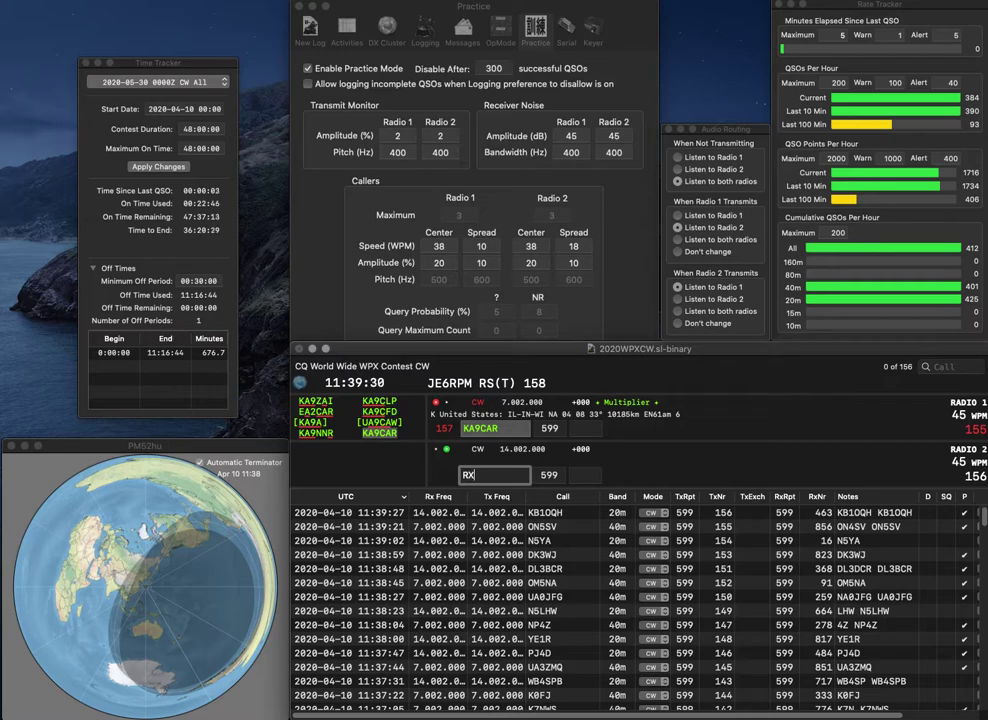
text(1A)
text(G)
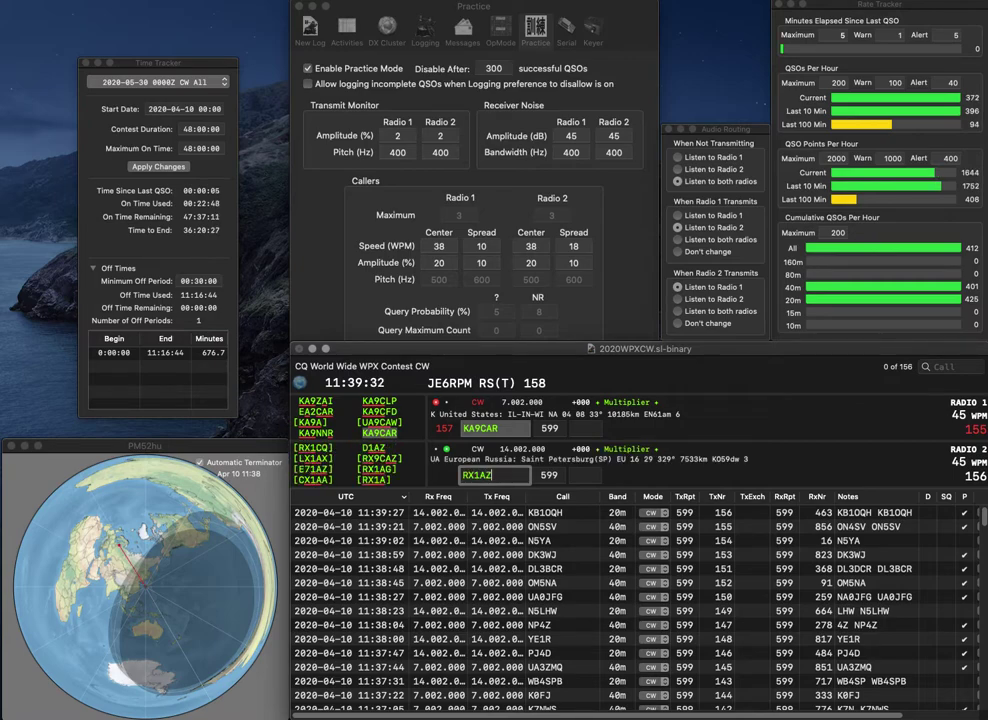
key(Return)
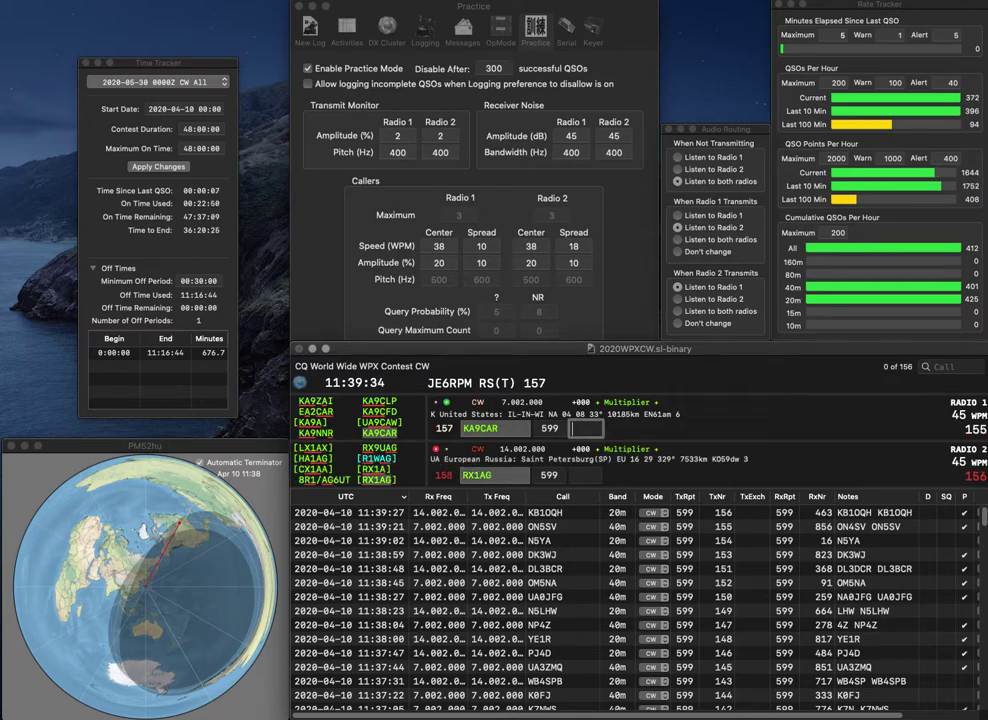
text(514)
key(Return)
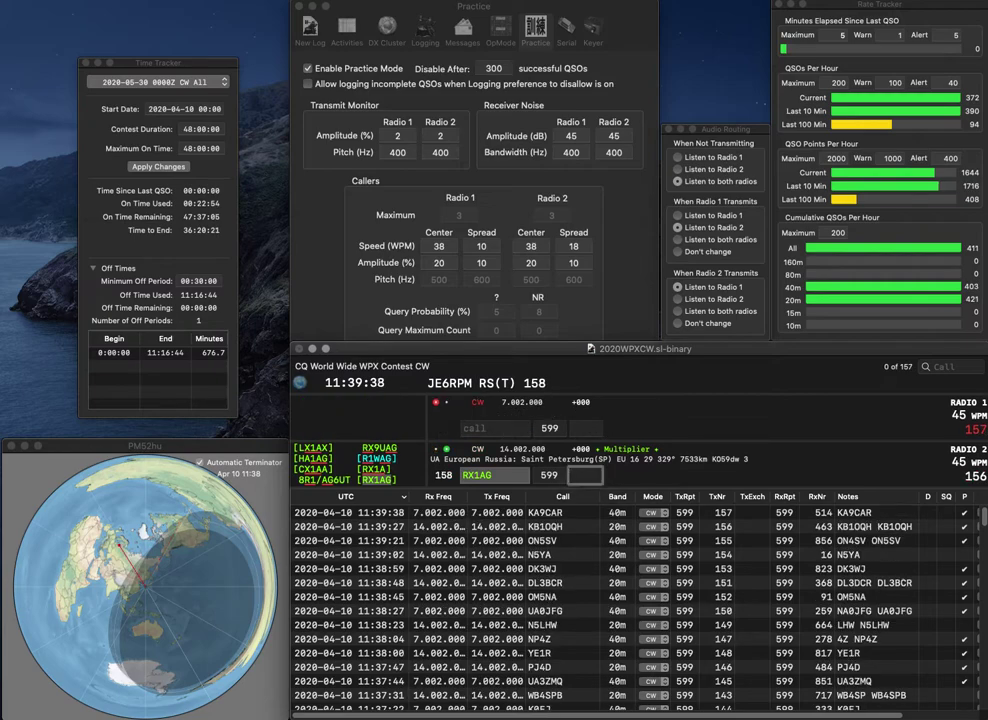
text(121)
key(Return)
text(ND6M)
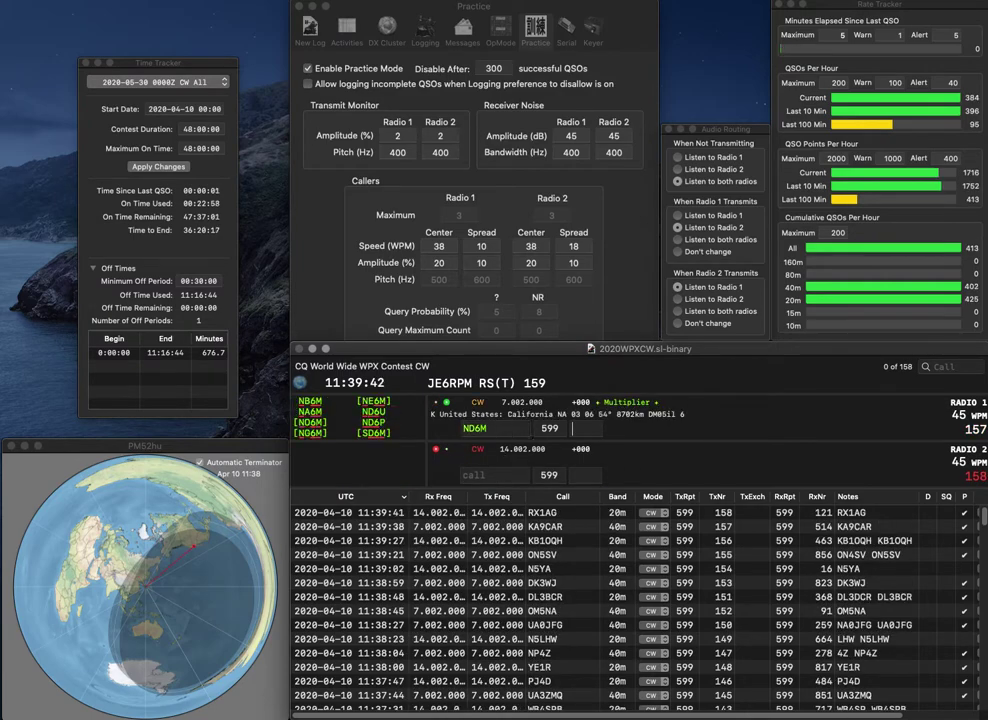
key(Return)
text(F4FLF)
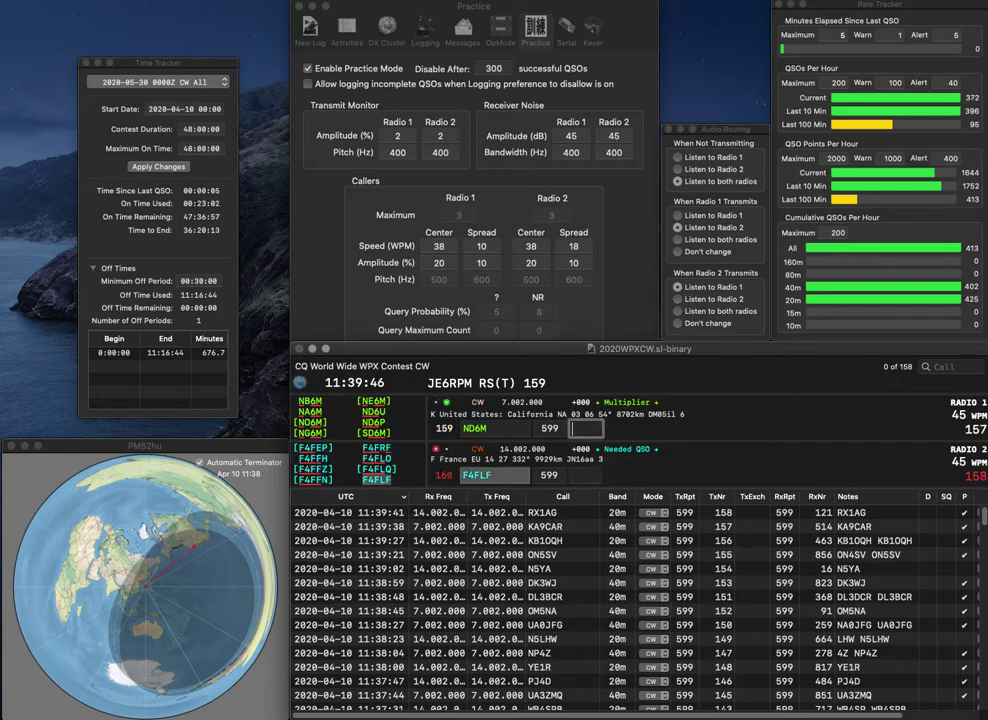
Correct the Radio 1 call to SD6M.
key(shift+Tab)
key(super+Left)
key(Delete)
text(S)
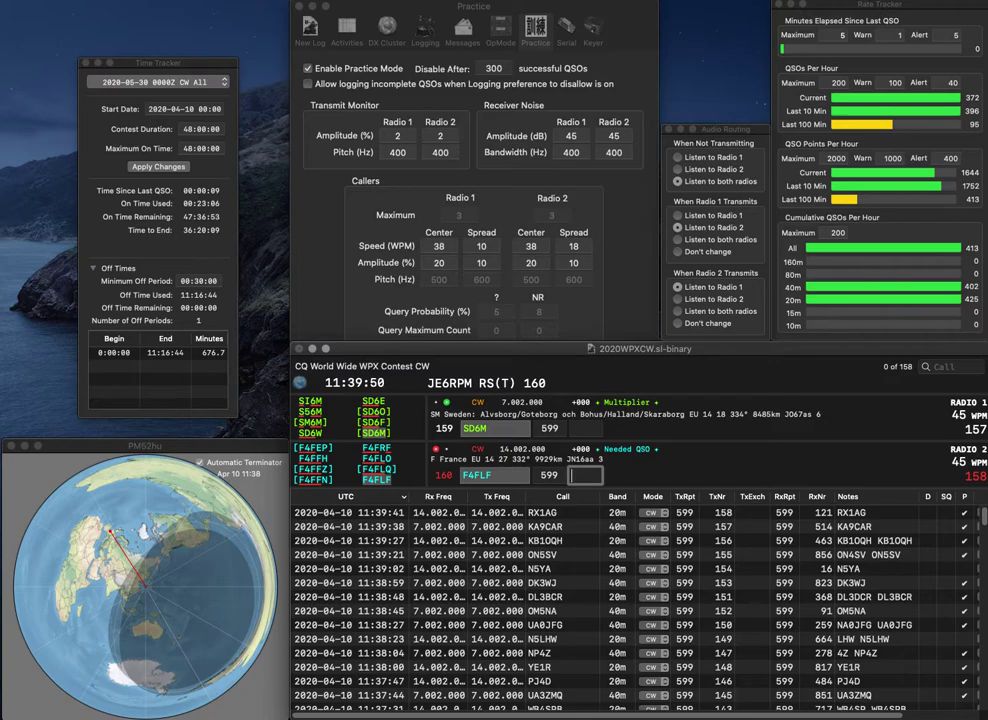
text(360)
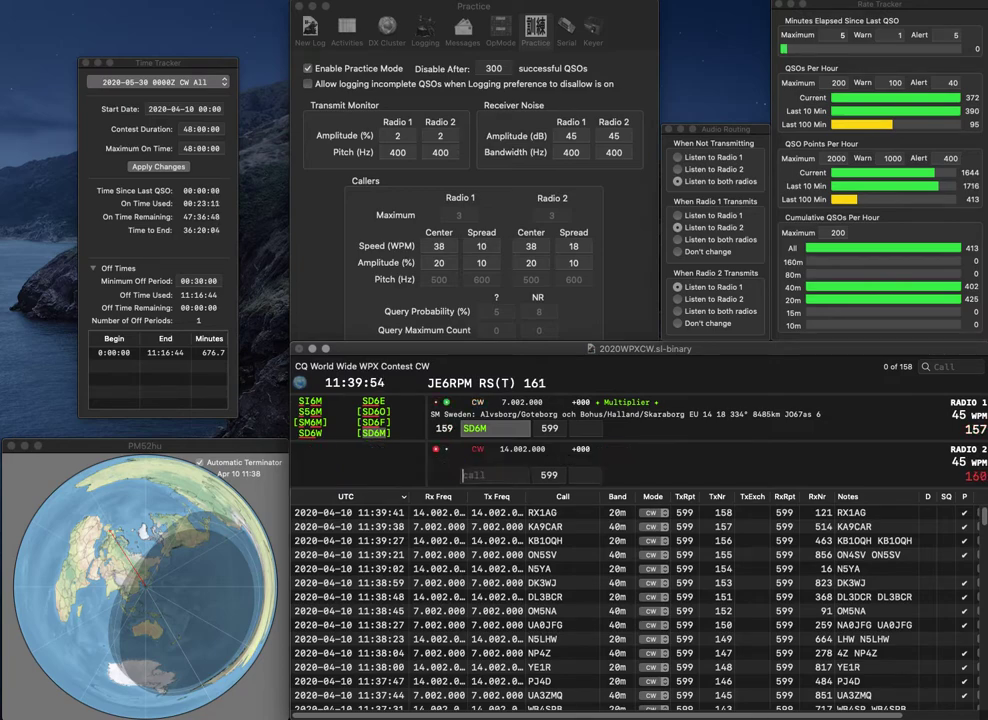
key(Return)
text(24)
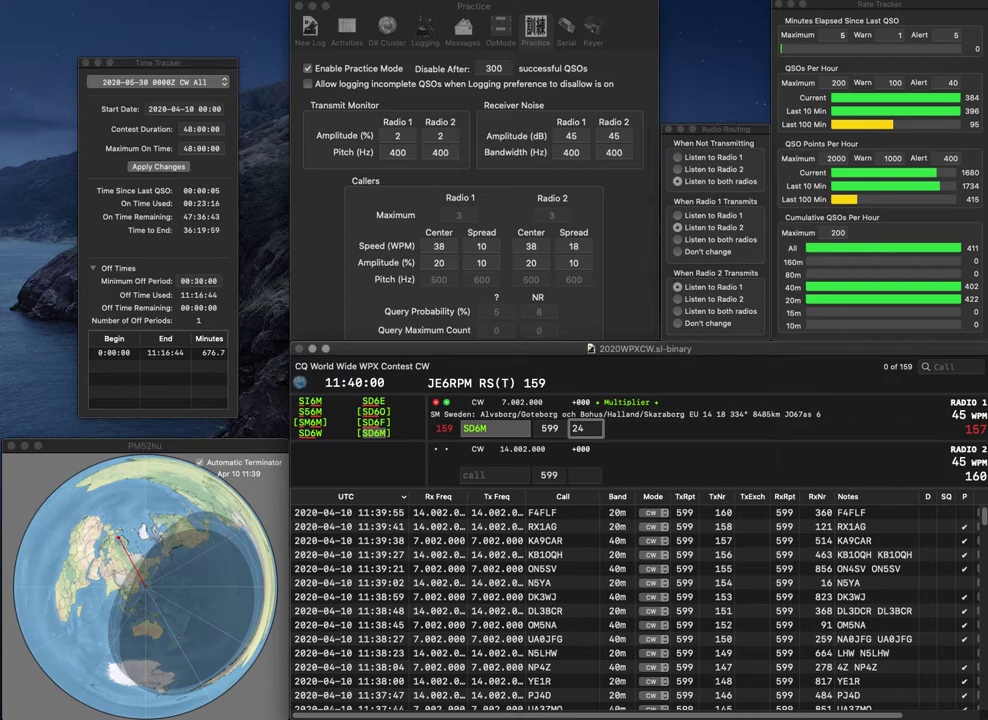
text(2)
key(Down)
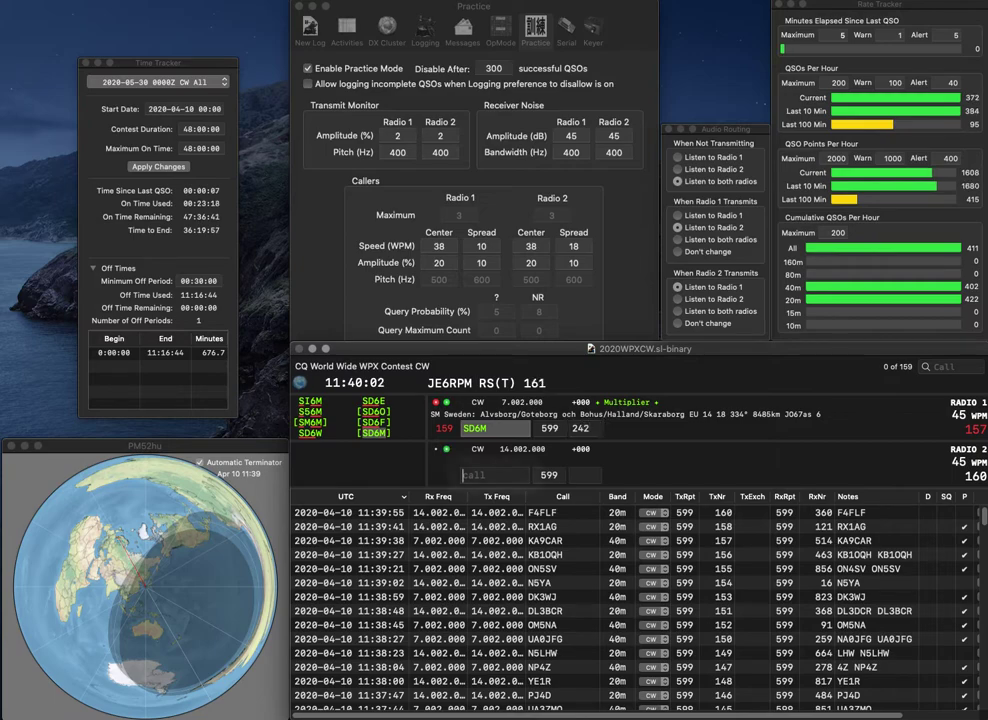
key(Return)
key(Up)
key(Return)
Answer GW3YDX on Radio 2 and M3A on Radio 1, sending each the exchange.
key(Down)
text(GW3YDX)
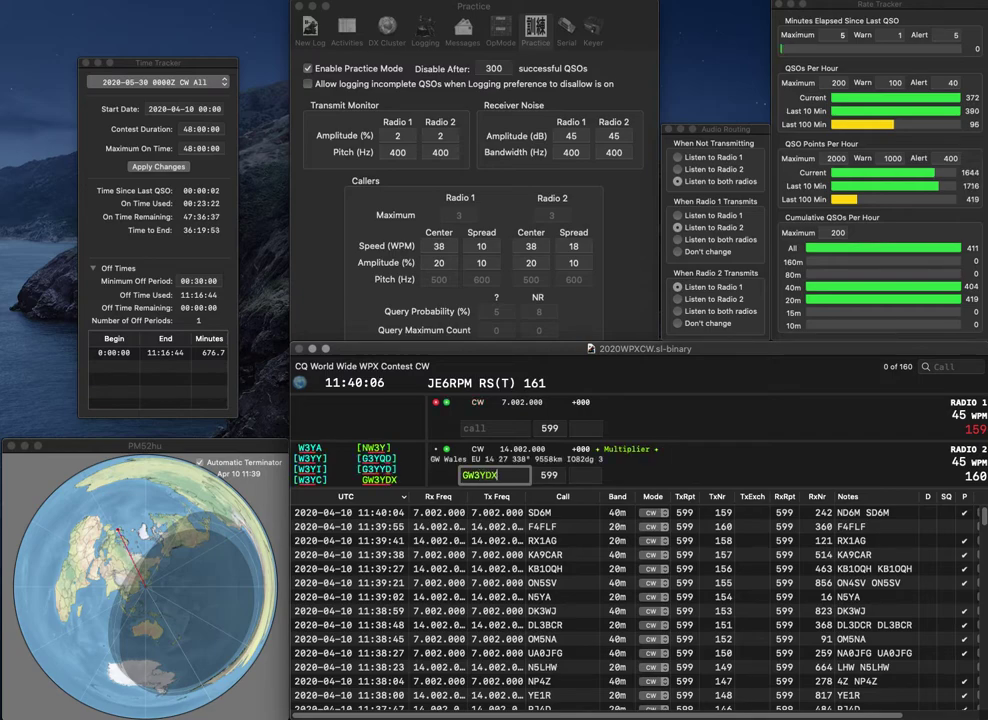
key(Return)
text(M3A)
key(Return)
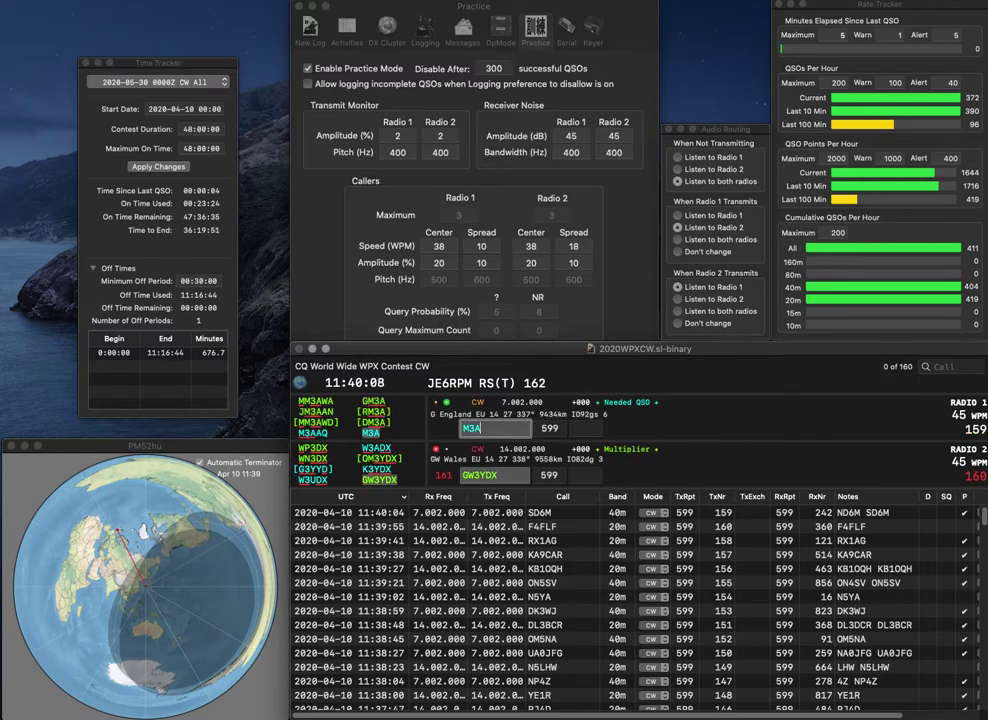
Log GW3YDX on Radio 2 with received number 815 and M3A on Radio 1 with received number 273.
key(space)
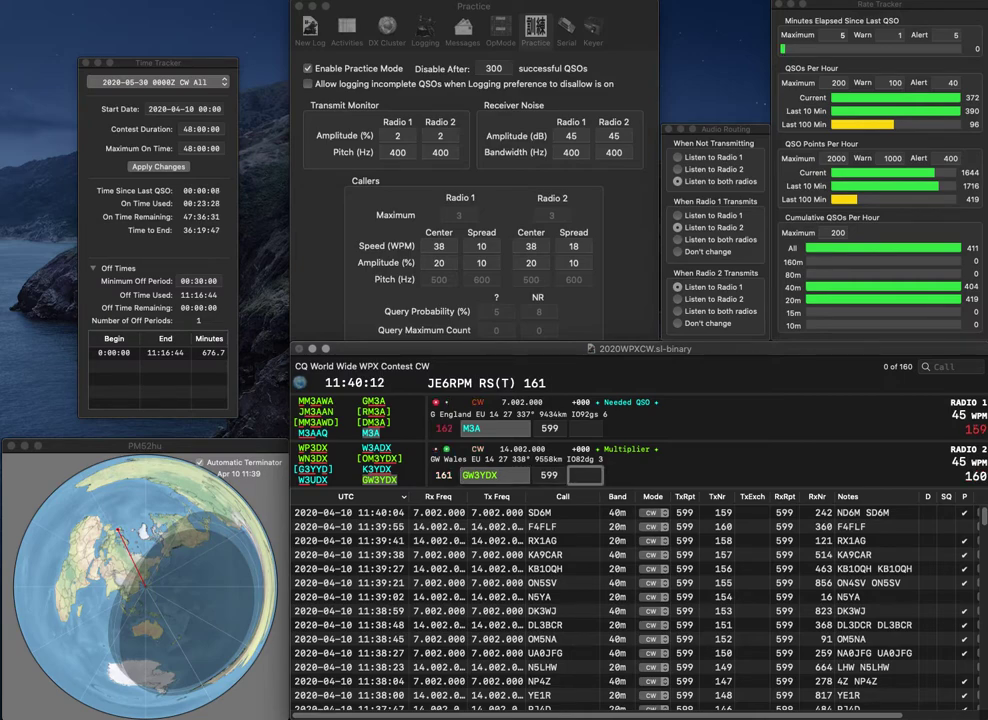
text(815)
key(Return)
text(273)
key(Return)
Answer the partial call QW on Radio 2 and K8DR on Radio 1.
text(QW)
key(Return)
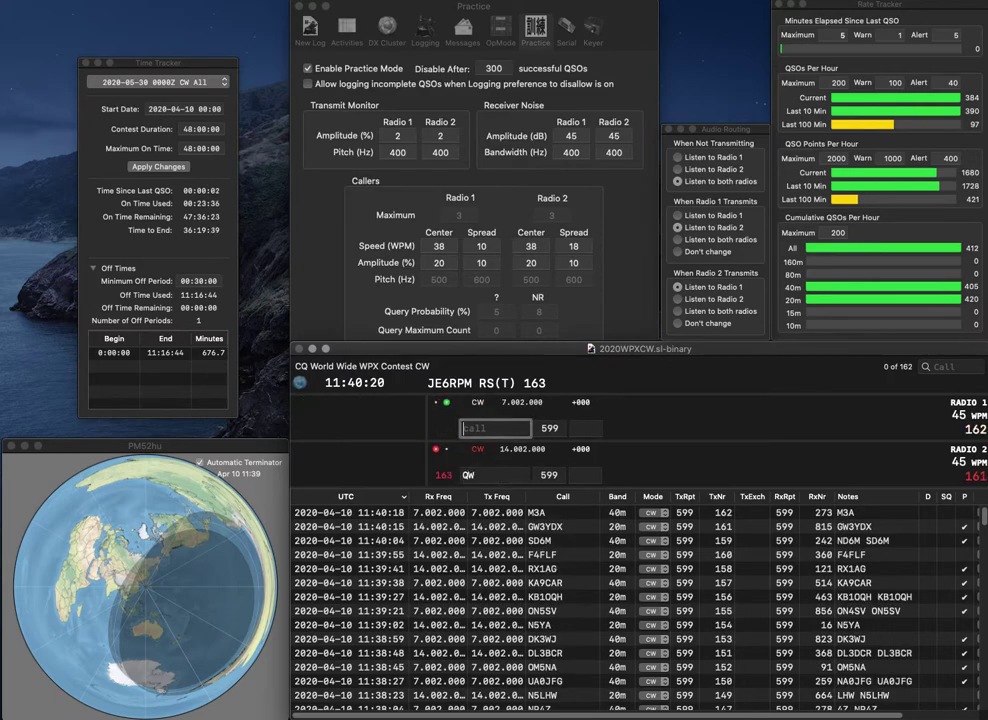
text(KG8DR)
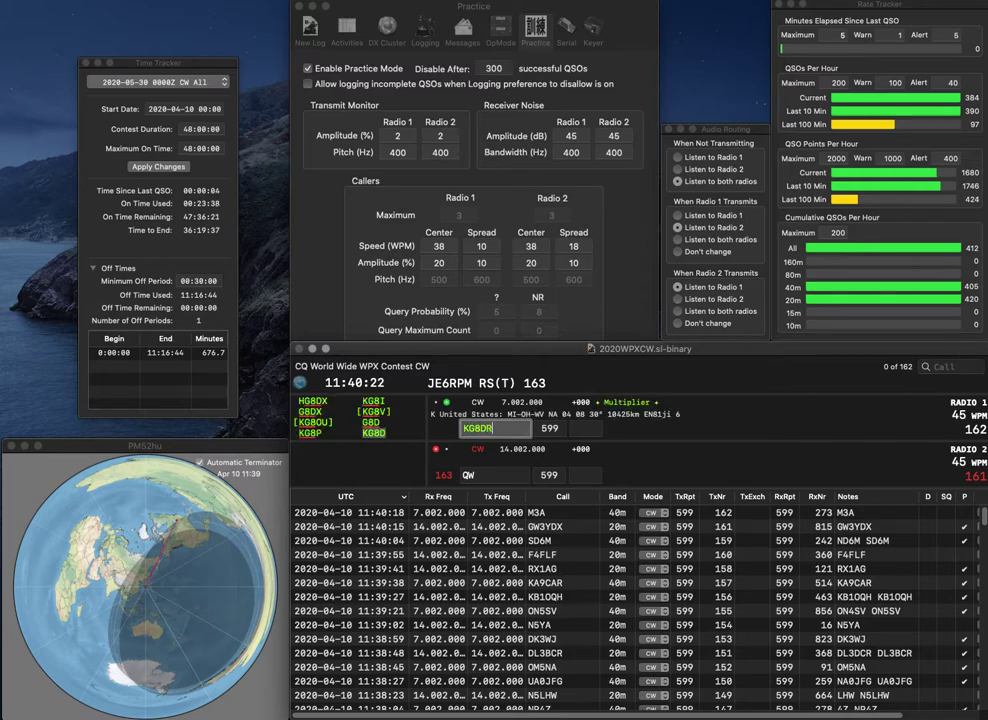
key(Return)
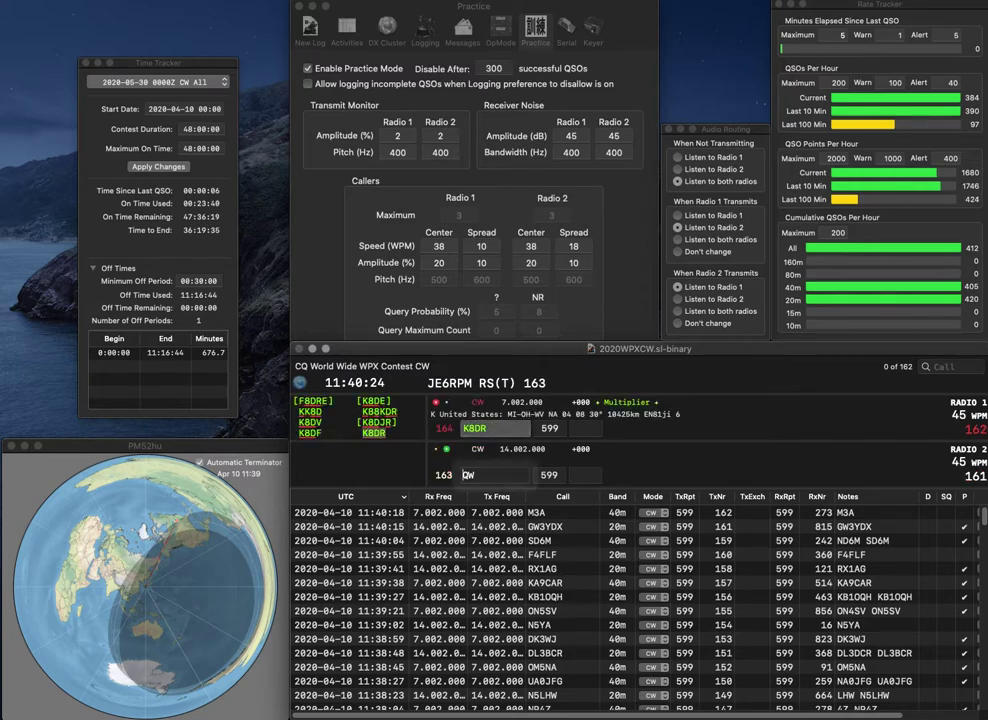
Complete the Radio 2 call as N3QW and send it with the exchange.
text(3)
key(Home)
text(N)
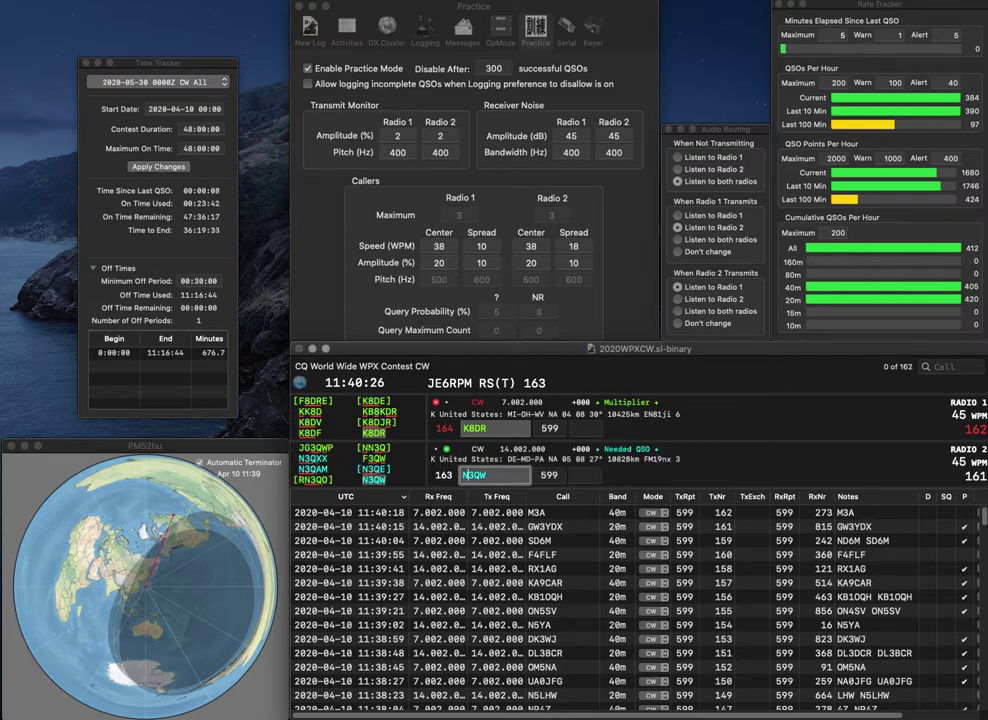
key(Return)
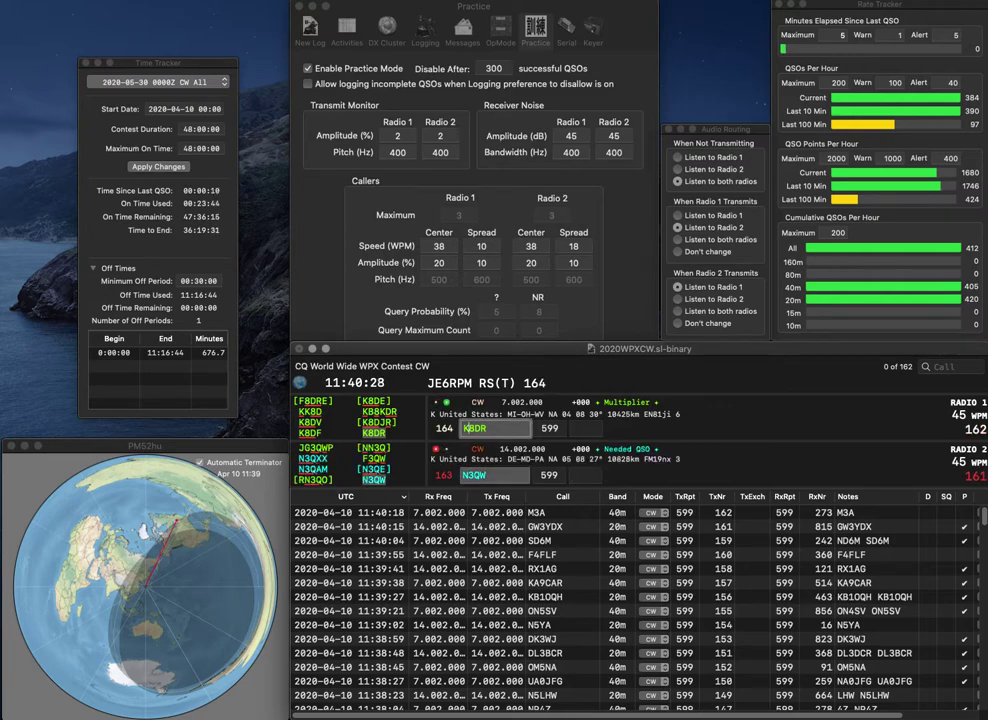
key(space)
text(82)
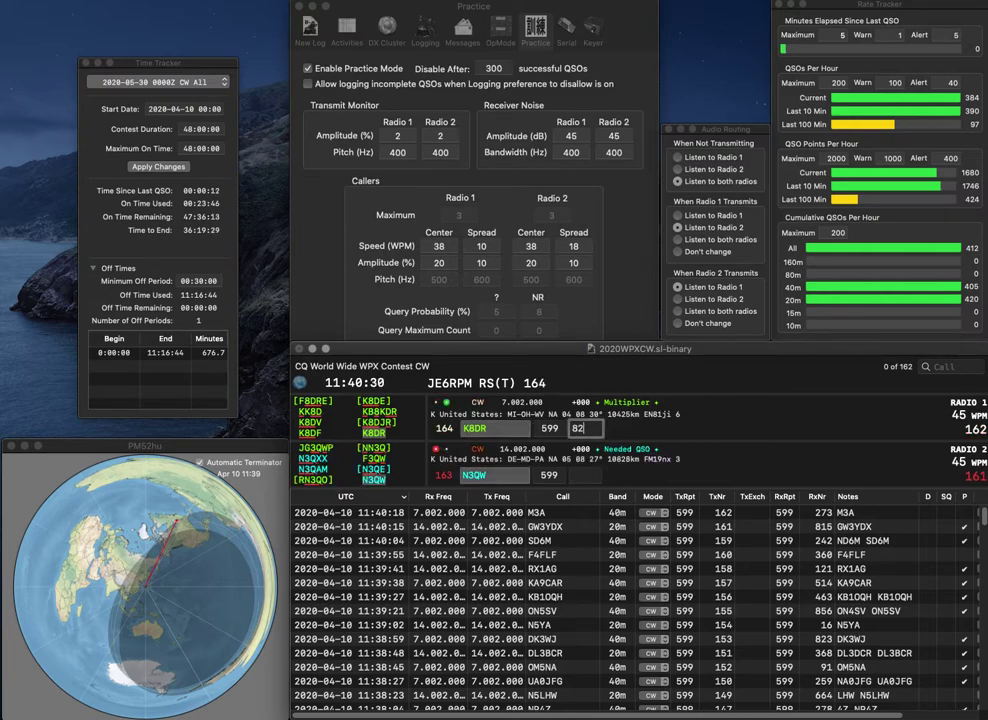
text(3)
key(Return)
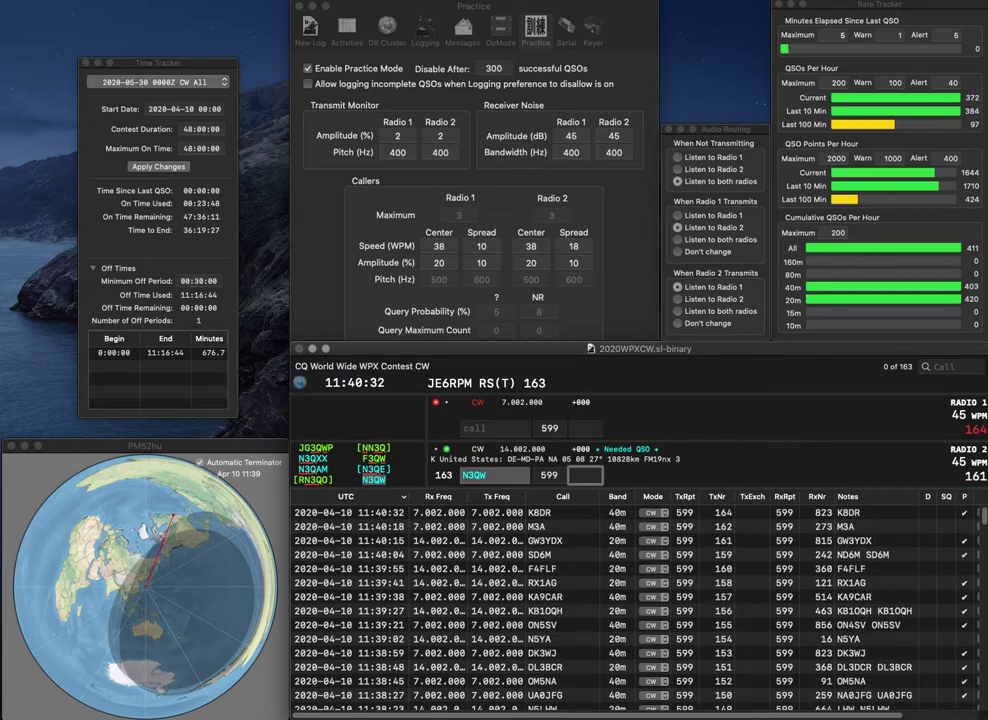
text(609)
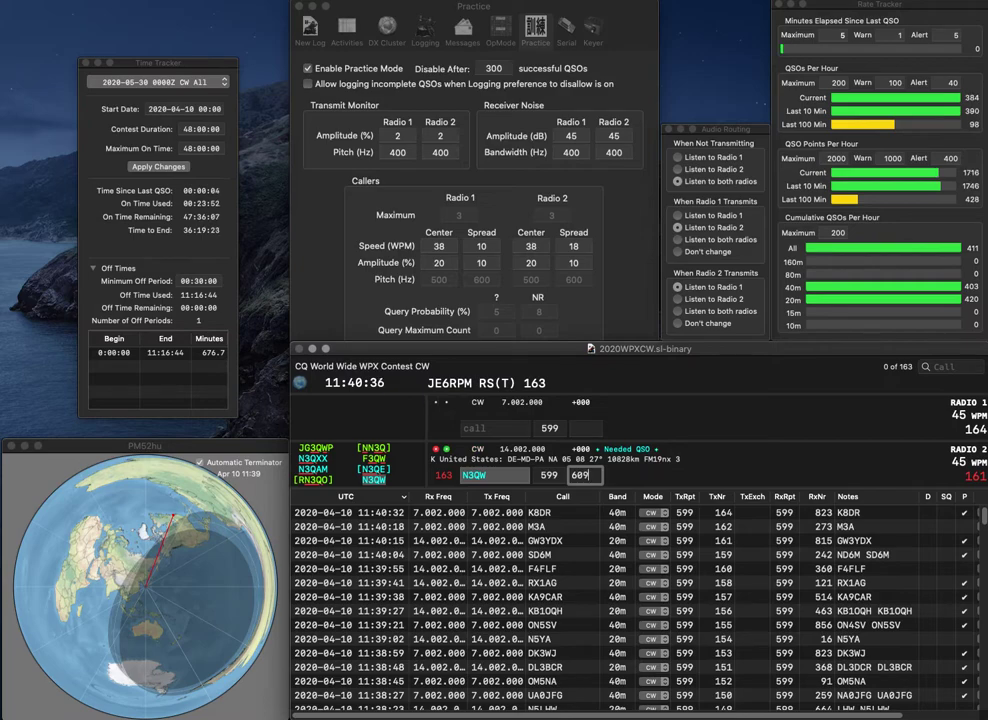
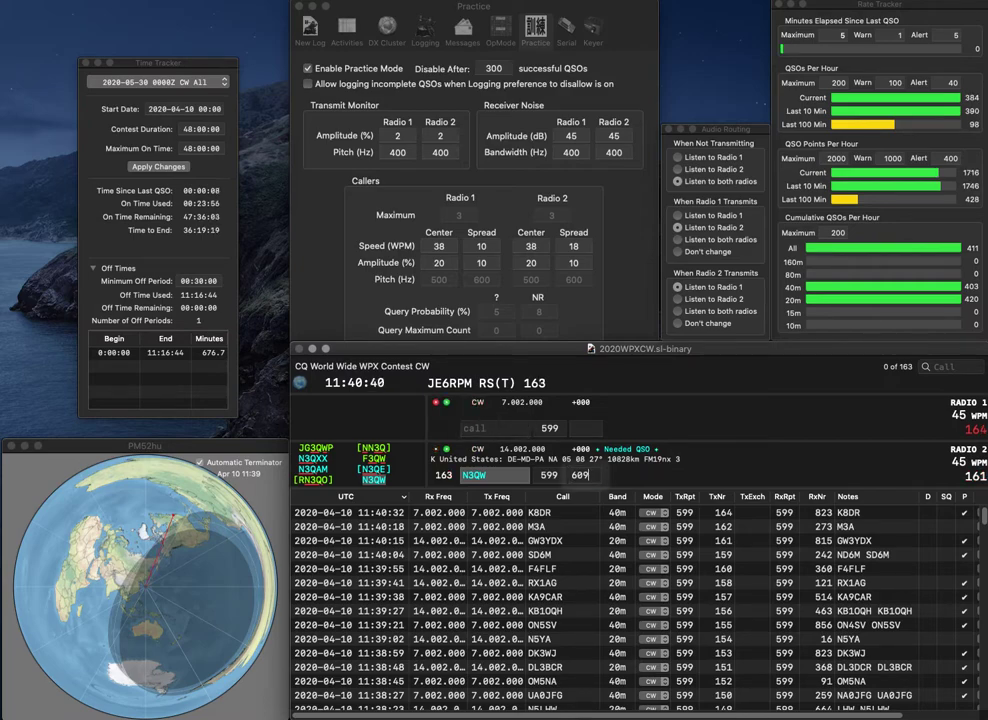
key(Return)
text(K1)
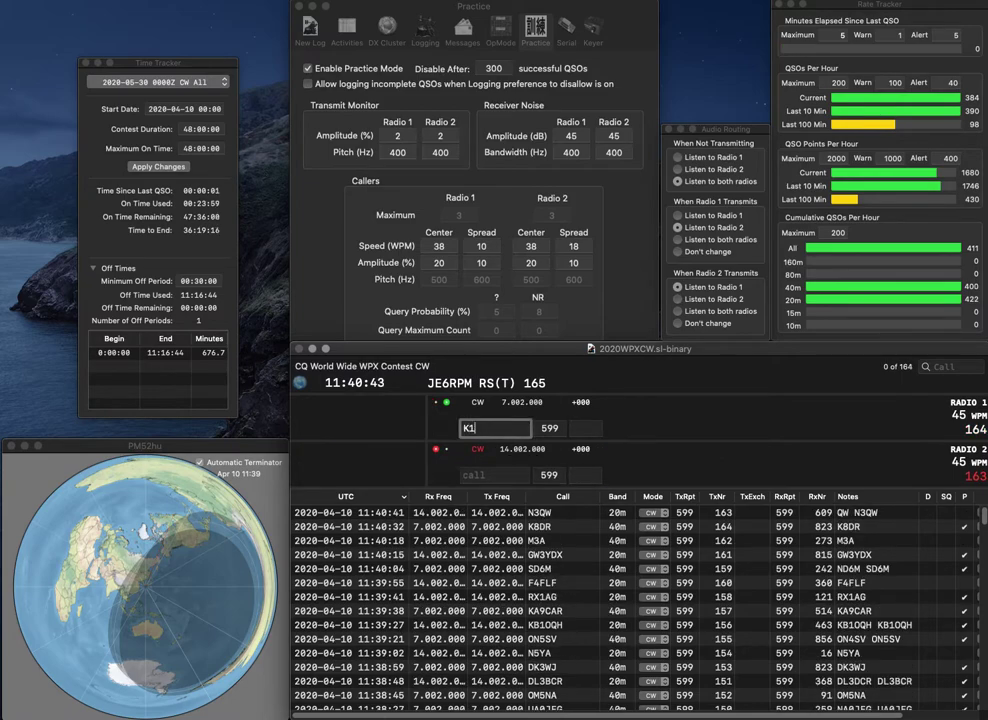
text(VDF)
key(Return)
text(3GRM)
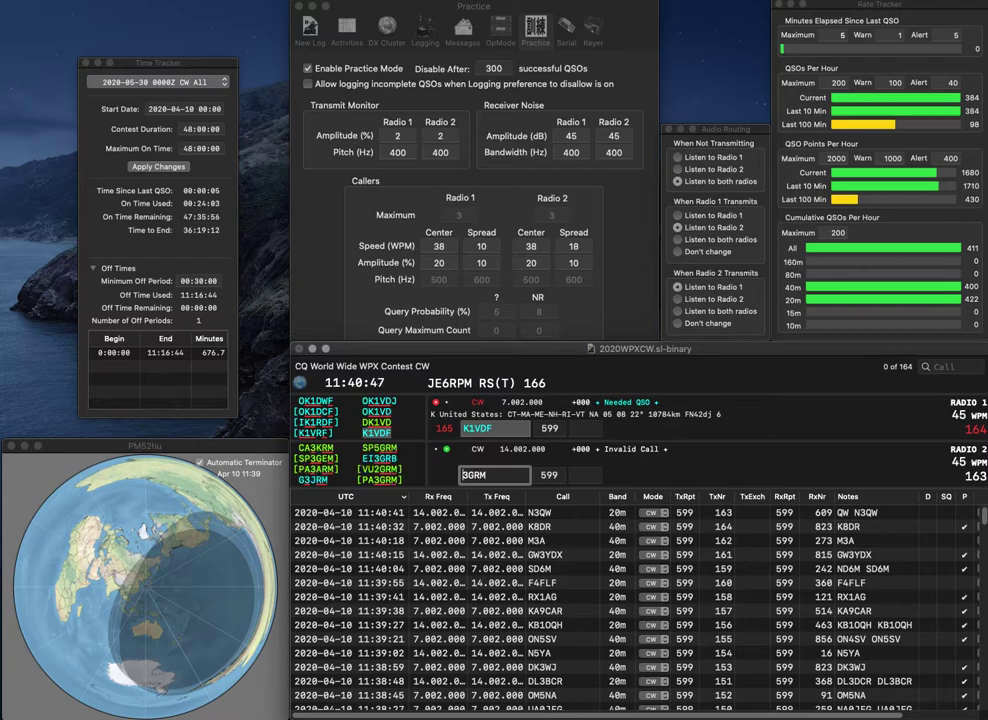
text(PA)
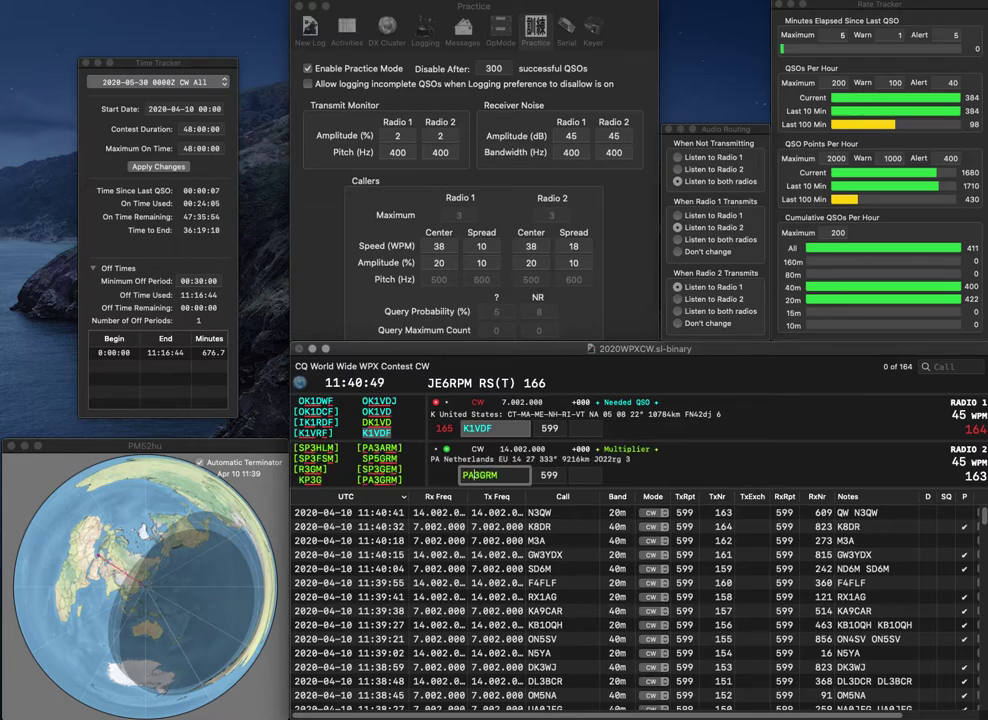
key(Return)
key(space)
text(231)
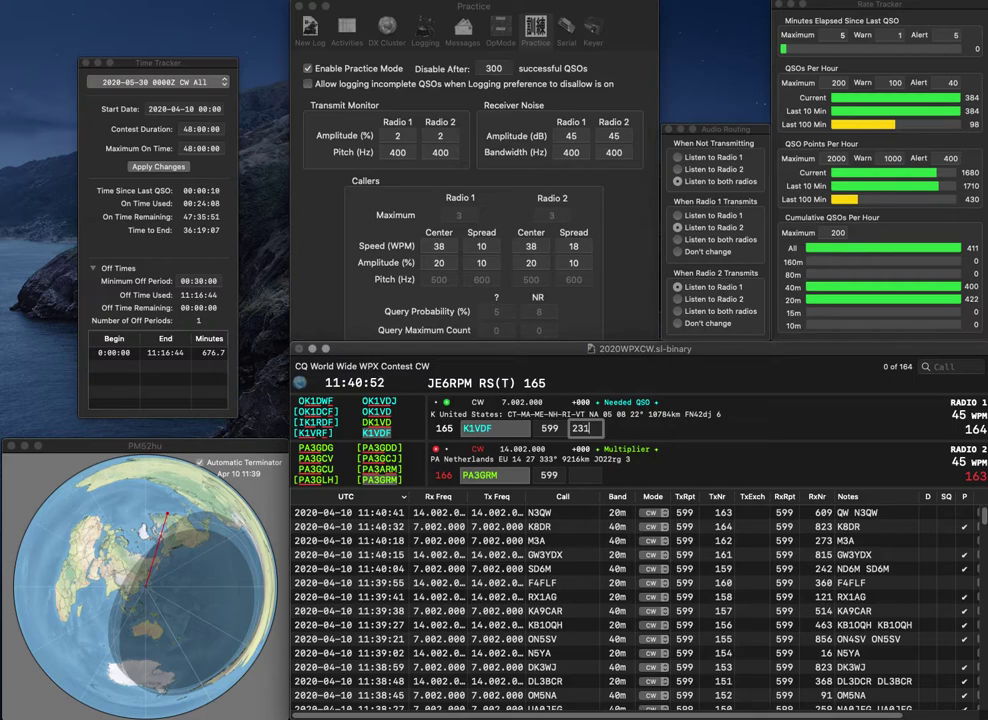
key(Return)
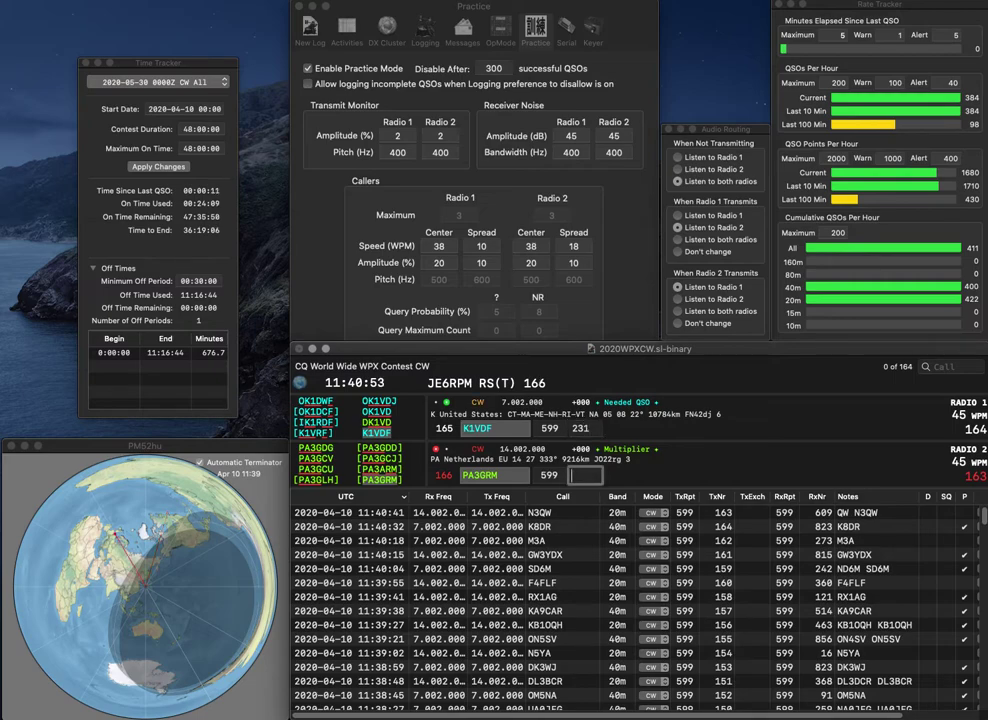
key(space)
text(1)
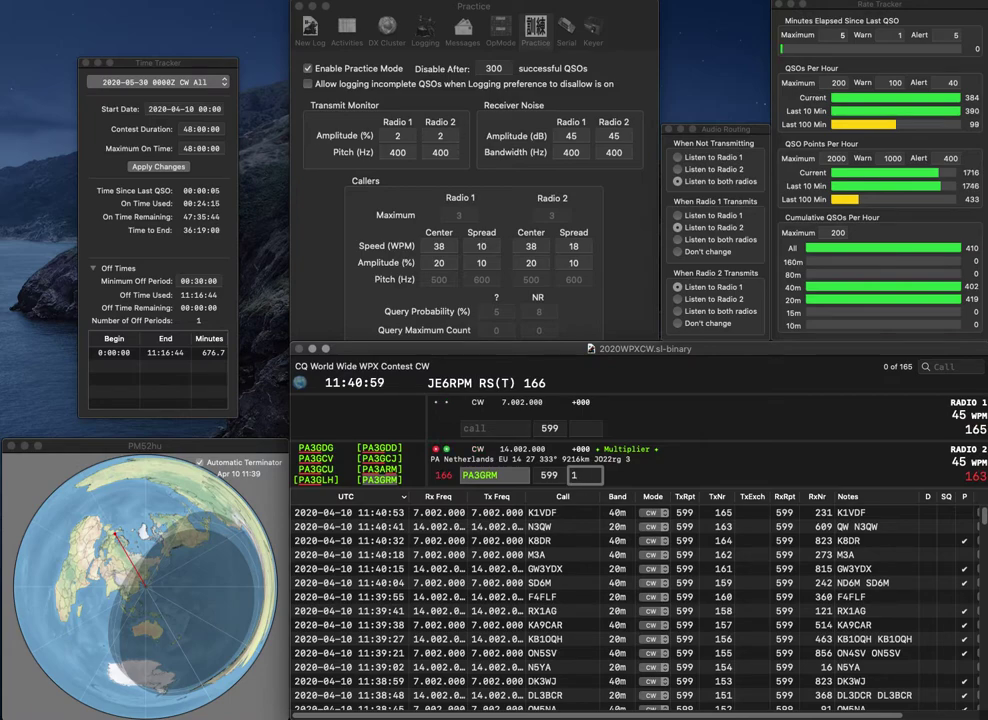
text(95)
key(Return)
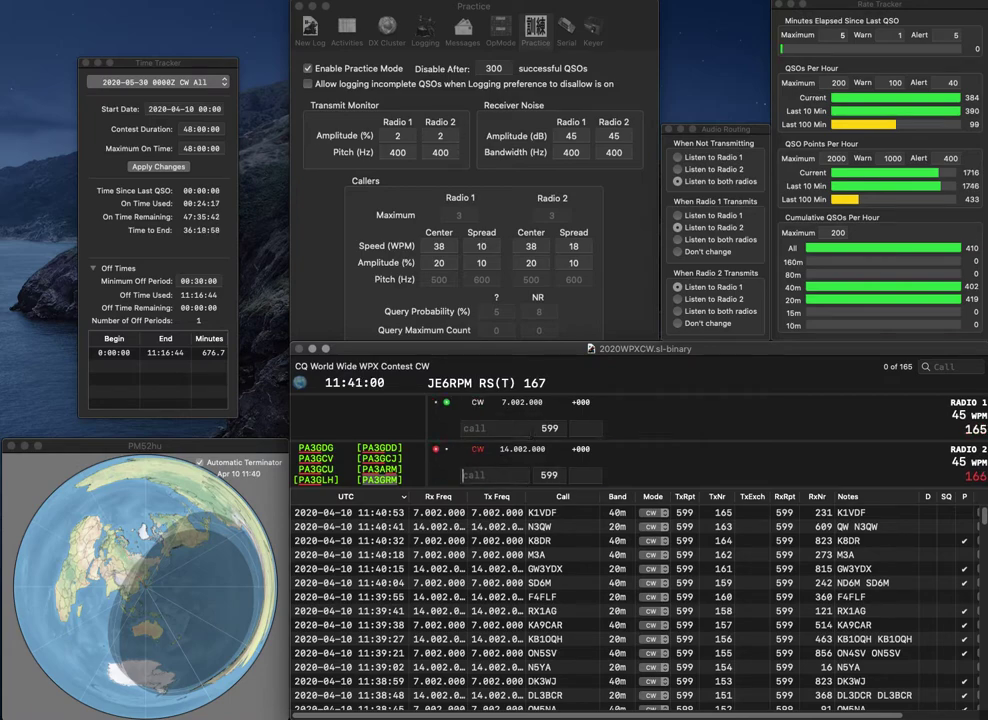
Answer the partial call N4A on Radio 1 and N0SAP on Radio 2.
text(N4A)
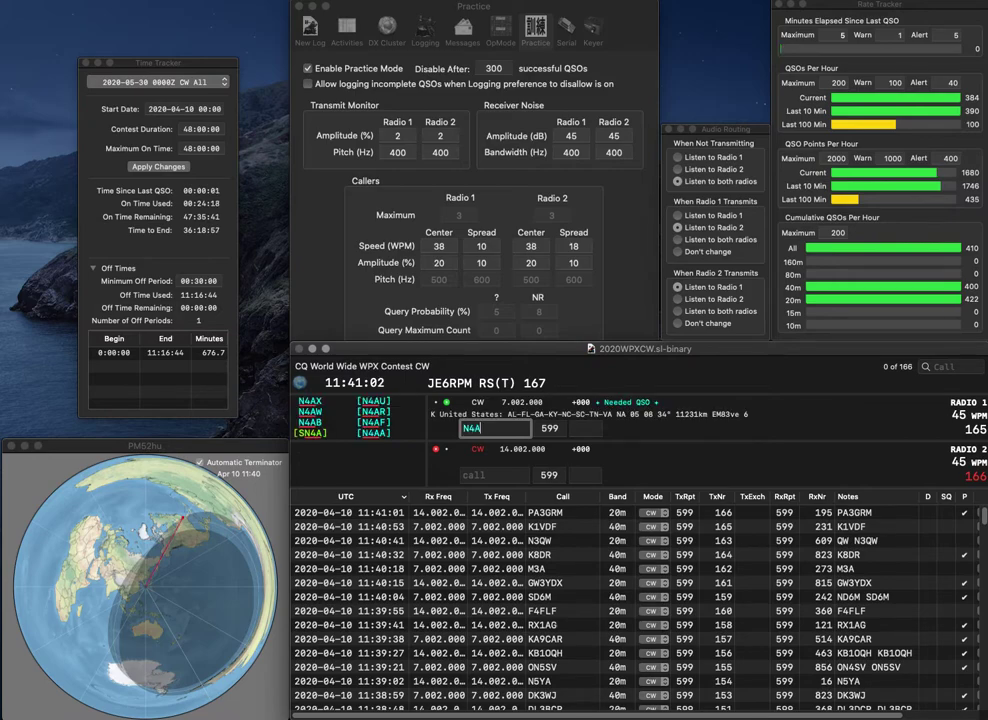
key(Return)
text(0)
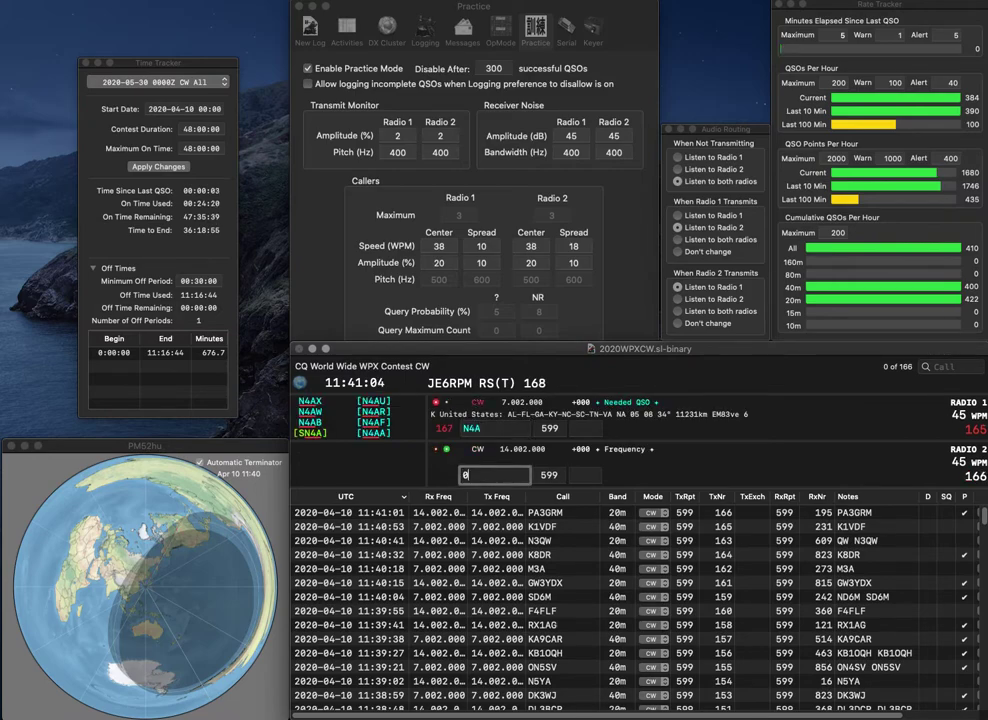
text(SAP)
key(Up)
text(N)
key(Return)
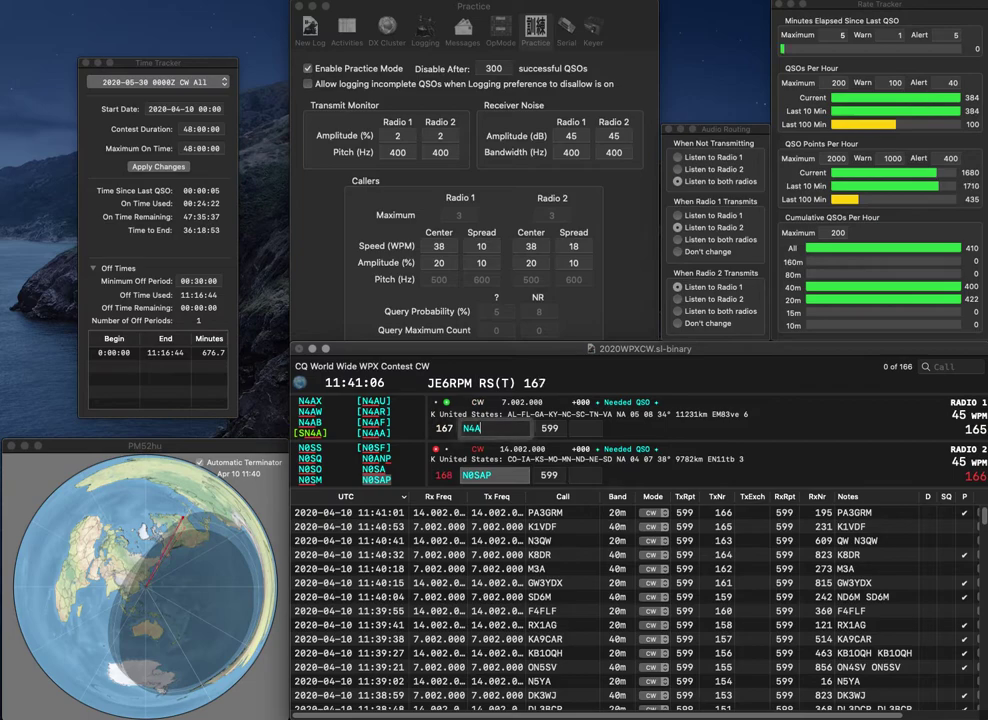
key(BackSpace)
text(SRG)
key(Left)
key(Left)
key(Left)
key(BackSpace)
text(3)
key(Return)
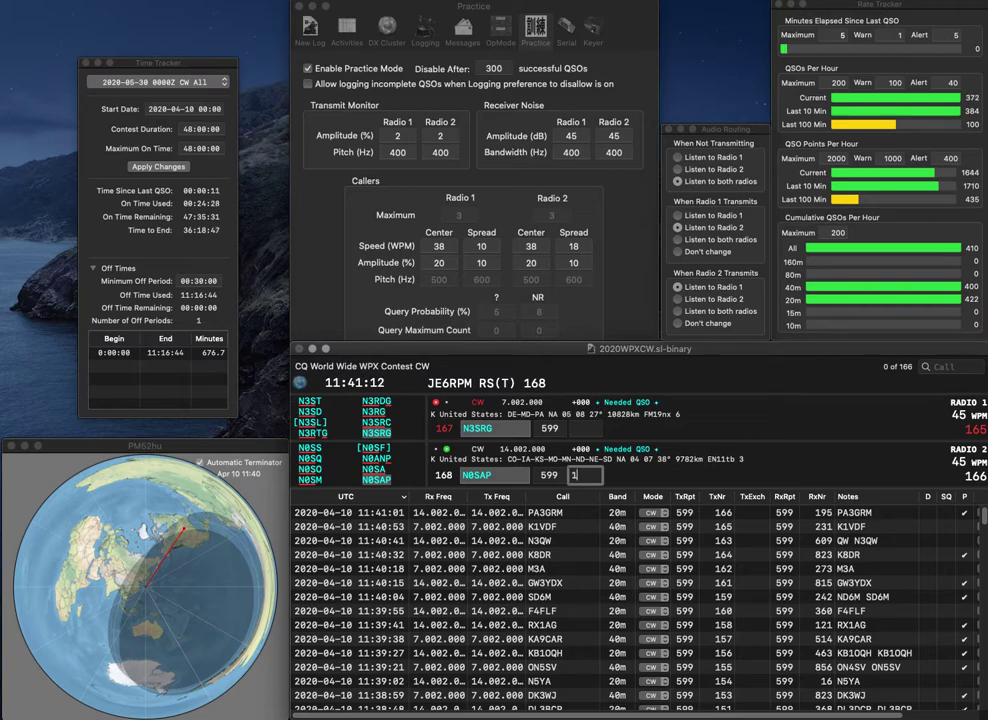
text(143)
key(Return)
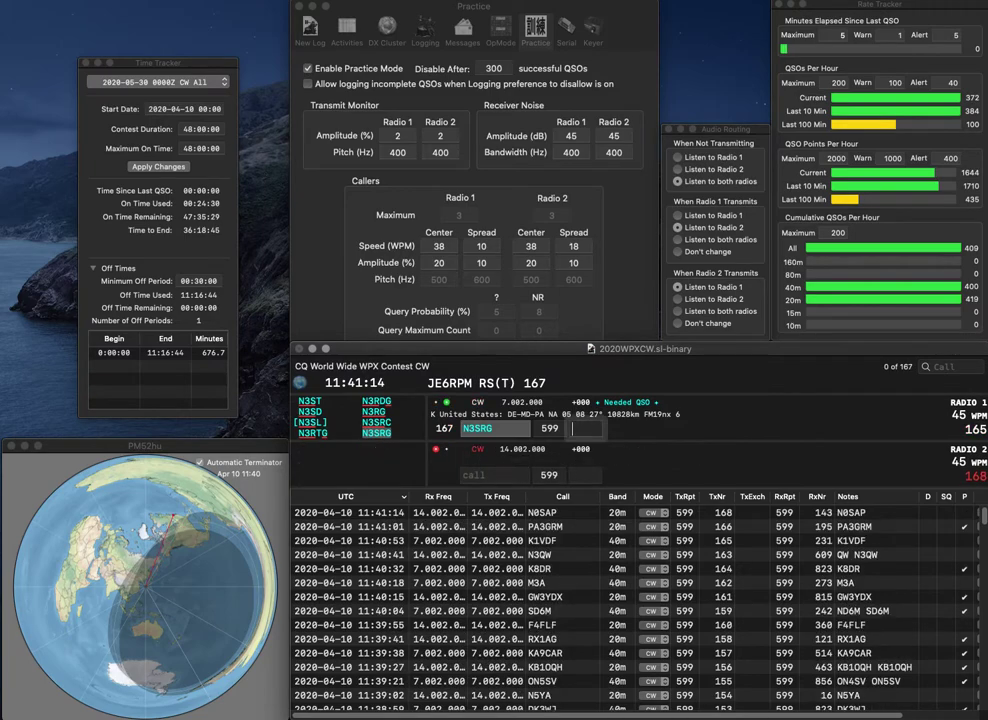
text(235)
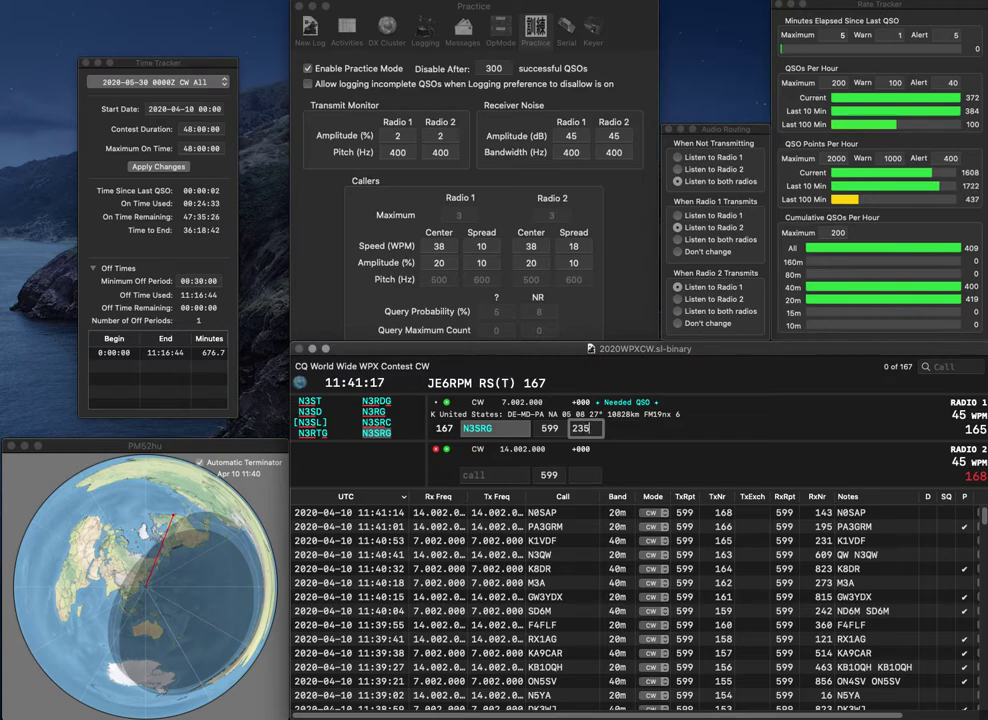
key(Return)
text(3A2HMD)
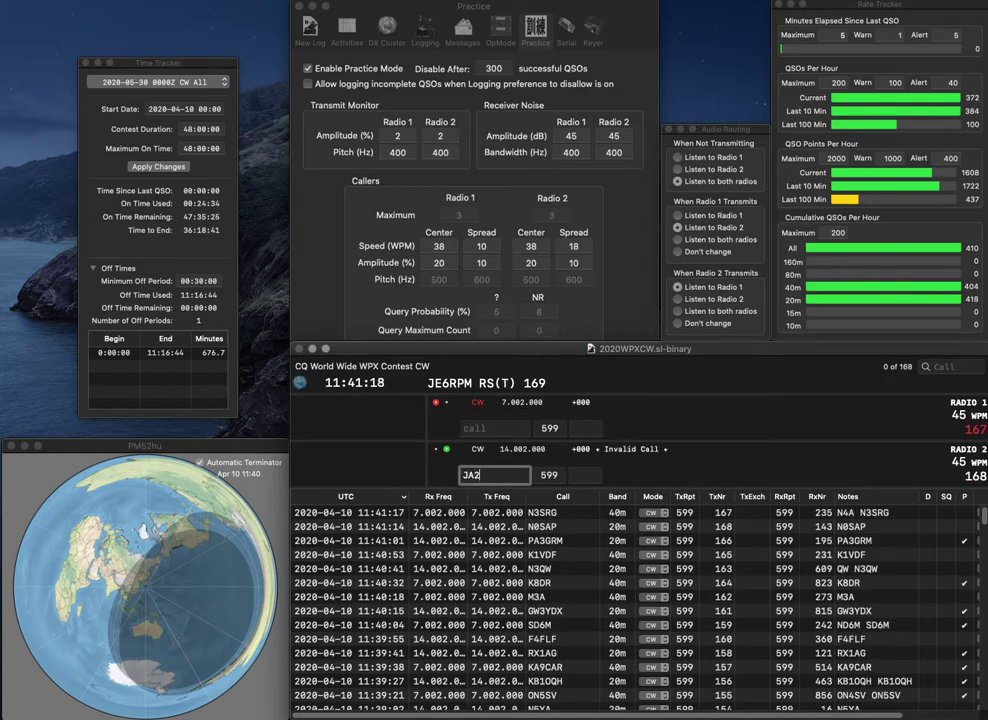
key(Return)
text(M5ADL)
key(space)
key(Return)
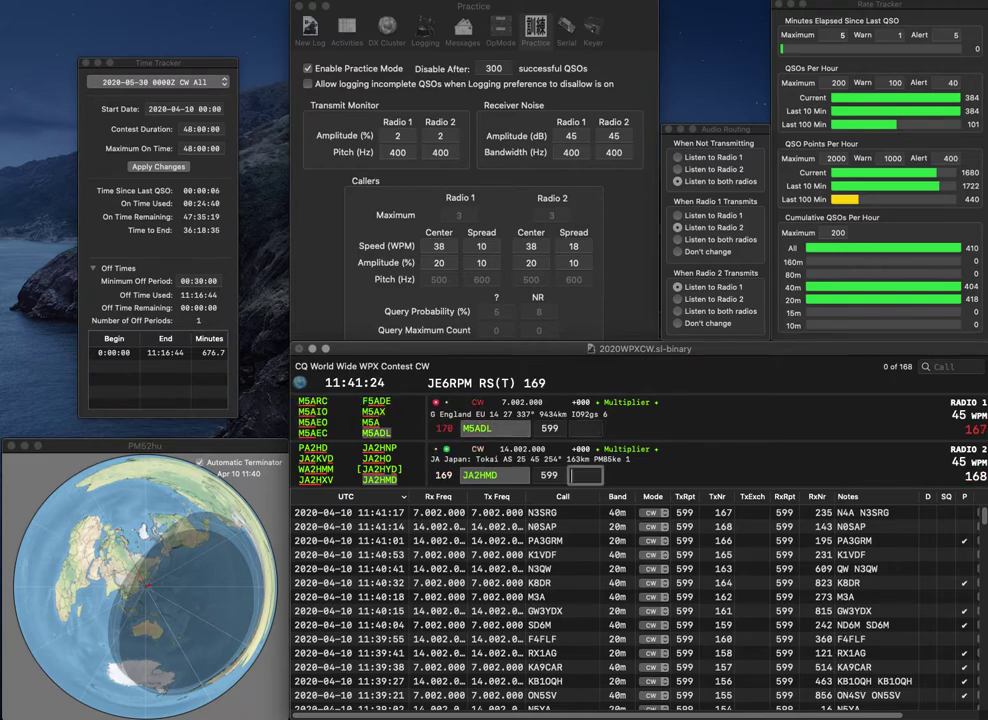
Log JA2HMD on Radio 2 with received number 801 and M5ADL on Radio 1 with received number 977.
text(801)
key(Return)
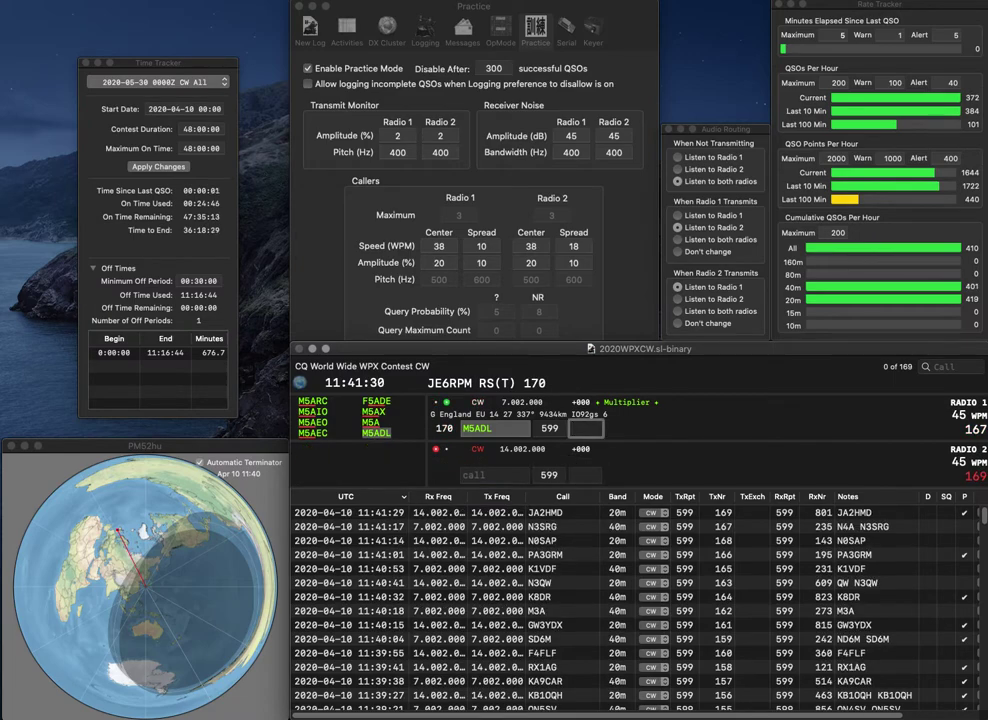
text(977)
key(Return)
text(LU6)
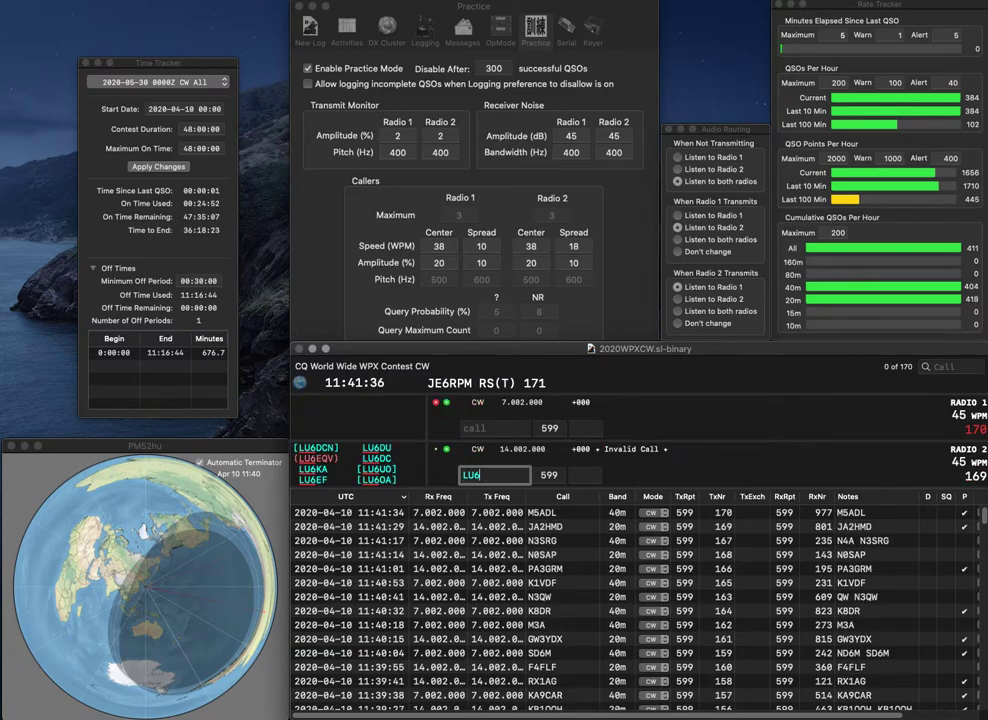
text(KA)
key(Return)
text(J1ABD)
key(super+Left)
text(7)
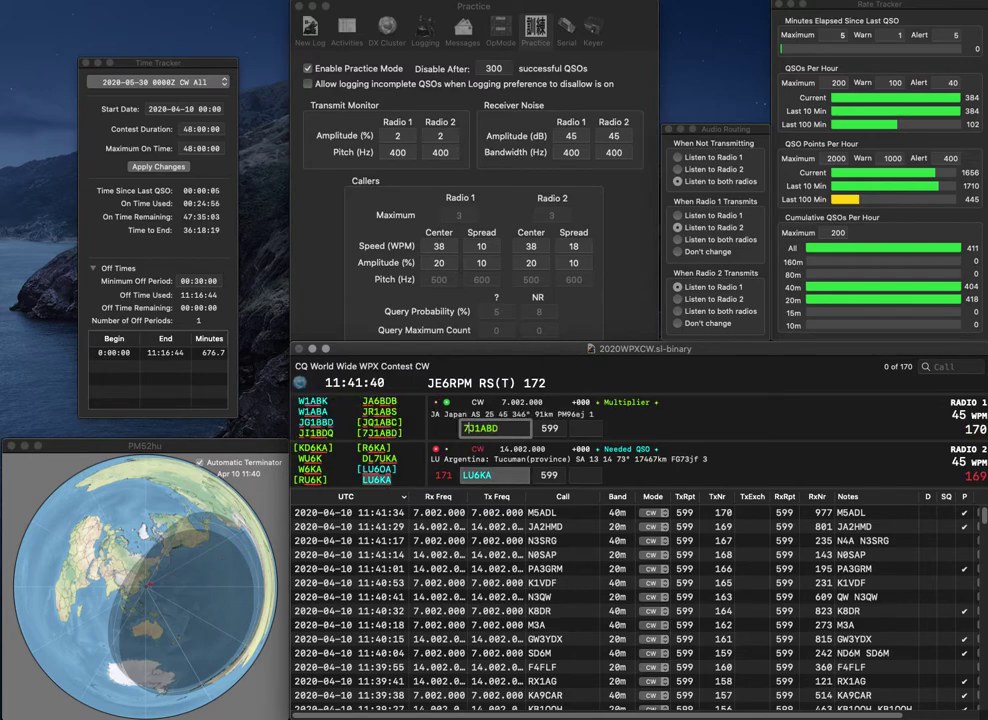
key(Return)
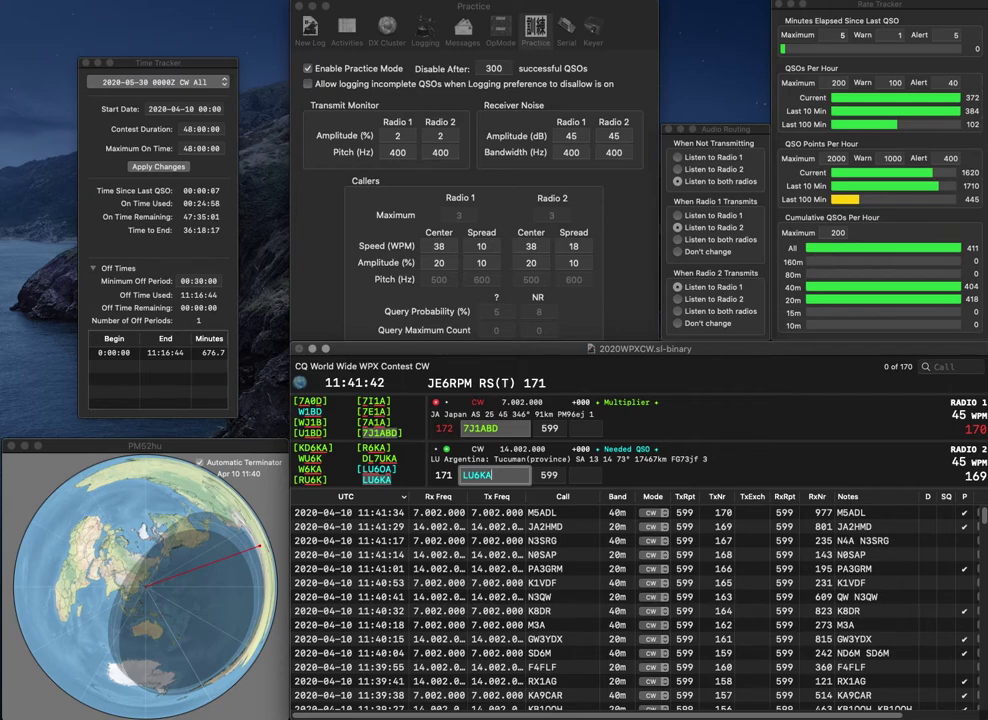
Log LU6KA on Radio 2 with received number 765 and 7J1ABD on Radio 1 with received number 227.
key(Tab)
text(765)
key(Return)
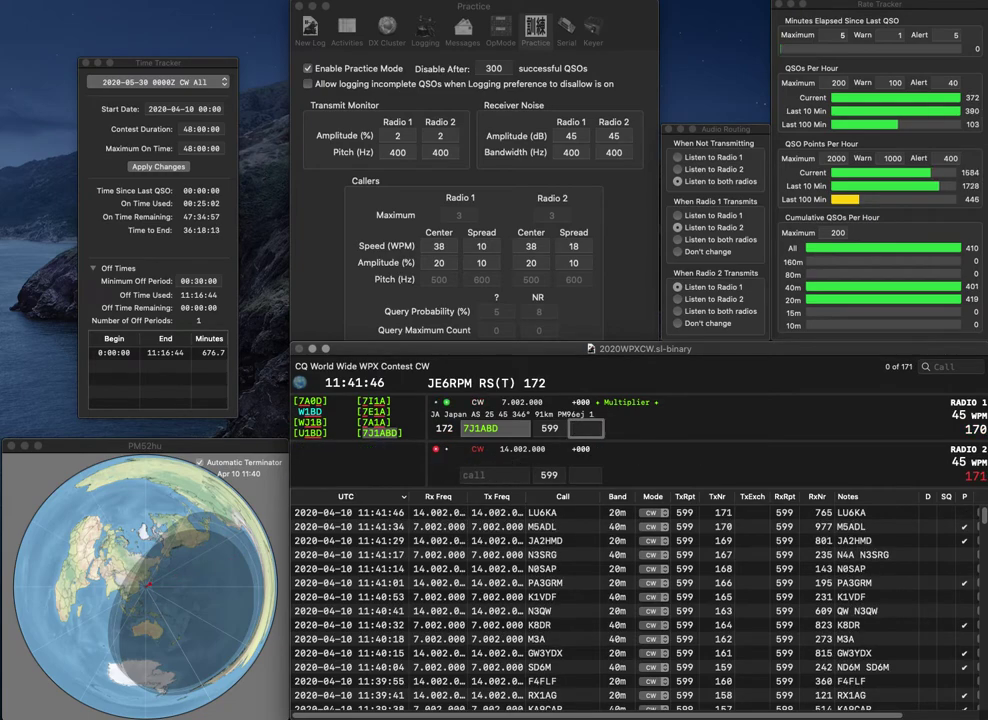
text(227)
key(Return)
Answer HK2G on Radio 2 and W2YAC/1 on Radio 1 with the exchange.
text(HK2)
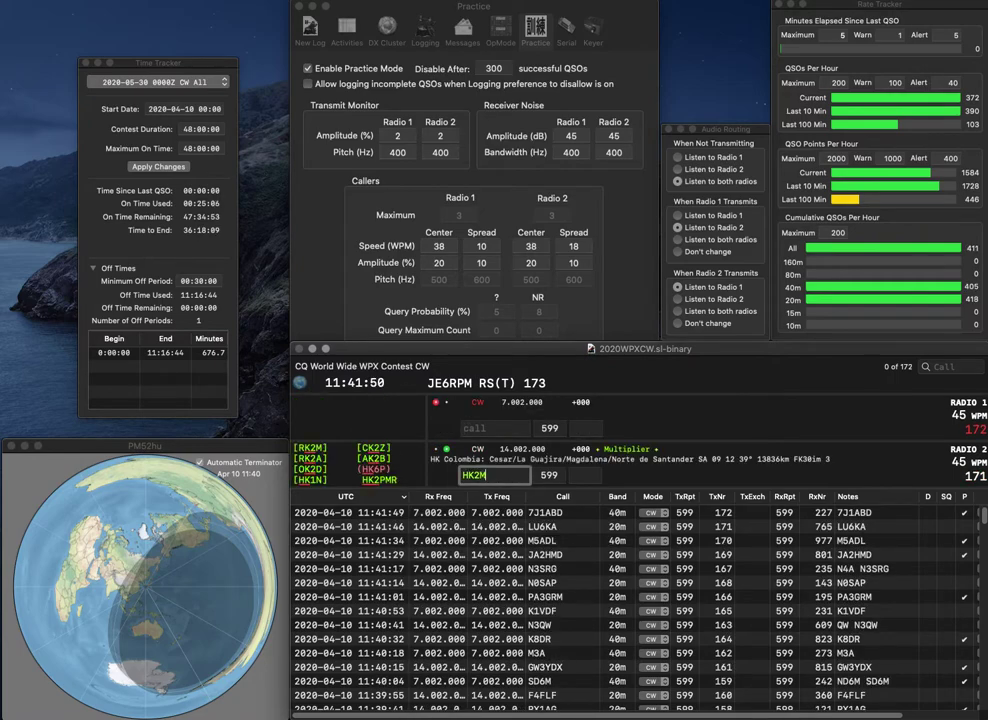
text(G)
key(Return)
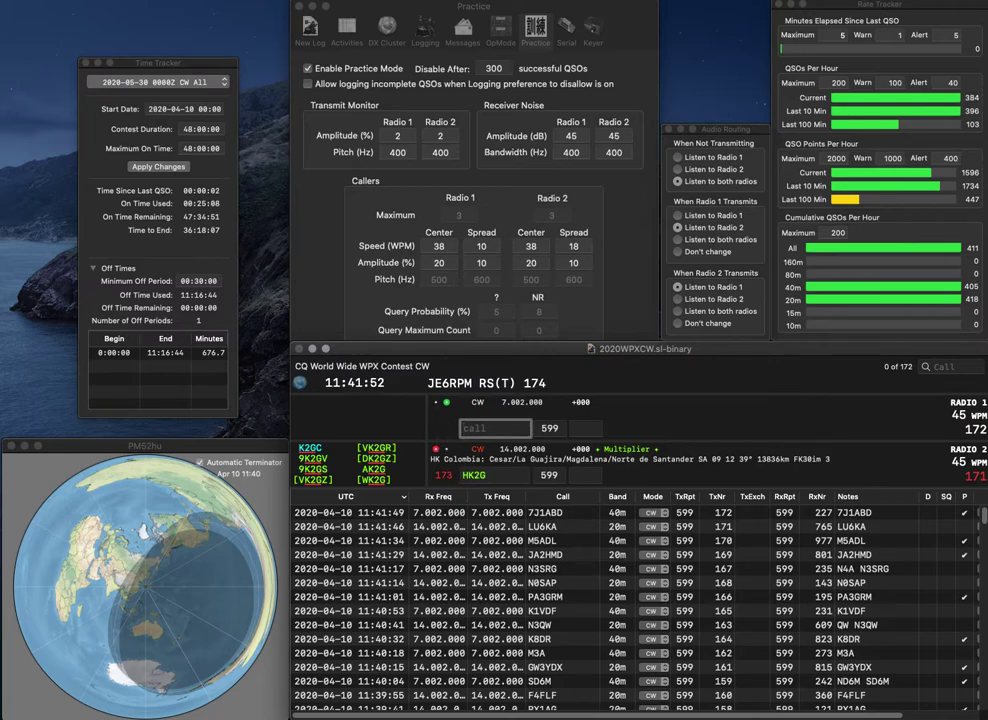
text(W2Y)
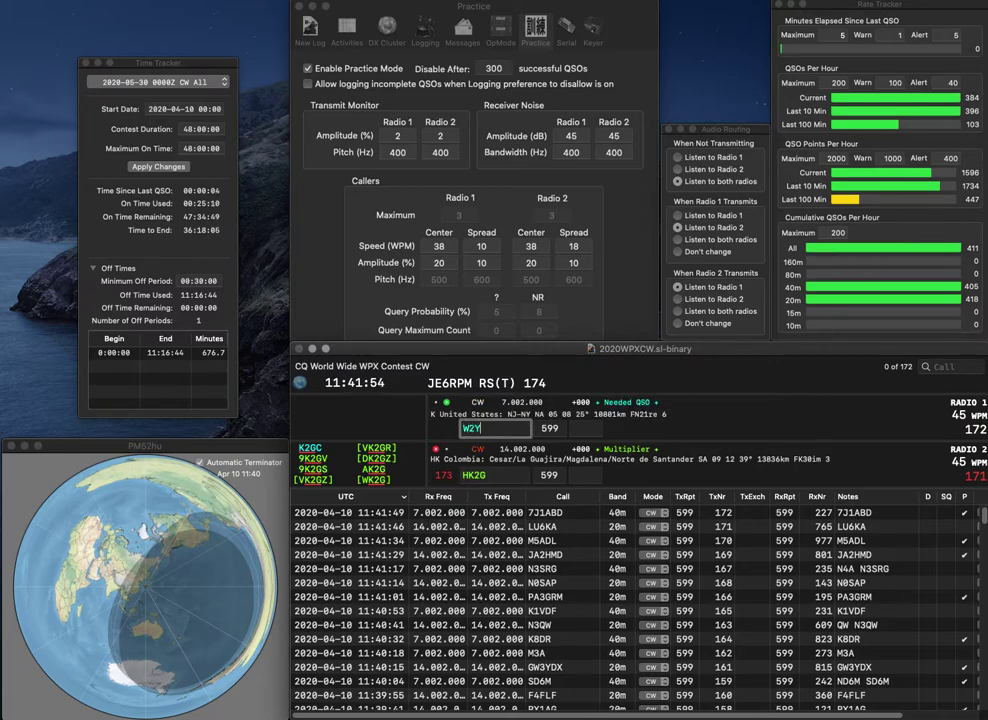
text(AC/1)
key(Down)
key(Up)
key(Return)
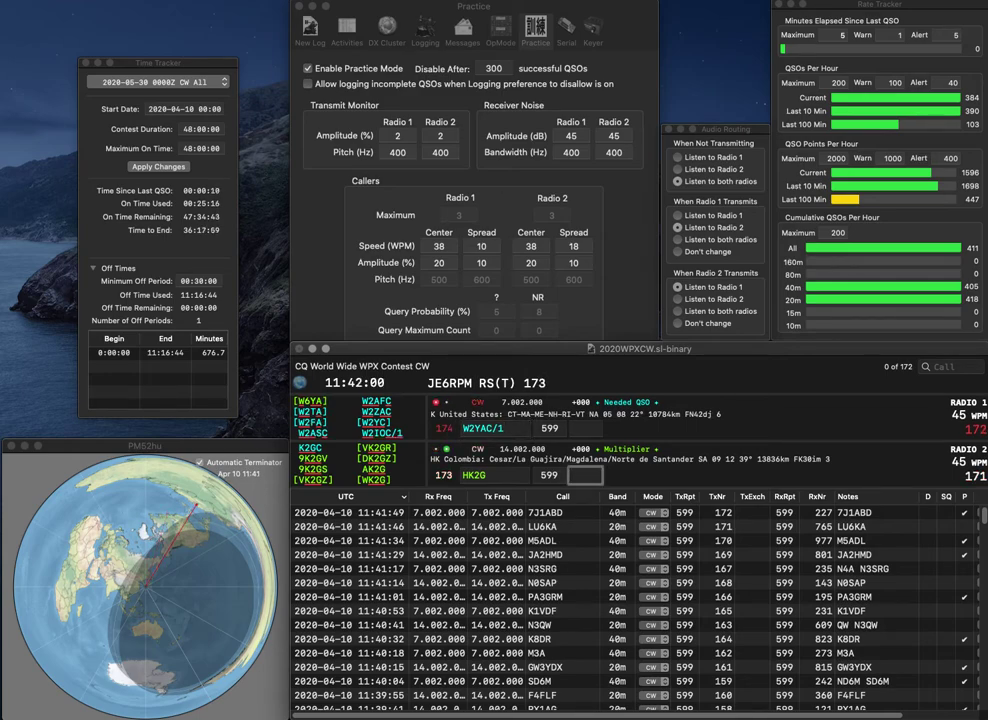
Correct the Radio 2 call to HD2G and send it with the exchange.
click(479, 475)
double_click(469, 475)
text(HD2G)
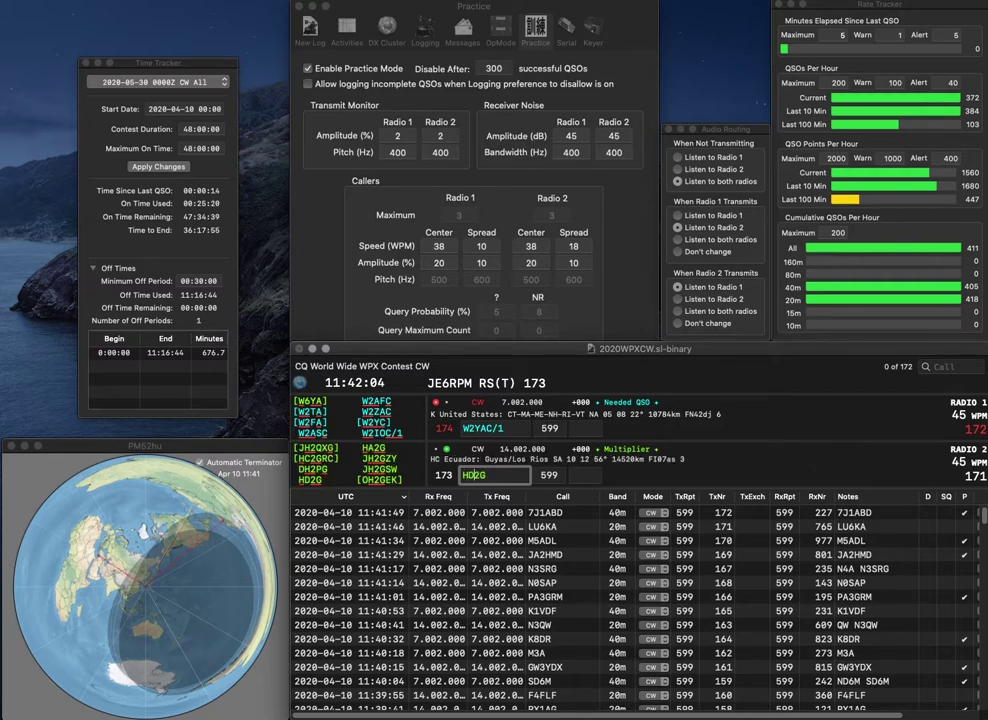
key(Return)
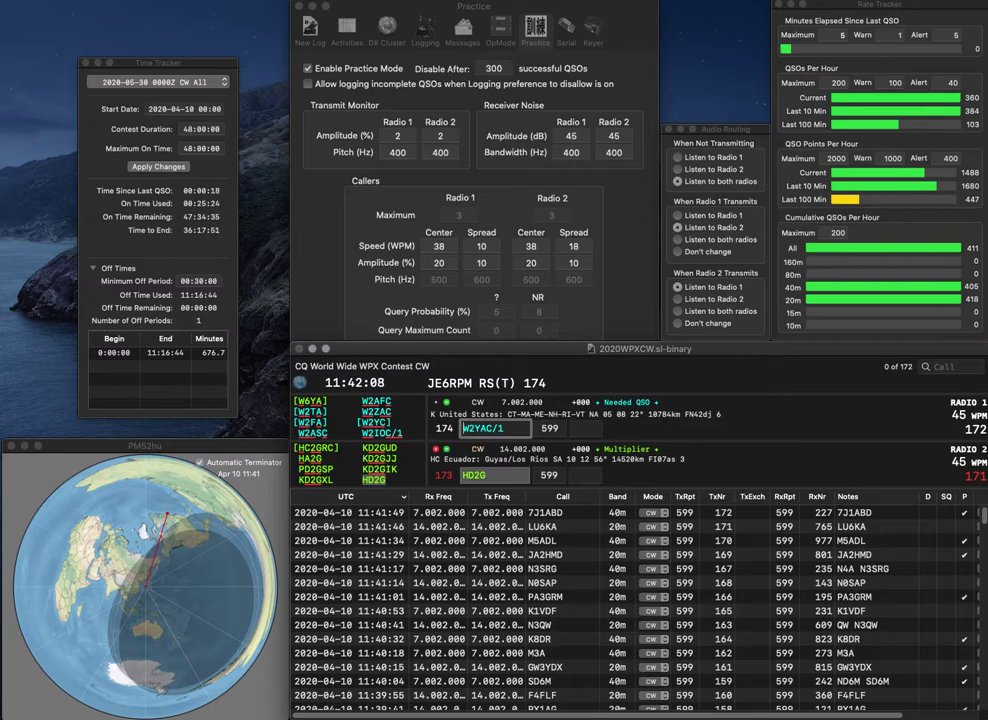
Correct the Radio 1 call to 8J1YAC/1 and send it with the exchange.
key(Delete)
text(7J)
key(Delete)
text(1Y)
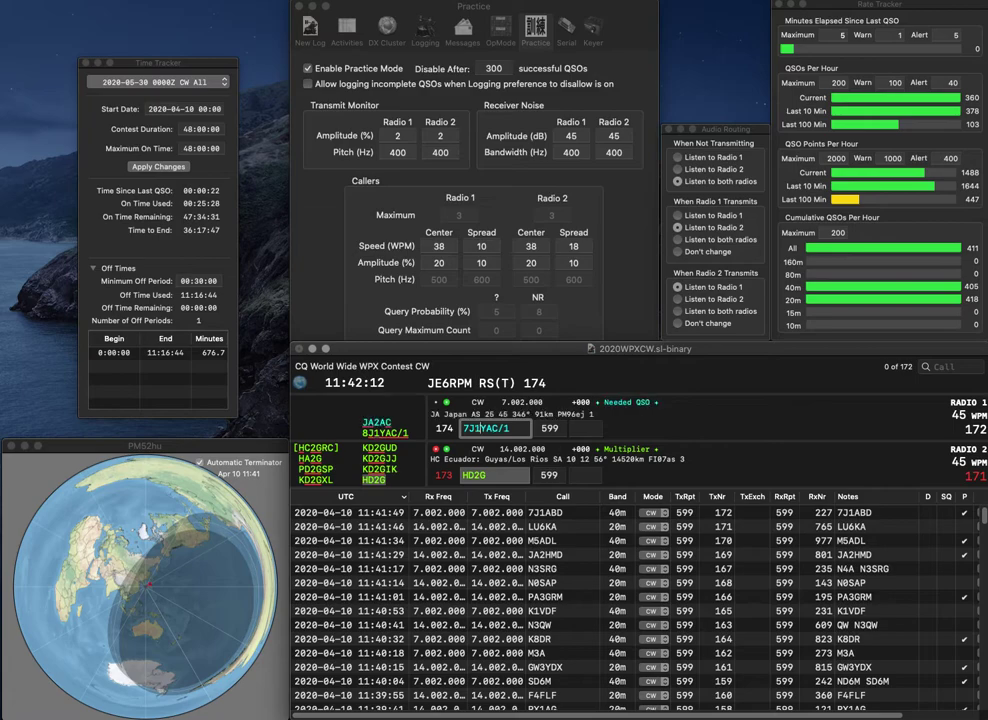
text(A)
key(BackSpace)
text(Y)
key(Left)
key(Left)
key(Left)
key(BackSpace)
text(8)
key(Return)
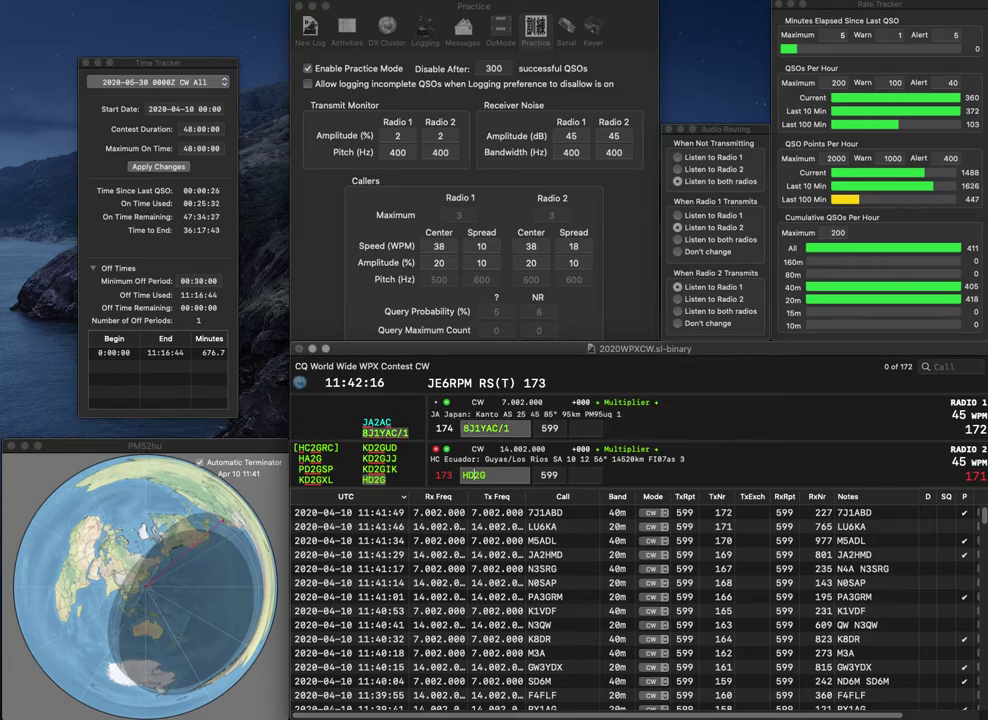
key(space)
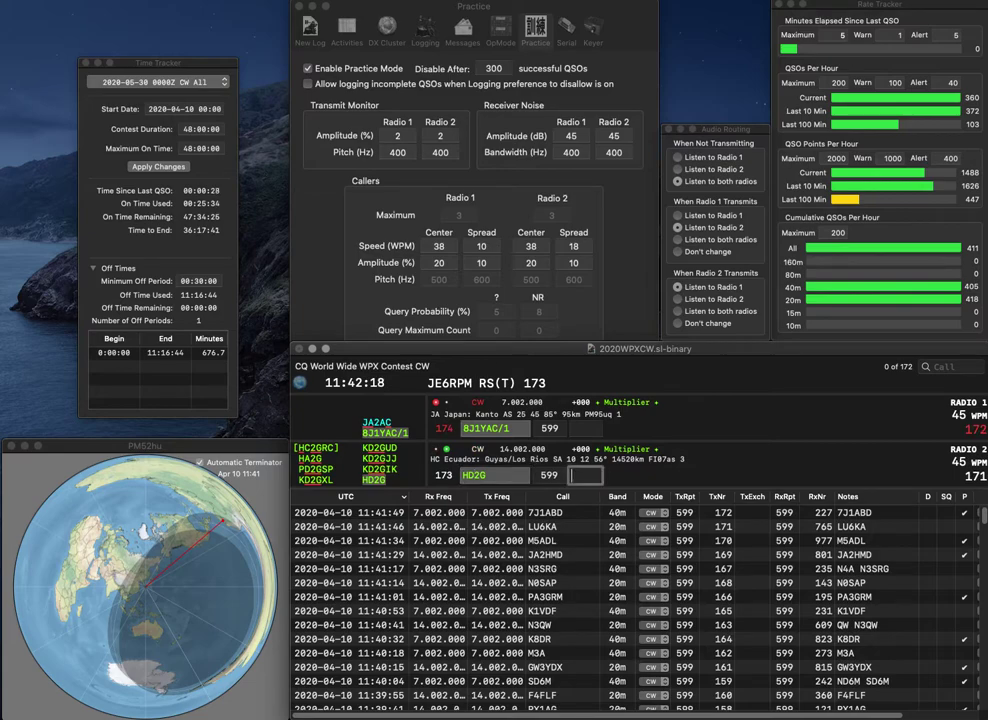
text(65)
key(BackSpace)
text(4)
key(Return)
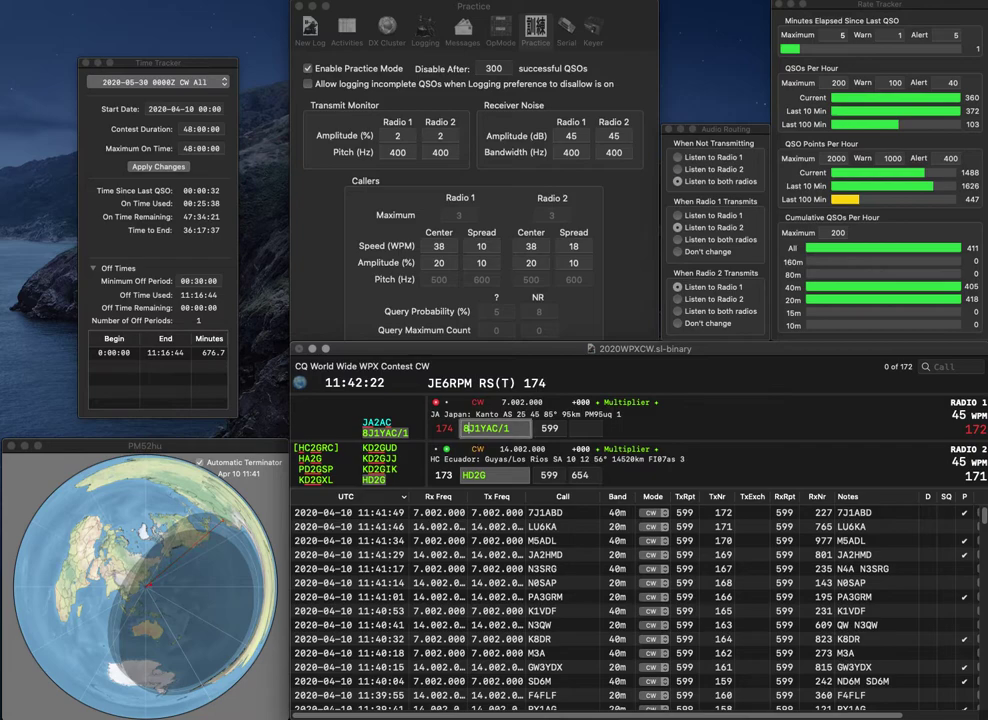
key(space)
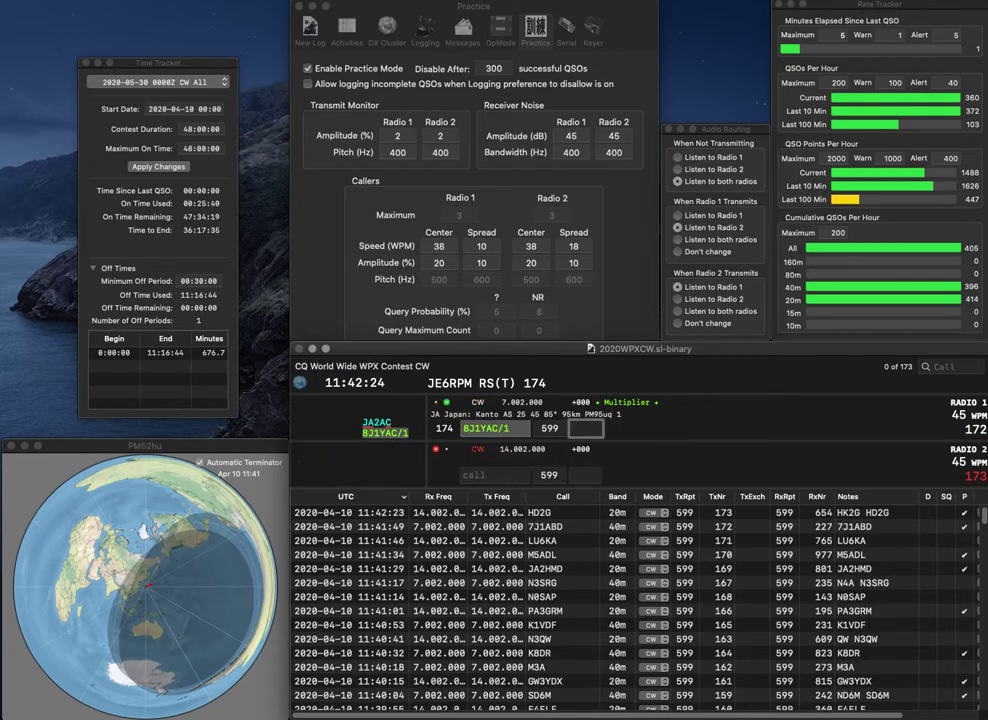
text(791)
key(Return)
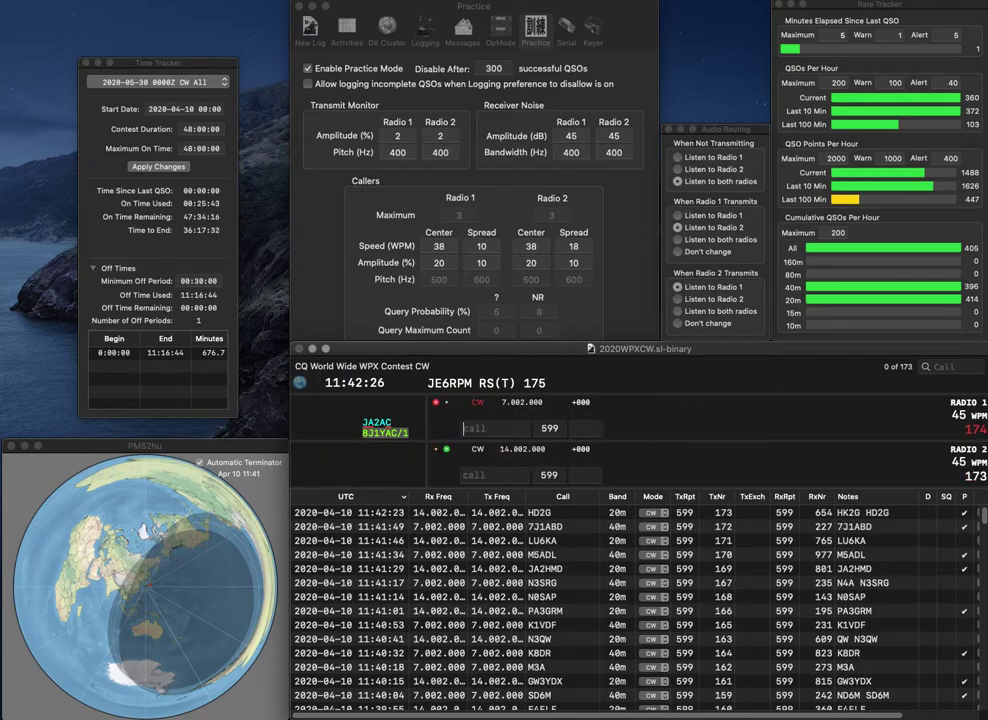
text(K10J)
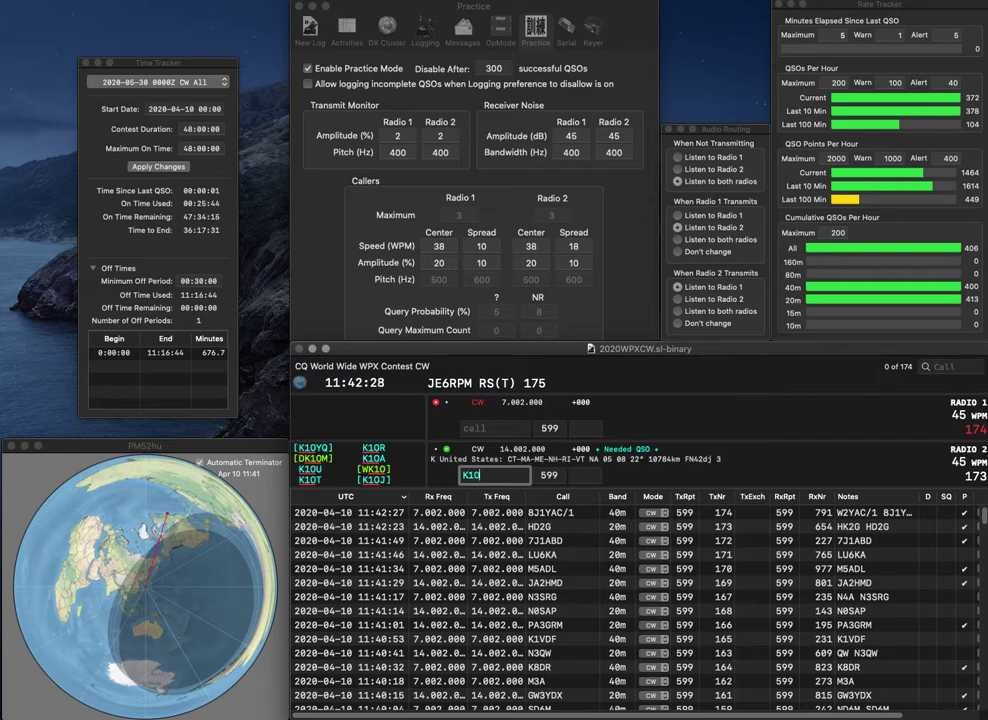
key(Return)
text(VE3VX)
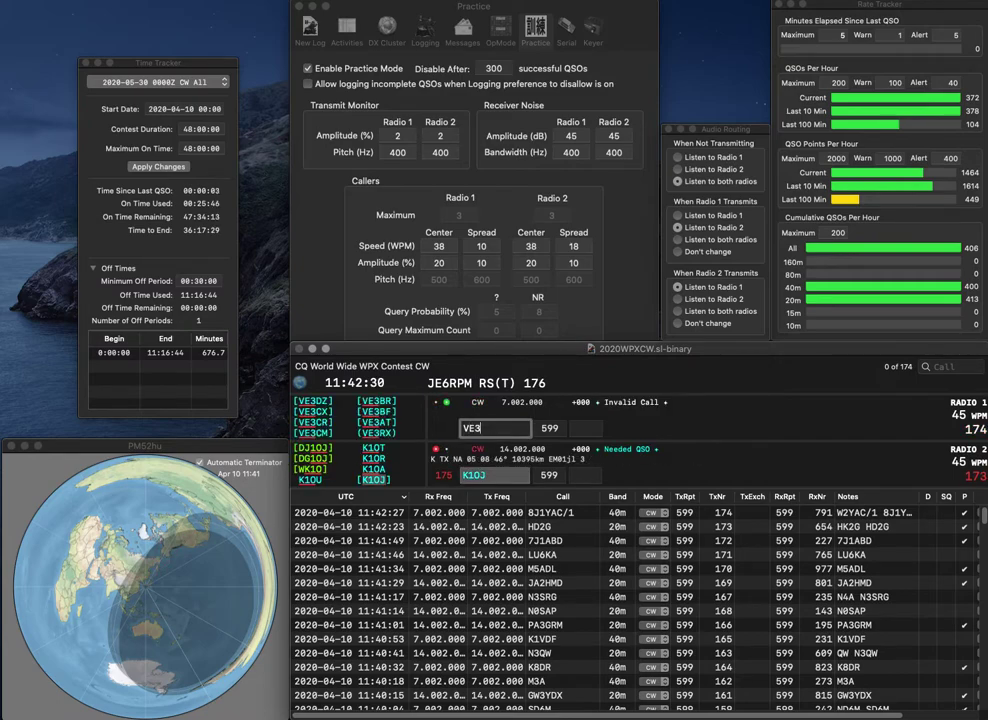
key(space)
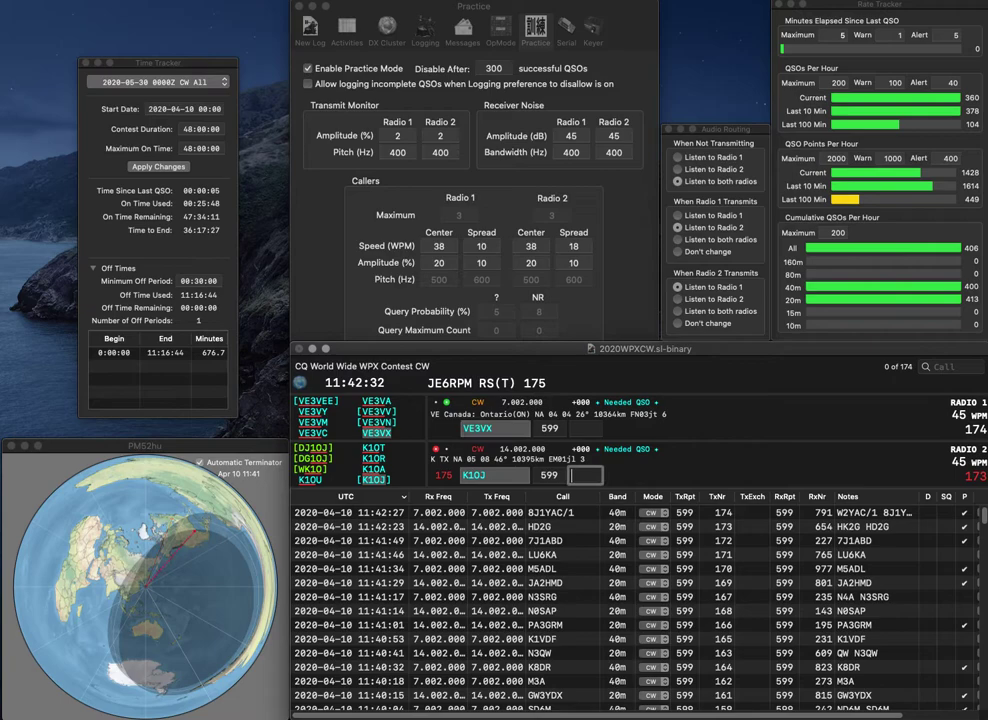
key(Return)
Log K1OJ on Radio 2 with received number 498 and VE3VX on Radio 1 with received number 37.
text(498)
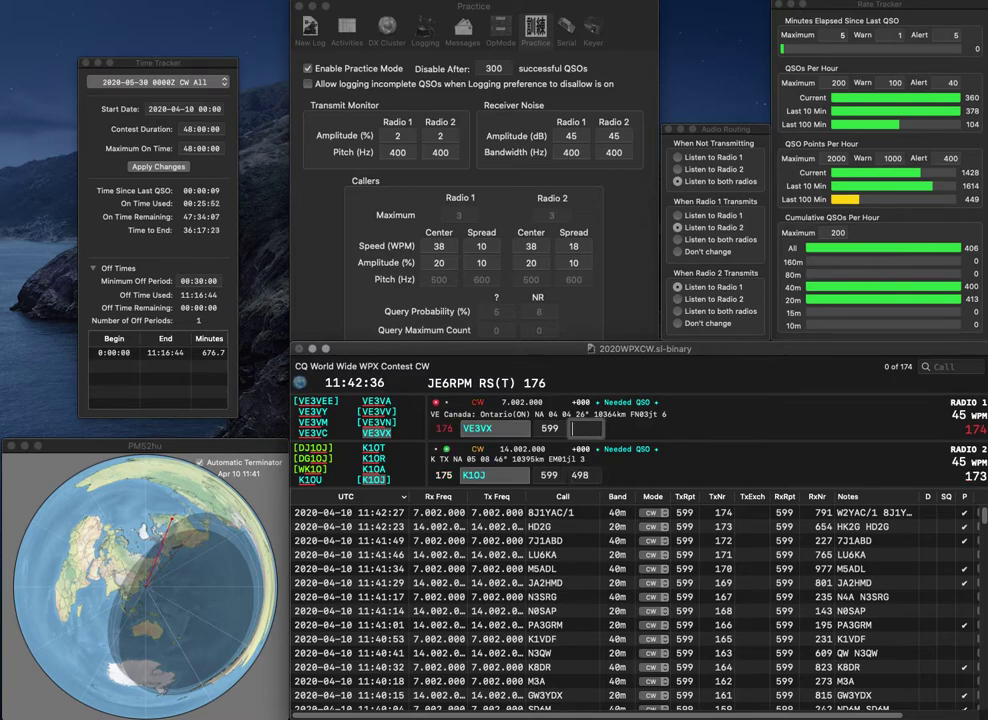
key(Return)
text(37)
key(Return)
text(W8)
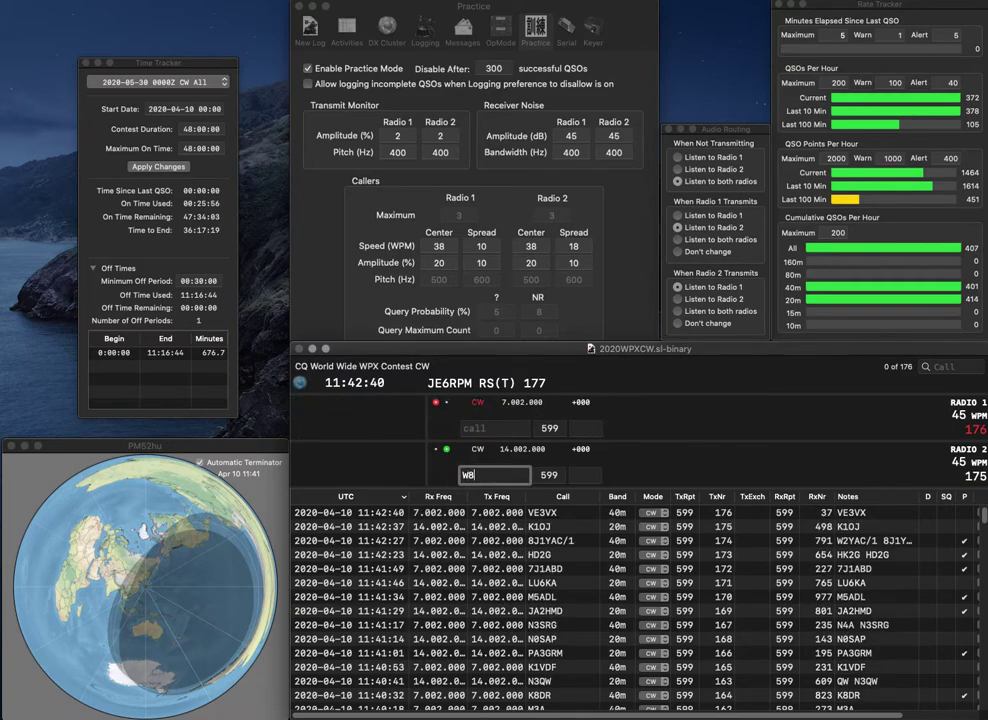
text(UVZ)
key(Return)
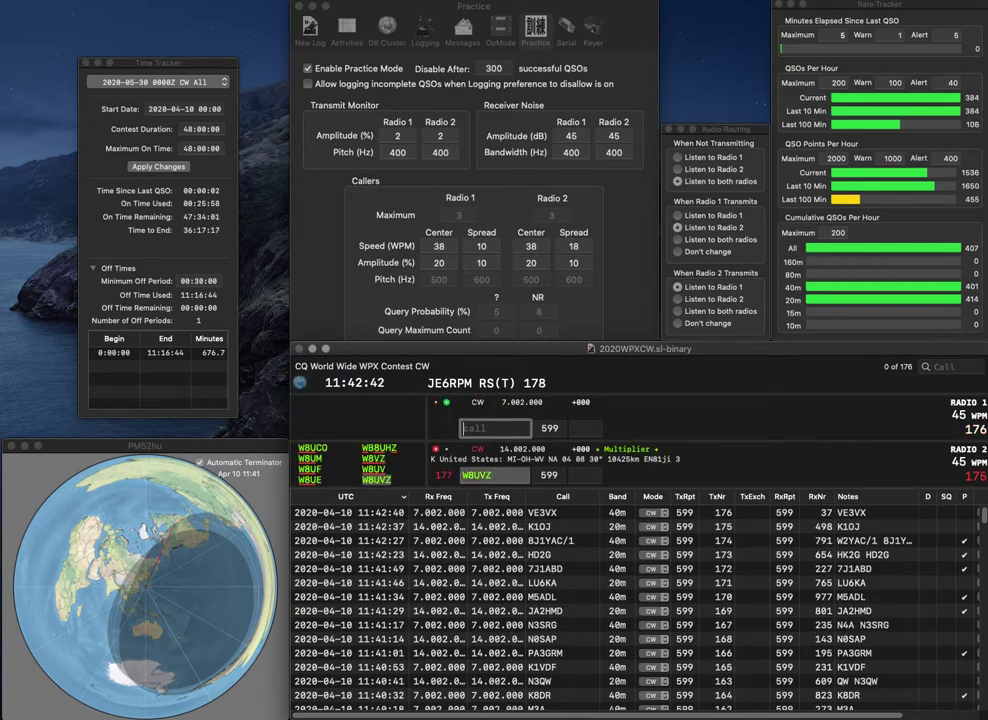
text(HA5KY)
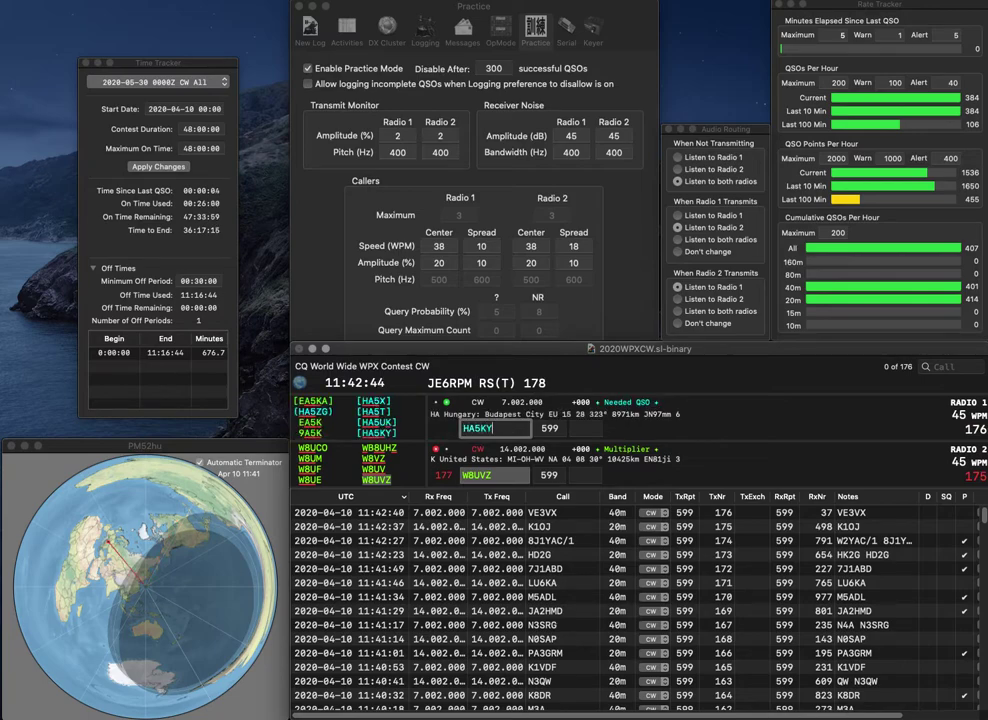
key(Return)
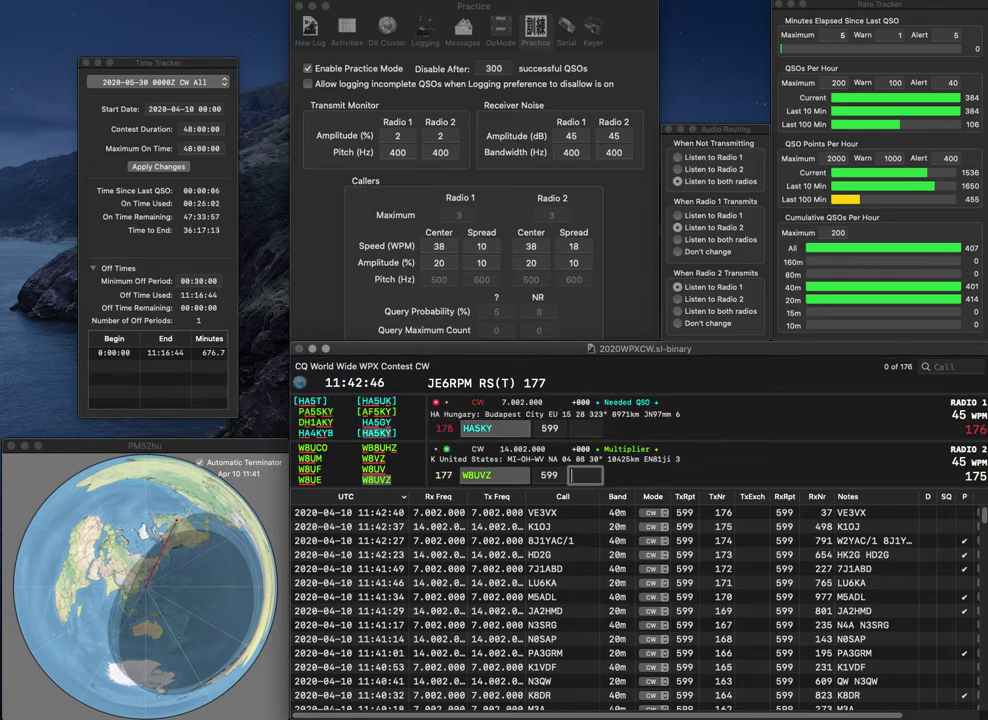
text(752)
key(Return)
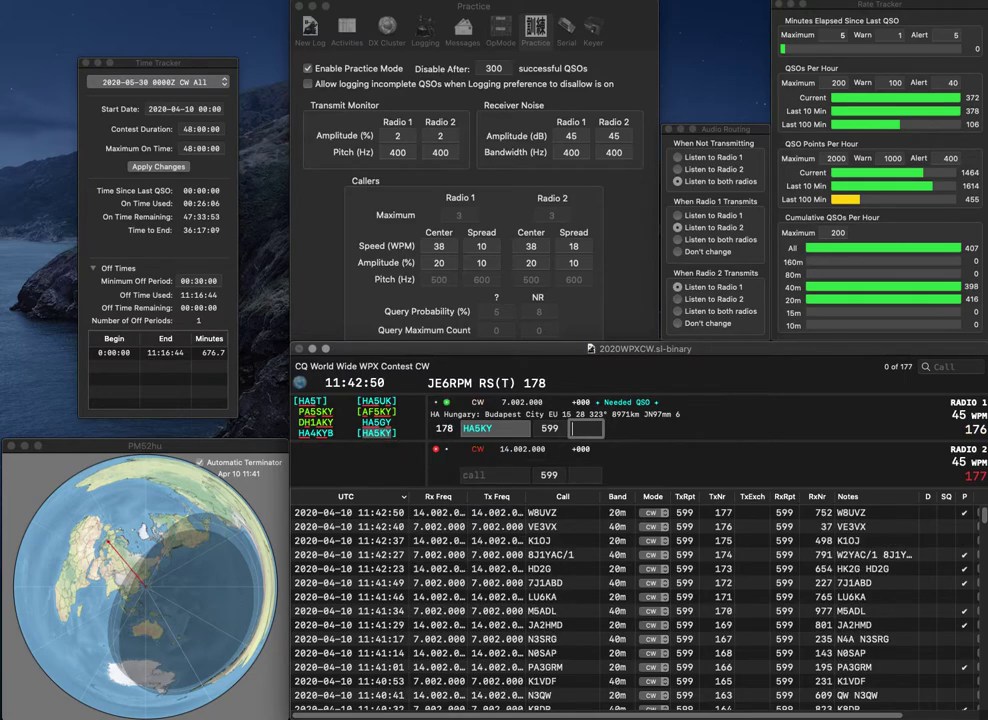
text(61)
key(Return)
text(K9)
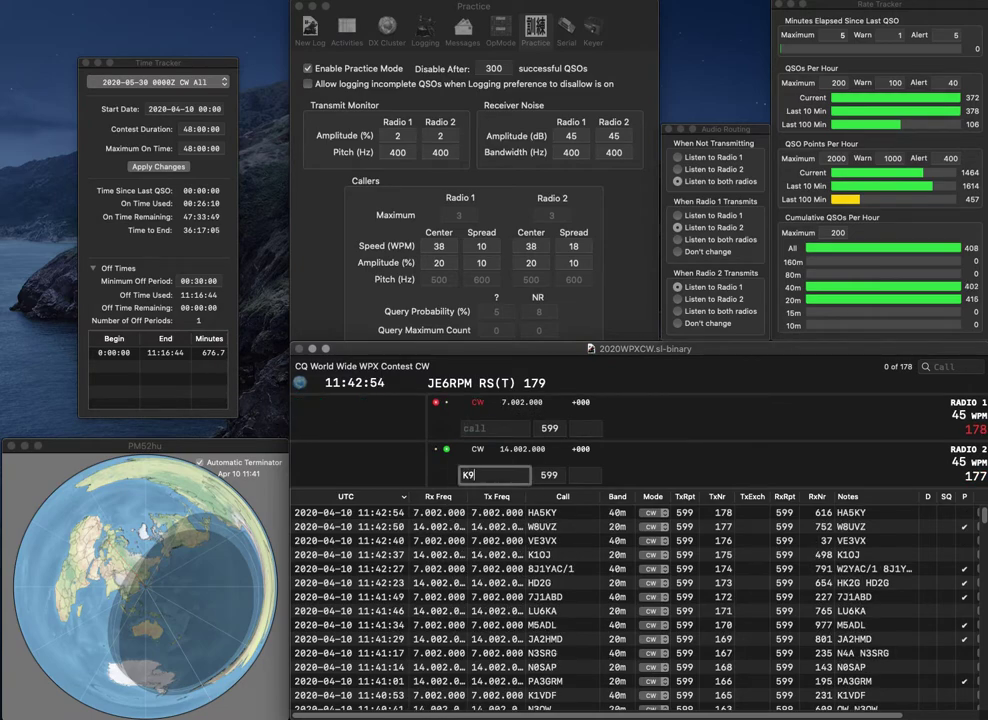
text(MOTWA7DPC)
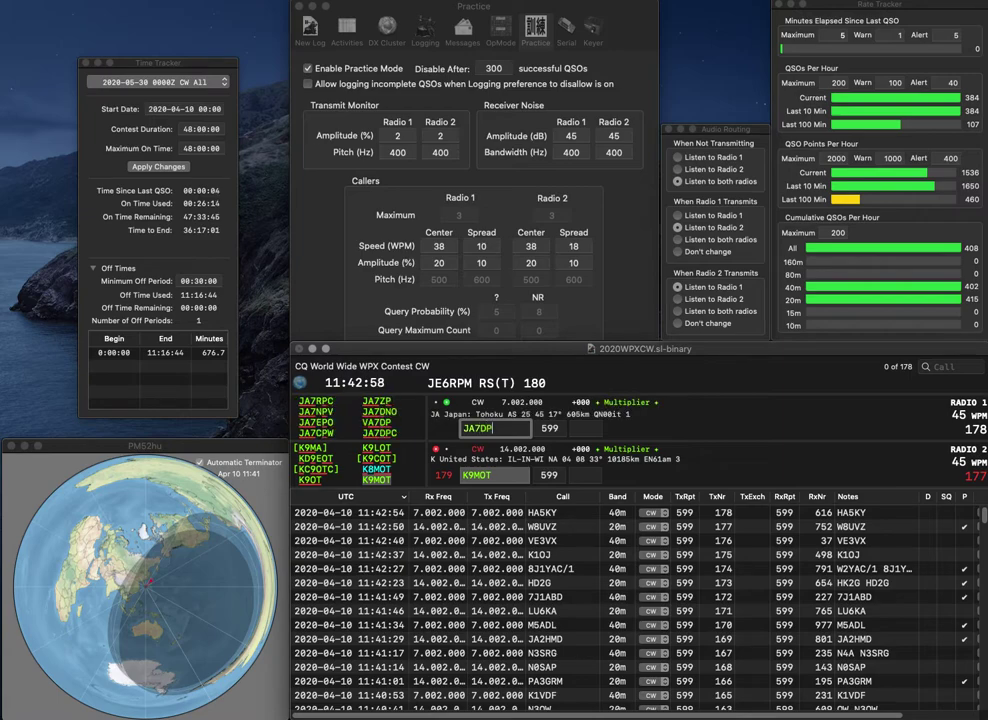
key(Down)
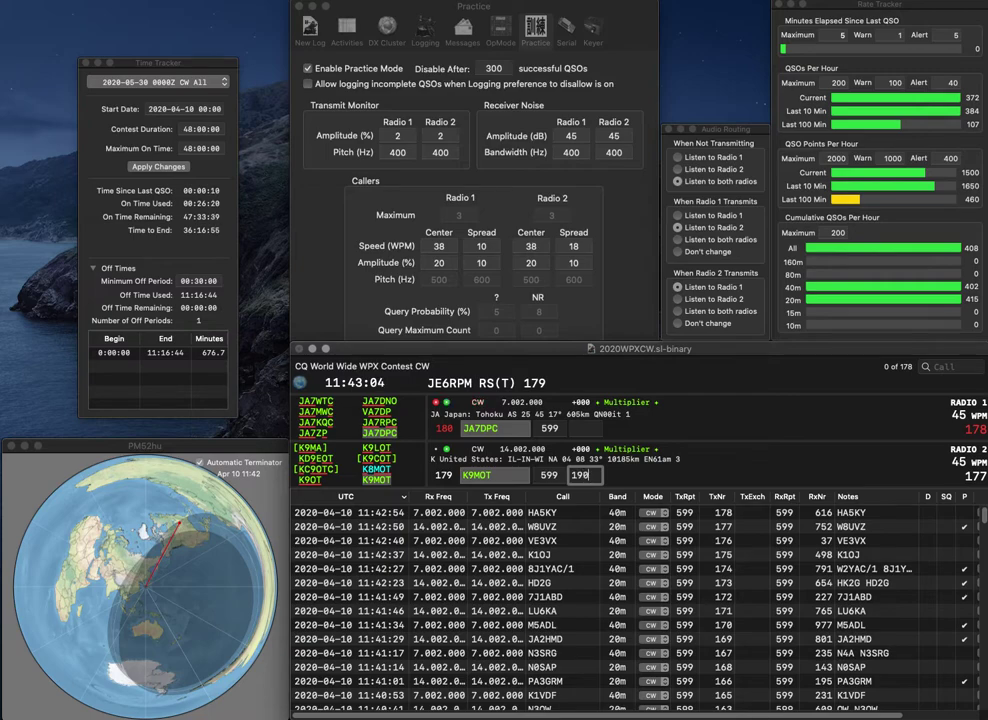
key(Return)
text(937)
key(Return)
Answer R3RM on Radio 2 and N5PD on Radio 1 with the exchange.
text(R3R)
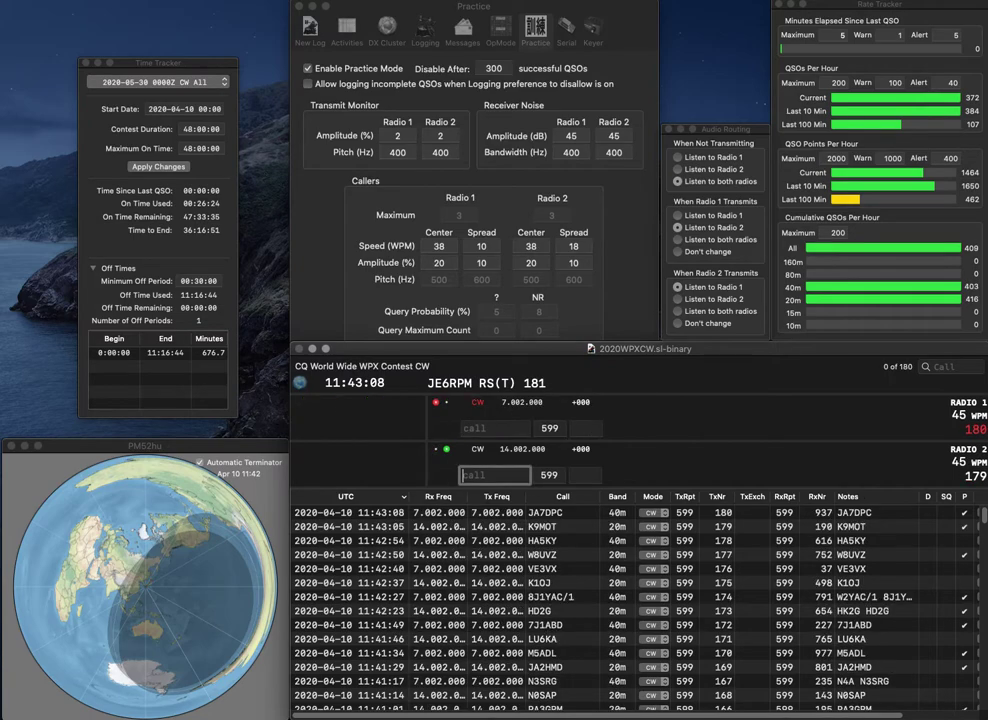
text(M)
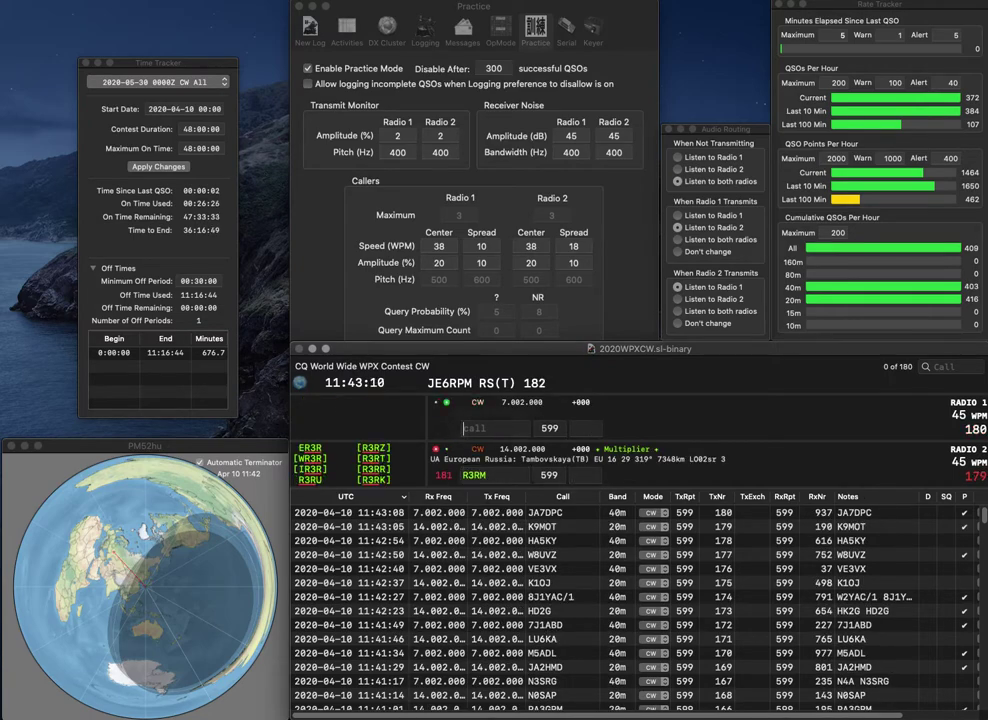
text(BPD)
key(Left)
key(Left)
key(BackSpace)
text(N5)
key(Return)
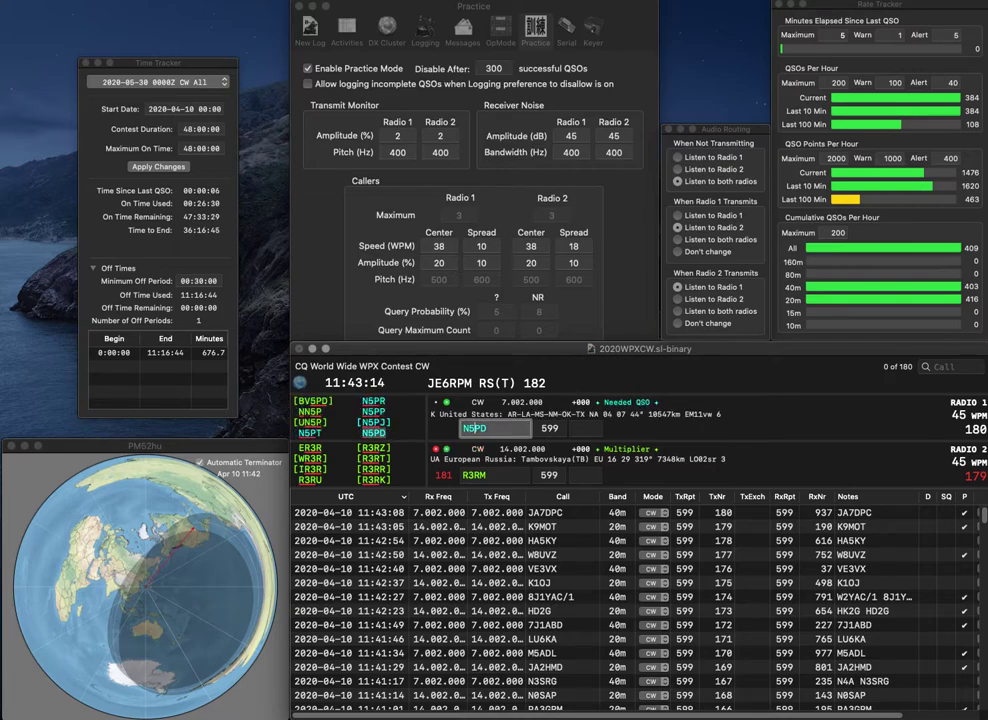
Correct the Radio 2 call to R4RM and resend it with the exchange.
key(space)
key(Left)
key(Left)
key(BackSpace)
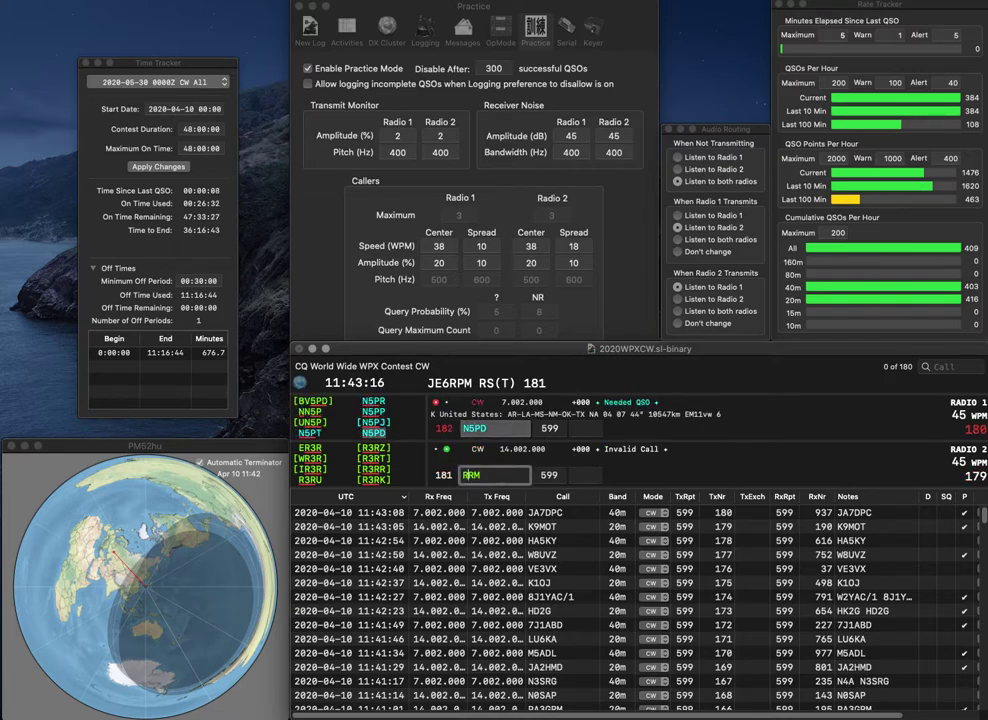
text(4)
key(Up)
key(Return)
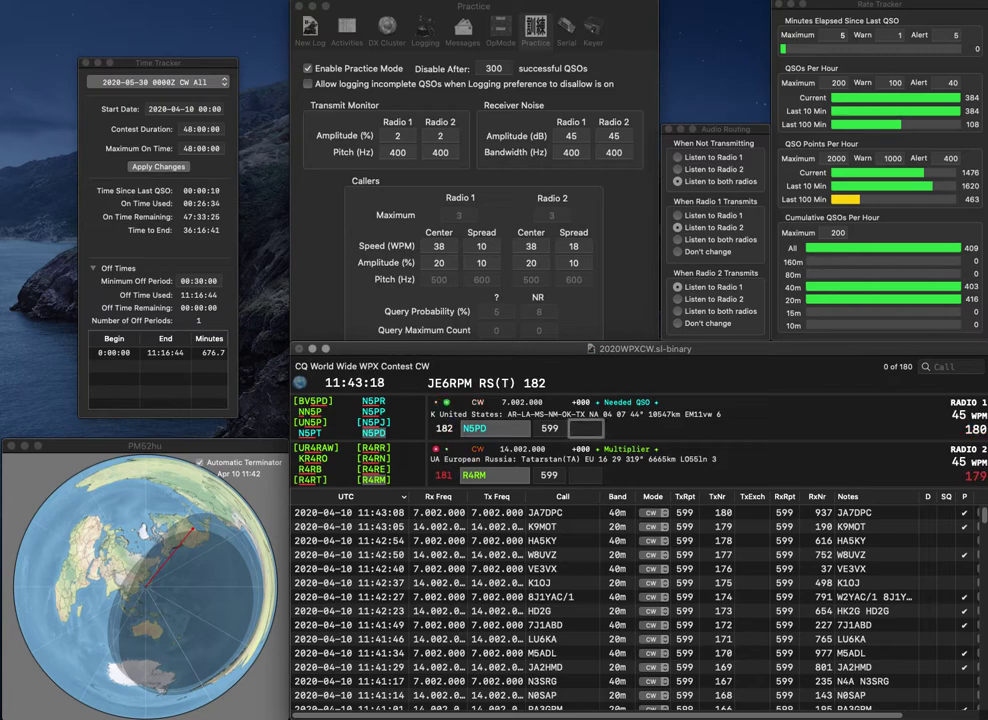
Log N5PD on Radio 1 with received number 518 and R4RM on Radio 2 with received number 535.
text(518)
key(Return)
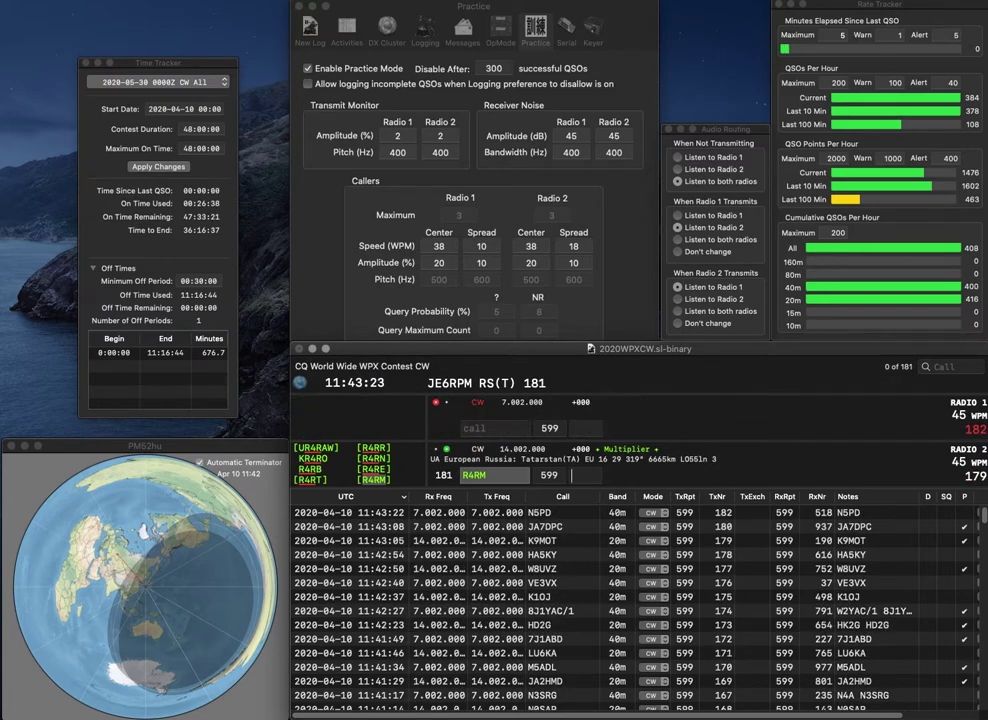
text(53)
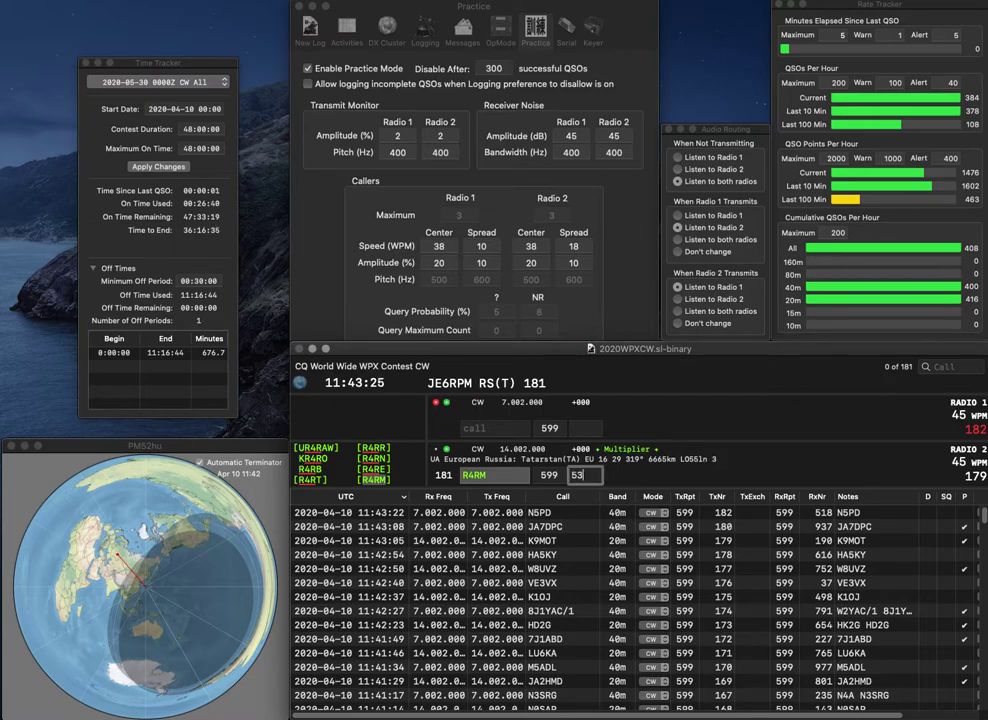
text(5)
key(Return)
Answer KM4VHI on Radio 1 and the partial call 6I on Radio 2 with the exchange.
text(KM)
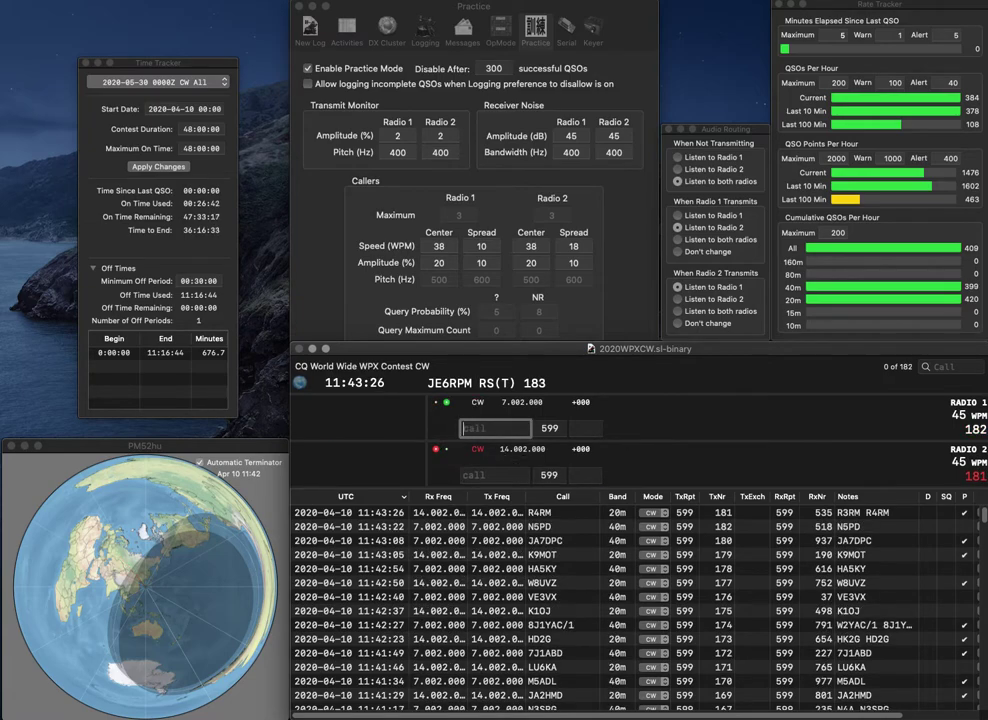
text(4VHI)
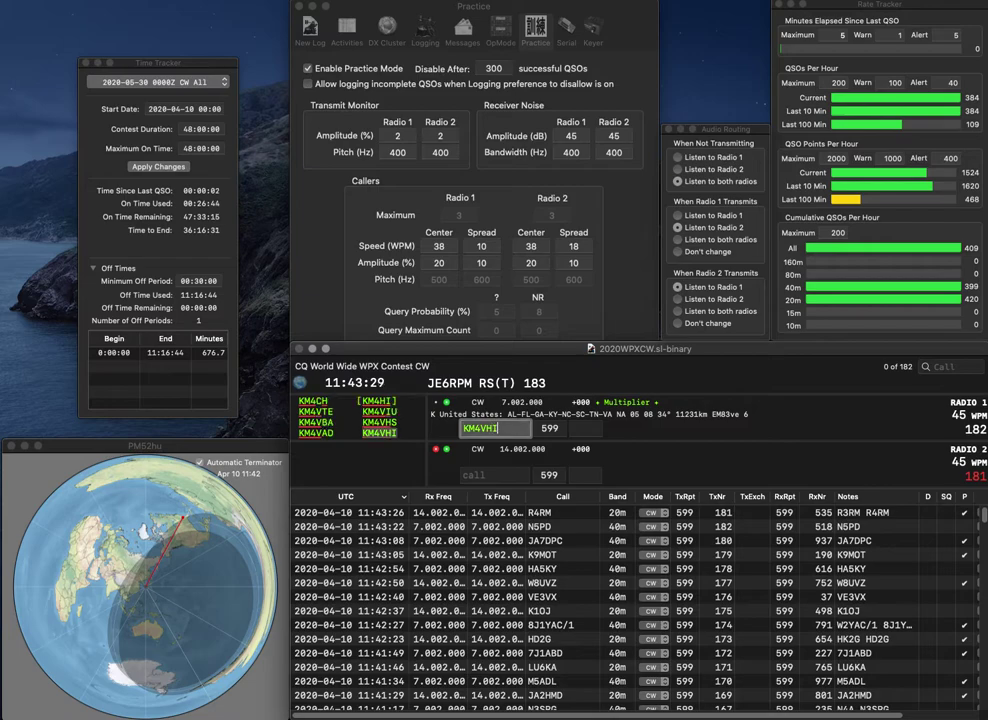
key(Return)
text(6I)
key(Up)
key(space)
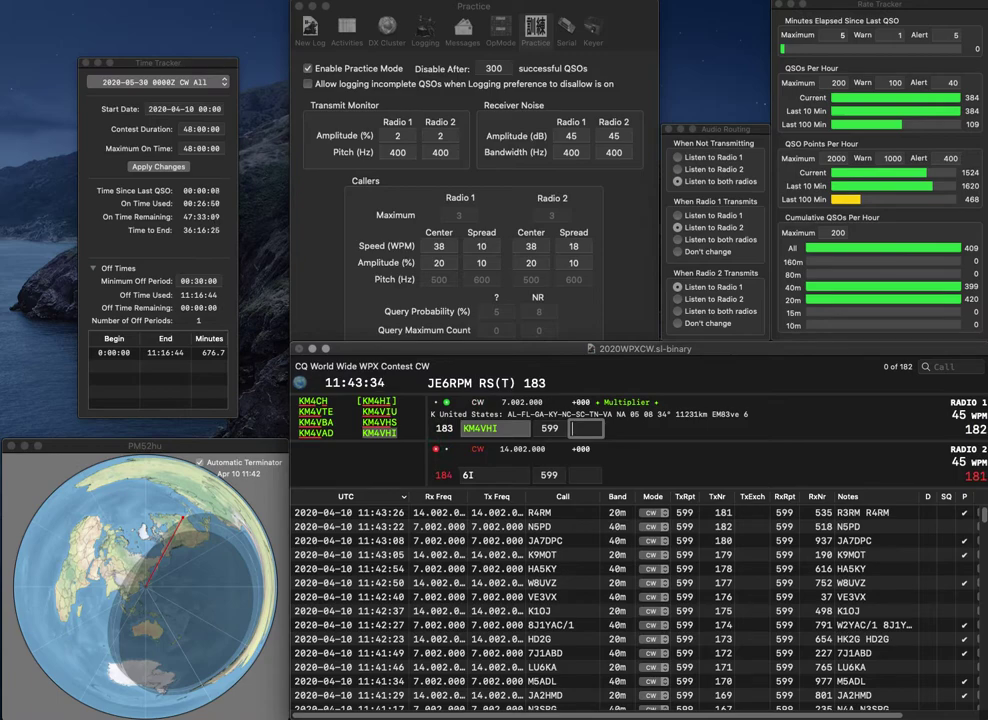
Correct the calls to KM4VHS on Radio 1 and SO6I on Radio 2, resending each with the exchange.
key(space)
key(BackSpace)
text(S)
key(Return)
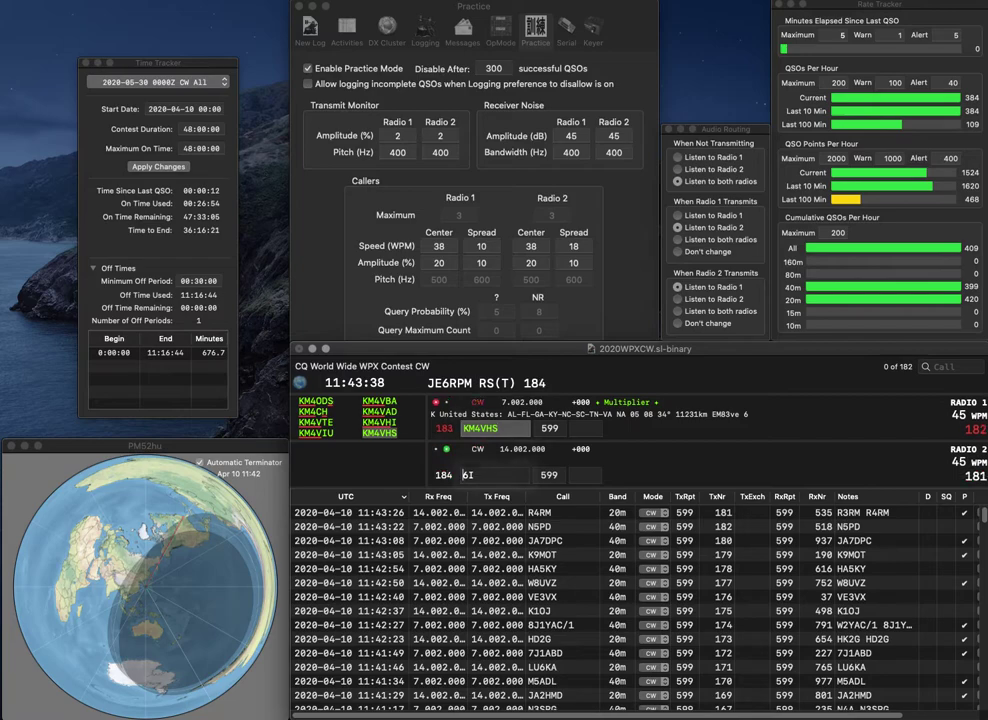
text(SO)
key(Up)
key(space)
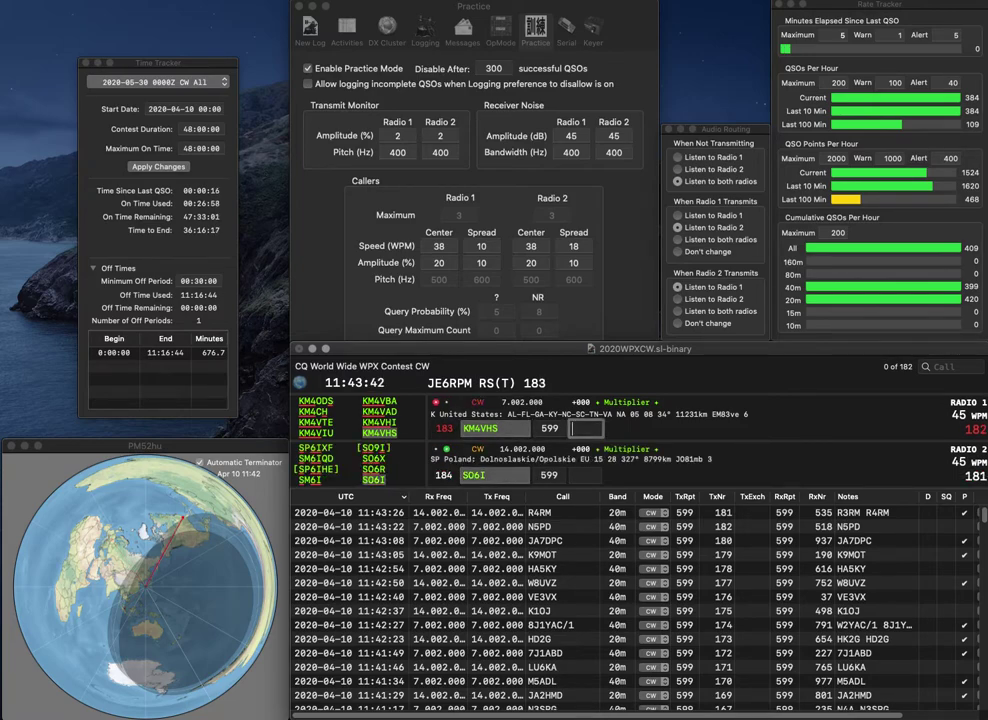
text(139)
key(Return)
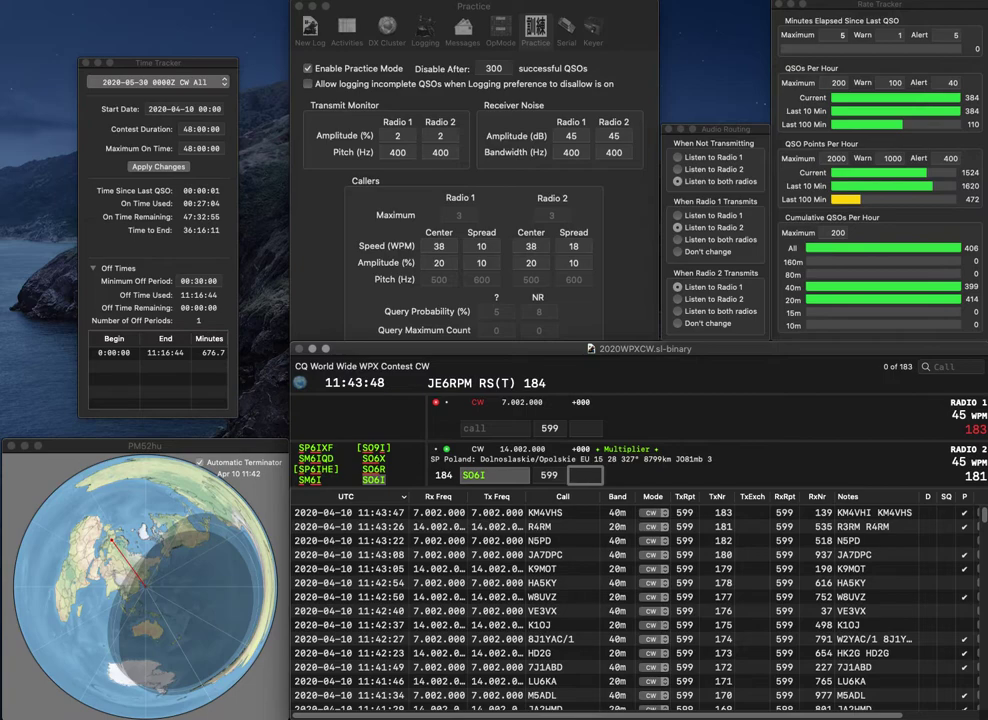
text(902)
key(Return)
Answer RV3YR on Radio 1 and AC8ZX on Radio 2 with the exchange.
text(RV3YR)
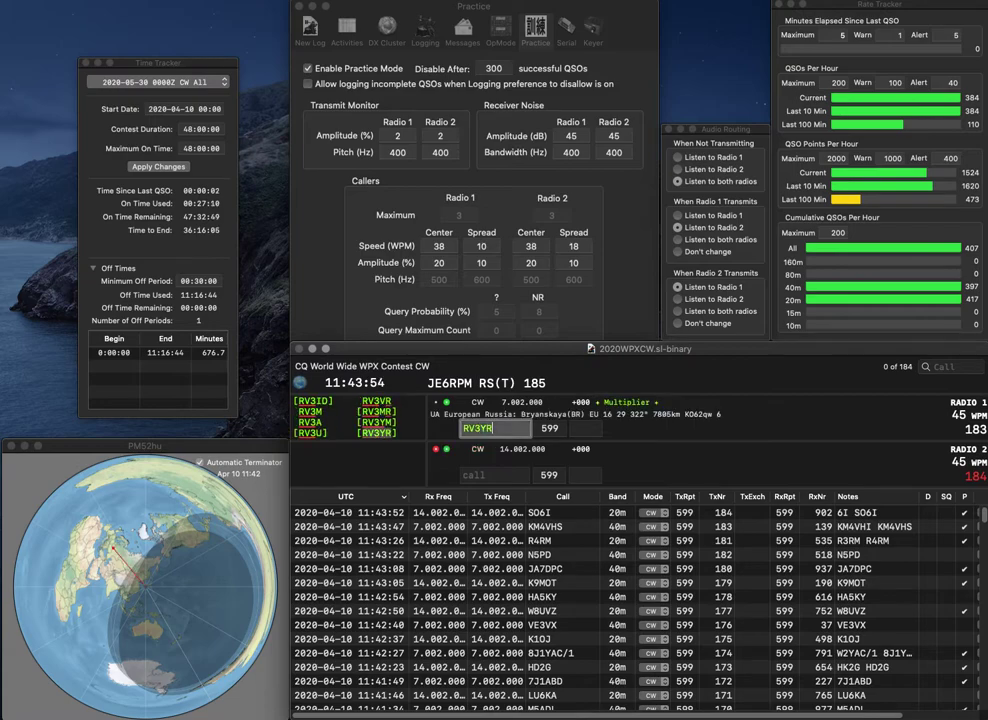
key(Return)
text(AK8Z)
text(X)
key(Left)
key(Left)
key(BackSpace)
text(C)
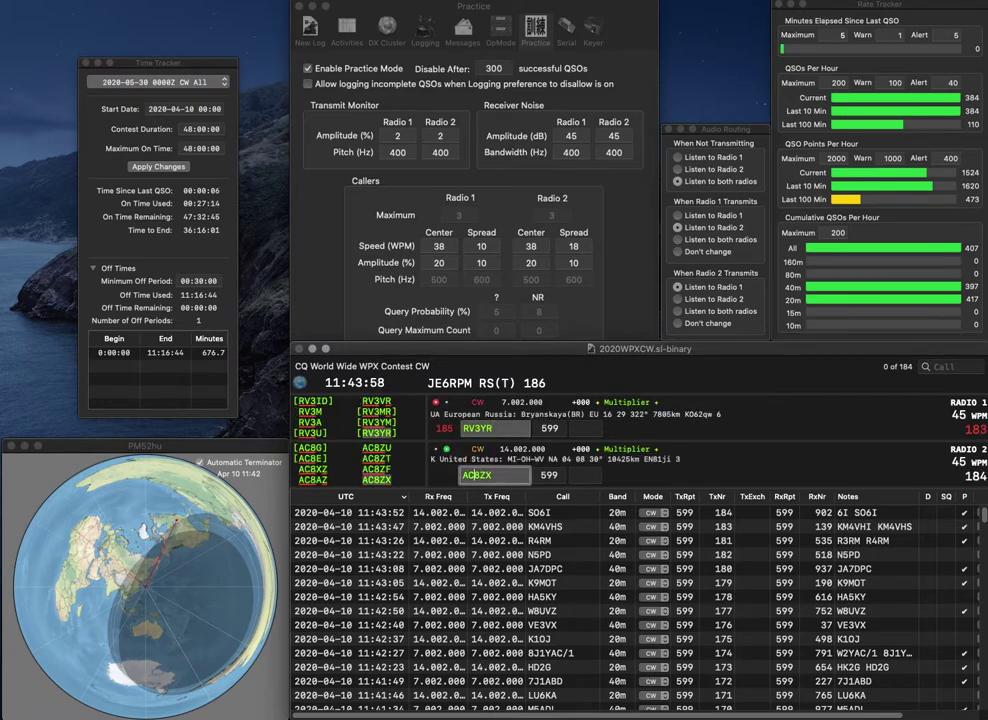
key(Return)
key(Tab)
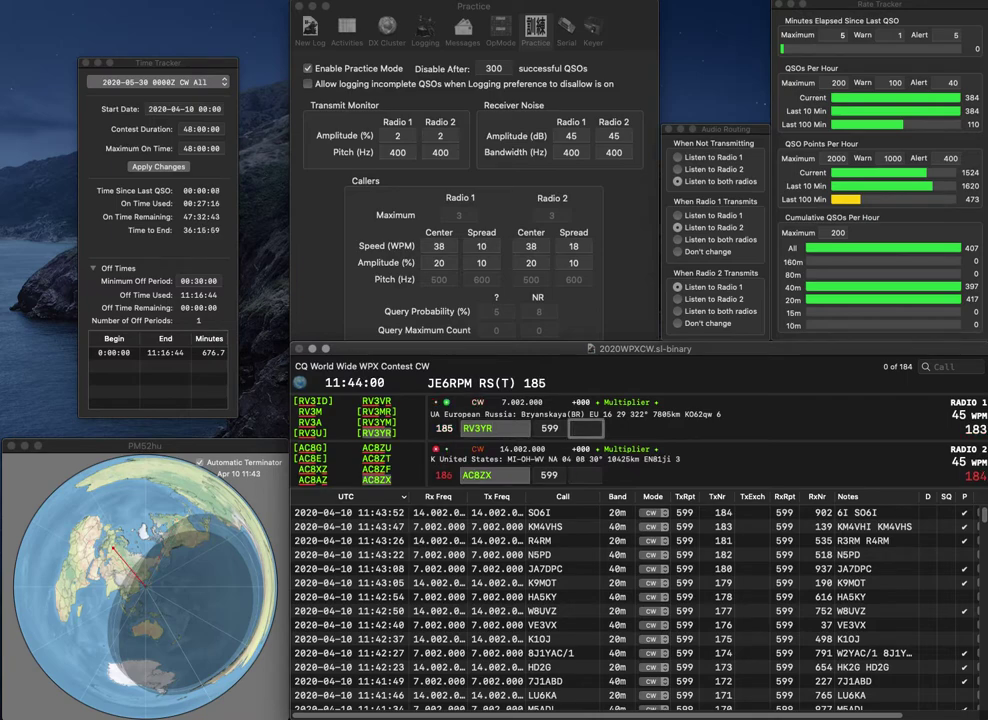
text(856)
key(Return)
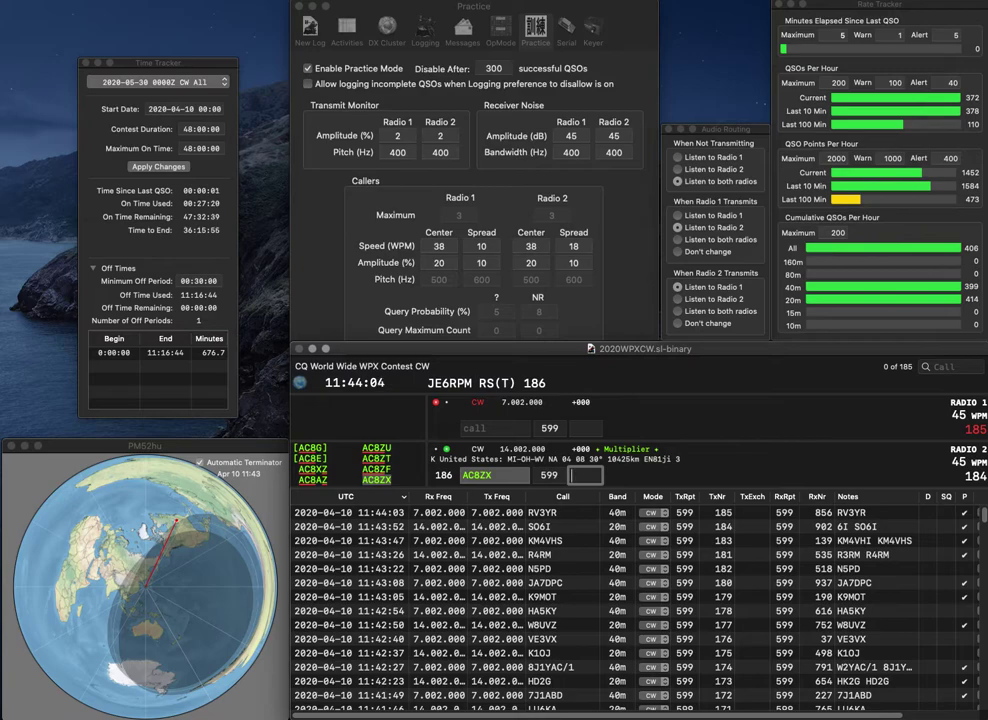
text(637)
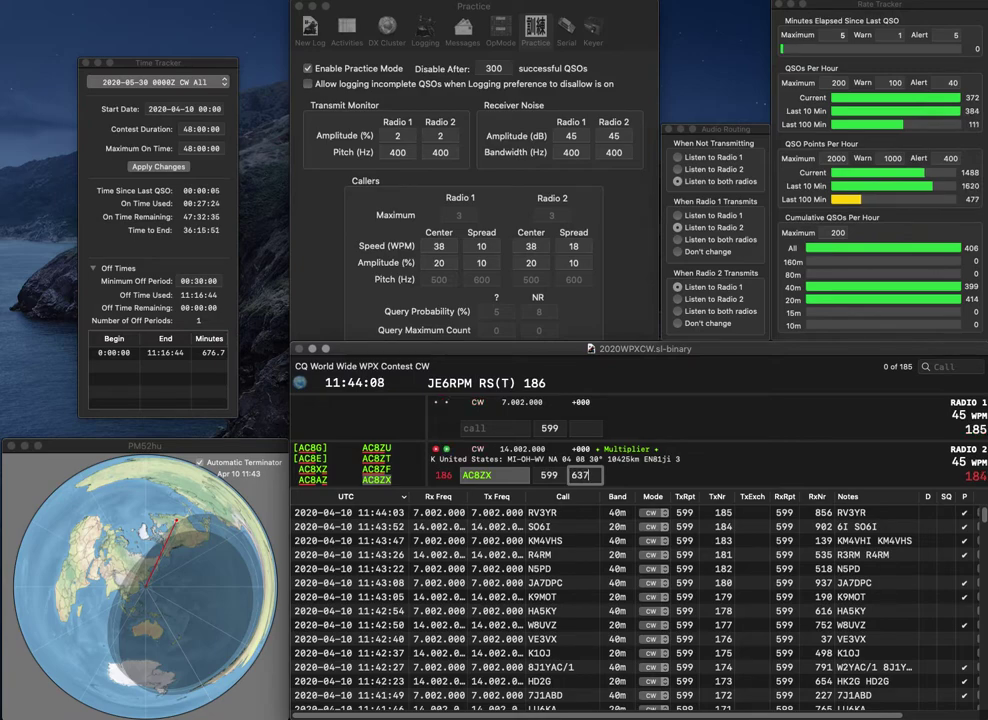
key(F1)
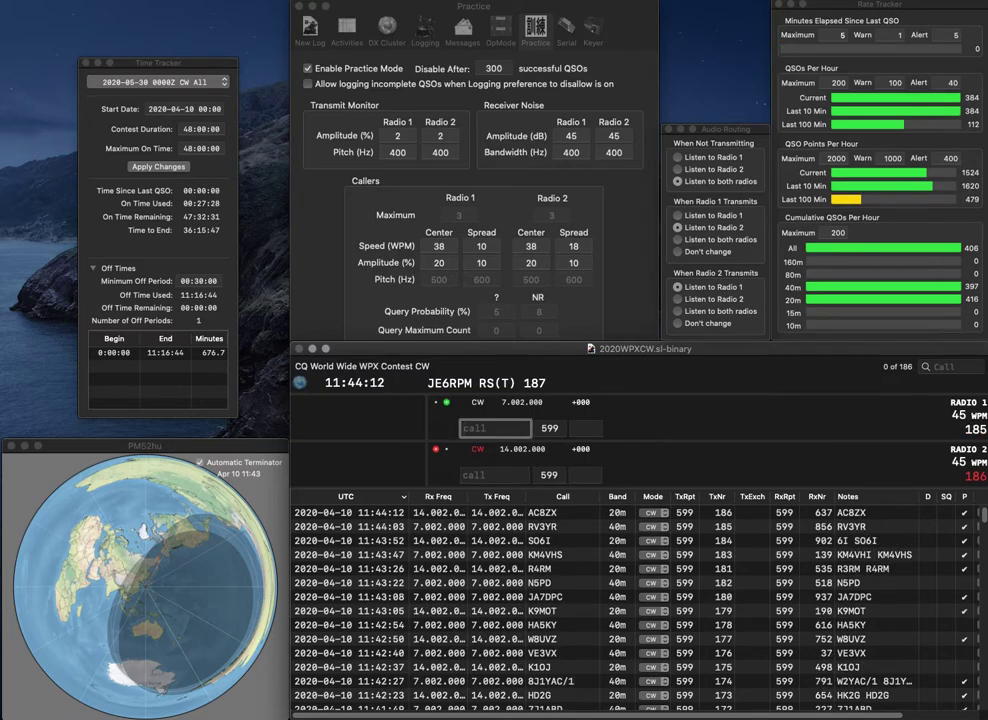
Answer K1RQ on Radio 1 and the partial call O9A on Radio 2 with the exchange.
text(K1RQ)
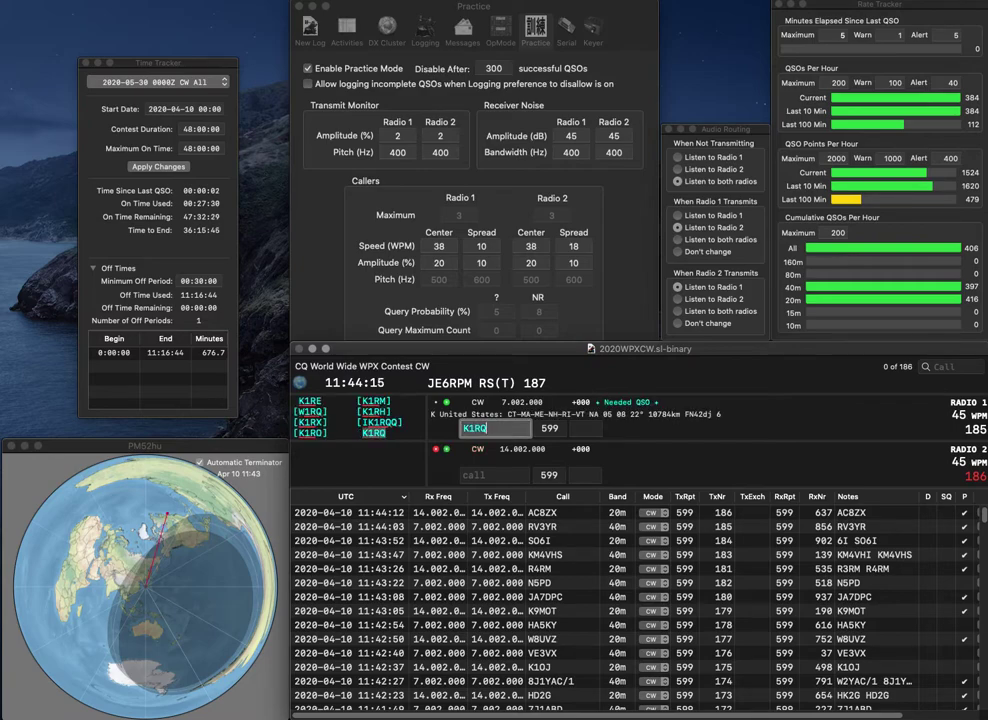
key(Return)
text(OH)
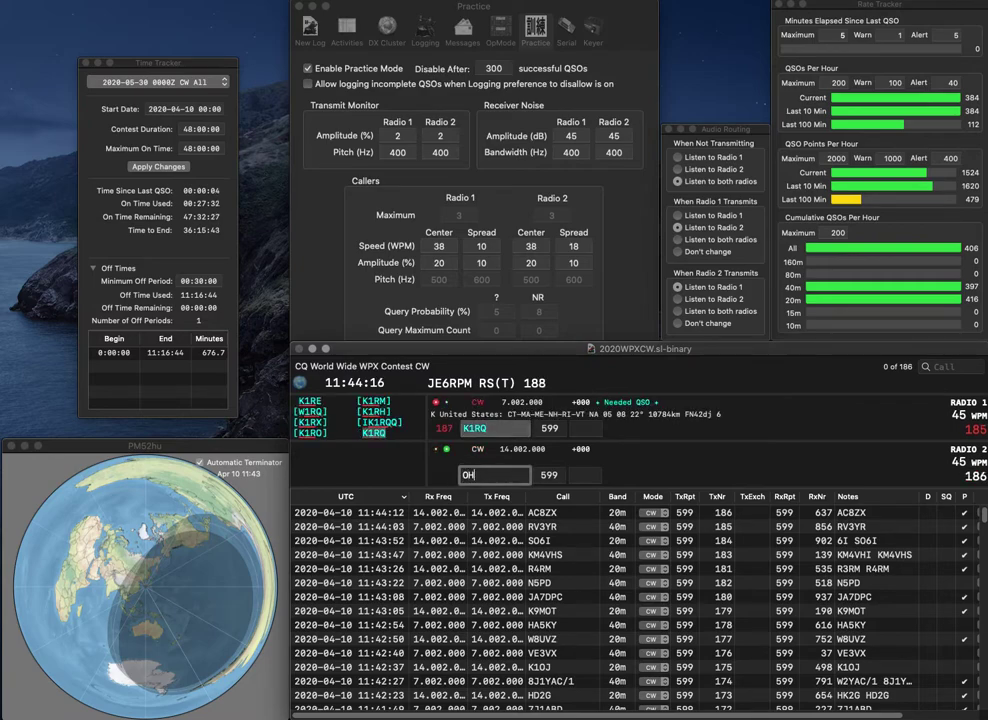
text(A)
key(Left)
key(BackSpace)
text(9)
key(Left)
key(Return)
Log K1RQ on Radio 1 with received number 240 and resend the Radio 2 call corrected to OO9A.
text(240)
key(Return)
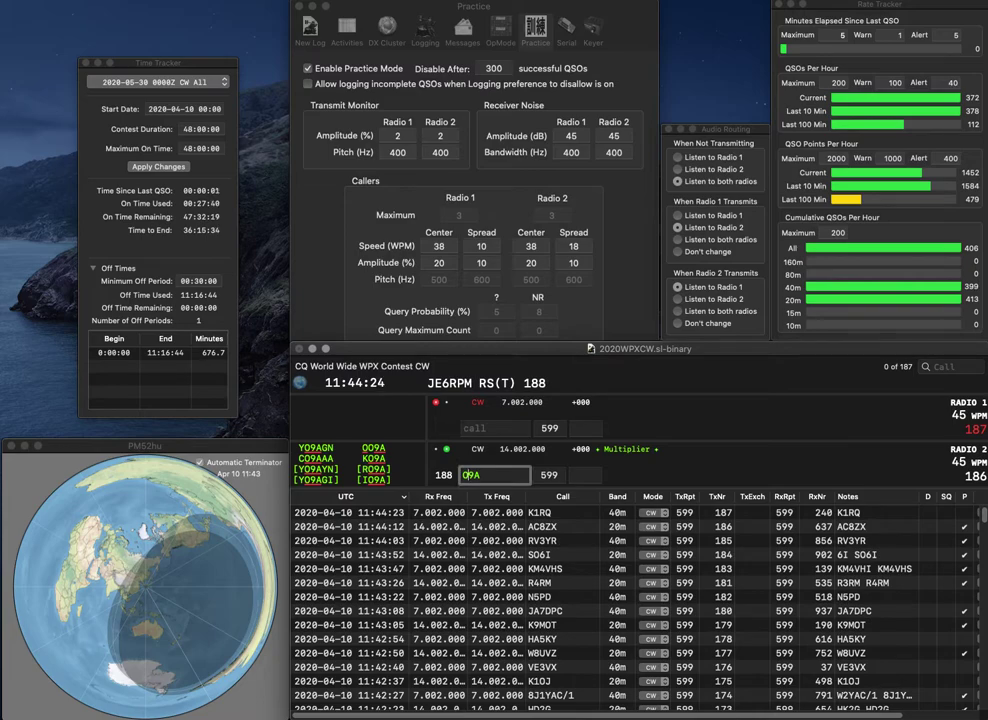
text(O)
key(Return)
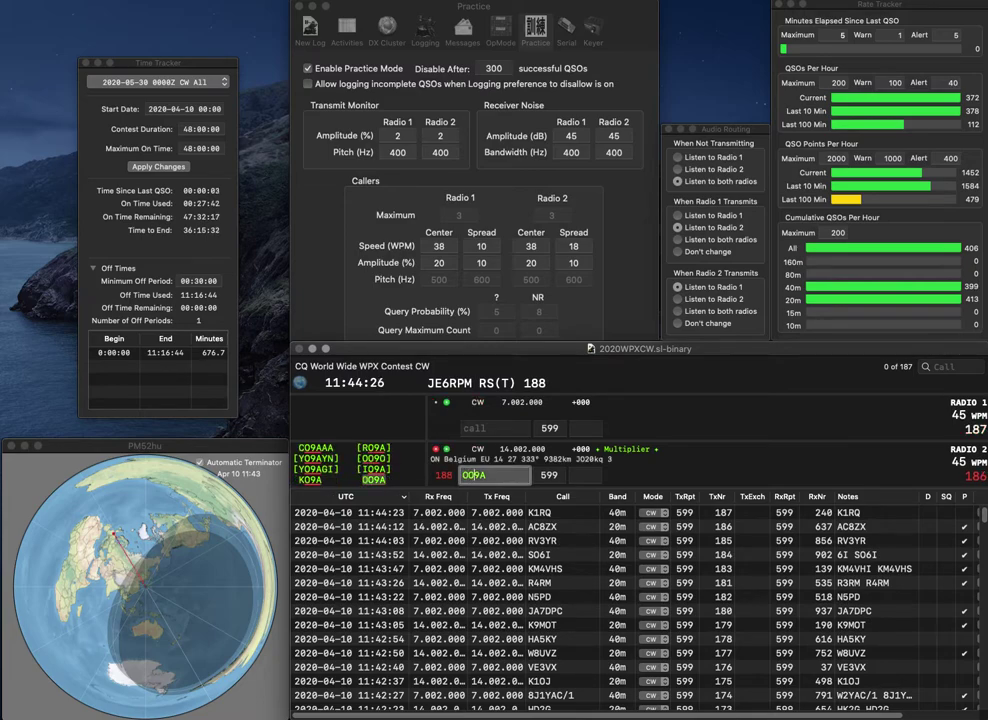
Answer G3XPO on Radio 1 with the exchange.
text(G)
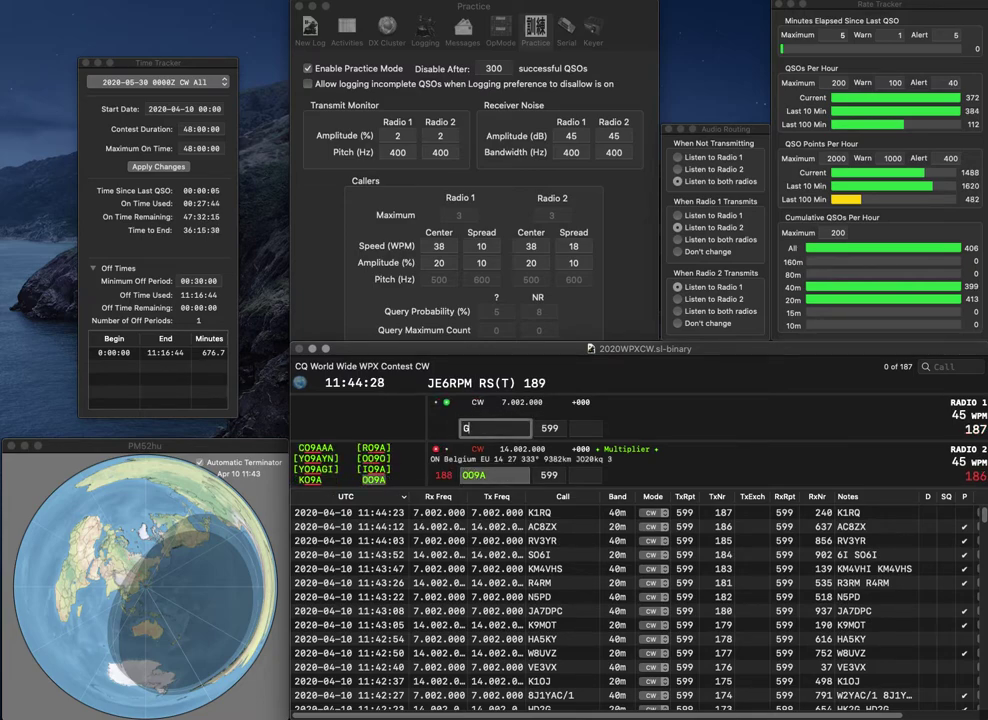
text(3XPO)
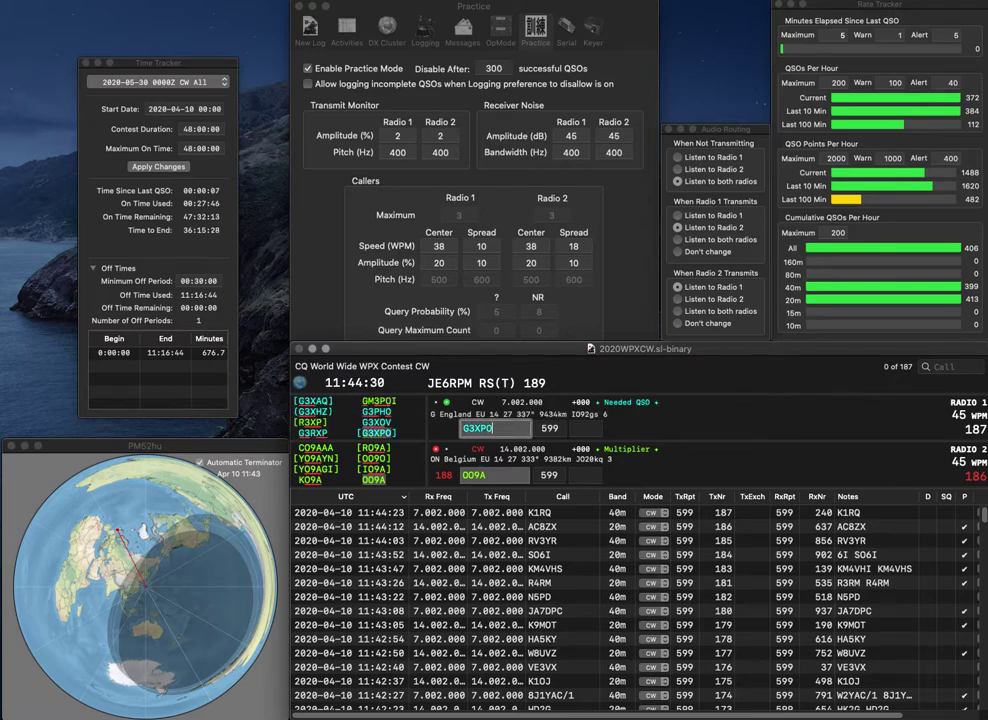
key(Return)
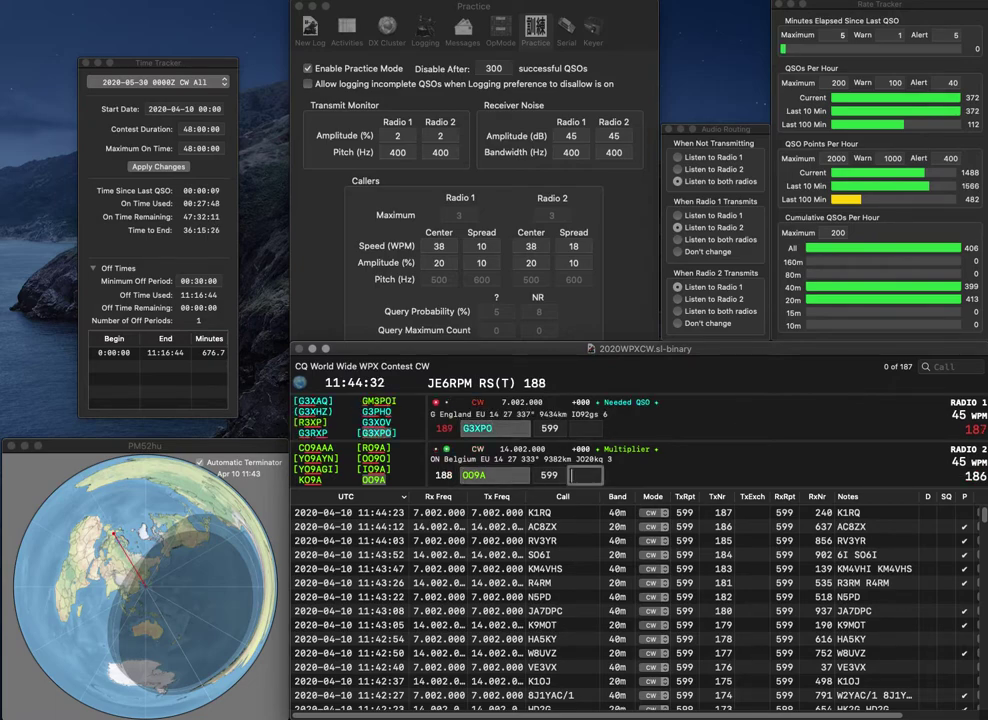
text(637)
key(Return)
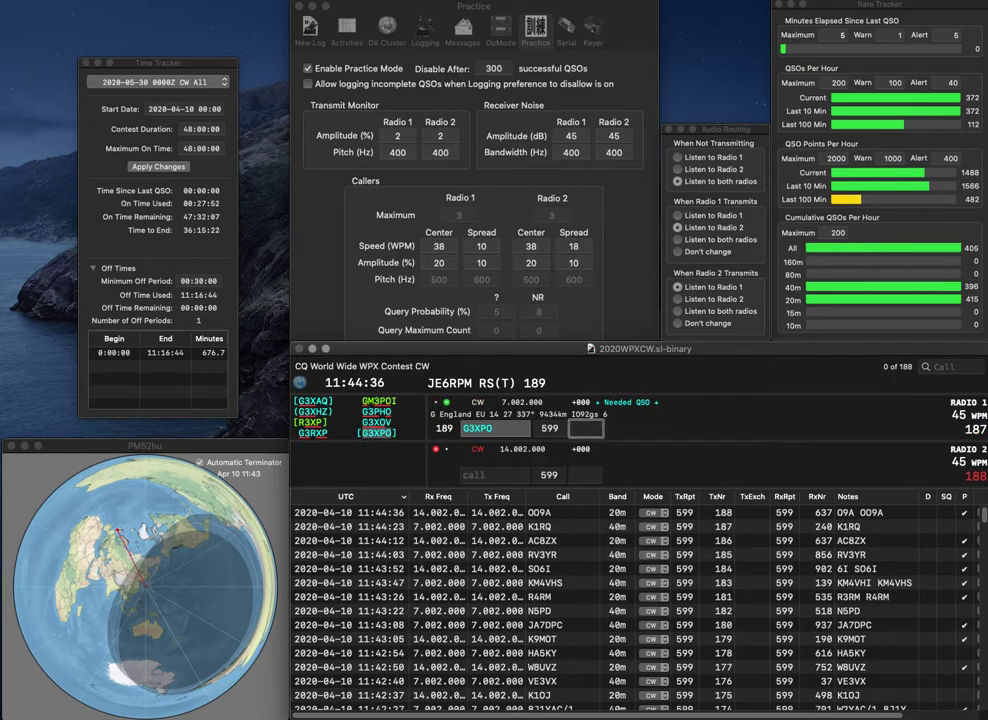
text(41)
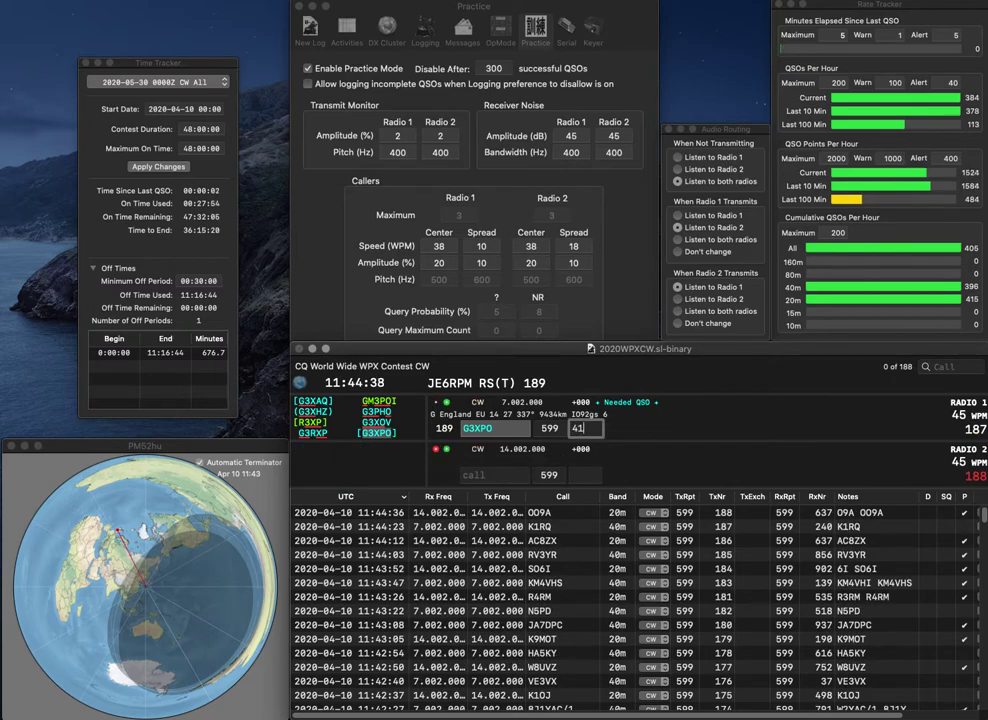
key(Return)
Answer W4IY on Radio 2 and KF9D on Radio 1 with the exchange.
text(W4IY)
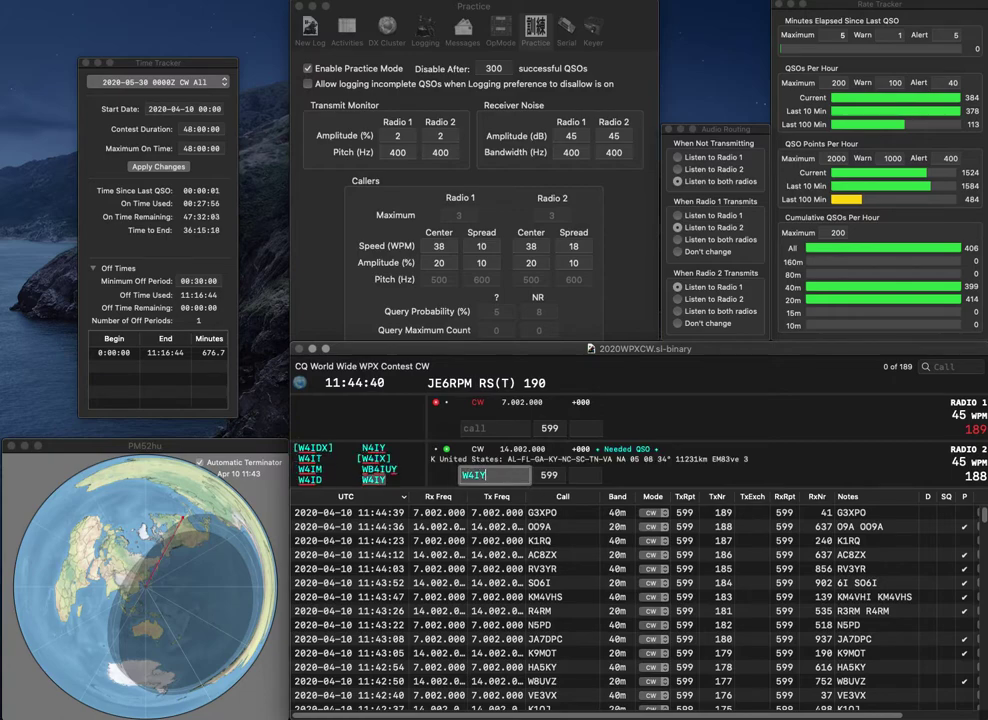
key(Return)
text(KF9D)
key(Return)
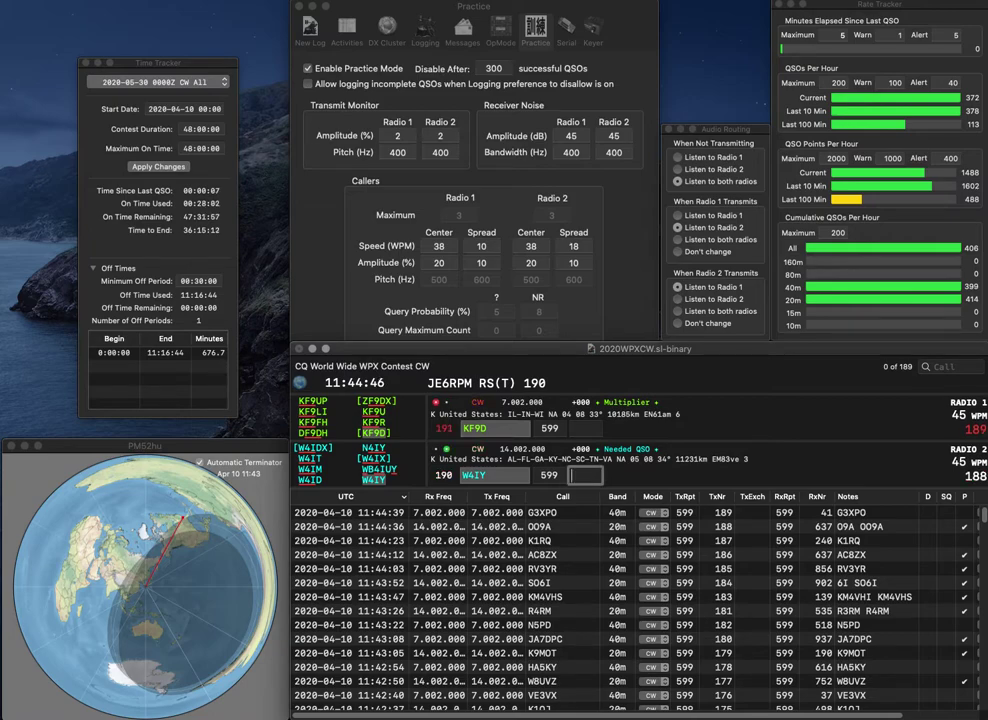
text(487)
key(Return)
text(374)
key(Return)
Answer NN7ZZ on Radio 2 and SN5T/P on Radio 1 with the exchange.
text(NN7ZZ)
key(Return)
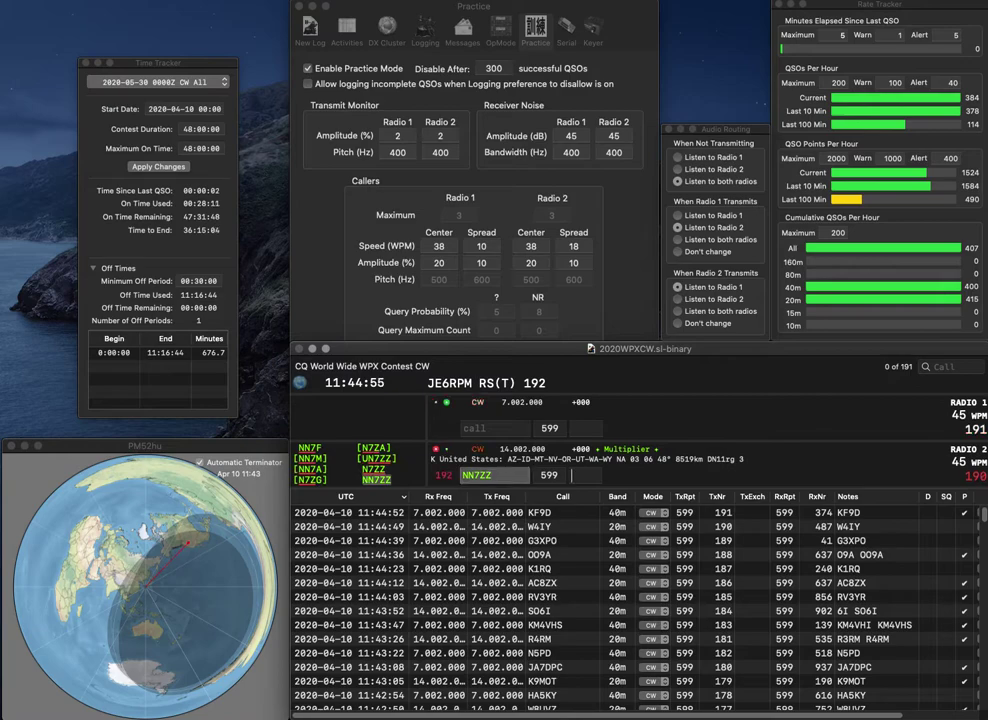
text(SN5)
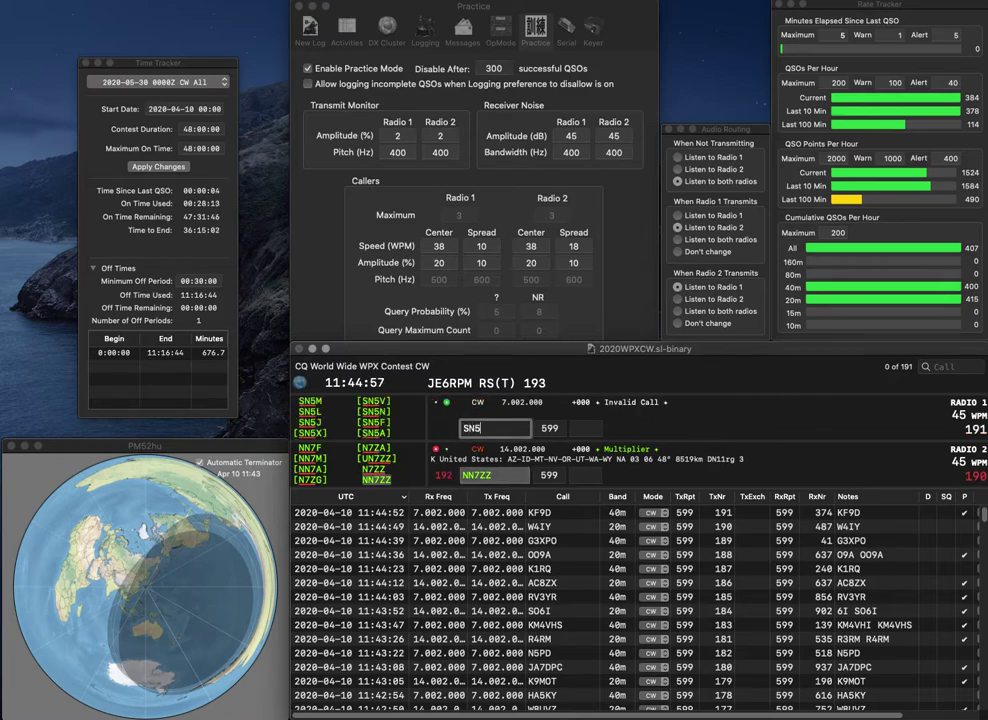
text(T/P)
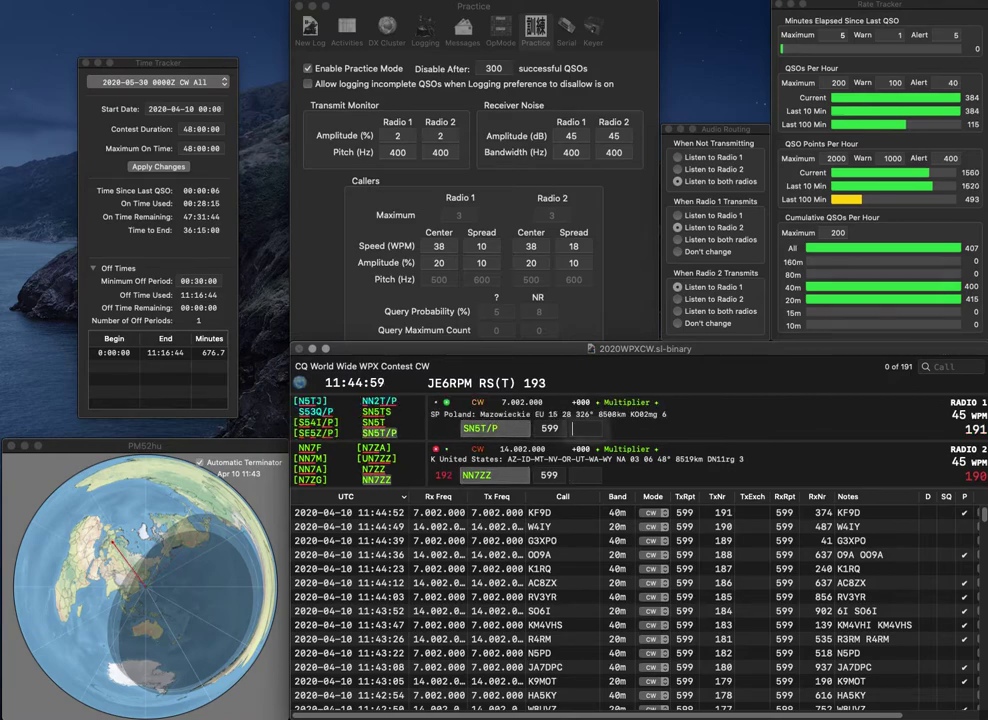
key(Return)
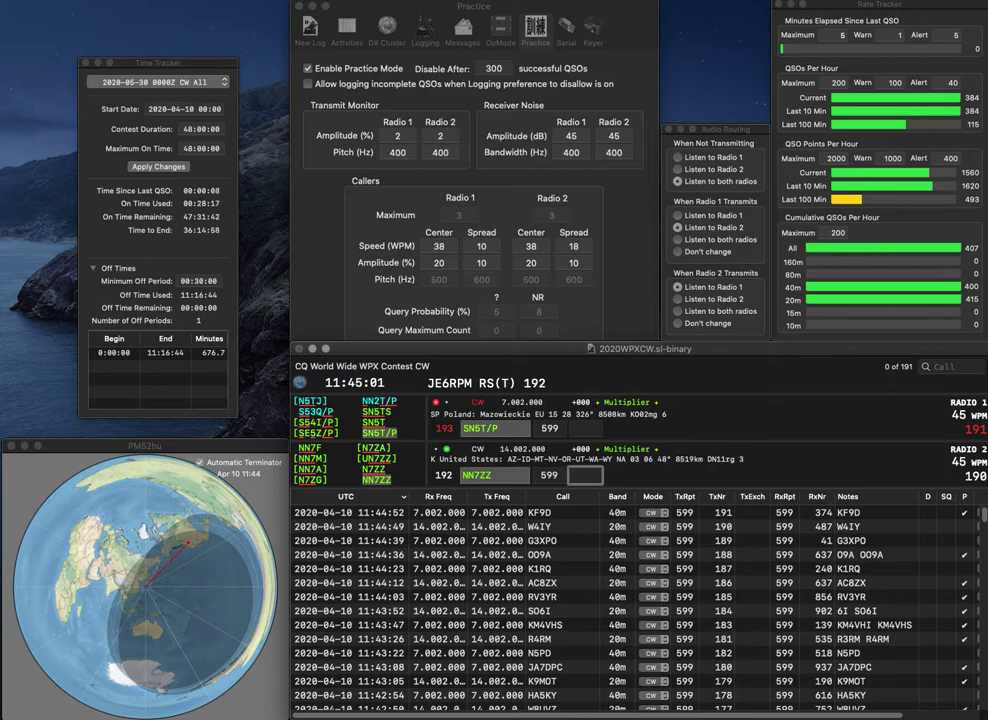
text(713)
key(Return)
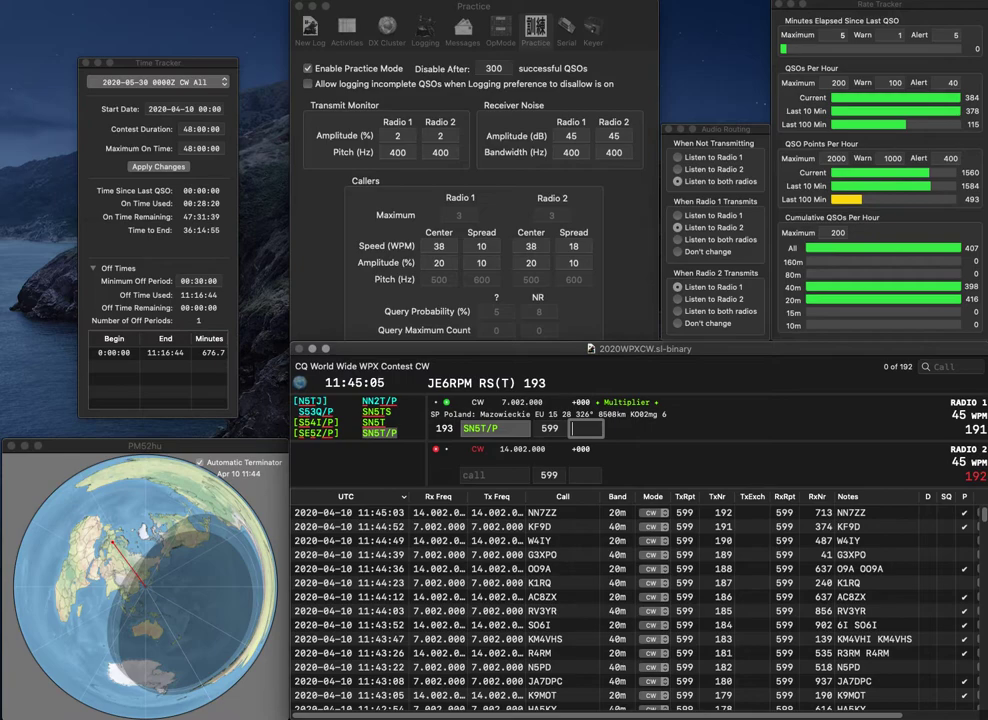
text(144)
key(Return)
Answer the partial call AF on Radio 2 and SP2MF on Radio 1 with the exchange.
text(AF)
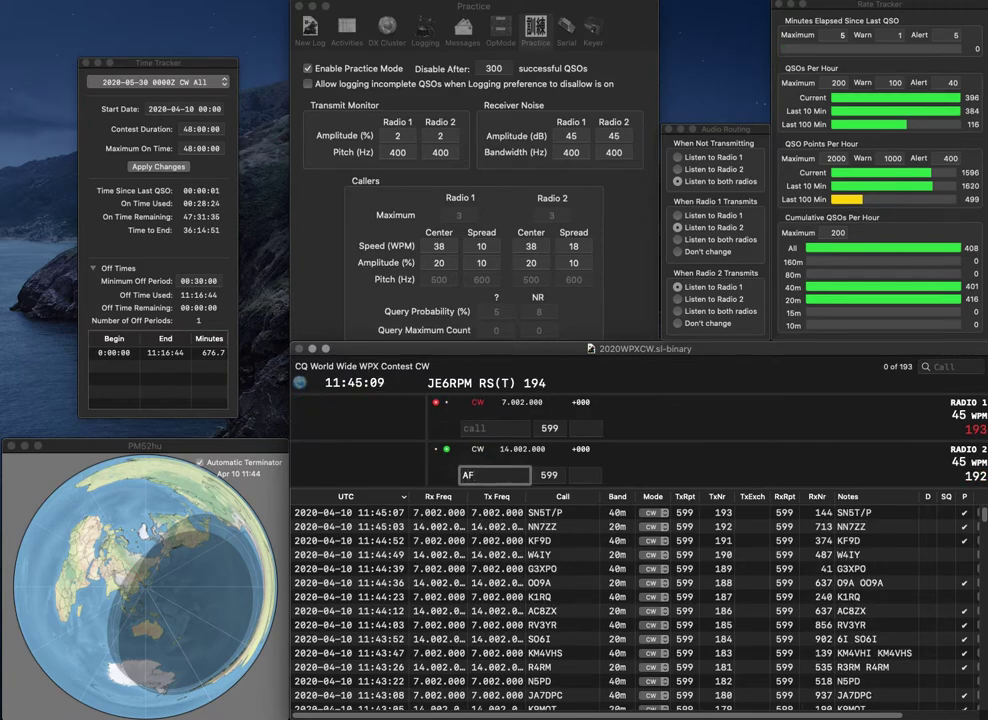
key(Return)
text(SP2MF)
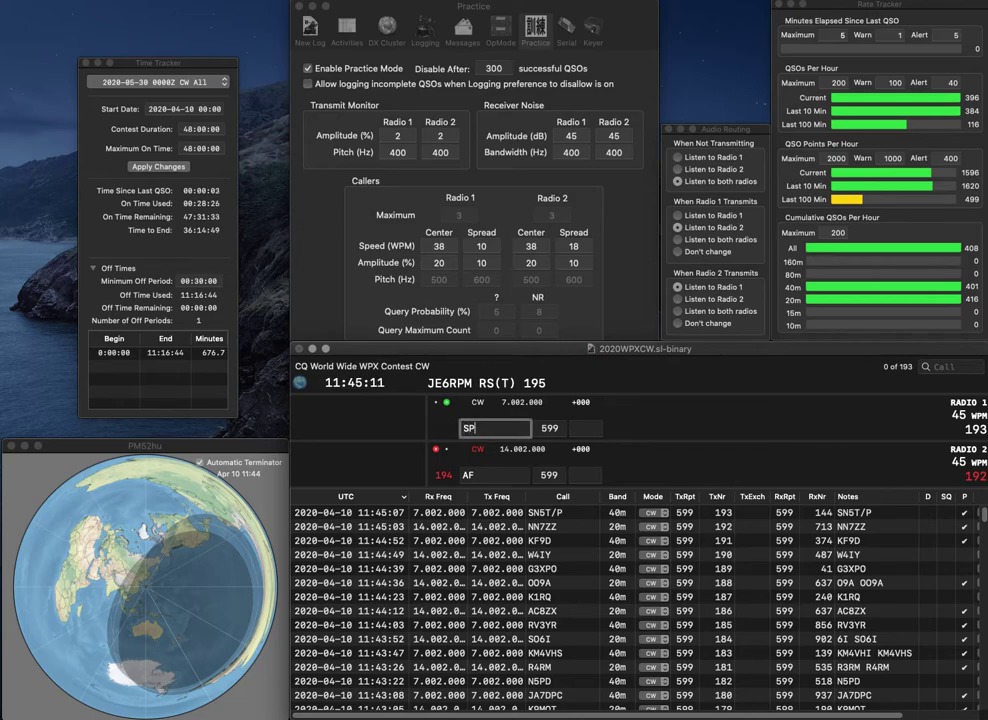
key(Return)
Correct the Radio 2 call to R2ZX and resend the exchange.
key(BackSpace)
key(BackSpace)
text(R2Z)
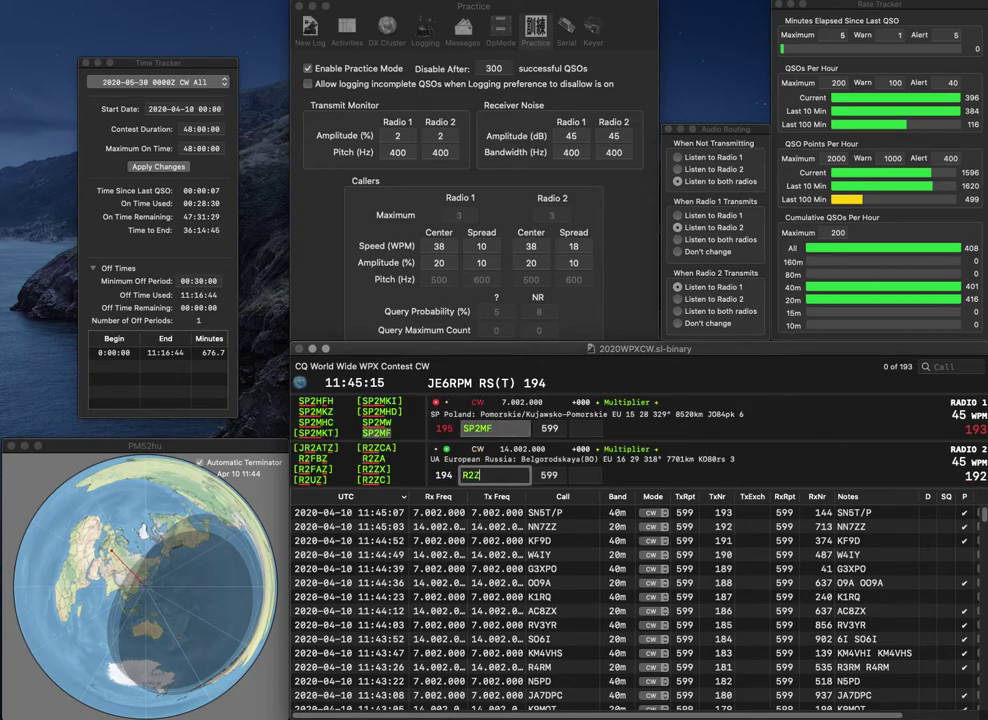
text(X)
key(Return)
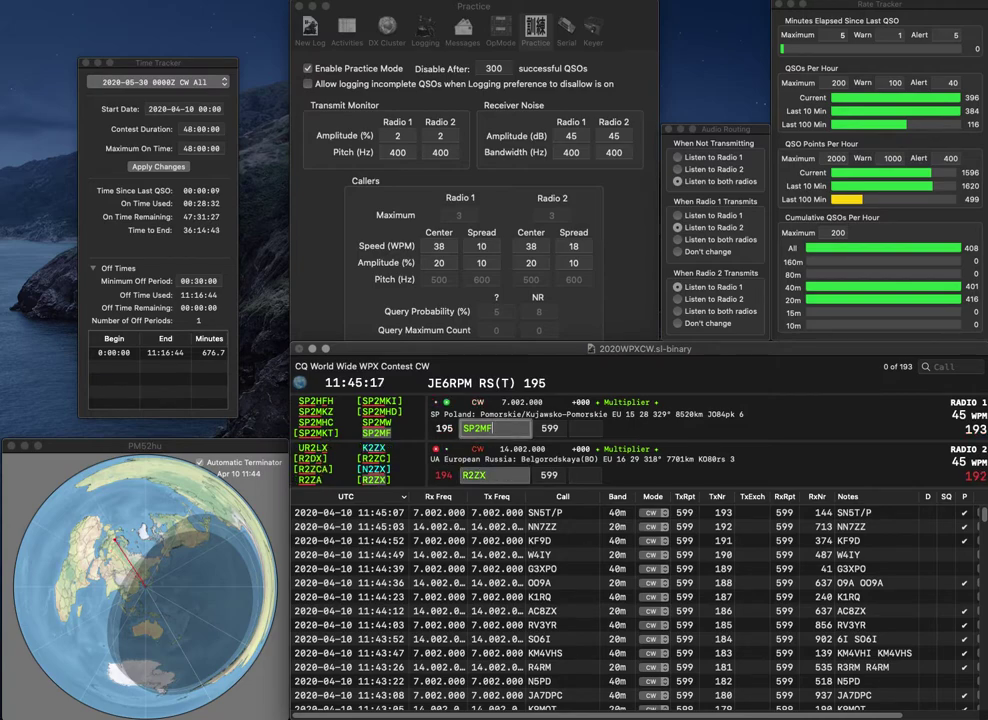
text(509)
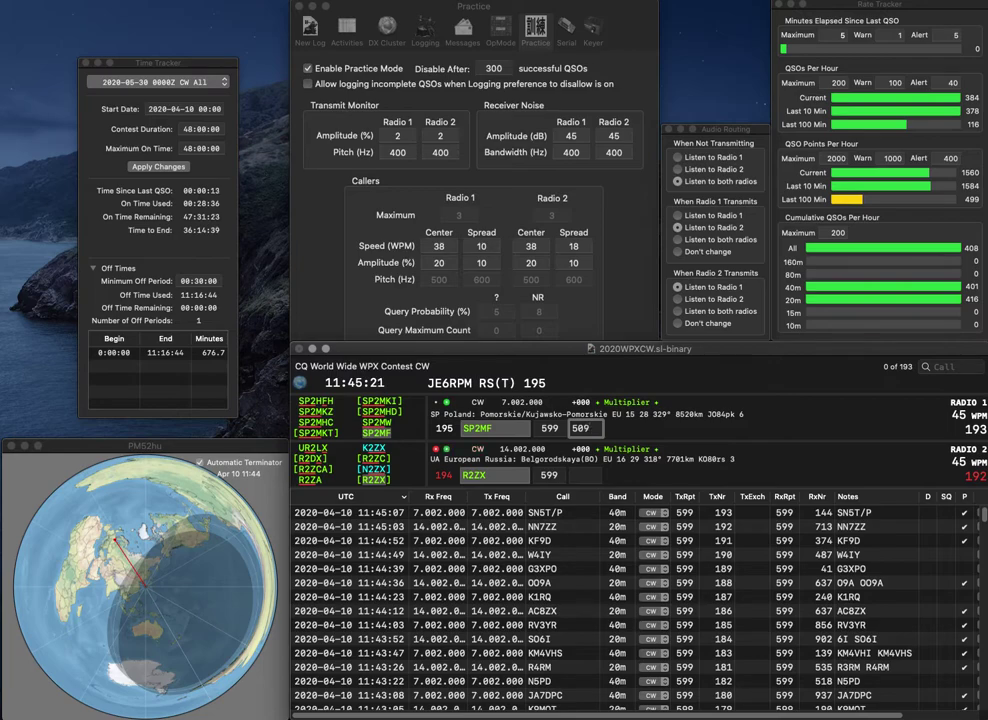
key(Return)
text(3)
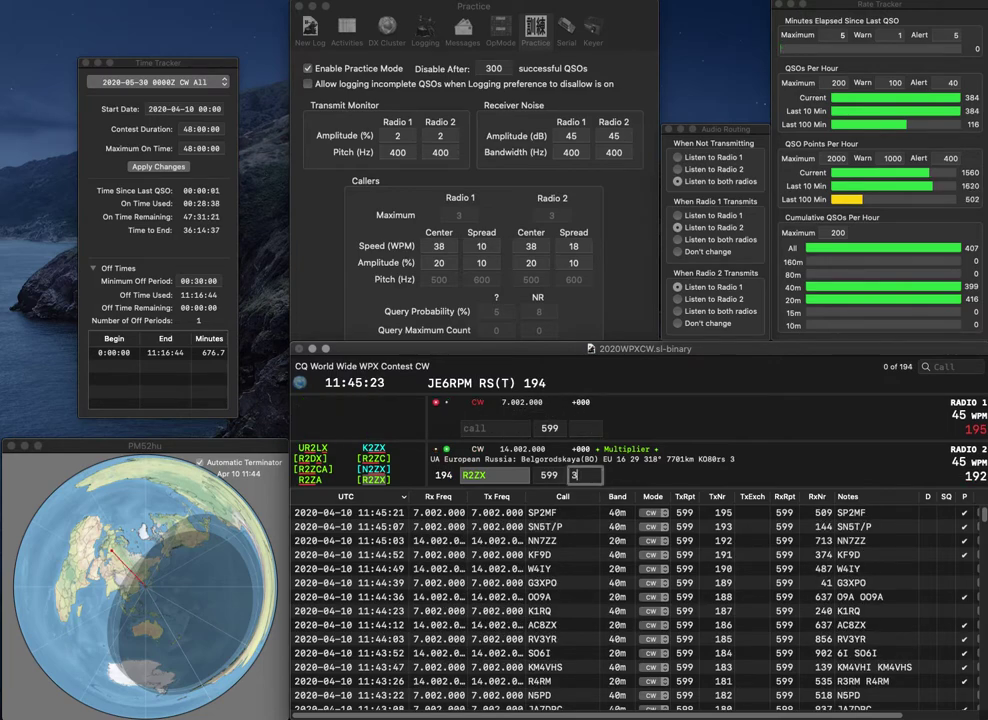
text(84)
key(Return)
Answer the partial call TCR on Radio 1 and K1USA on Radio 2 with the exchange.
text(S)
key(BackSpace)
text(TCR)
key(Return)
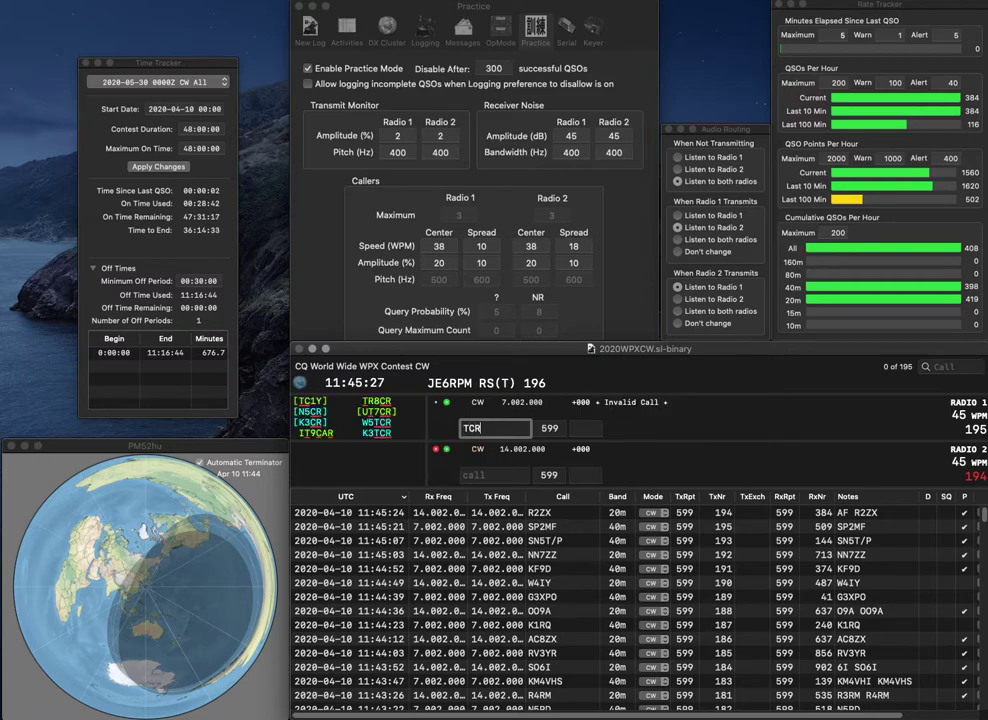
text(K1USA)
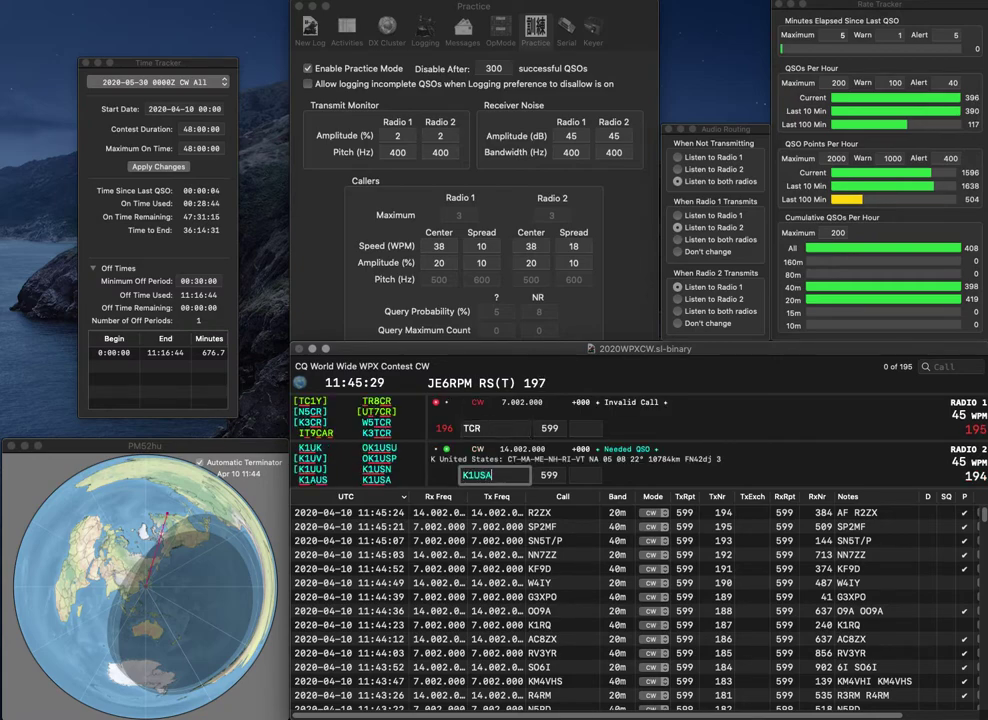
key(Return)
text(W5)
key(Return)
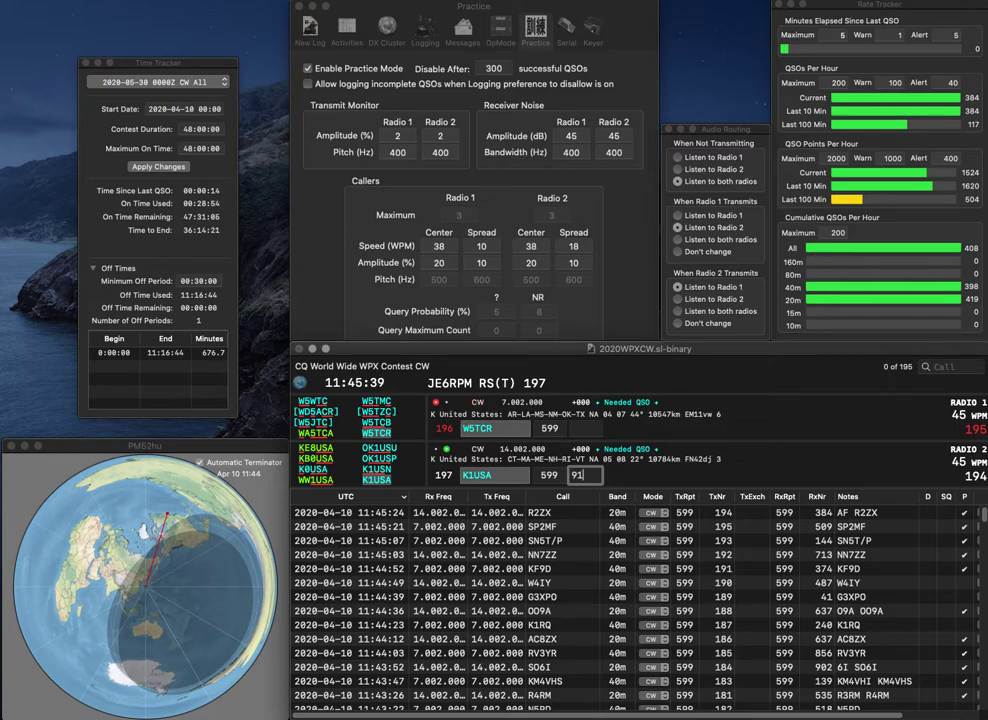
key(Return)
Answer the partial call SIX on Radio 2 and log W5TCR on Radio 1 with received number 122.
text(22)
key(Return)
text(S)
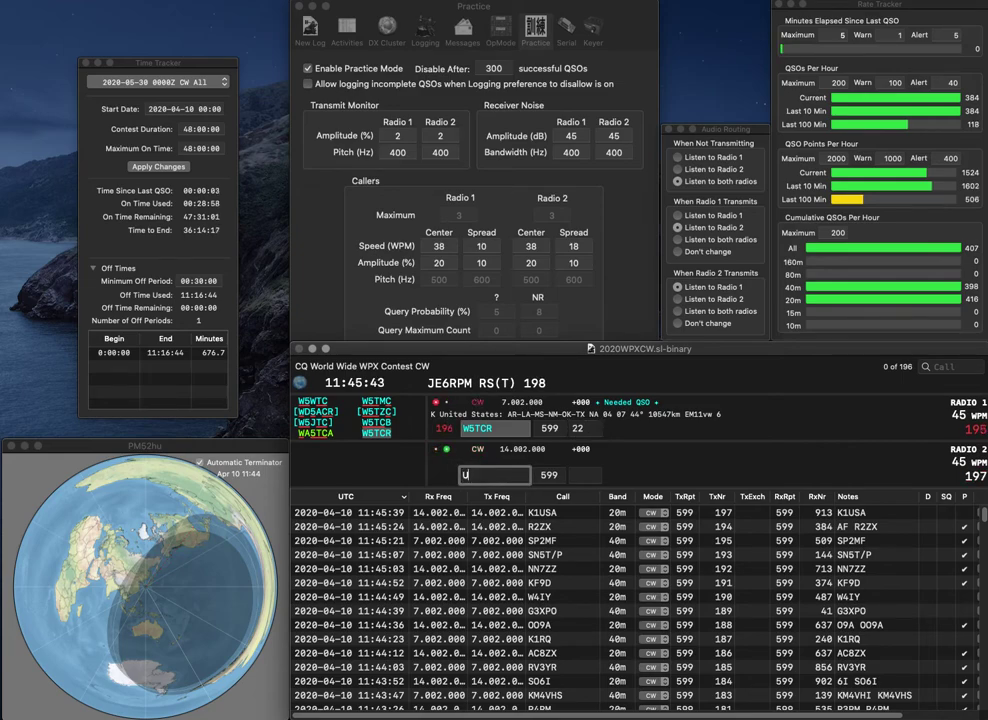
text(IX)
key(Return)
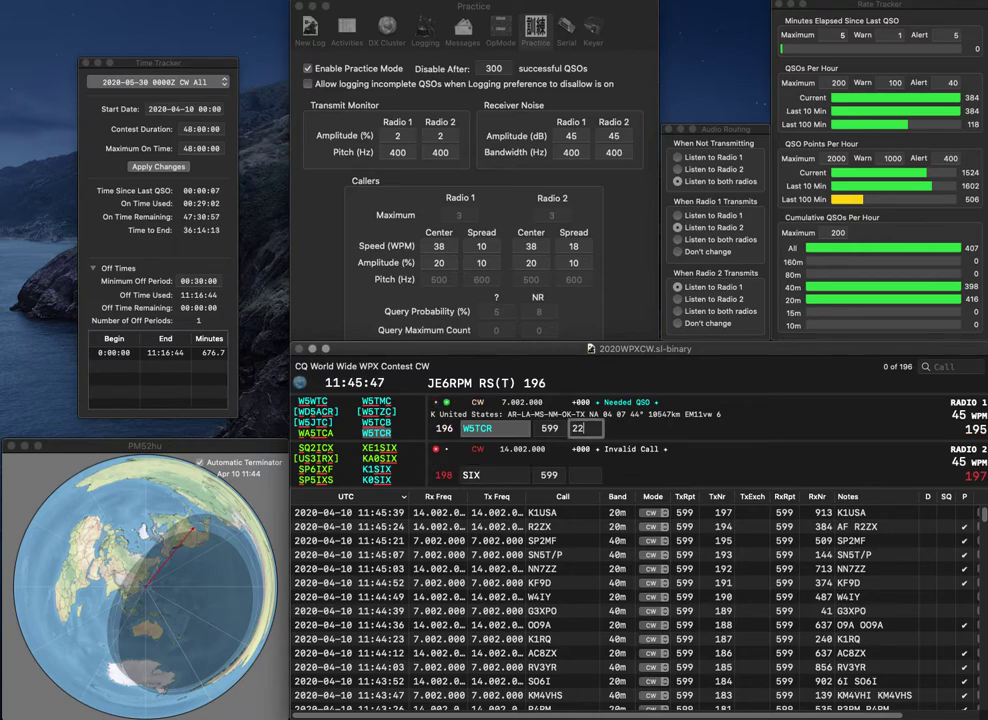
text(22)
key(Return)
Change the Radio 2 partial call to SIEX and answer OH6E on Radio 1 with the exchange.
text(E)
key(BackSpace)
key(BackSpace)
text(EX)
key(Return)
text(O)
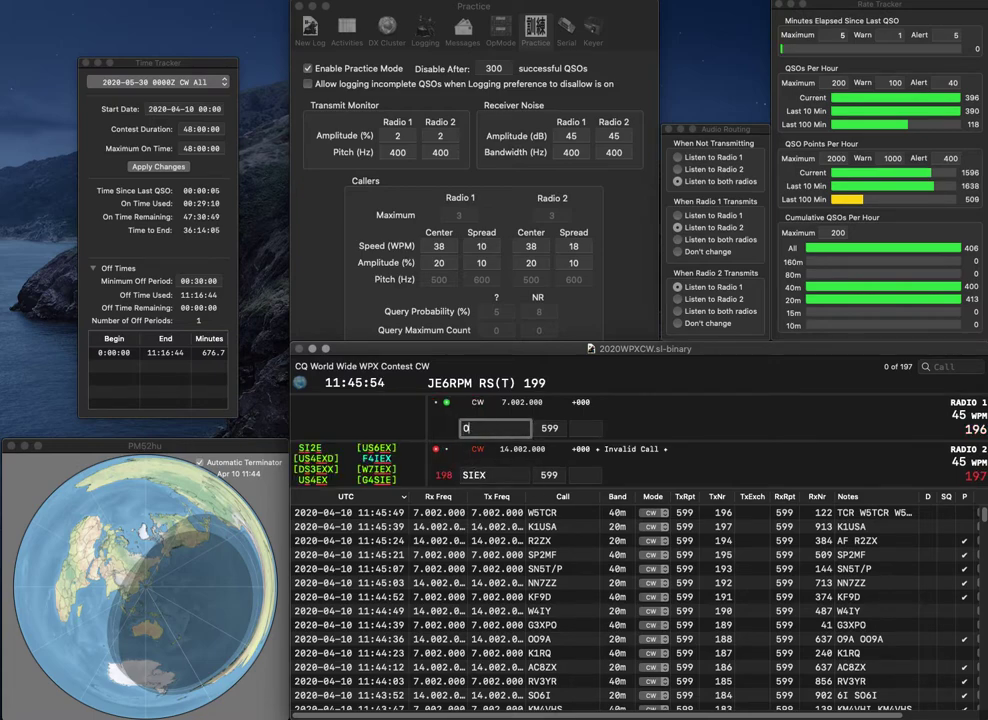
text(H6E)
key(Return)
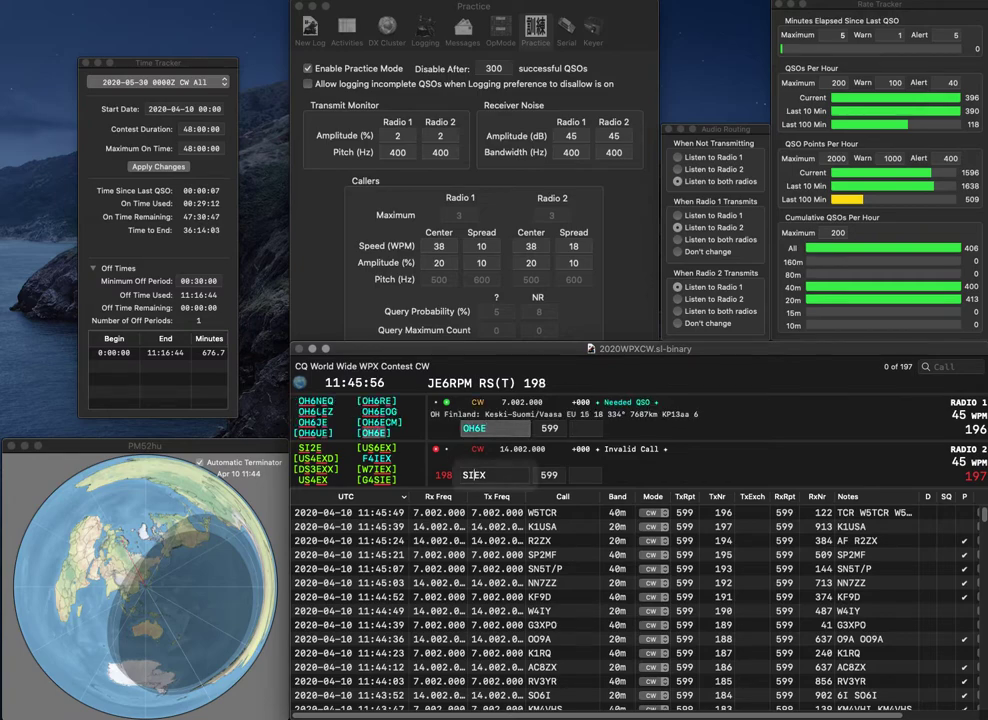
Correct the Radio 2 call to US6EX and resend the exchange.
key(Left)
key(Left)
key(Left)
key(Left)
key(Delete)
key(Delete)
text(US)
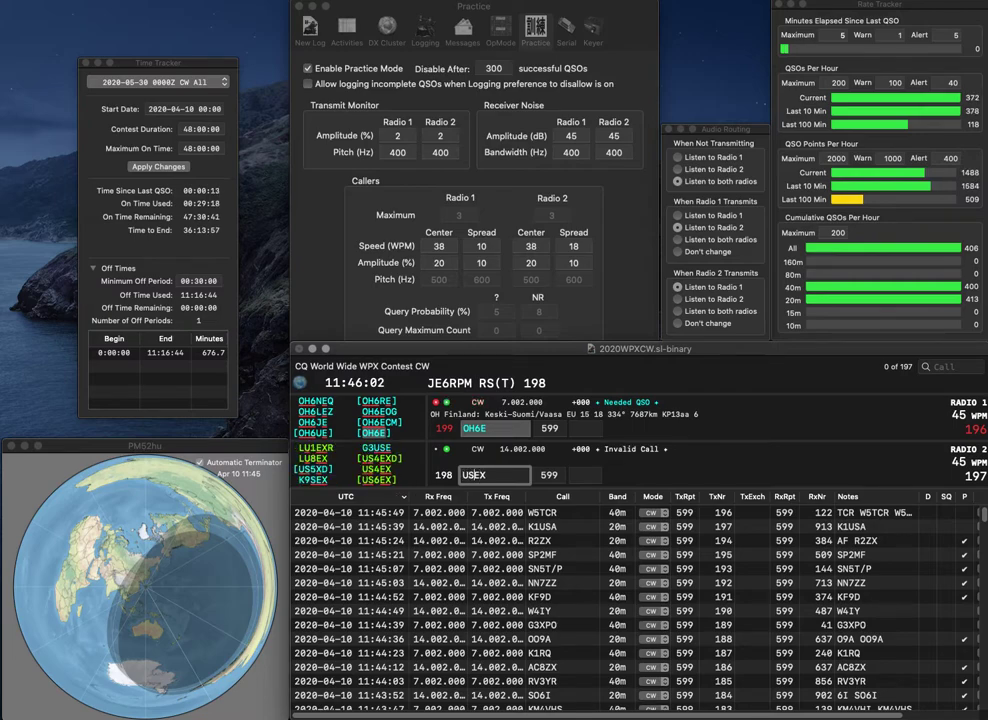
text(6)
key(Return)
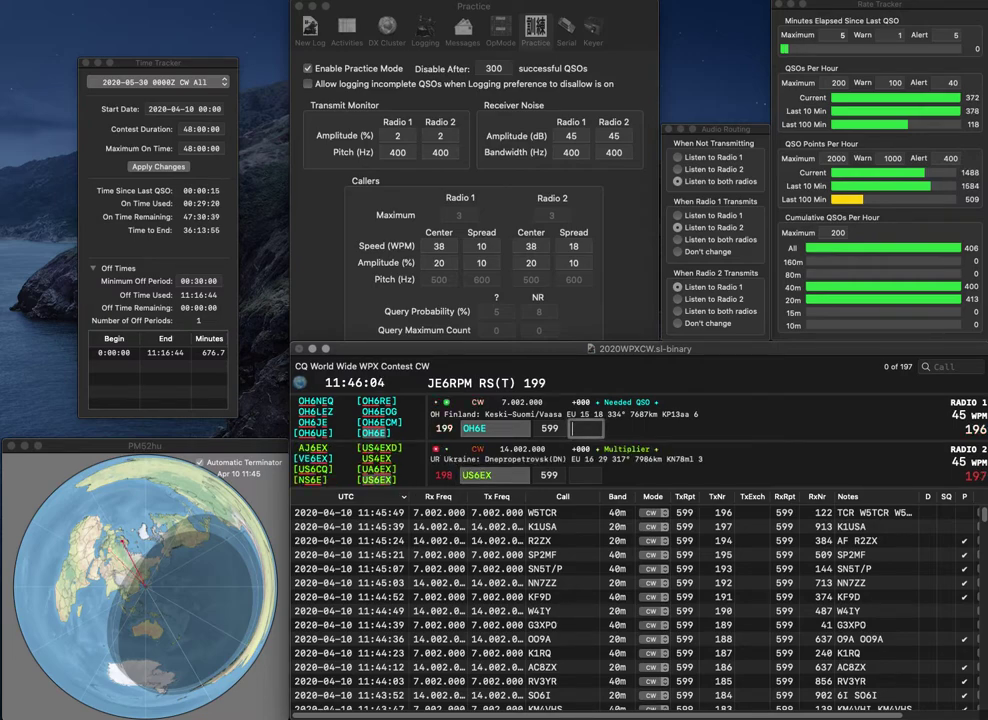
text(667)
key(Return)
key(space)
text(92)
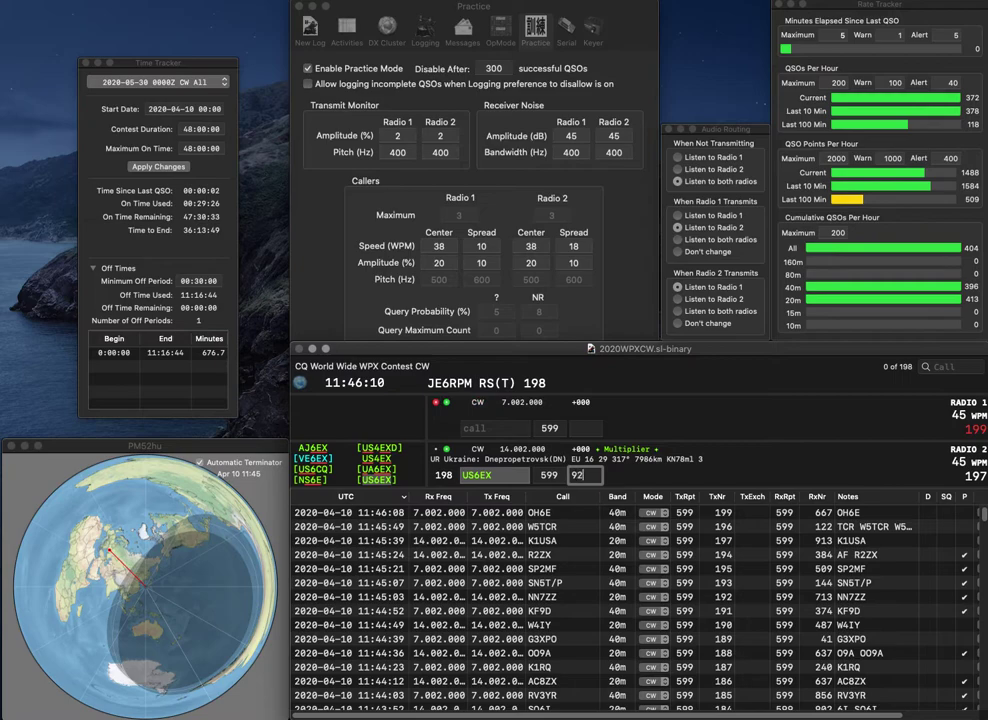
key(Return)
text(EA7RM)
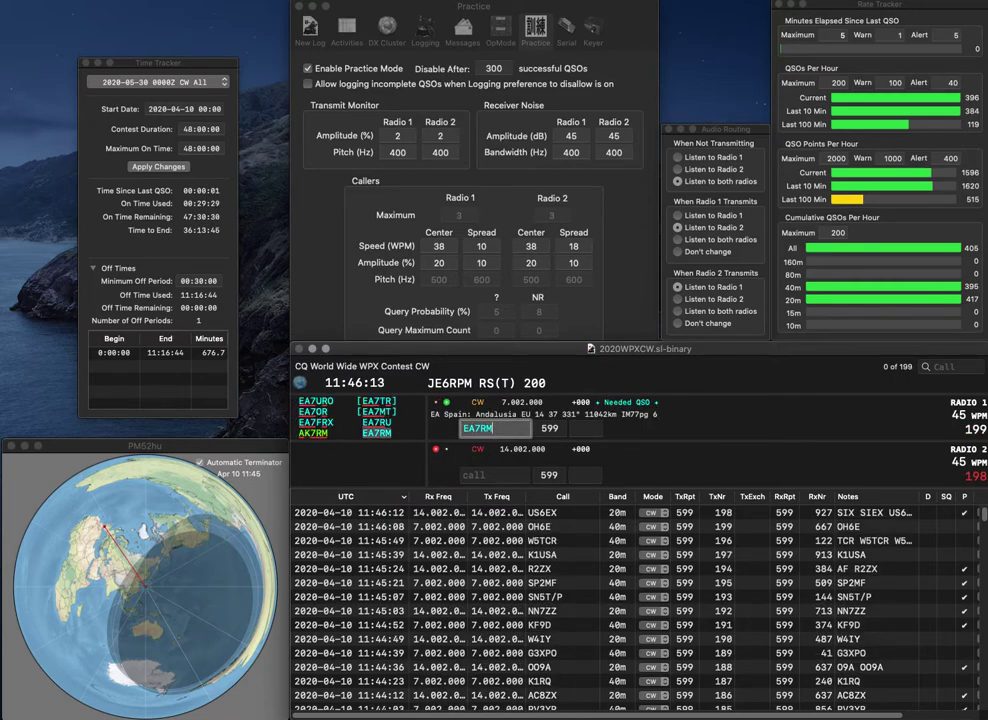
key(Return)
text(N9JA)
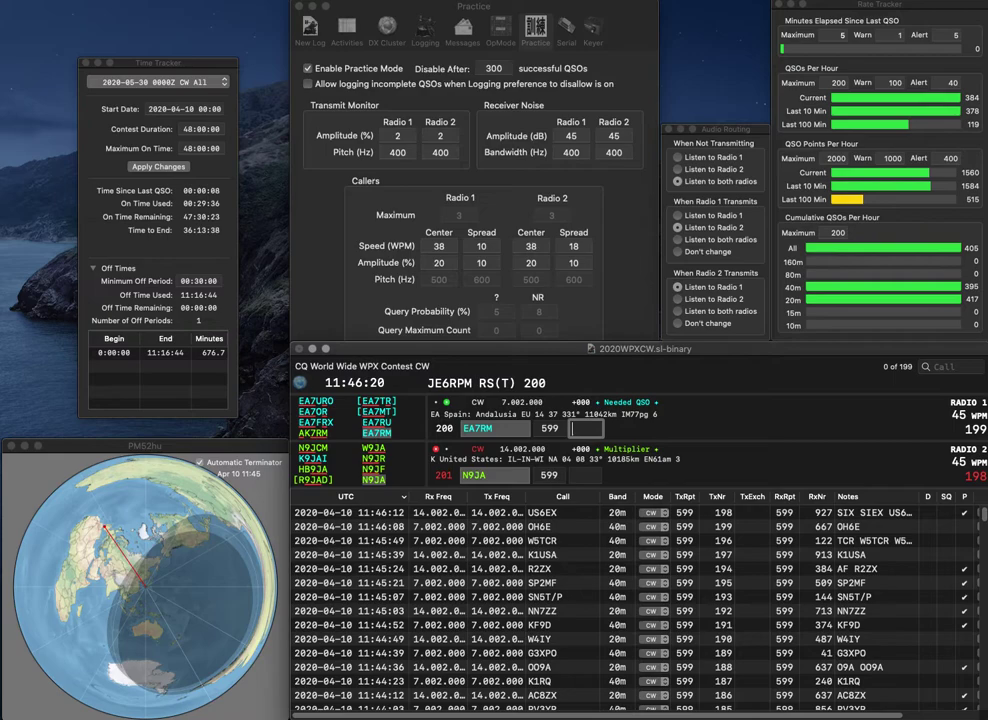
Log EA7RM on Radio 1 with received number 191 and enter the partial number 8 for N9JA on Radio 2.
text(191)
key(Return)
text(8)
key(Return)
Answer OZ50EU on Radio 1 and log N9JA on Radio 2 with received number 468.
text(OZ50EU)
key(Return)
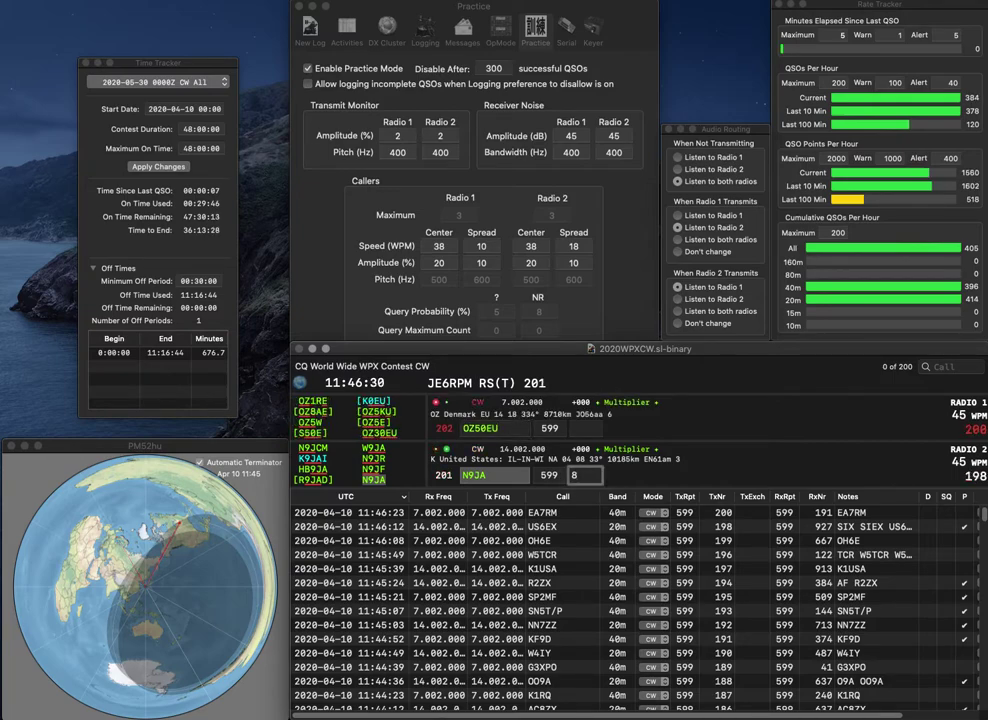
text(46)
key(Return)
Correct the Radio 1 call to OZ30EU and resend the exchange.
key(Left)
key(Left)
key(BackSpace)
text(3)
key(Return)
text(G3)
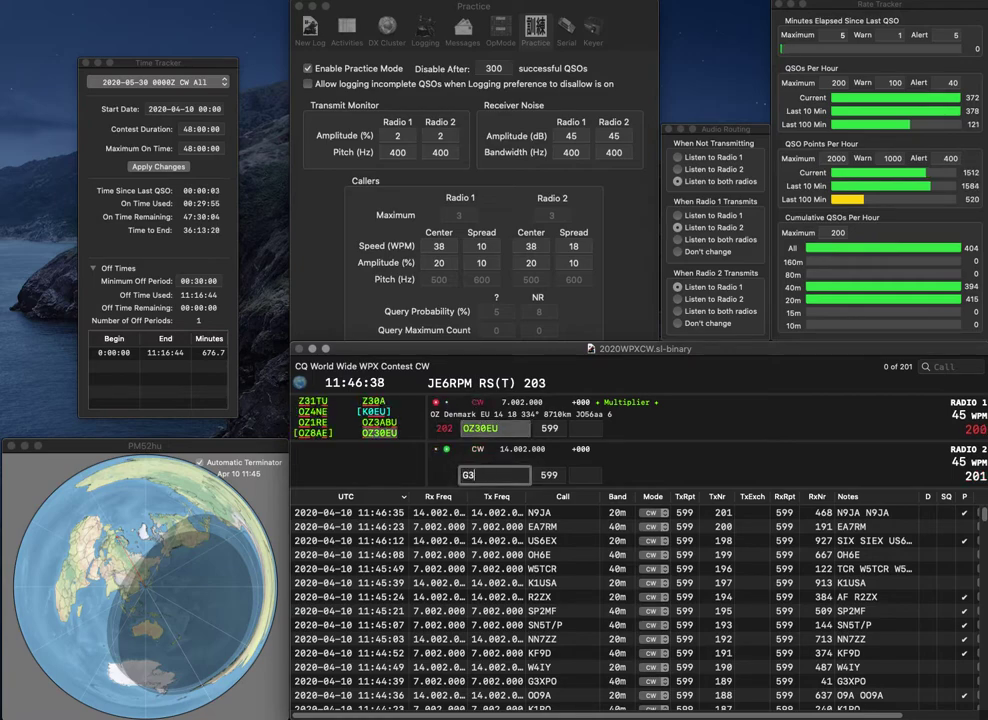
text(FU)
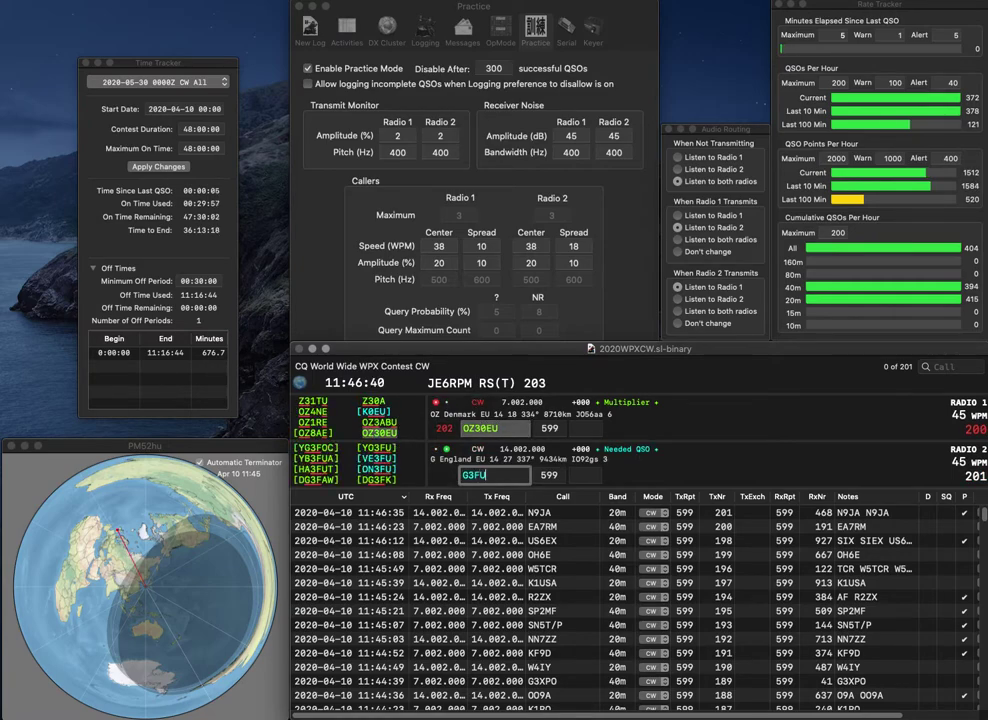
key(BackSpace)
text(ML)
key(Return)
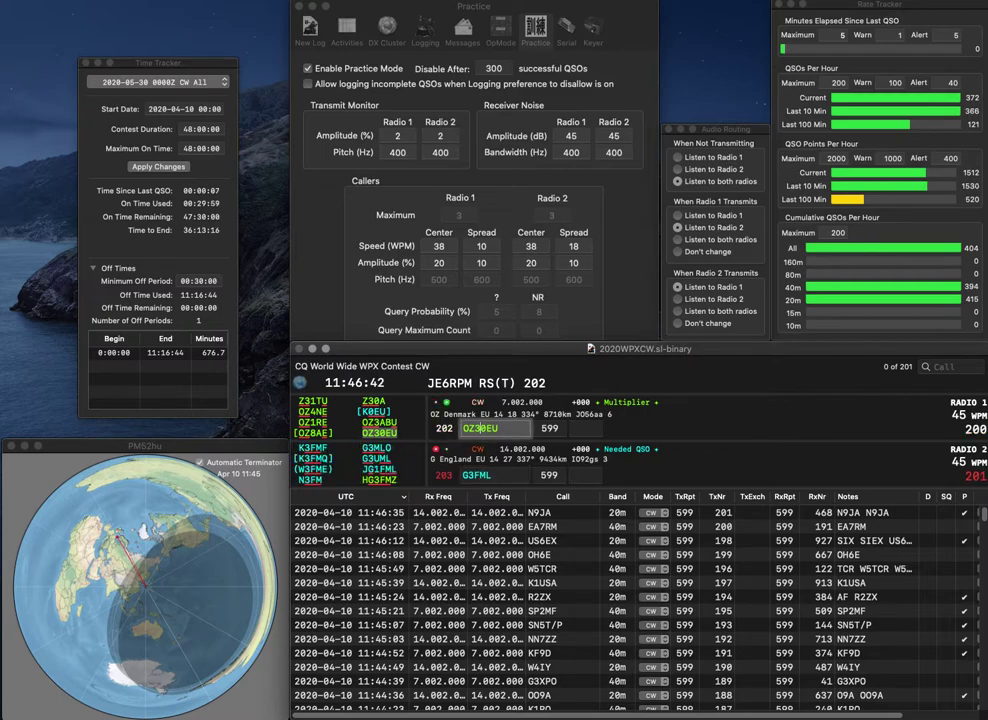
key(Tab)
text(436)
key(Return)
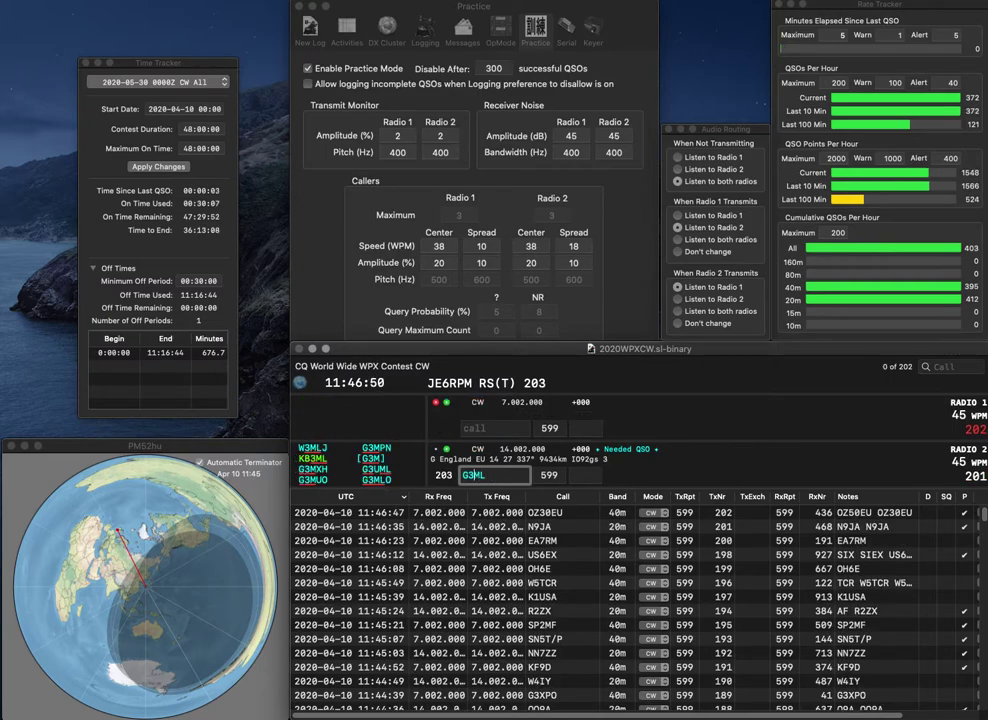
text(U)
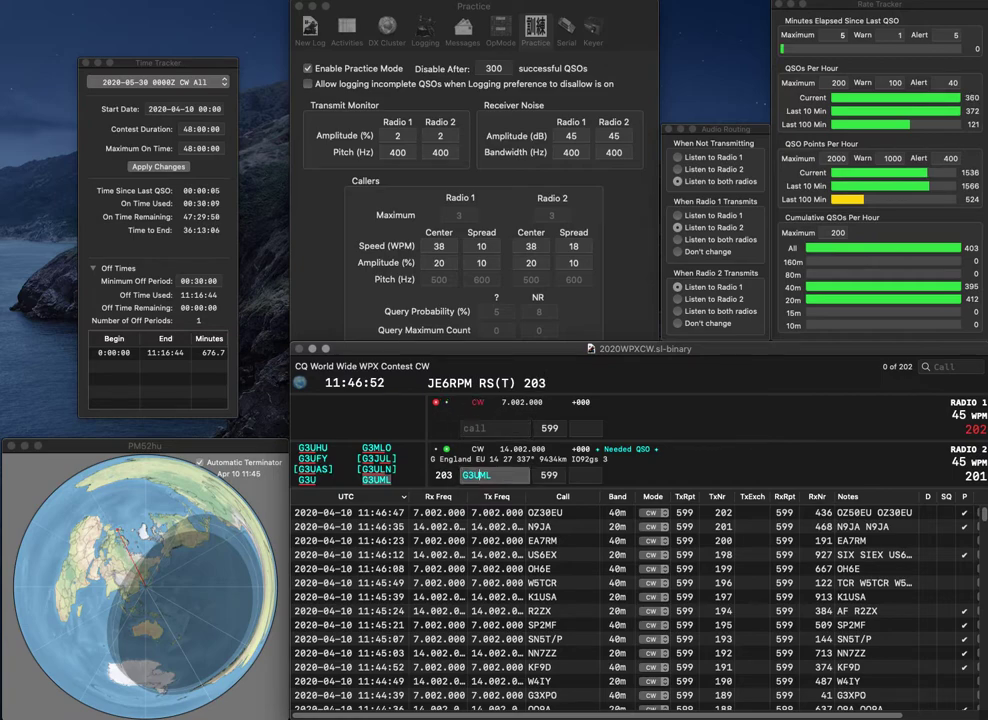
key(Return)
text(W4JAM)
key(Return)
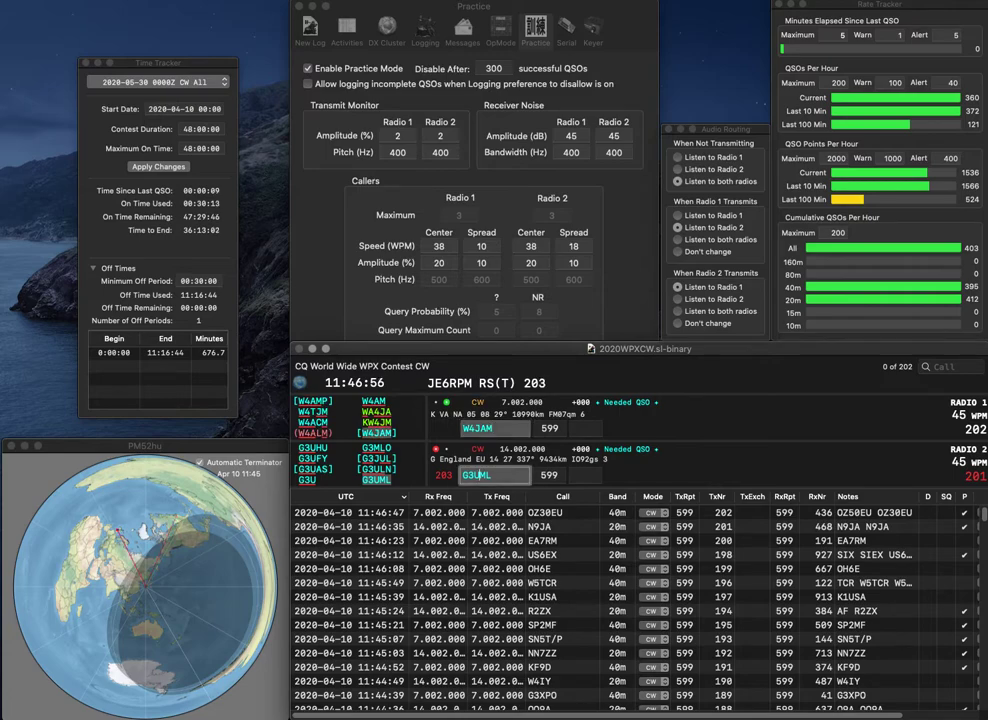
Log G3UML on Radio 2 with received number 131 and W4JAM on Radio 1 with received number 640.
key(Tab)
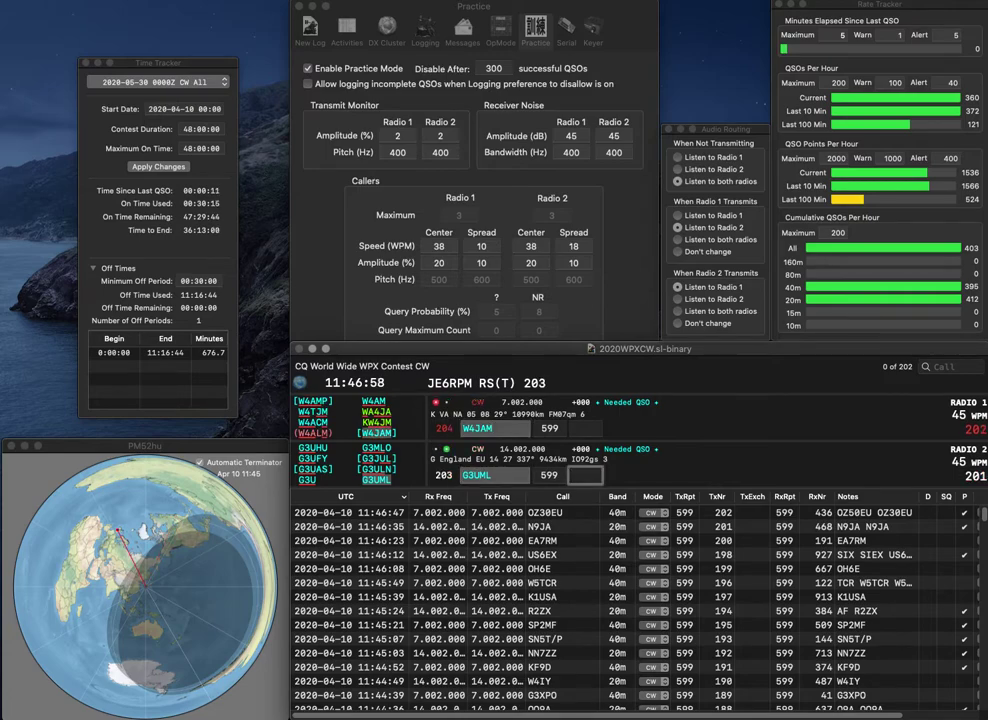
text(131)
key(Return)
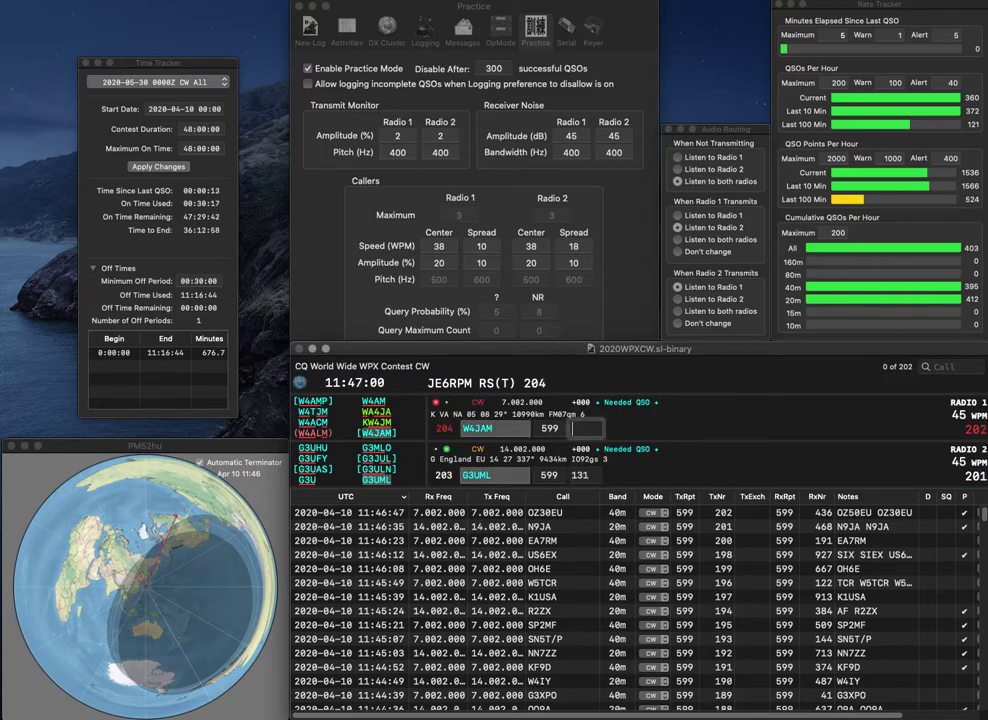
text(640)
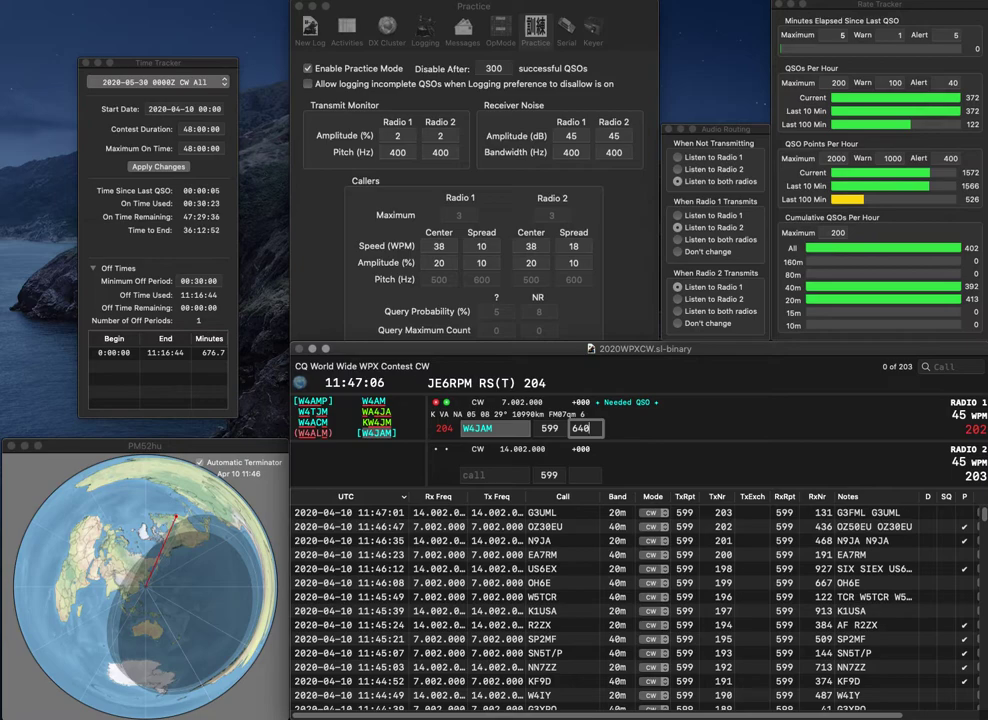
key(Return)
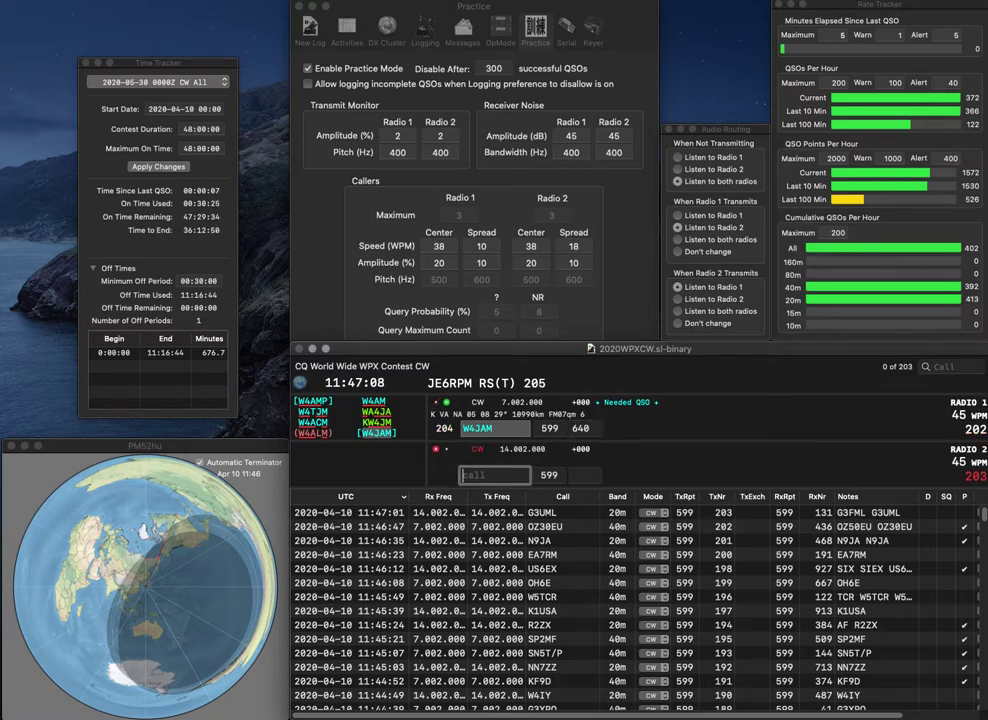
text(PG)
key(BackSpace)
text(5RA)
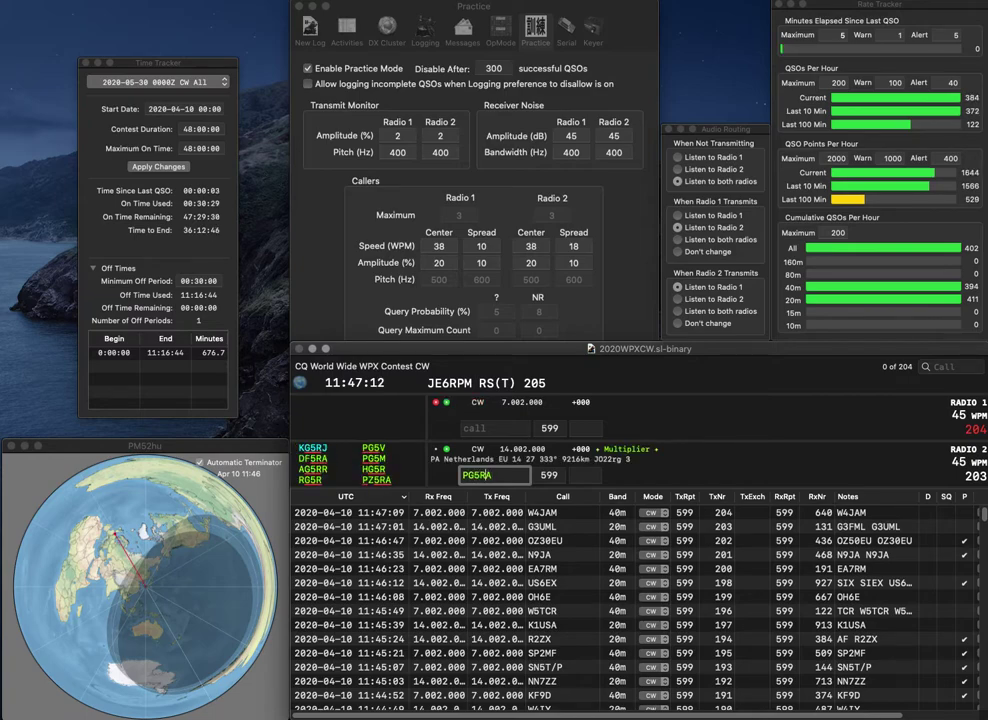
text(Z)
key(Return)
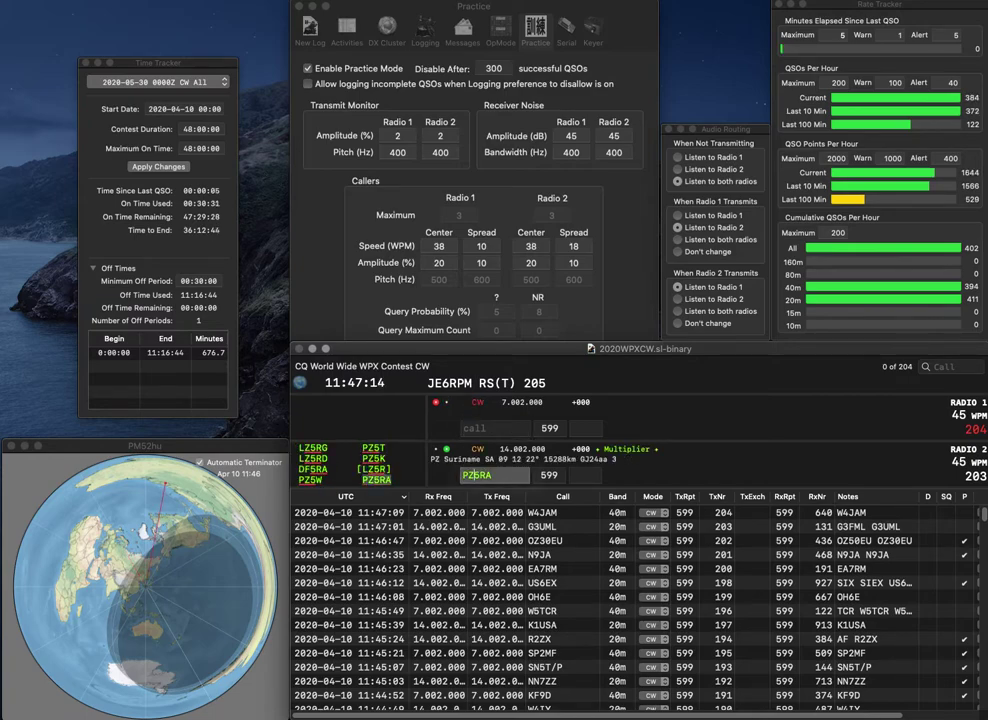
text(SP3)
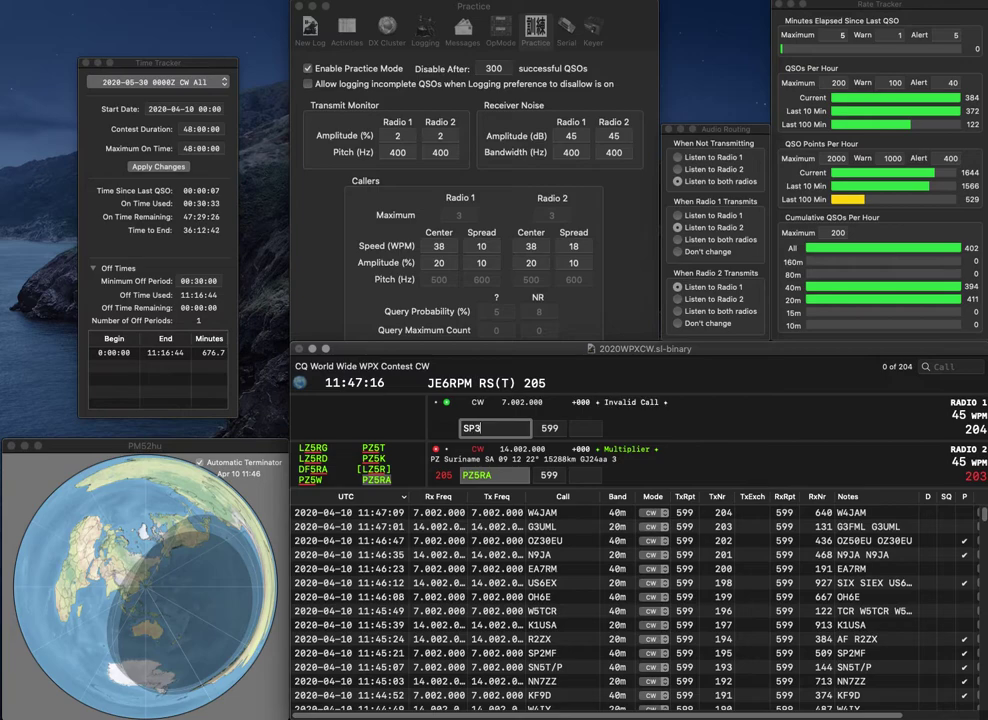
text(LWP)
key(Return)
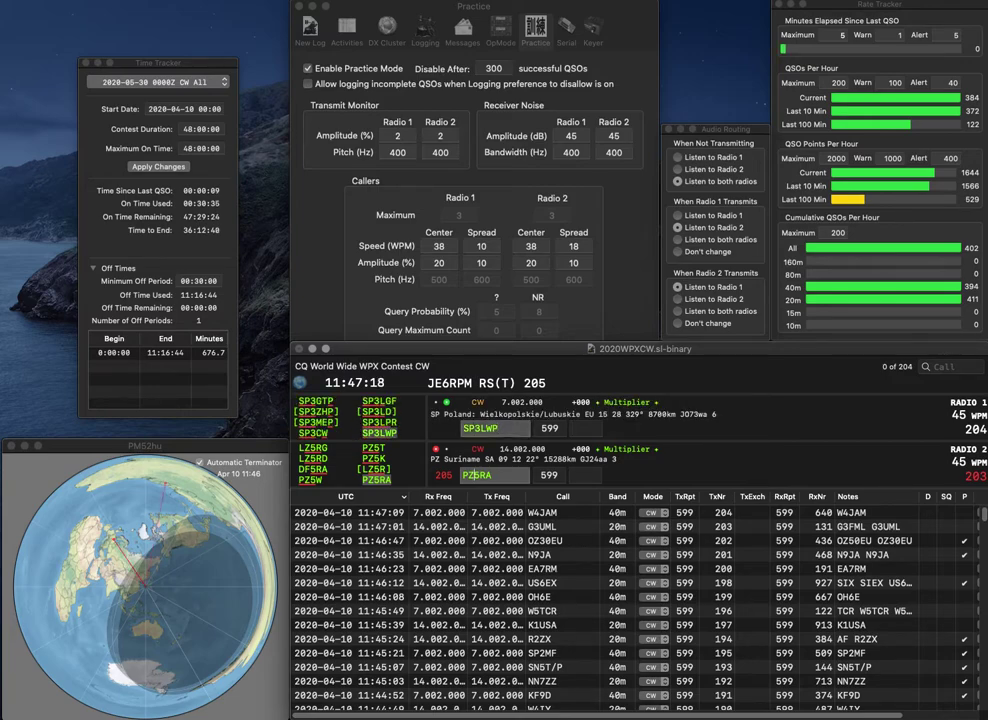
Log PZ5RA on Radio 2 with received number 879 and SP3LWP on Radio 1 with received number 885.
text(879)
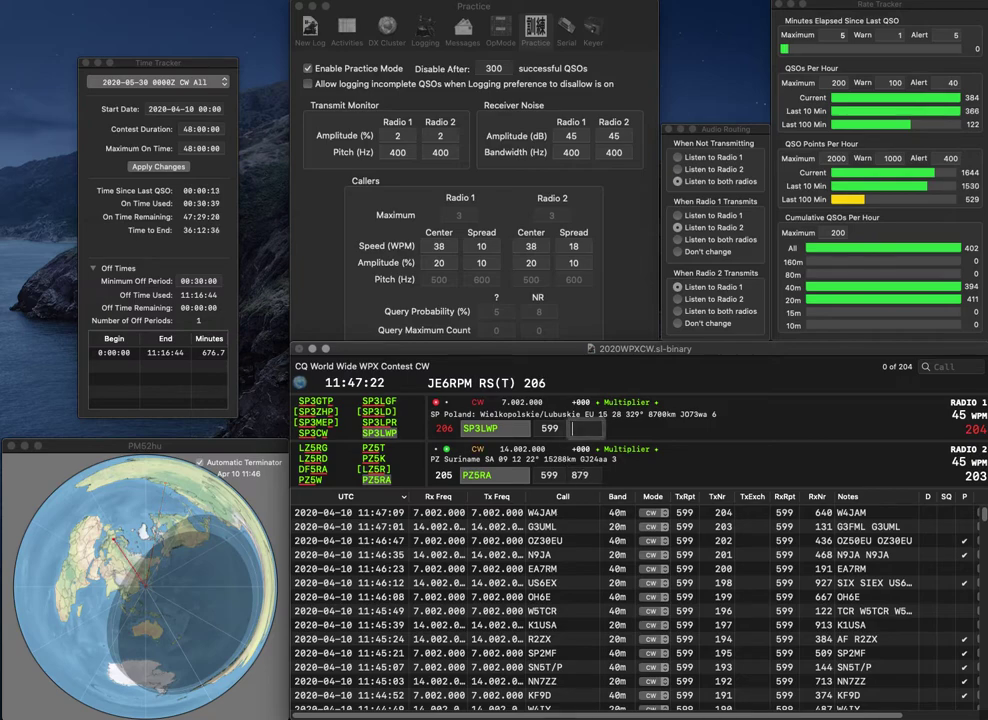
key(Return)
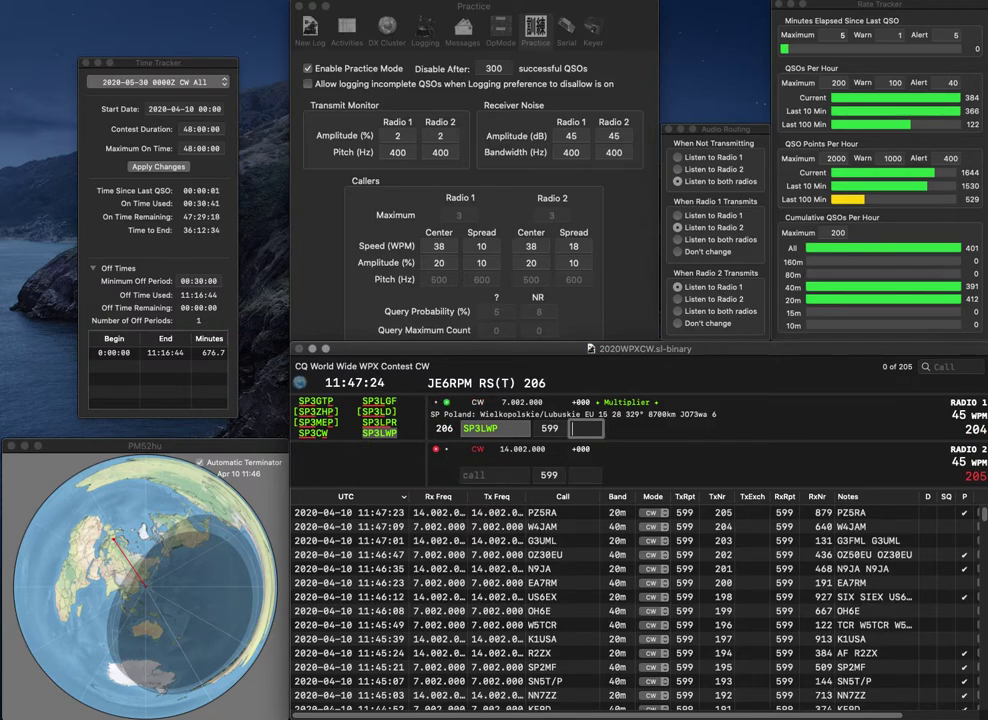
text(885)
key(Return)
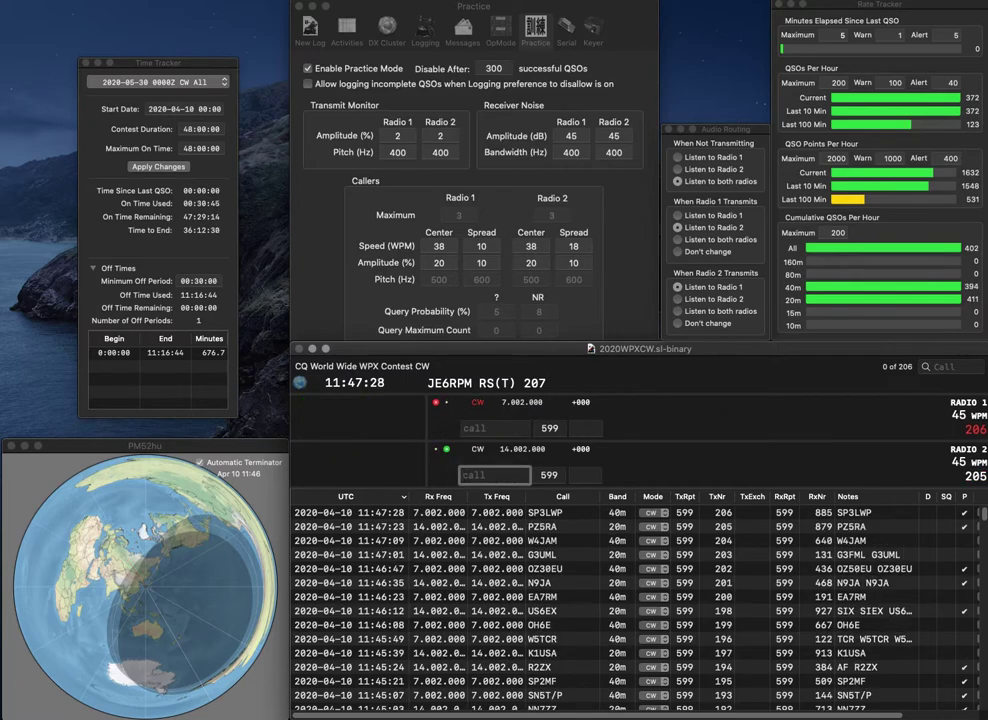
Answer O2DFI on Radio 2 with the exchange.
text(O2DFI)
key(Return)
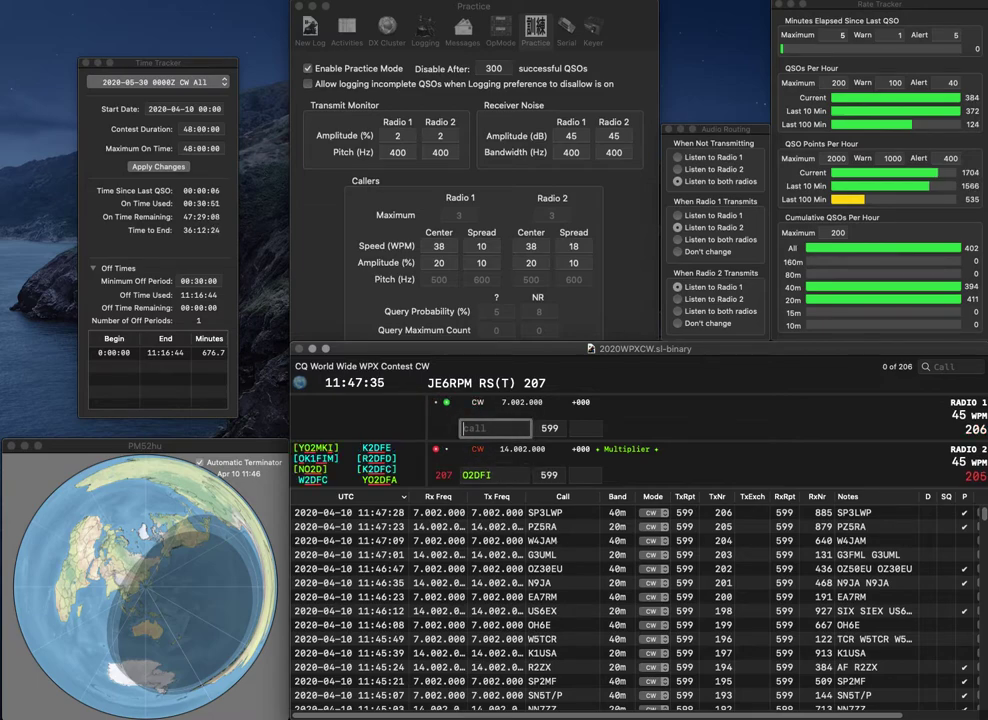
text(YGQ)
text(I)
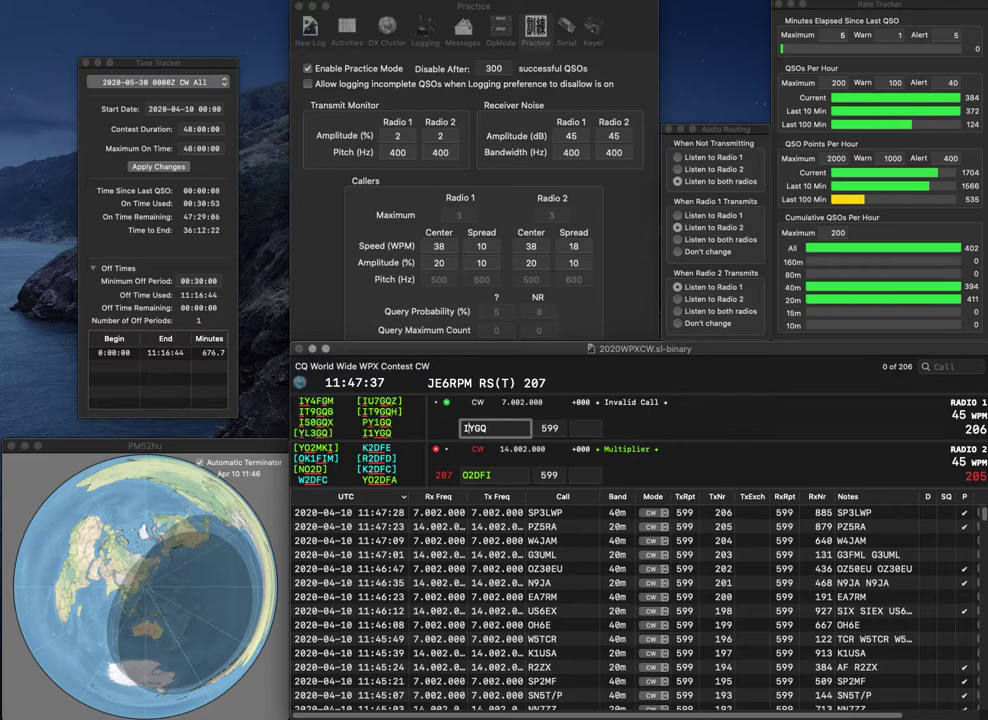
text(1)
key(Return)
Correct the Radio 2 call sign O2DFI to YO2DFA and send the exchange.
text(Y)
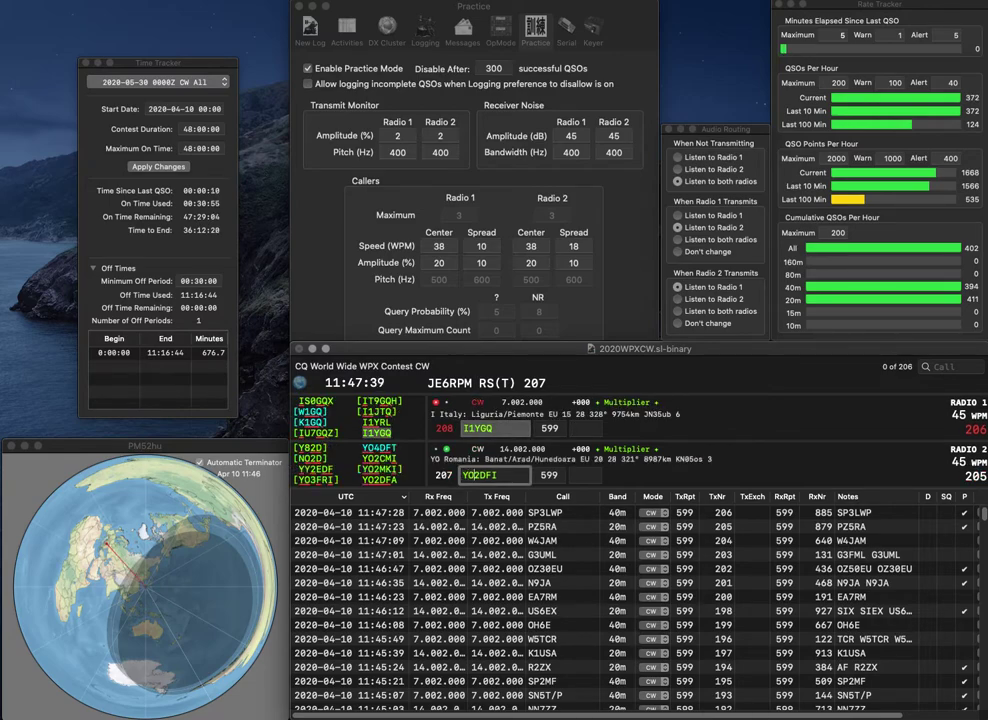
key(BackSpace)
text(A)
key(Return)
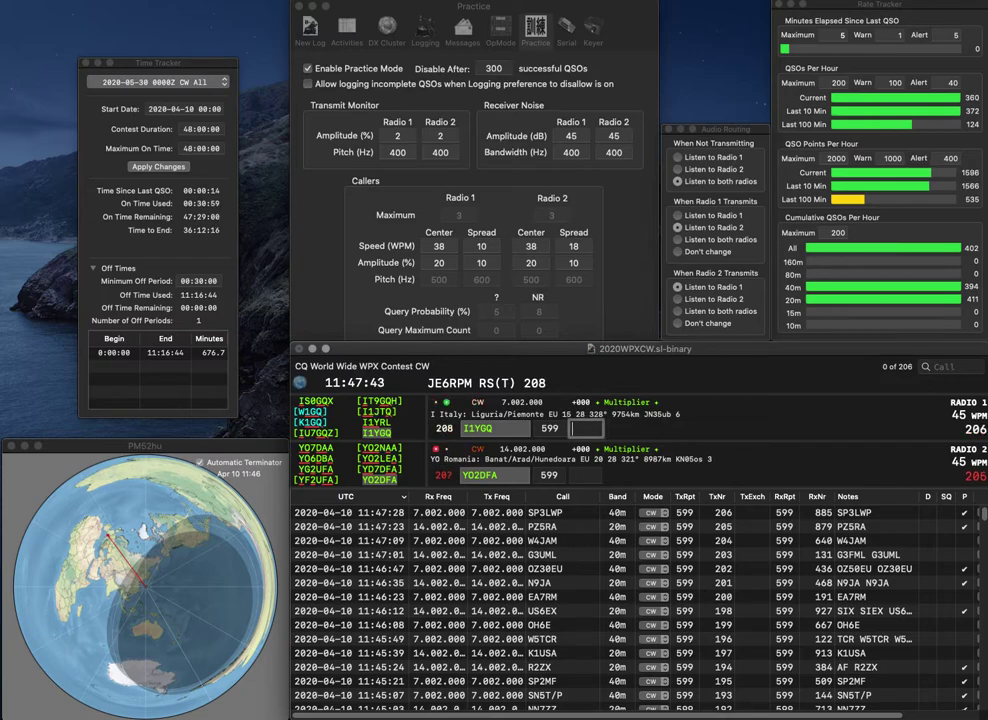
Log I1YGQ on Radio 1 with received number 279 and YO2DFA on Radio 2 with received number 387.
text(279)
key(Return)
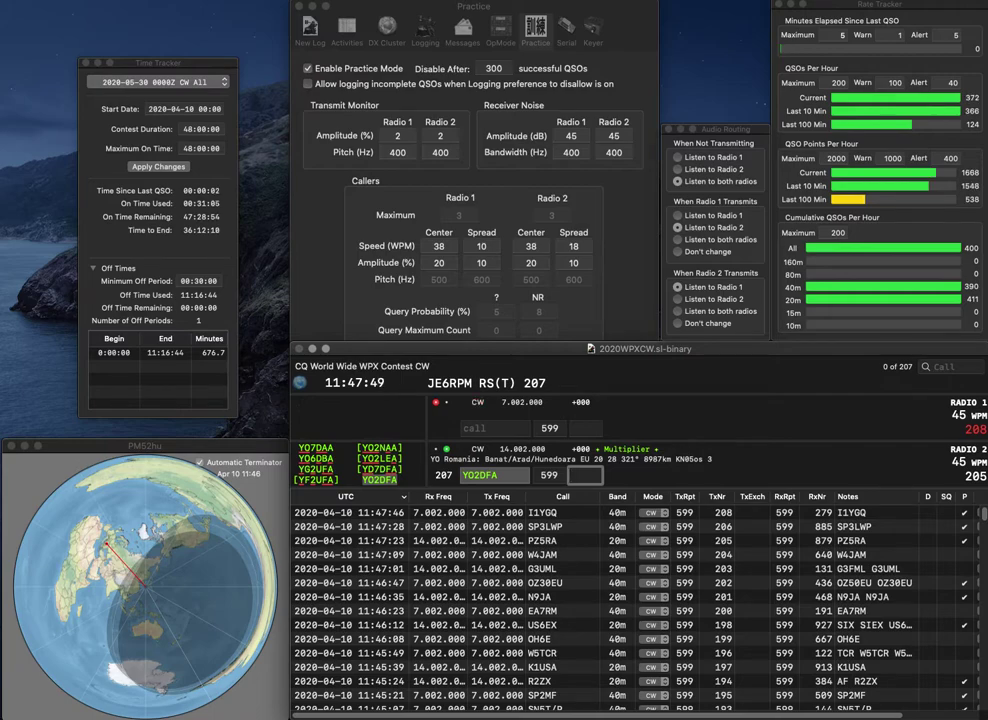
text(7)
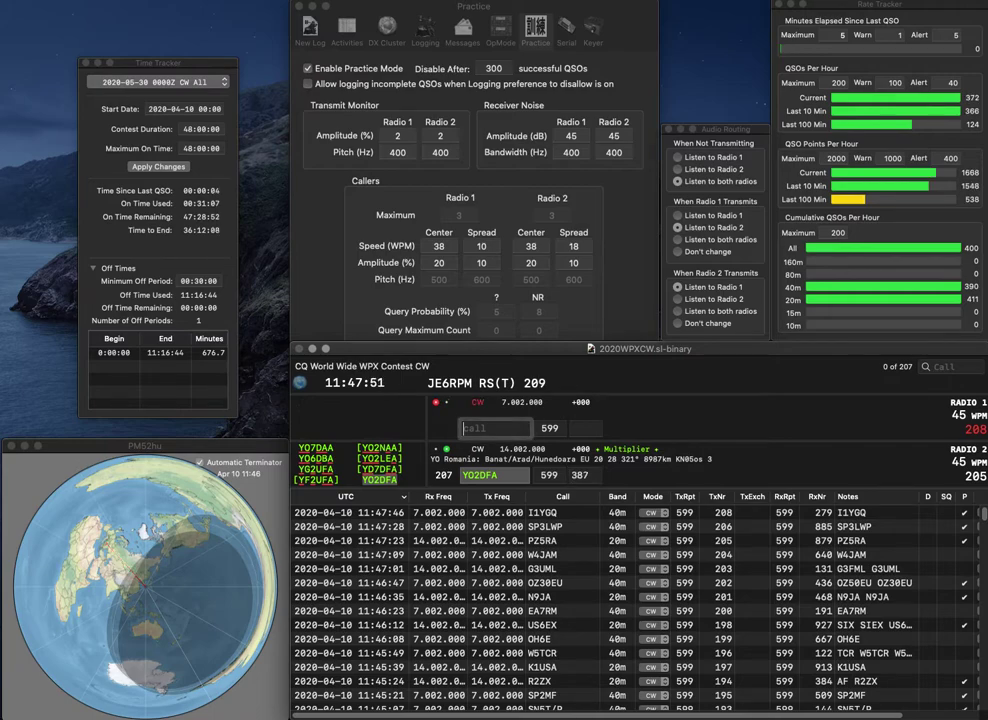
key(Return)
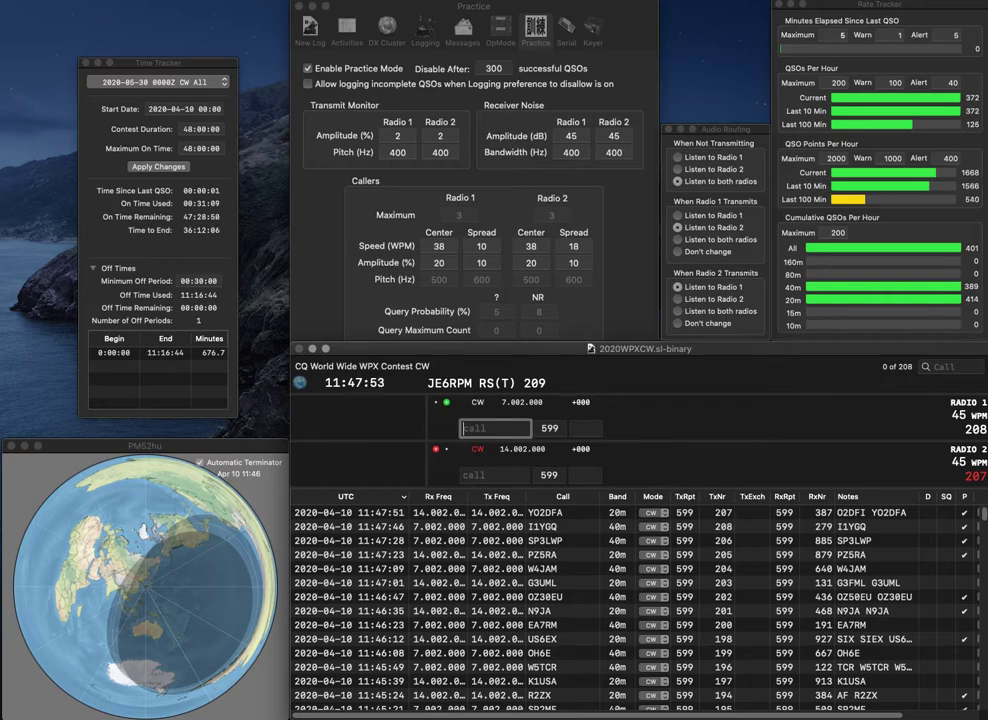
text(HA1WA)
key(Return)
text(YO8BDW)
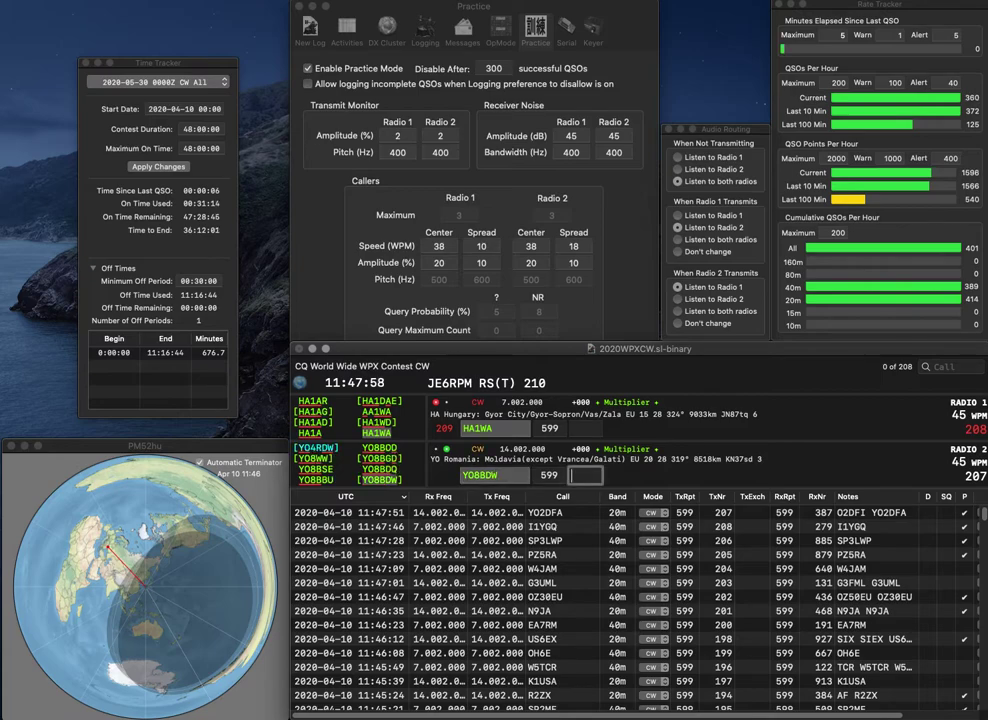
key(Return)
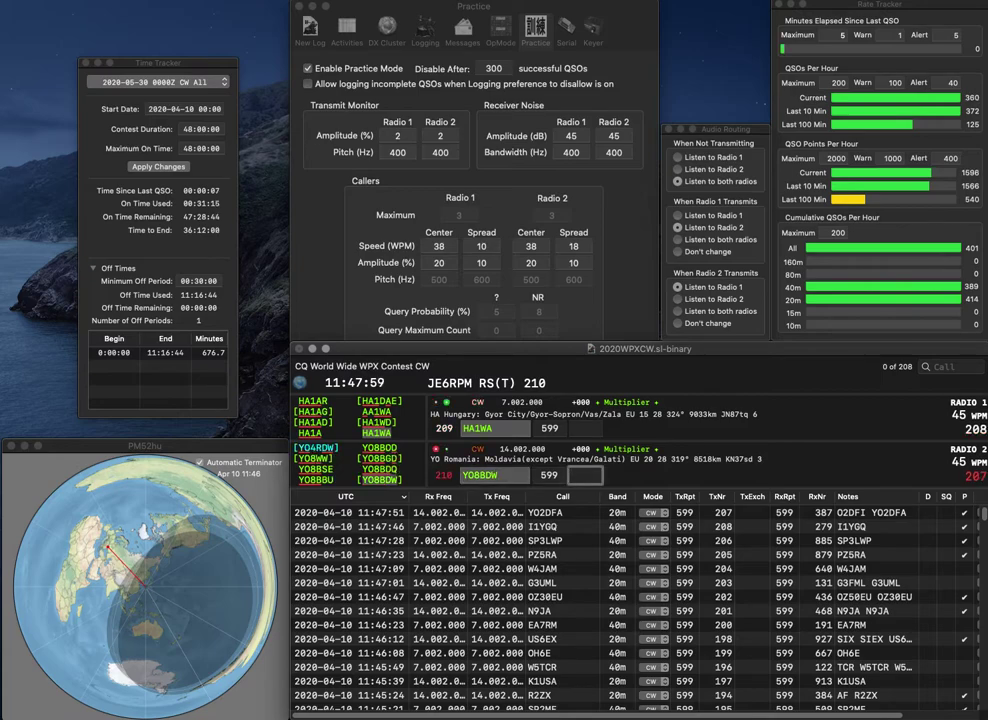
key(Up)
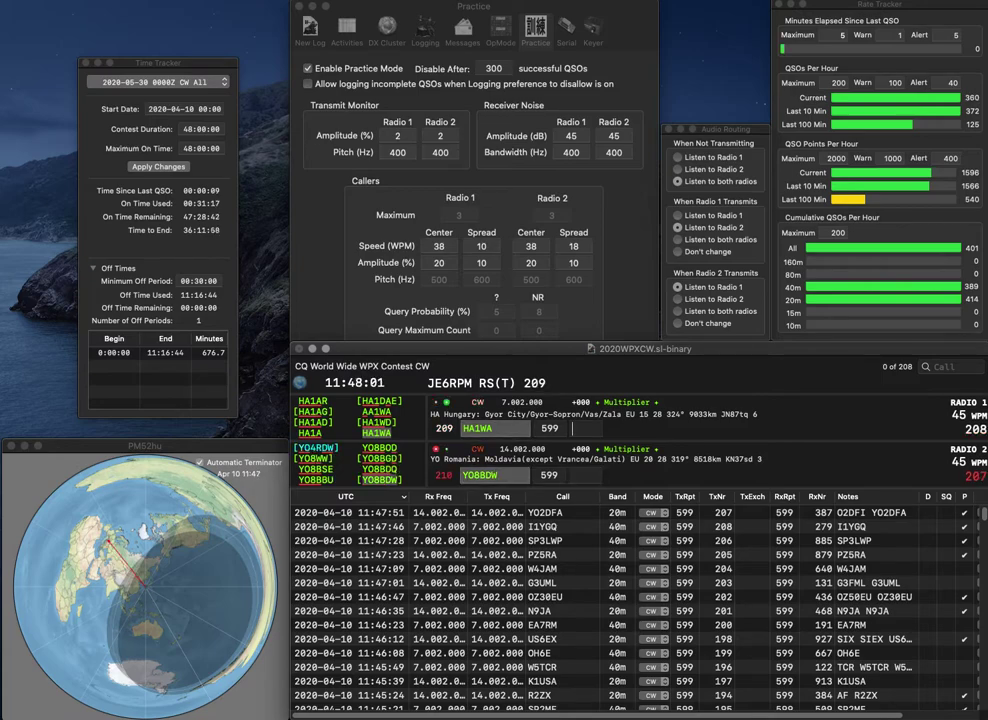
text(0)
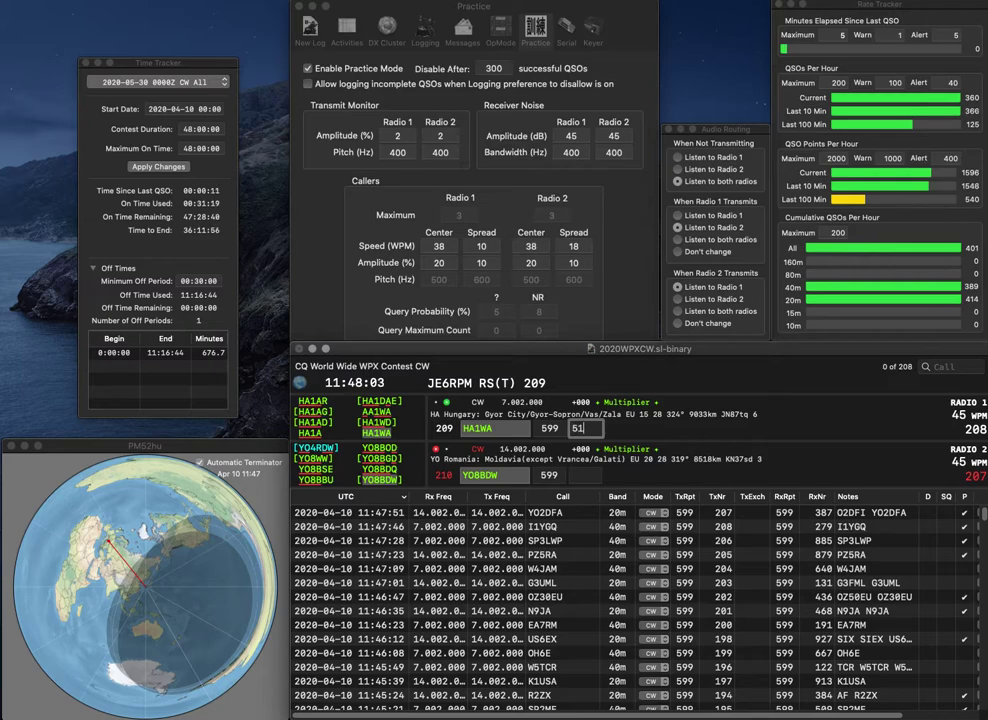
key(Return)
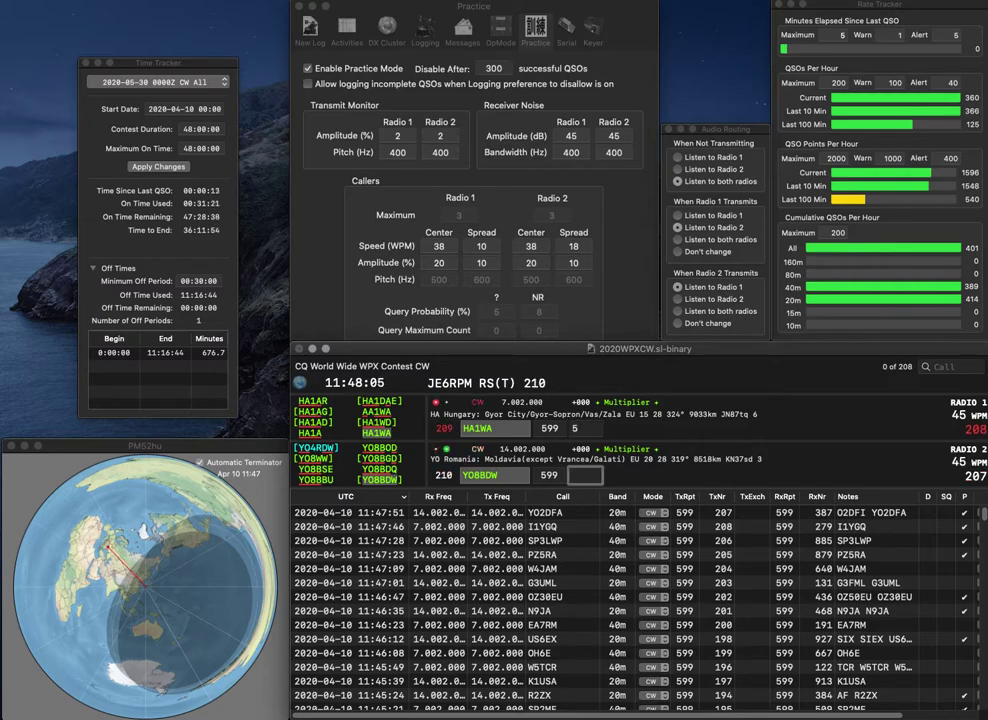
text(375)
key(Return)
text(31)
key(Down)
key(Return)
key(Up)
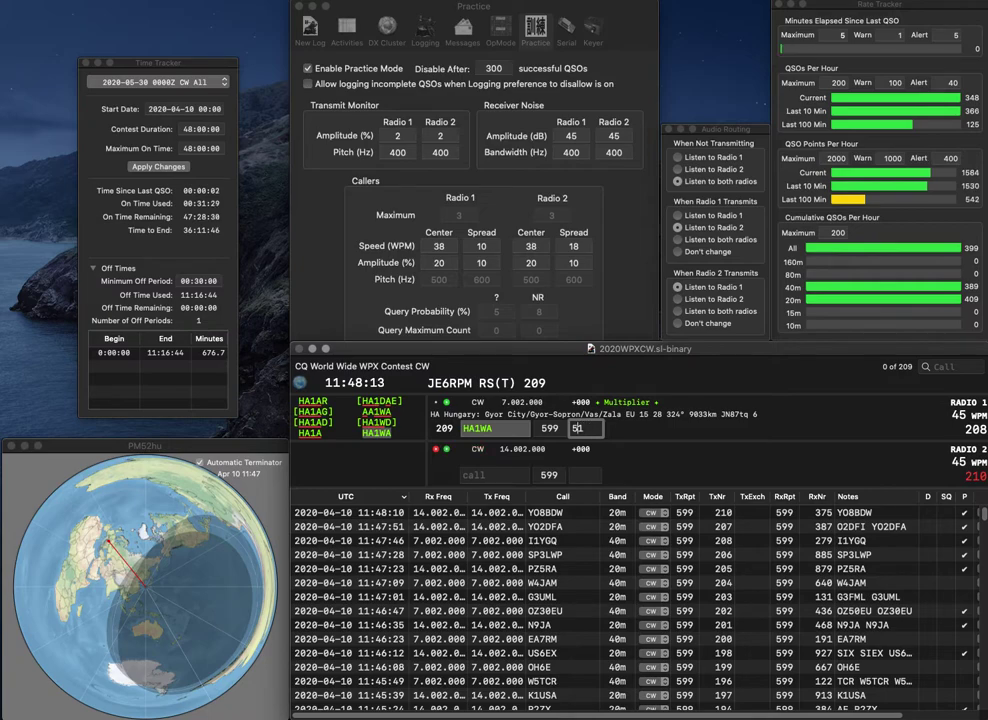
key(Return)
Enter KD7DY as the call on Radio 2 and send the exchange.
text(KD7UY)
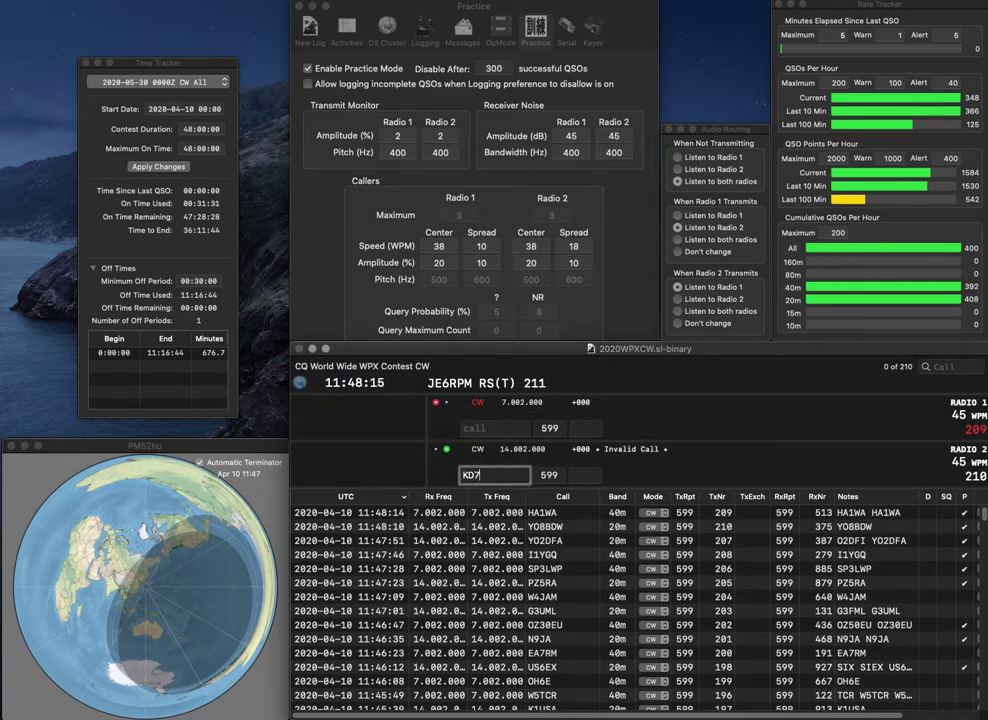
key(Left)
key(BackSpace)
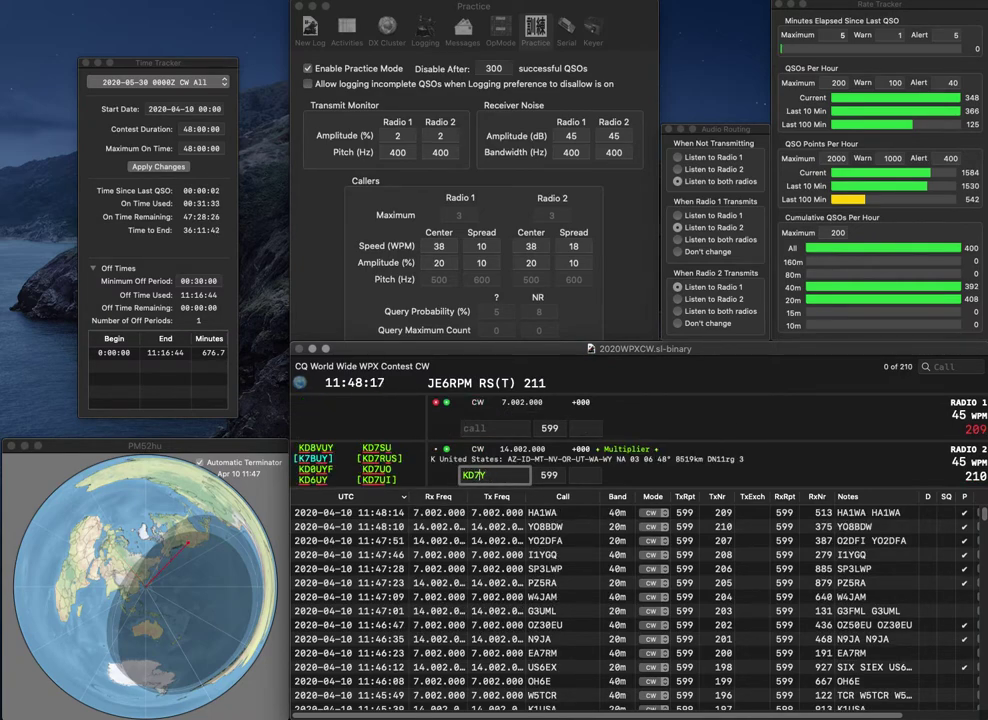
text(D)
key(Return)
text(9DG)
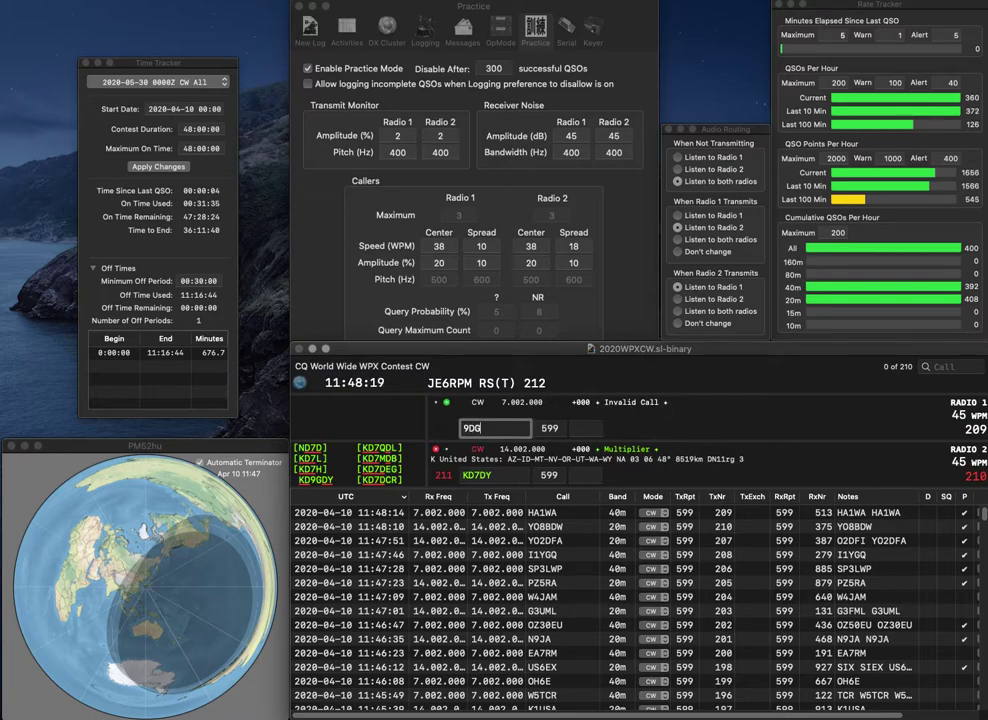
key(Left)
key(Left)
key(Left)
text(AB)
key(Return)
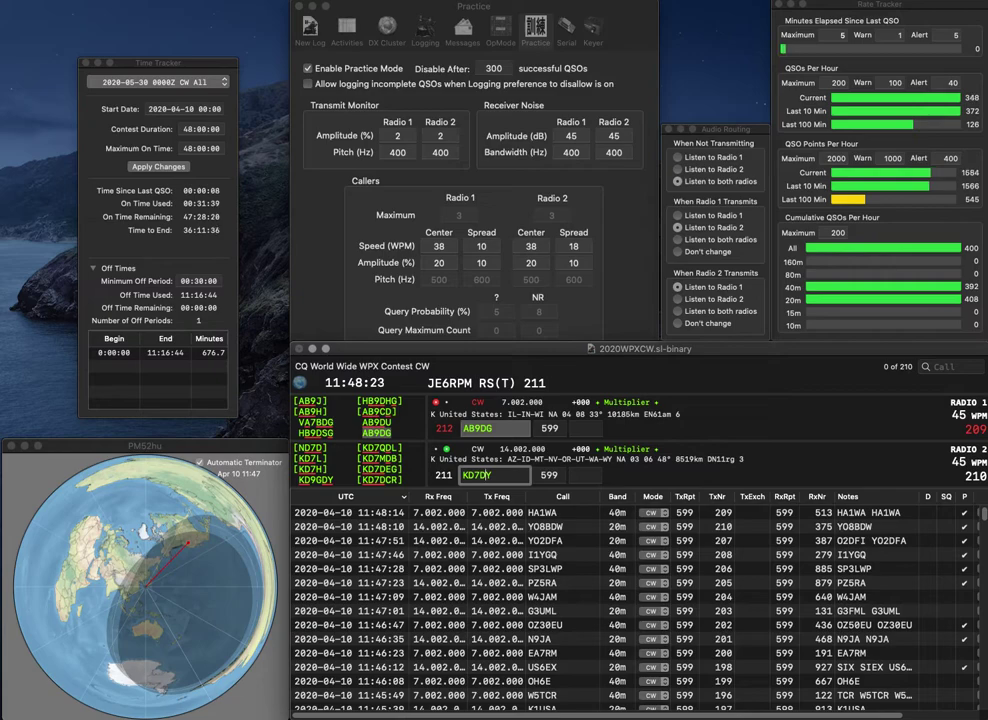
Correct the Radio 2 call to KD6UY and log AB9DG on Radio 1 with received number 812.
text(6U)
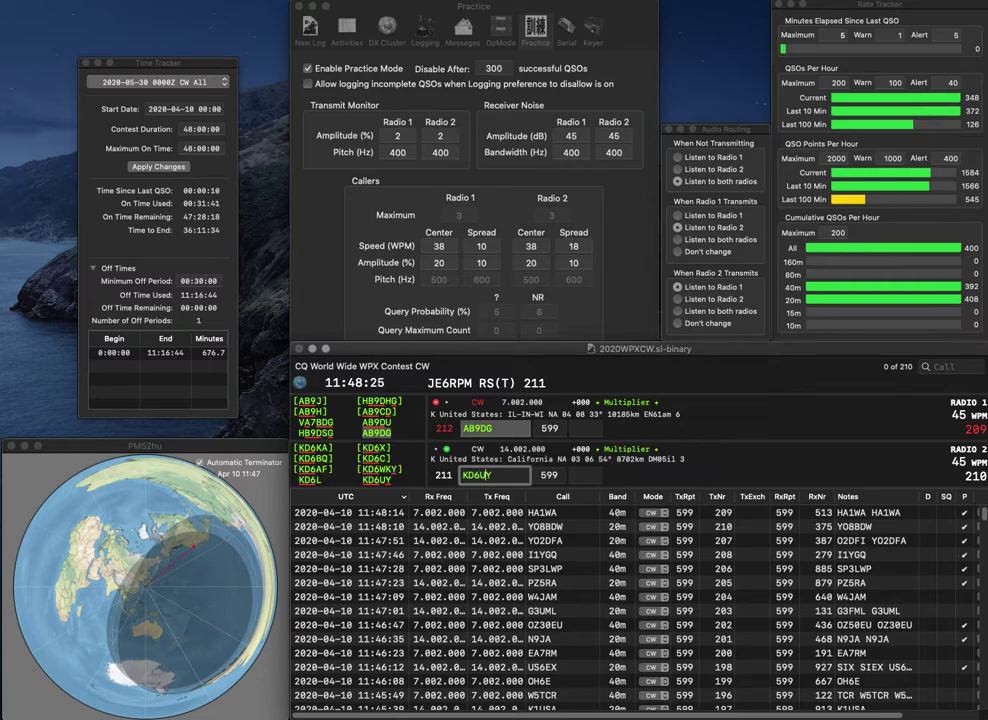
key(Return)
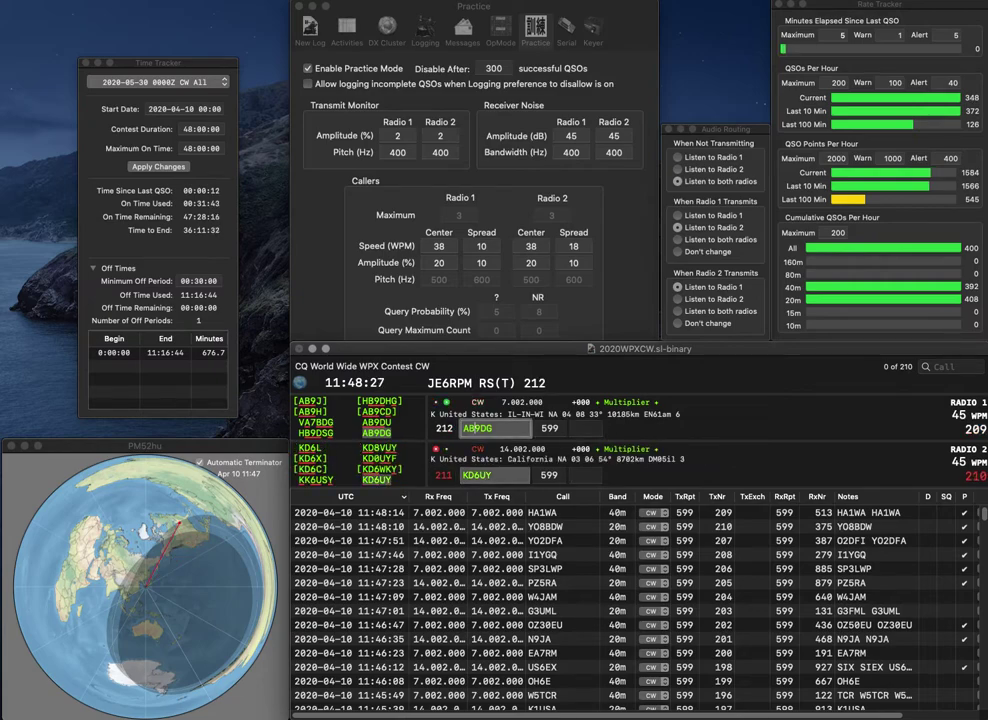
key(Tab)
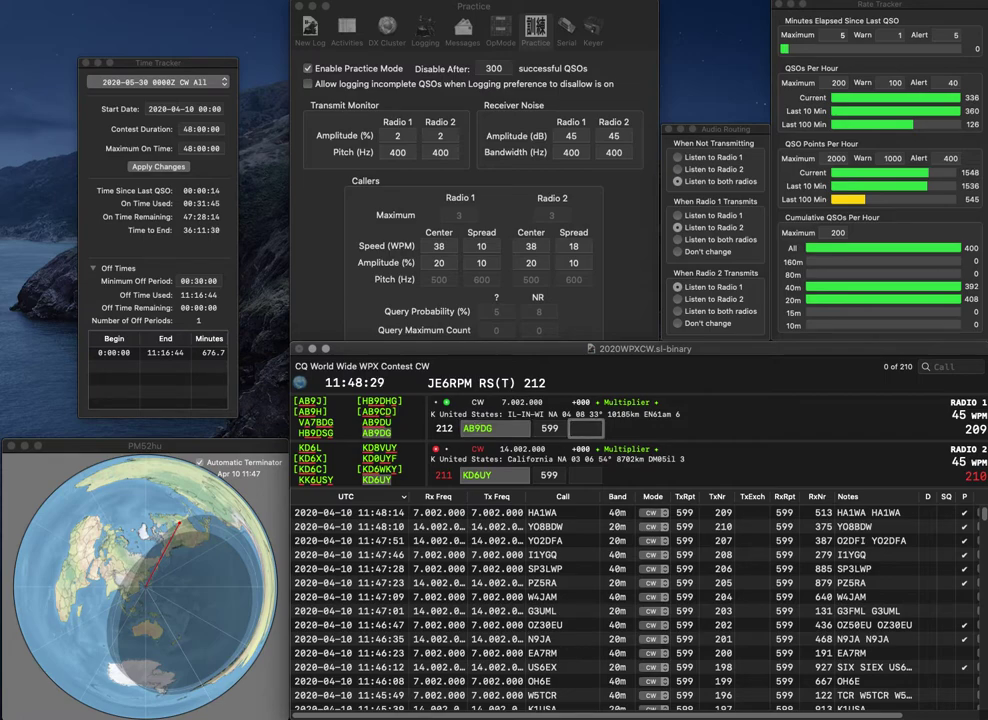
text(812)
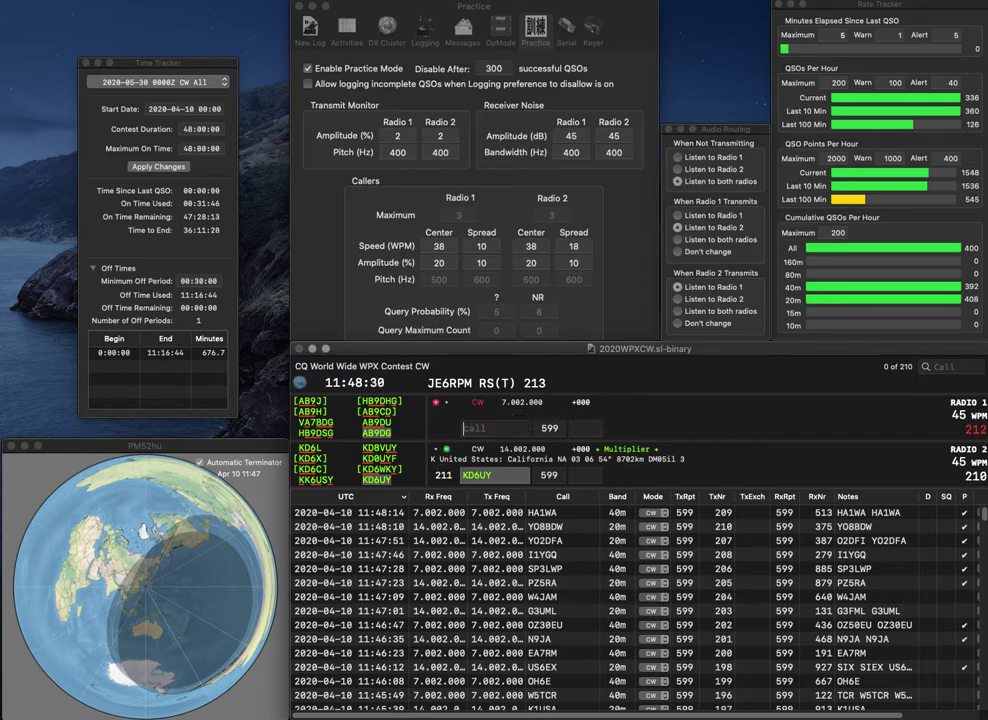
key(Return)
key(Return)
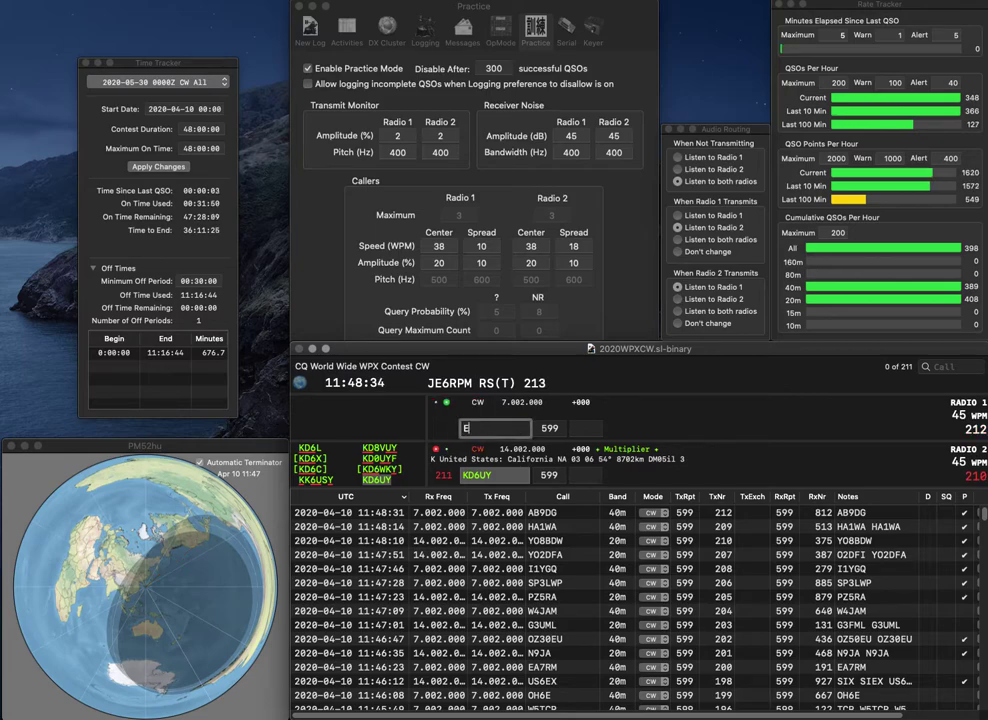
Enter EA7BD as the call on Radio 1 and log KD6UY on Radio 2 with received number 594.
text(EA7BD)
key(Return)
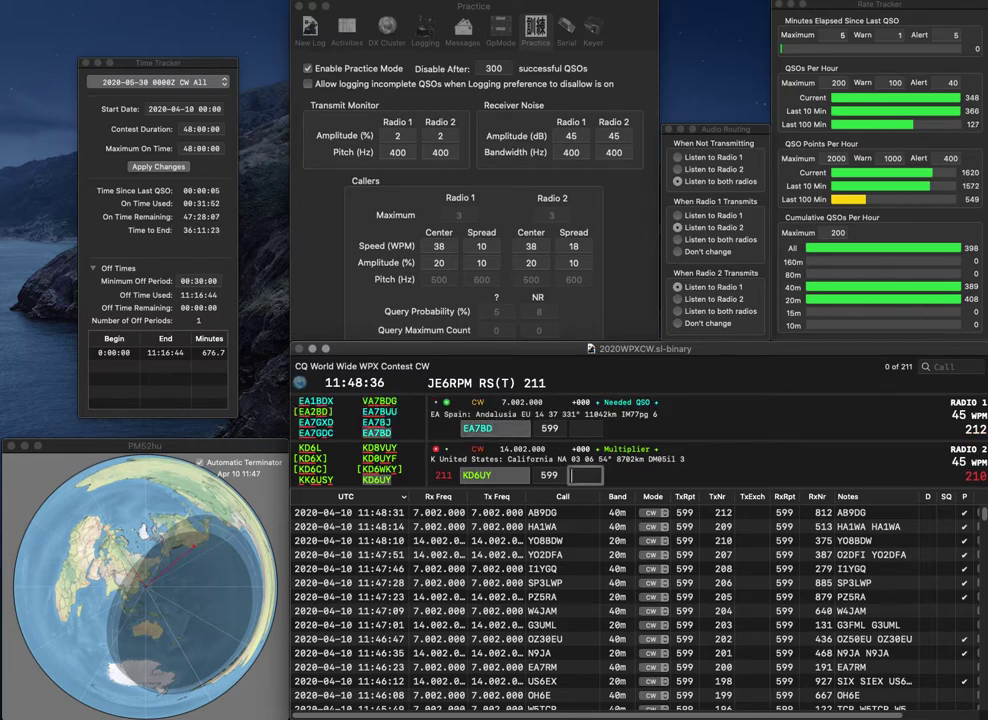
text(594)
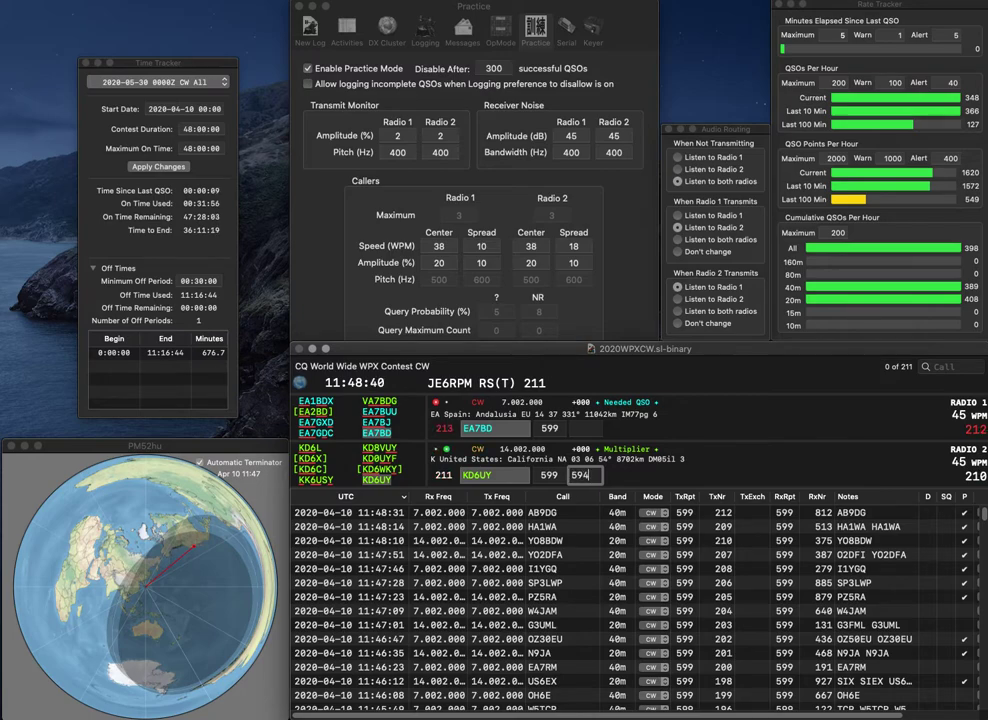
key(Return)
text(368)
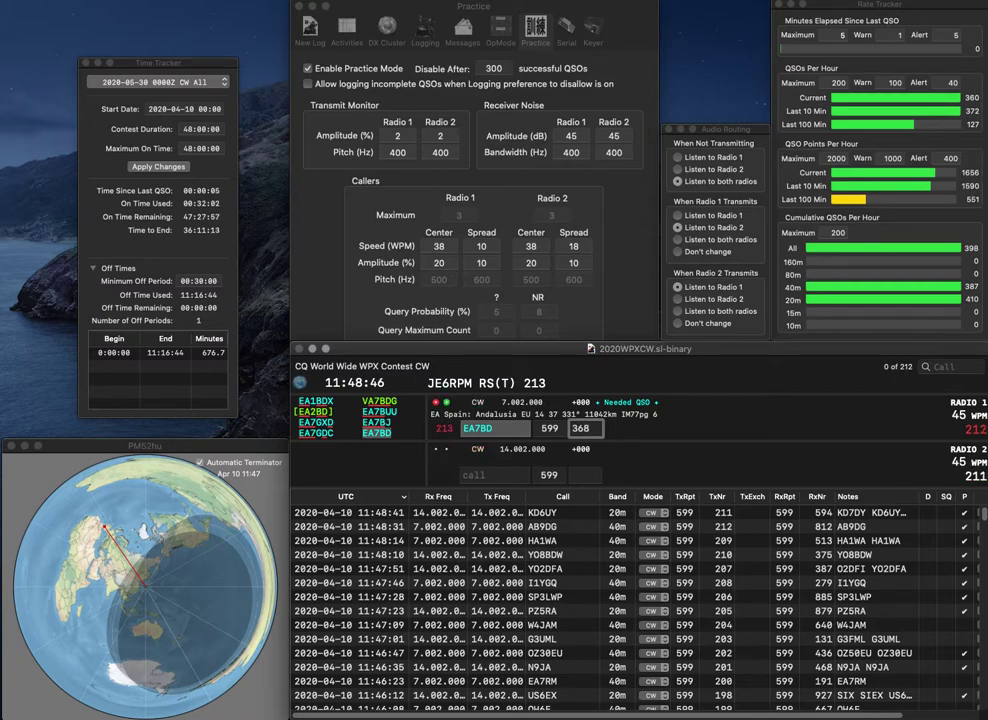
click(463, 475)
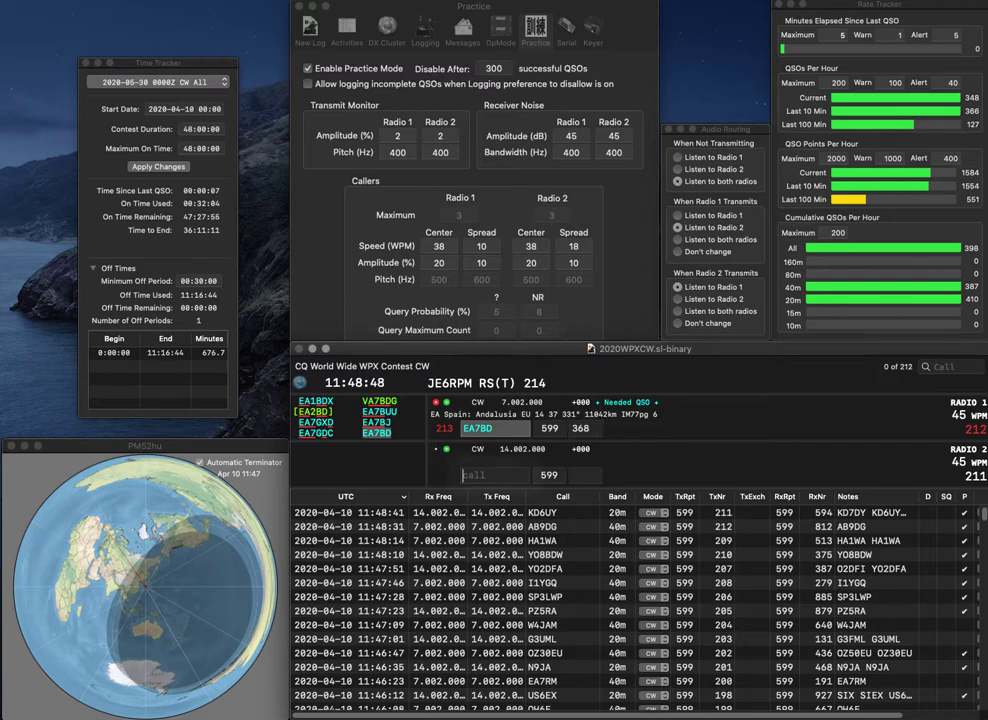
text(N3)
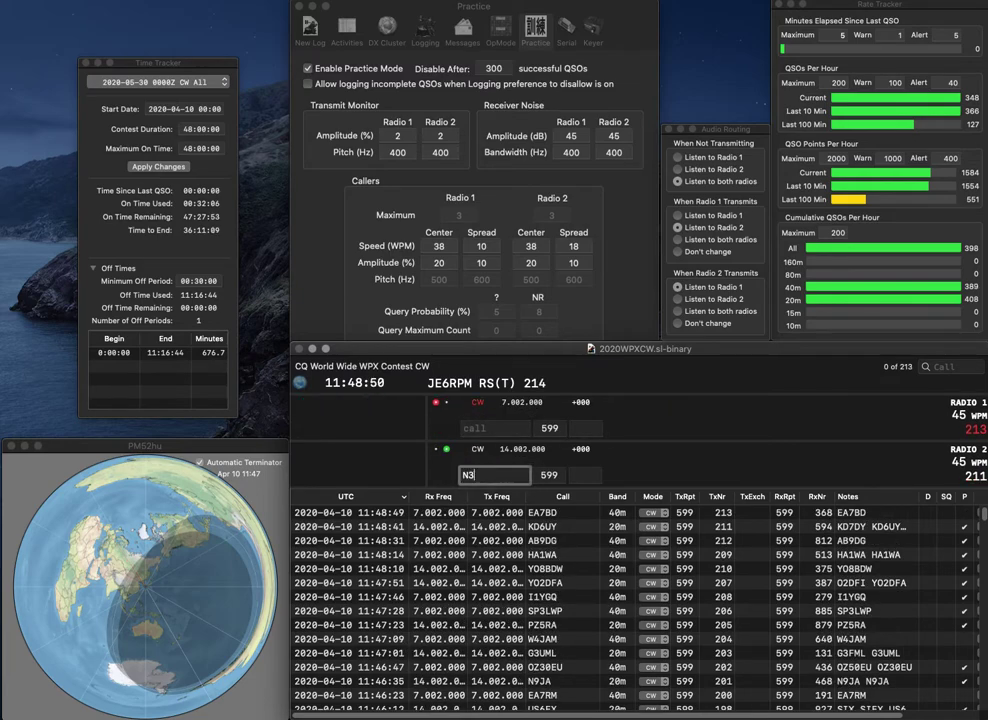
text(SY)
Enter DB0DH as the call on Radio 1 and log N3SY on Radio 2 with received number 252.
text(DB0DH)
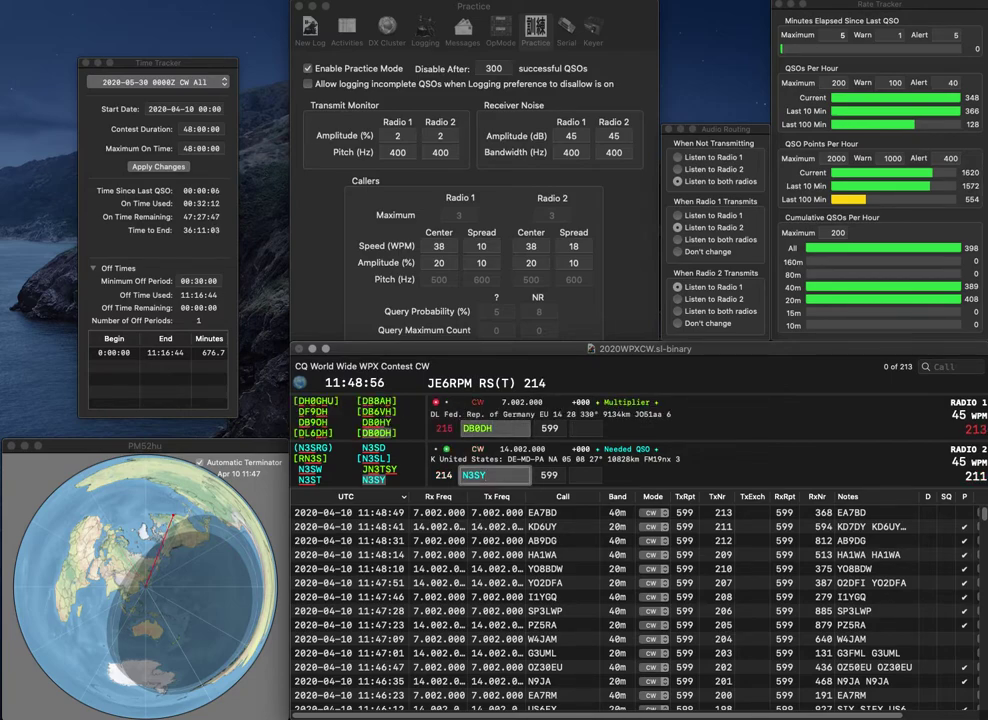
click(585, 475)
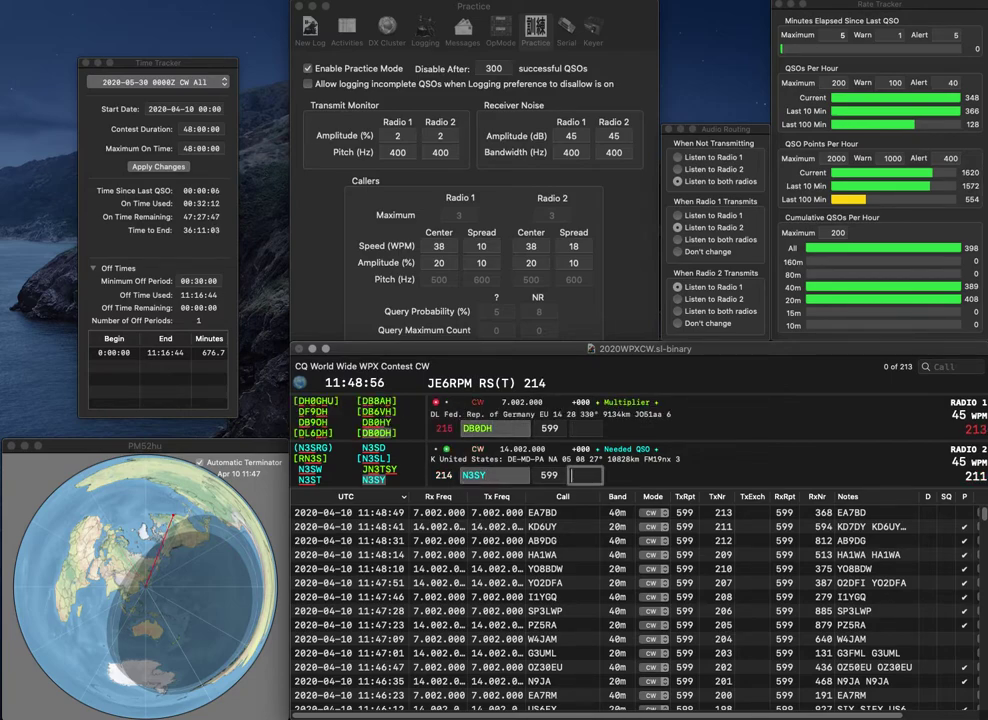
text(252)
key(Return)
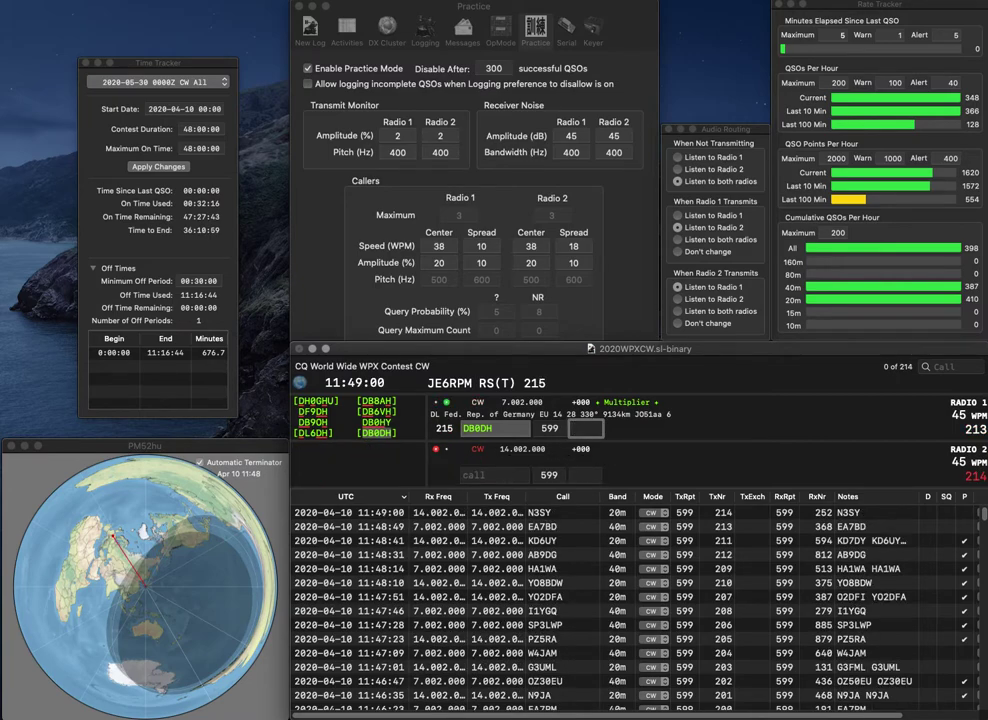
Log DB0DH on Radio 1 with received number 312 and enter AH6U as the call on Radio 2.
text(312)
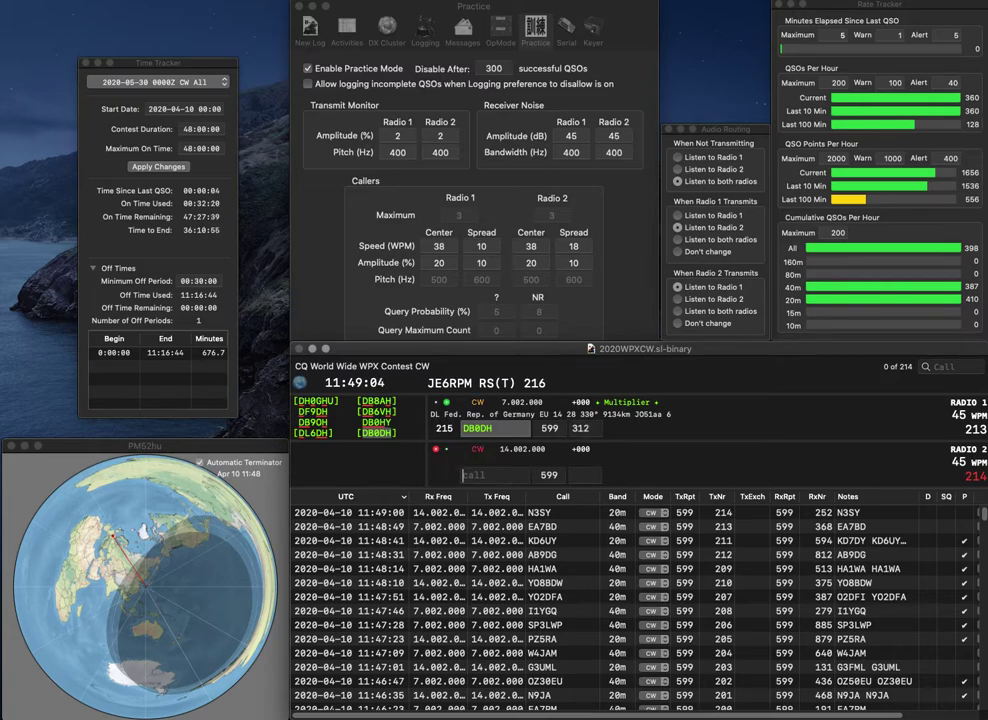
key(Return)
text(AH6)
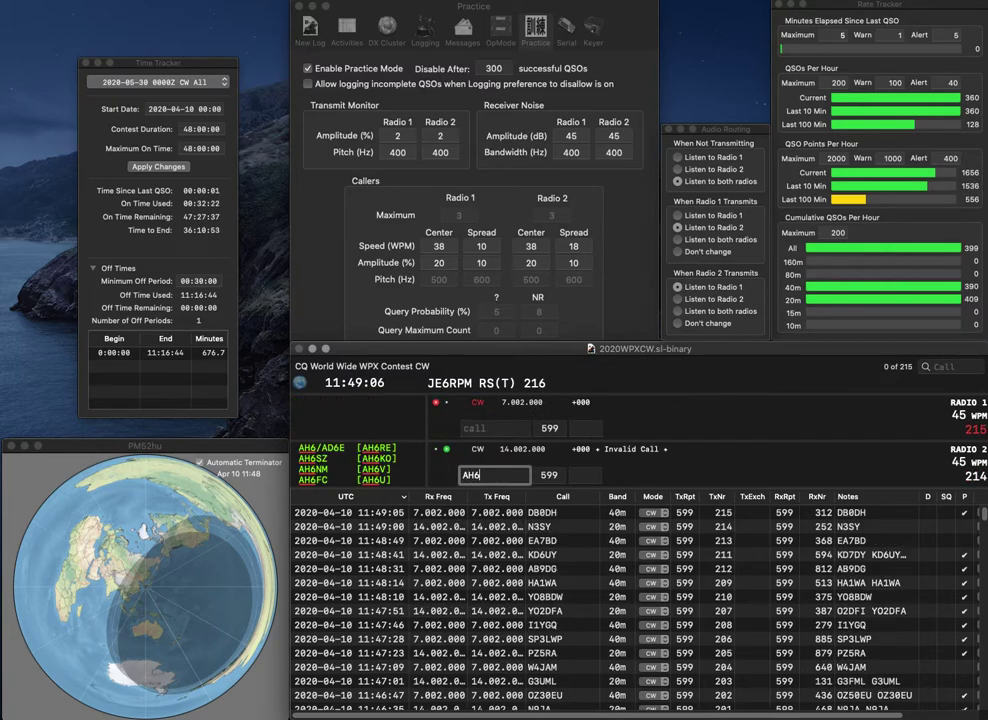
text(US)
key(BackSpace)
Enter the partial call WW on Radio 1 and correct the Radio 2 call to AH7U.
text(WW)
key(Return)
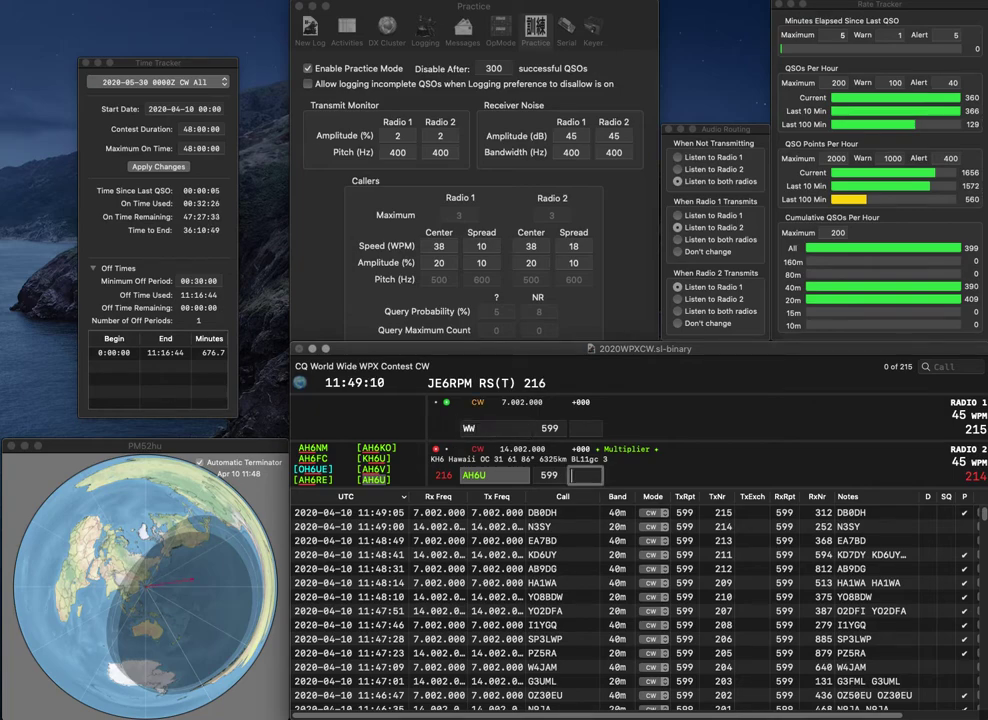
key(space)
key(BackSpace)
key(BackSpace)
text(7U)
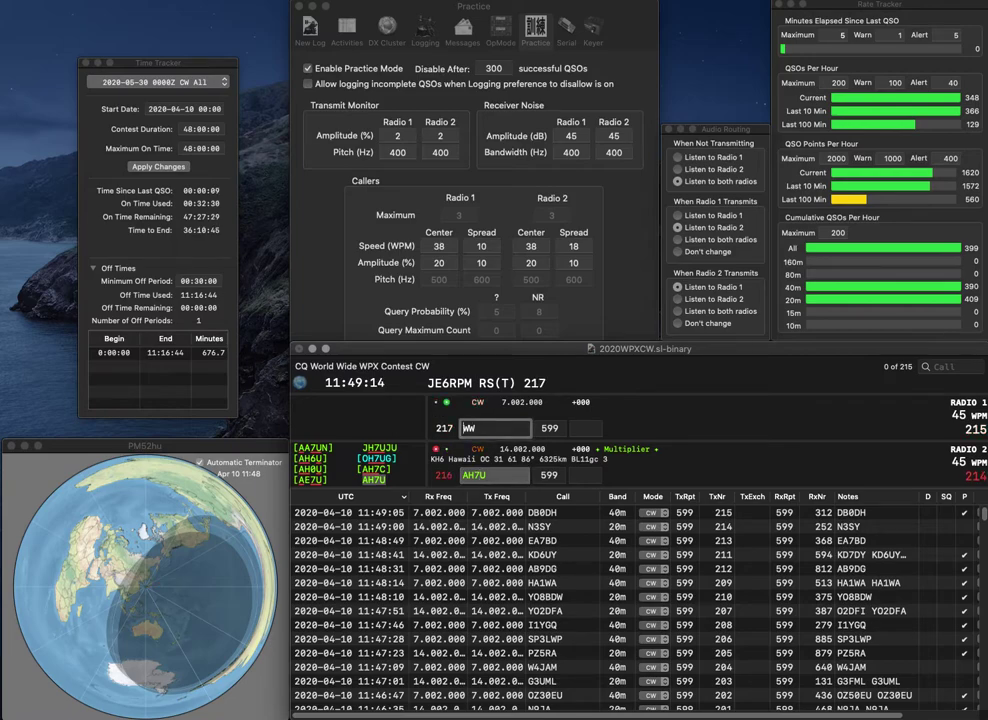
text(SW8)
key(space)
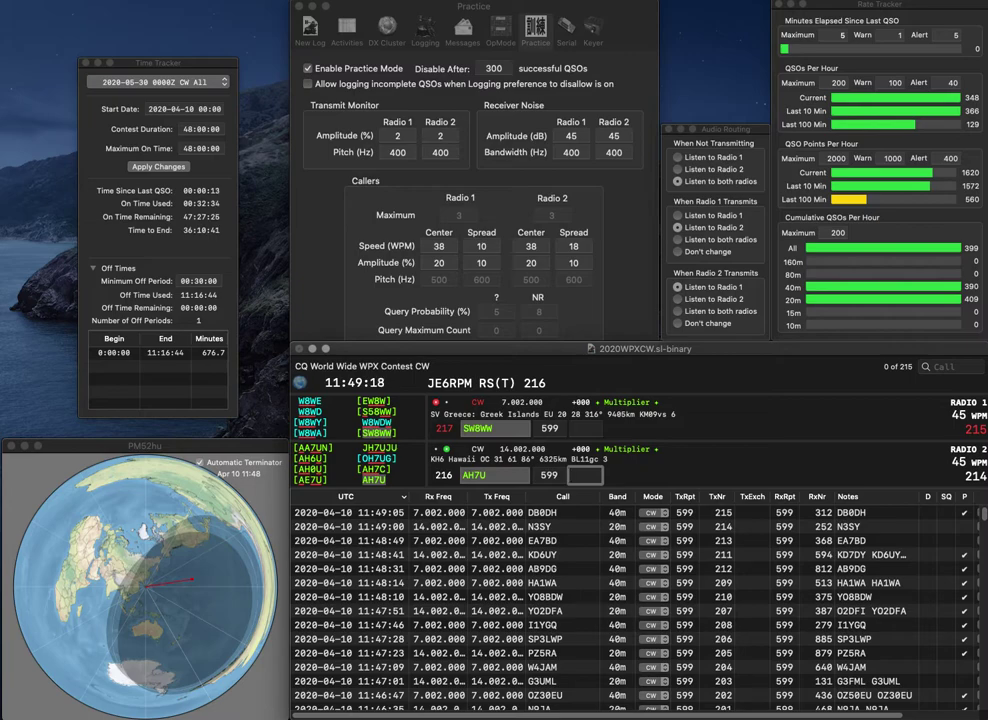
text(127)
key(Return)
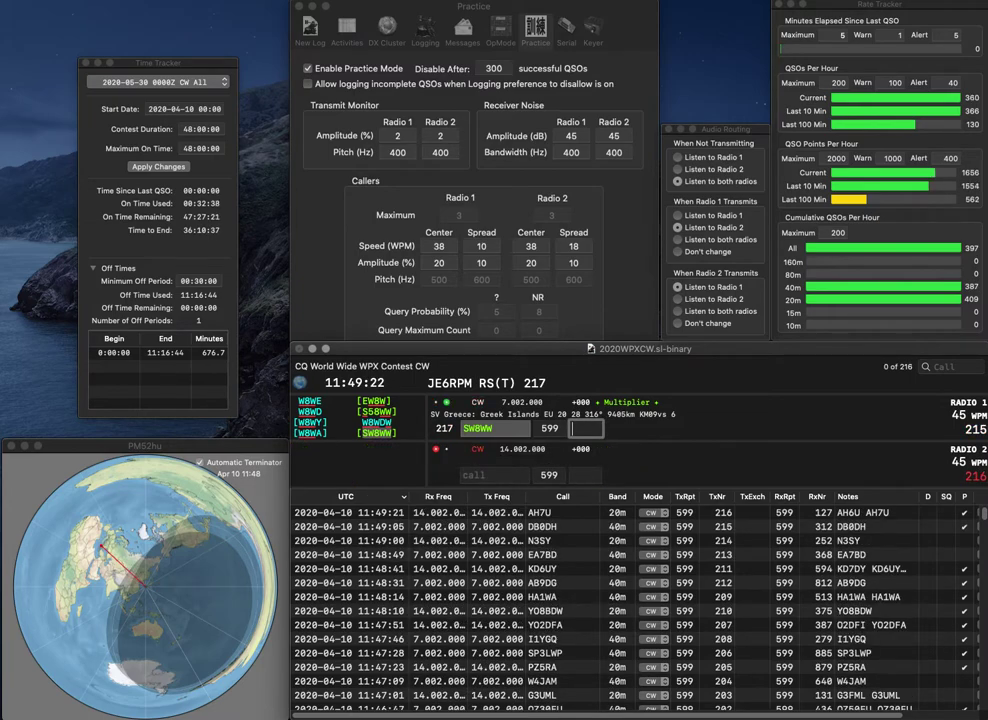
text(328)
key(Return)
text(DU)
key(Return)
Enter NG9R as the call on Radio 1 and change the partial call on Radio 2 to KS0M.
text(NG9R)
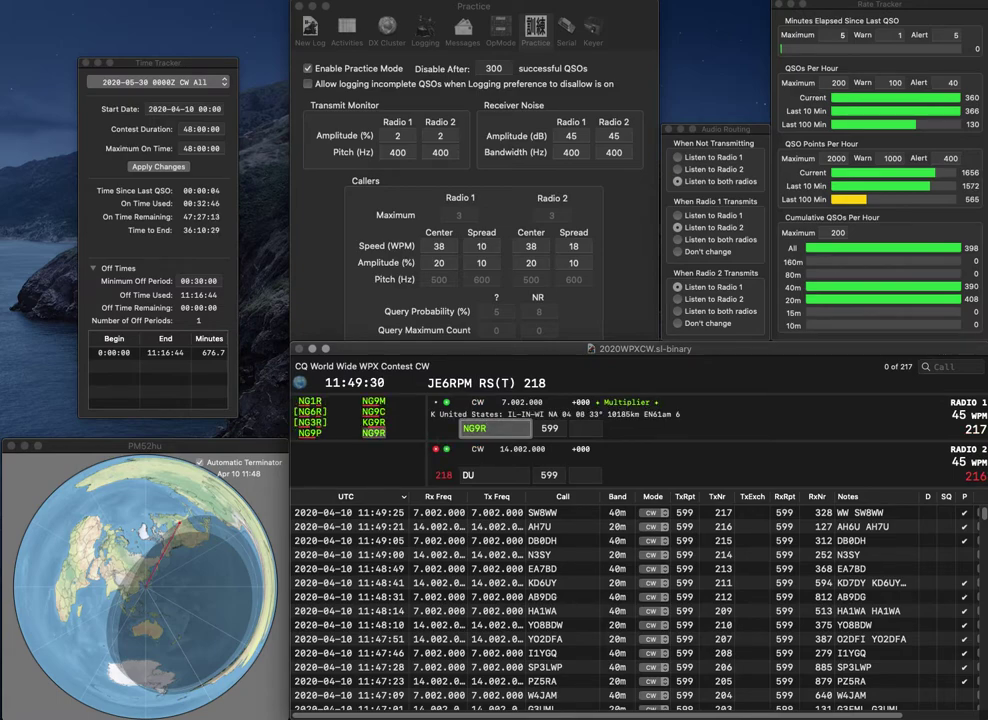
key(Return)
text(K5)
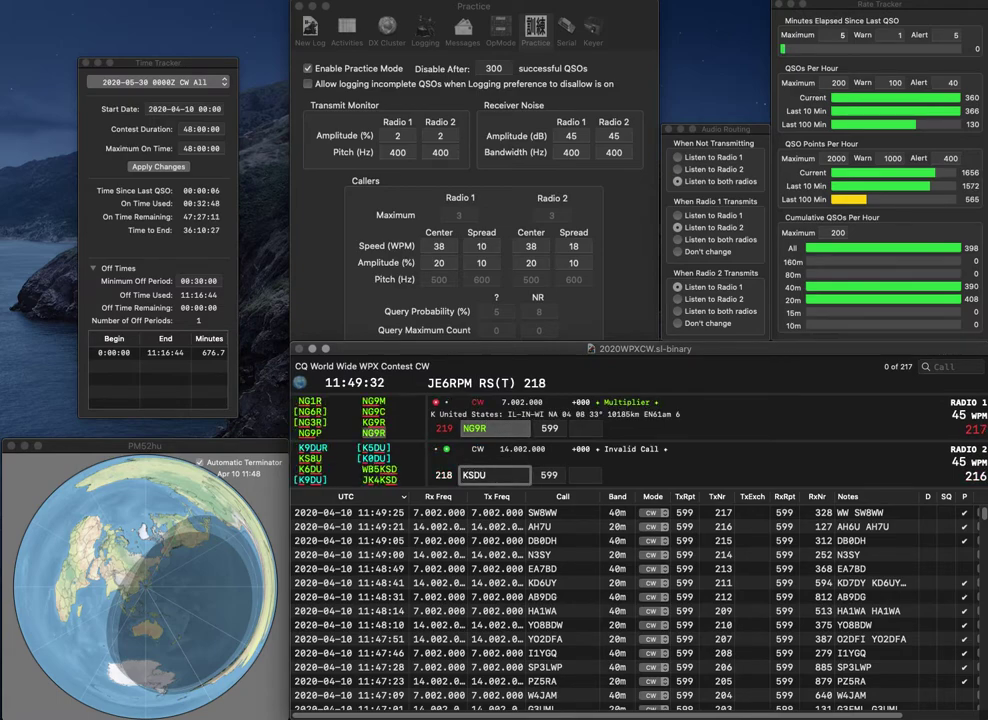
text(0M)
key(Return)
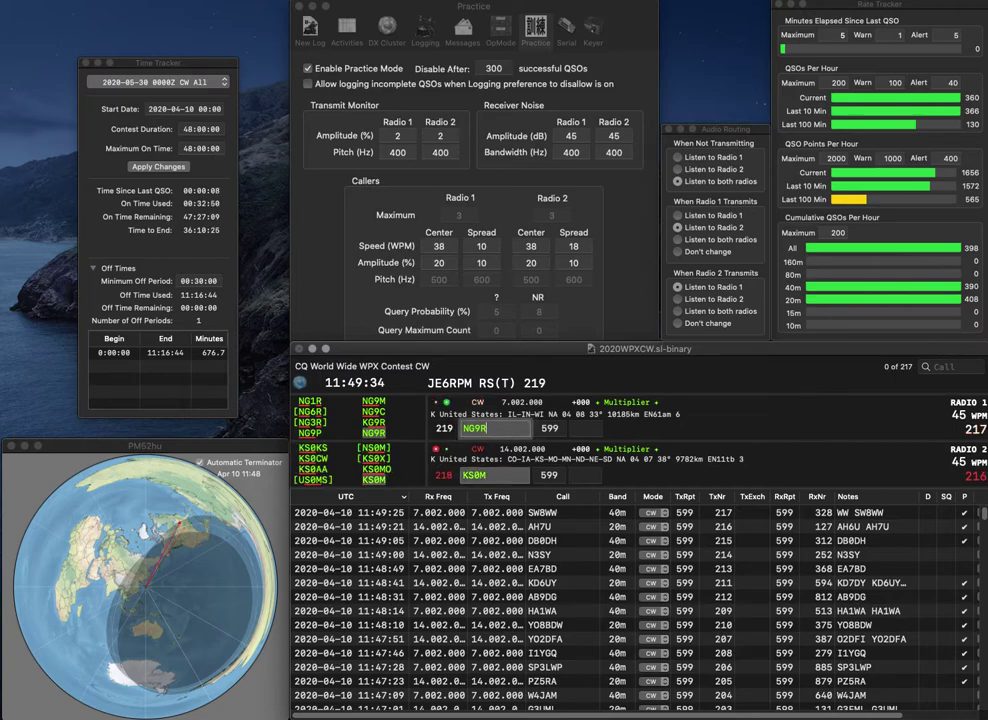
Log NG9R on Radio 1 with received number 442 and KS0M on Radio 2 with received number 357.
text(442)
key(Return)
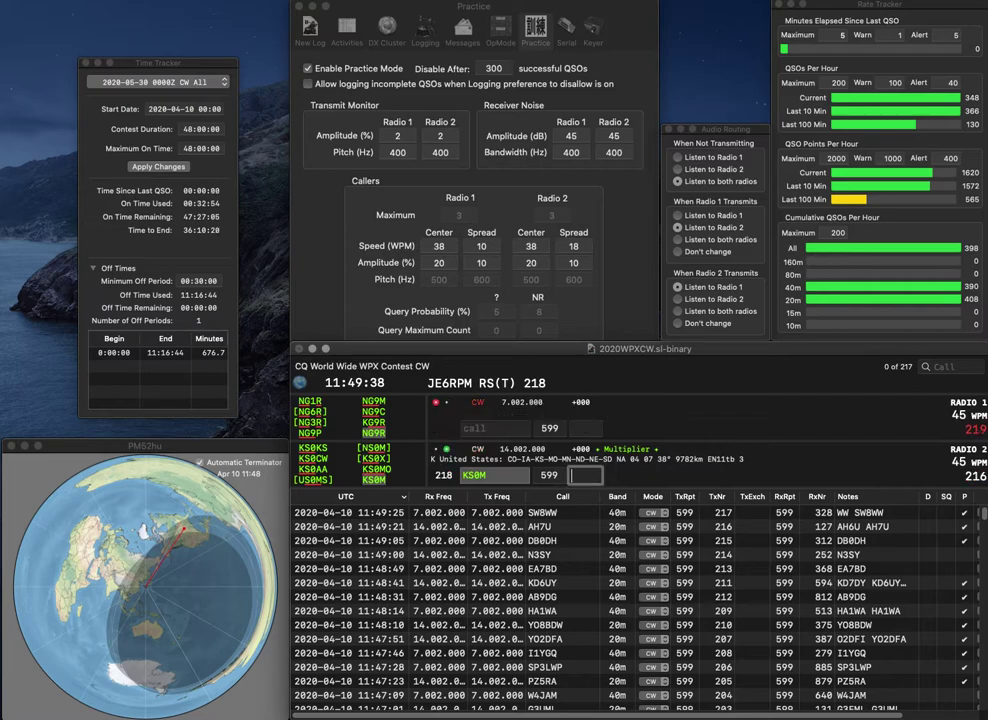
text(357)
key(Return)
text(VA)
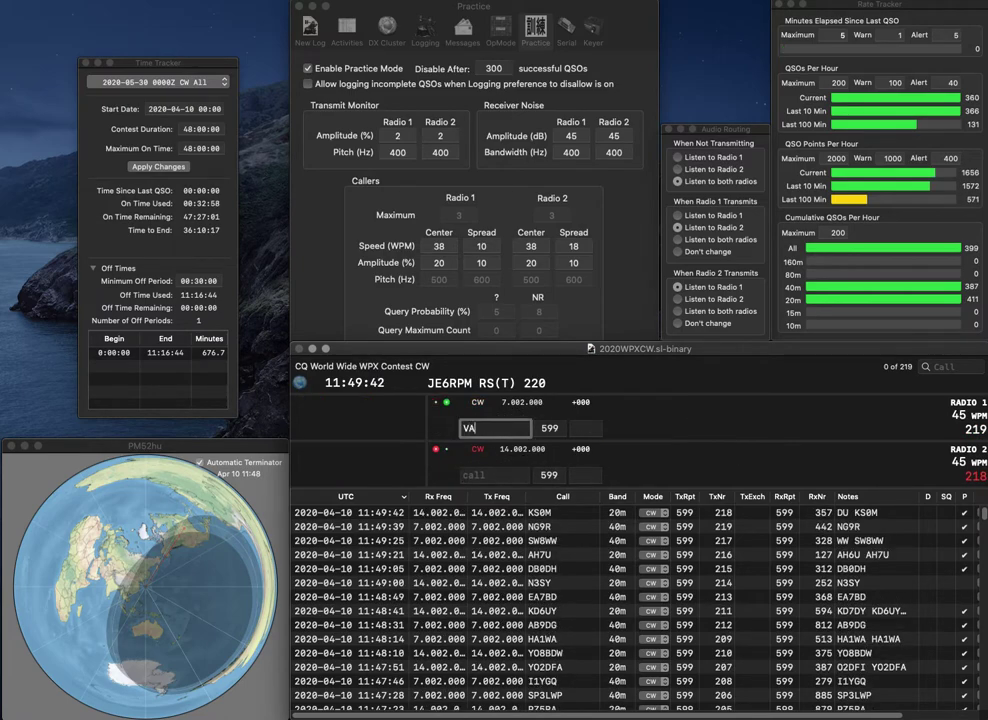
text(3QWW)
key(Return)
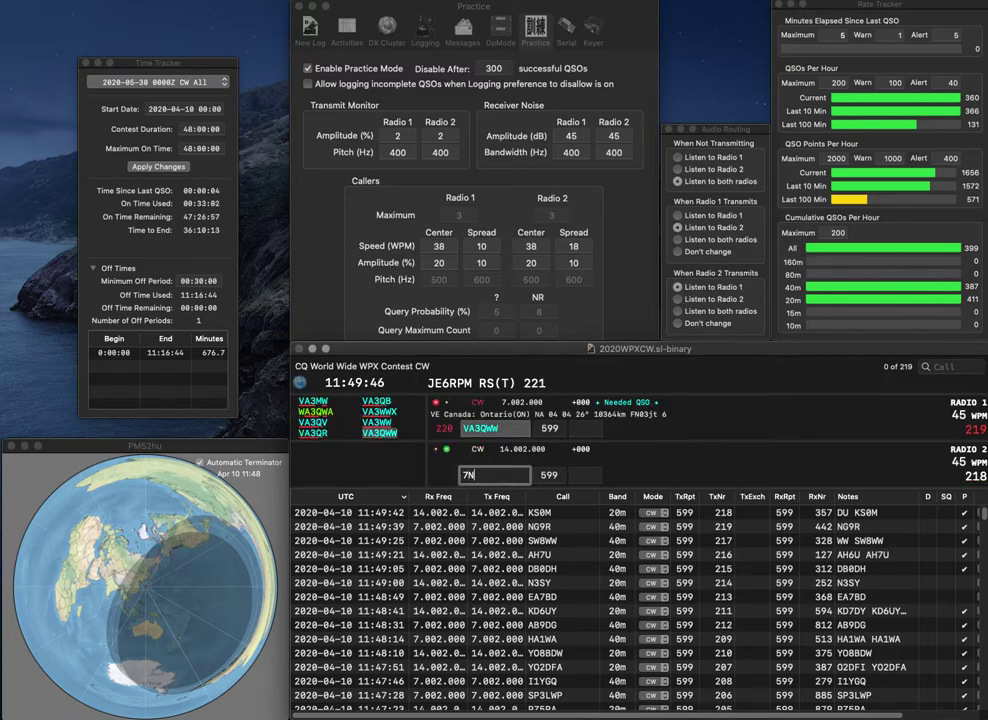
text(7NU)
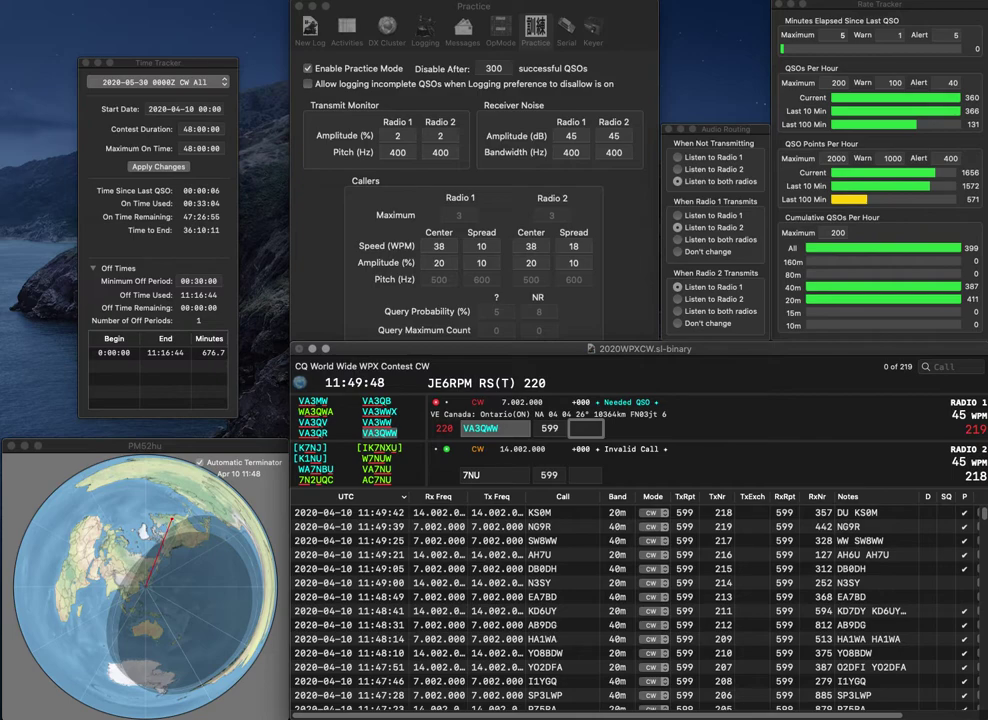
key(Return)
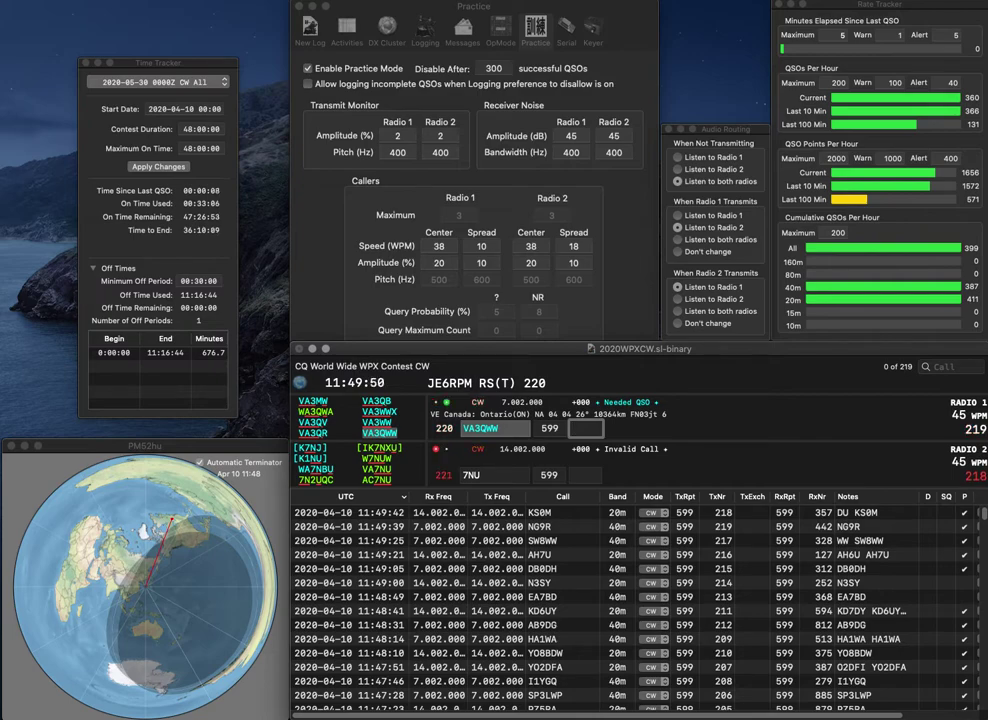
text(460)
key(Return)
text(VA)
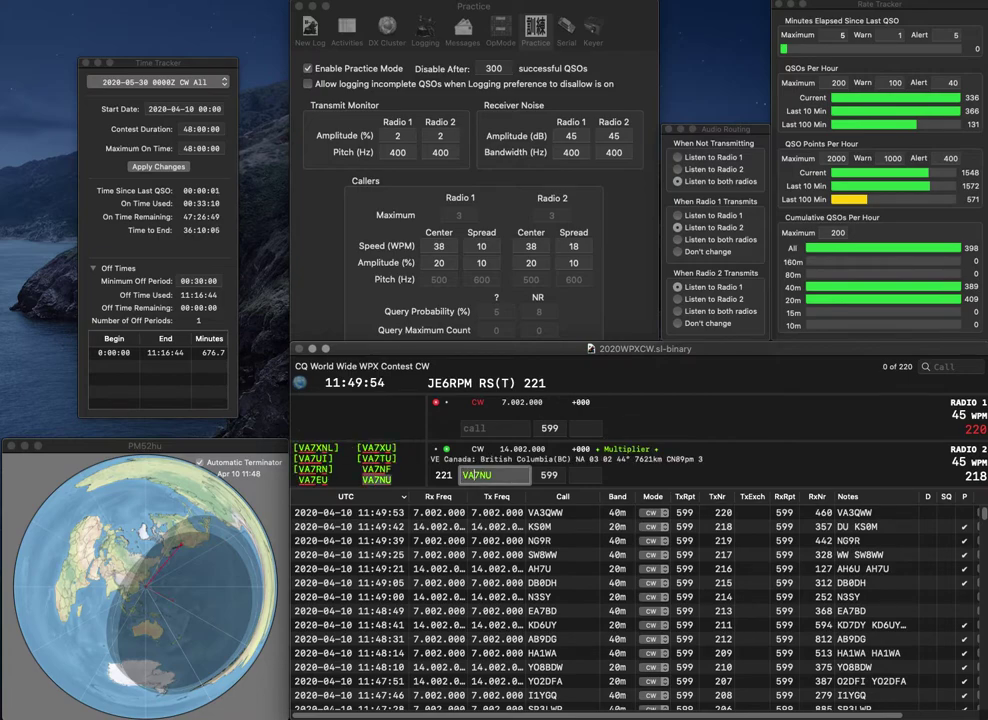
key(Return)
text(W7)
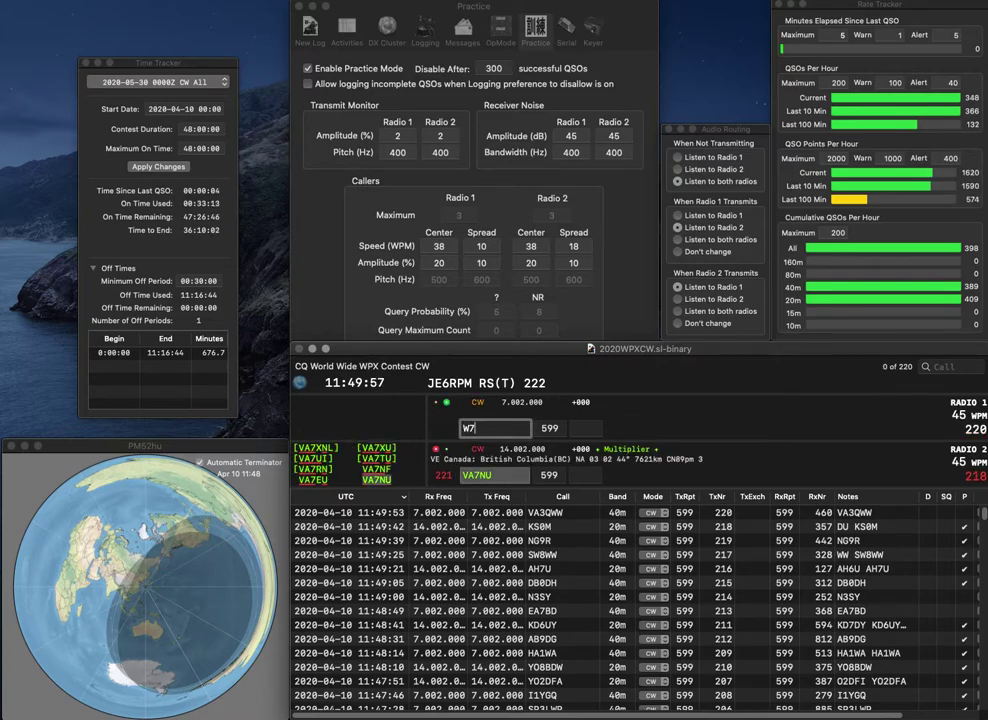
key(Return)
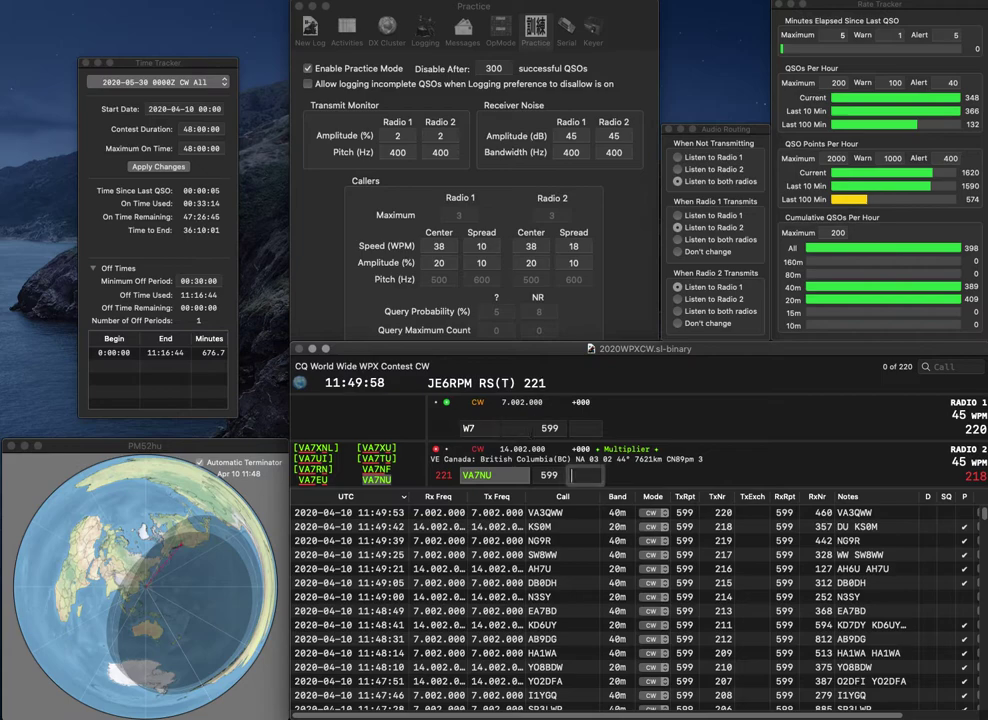
text(28)
text(9)
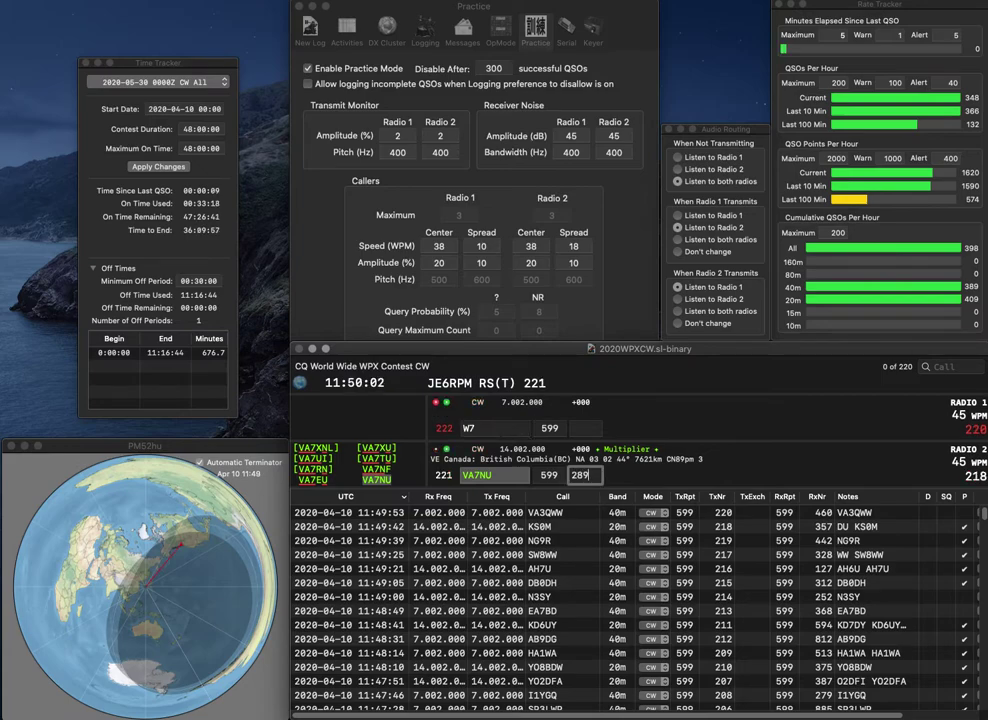
key(Return)
text(VJ)
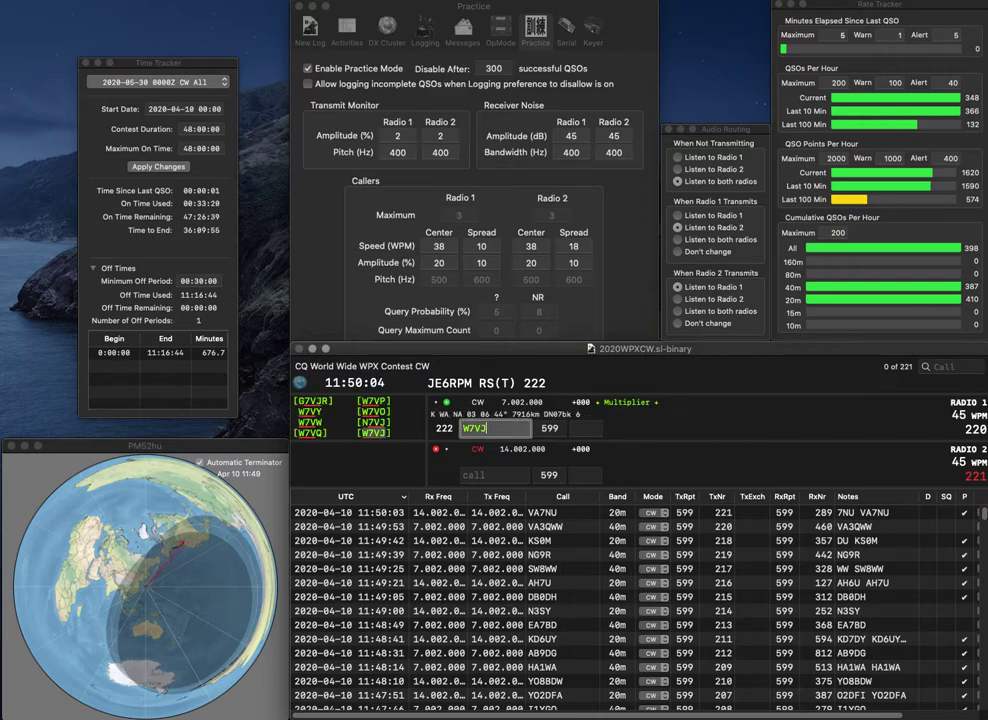
key(Return)
text(YB2VMC)
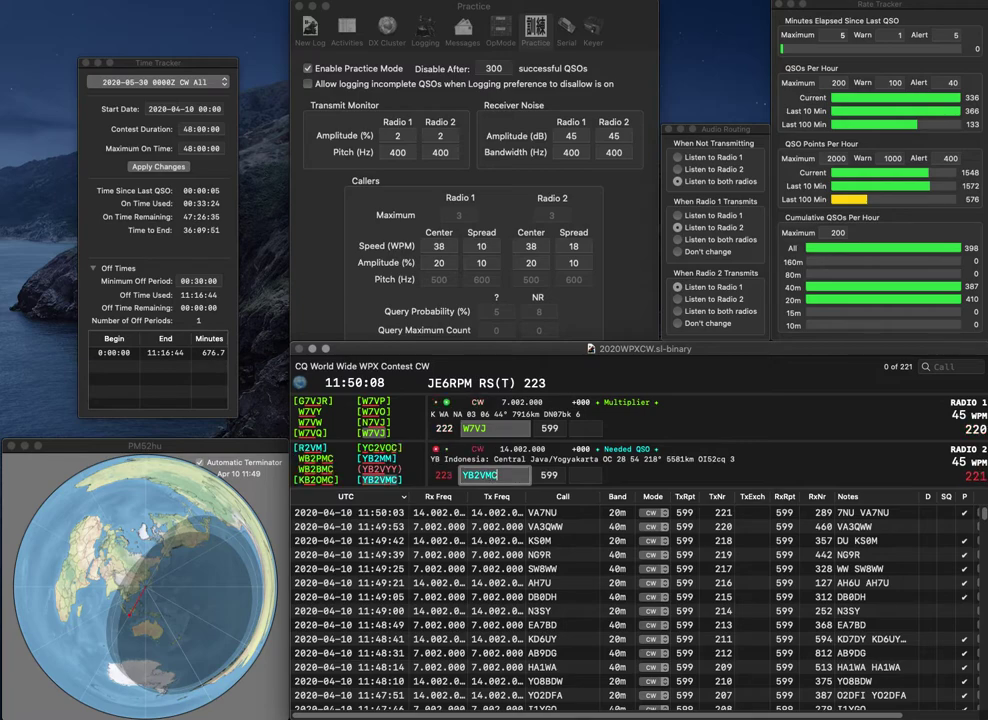
key(Return)
text(777)
key(Return)
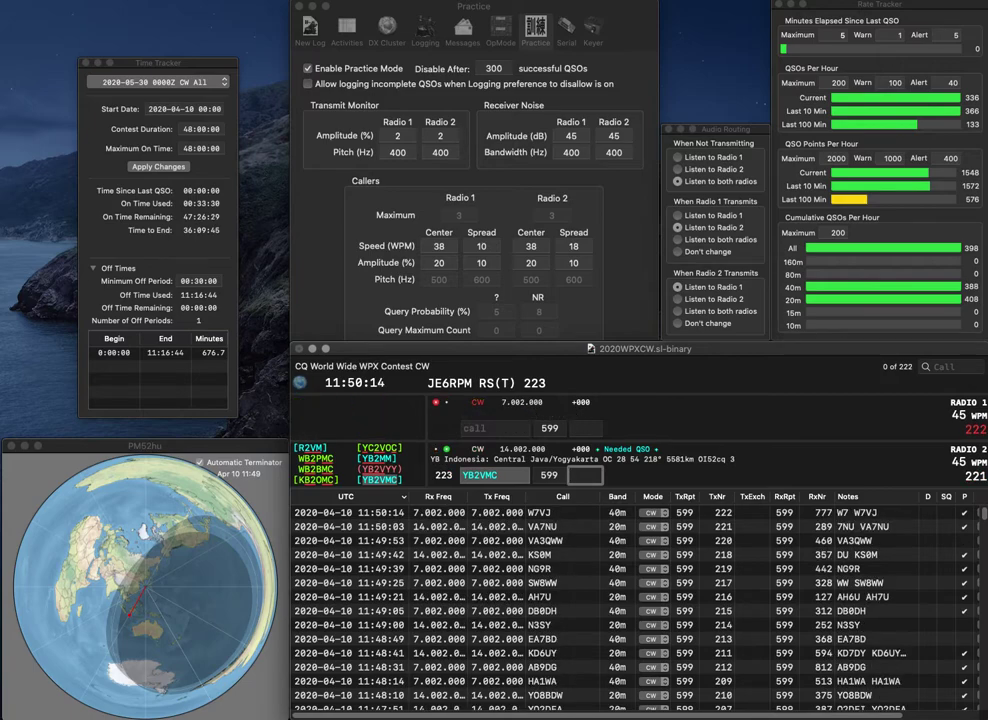
text(705)
key(Return)
Send the partial calls 4W on Radio 1 and IK0 on Radio 2.
text(4W)
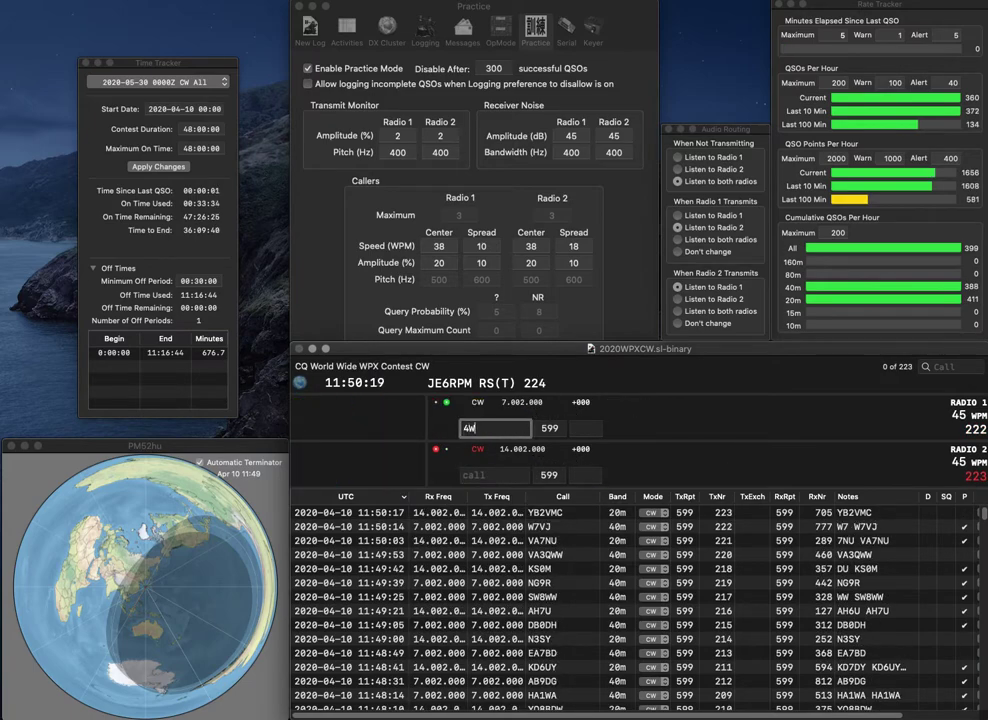
key(Return)
text(IK0)
key(Return)
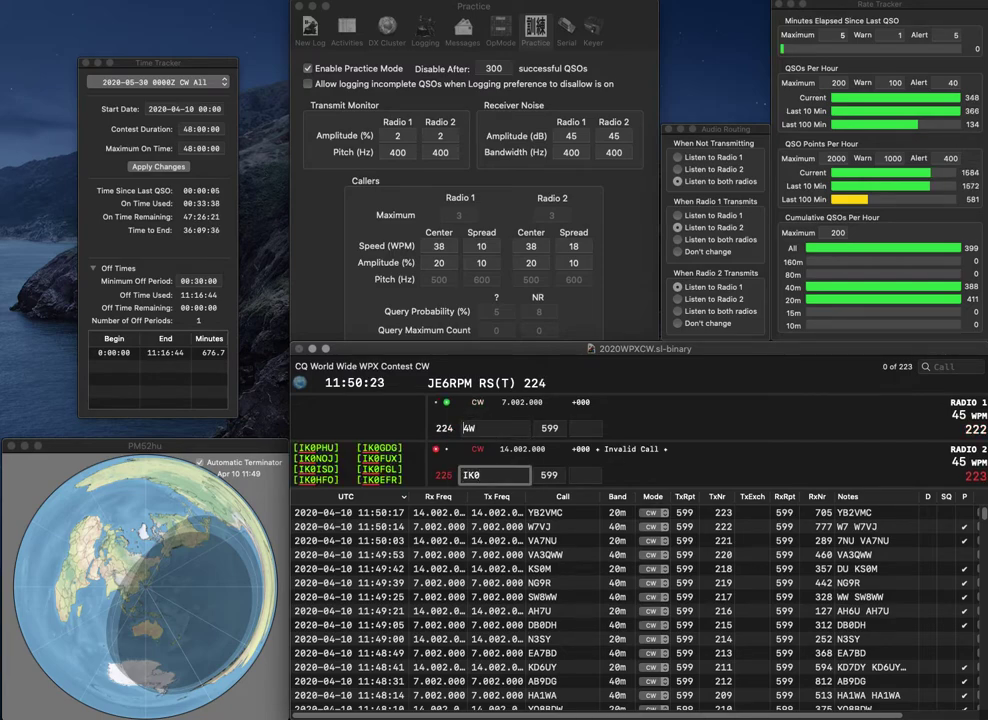
text(DL4W)
text(G)
key(Return)
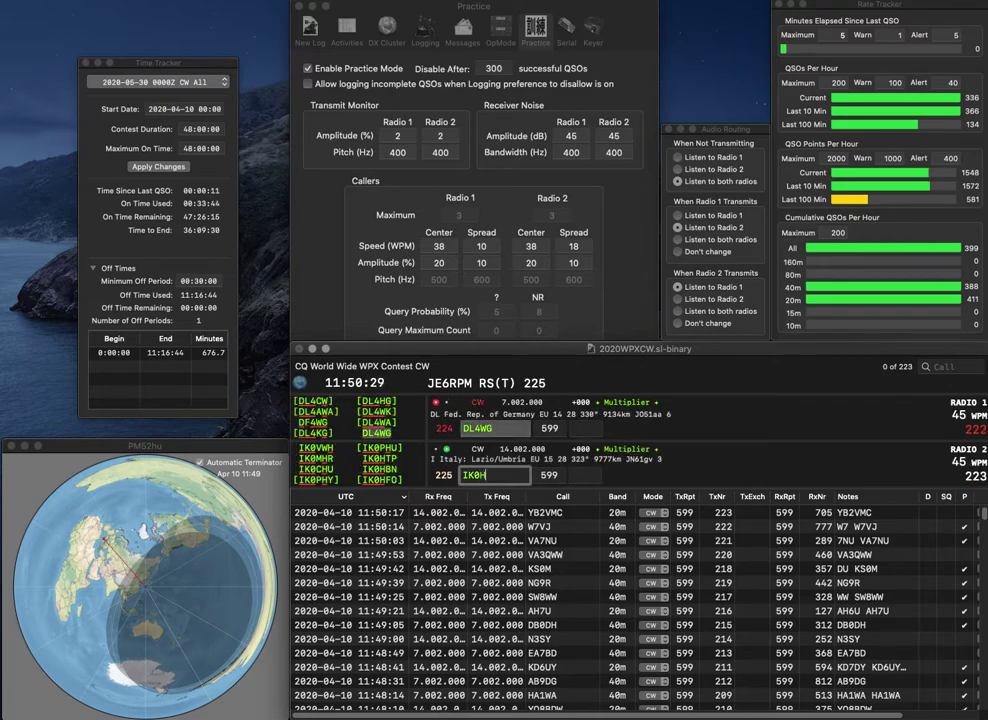
text(HBN)
key(Return)
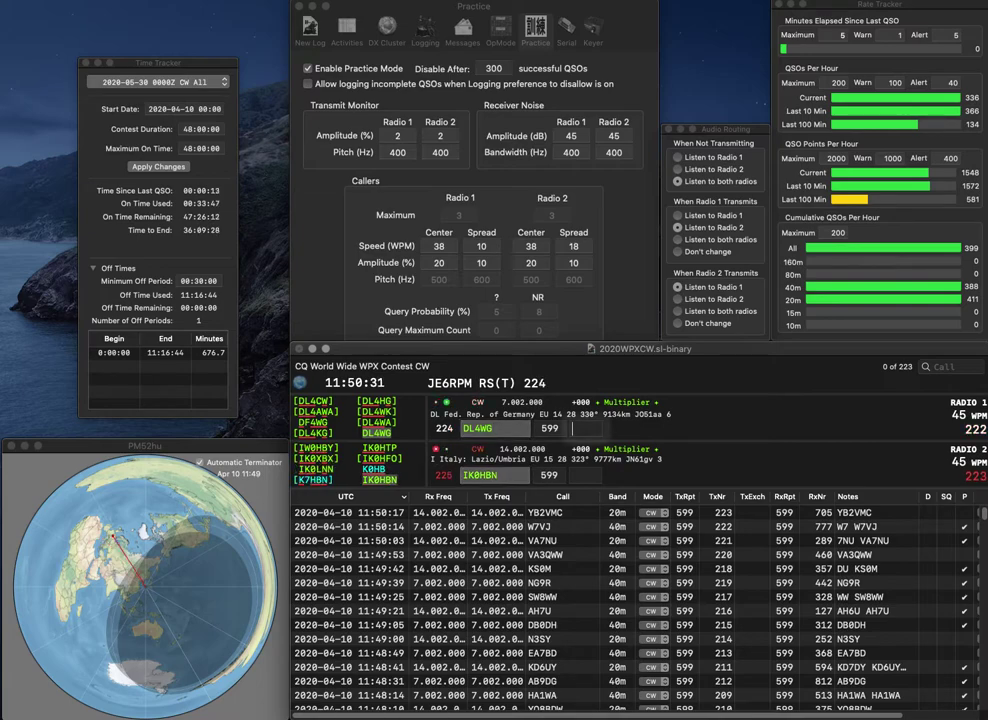
text(27)
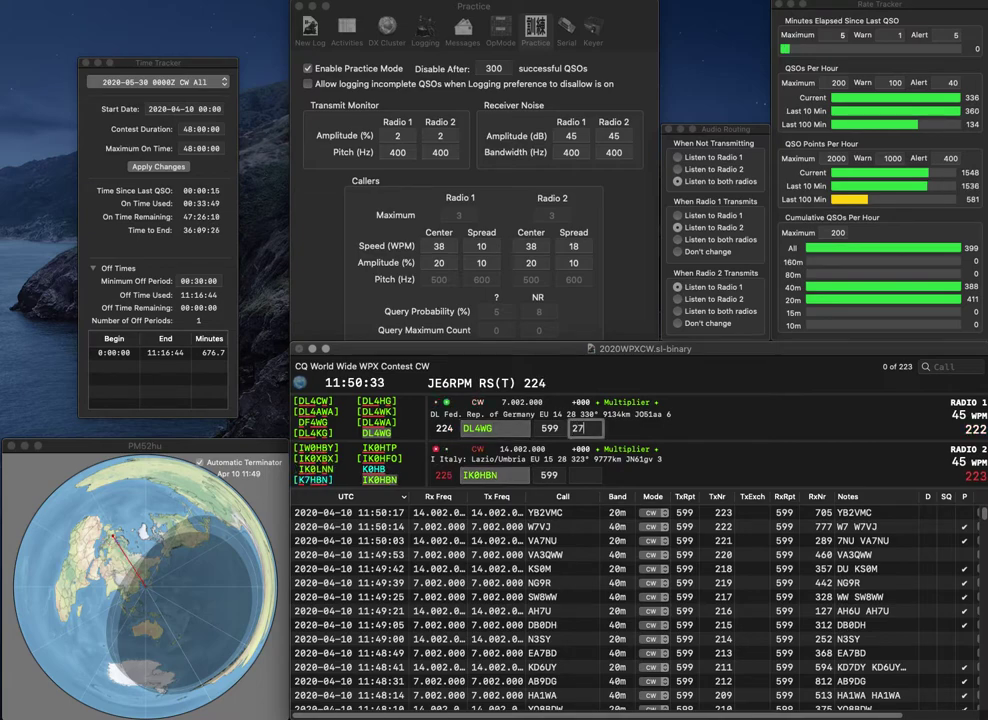
text(8)
key(Return)
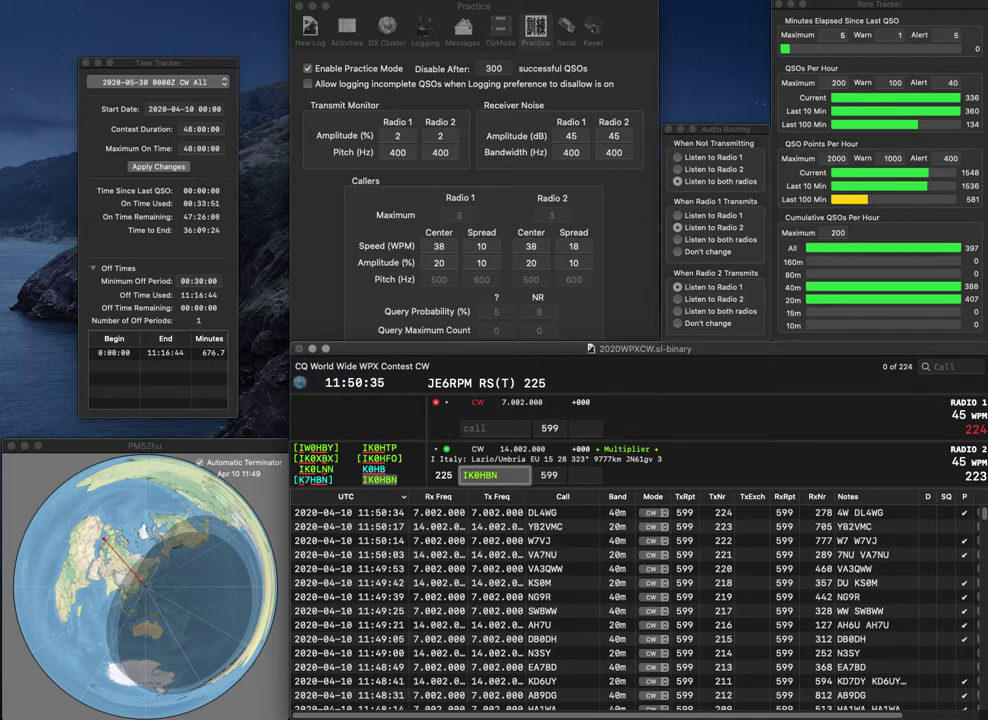
key(space)
text(861)
key(Return)
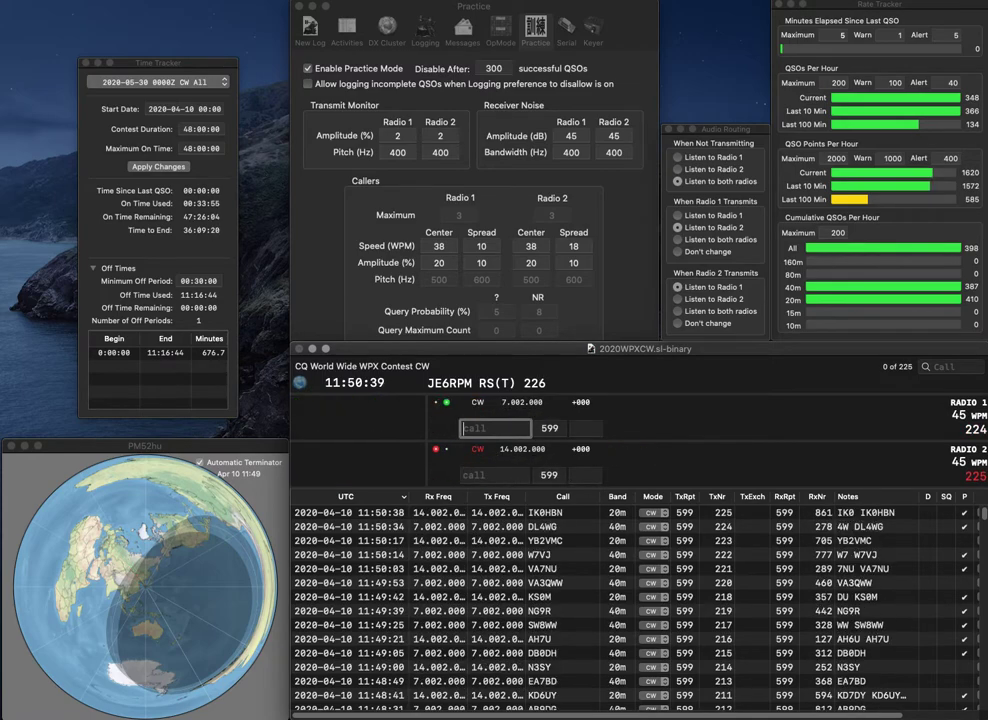
Enter and send WP2BH as the call on Radio 1.
text(P2BH)
key(Home)
text(K)
key(BackSpace)
text(W)
key(Return)
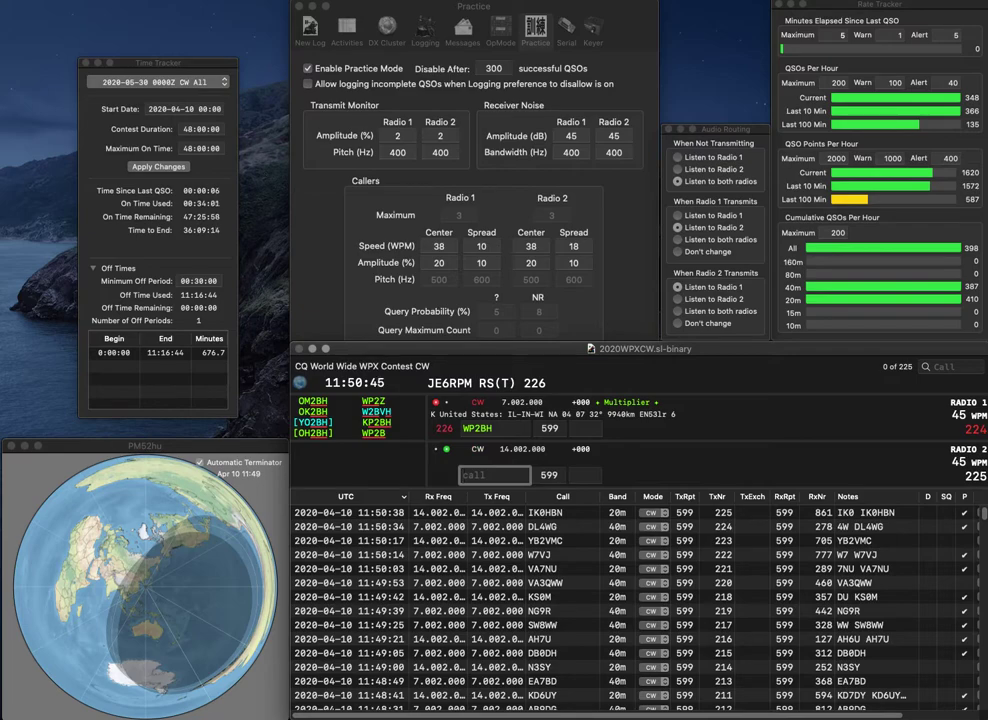
text(WB8)
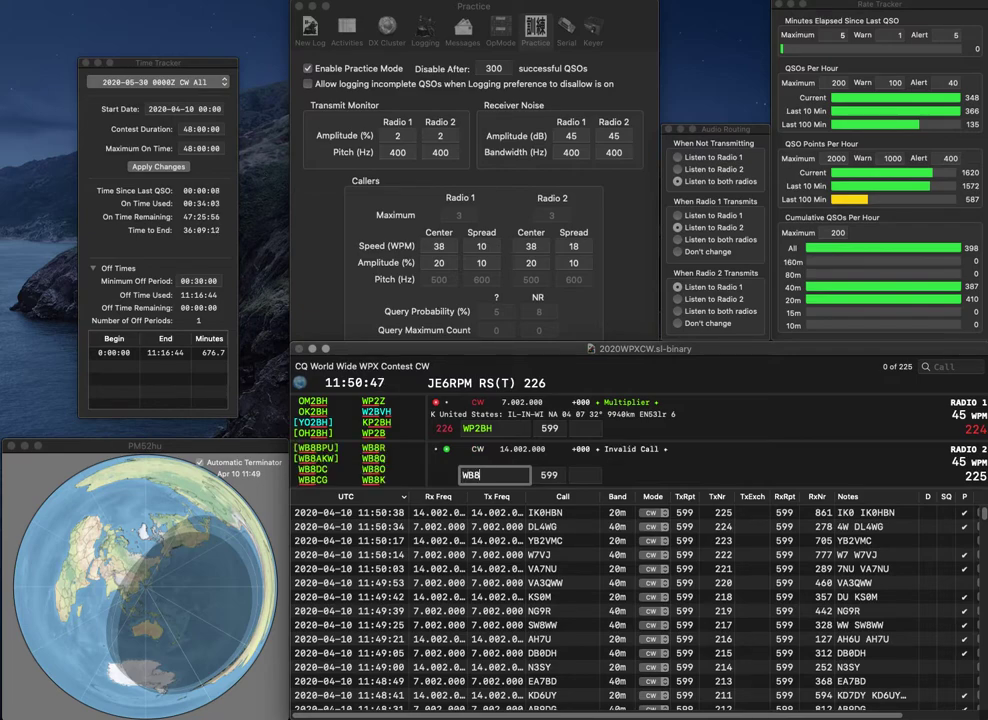
text(IZM)
key(Return)
key(BackSpace)
text(K)
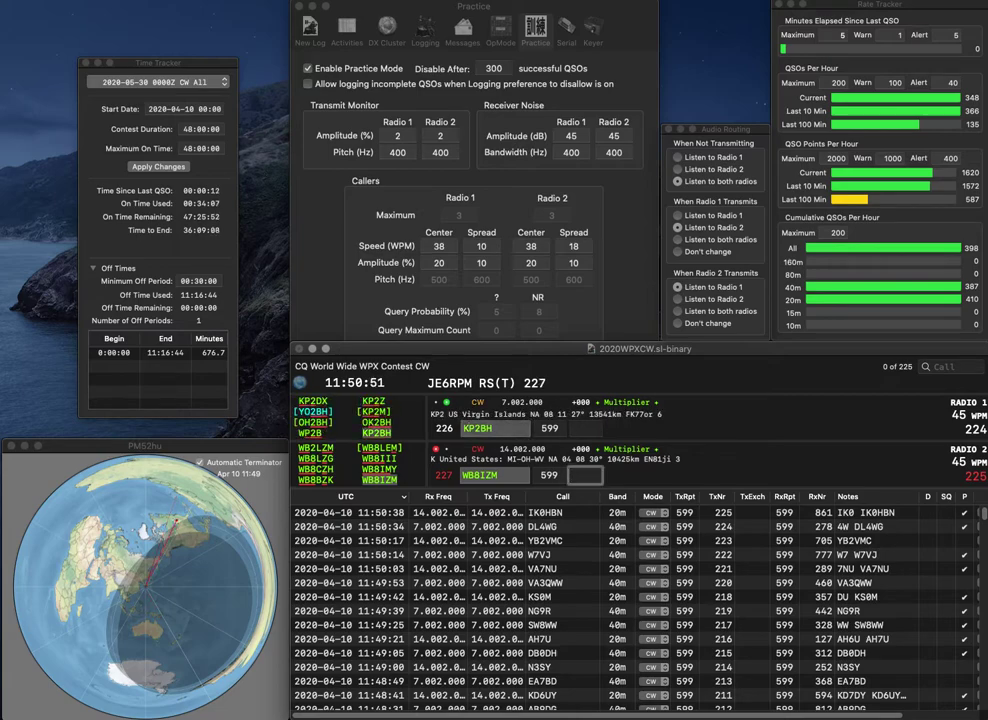
key(Return)
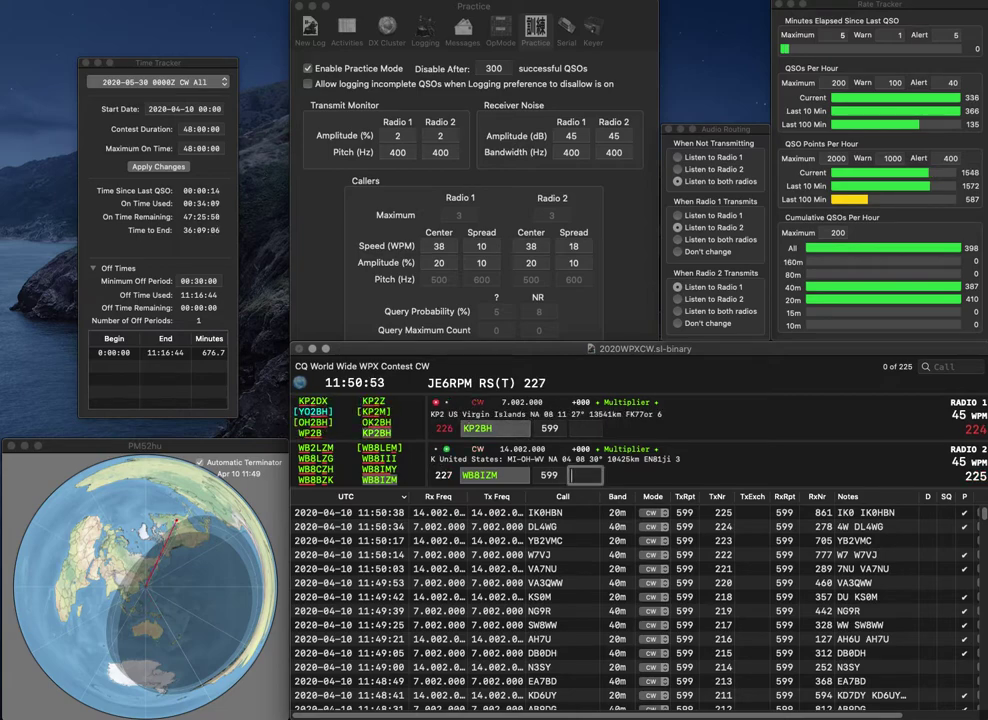
text(498)
key(Return)
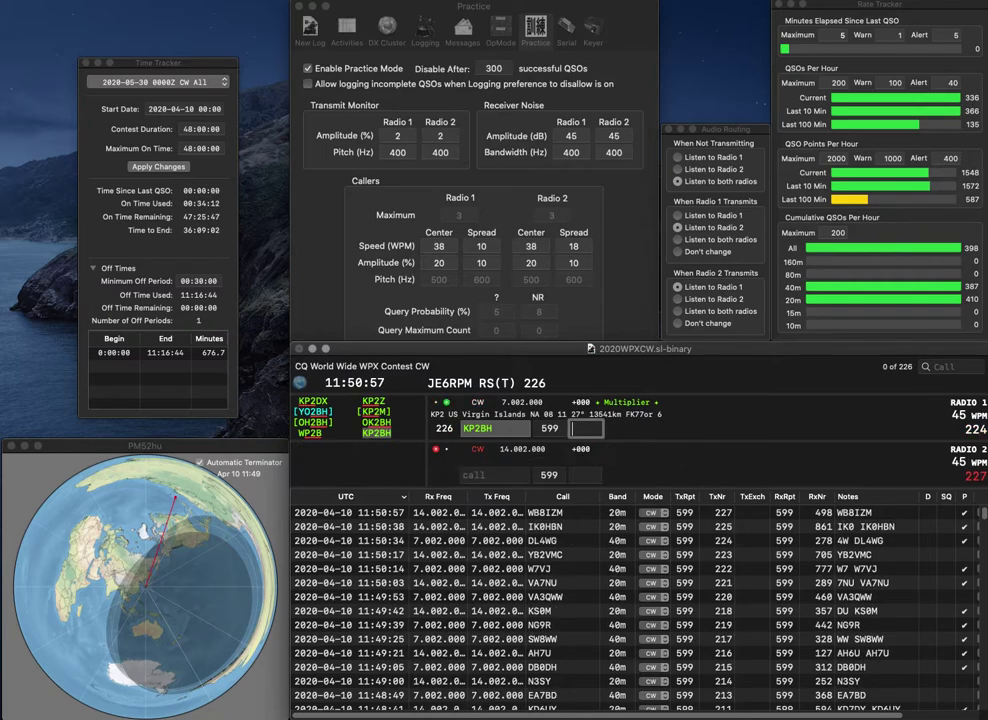
text(898)
key(Return)
Enter the partial calls VQH on Radio 2 and K on Radio 1.
text(VQH)
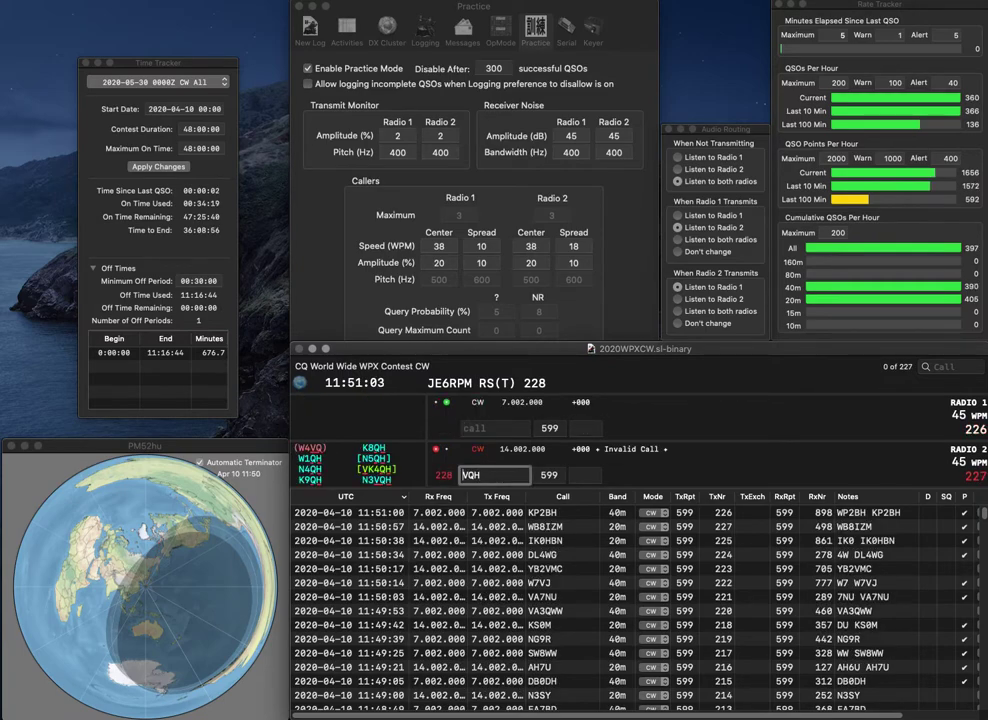
key(Up)
text(K)
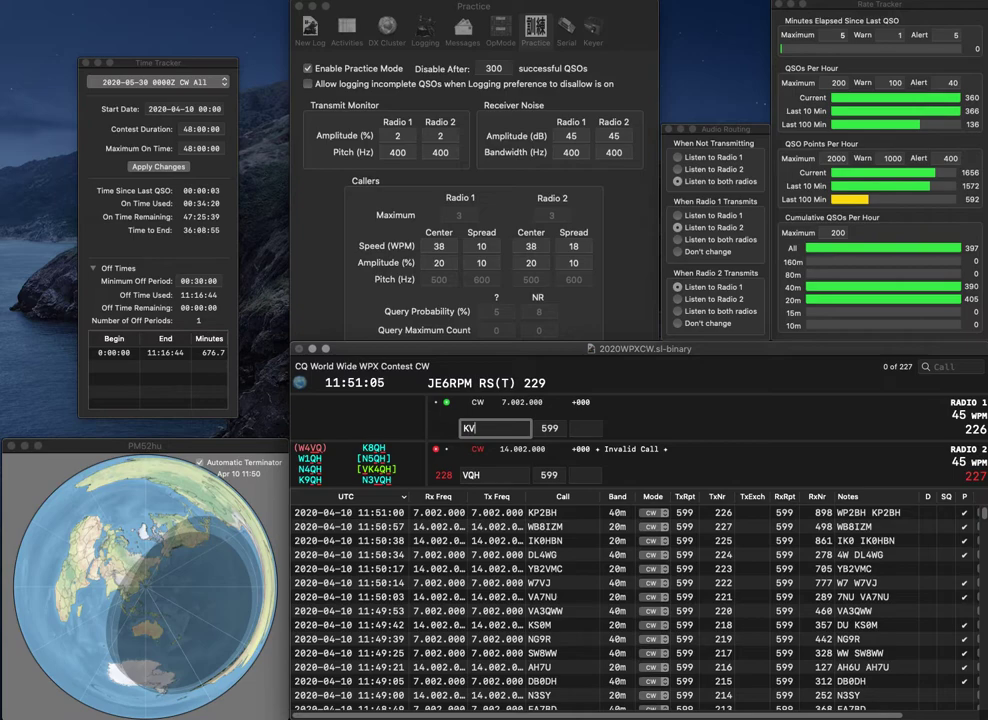
click(465, 475)
text(N3)
key(Up)
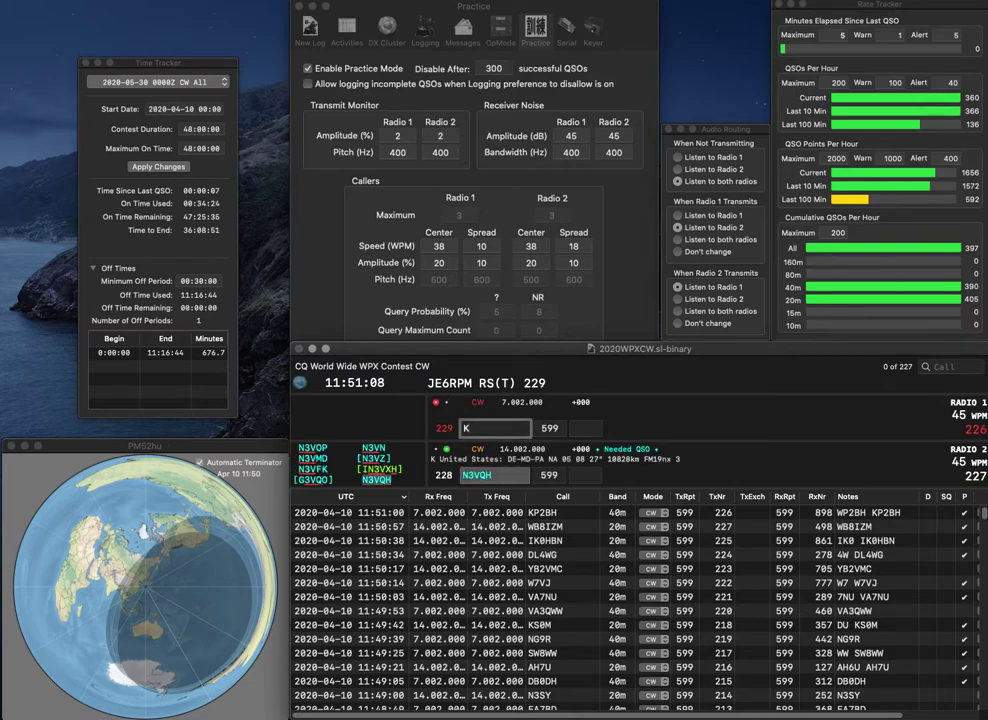
text(4)
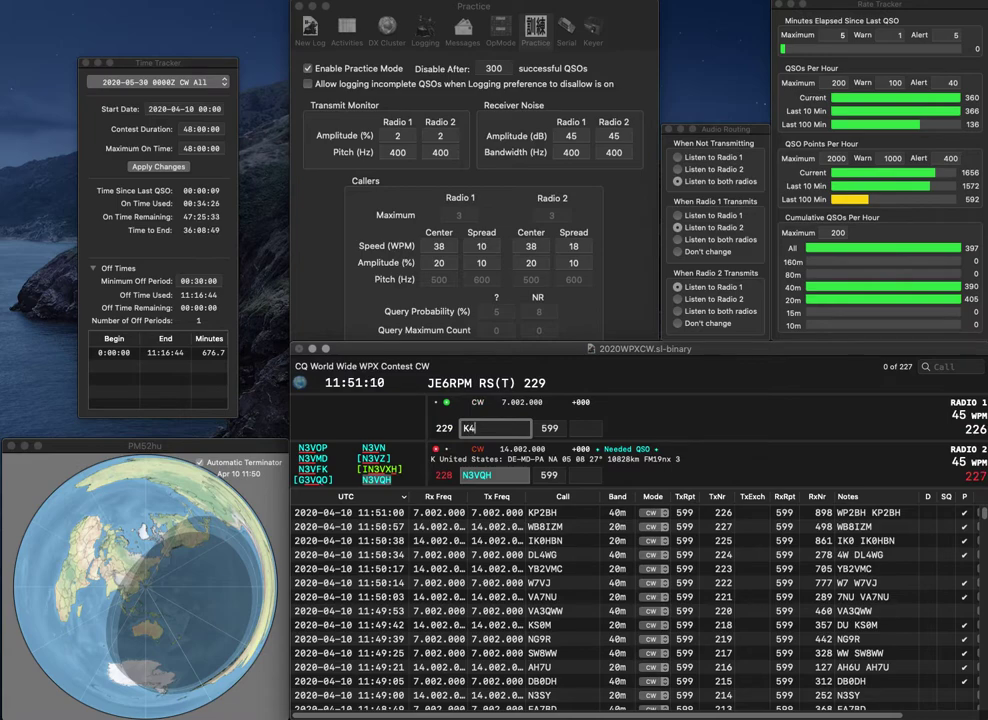
text(MTS)
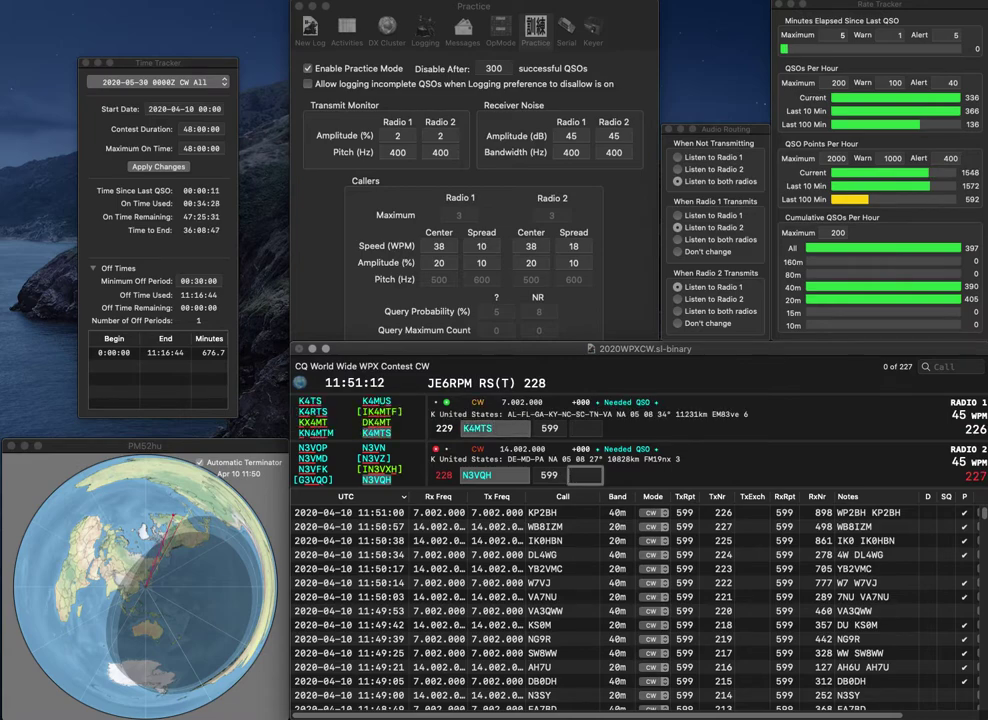
key(Return)
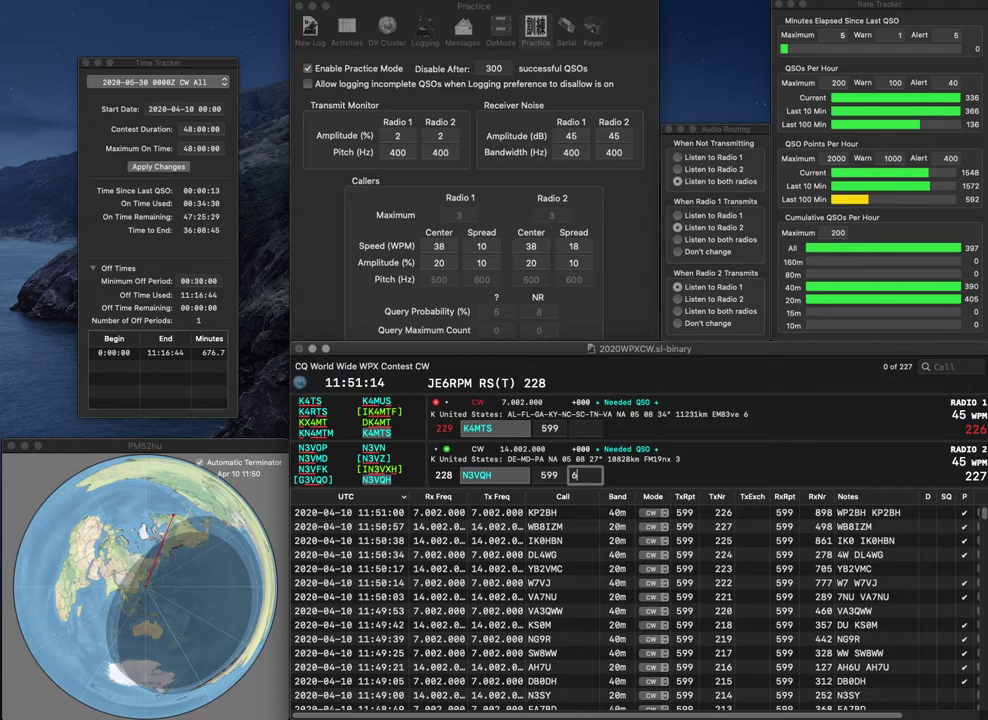
Log N3VQH on Radio 2 with received number 627 and K4MTS on Radio 1 with received number 515.
text(627)
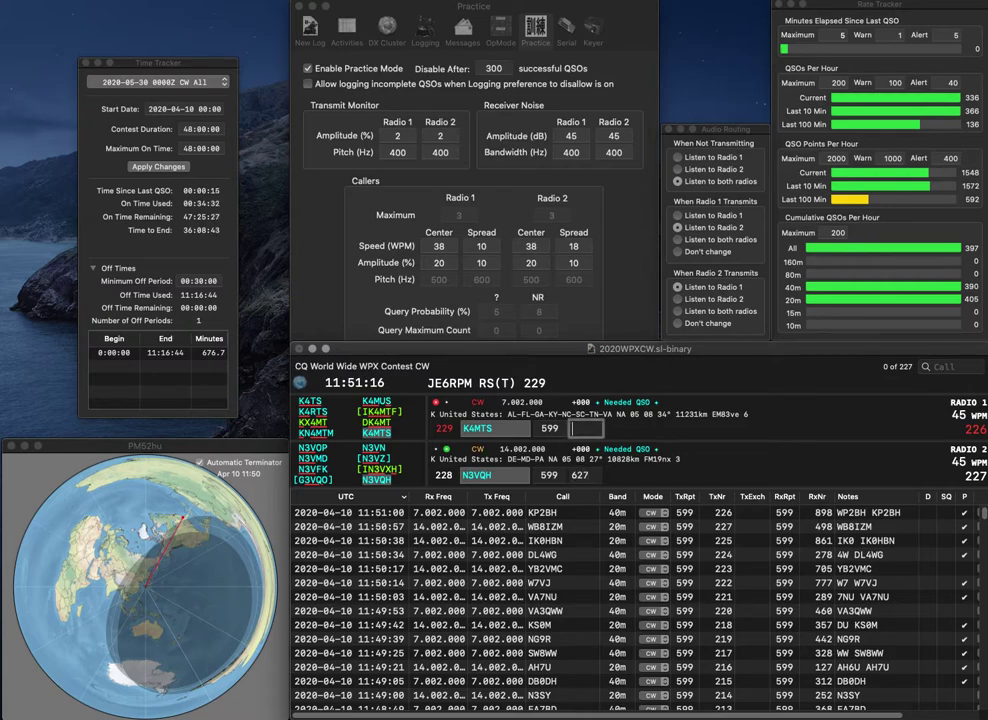
key(Return)
text(515)
key(Return)
Enter AC2AA as the call on Radio 2 and send the partial call 3MZ on Radio 1.
text(ACAA)
click(474, 475)
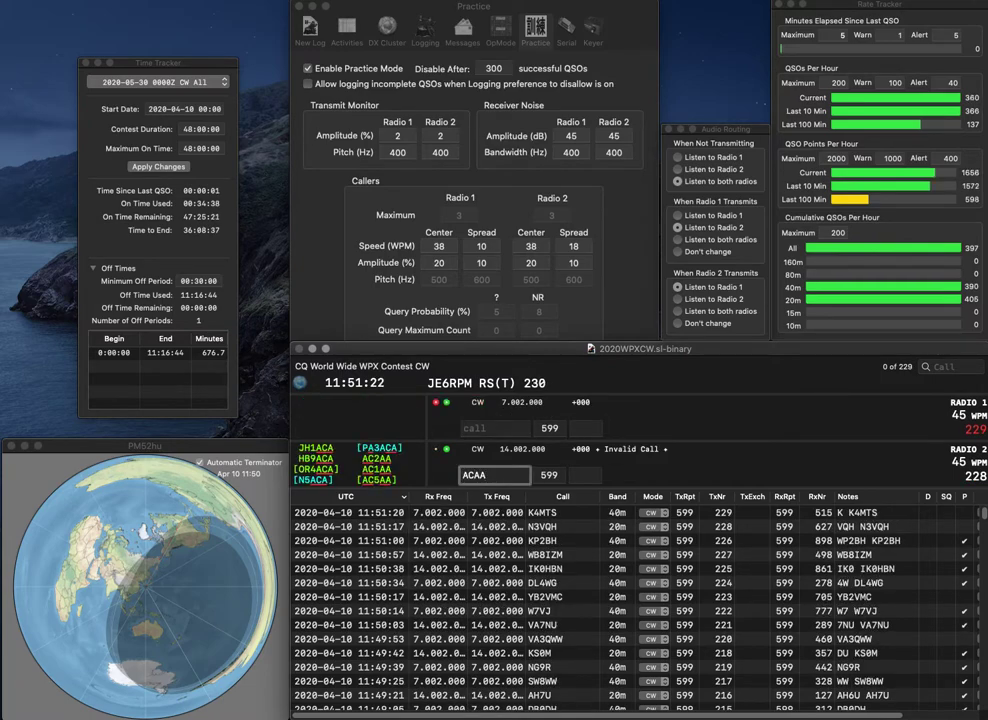
text(2)
click(463, 428)
text(3MZ)
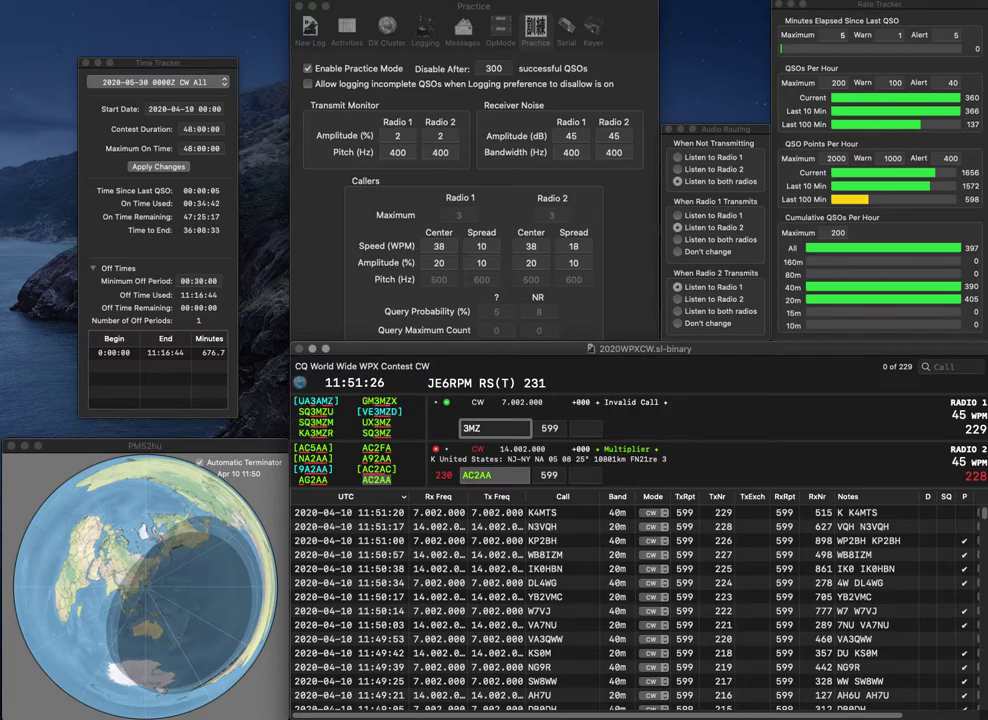
key(Return)
key(Down)
key(space)
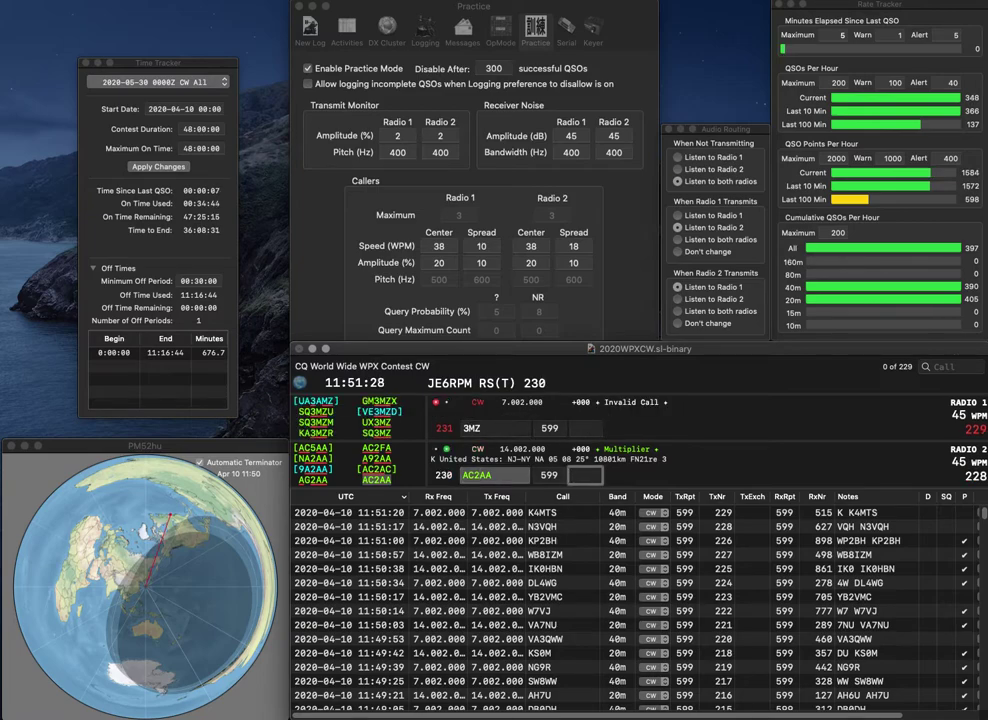
text(768)
key(Return)
key(space)
text(UX)
key(Return)
key(Down)
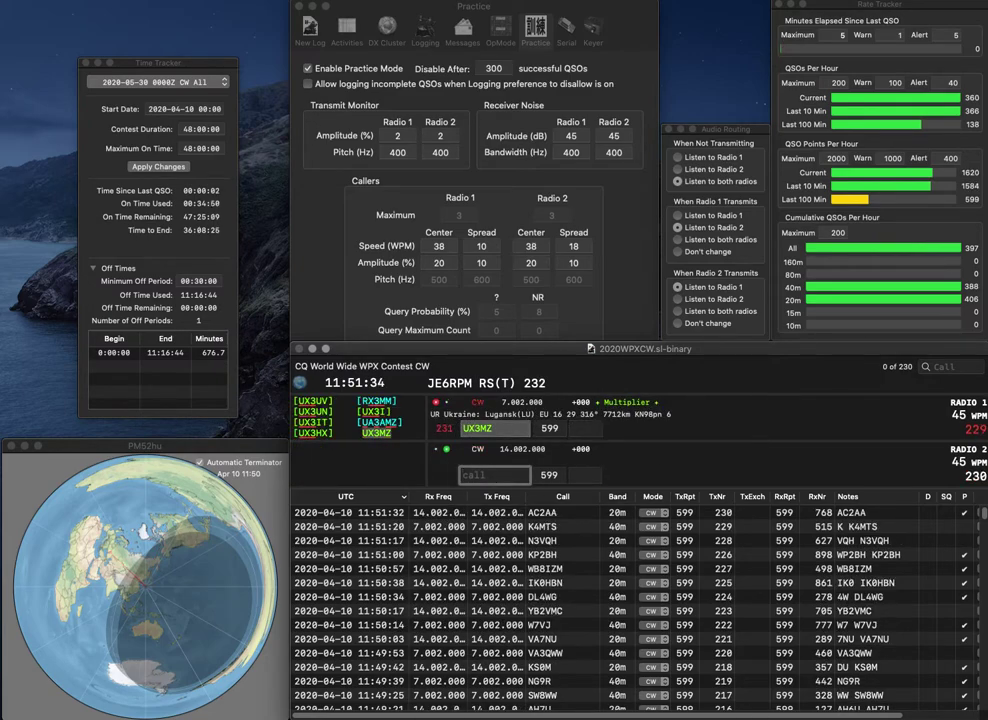
text(kg4g)
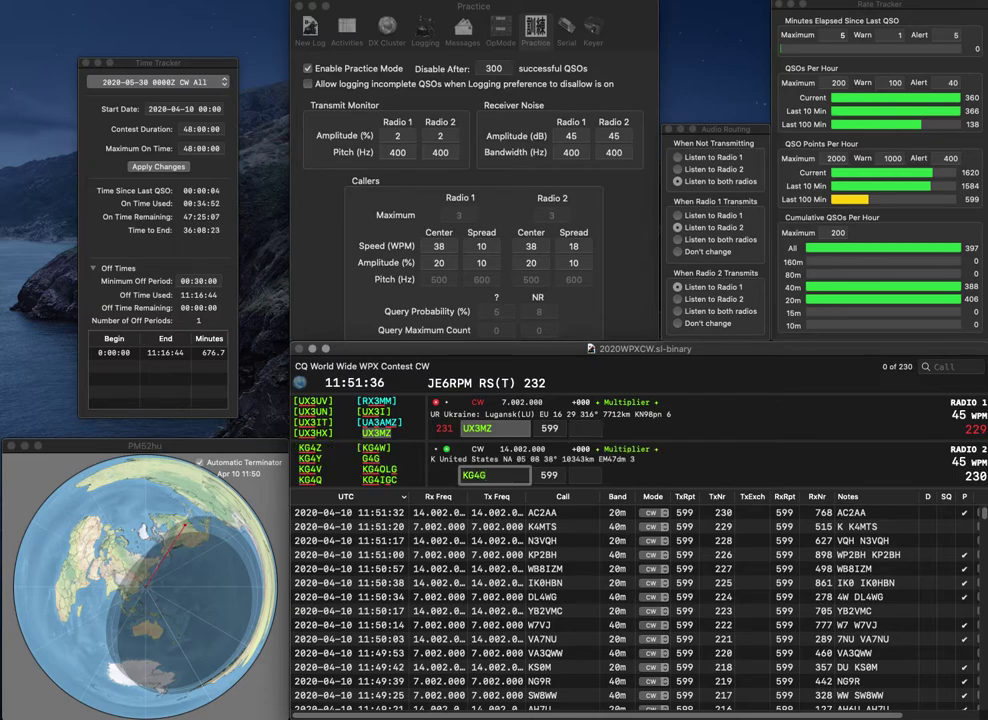
text(xn)
key(Return)
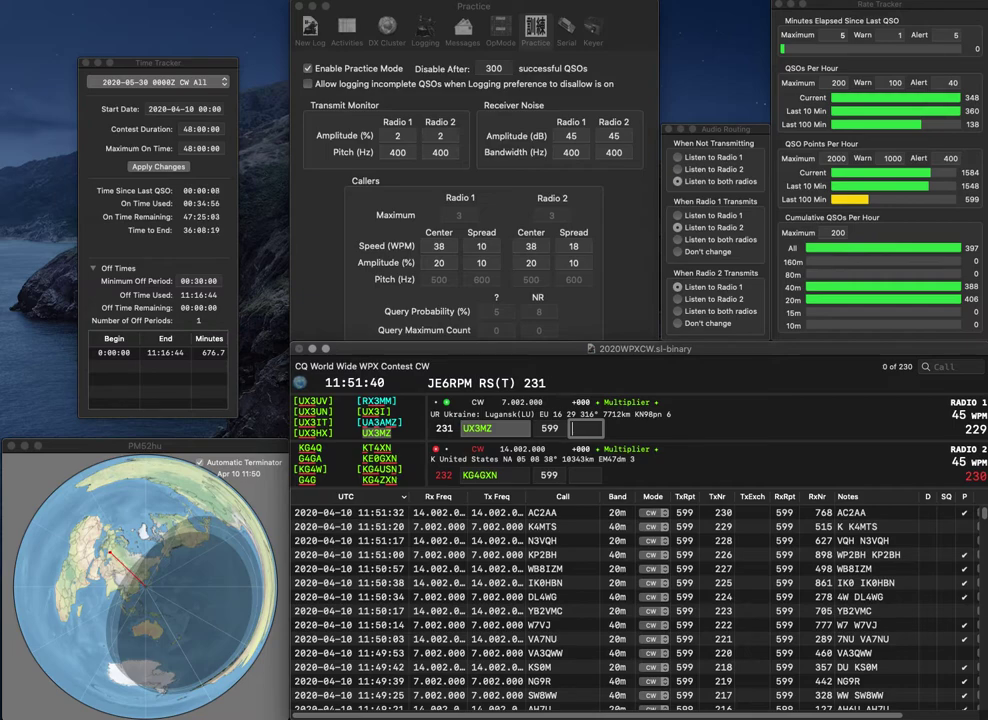
text(290)
key(Return)
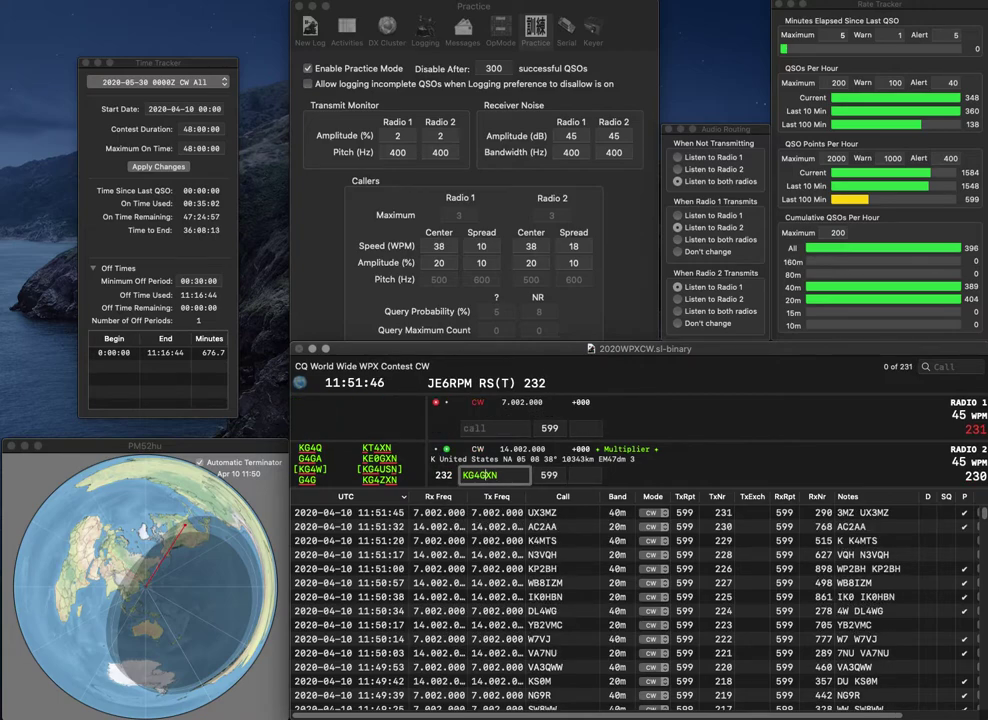
Correct the call on Radio 2 to KG4ZXN and send it.
key(BackSpace)
text(Z)
key(Return)
Enter the partial call 4FQ on Radio 1 and send it.
text(4FQ)
key(Home)
text(EA)
key(BackSpace)
key(BackSpace)
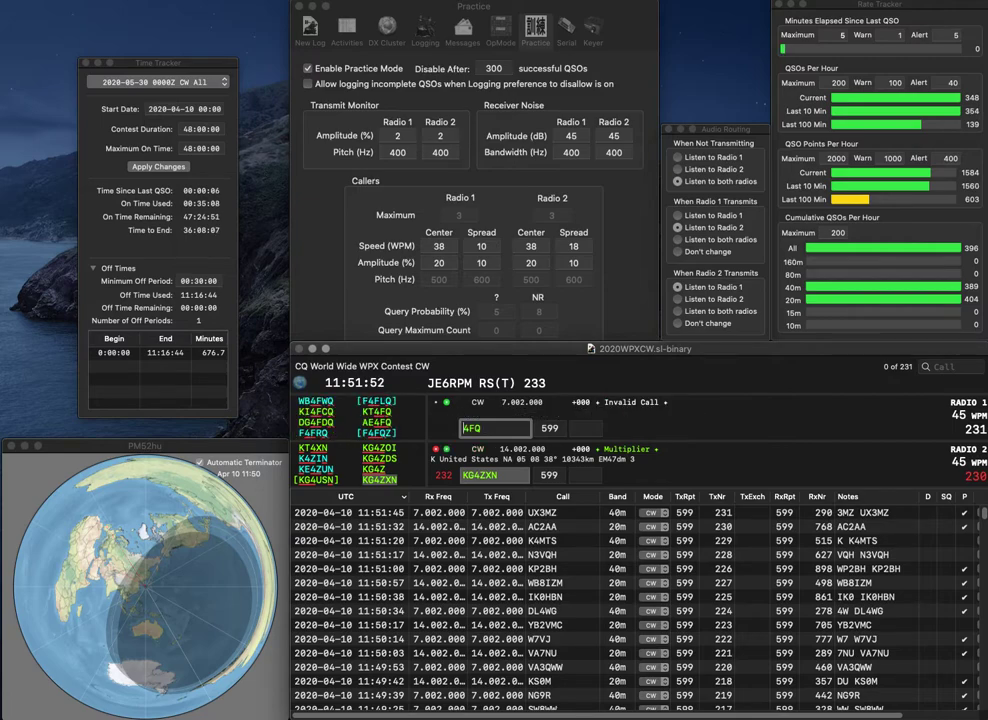
key(Return)
Log KG4ZXN on Radio 2 with received number 931 and complete the partial call on Radio 1 as AE4FQ.
key(Tab)
text(93)
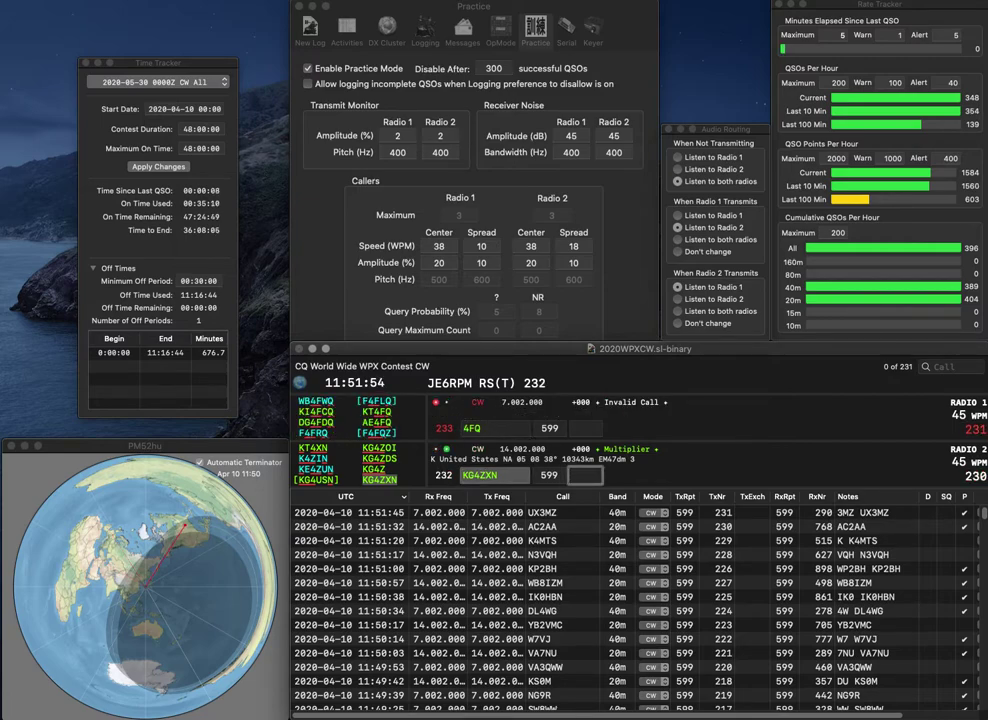
text(1)
key(Return)
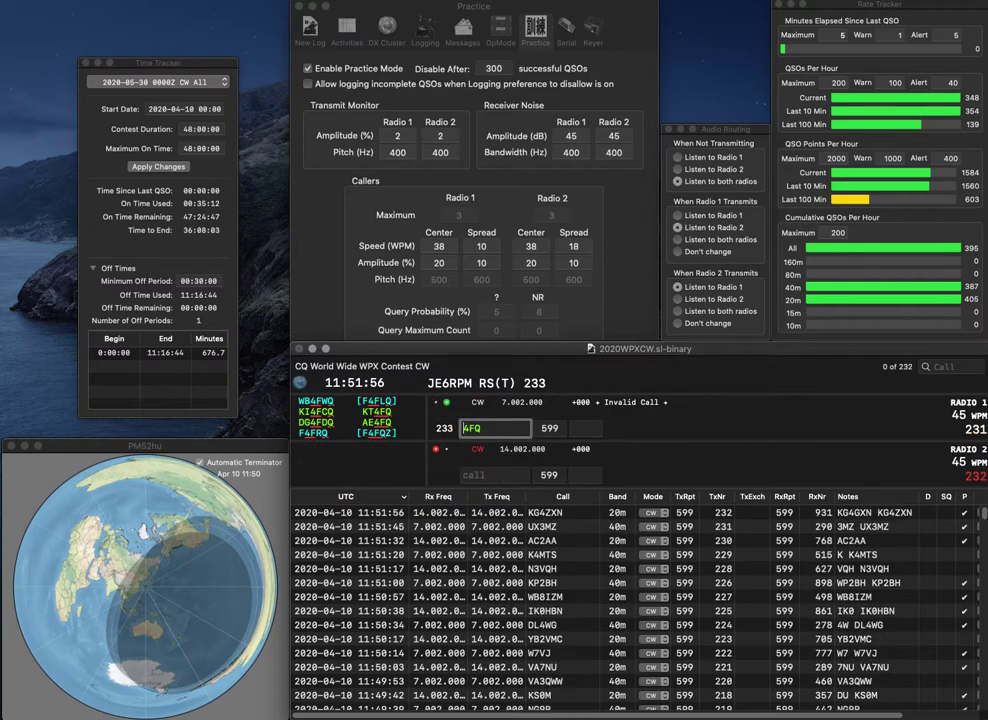
text(AE)
key(Return)
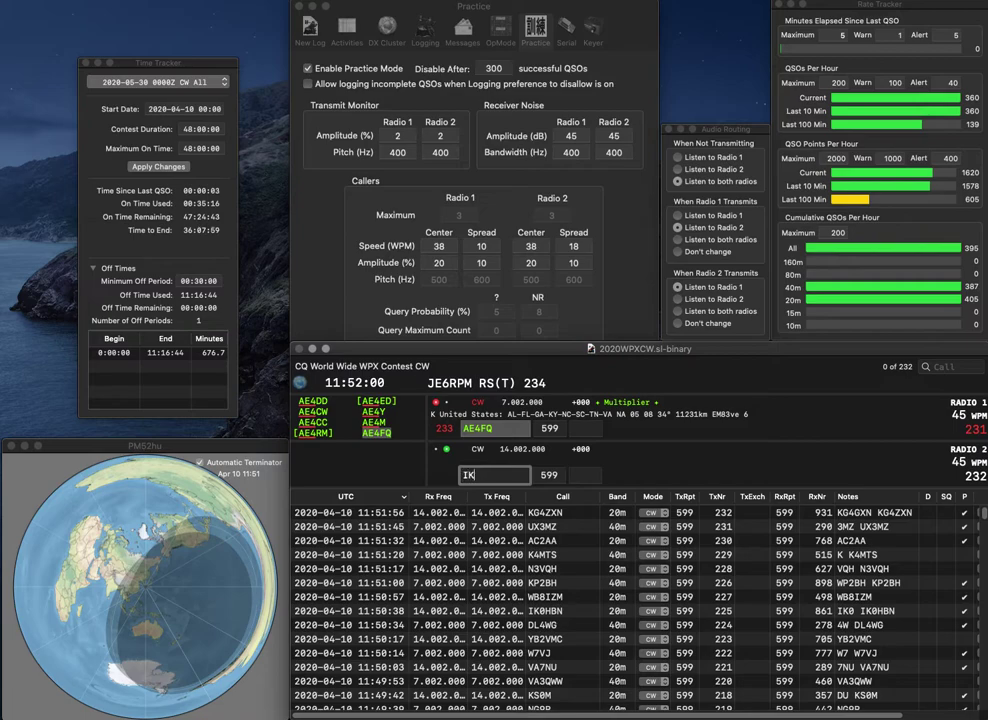
text(IK8QQO)
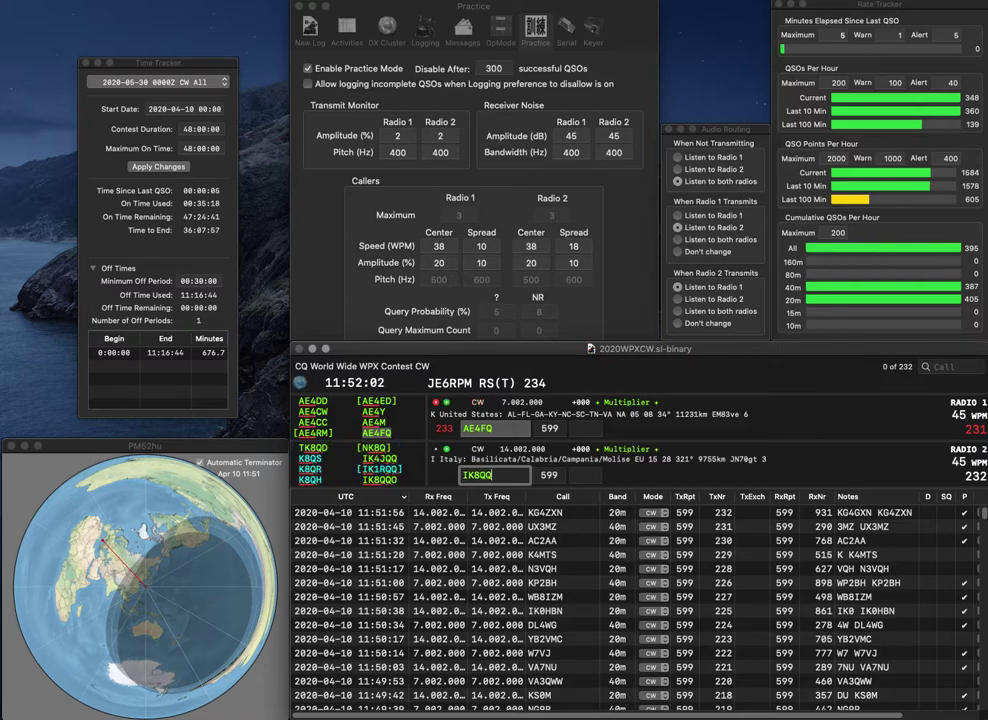
key(Return)
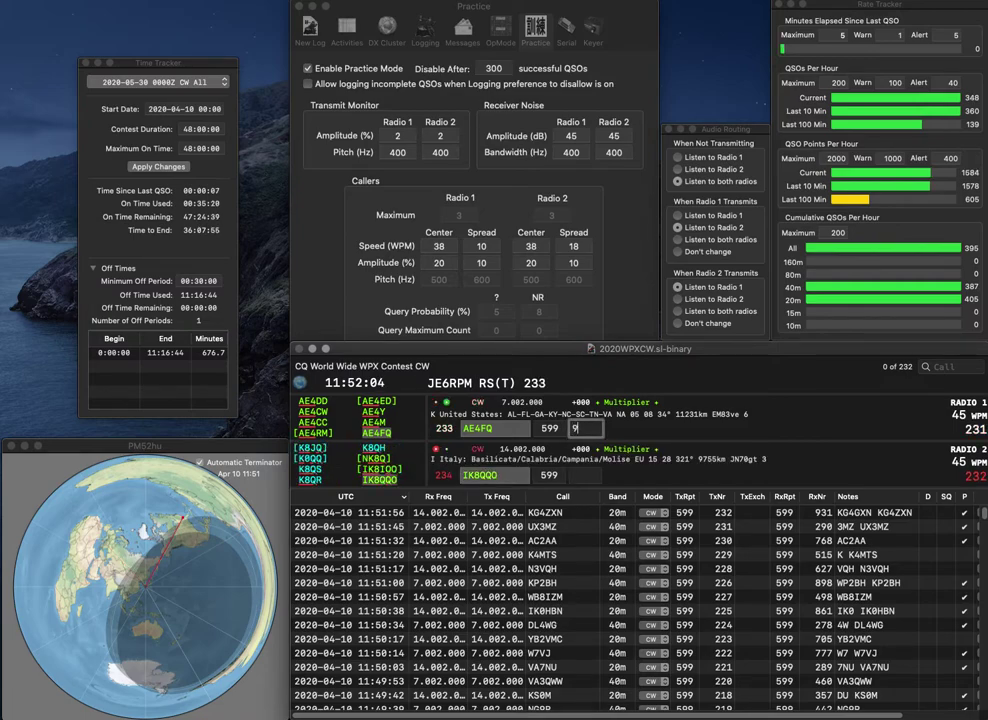
key(Return)
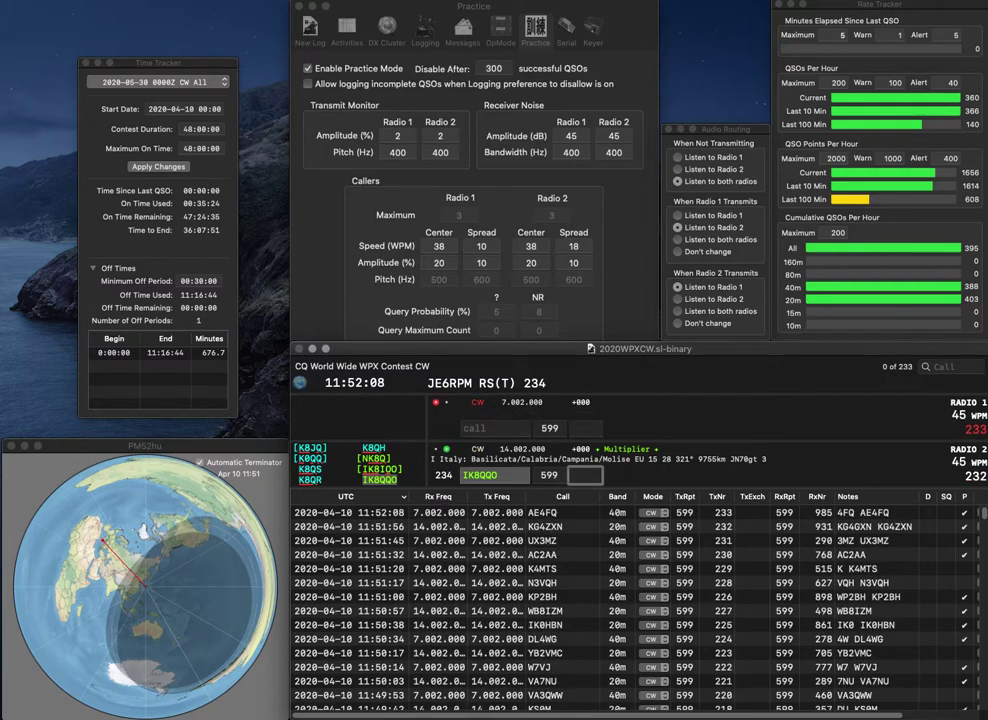
Log IK8QQO on Radio 2 with received number 605 and send the partial call CQ on Radio 1.
text(605)
key(Return)
text(CQ)
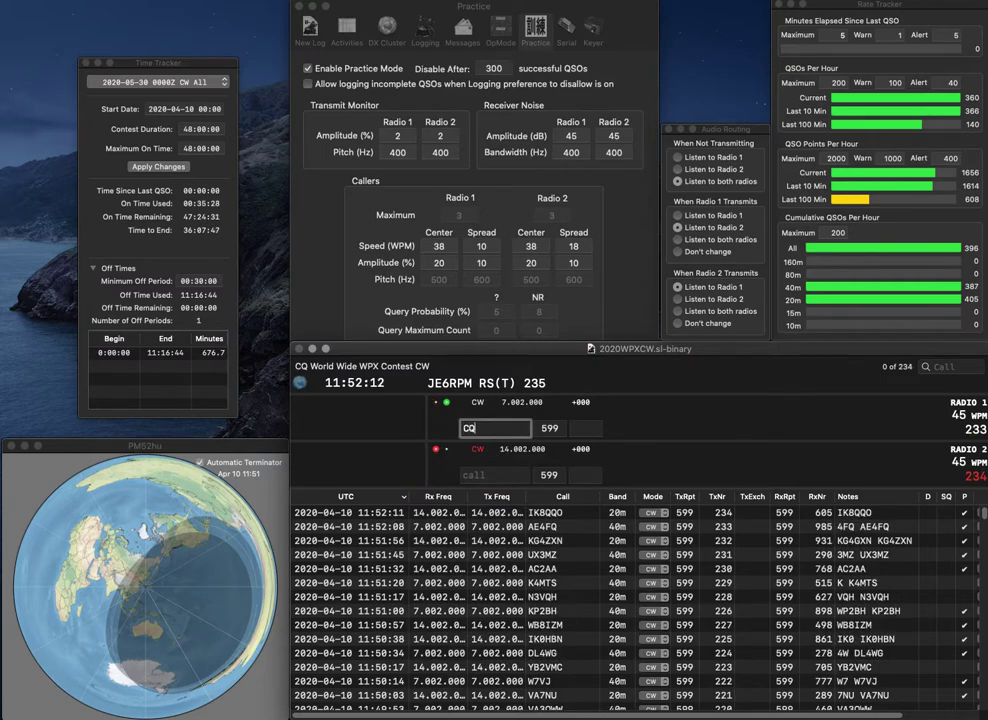
key(Return)
Complete the partial call on Radio 1 as N2CQ and log WA2P on Radio 2 with received number 880.
text(WA2P)
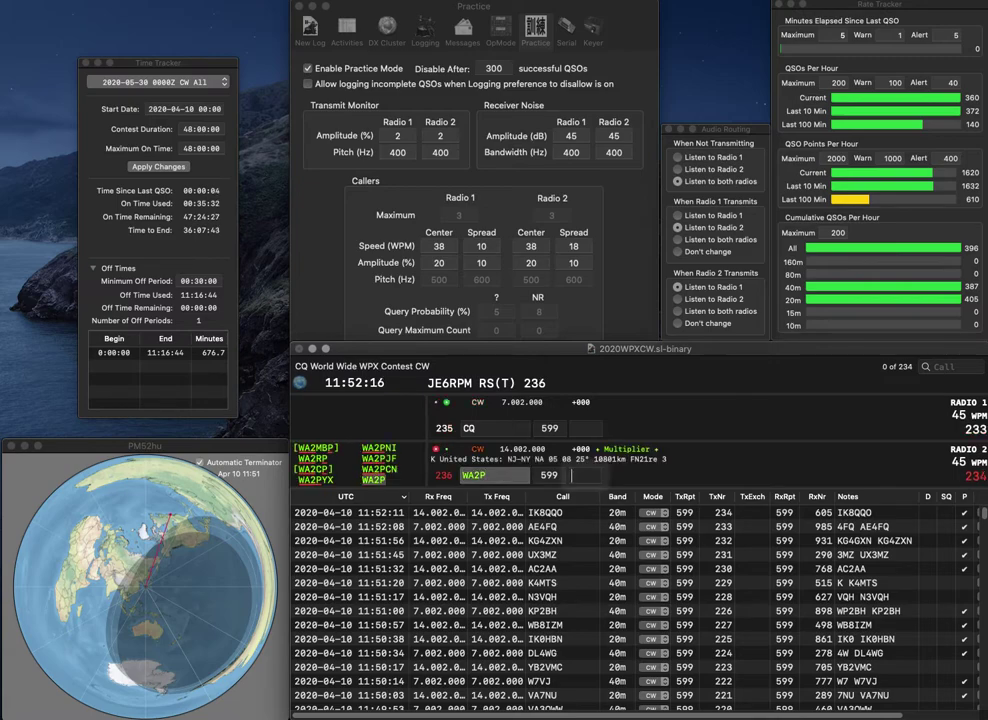
text(N2)
key(Return)
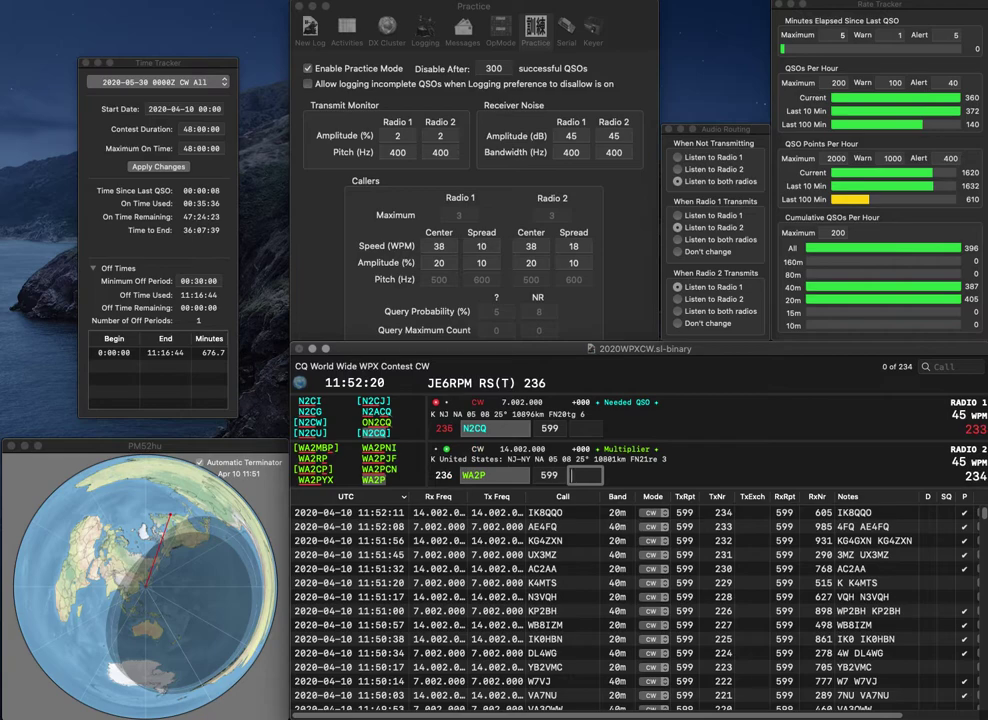
text(880)
key(Return)
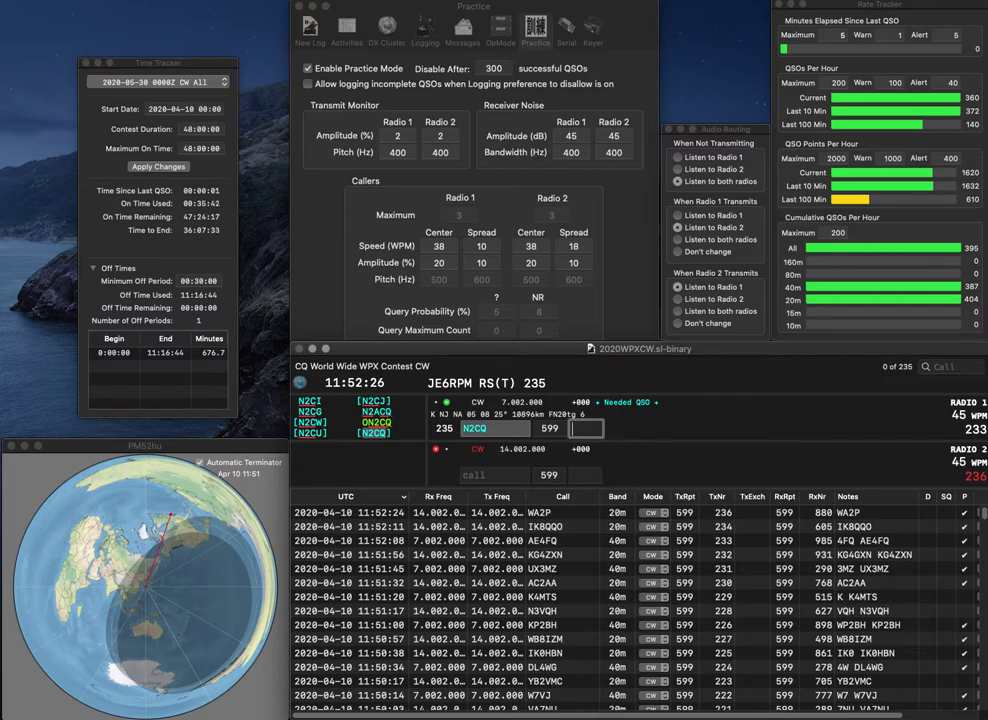
Log N2CQ on Radio 1 with received number 54.
text(534)
key(Down)
key(Up)
key(BackSpace)
key(BackSpace)
text(4)
key(Down)
key(Return)
key(Up)
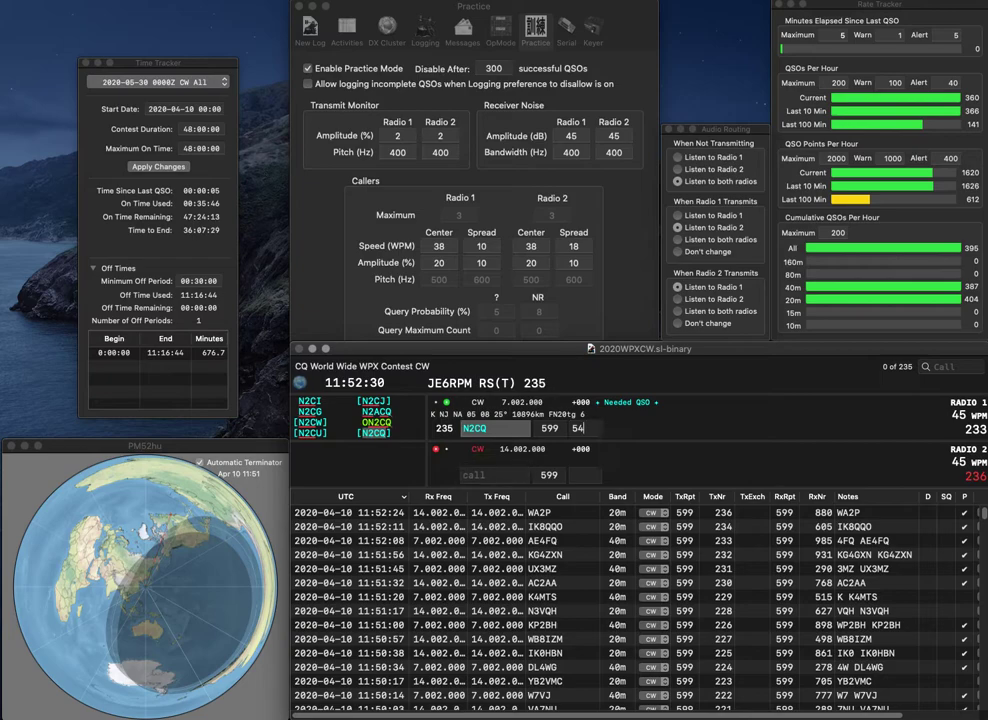
key(Return)
Enter WA6I as the call on Radio 1 and log SP2MKI on Radio 2 with received number 200.
text(SP2)
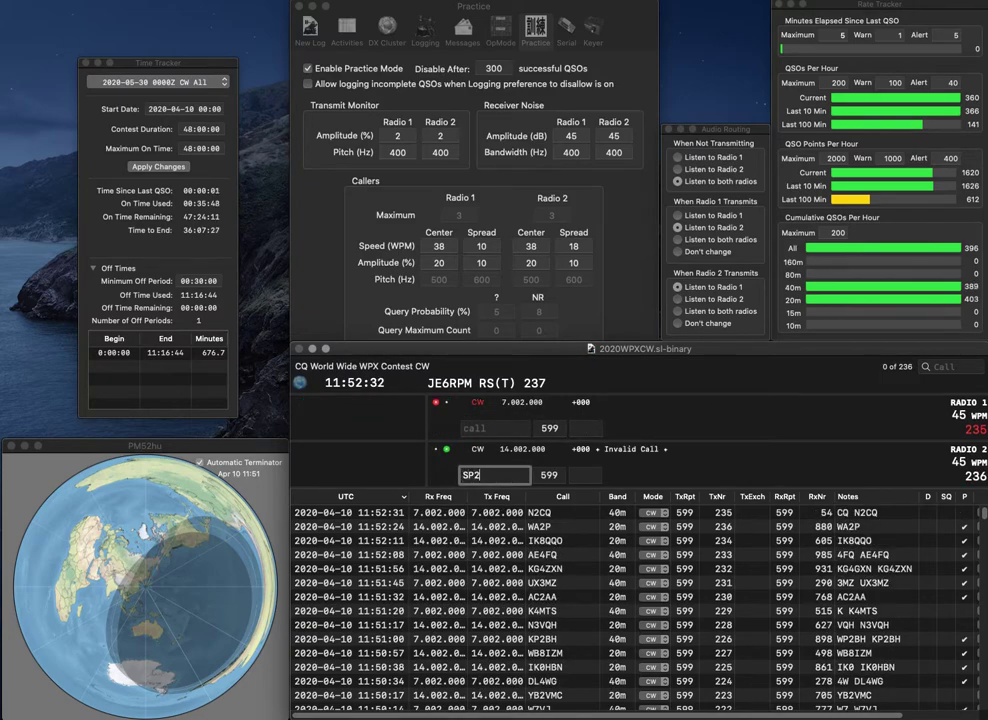
text(MKI)
key(Return)
text(WA6I)
click(497, 475)
key(Return)
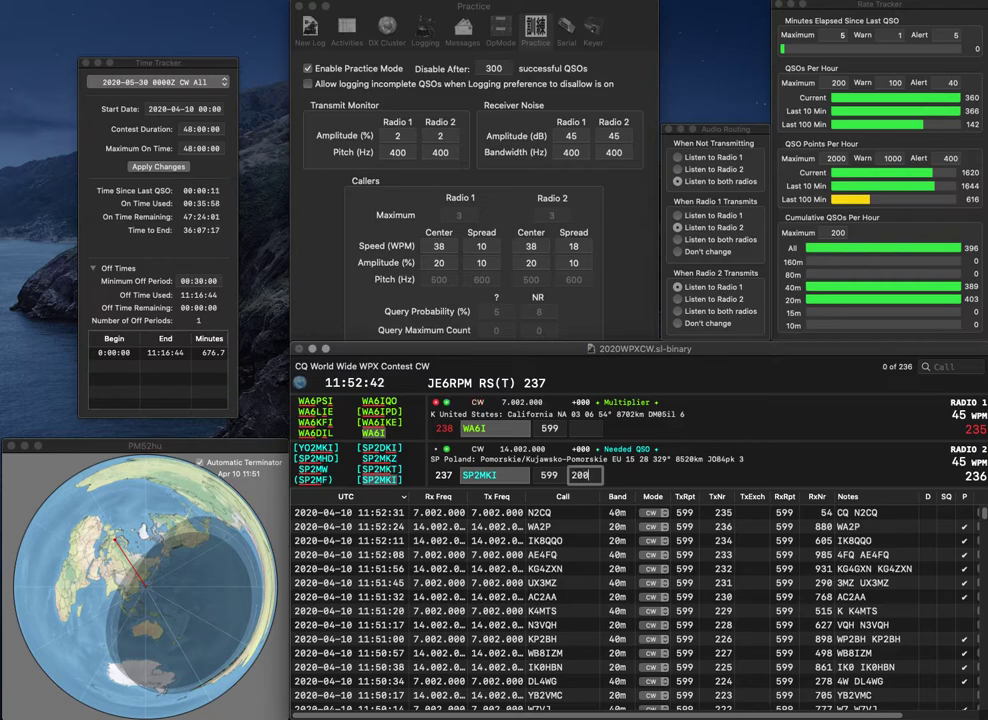
key(Return)
text(28)
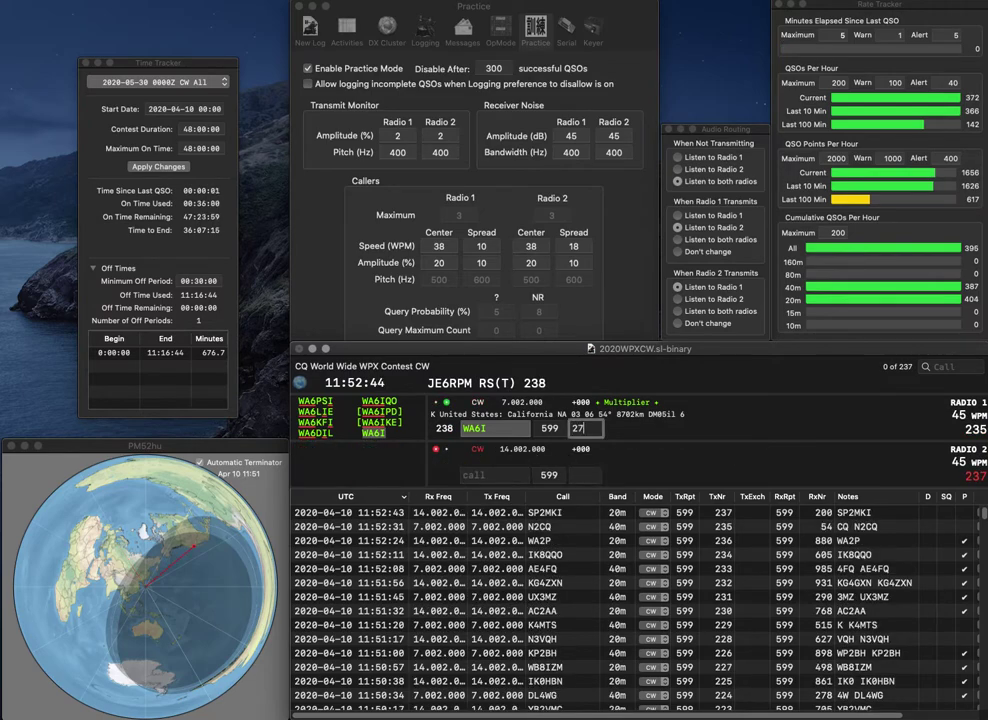
key(Return)
text(FPY)
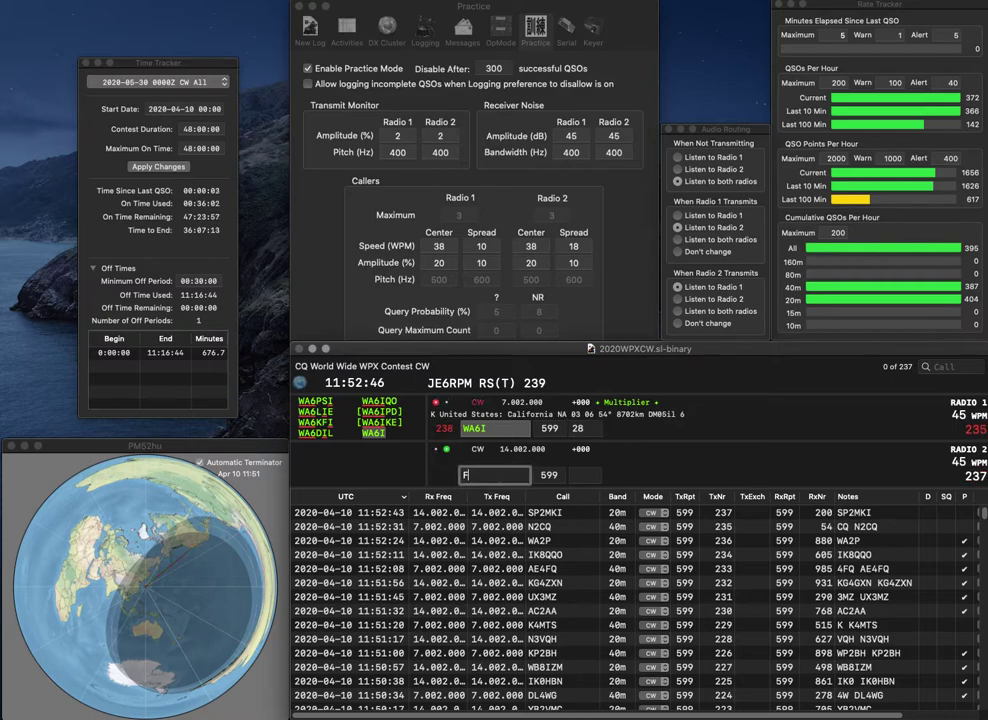
key(Left)
key(Left)
key(Left)
text(DF)
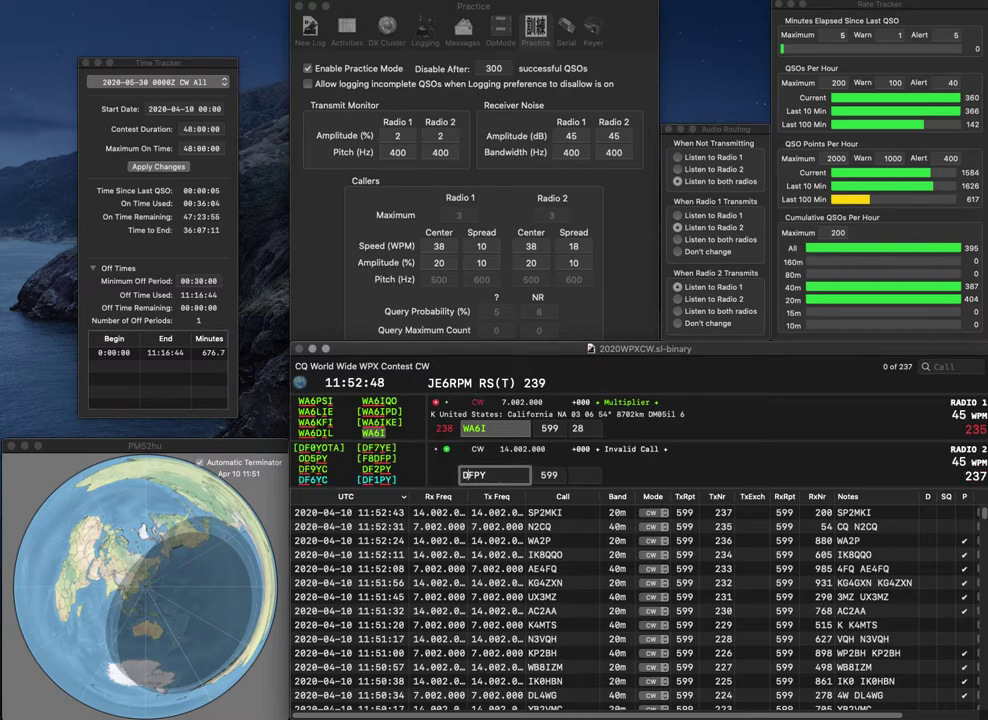
text(1)
key(Return)
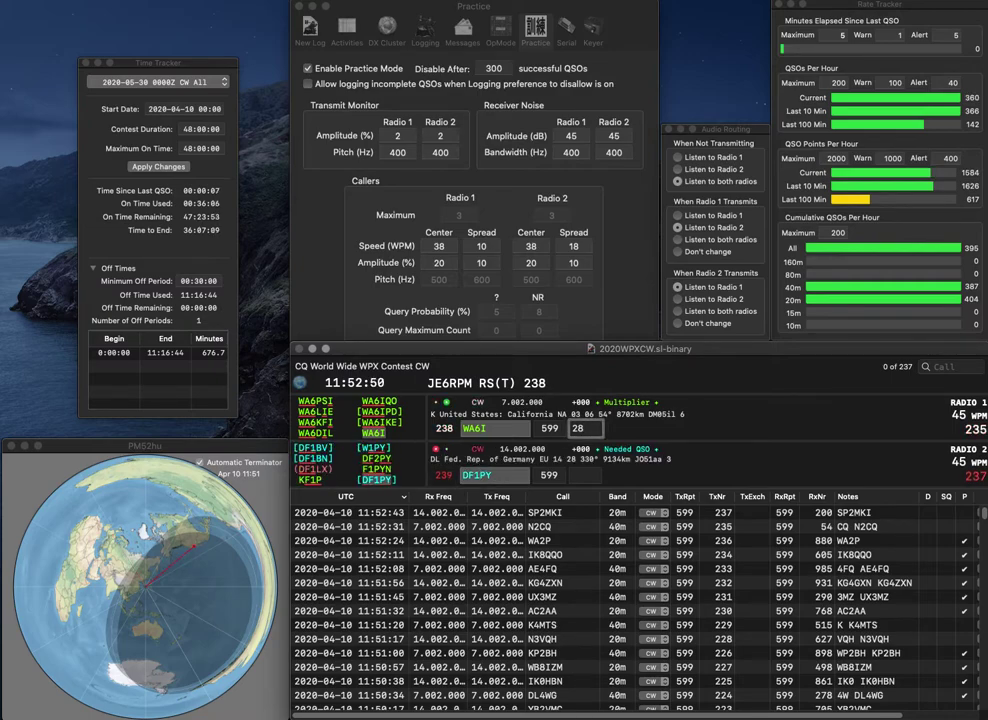
key(Return)
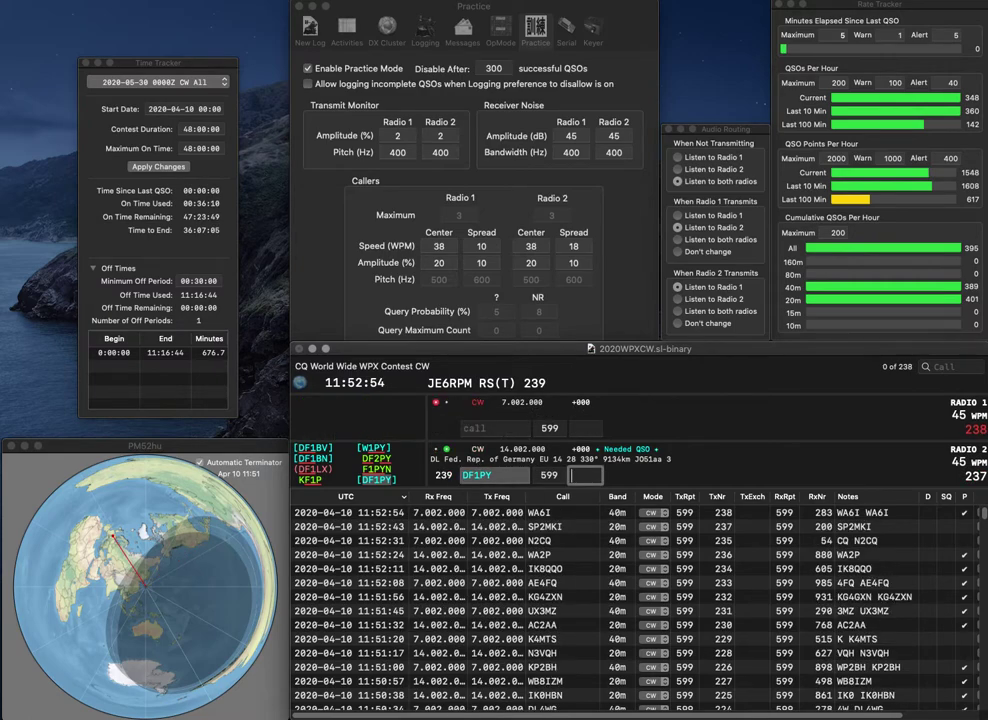
text(14)
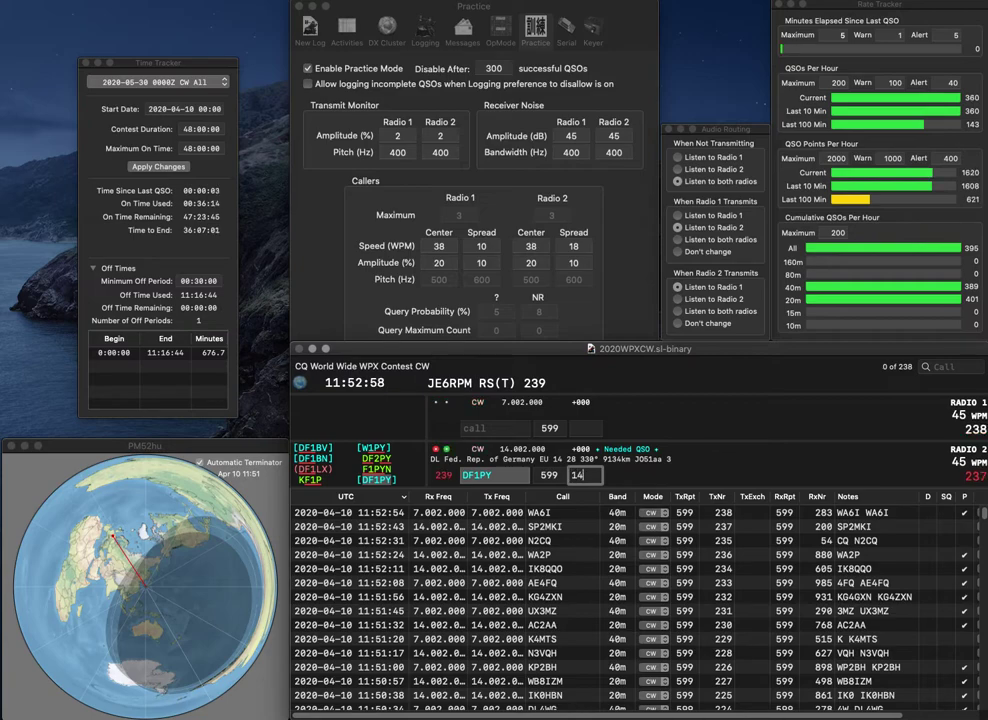
text(9)
key(Return)
Enter KC2LM as the call on Radio 1 and send the partial call RJW on Radio 2.
text(KC2LM)
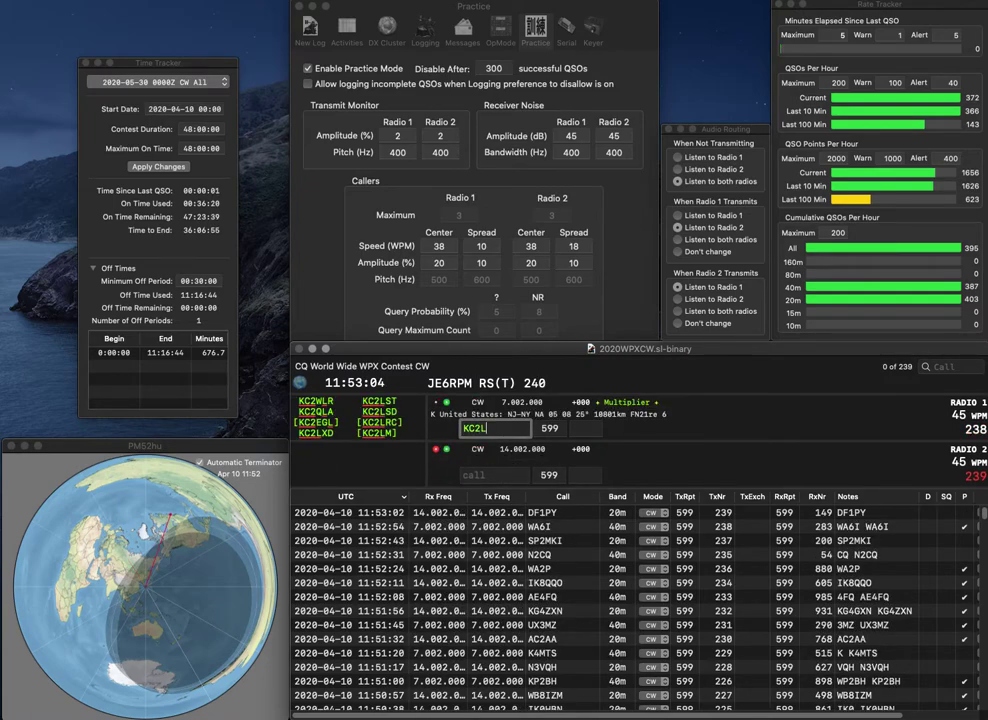
key(Return)
text(ER)
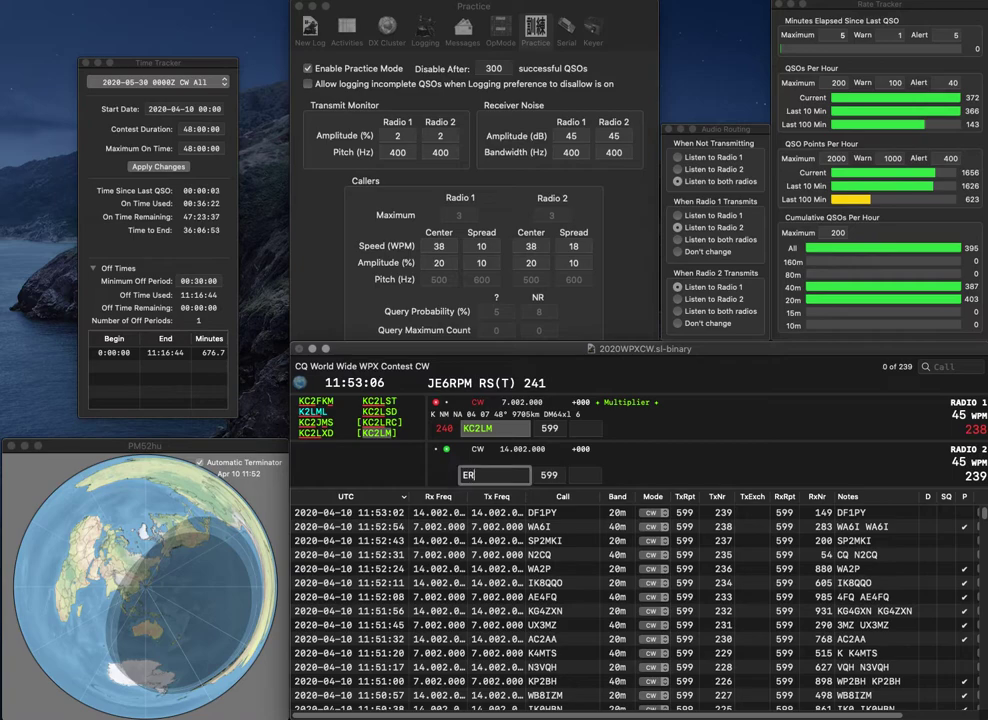
text(JW)
key(Home)
key(Delete)
key(Return)
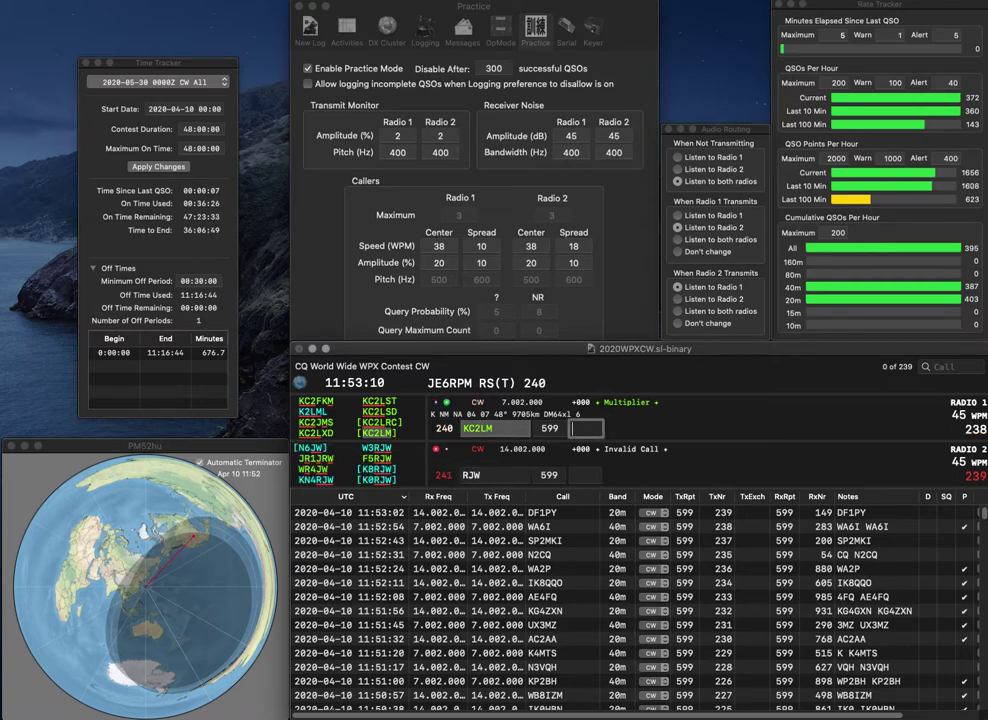
text(983)
key(Return)
text(K0)
key(Return)
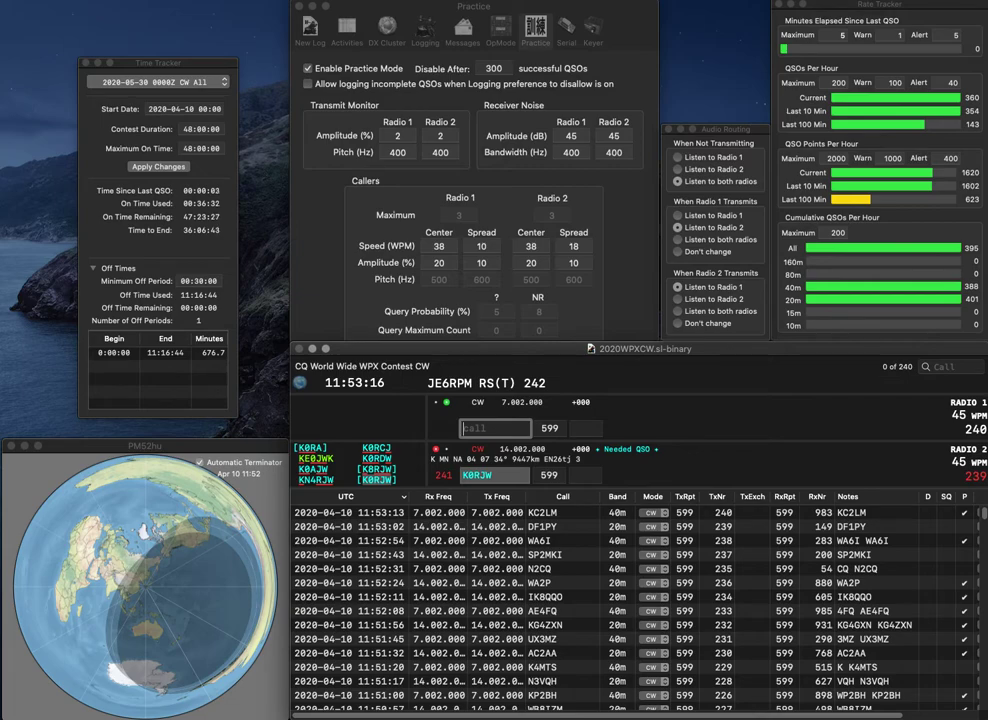
text(G4PDF)
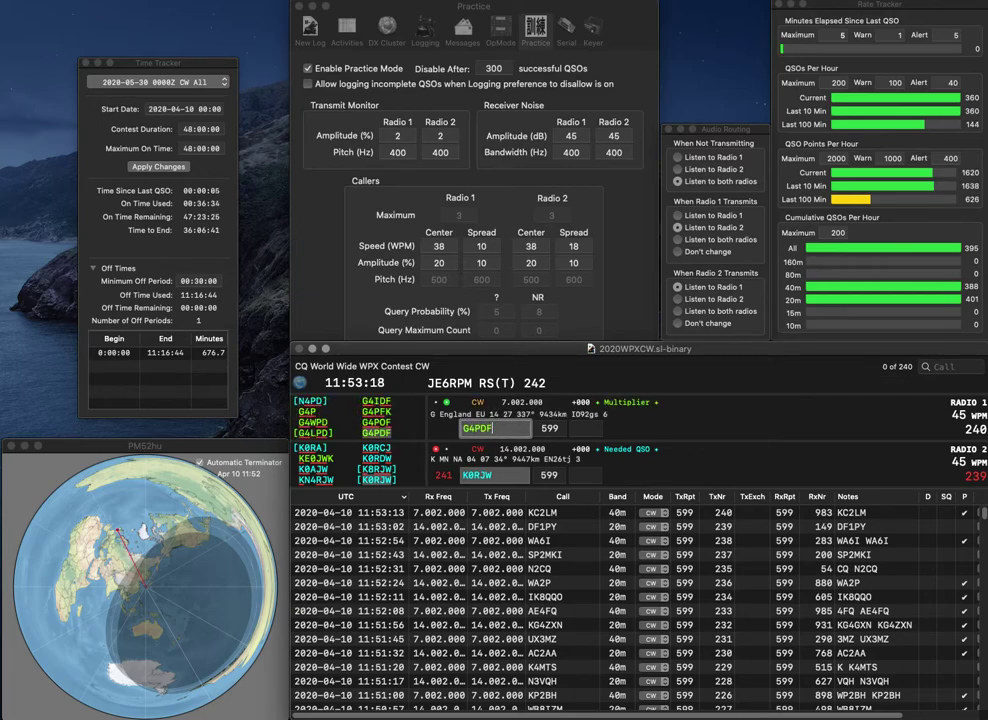
key(Return)
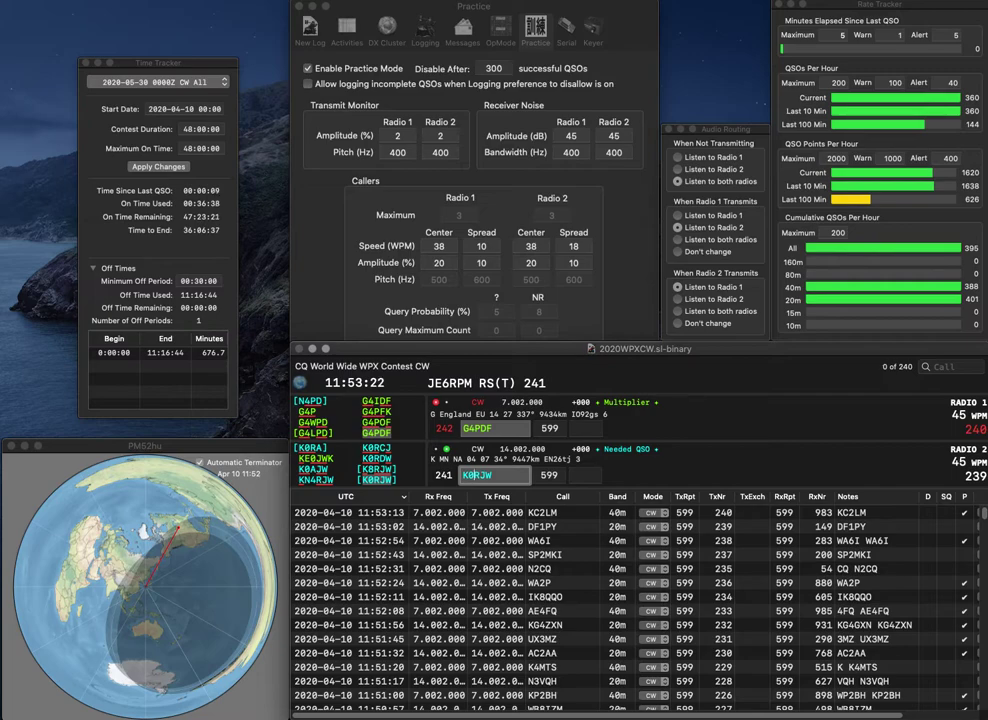
key(Tab)
text(2)
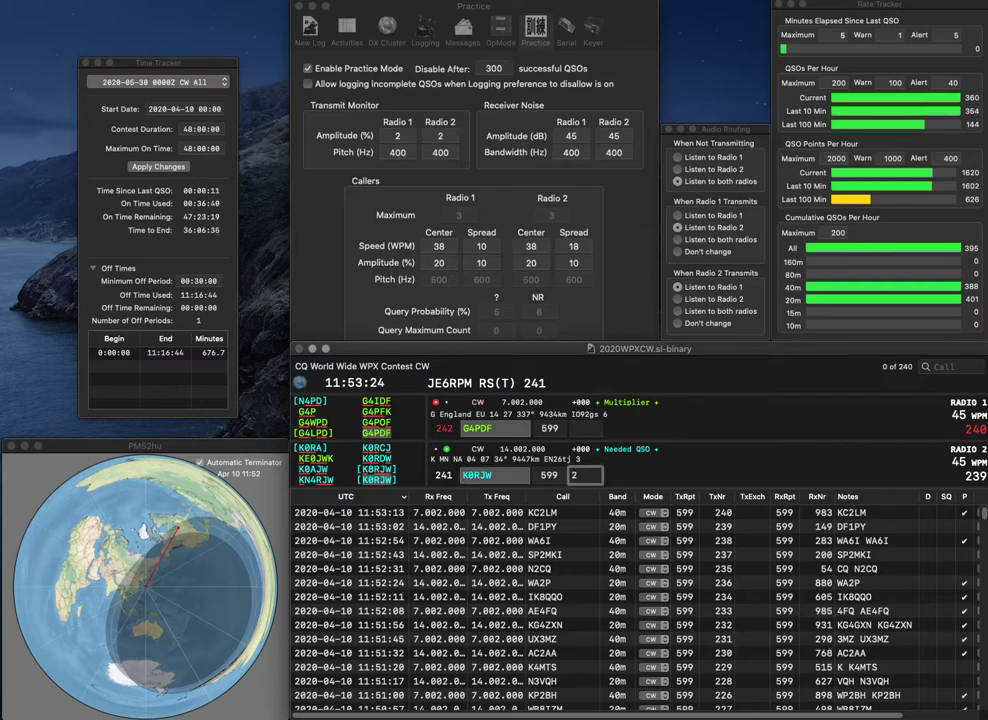
key(Return)
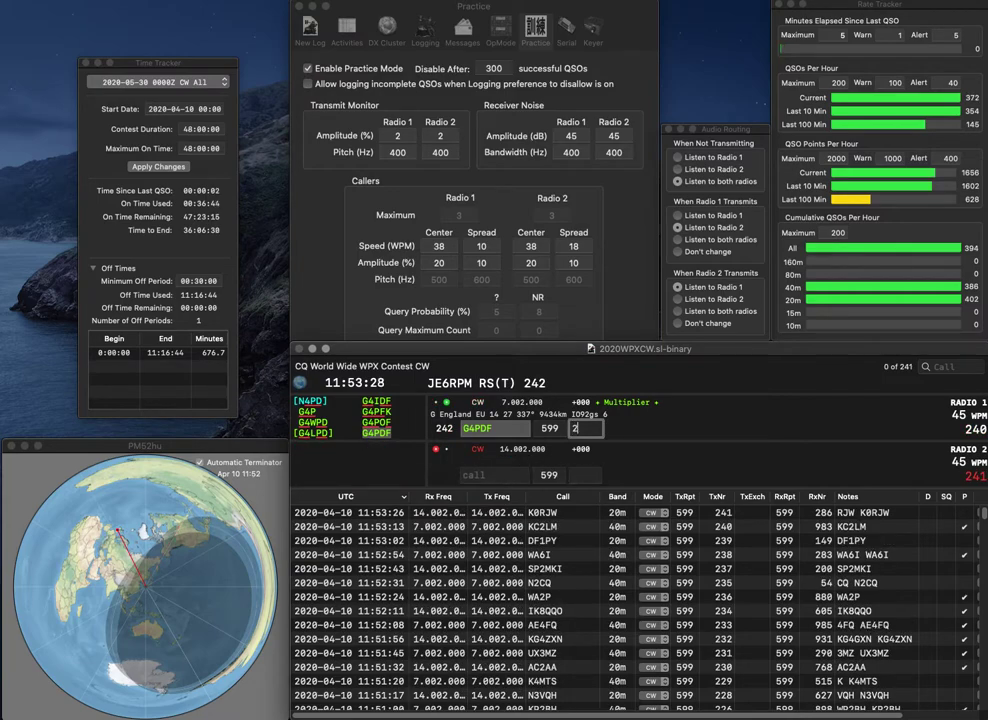
key(Return)
text(KG)
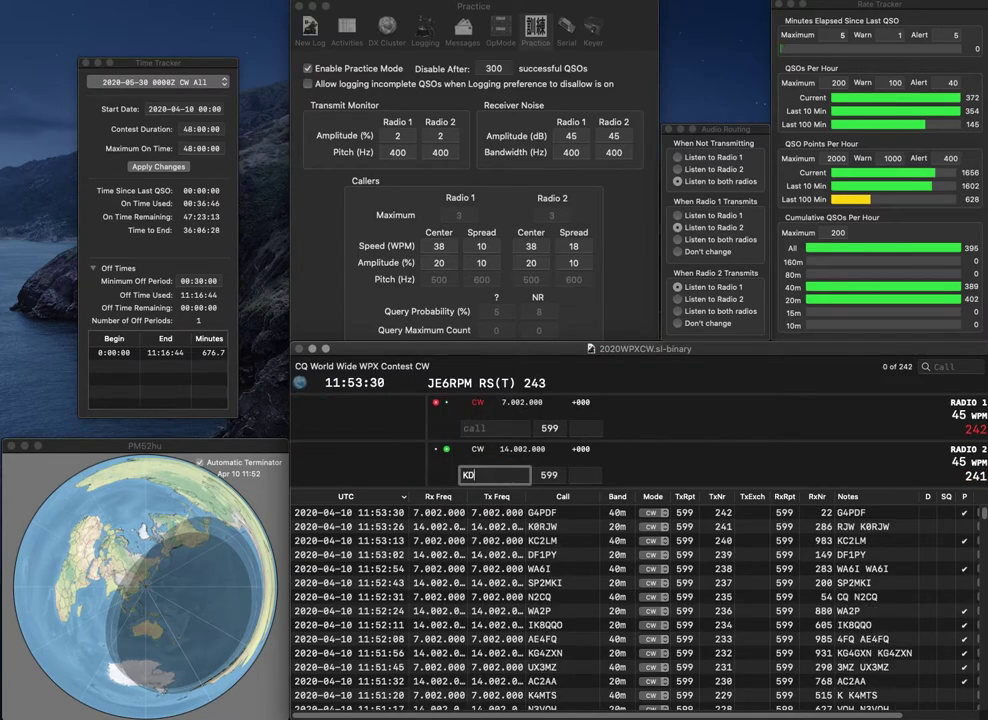
text(8VUY)
Enter WB5GM as the call on Radio 1 and send it.
text(WN)
text(GM)
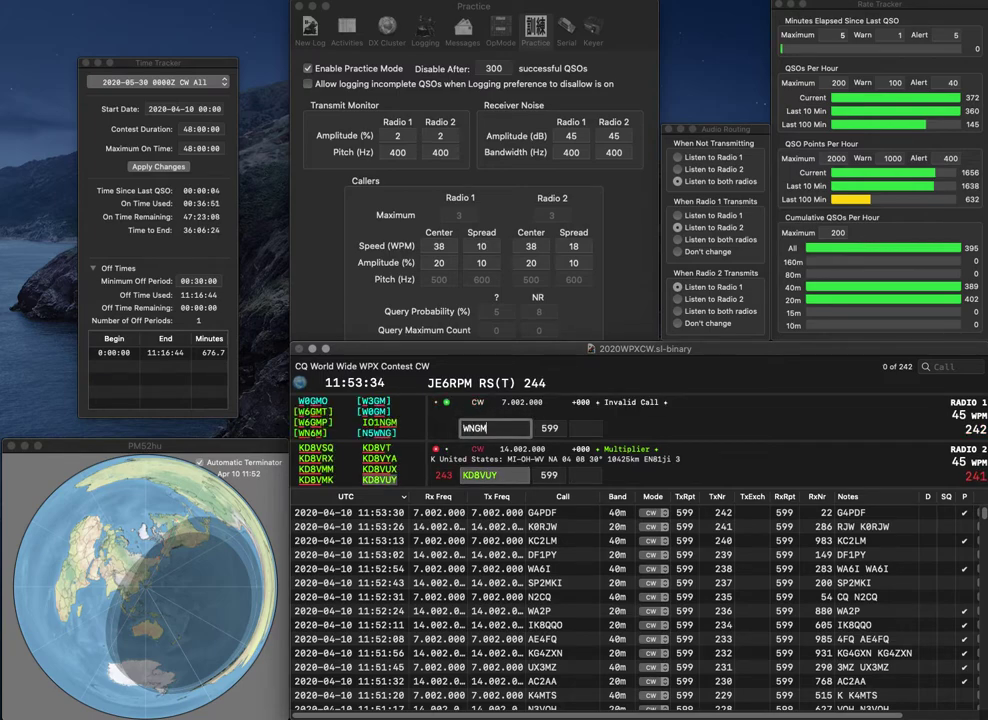
key(BackSpace)
text(B5)
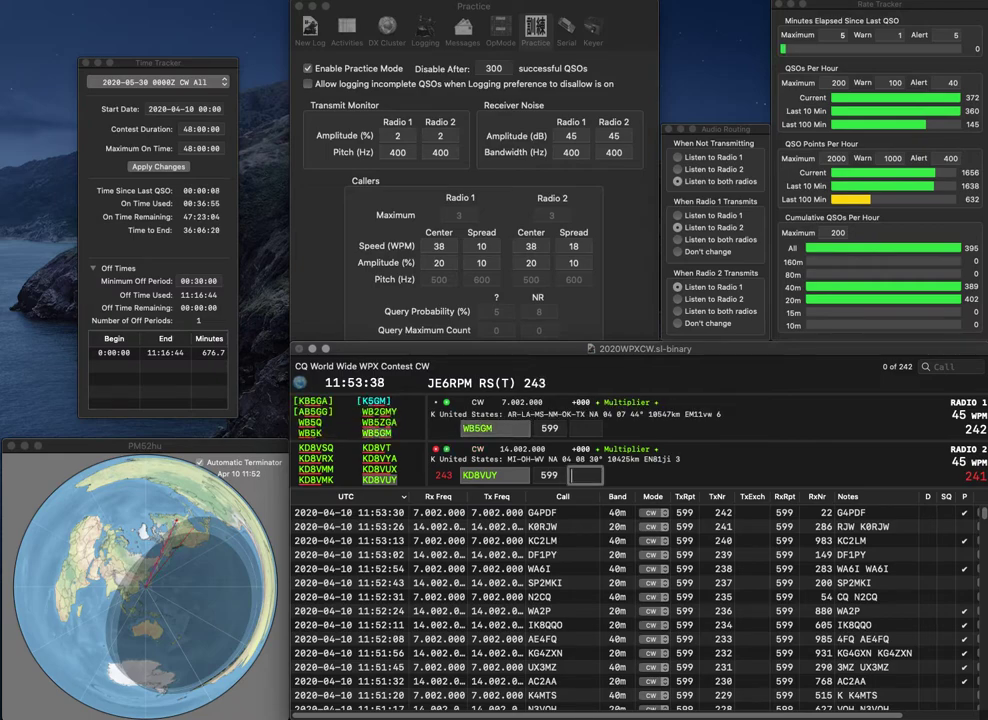
key(Return)
text(42)
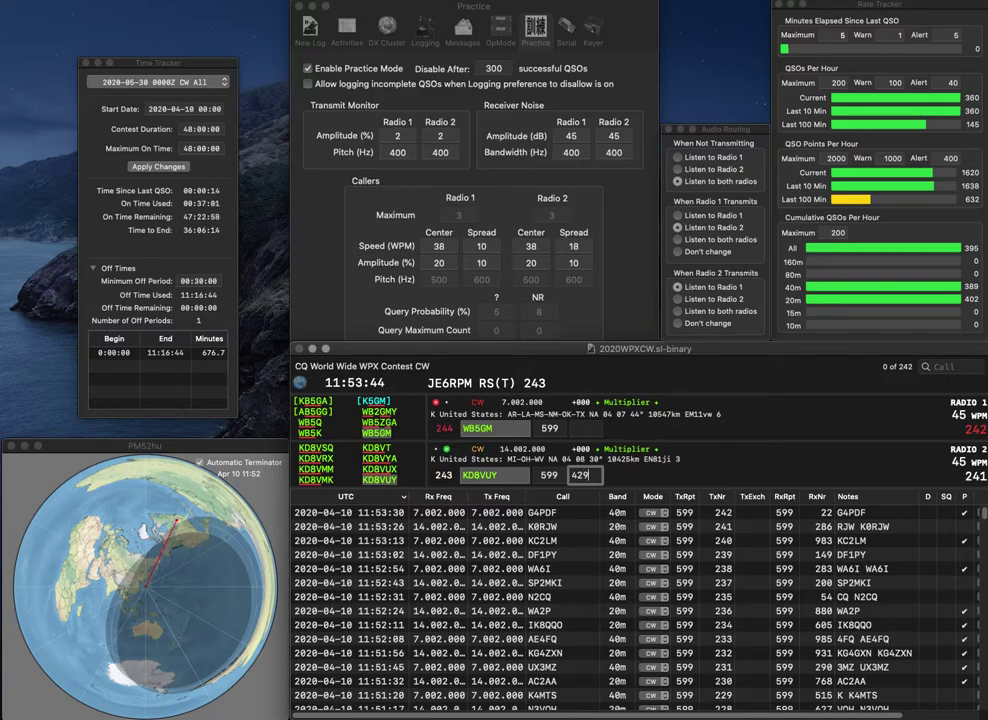
text(9)
key(Return)
key(space)
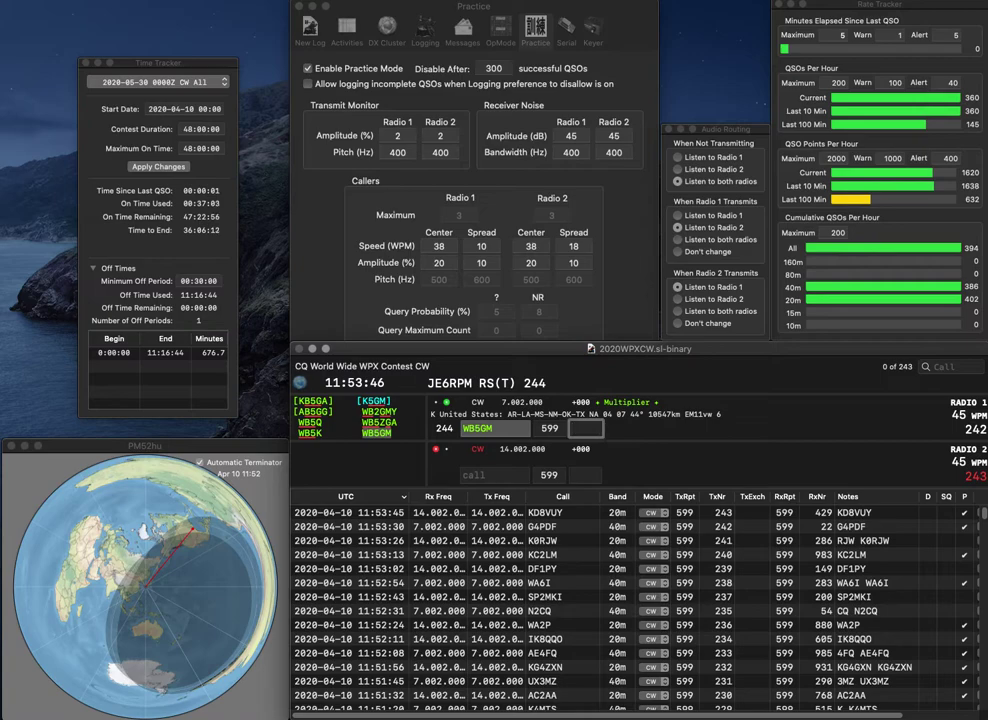
text(825)
key(Return)
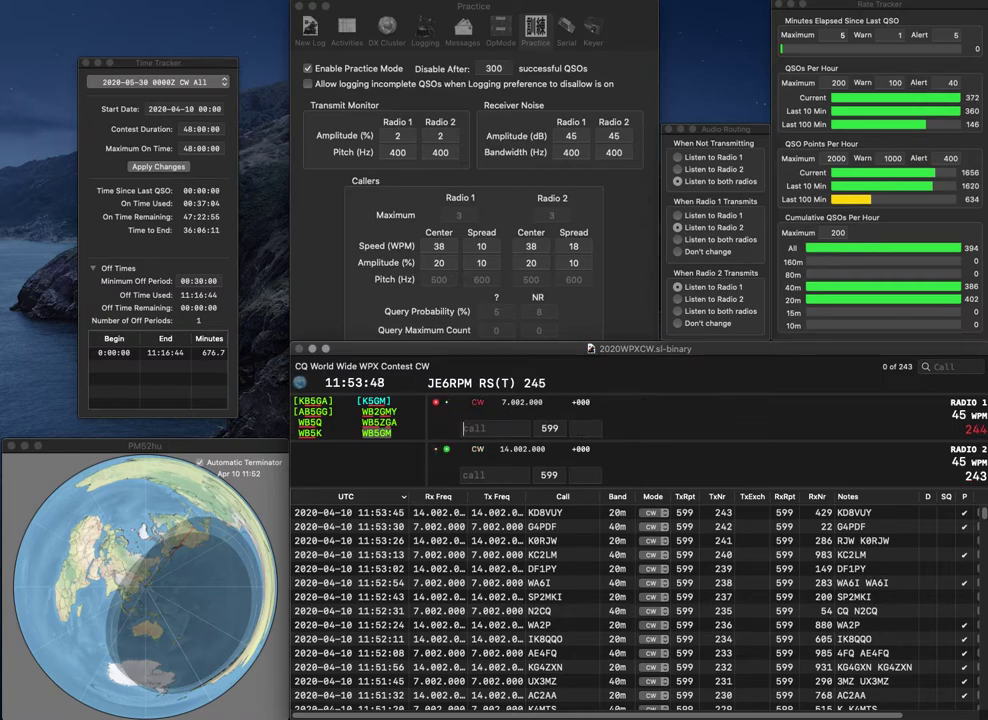
Enter HL0HQ as the call on Radio 2 and DF8ZH as the call on Radio 1, sending each one.
text(0HQ)
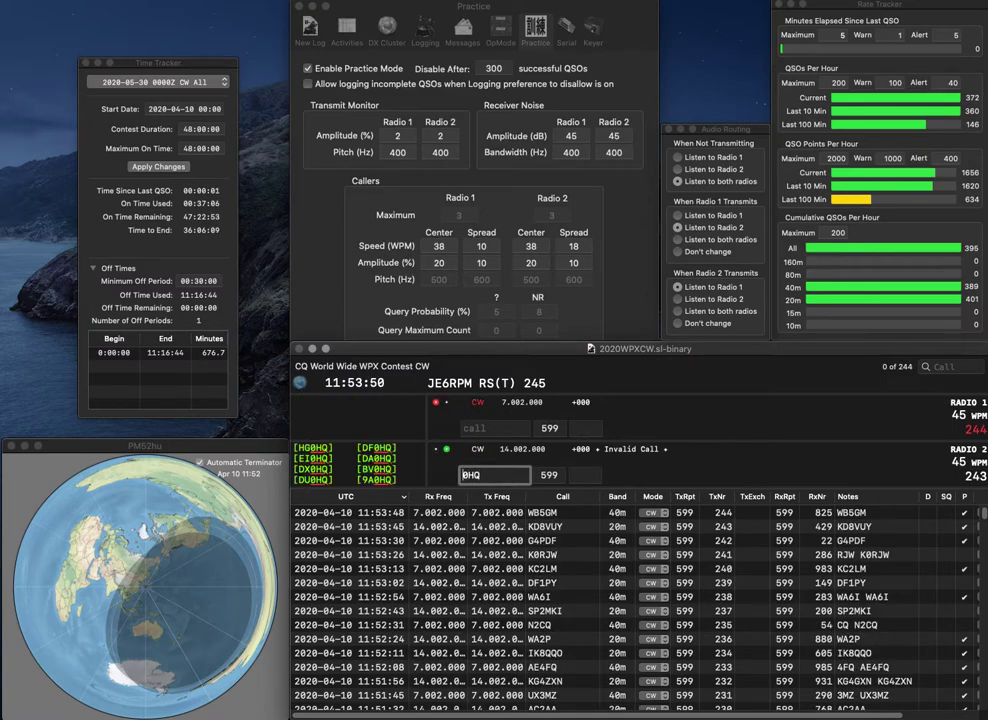
text(HL)
key(Return)
text(DF8)
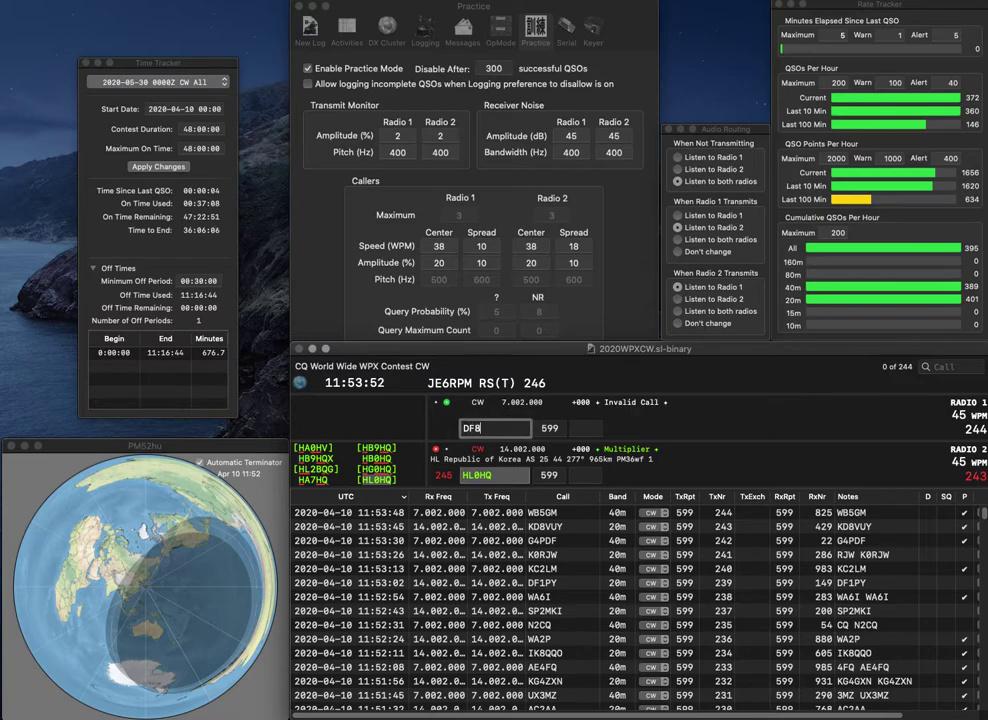
text(ZH)
key(Return)
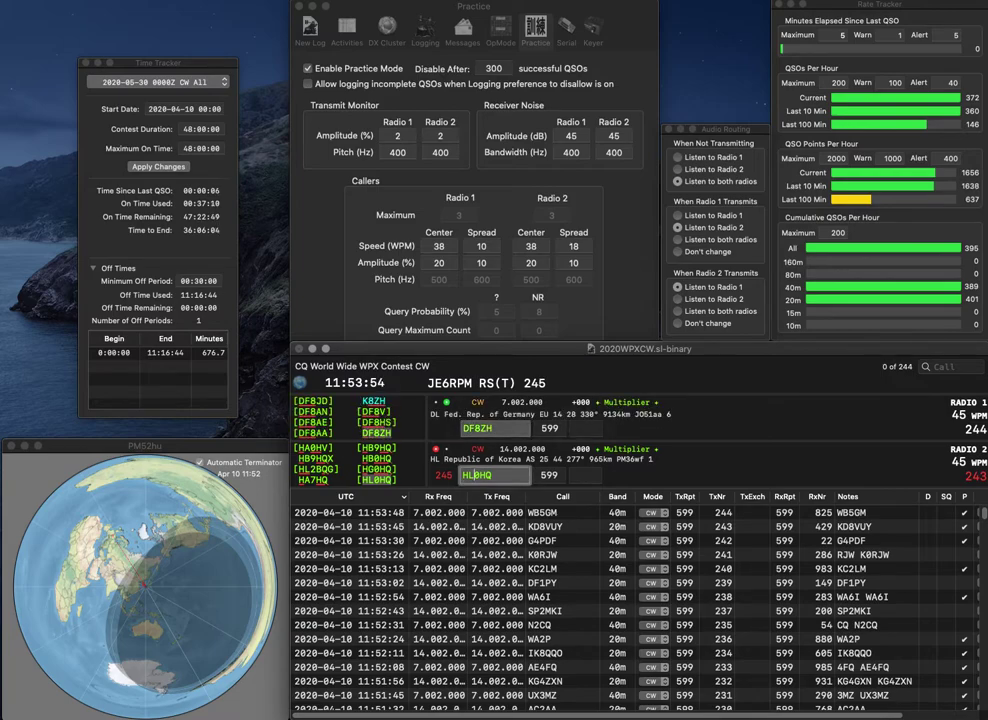
key(Tab)
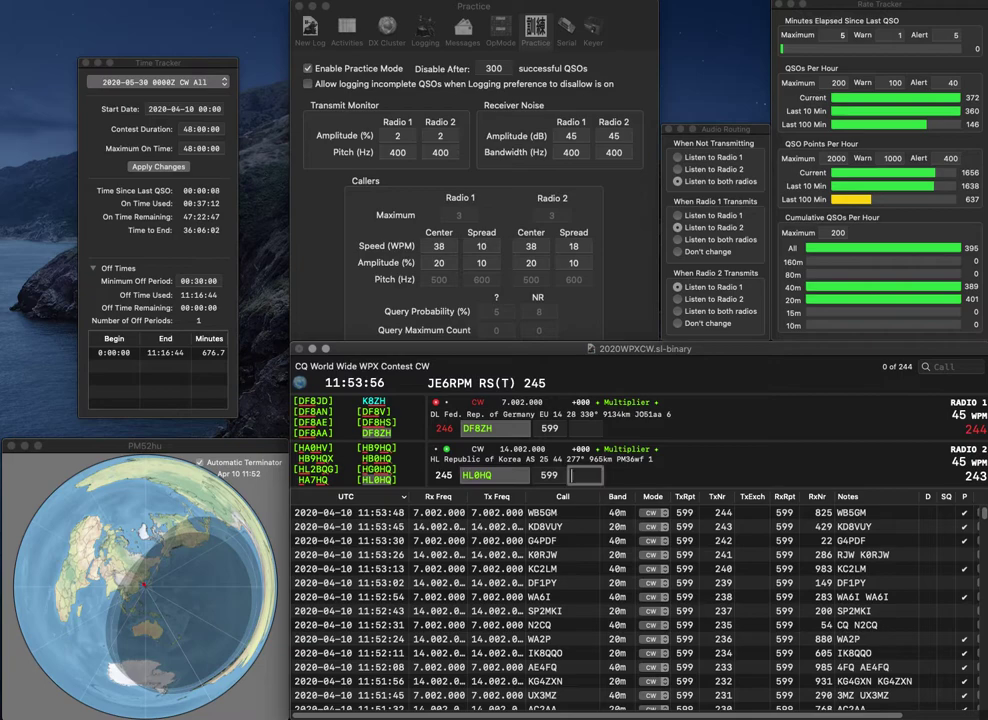
text(337)
key(Return)
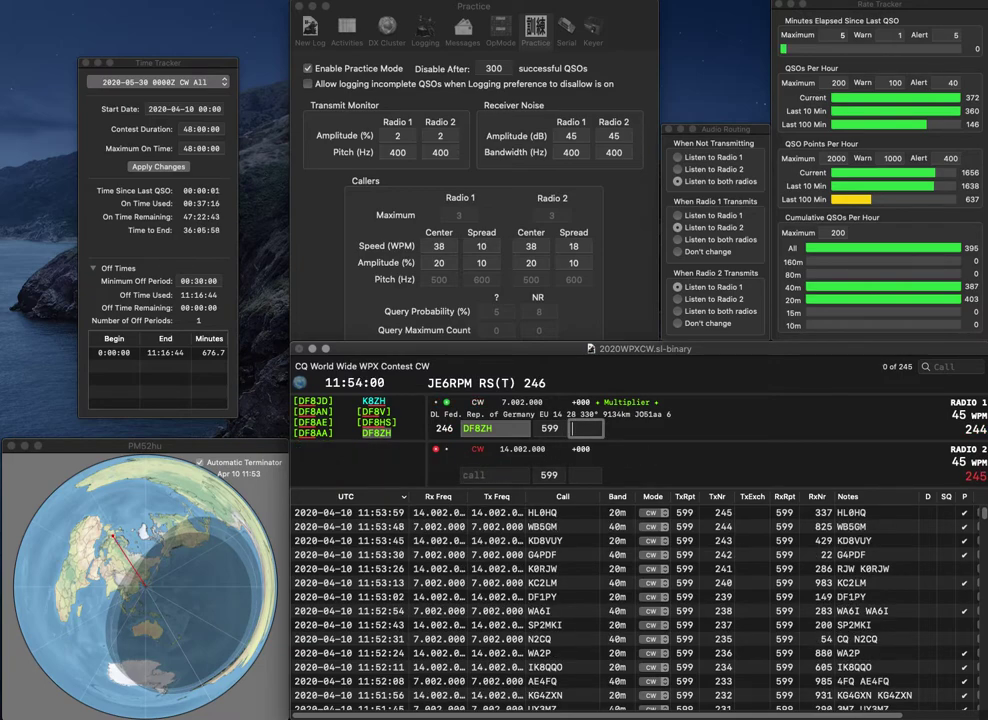
text(518)
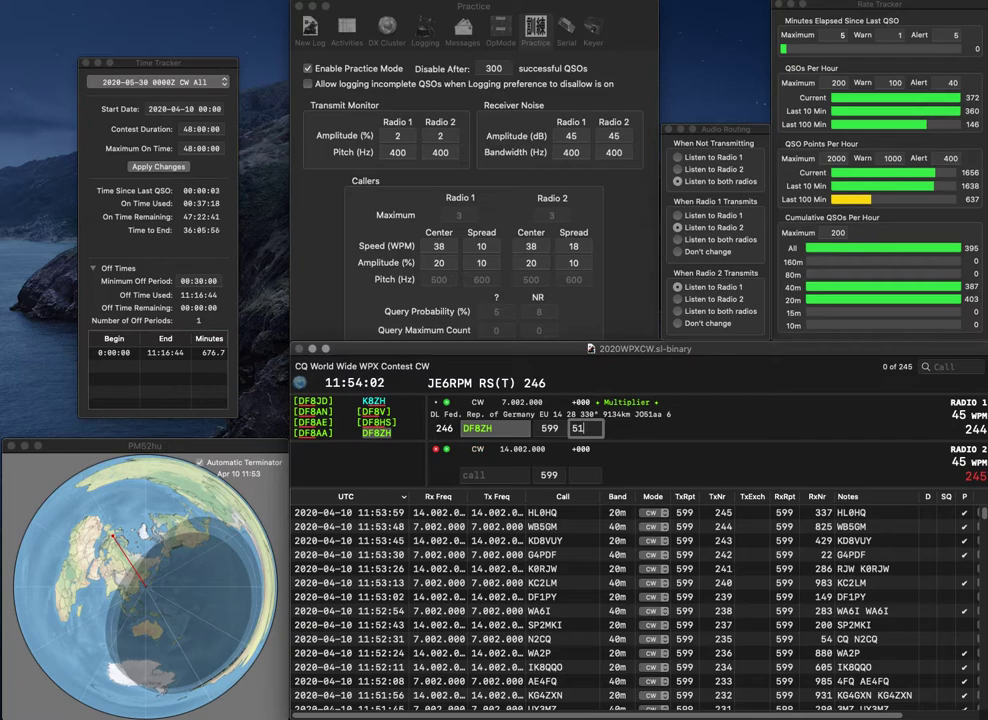
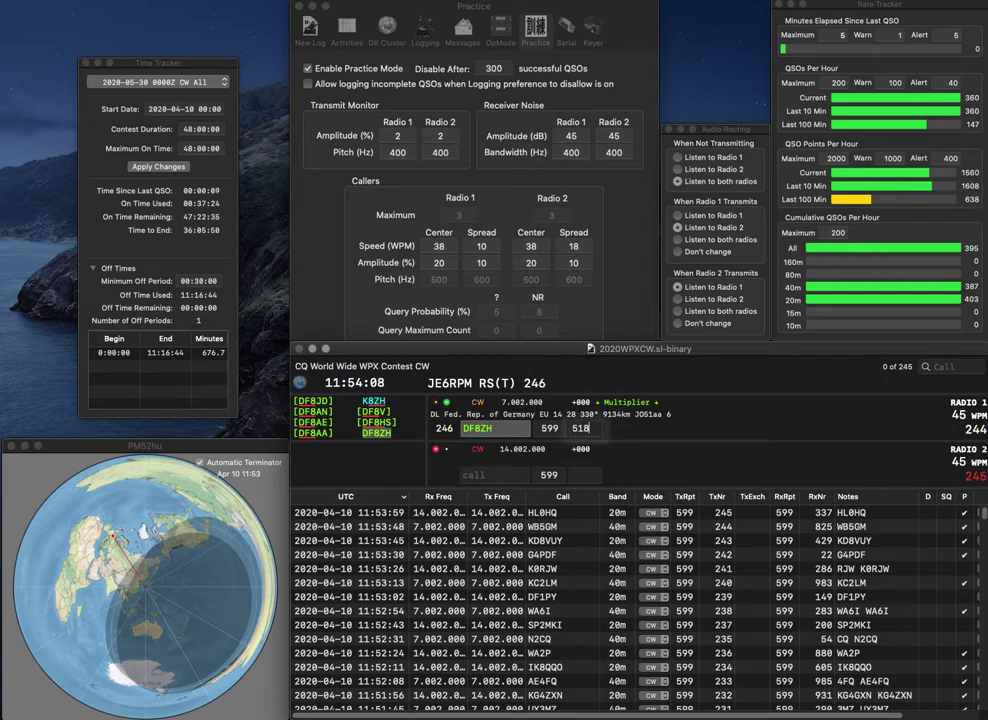
text(8)
key(Return)
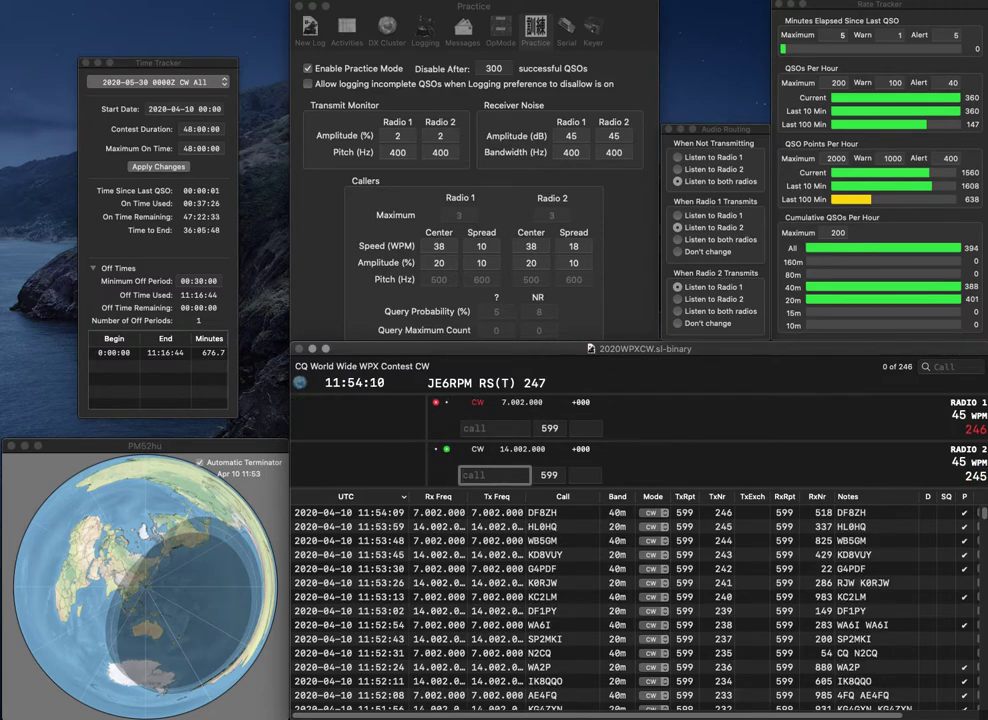
text(TVI)
text(WA3OP)
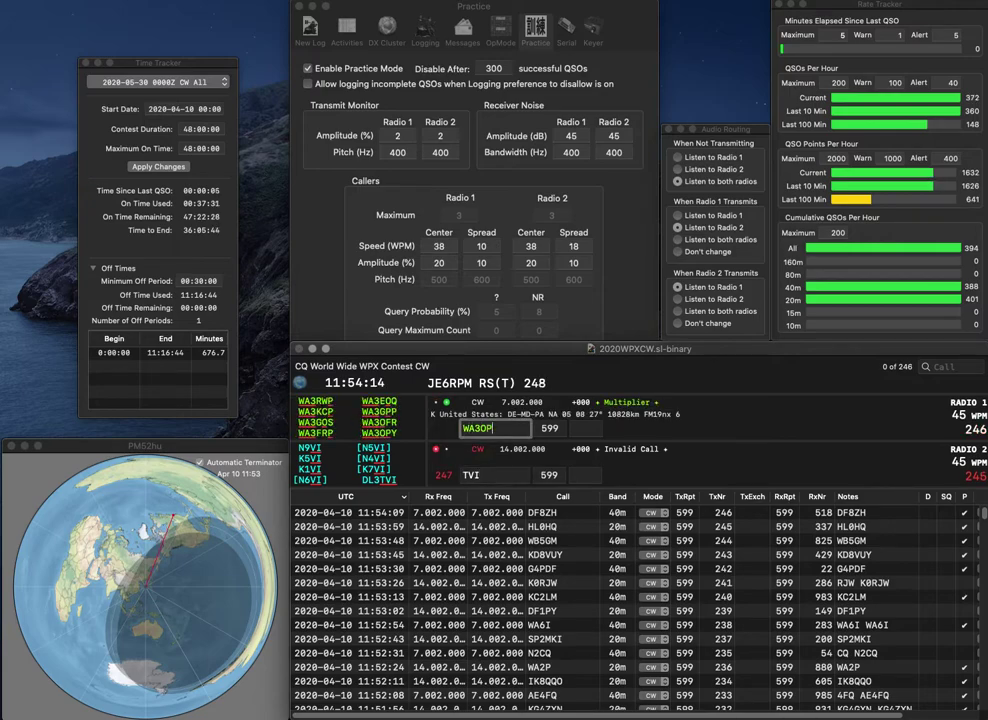
text(Y)
key(Return)
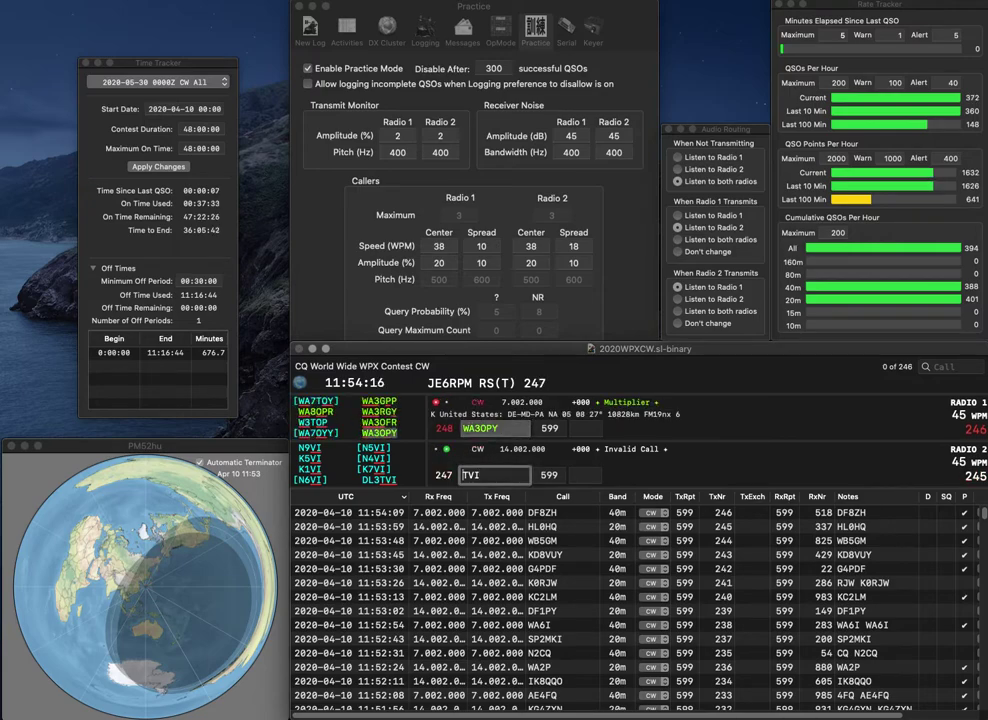
Replace the partial call on Radio 2 with OL5A and send it.
key(BackSpace)
key(BackSpace)
key(BackSpace)
text(OL5A)
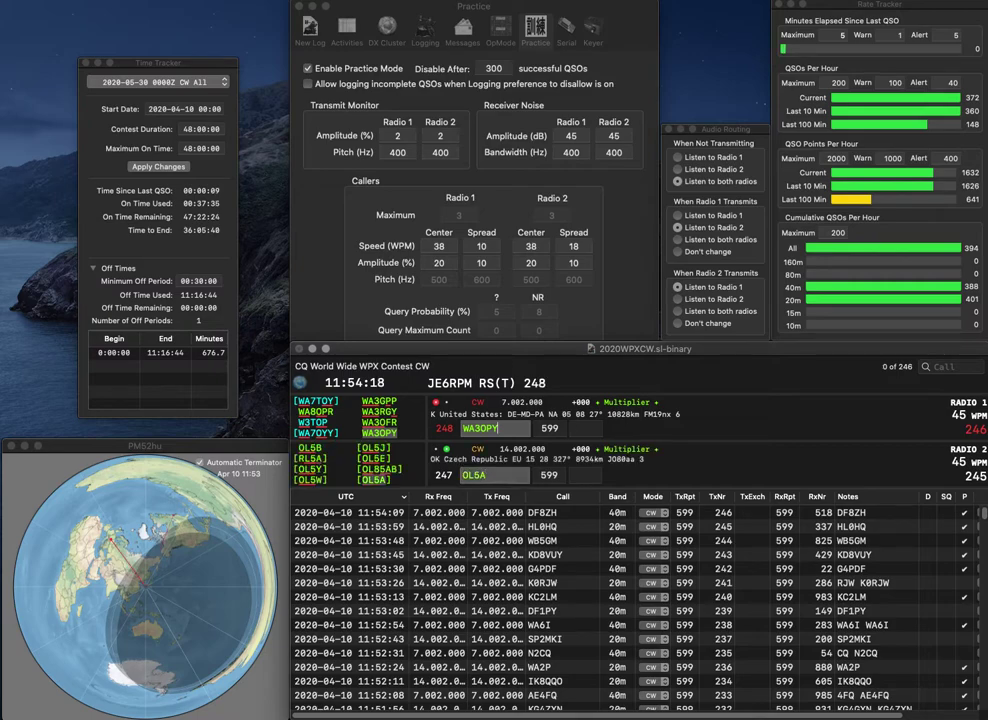
key(Return)
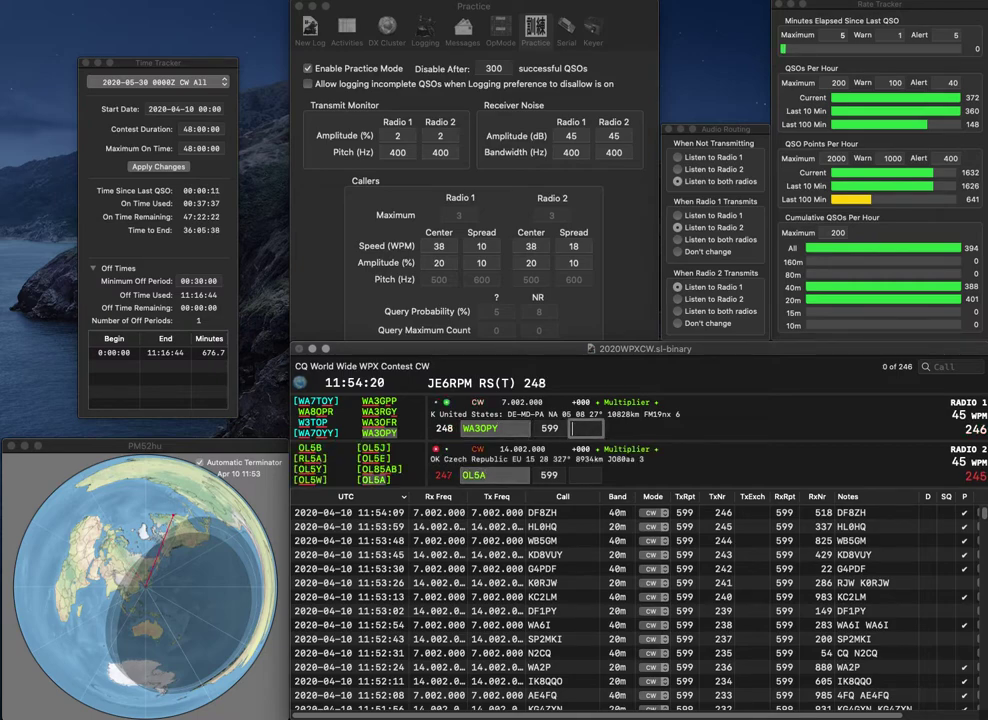
Log WA3OPY on Radio 1 with received number 721 and OL5A on Radio 2 with received number 593.
text(721)
key(Return)
key(Return)
text(59)
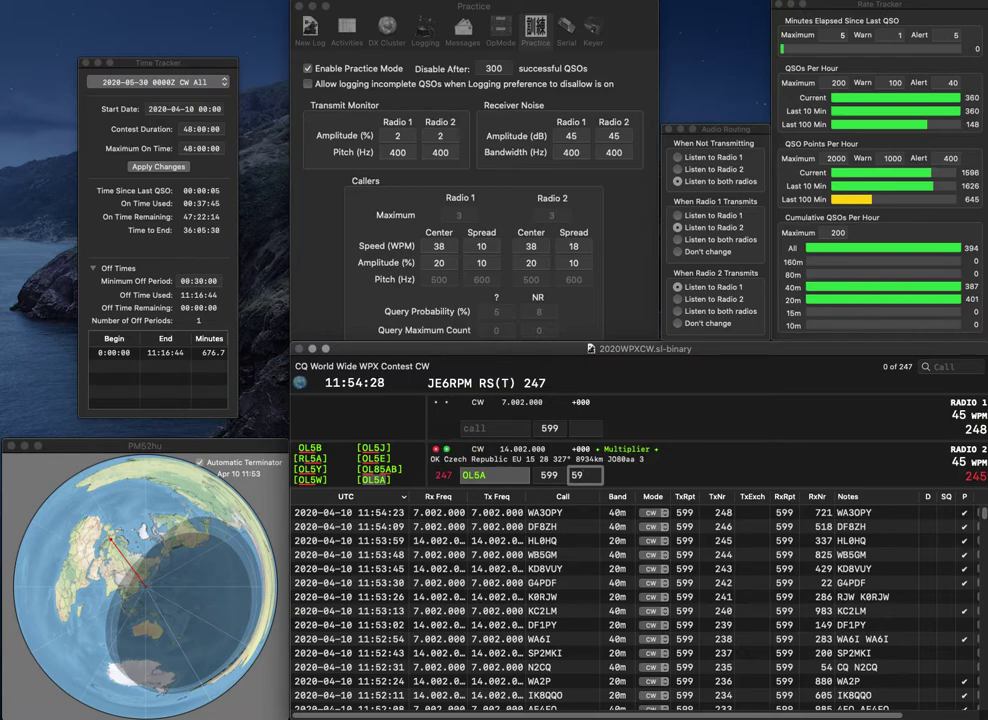
text(3)
key(Return)
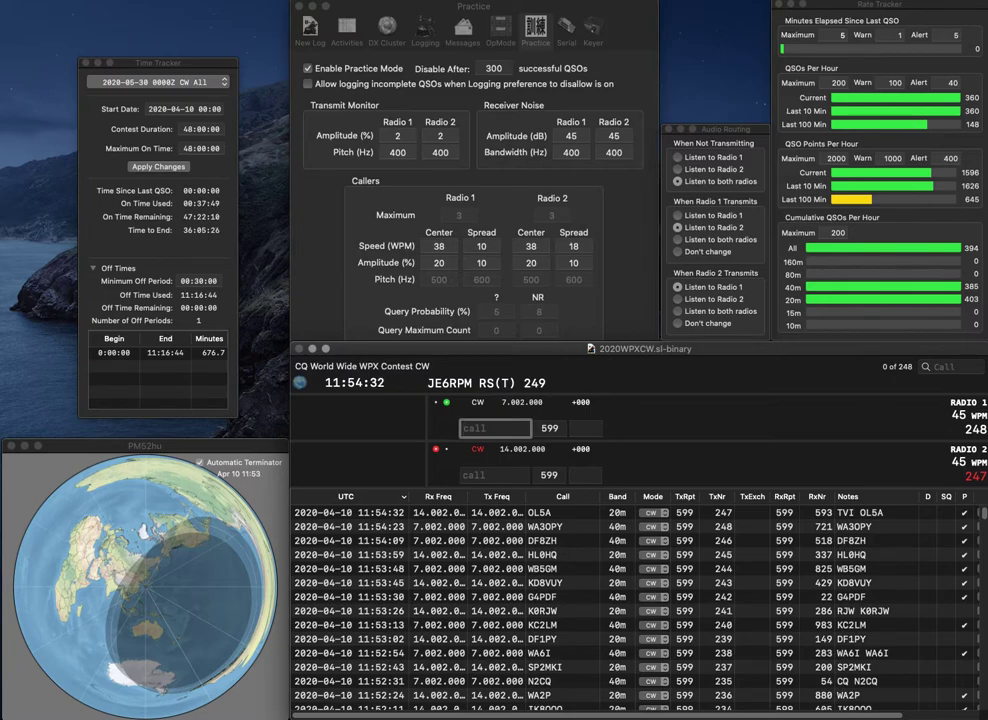
Enter the partial call YO on Radio 1 and send it.
text(KYO)
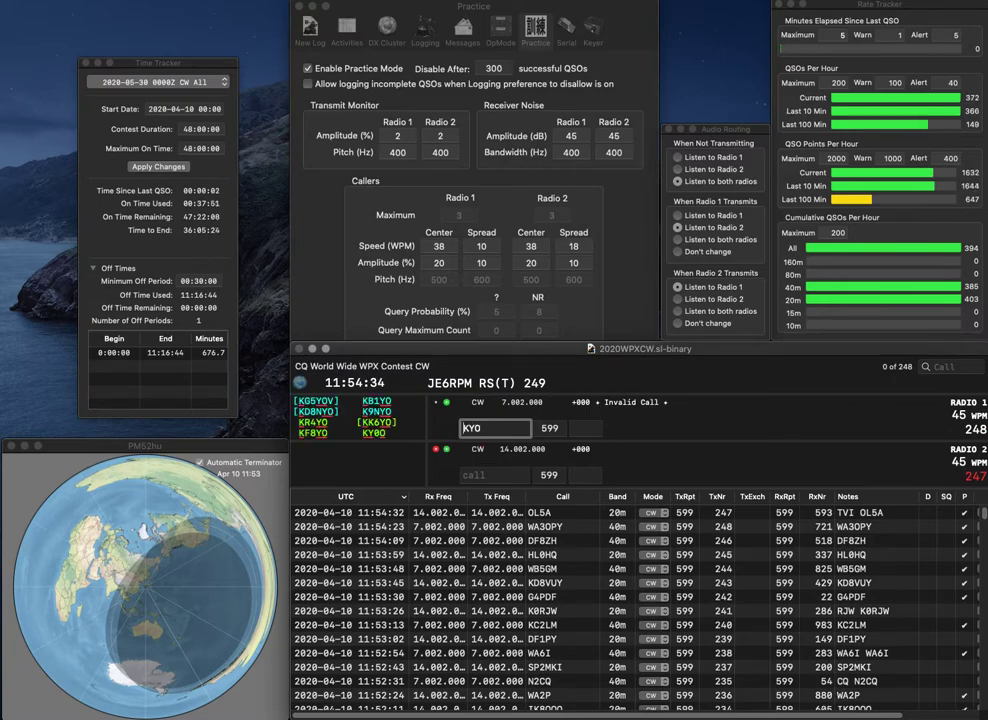
key(Delete)
key(Return)
Enter YO9WGB as the call on Radio 2 and send it.
text(W)
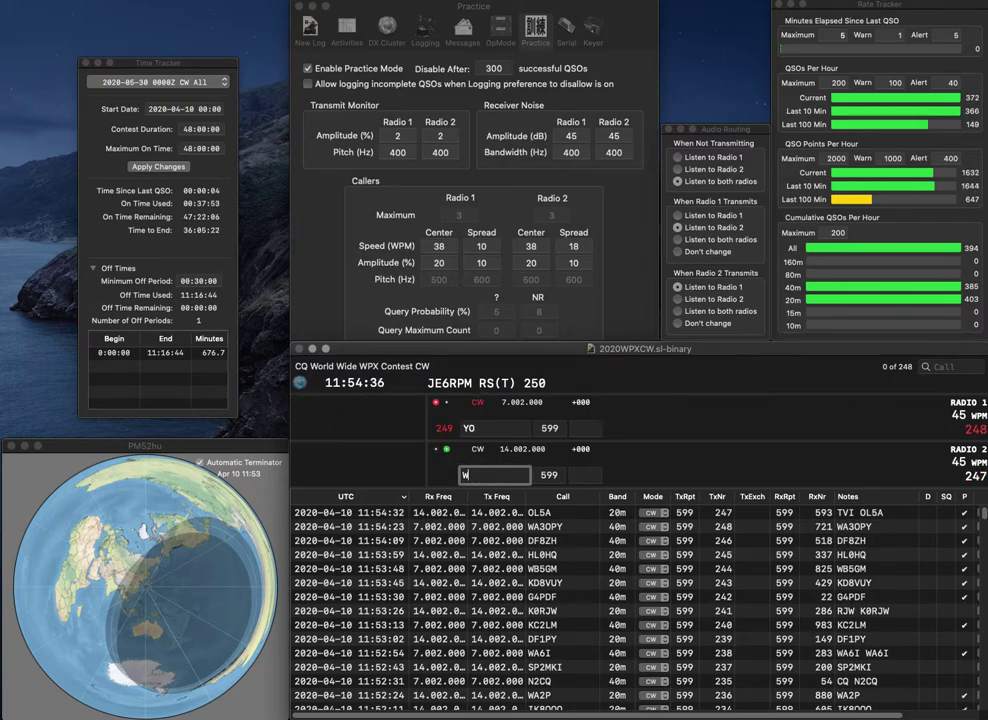
text(GB)
key(Home)
text(YO)
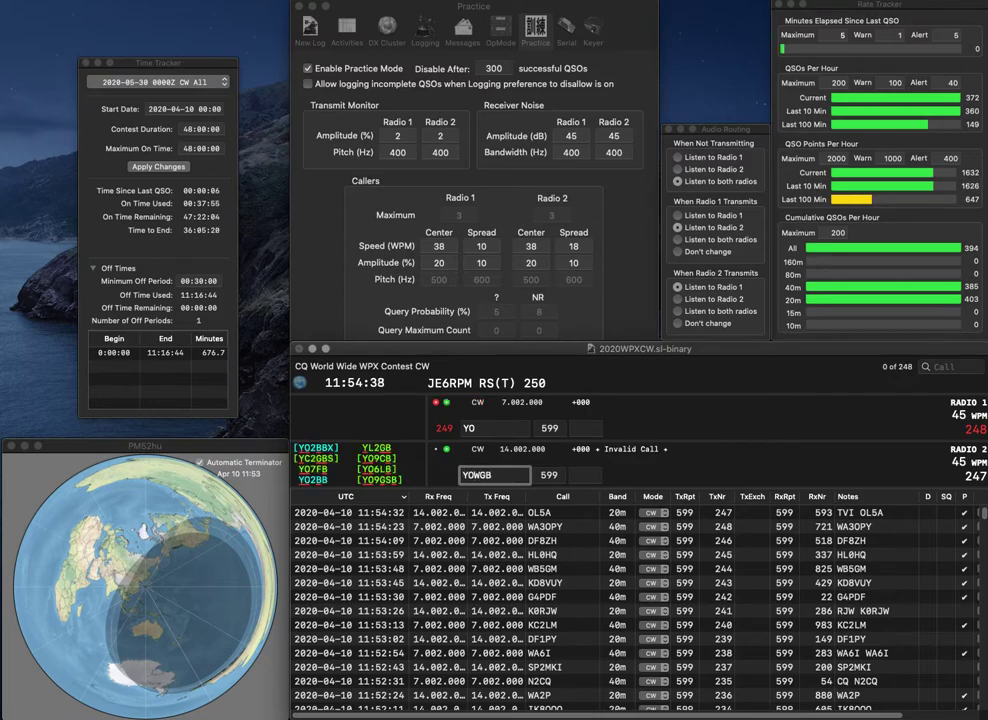
text(9)
key(Return)
text(DAE)
key(Left)
key(Left)
key(Left)
text(5)
key(Return)
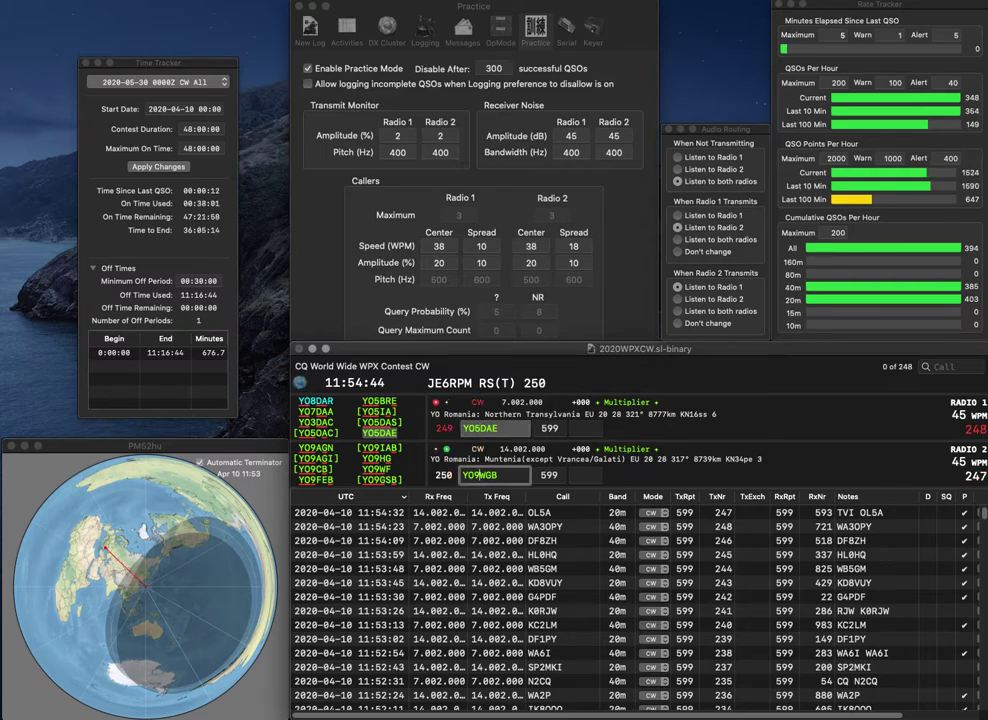
key(Delete)
key(Delete)
key(Delete)
text(SP)
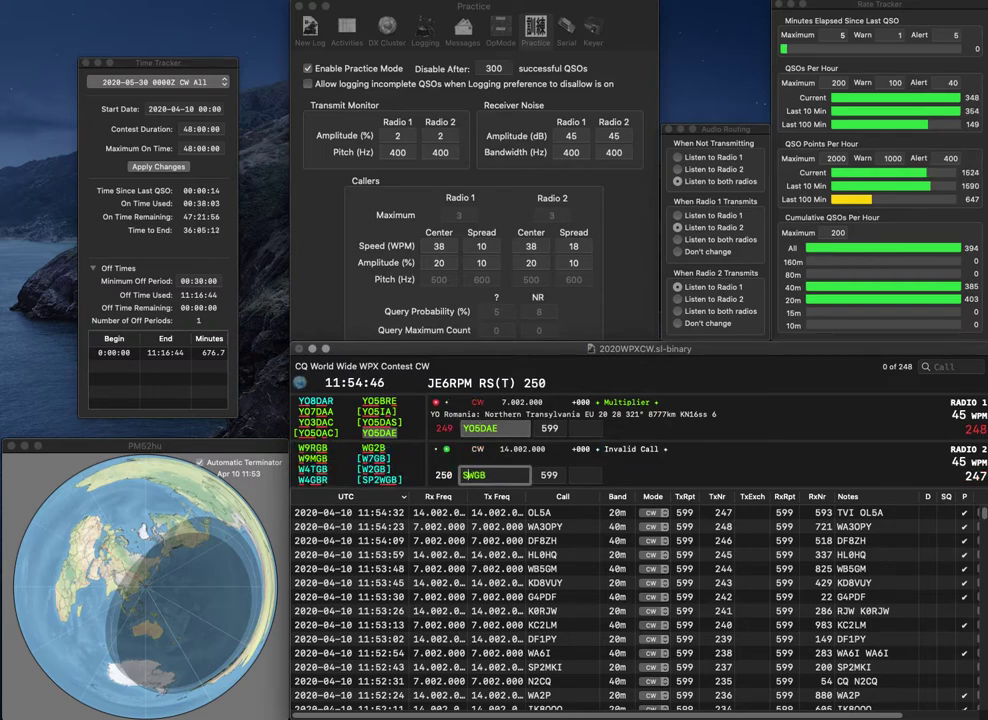
text(2)
key(Return)
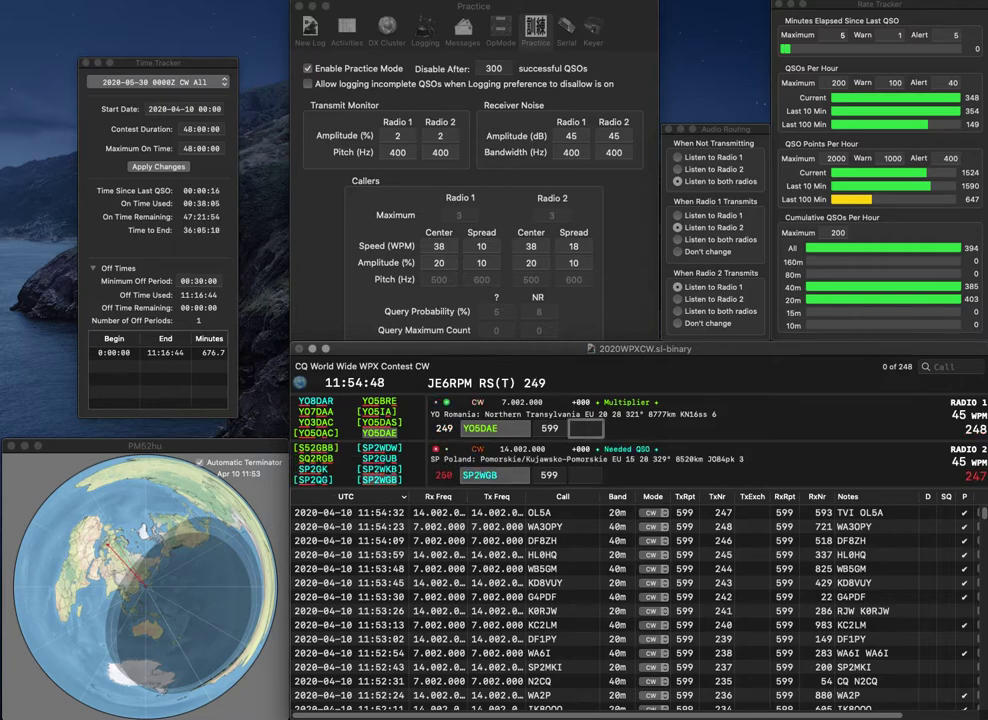
text(999)
key(Return)
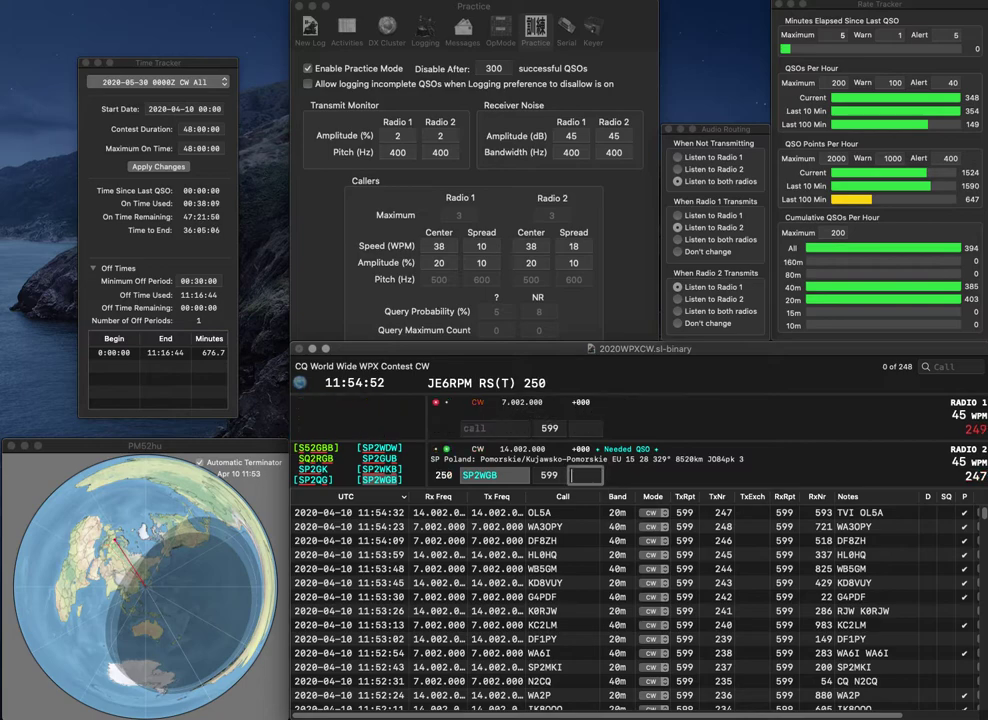
text(98)
key(Return)
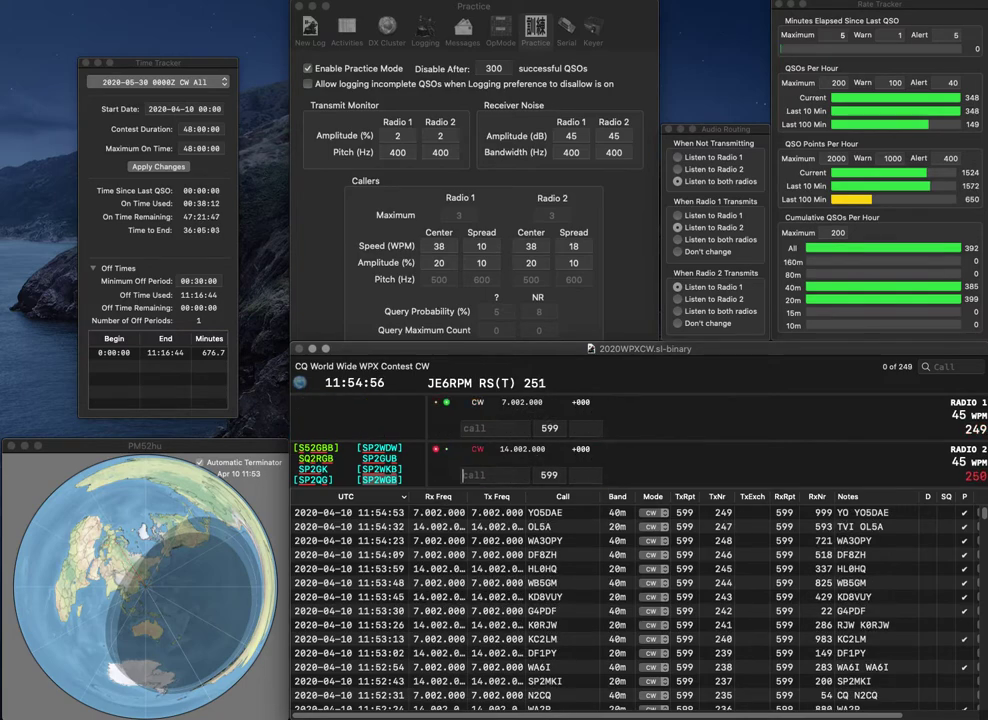
Enter W8WVU as the call on Radio 1 and WB7TVI as the call on Radio 2, sending each one.
text(W8WVU)
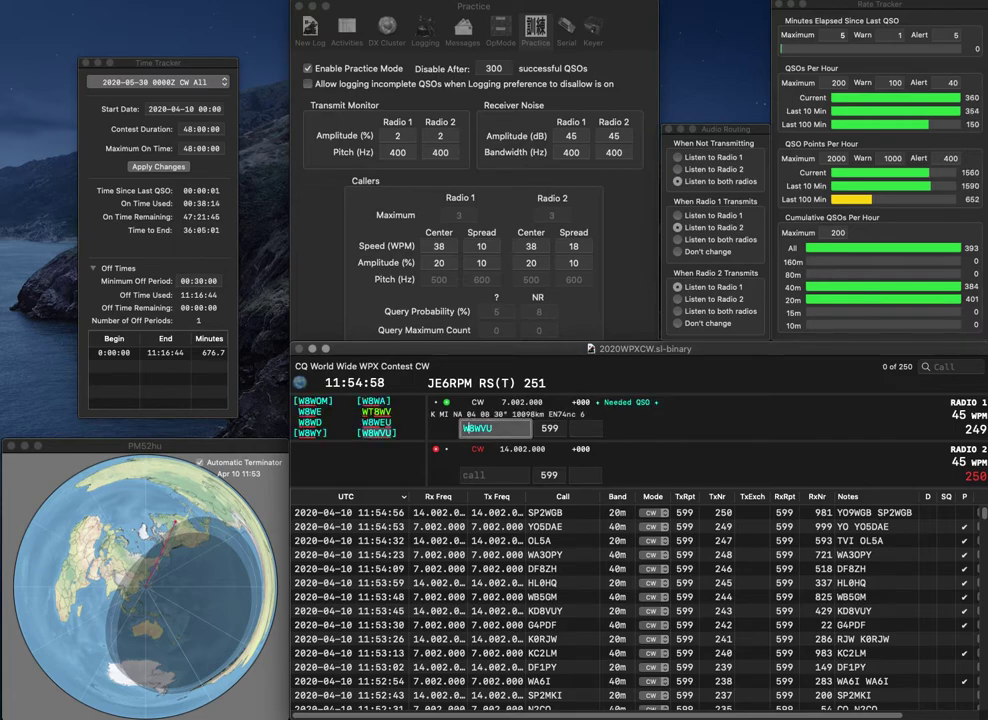
key(Return)
text(WB7TVI)
key(Return)
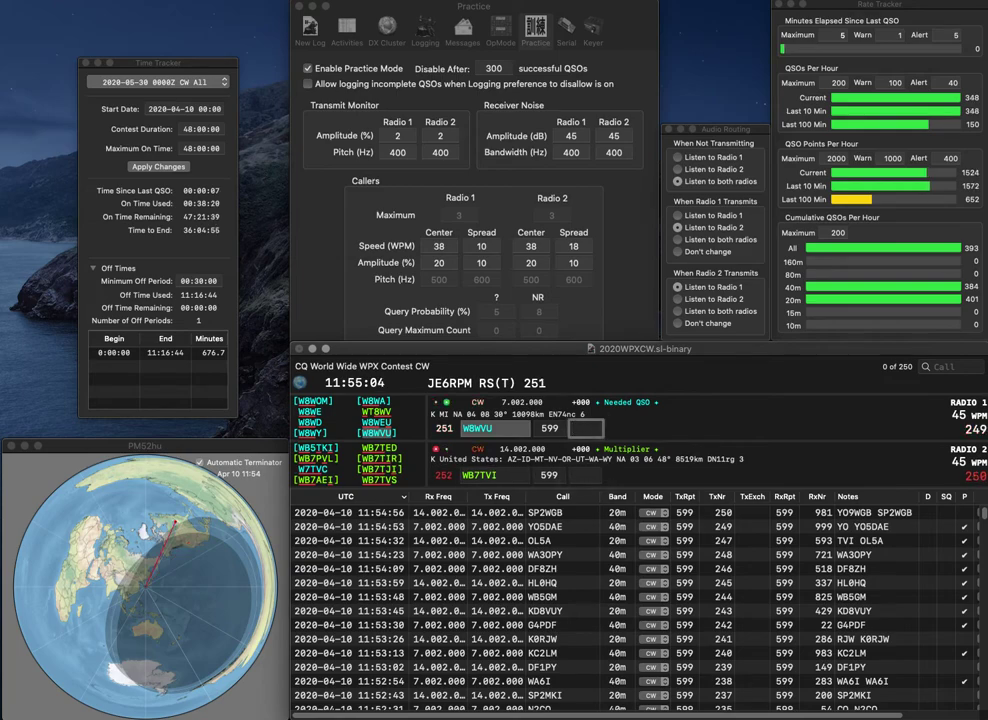
text(91)
key(Return)
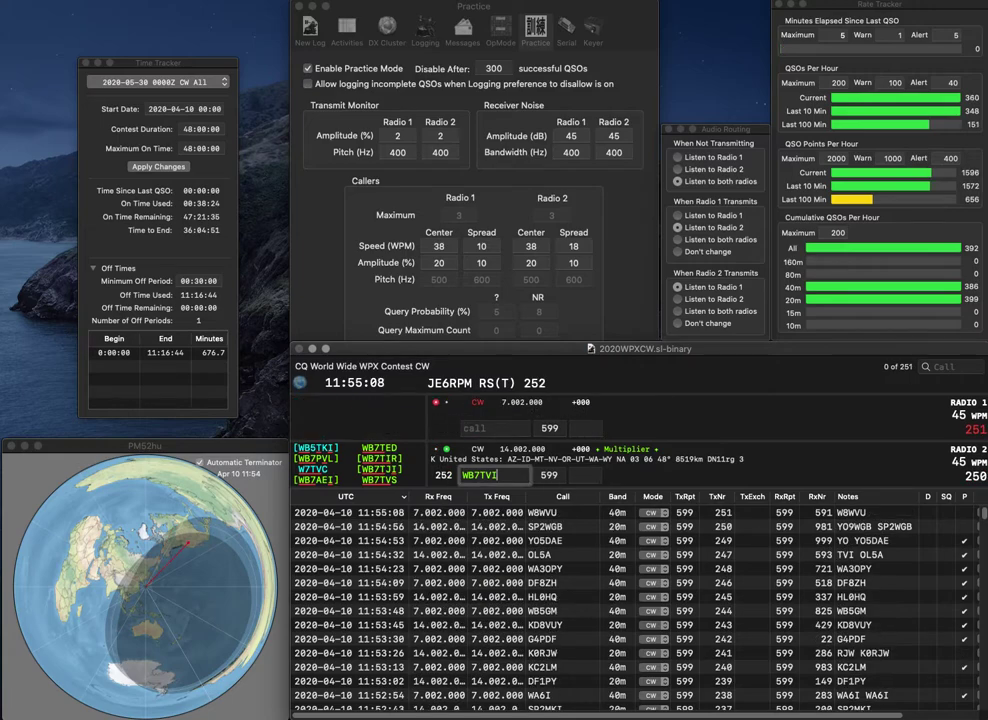
text(S)
key(Return)
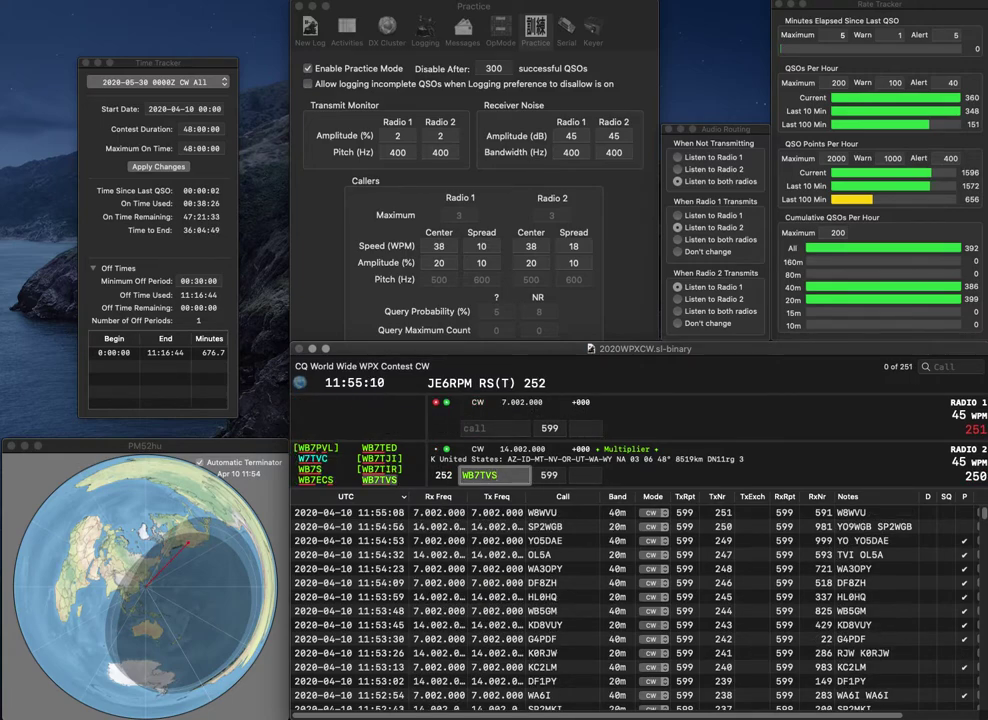
text(KF1D)
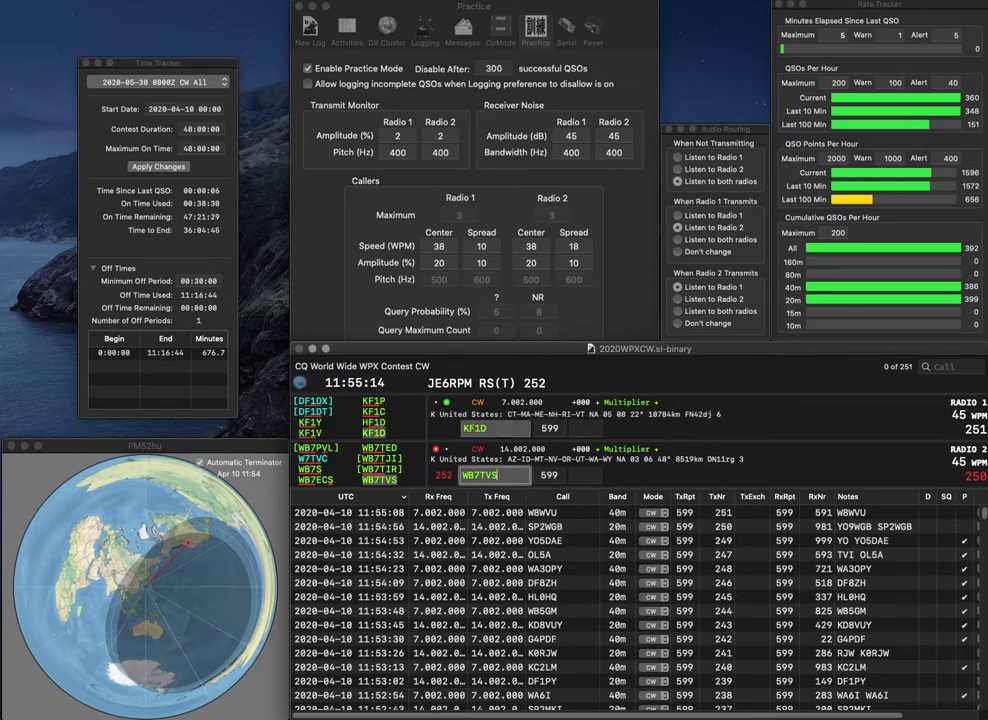
key(Return)
text(93)
key(Return)
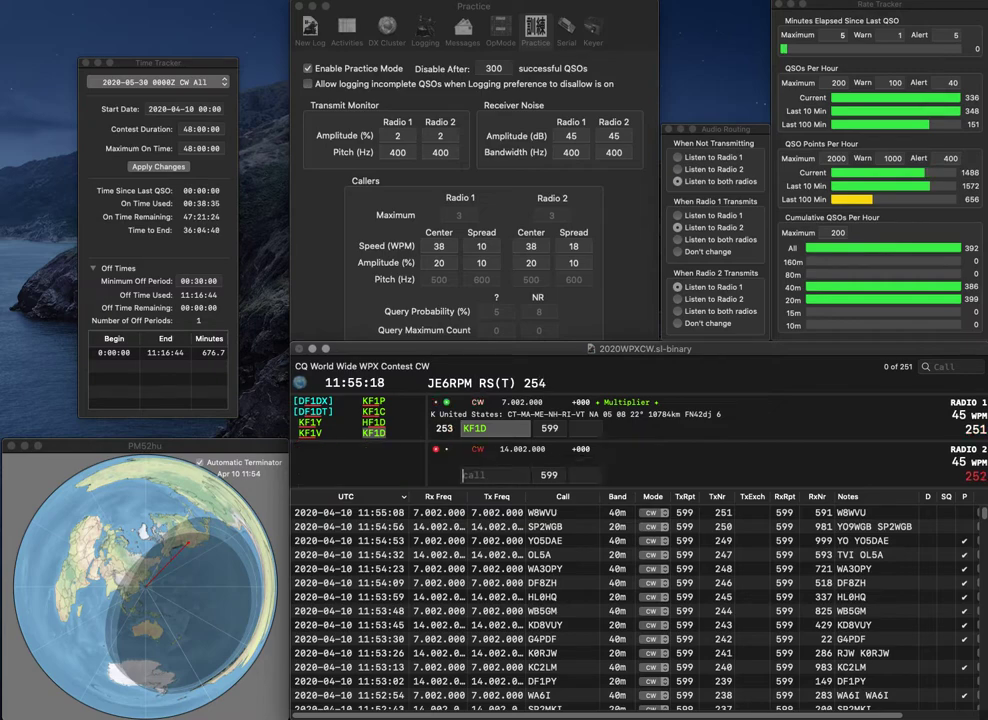
text(312)
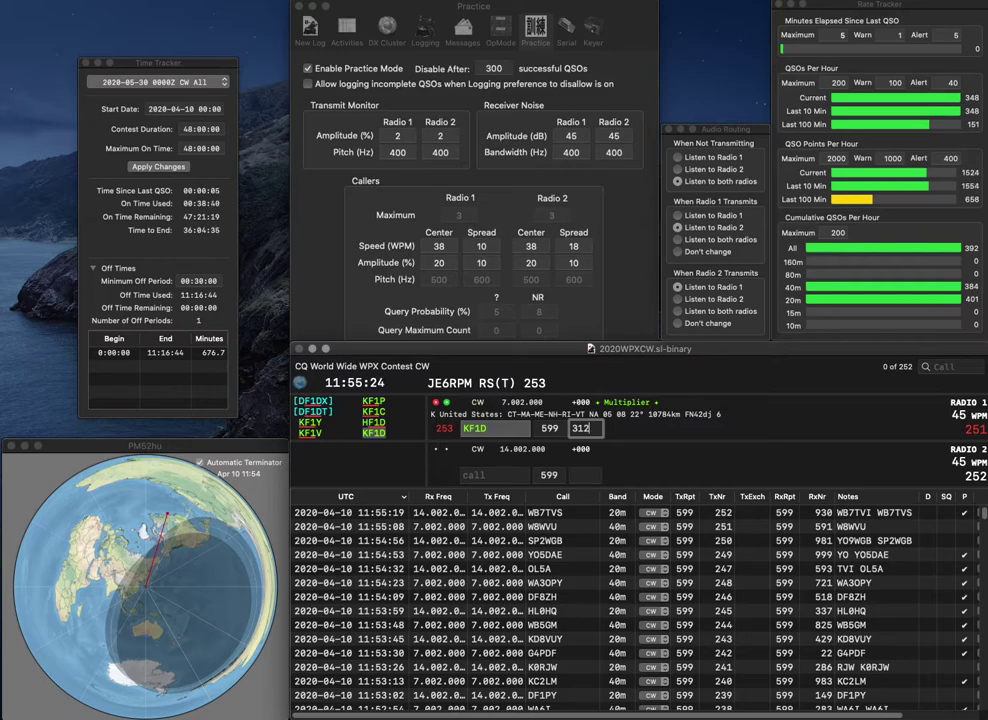
key(Return)
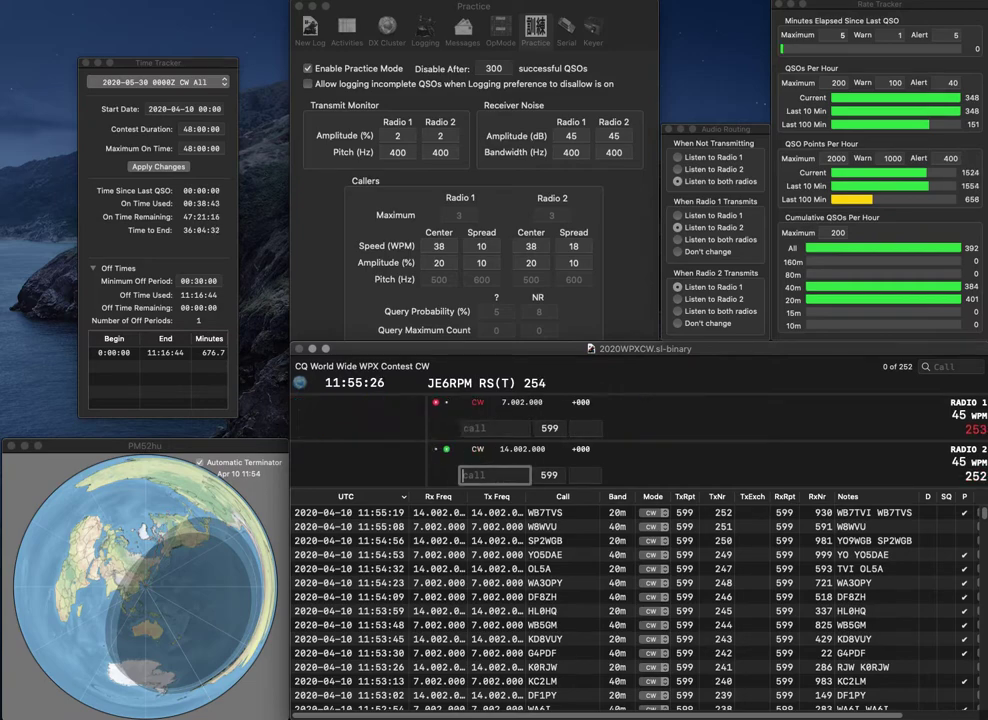
text(HB9)
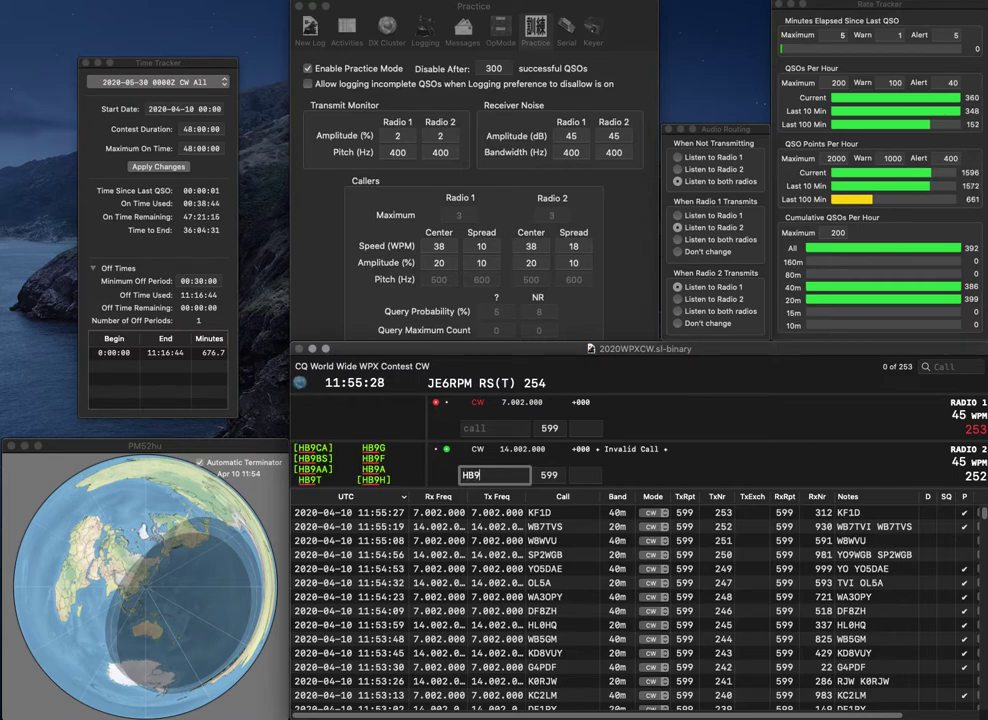
text(HTC)
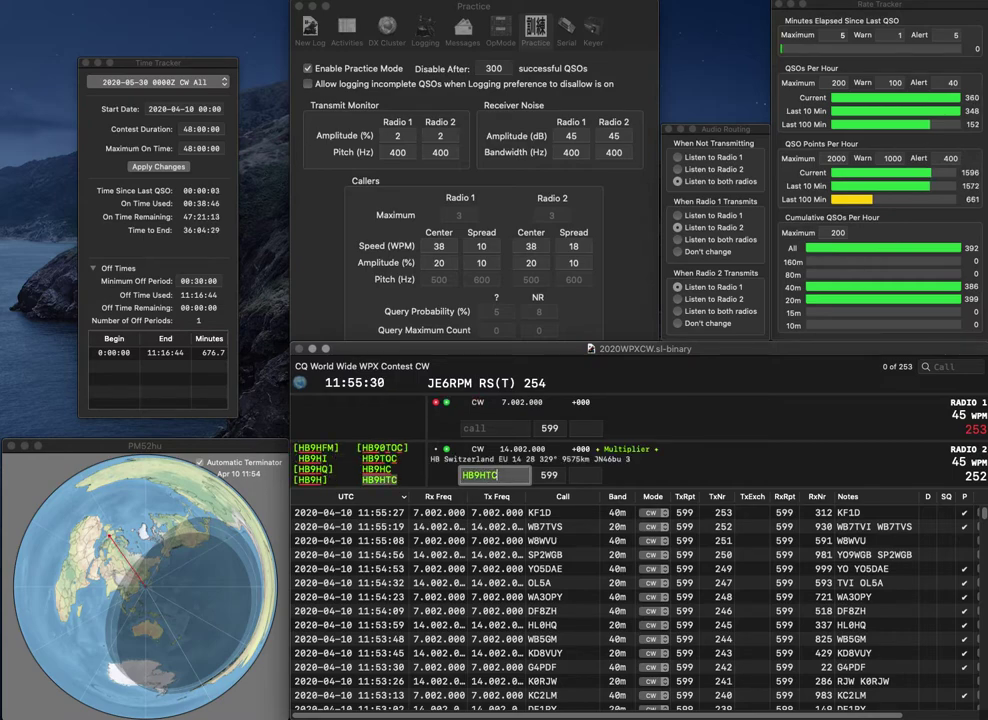
key(Return)
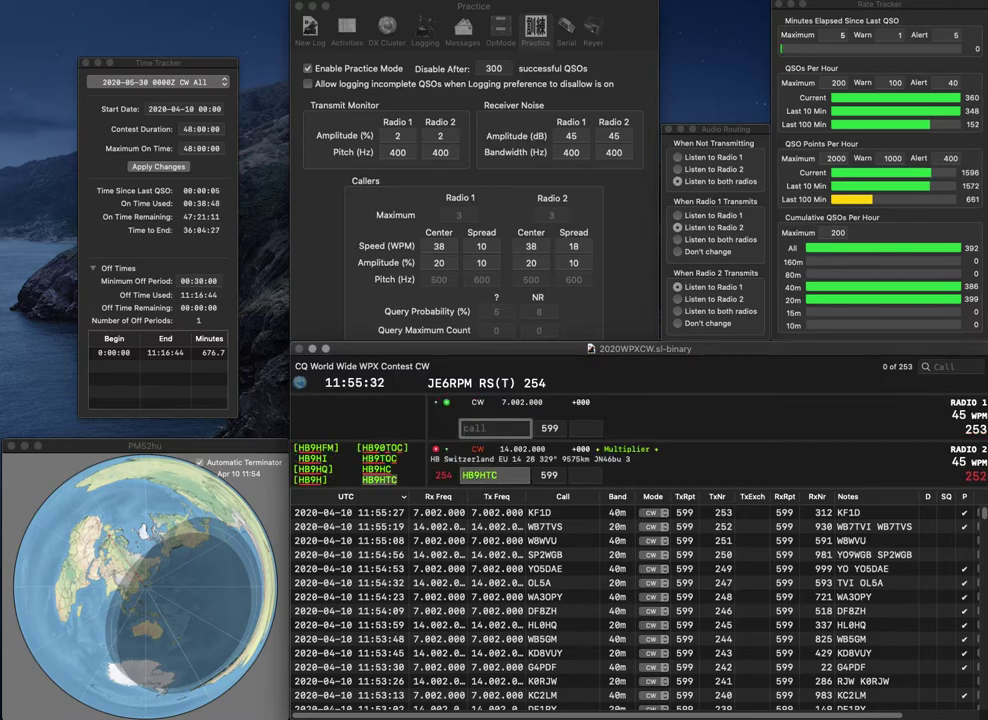
text(JA1EX)
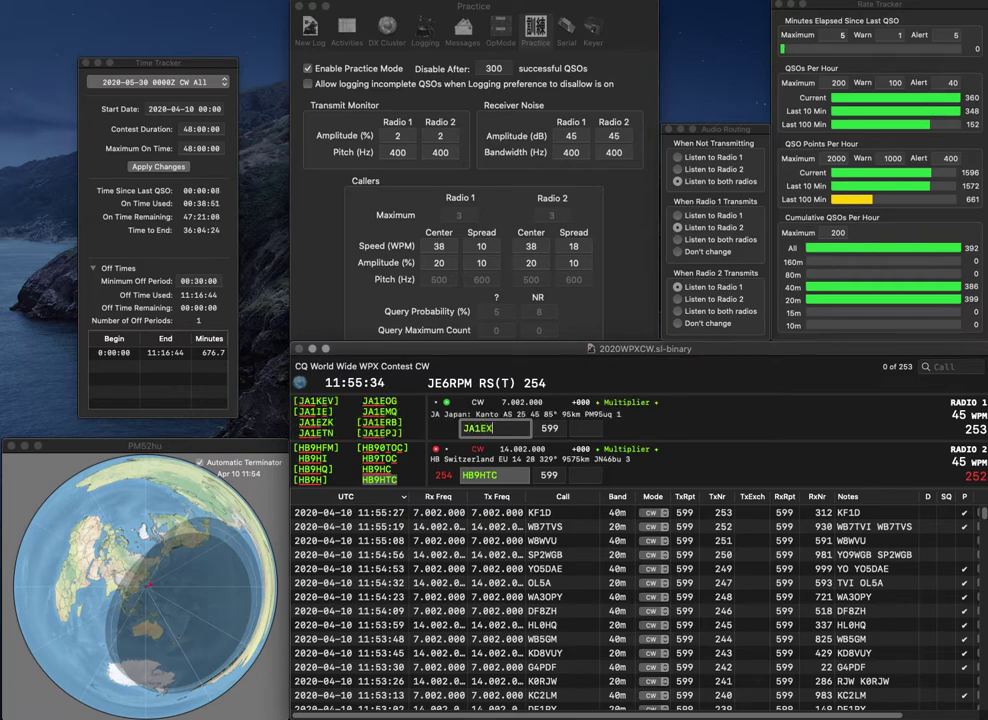
key(BackSpace)
text(ZK)
key(Return)
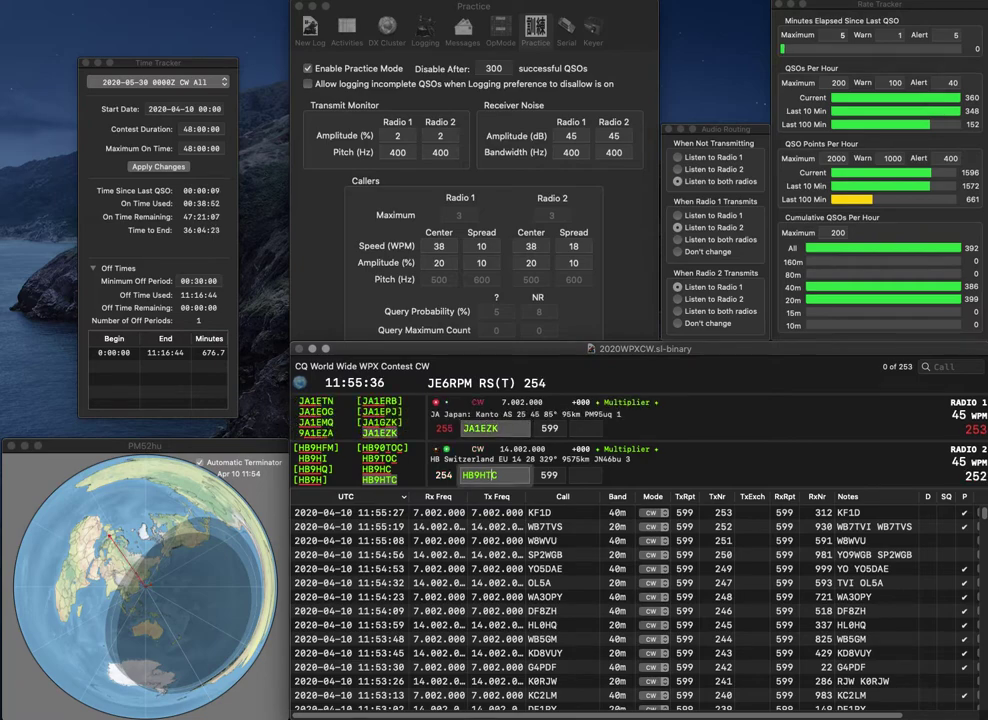
Log HB9HTC on Radio 2 with received number 428 and JA1EZK on Radio 1 with received number 948.
key(space)
text(4)
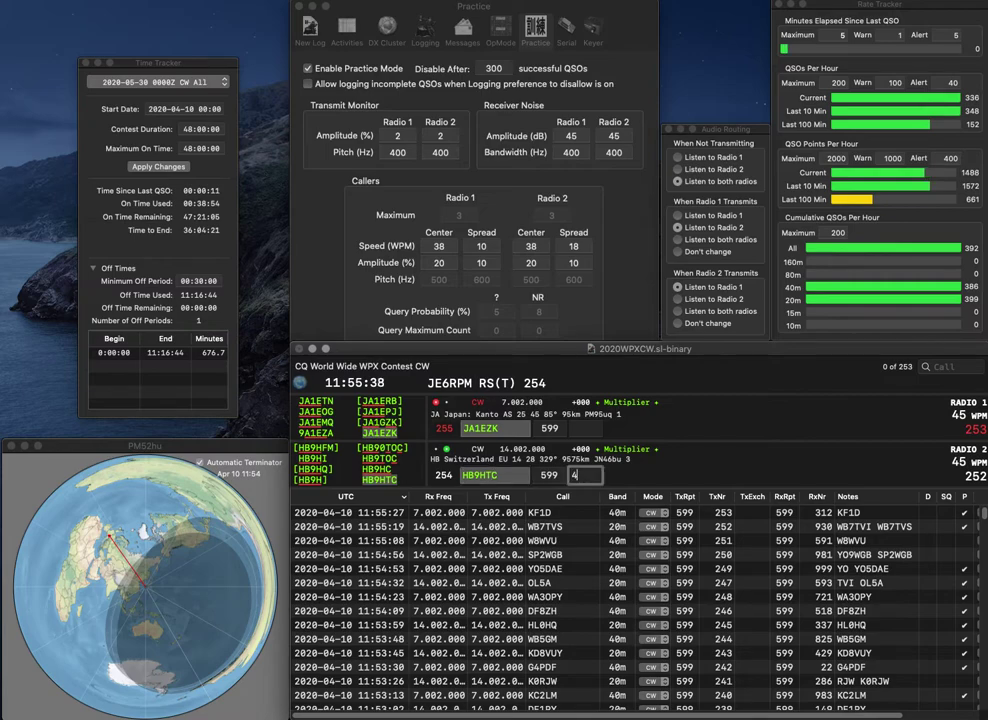
text(28)
key(Return)
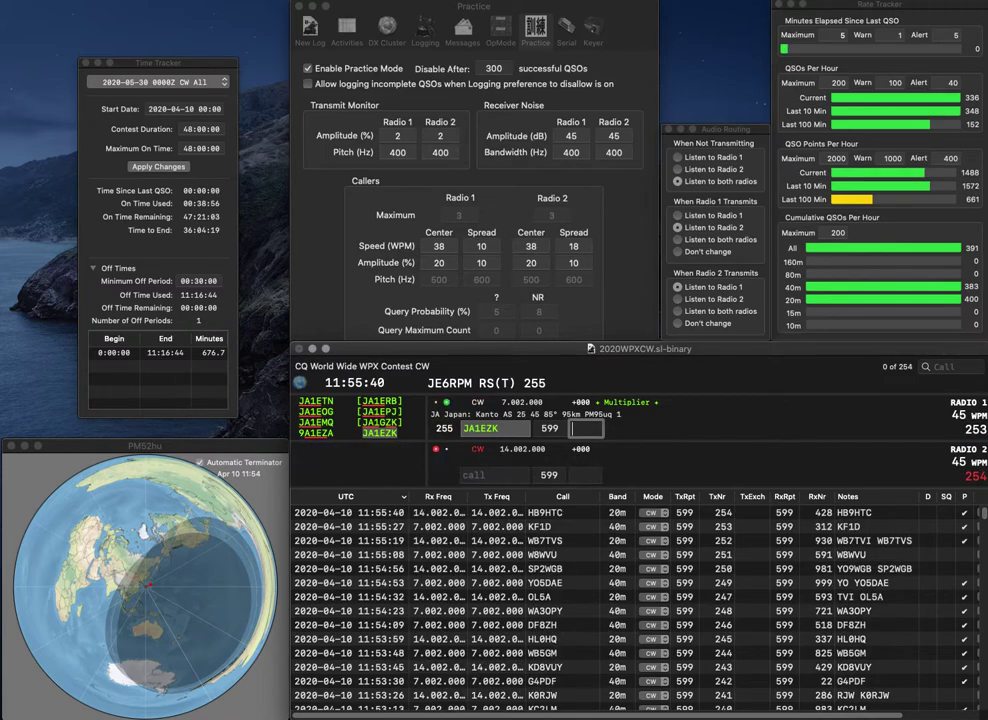
text(948)
key(Return)
Enter and send the calls W8BT on Radio 2 and OK1FSM on Radio 1.
text(8BT)
key(Home)
text(W)
key(Return)
key(Return)
text(OK1FSM)
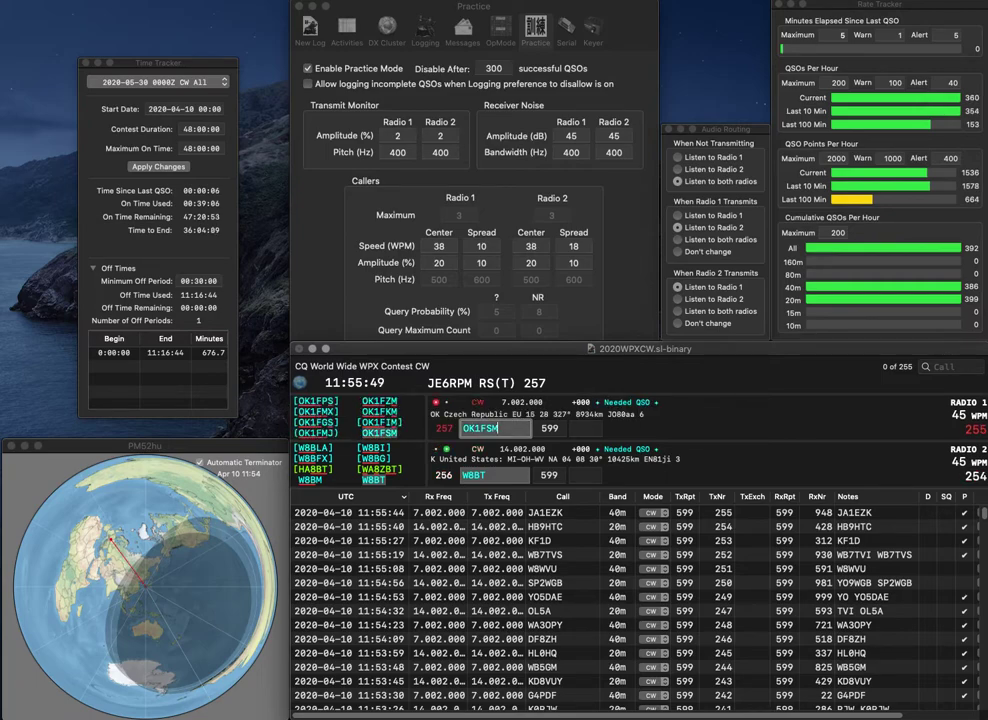
key(Return)
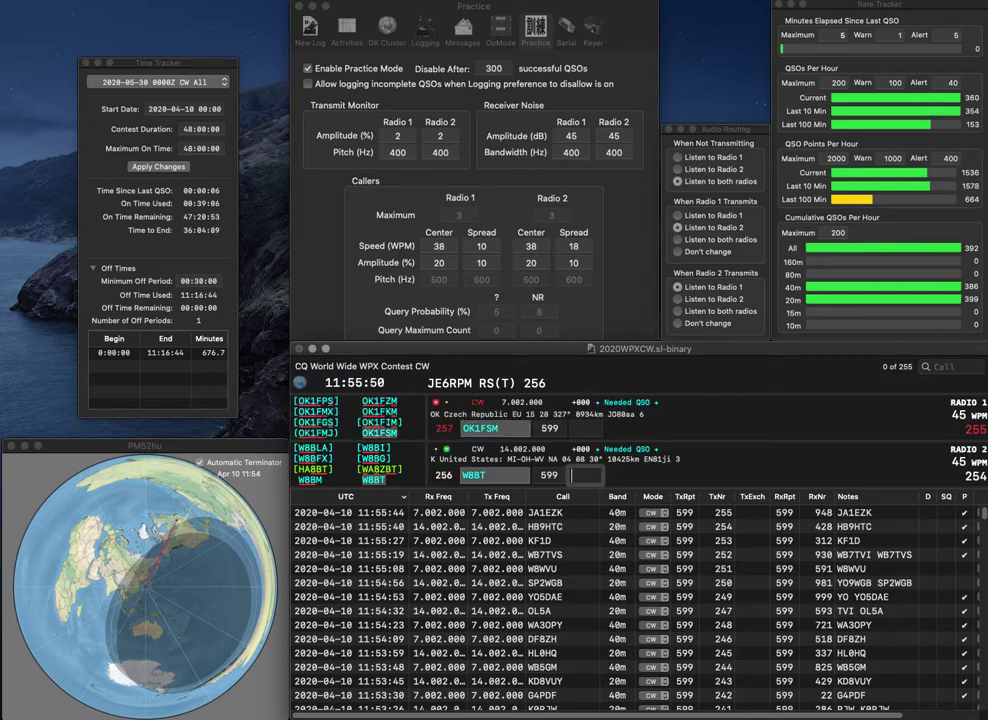
Log W8BT on Radio 2 with received number 298 and OK1FSM on Radio 1 with received number 983.
text(298)
key(Return)
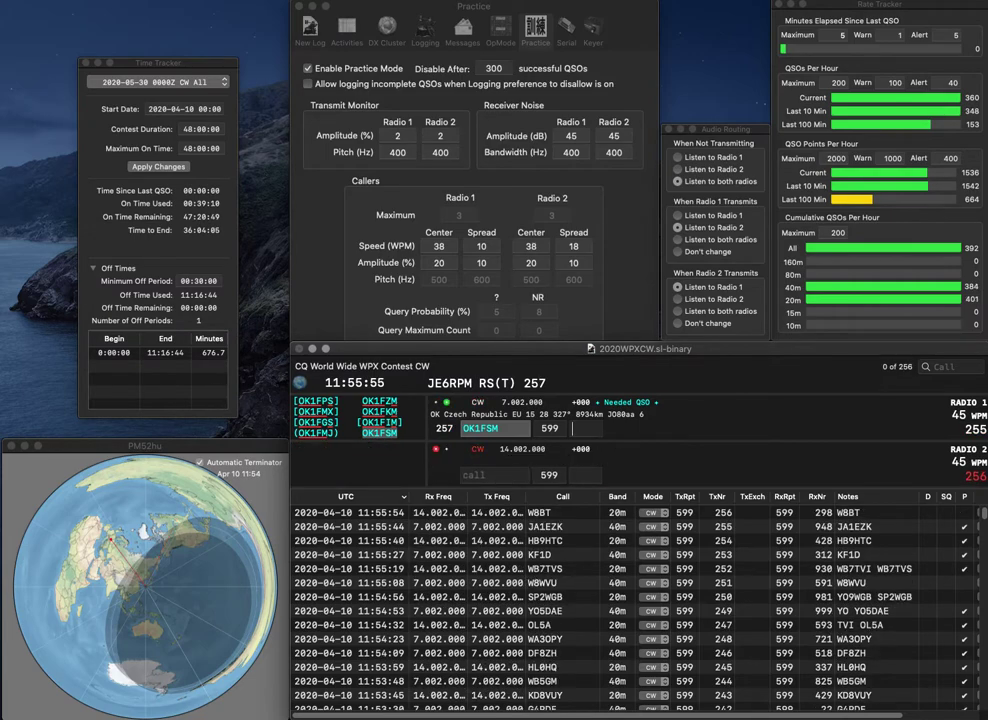
text(983)
key(Return)
text(W2)
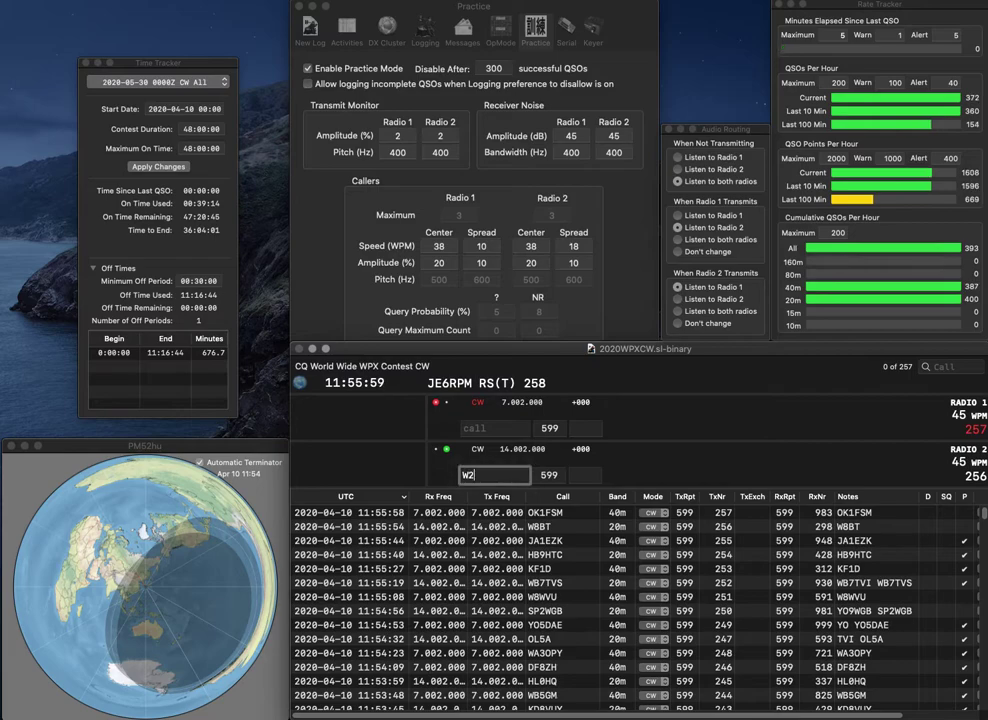
text(DFC)
key(Return)
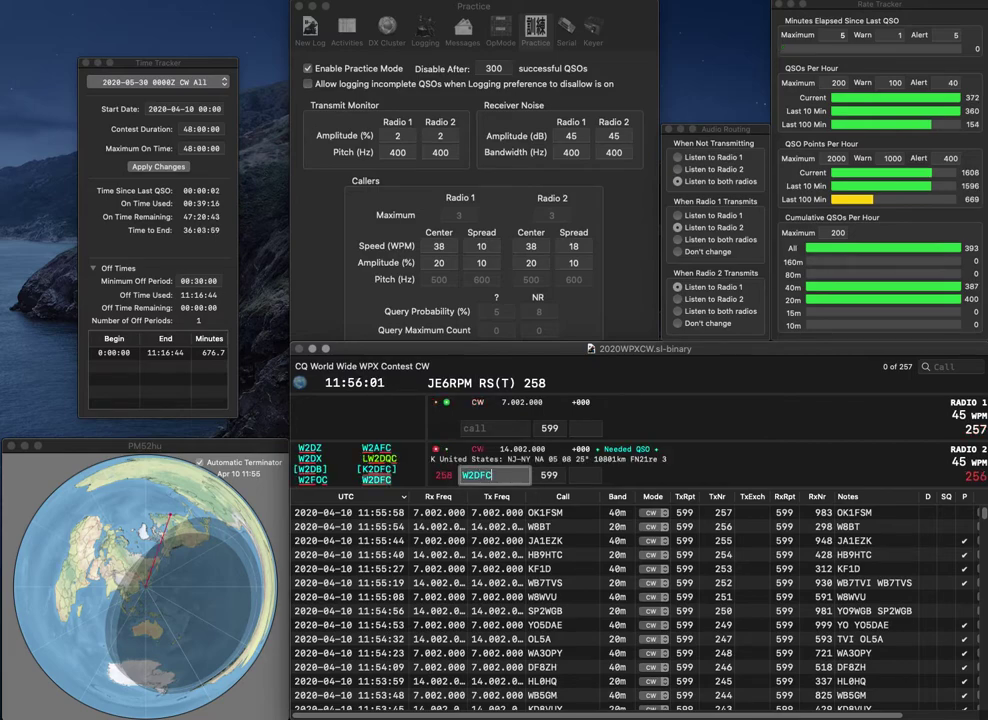
text(K7EFK)
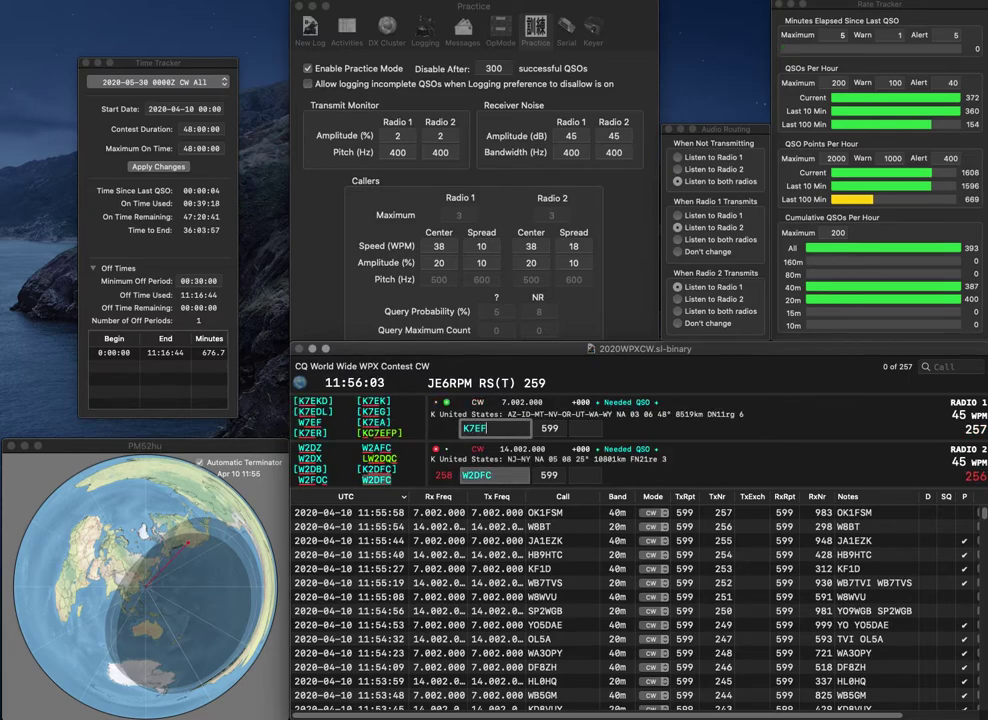
key(Return)
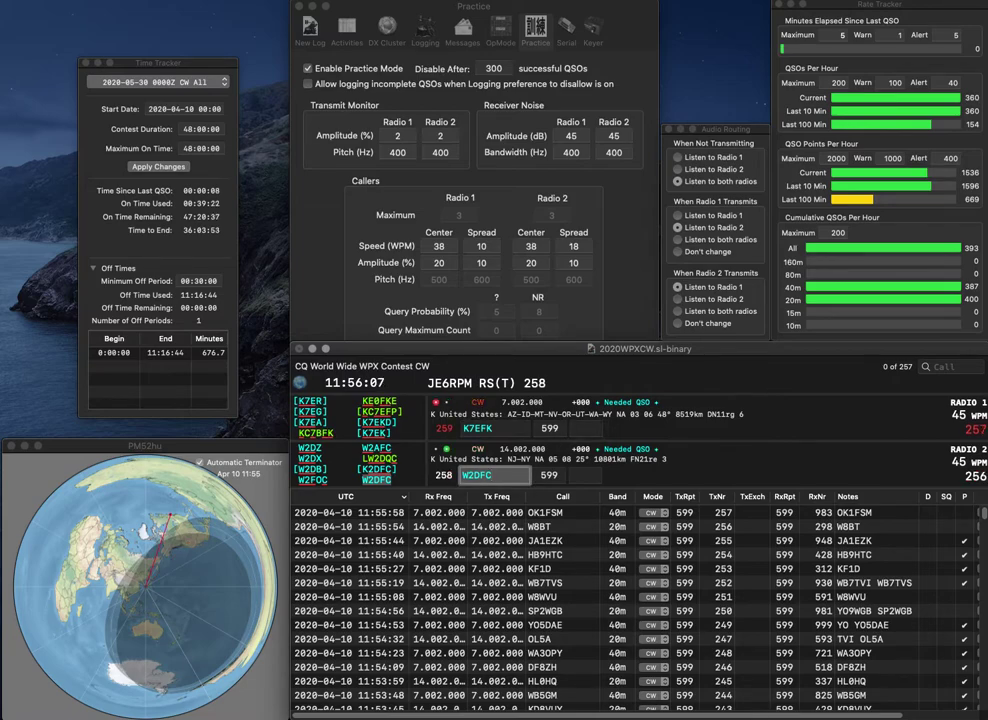
key(space)
key(Return)
key(space)
key(Left)
key(Right)
key(Right)
key(BackSpace)
text(8)
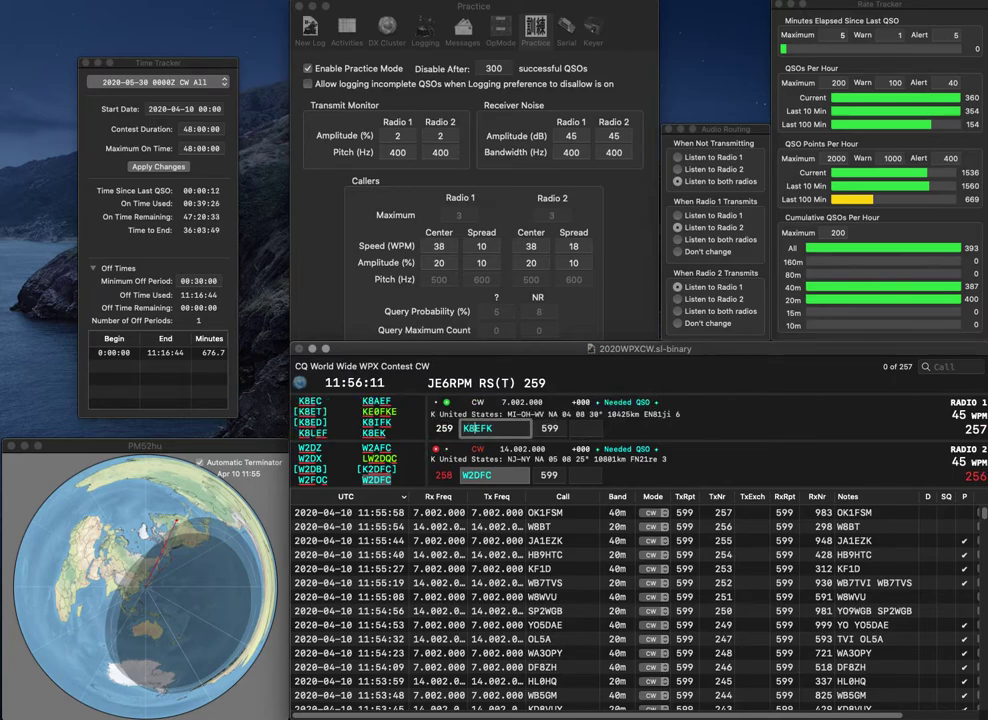
key(Delete)
text(I)
key(Return)
text(3)
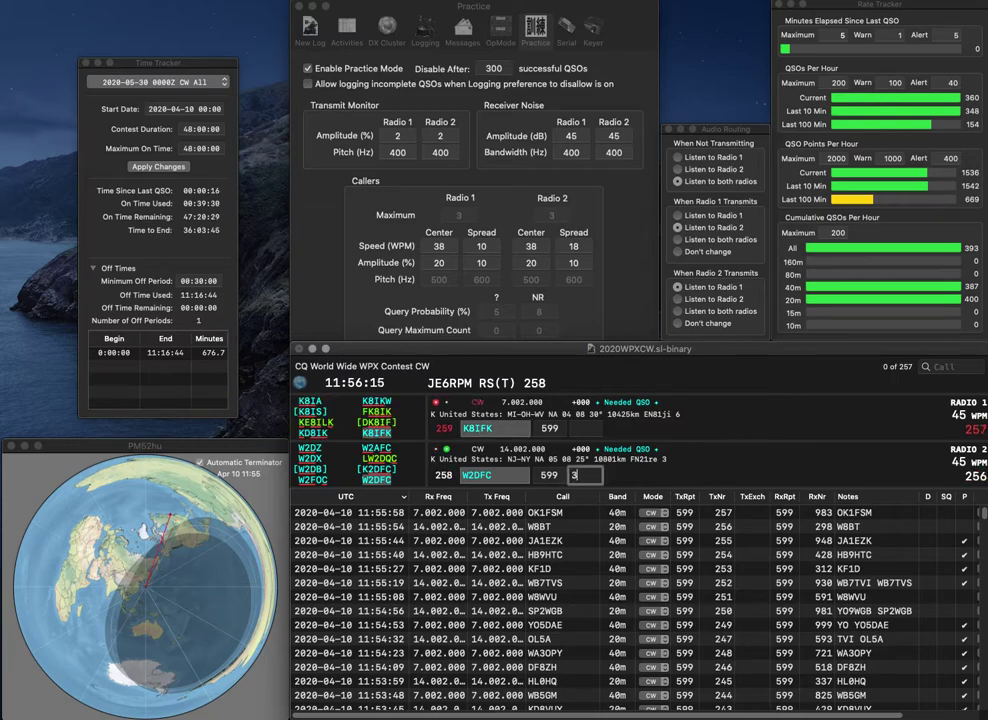
text(09)
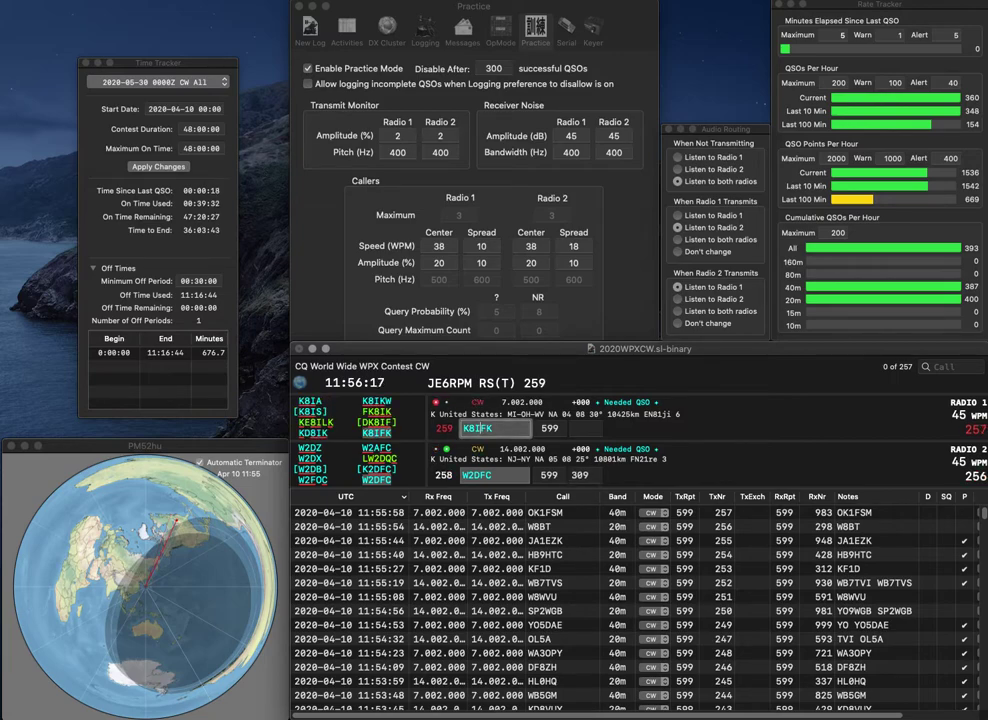
key(Return)
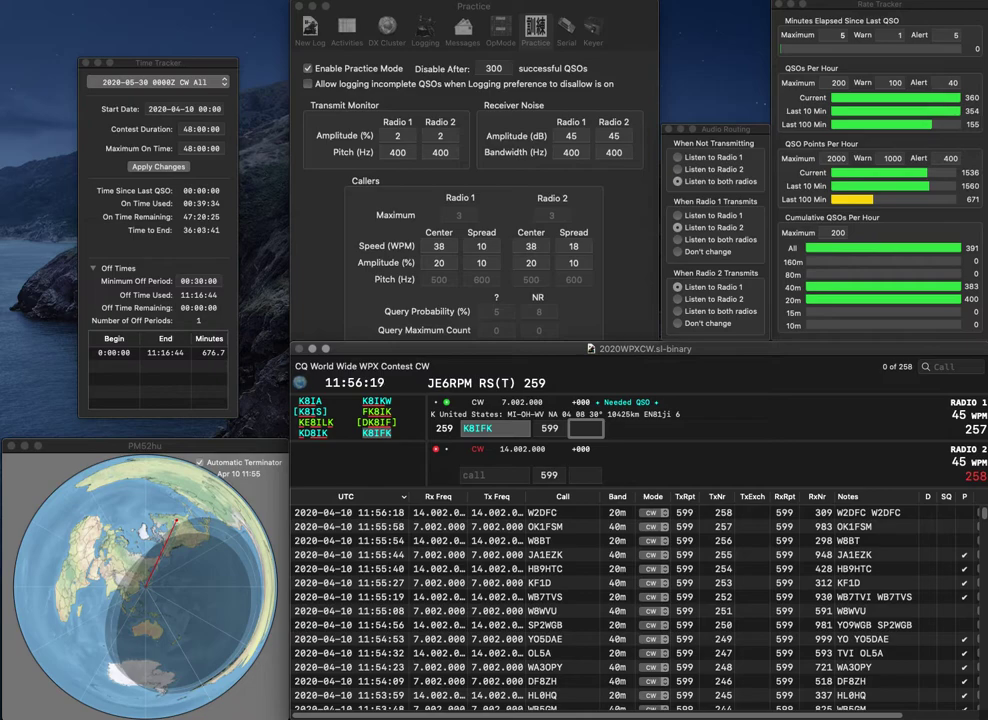
text(48)
key(Return)
text(K3W)
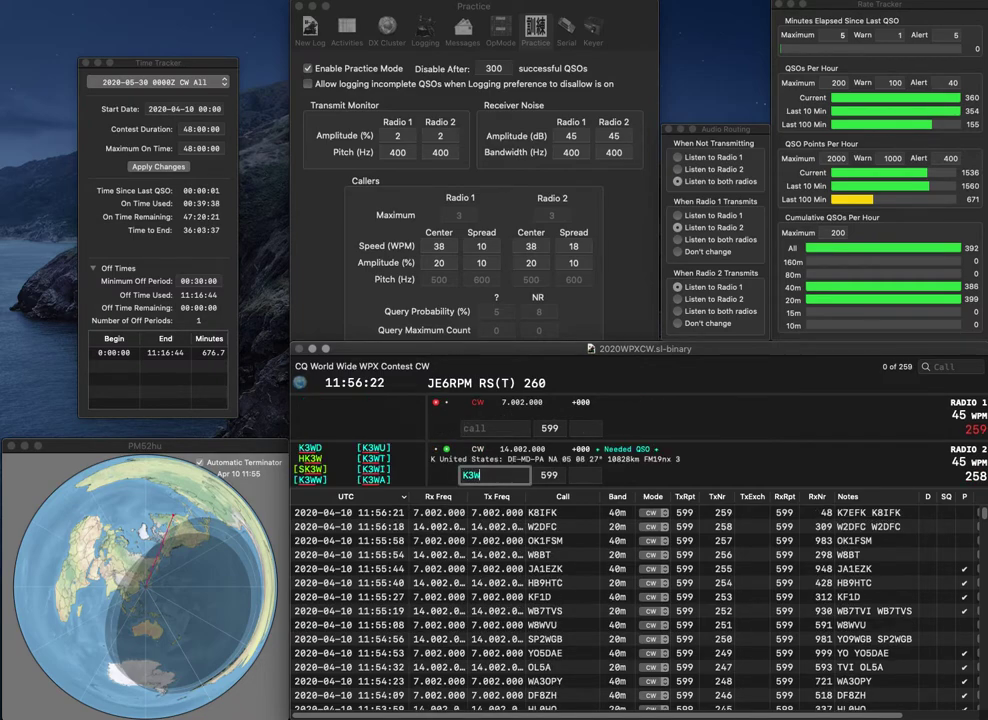
text(I)
key(Return)
text(KI4TYK)
key(Return)
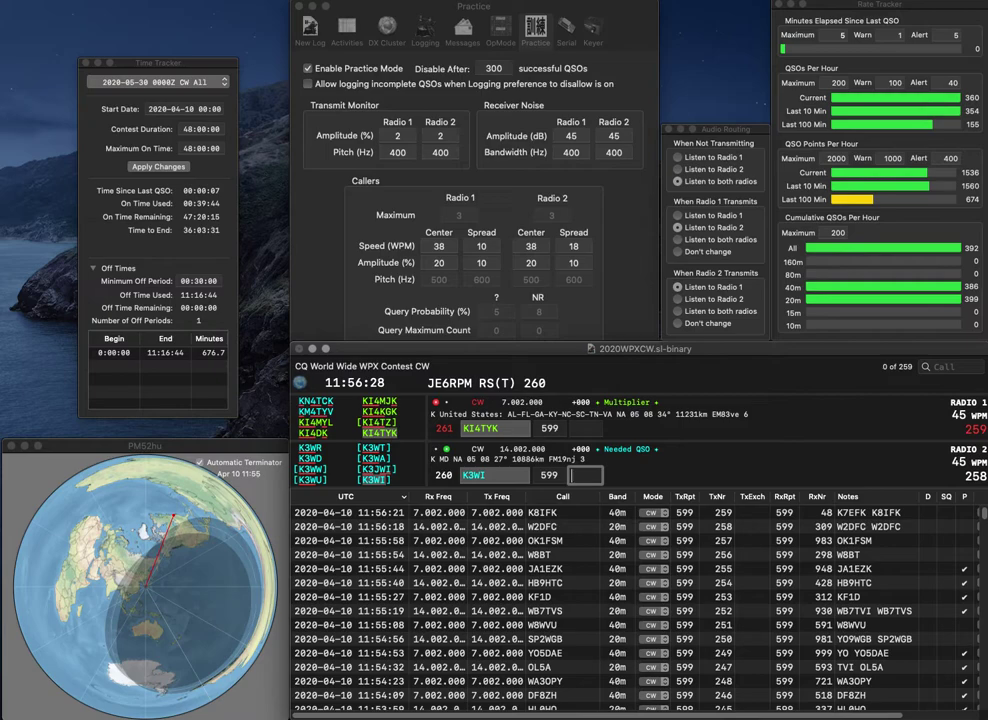
Log K3WI on Radio 2 with received number 704 and KI4TYK on Radio 1 with received number 474.
text(704)
key(Return)
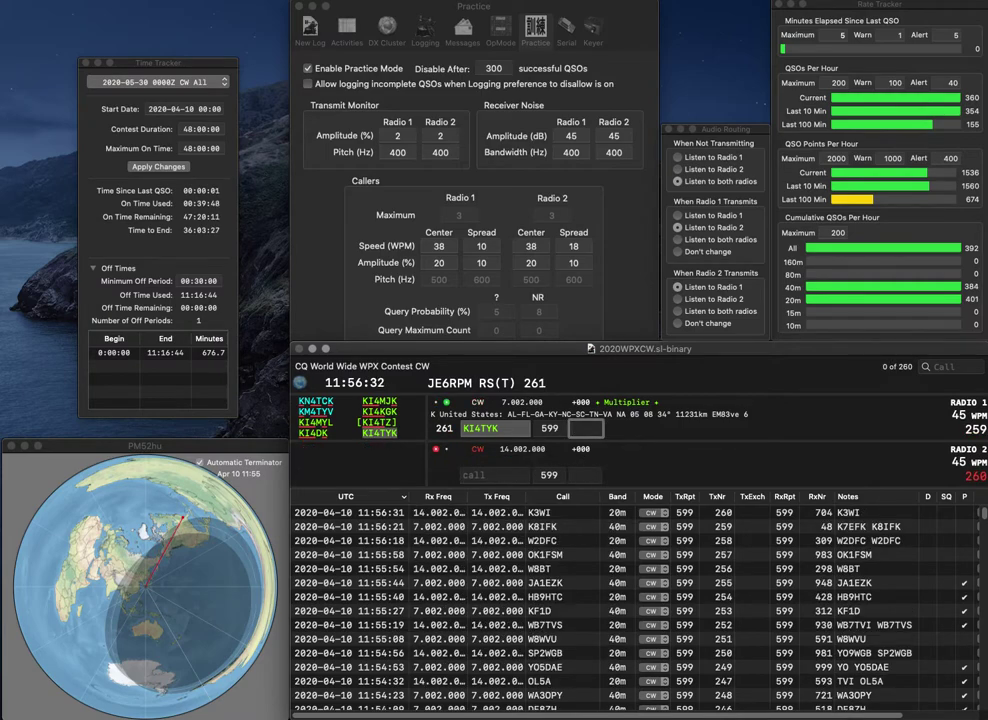
text(474)
key(Return)
text(N4)
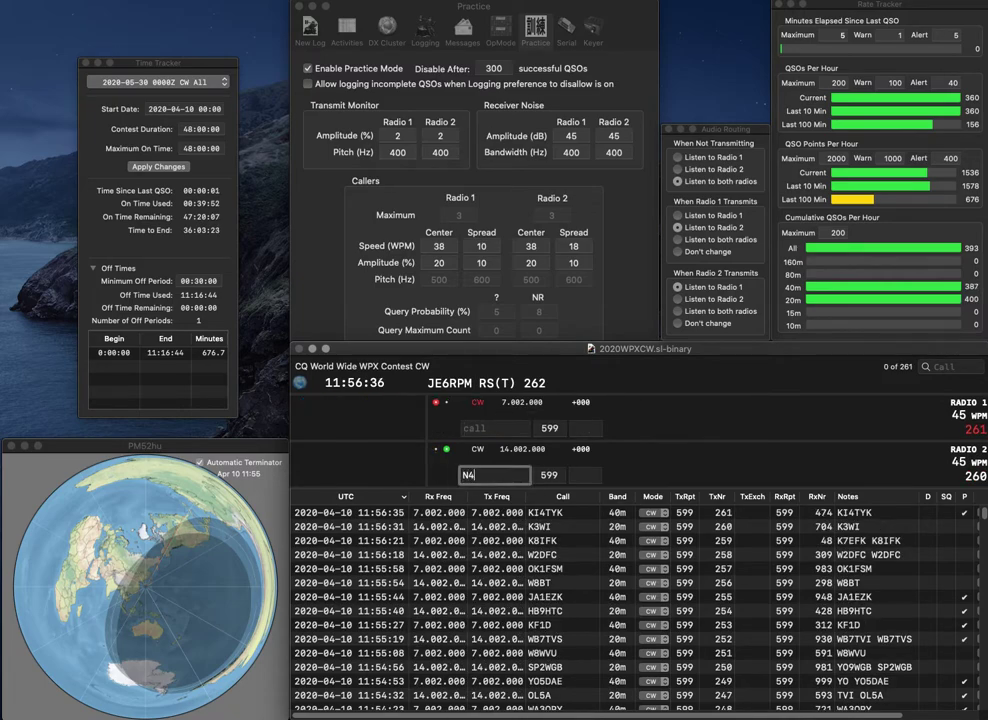
text(BRF)
key(Return)
text(A3XOV)
key(Home)
text(V)
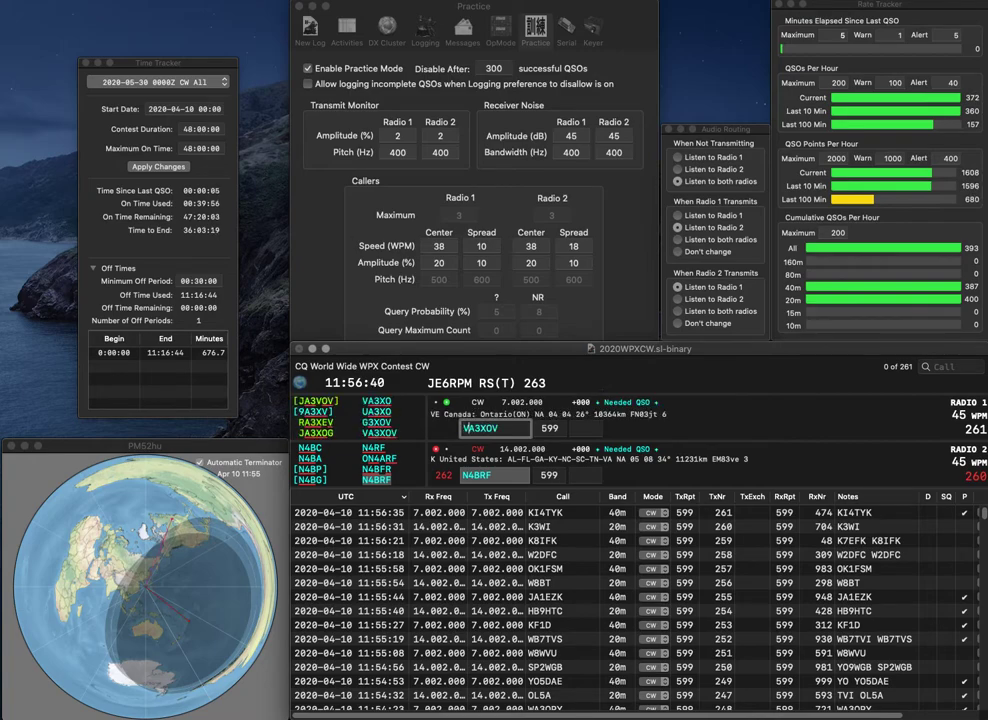
key(Return)
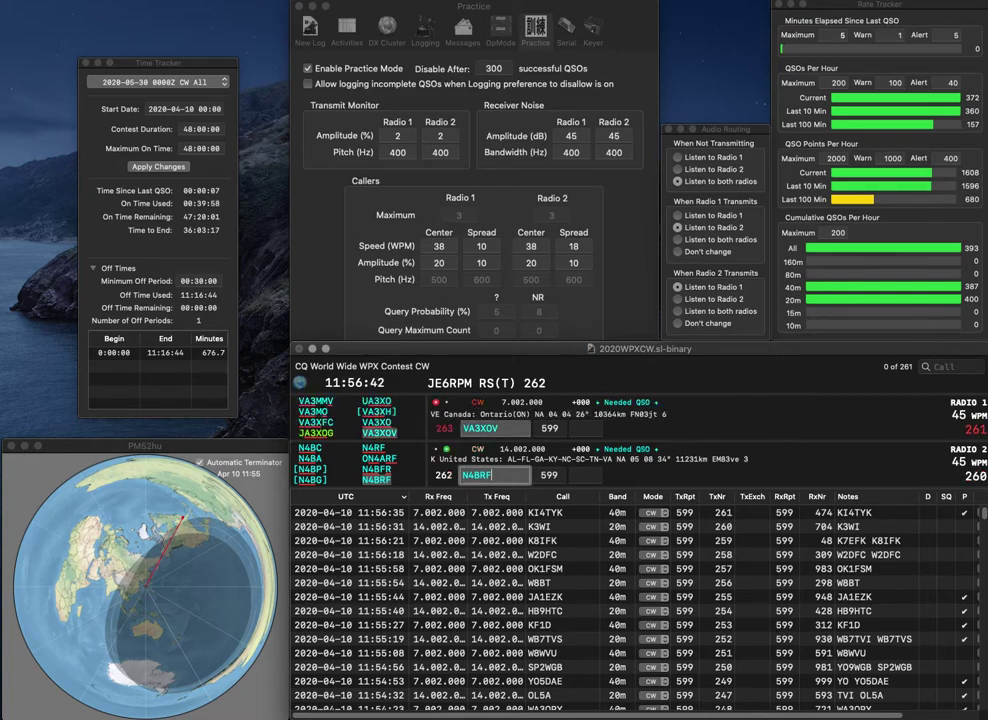
key(Tab)
text(583)
key(Return)
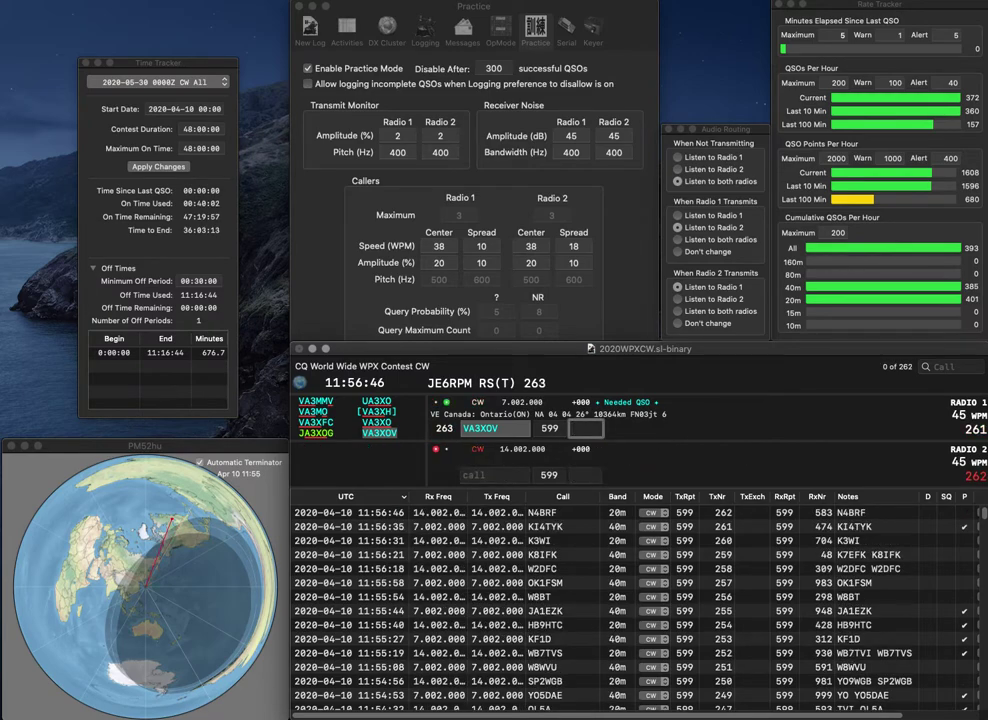
text(364)
key(Return)
text(LA5YJ)
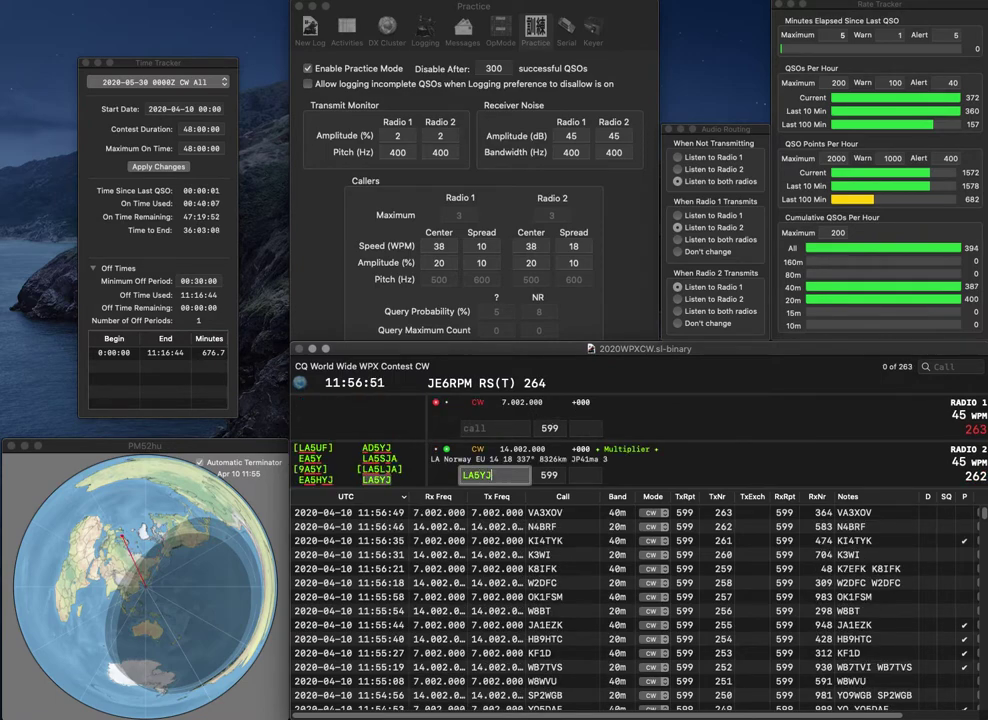
key(Return)
text(K)
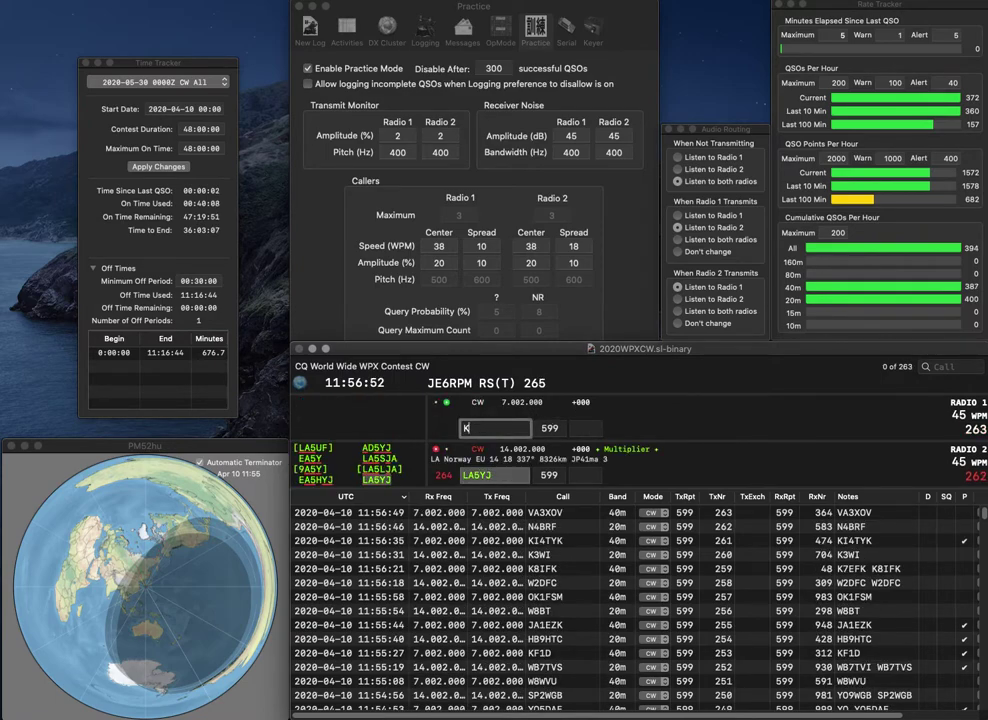
text(4TZZ)
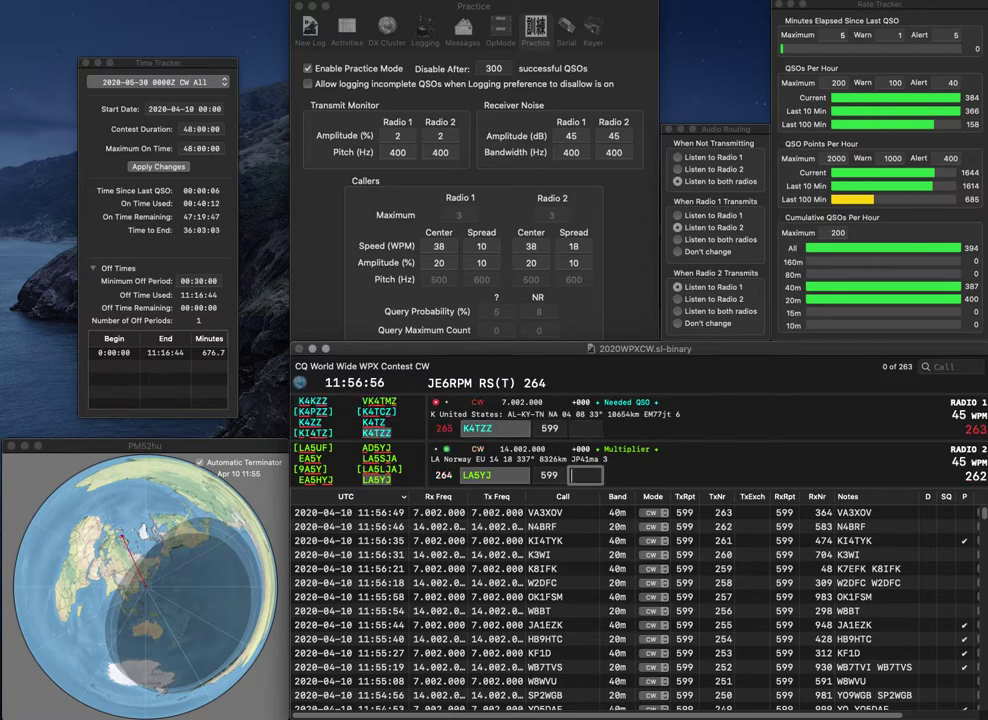
Log LA5YJ on Radio 2 with received number 846 and K4TZZ on Radio 1 with received number 663.
text(846)
key(Return)
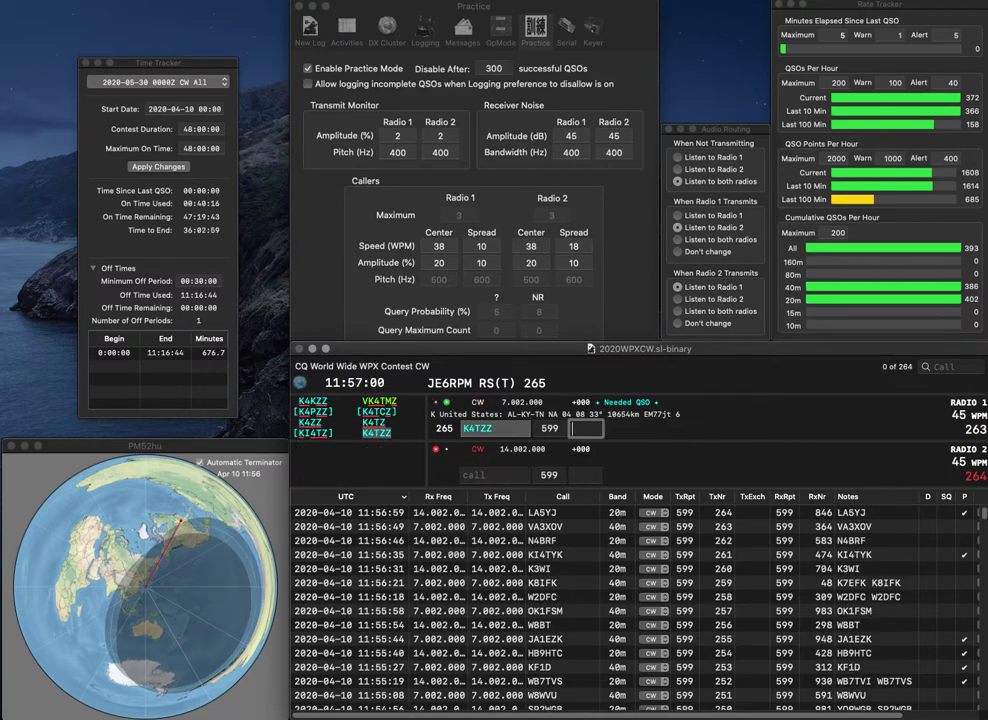
text(663)
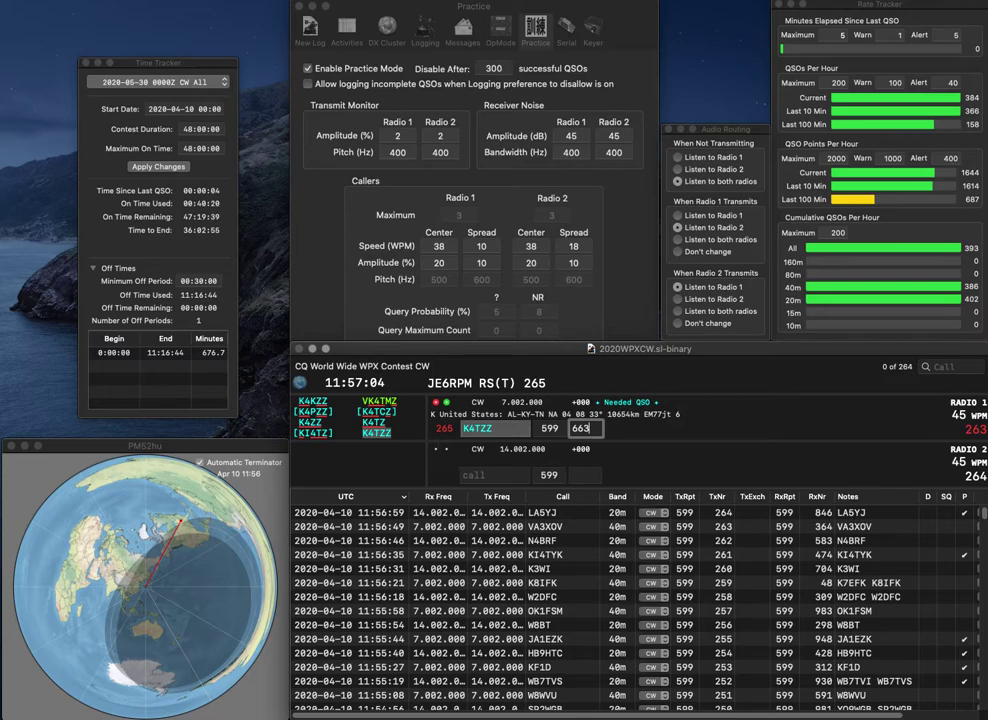
key(Return)
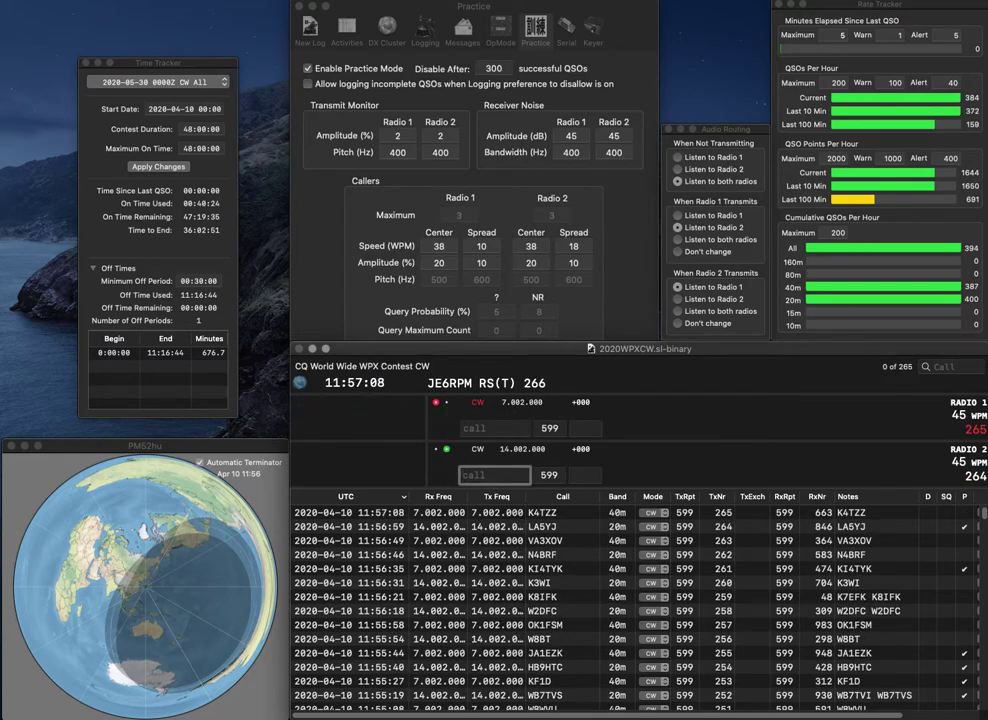
Enter and send the partial calls YT on Radio 2 and 0VDY on Radio 1.
text(YO)
key(BackSpace)
text(T)
key(Return)
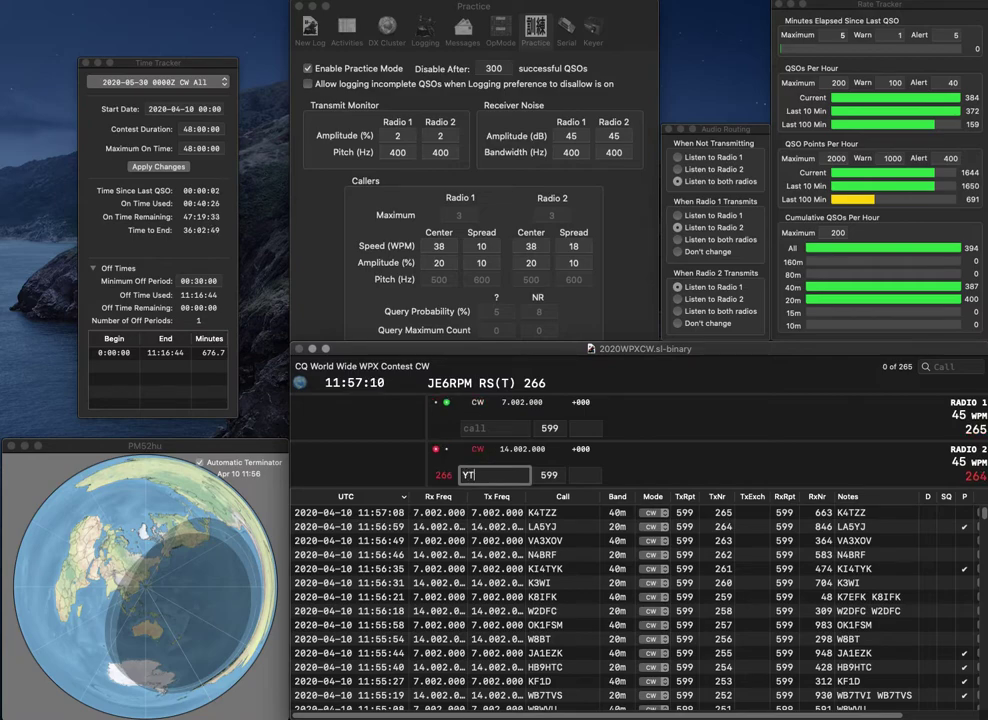
text(0V)
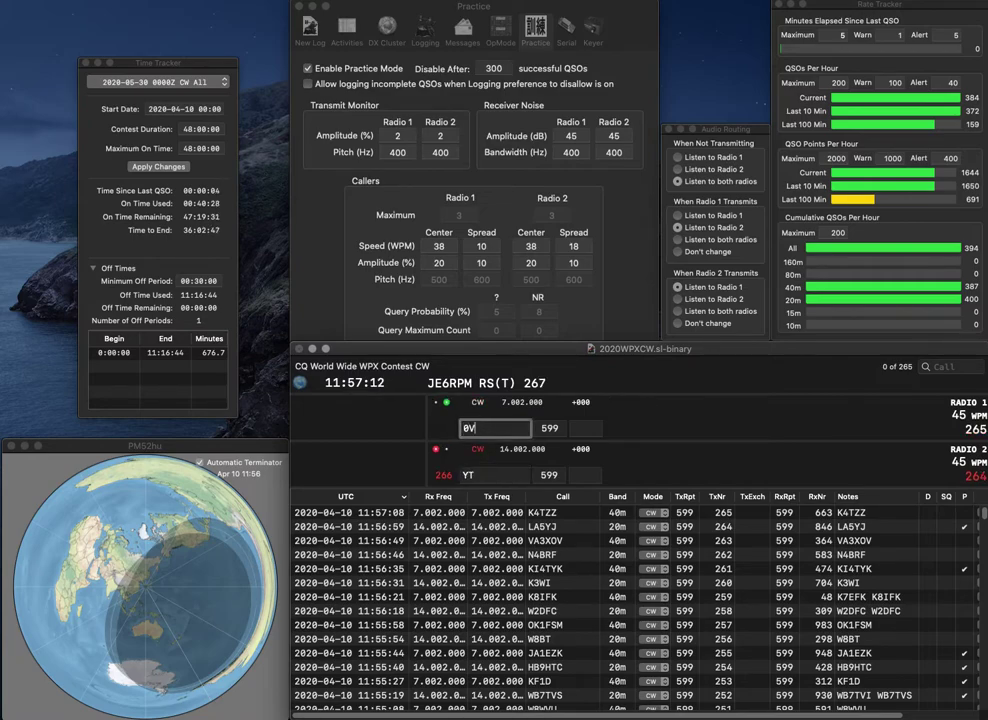
text(DY)
key(Return)
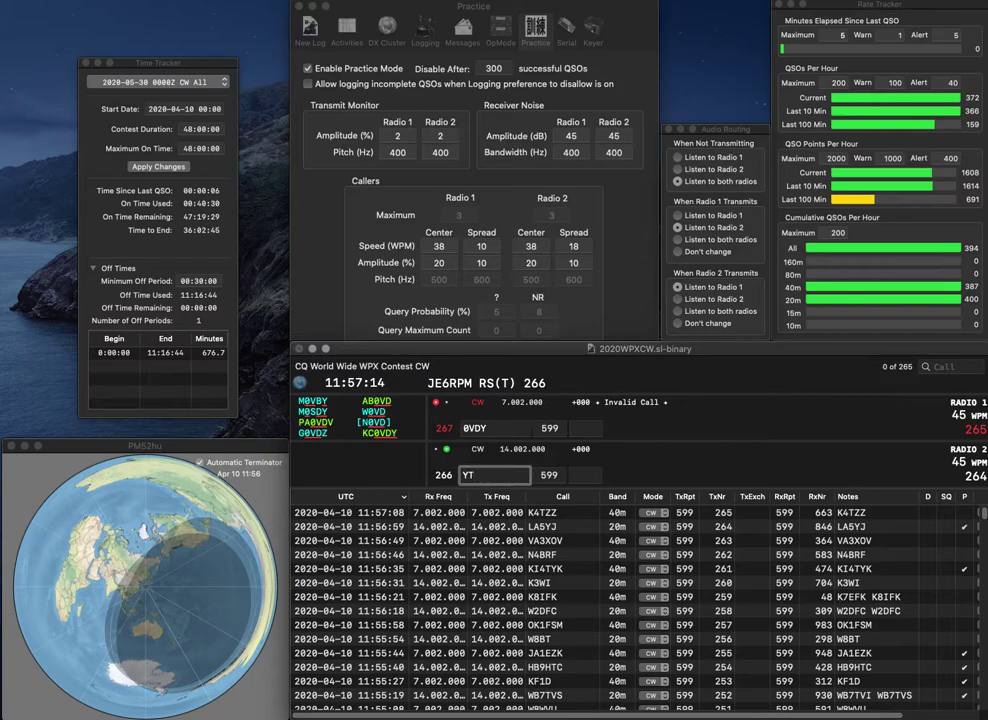
text(0)
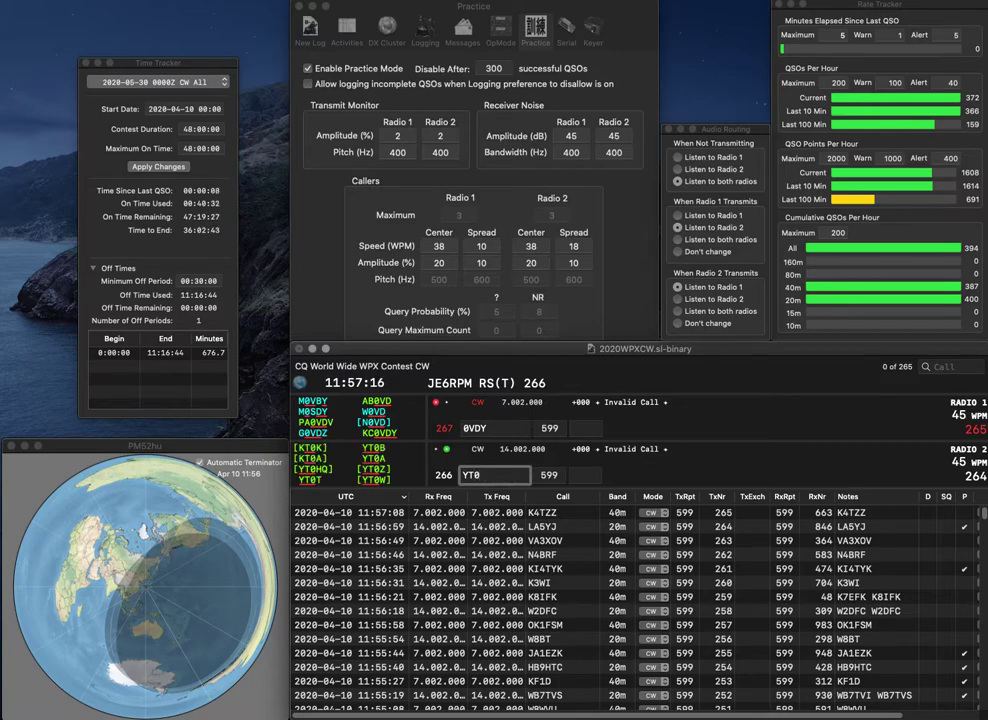
text(HQ)
key(Return)
text(KC)
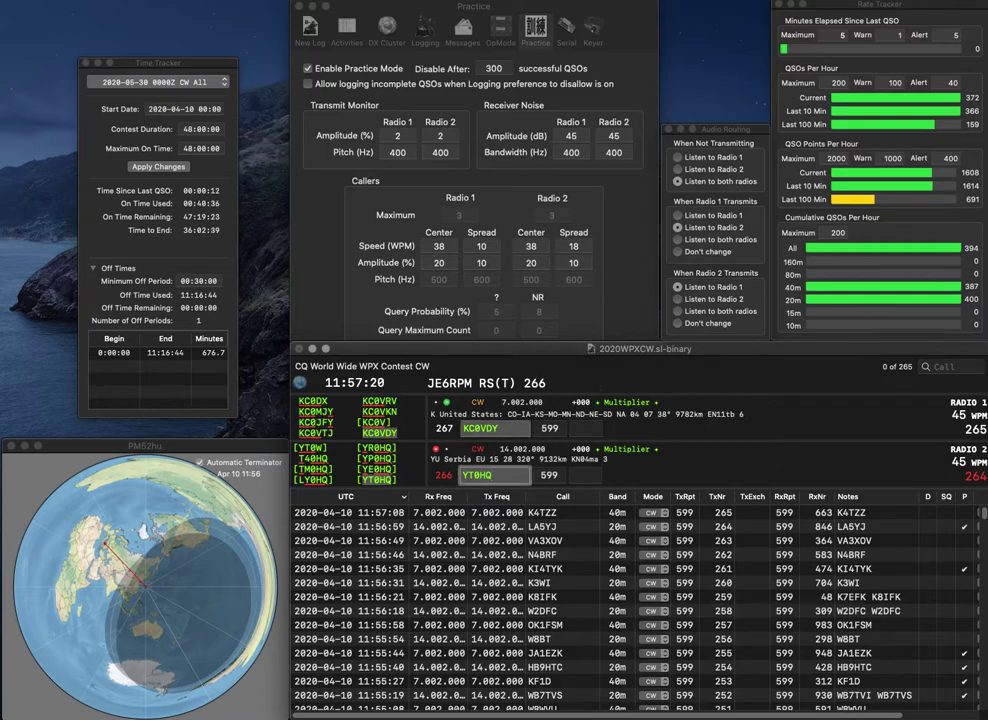
key(Return)
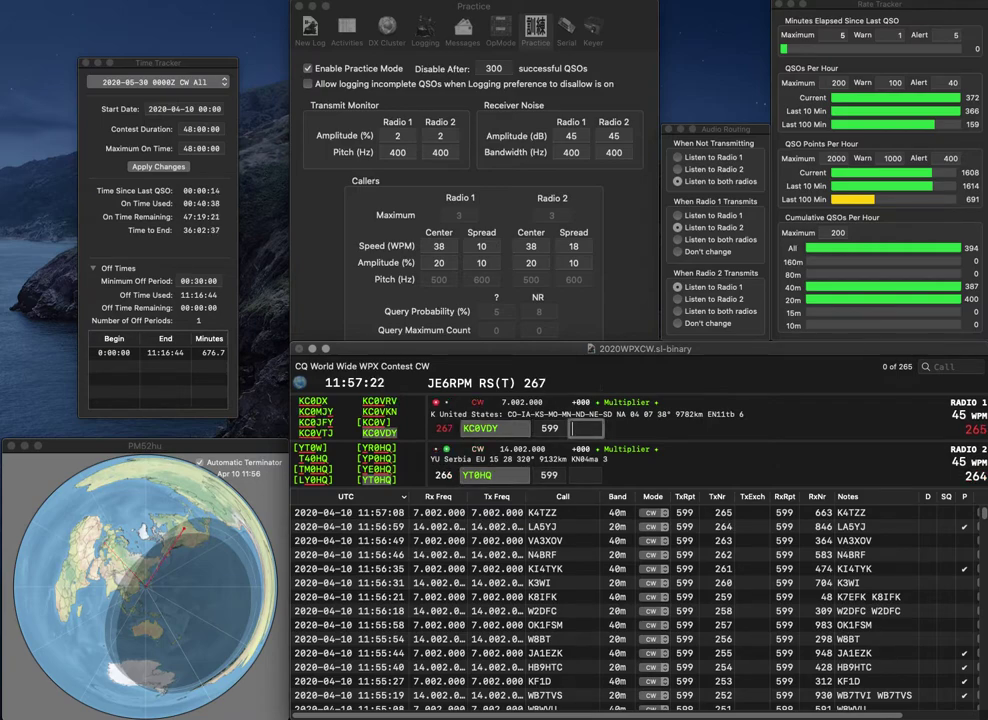
key(Tab)
text(92)
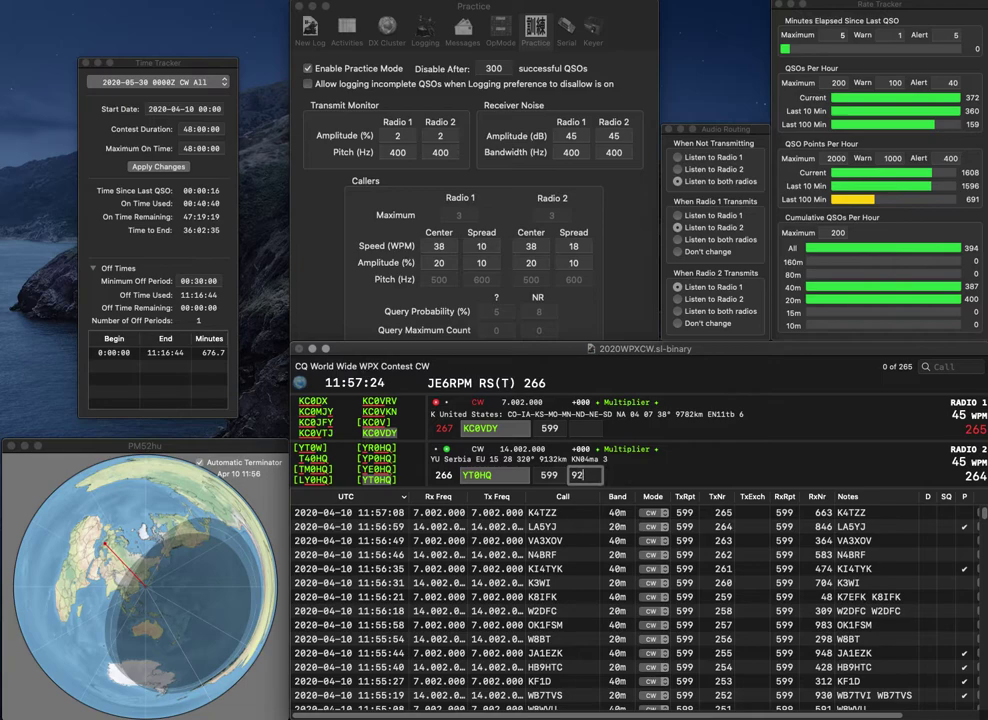
text(5)
key(Return)
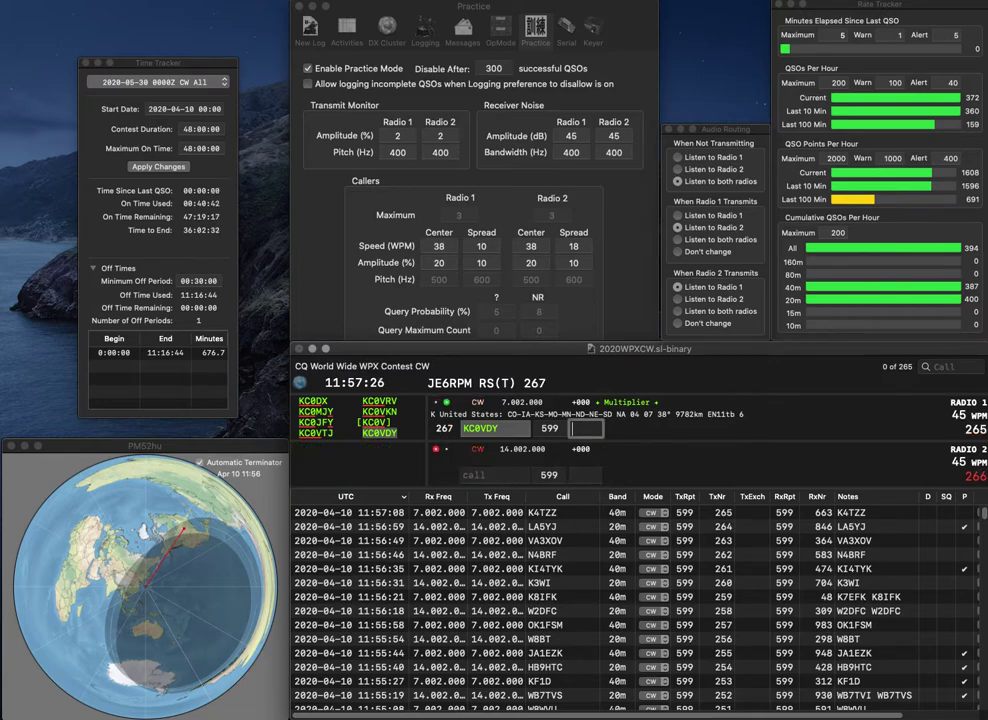
text(49)
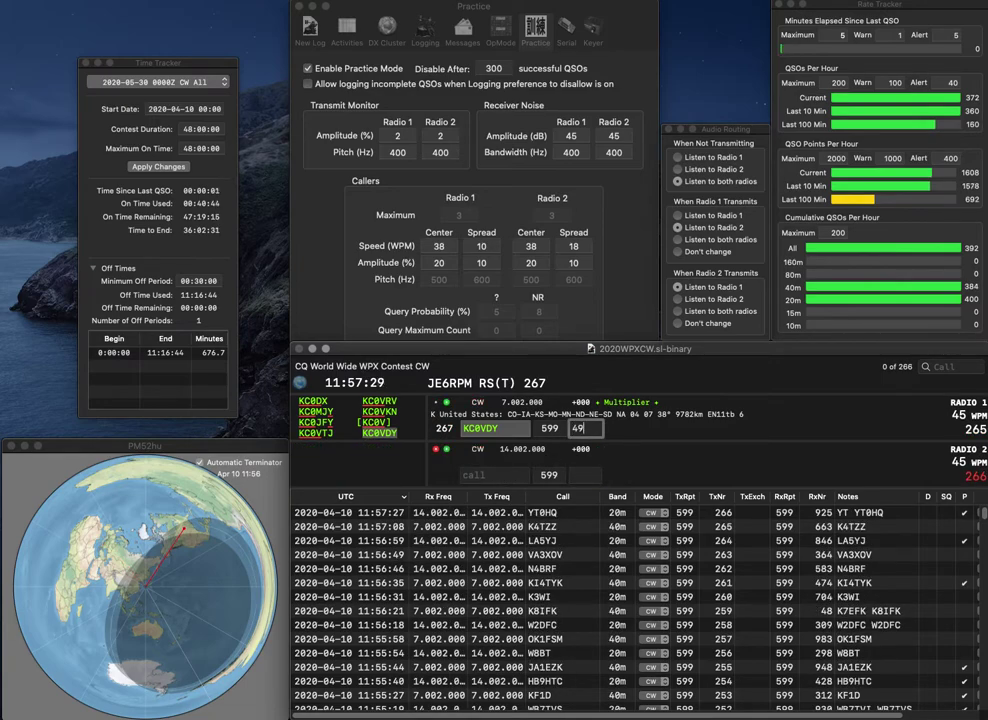
key(Return)
text(JH1)
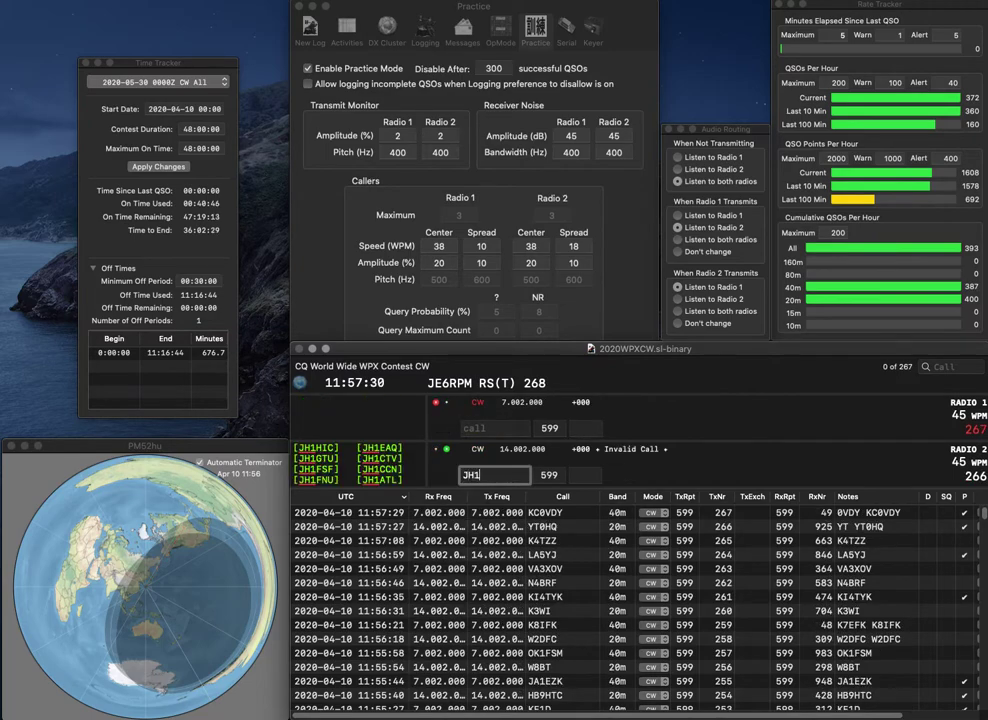
text(SJN)
key(Return)
text(0L7T)
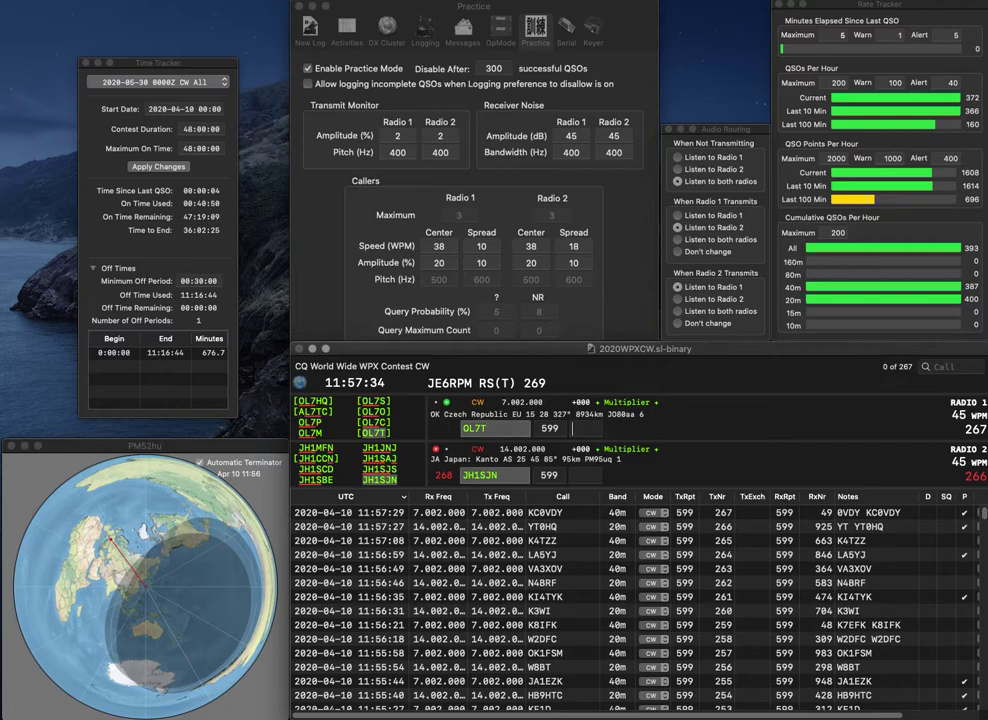
key(Return)
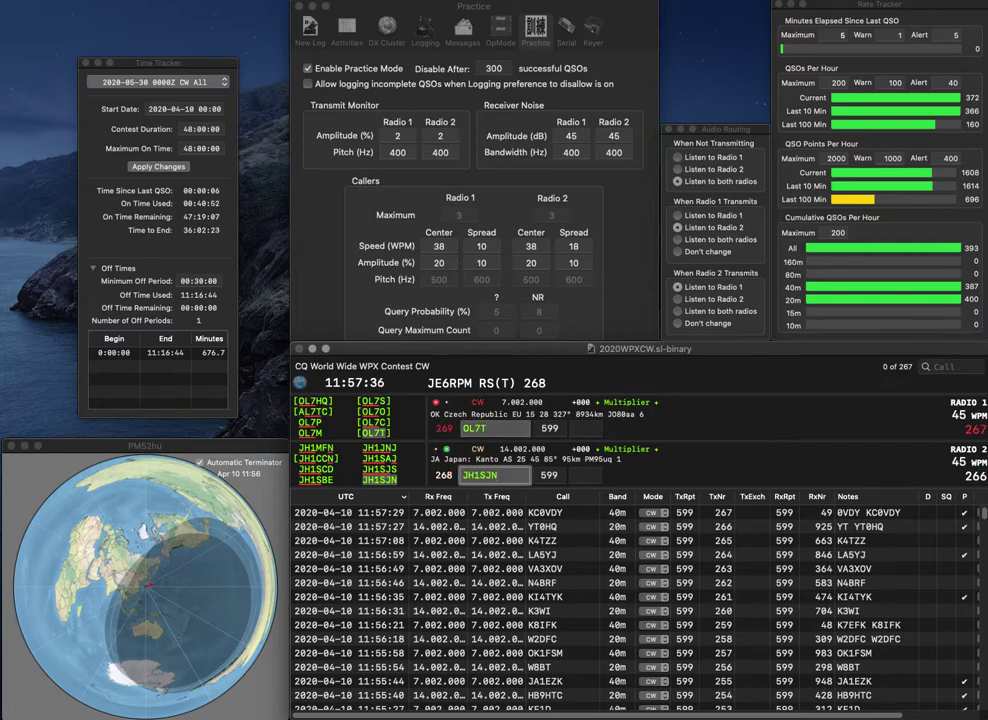
Log JH1SJN on Radio 2 with received number 530 and OL7T on Radio 1 with received number 308.
text(5)
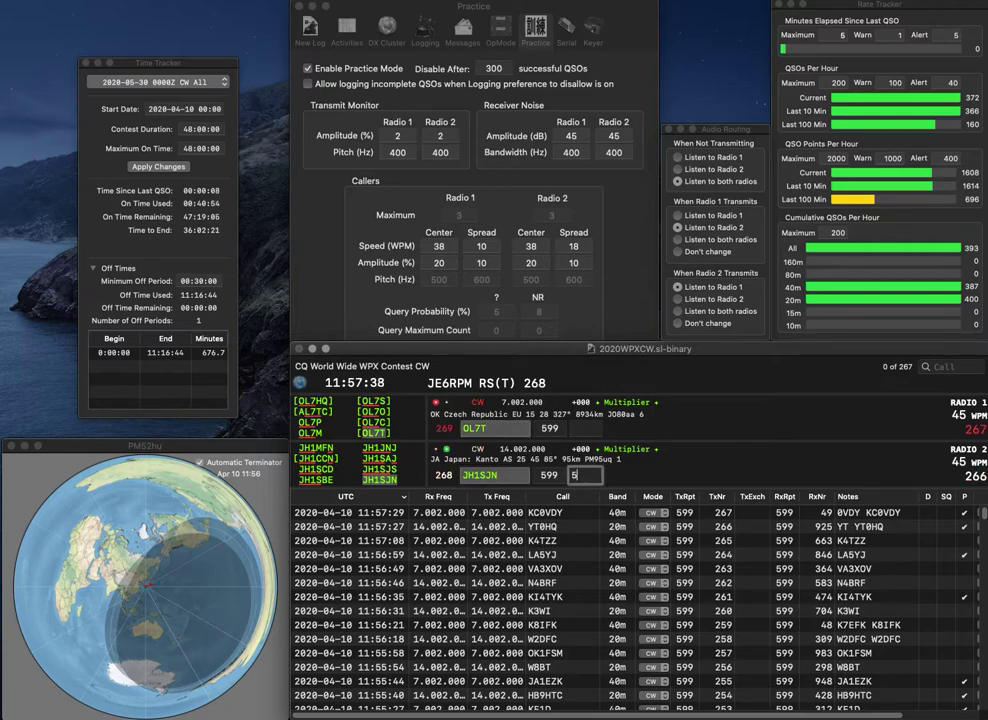
text(30)
key(Return)
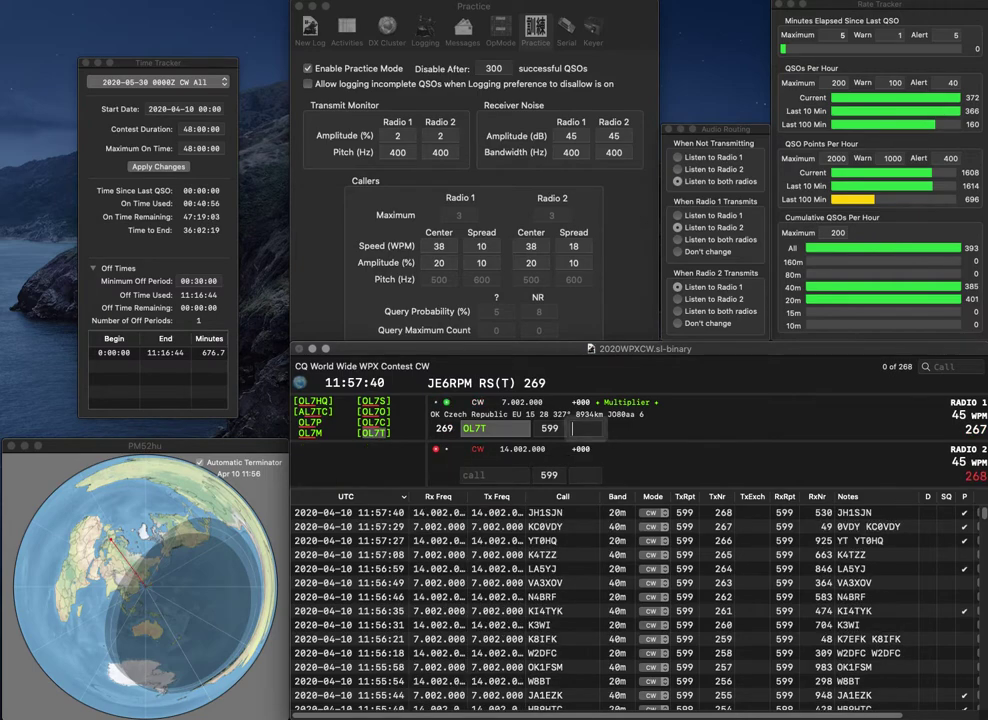
text(3)
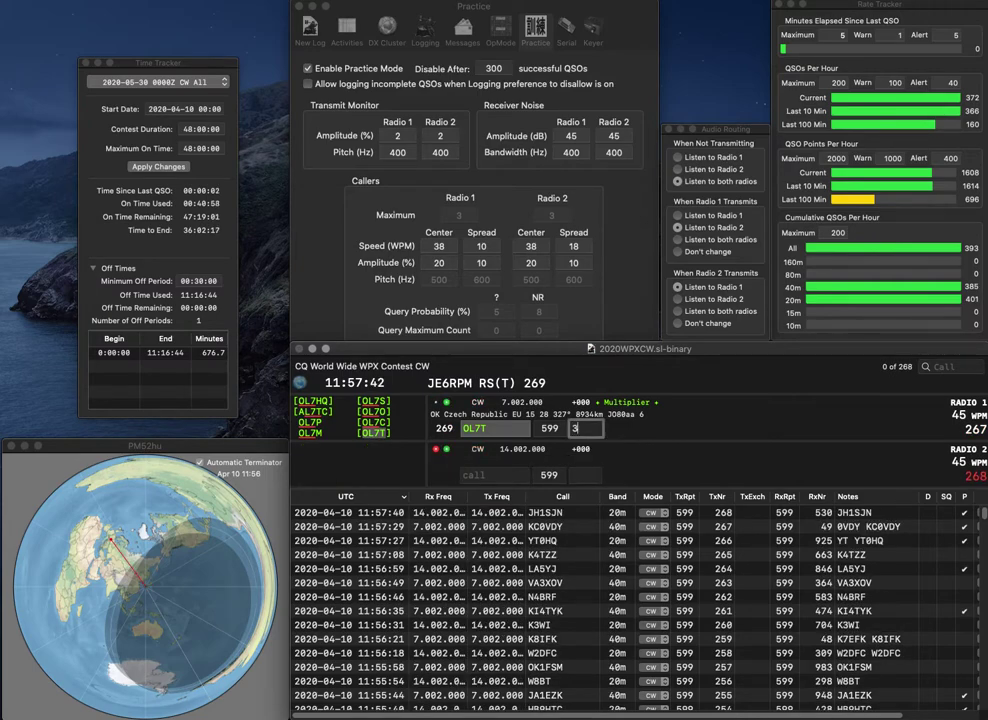
text(0)
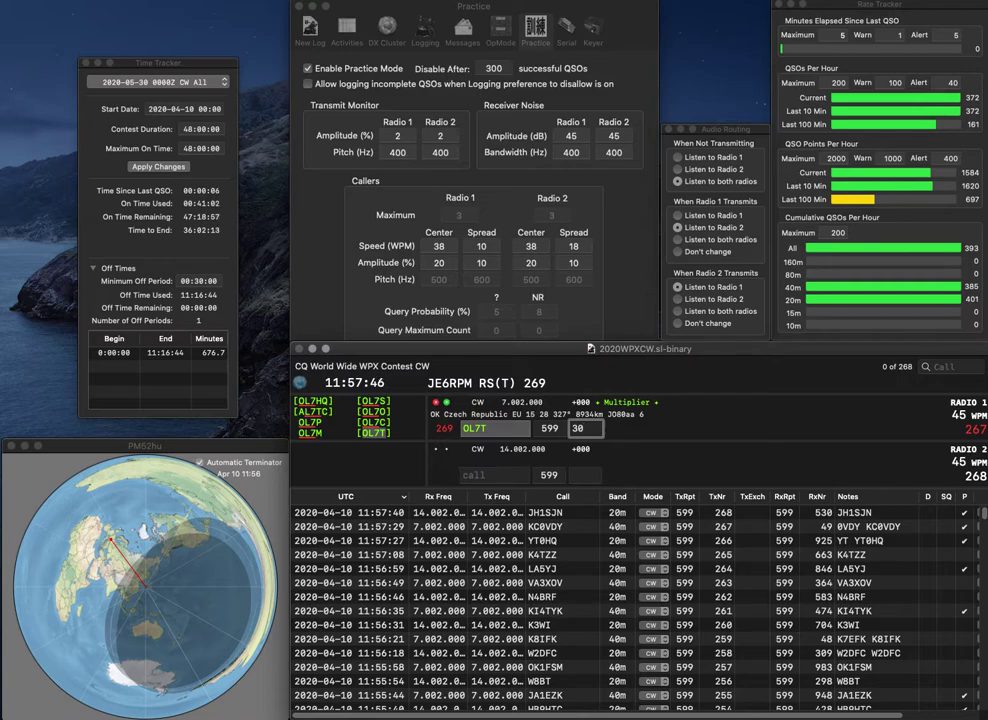
text(8)
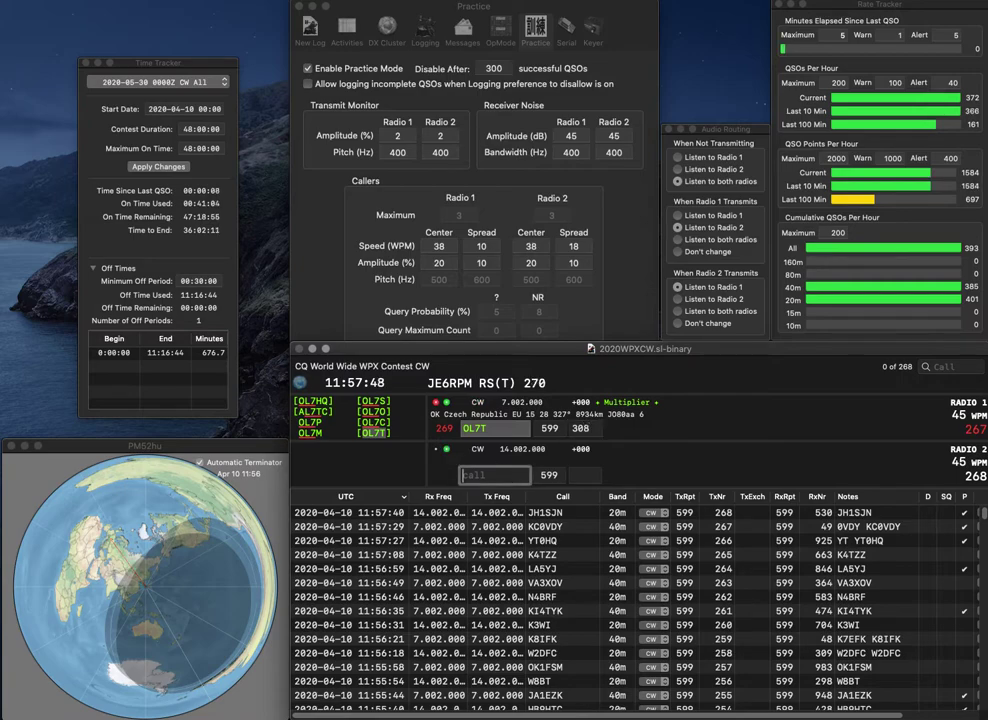
key(Return)
Enter and send the calls R3RK on Radio 2 and W1TC on Radio 1.
text(R3RK)
key(Return)
text(W1TC)
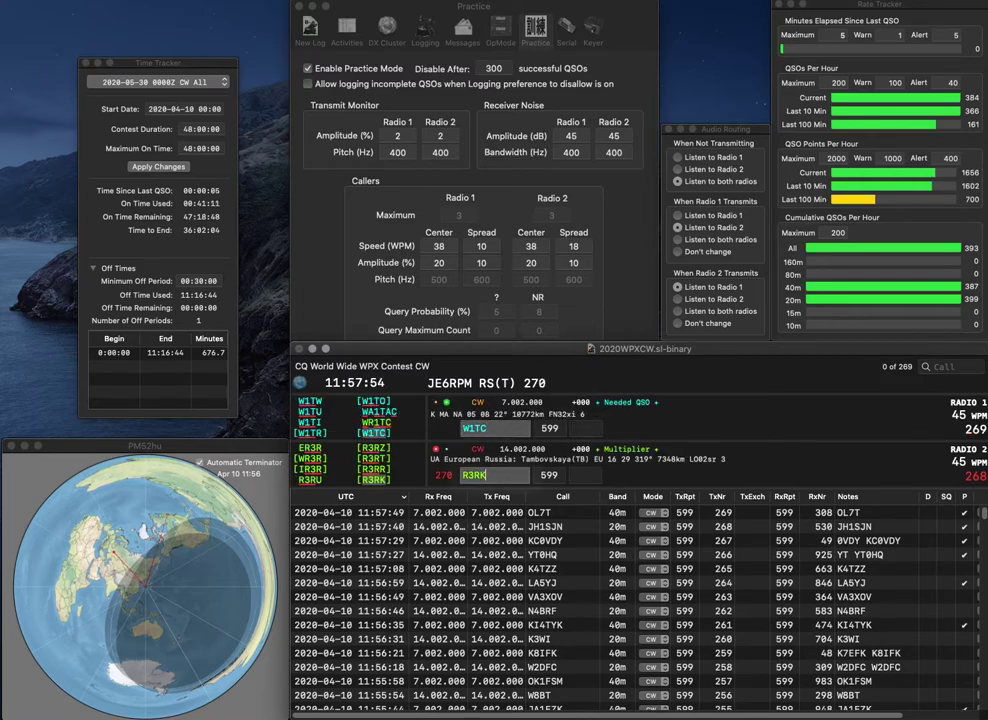
key(Return)
Log R3RK on Radio 2 with received number 717 and W1TC on Radio 1 with received number 329.
key(Tab)
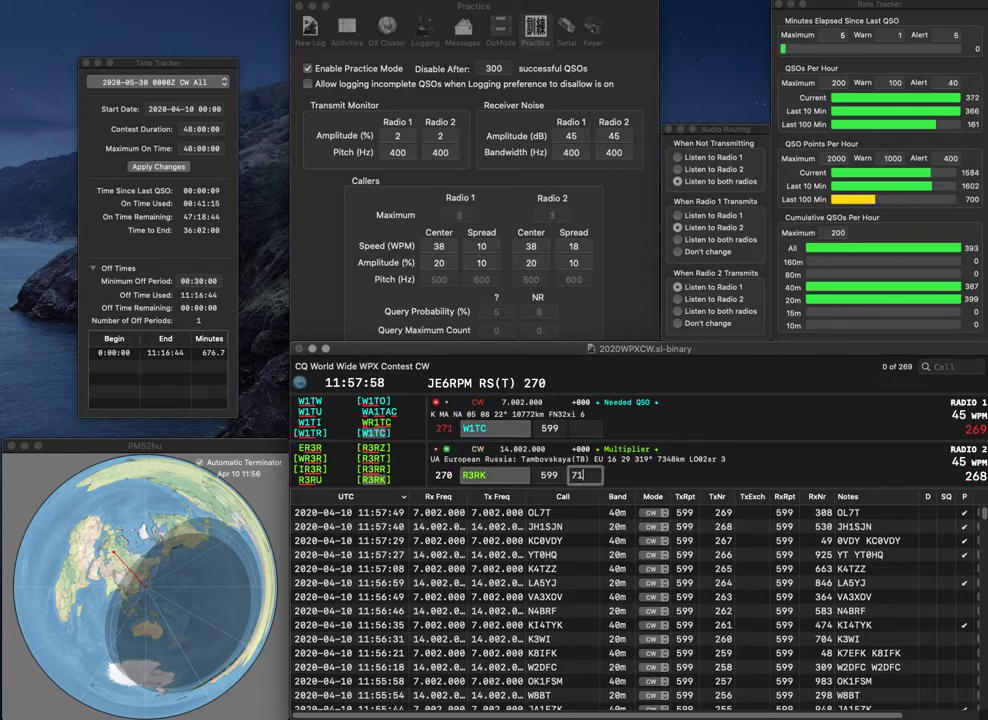
text(717)
key(Return)
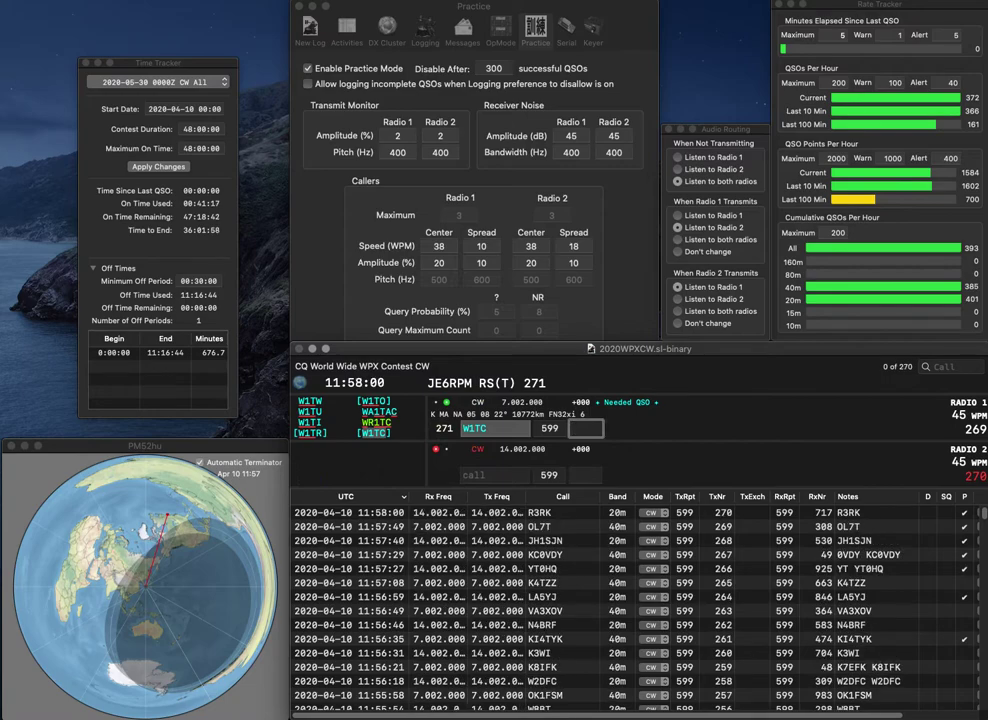
text(329)
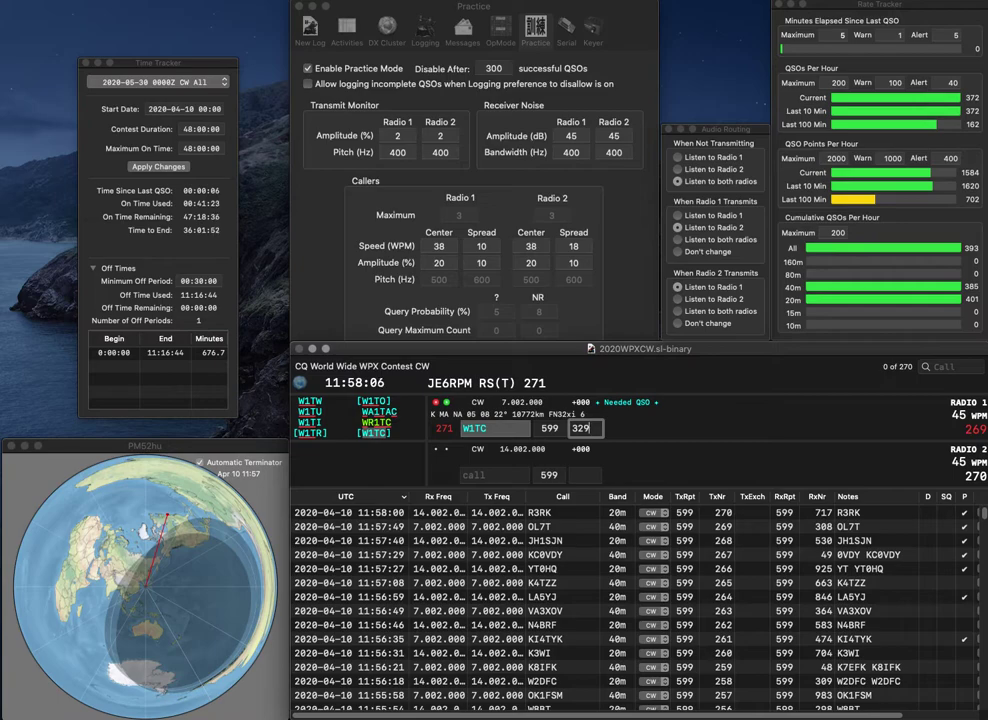
key(Return)
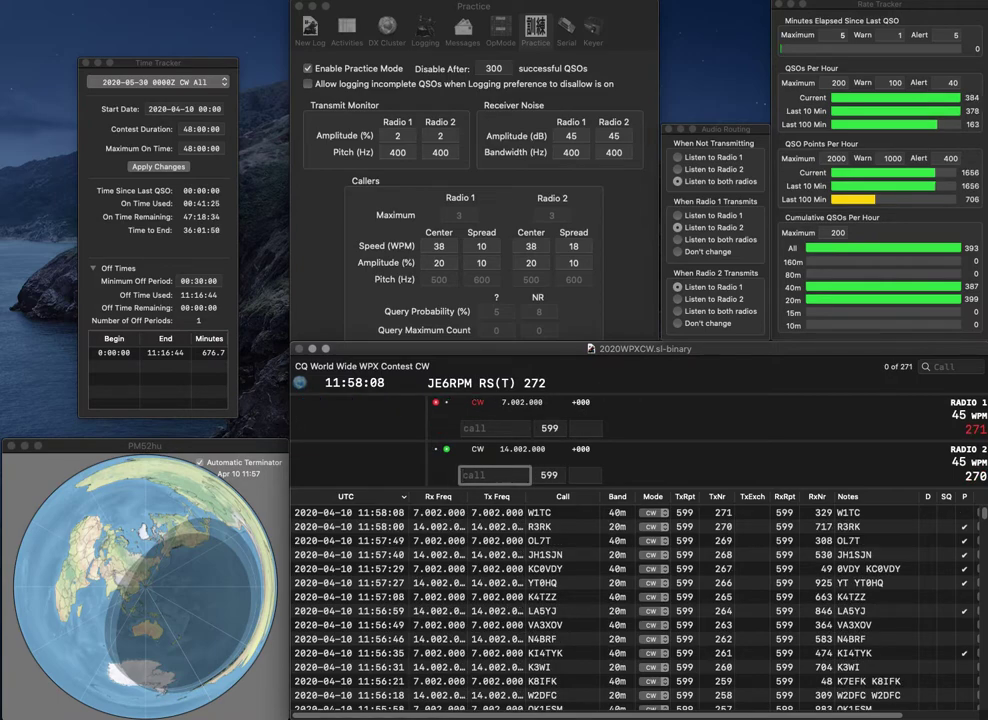
text(2BS)
key(Return)
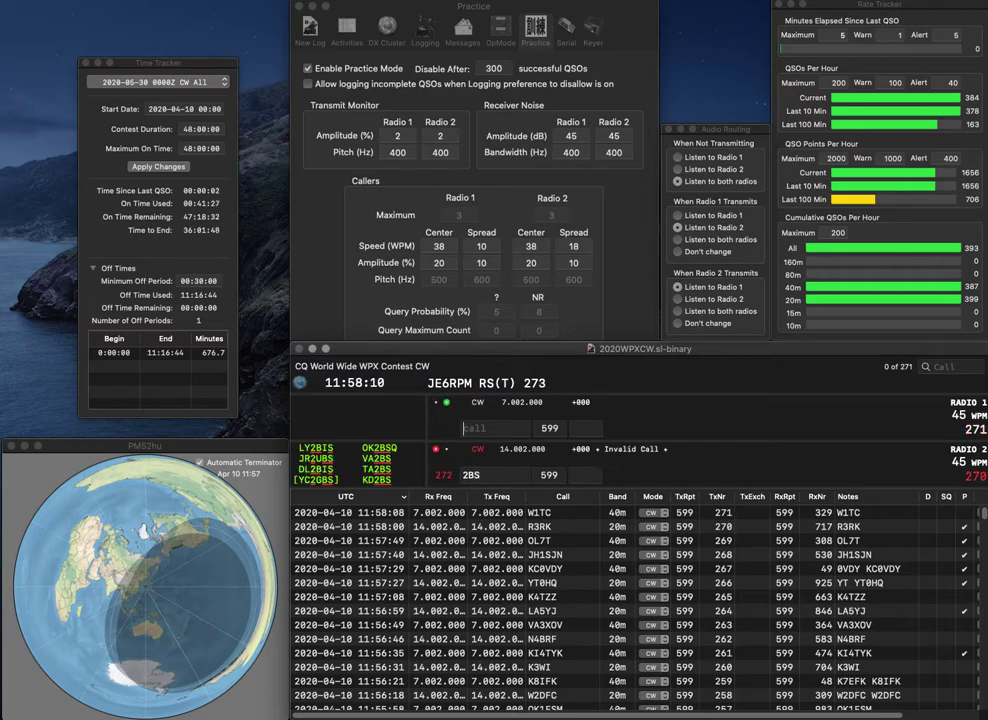
text(AK4DM)
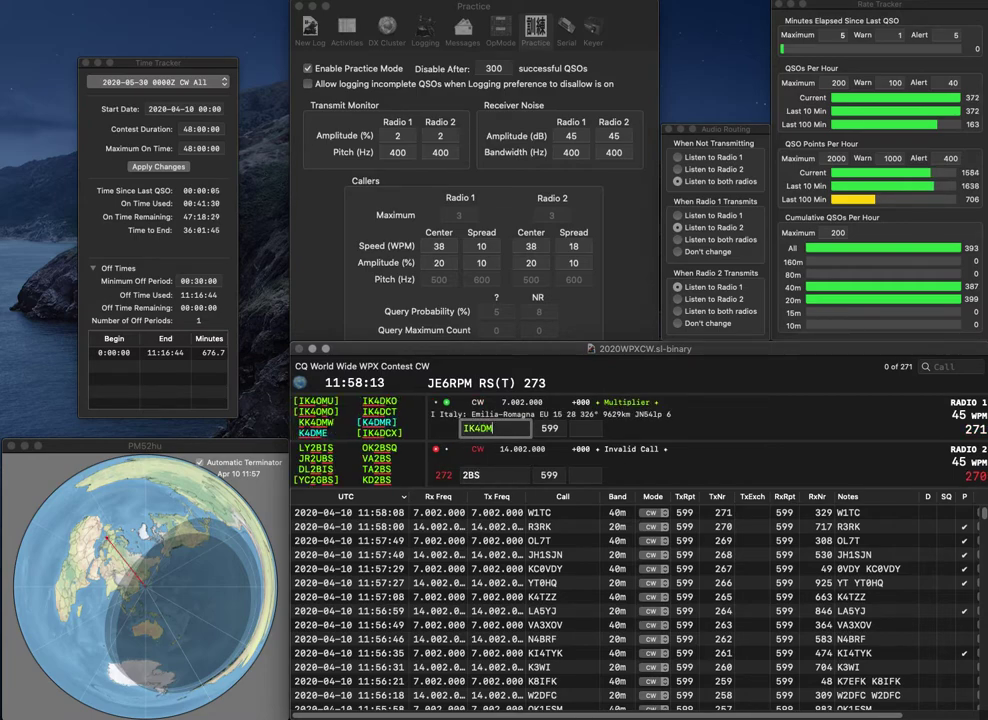
key(Return)
Complete Radio 2's partial call to TA2BS, and change Radio 1's call to IQ4BM and send it.
text(TA)
key(Up)
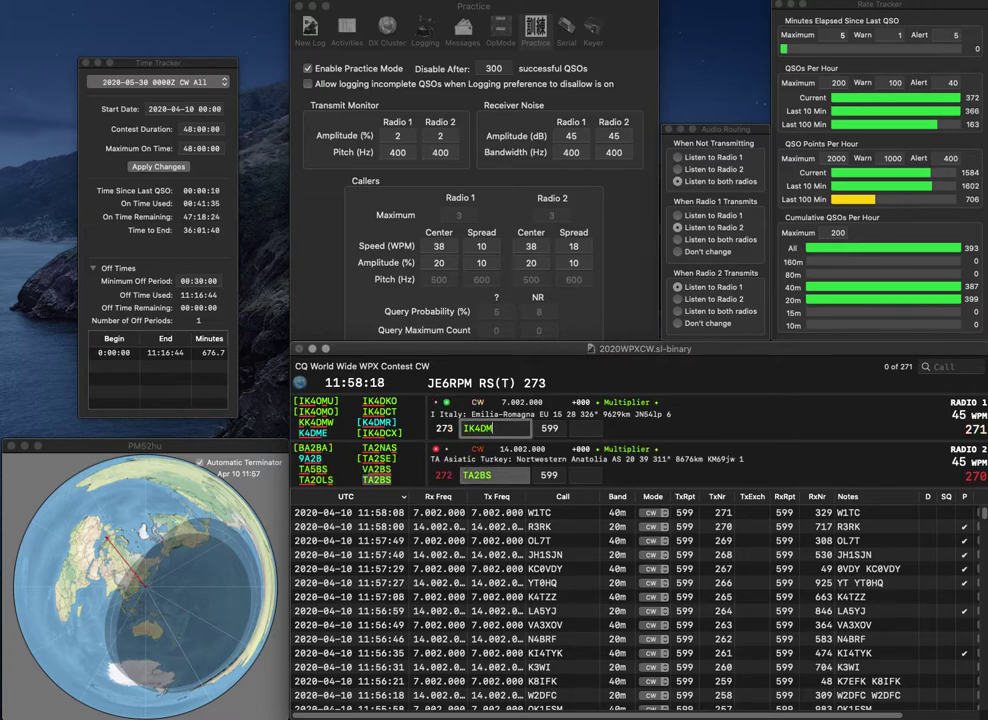
key(Left)
key(Left)
key(Left)
key(Left)
key(Delete)
text(Q)
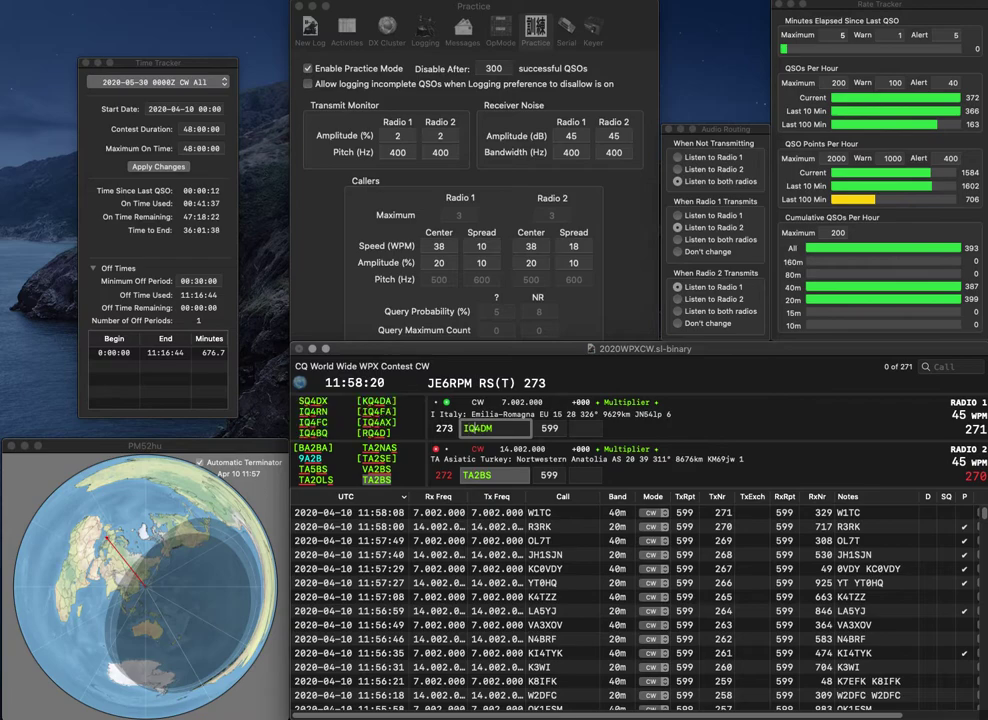
key(Delete)
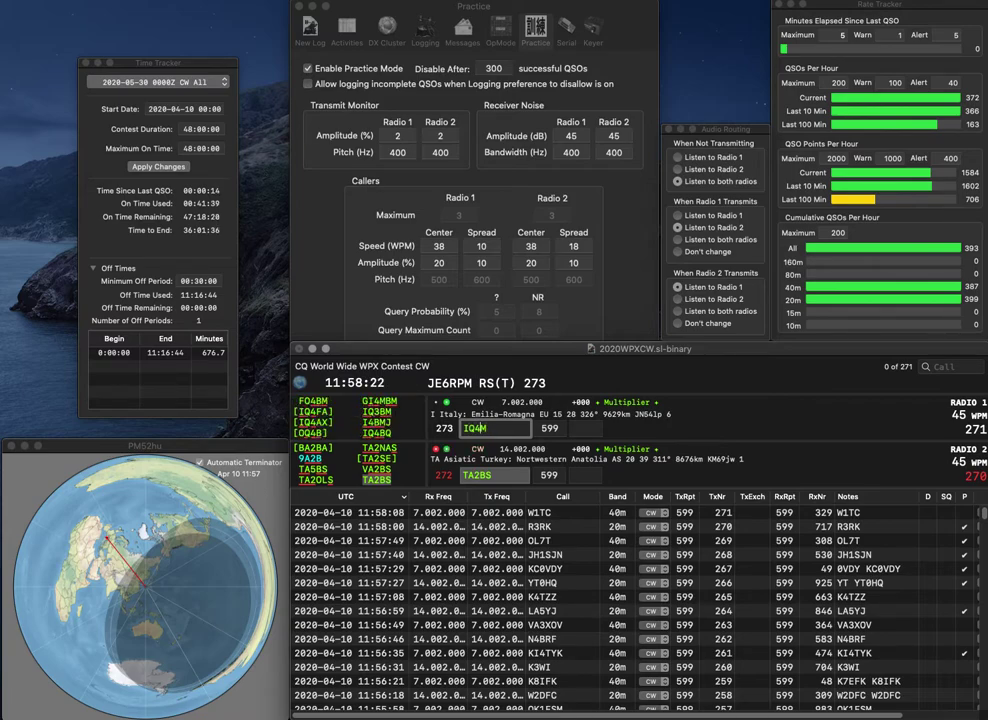
text(B)
key(Return)
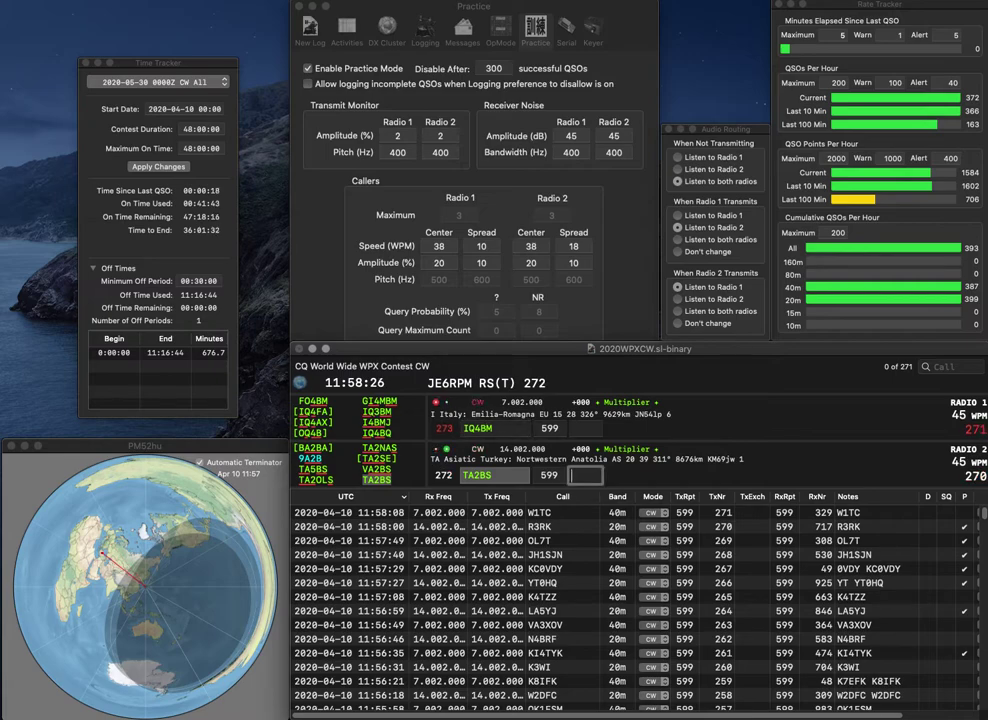
text(545)
key(Return)
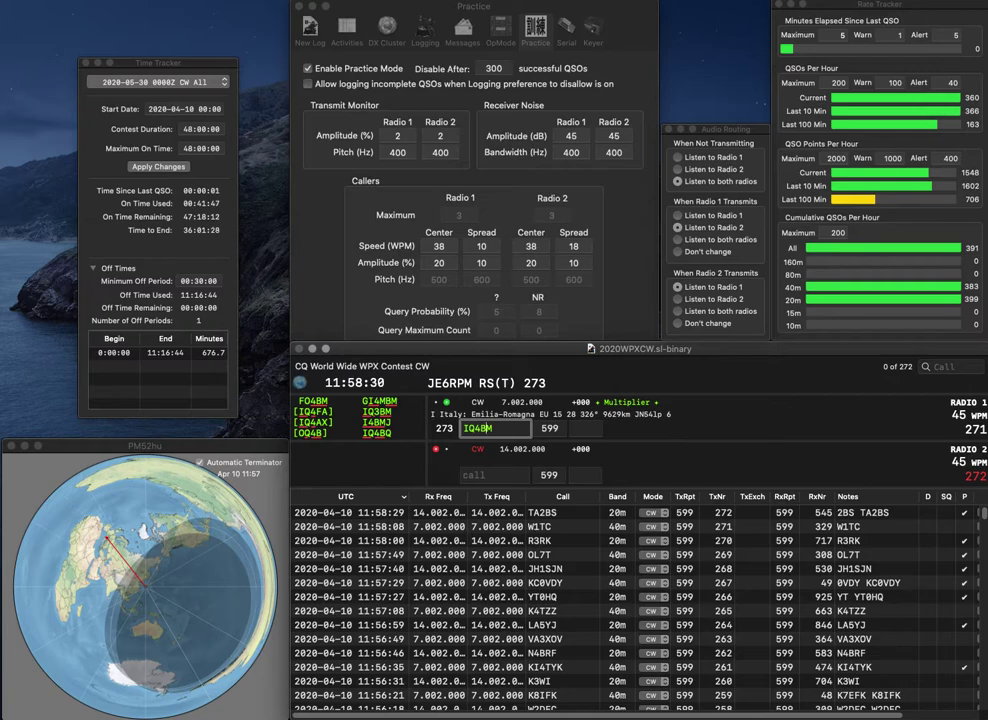
key(Left)
key(Left)
key(BackSpace)
text(3)
key(Return)
Enter and send the call YU7ZZ on Radio 2.
text(T)
key(BackSpace)
text(YOU)
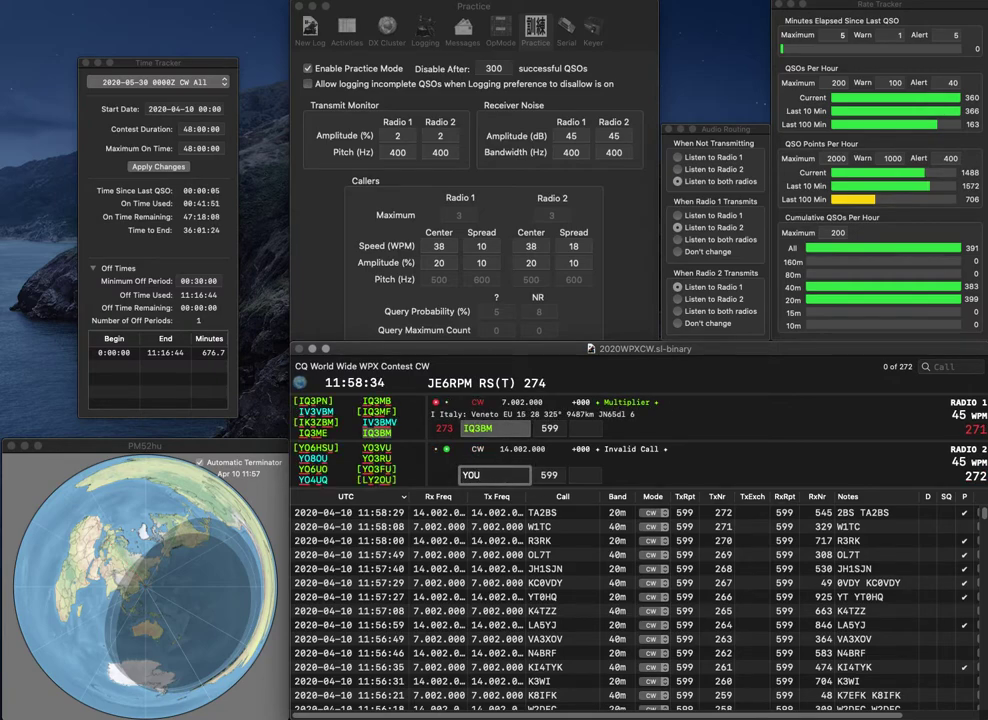
text(7ZZ)
key(Left)
key(Left)
key(Left)
key(BackSpace)
key(BackSpace)
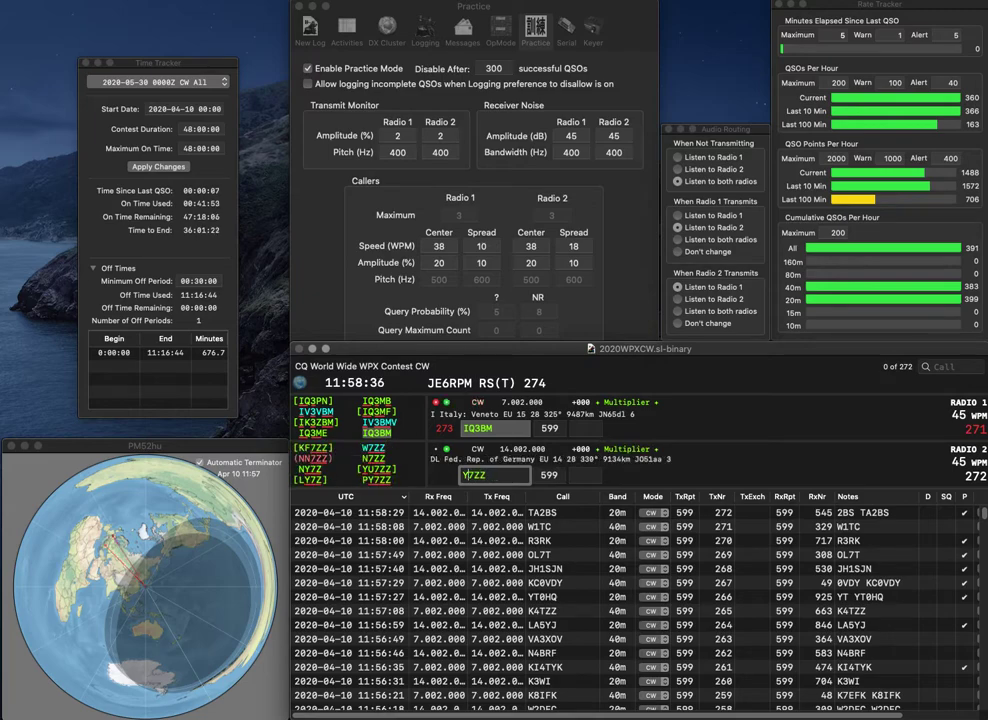
text(U)
key(Return)
key(Return)
text(288)
key(Return)
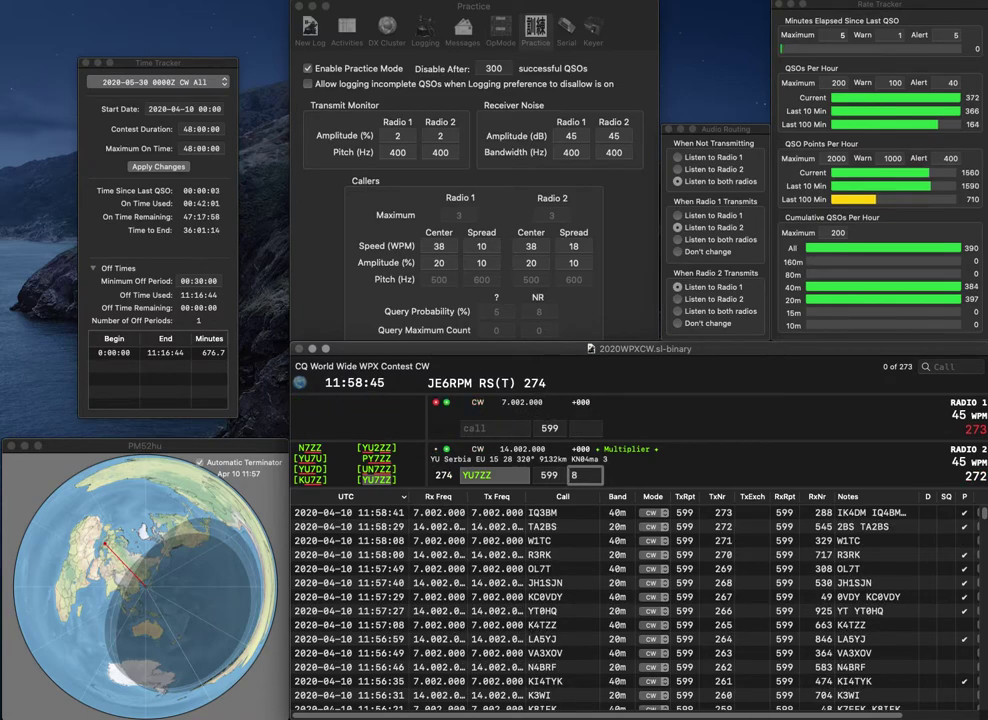
text(99)
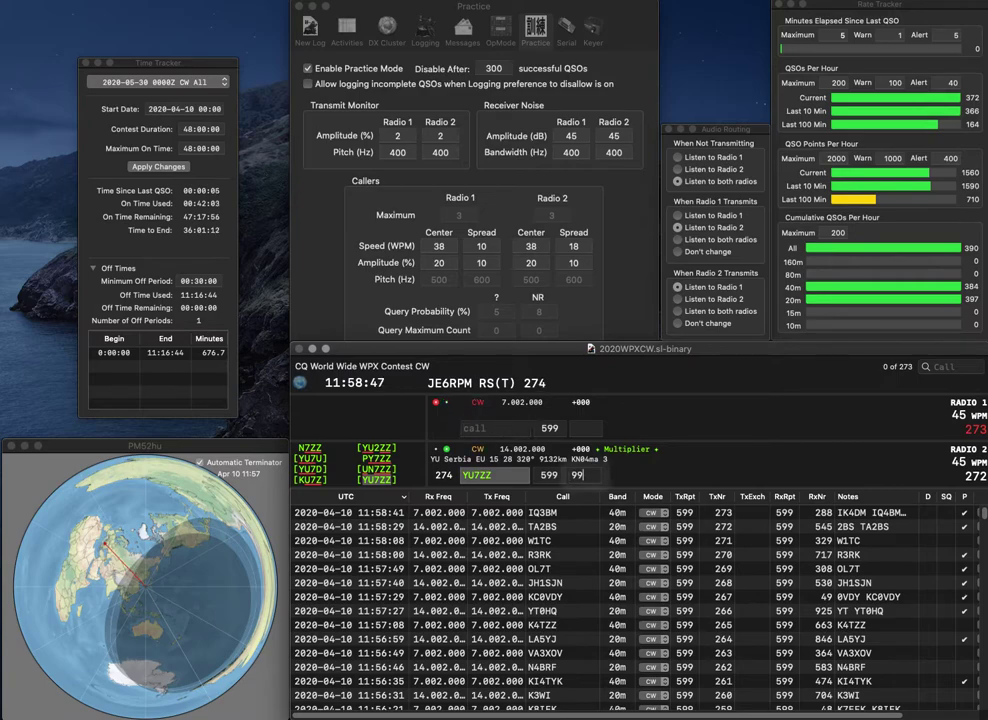
key(Return)
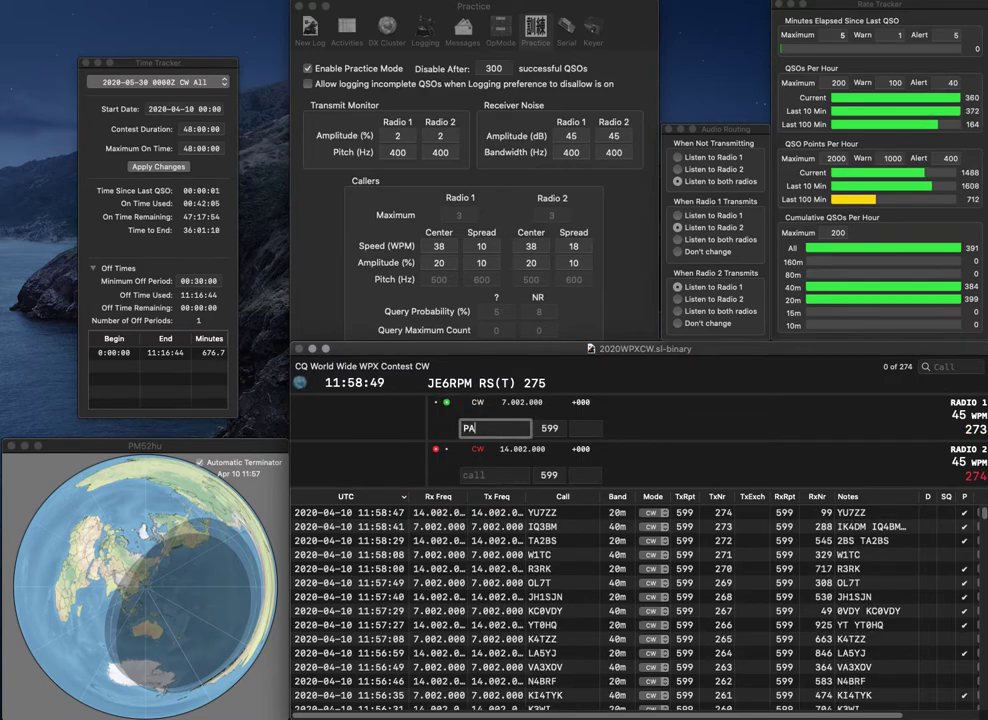
text(PA2DKW)
key(Return)
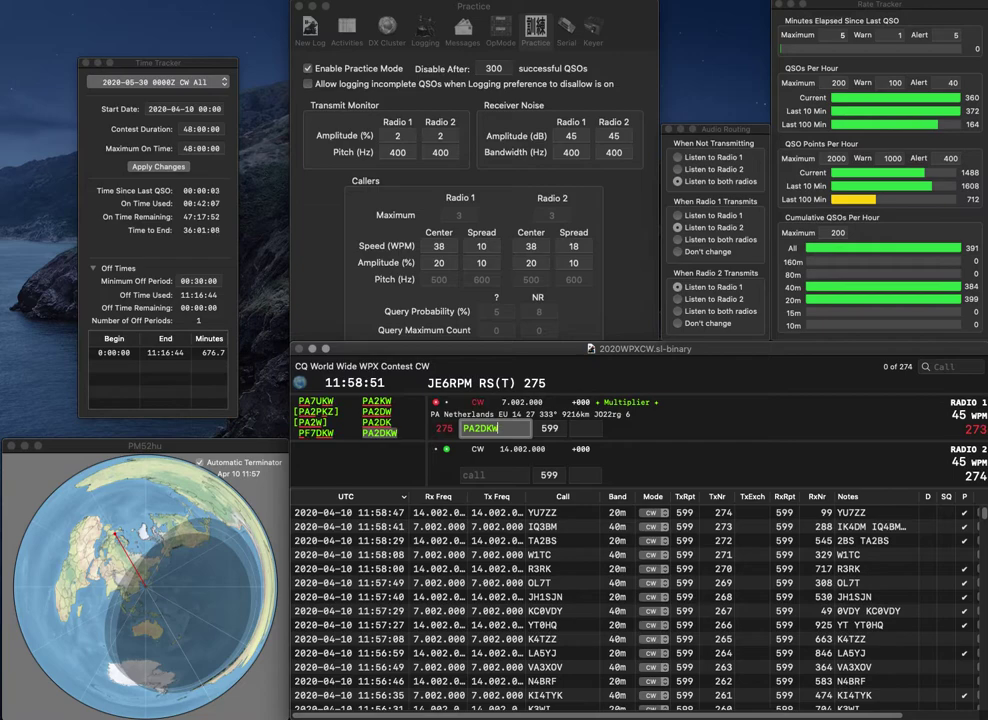
text(O2KNS)
click(463, 475)
text(Y)
key(Return)
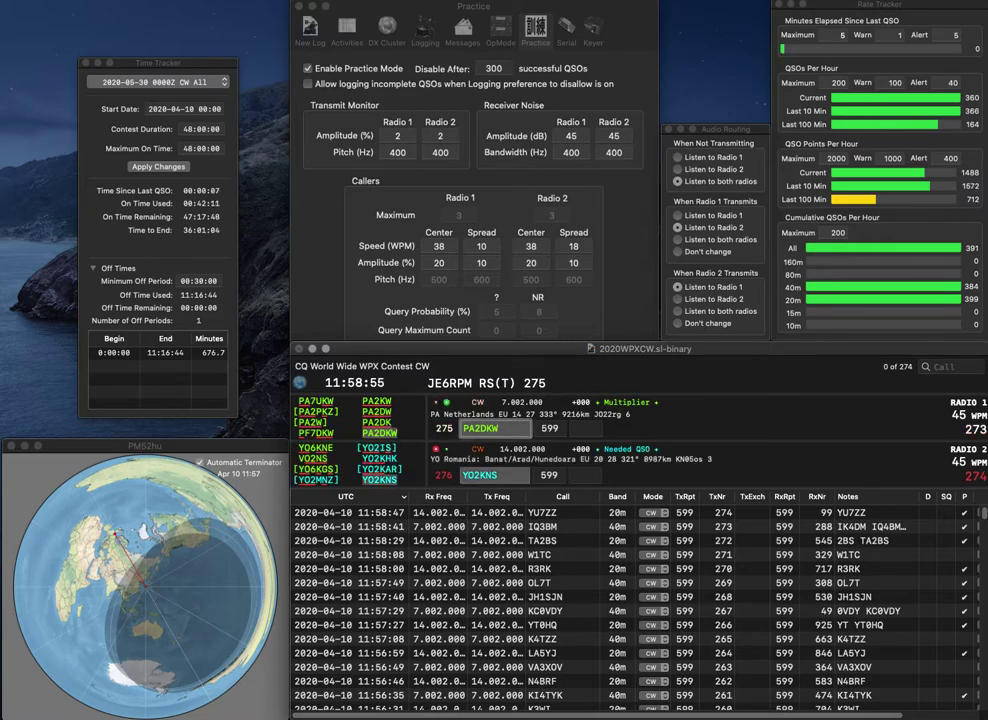
text(2)
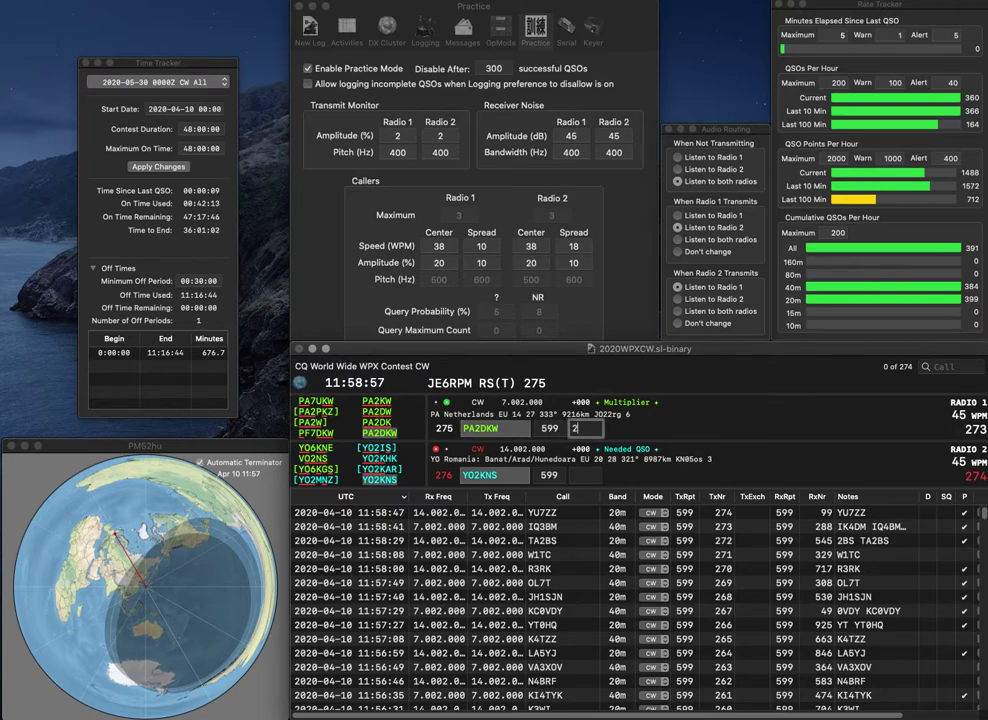
text(86)
key(Return)
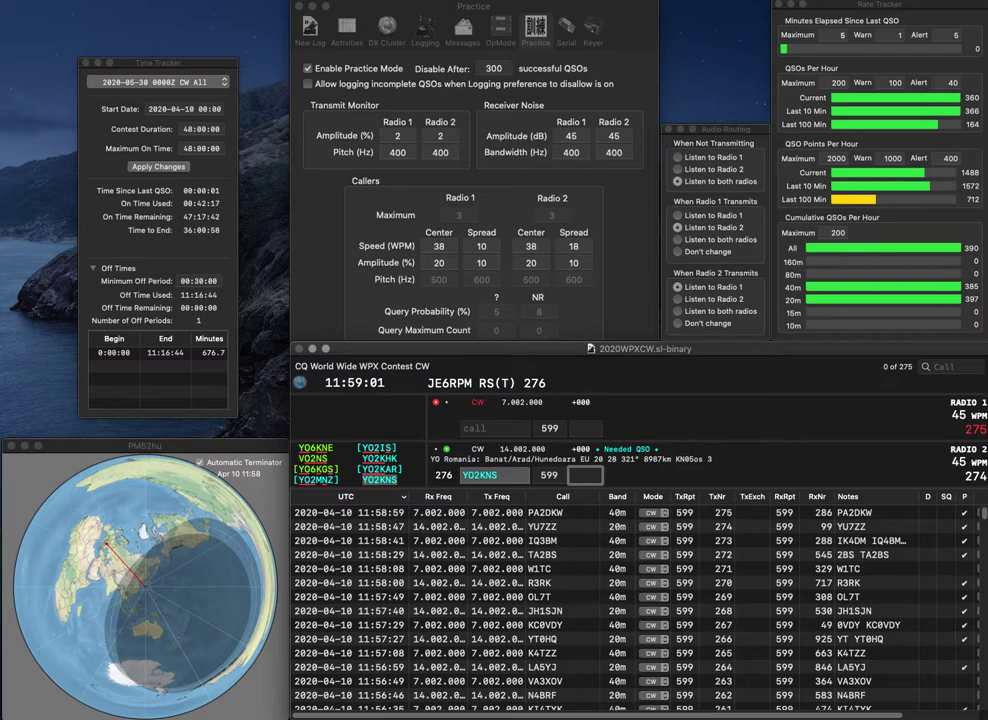
key(Return)
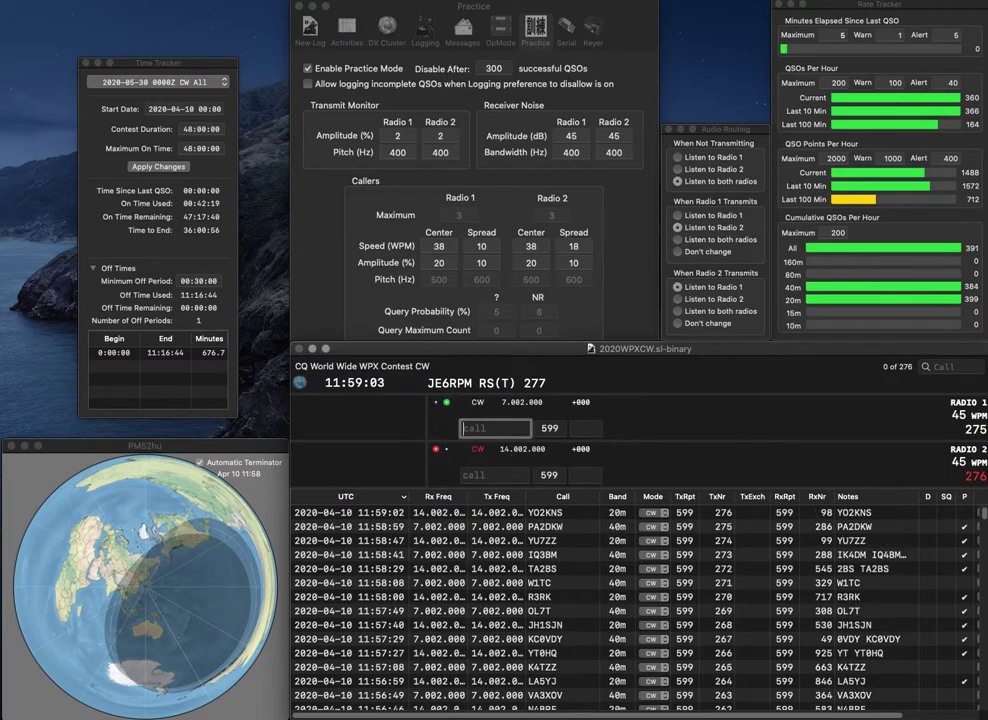
Enter and send the call G4DOQ on Radio 1.
text(DOQ)
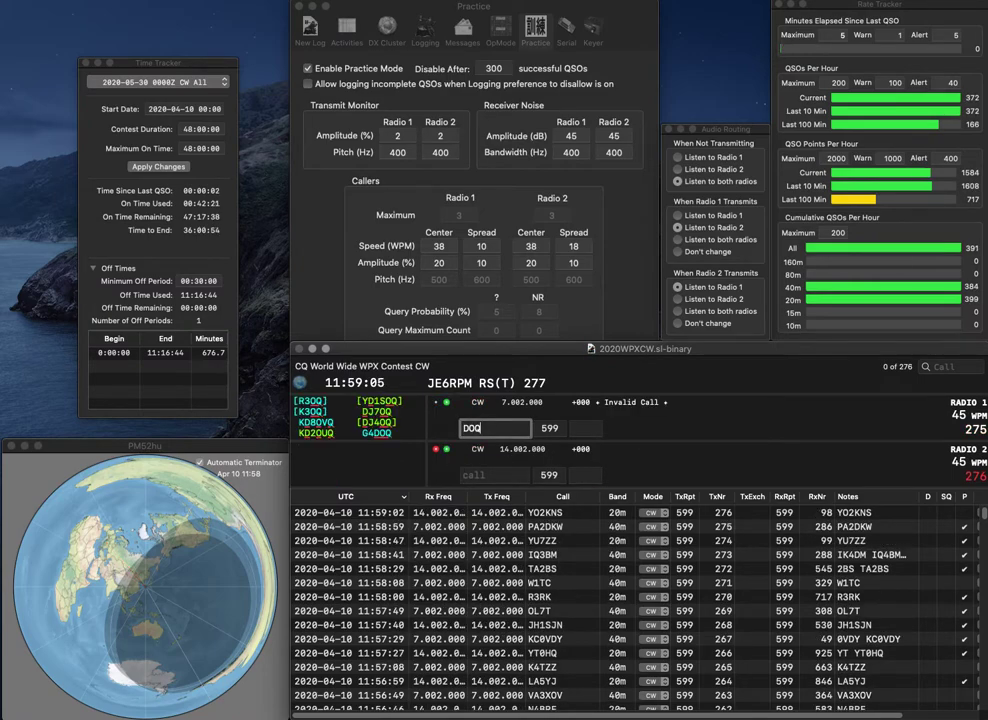
text(G4)
key(BackSpace)
key(BackSpace)
key(Left)
key(Left)
key(Left)
text(G4)
key(Return)
Enter and send the call N4ATJ on Radio 2.
text(K)
key(BackSpace)
text(N4ATJ)
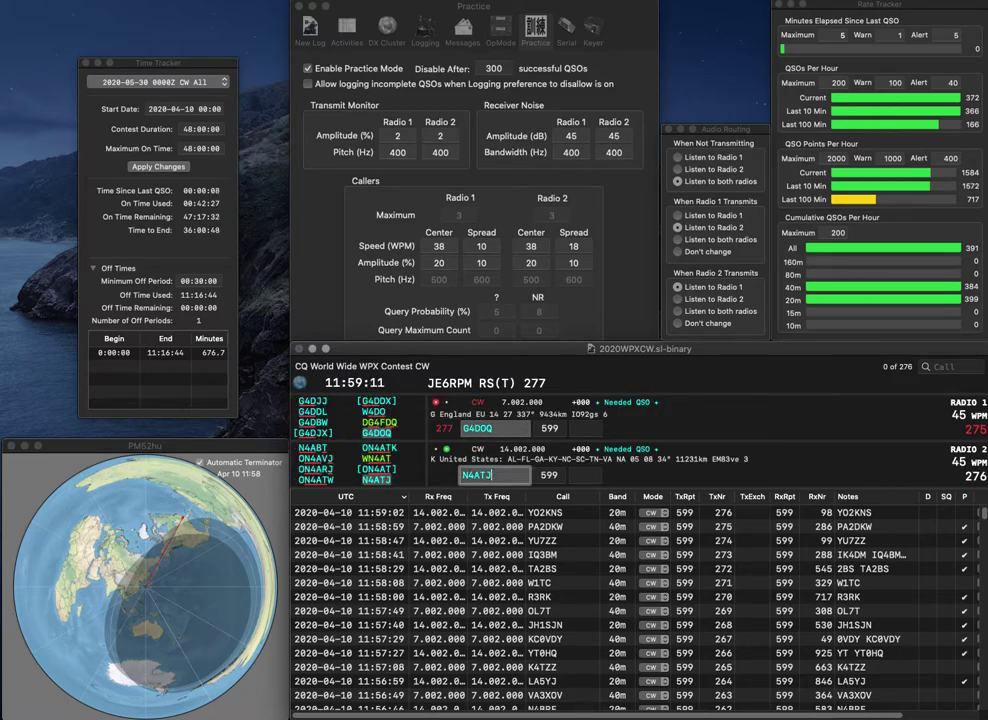
key(space)
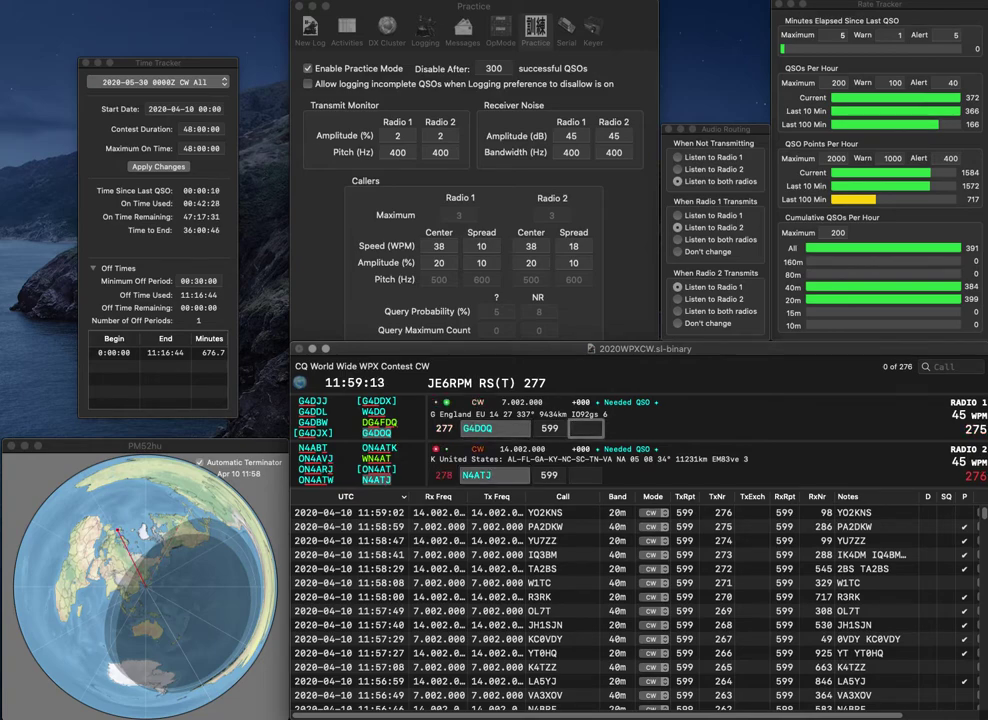
Log G4DOQ on Radio 1 with received number 456 and N4ATJ on Radio 2 with received number 305.
text(456)
key(Return)
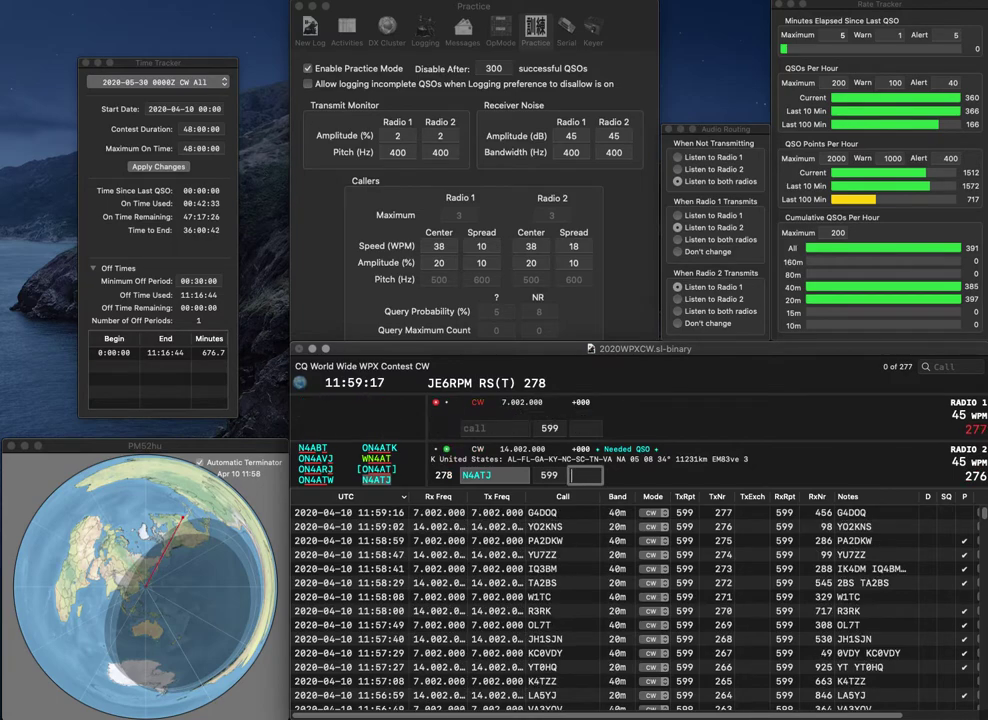
text(305)
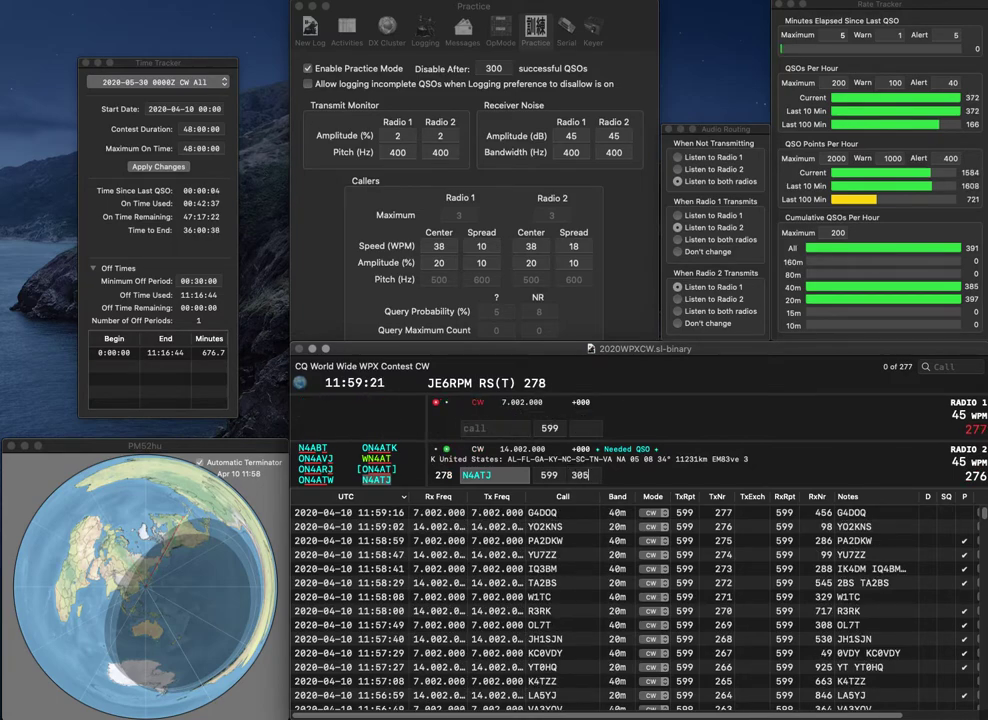
key(Return)
Send the partial call NZ on Radio 2, and work and log KY6J on Radio 1 with received number 943.
text(KY6JNZ)
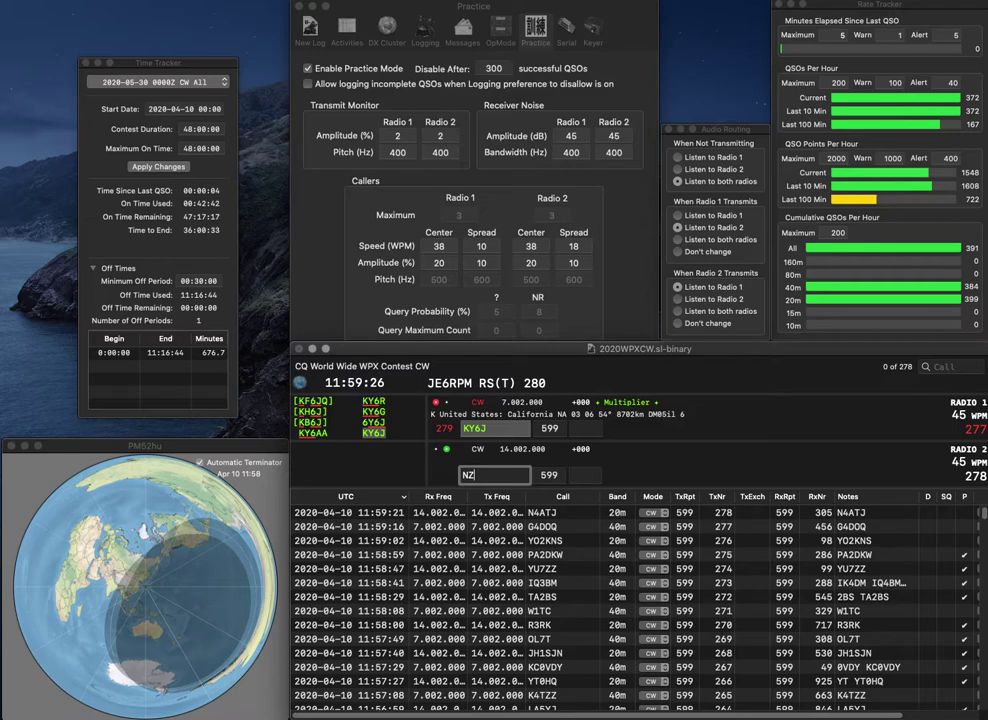
key(Return)
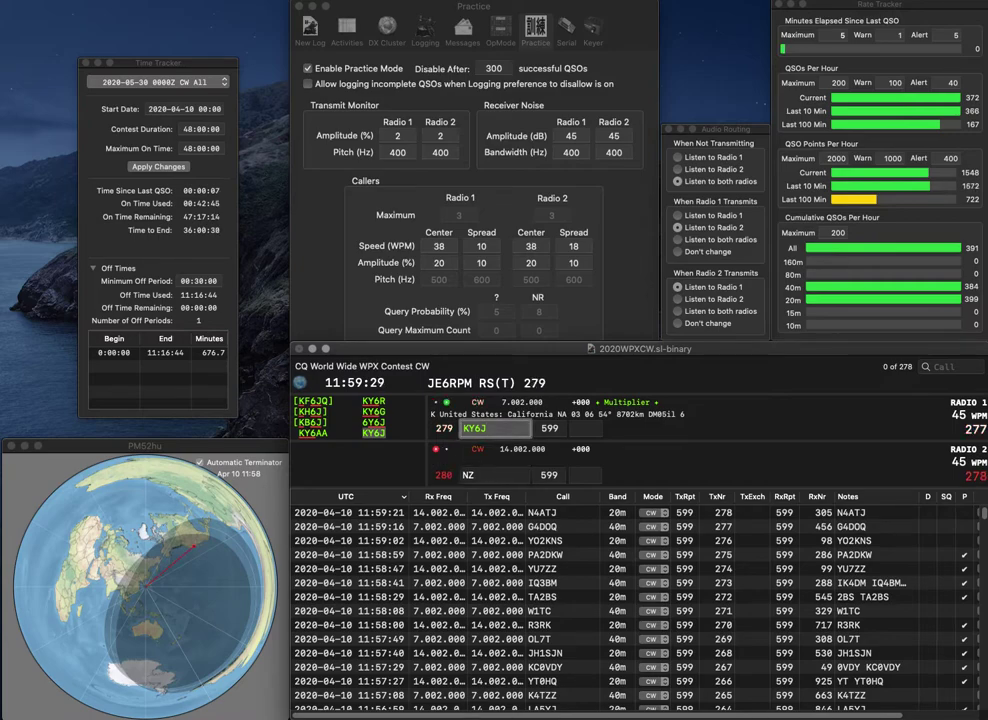
key(space)
text(9)
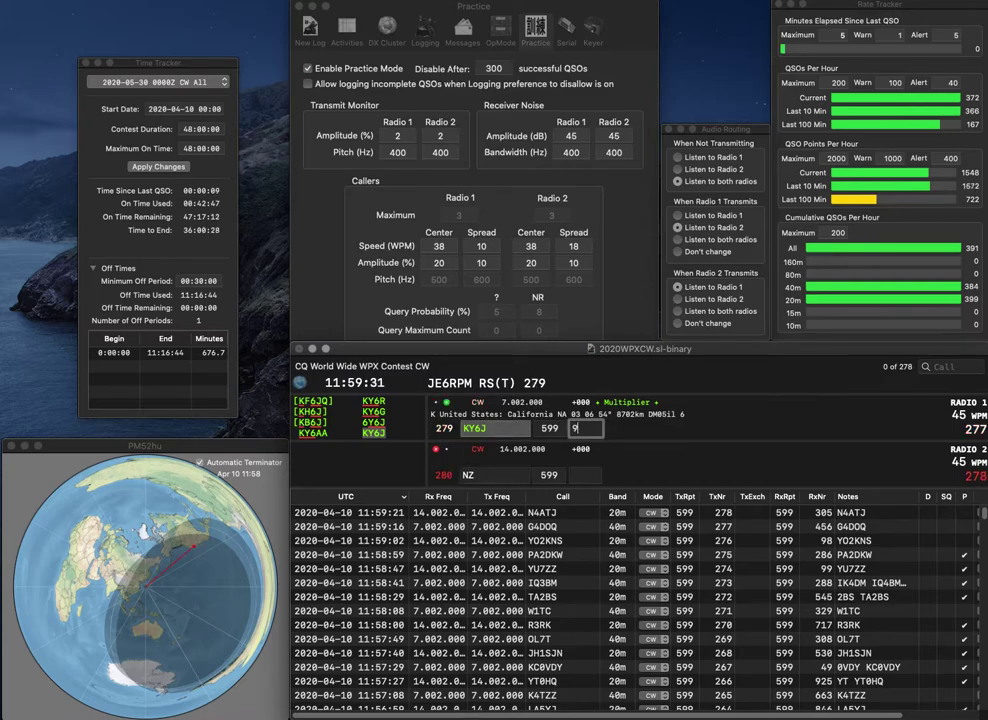
text(43)
key(Return)
text(N7)
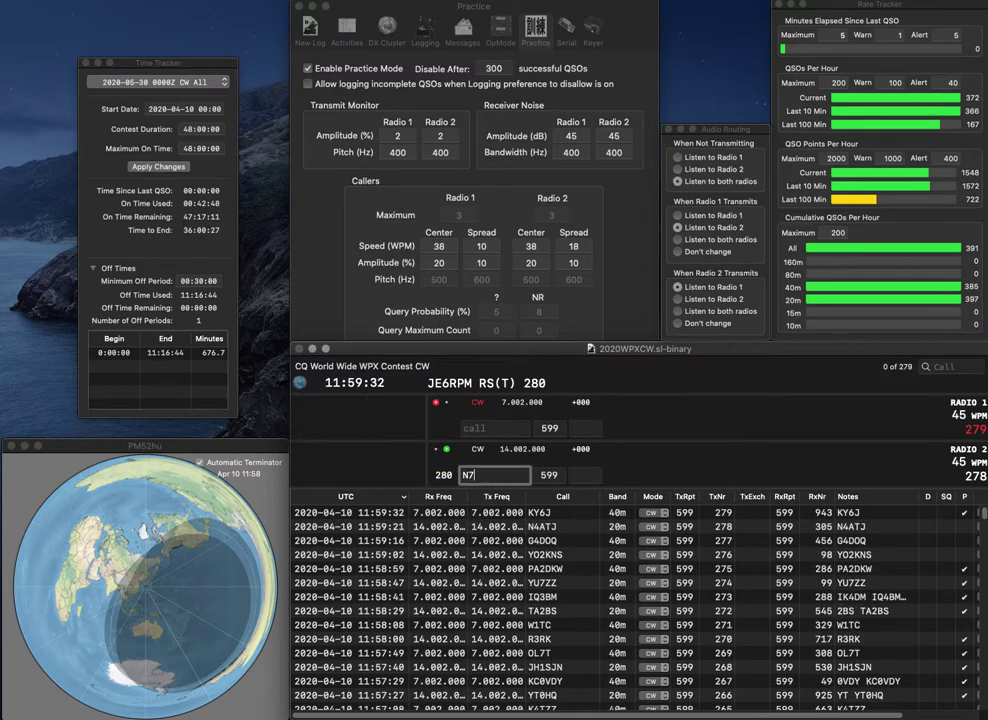
text(KDT)
key(Return)
text(NE1LA)
key(Return)
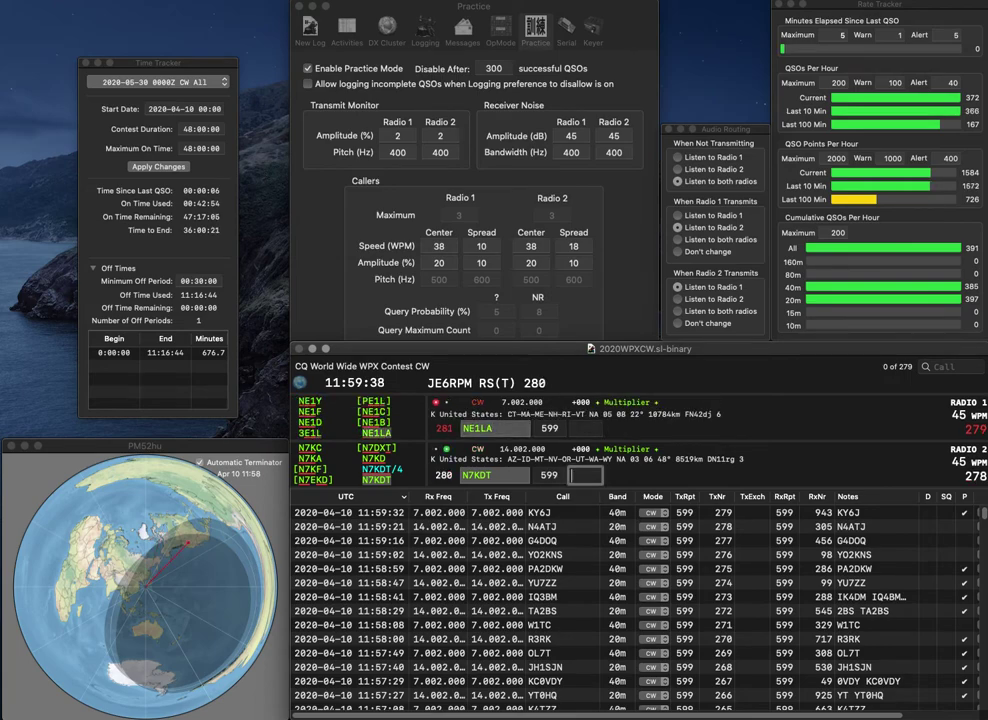
Log N7KDT on Radio 2 with received number 524 and NE1LA on Radio 1 with received number 221.
text(524)
key(Return)
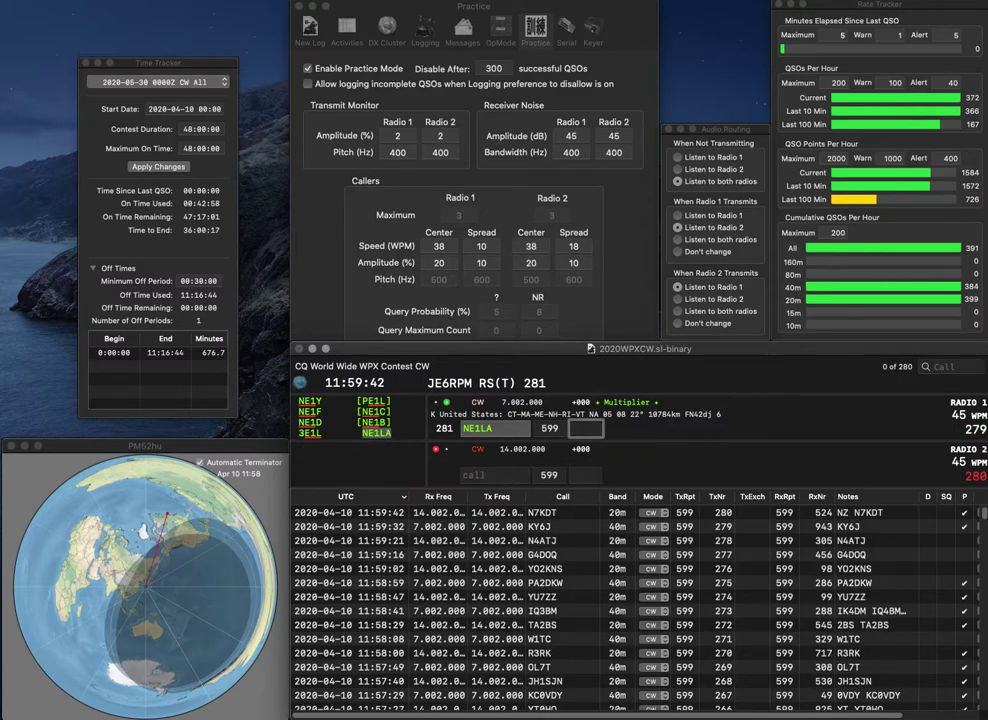
text(221)
key(Return)
text(Z1K)
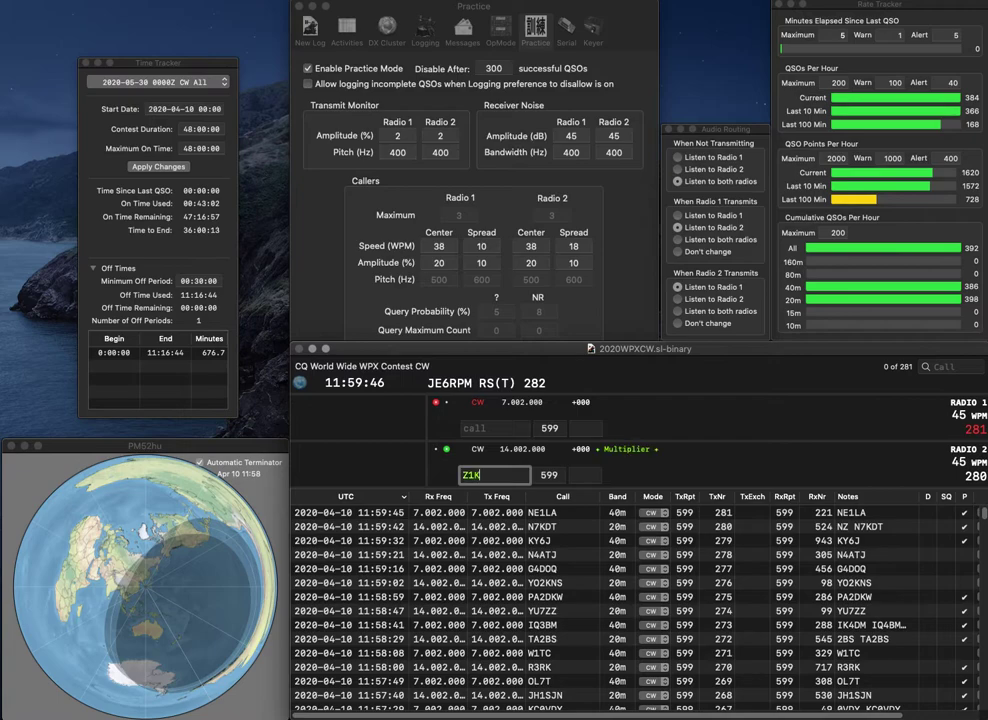
text(PO)
key(super+Left)
text(K)
key(BackSpace)
text(L)
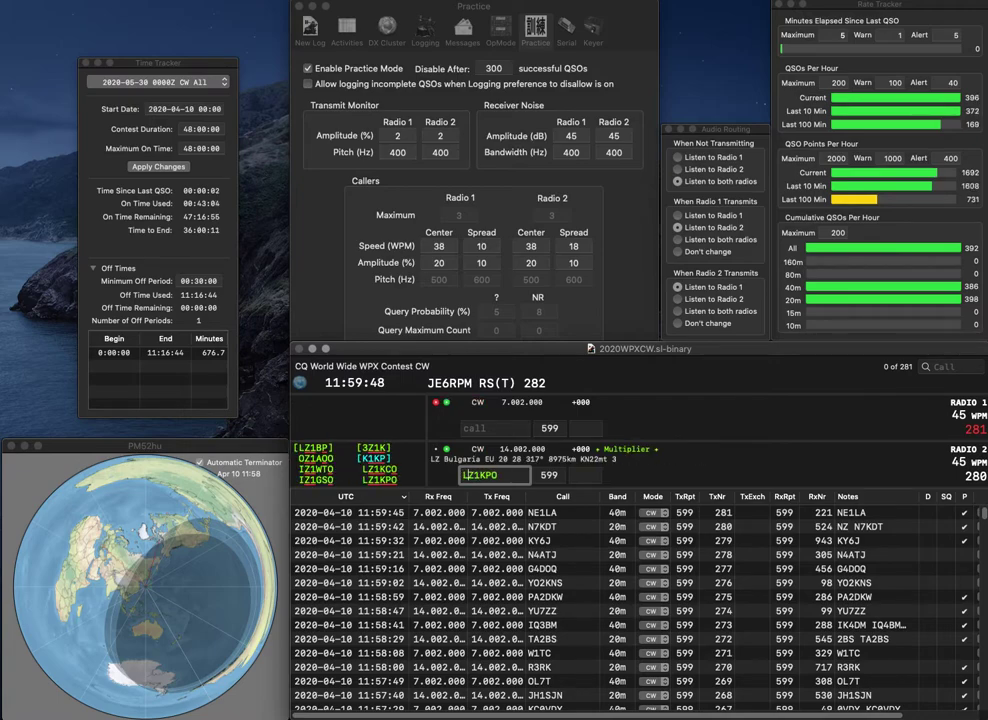
key(Return)
Enter the call DB0AAI on Radio 1 and send it.
text(0AAI)
key(super+Left)
text(DB)
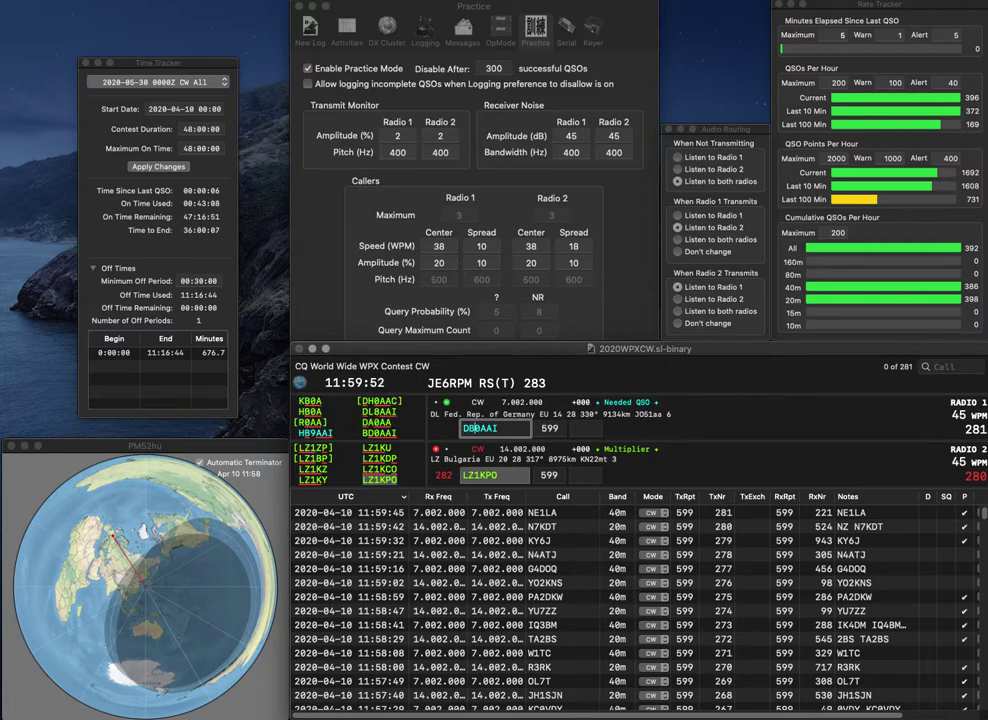
key(Return)
Log LZ1KPO on Radio 2 with received number 128.
key(Tab)
text(128)
key(Return)
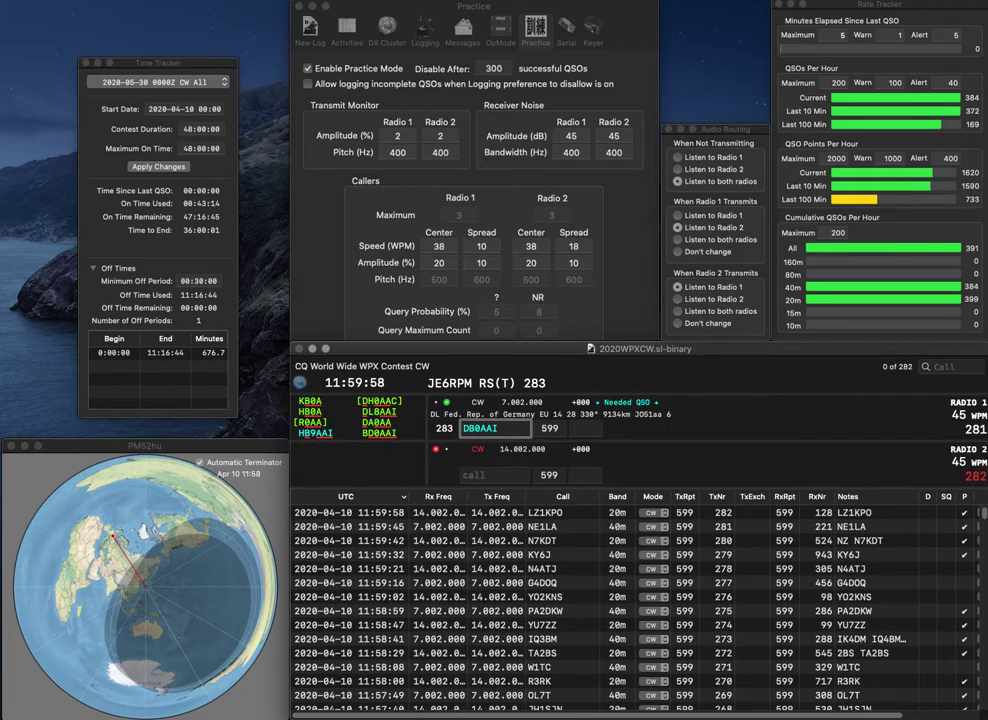
Correct the Radio 1 call to BD0AAI and resend it, and enter and send W9KNI on Radio 2.
key(Delete)
key(Right)
text(D)
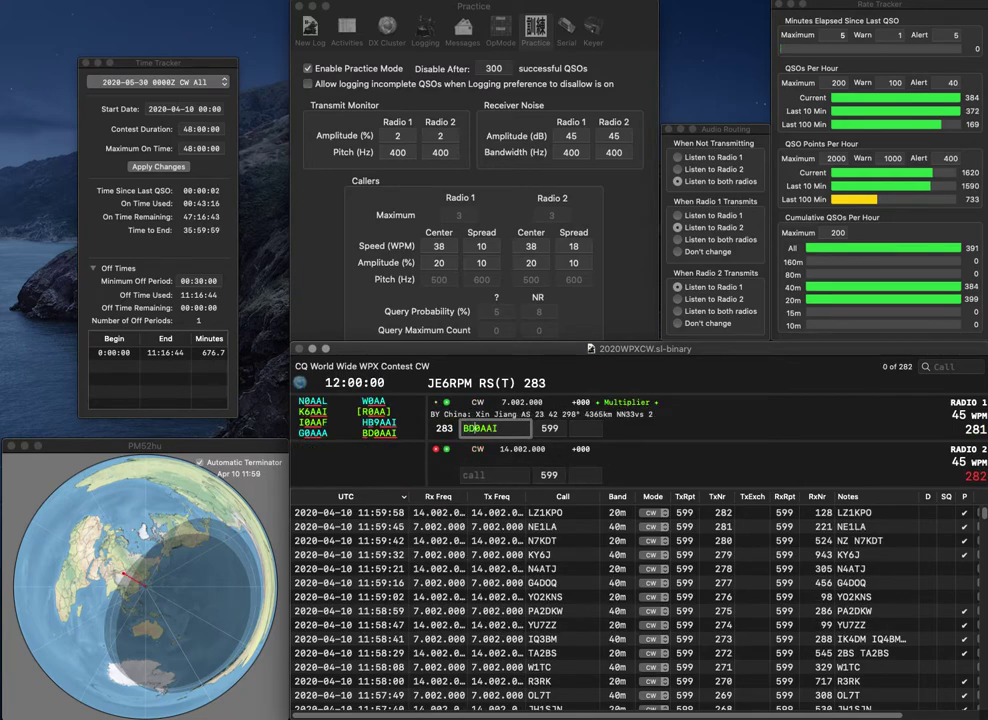
key(Return)
key(Return)
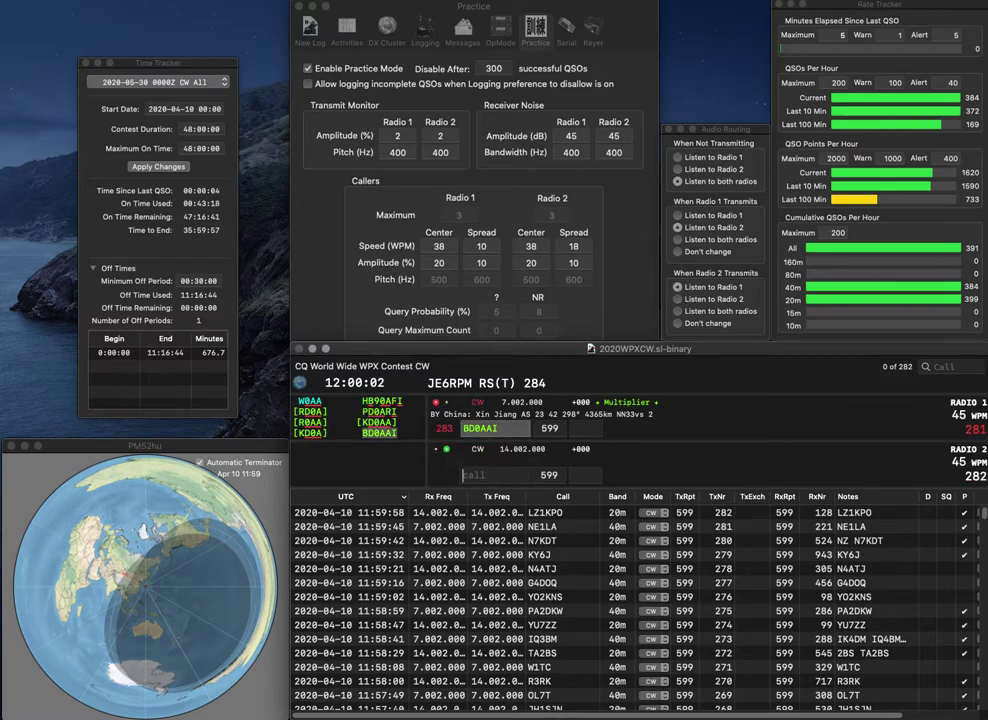
text(W9KNI)
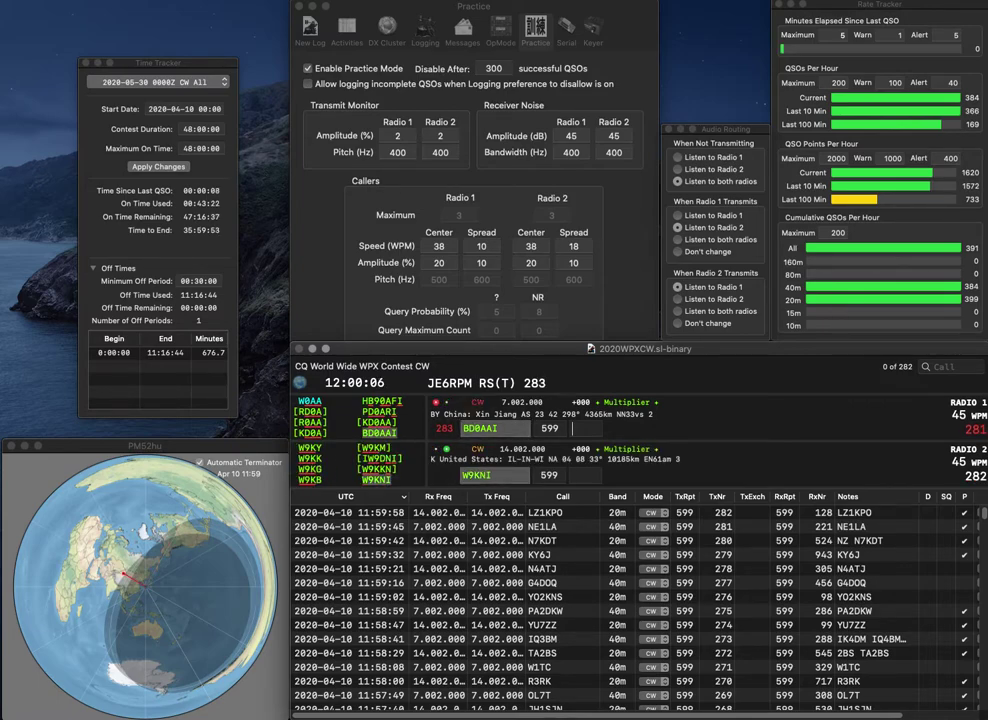
key(Return)
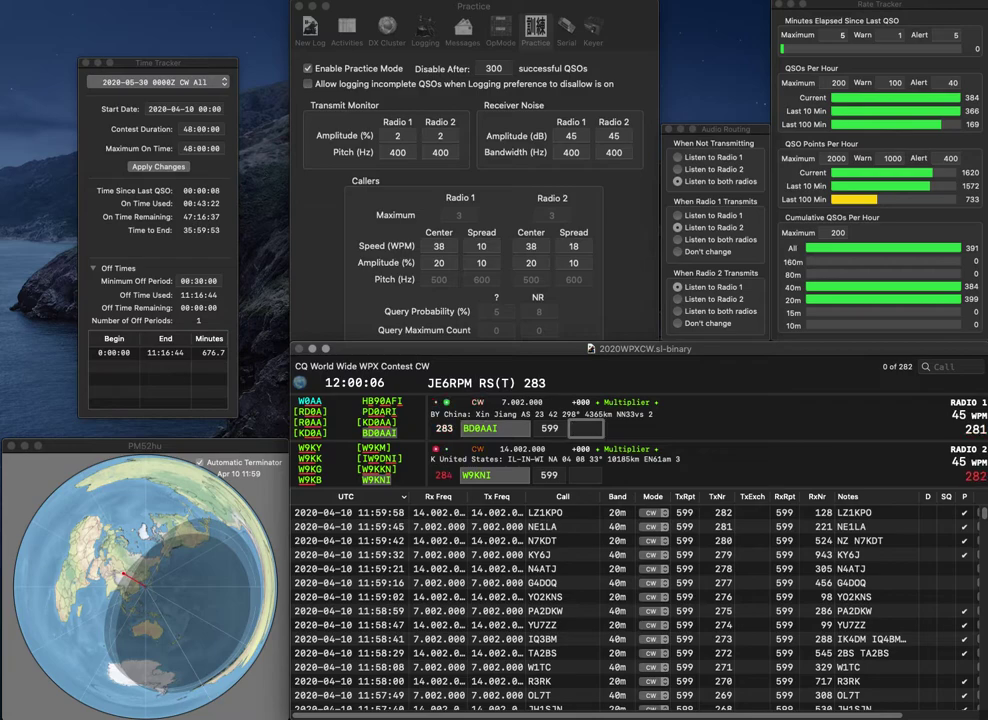
text(903)
key(Return)
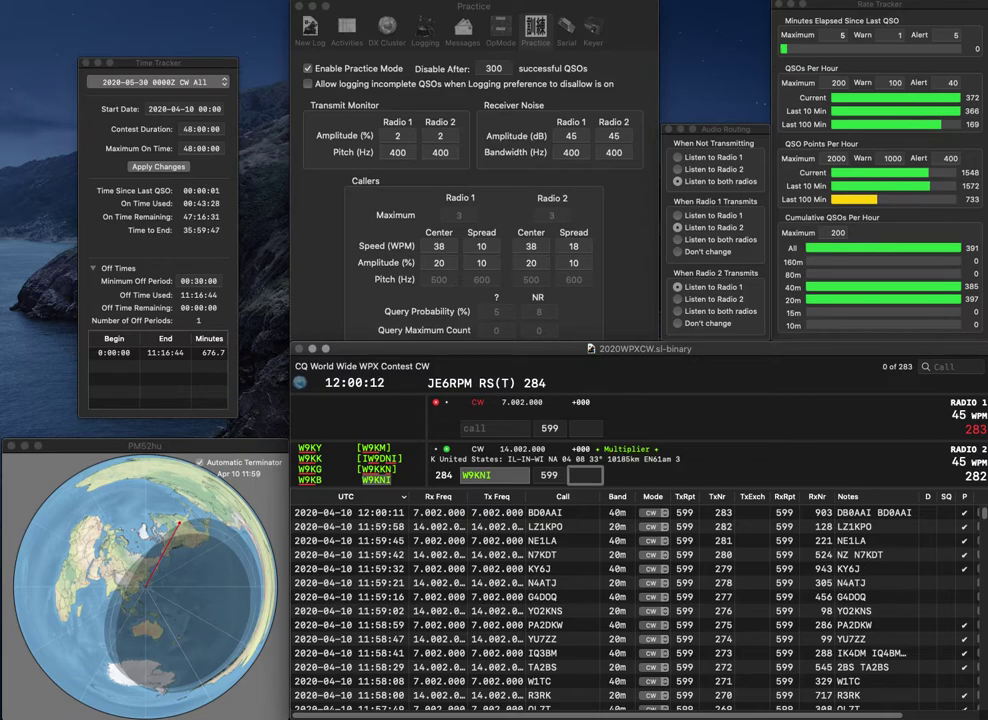
text(142)
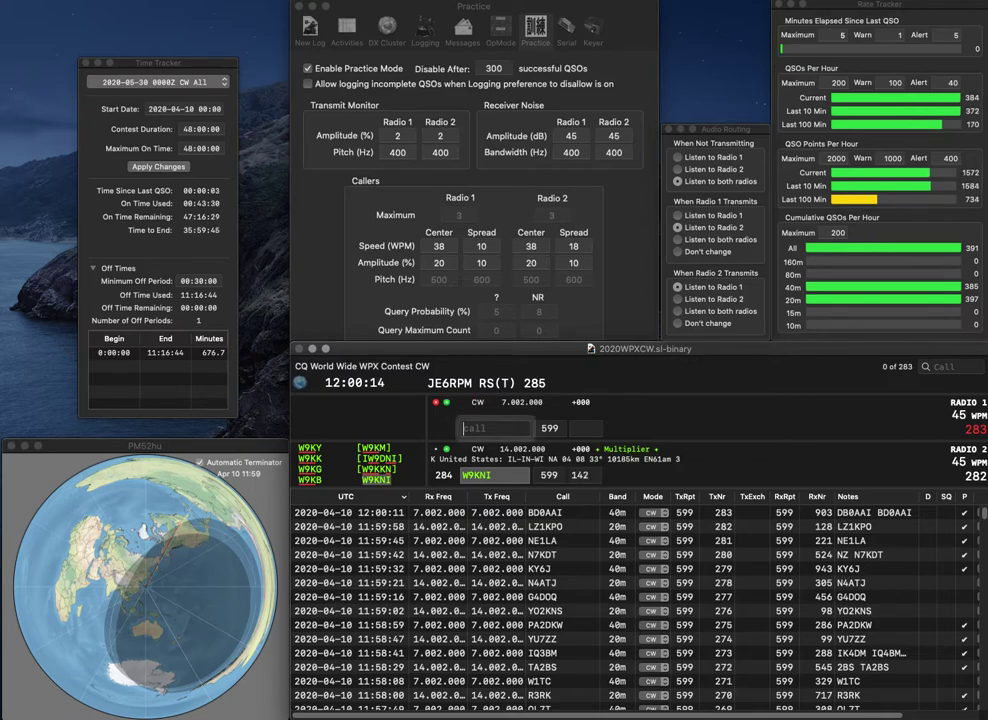
key(Return)
Enter the call W6GEE on Radio 1 and send it.
text(WB)
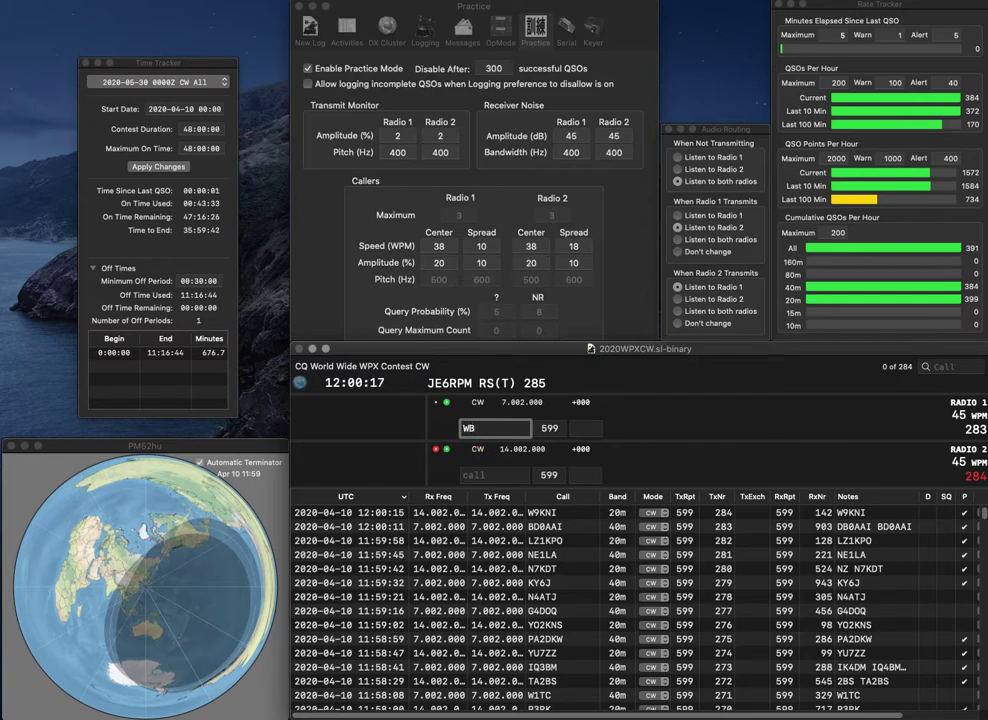
key(BackSpace)
text(6GEE)
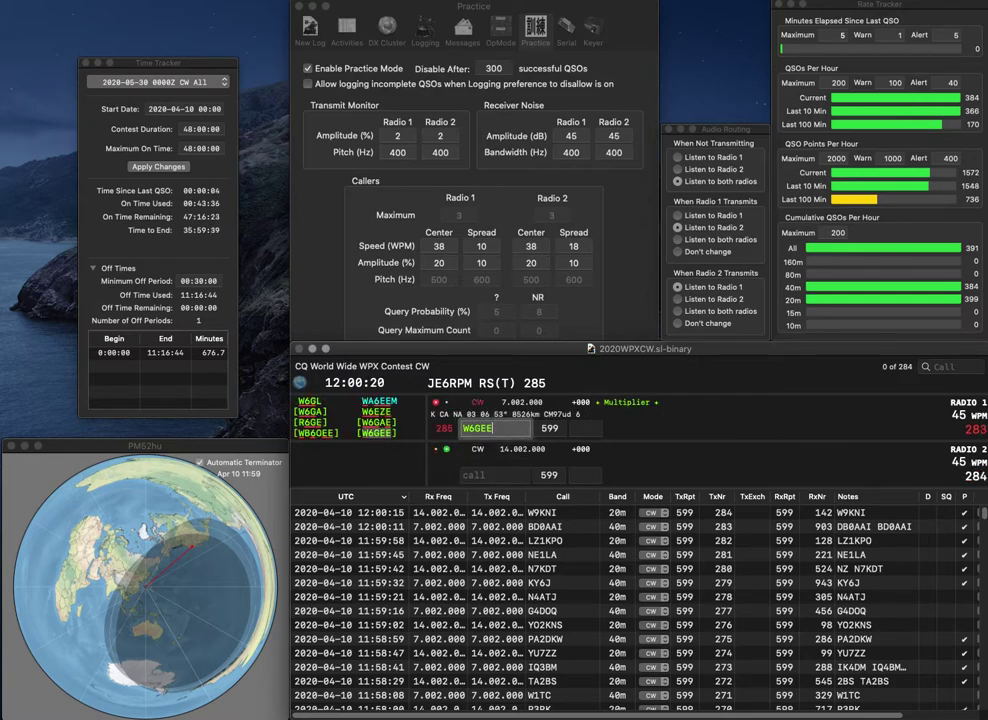
key(Return)
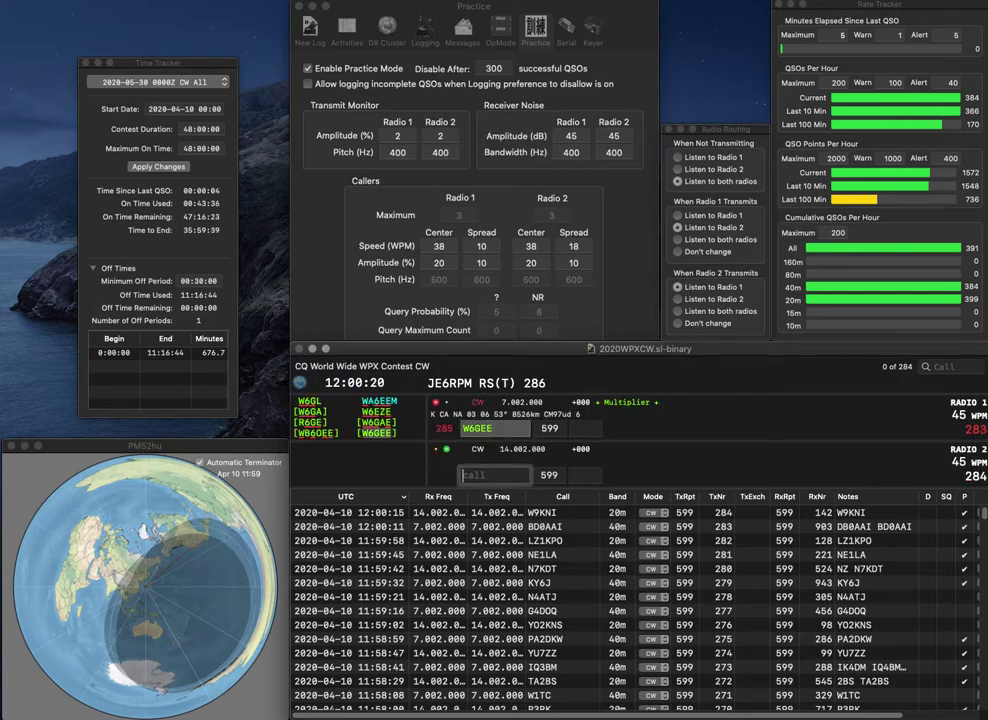
text(N3)
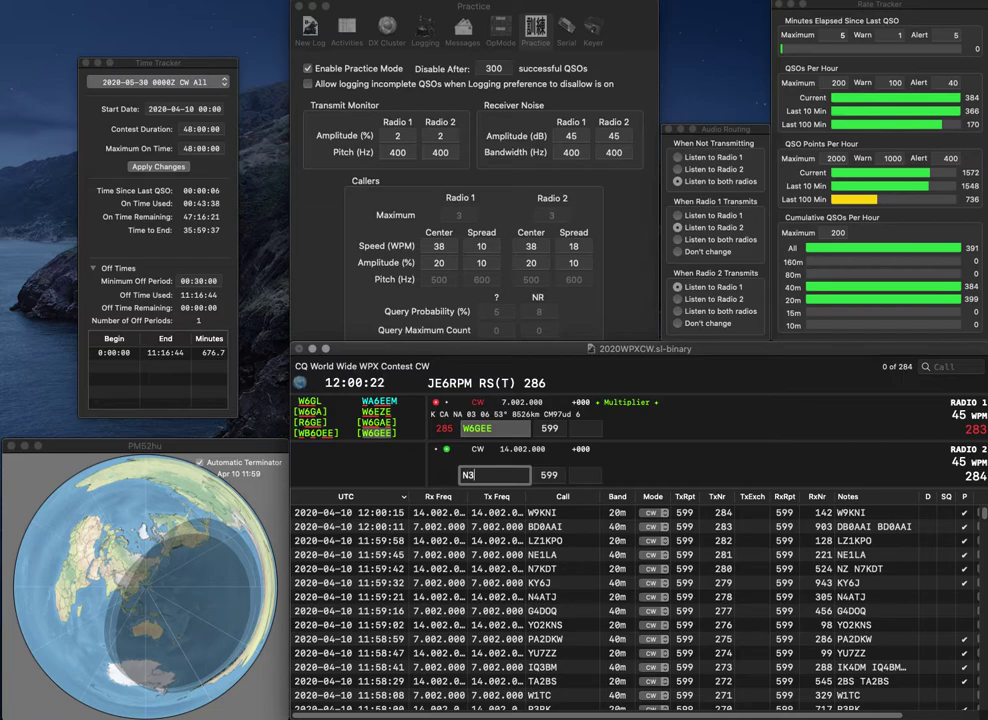
text(O)
key(Up)
key(space)
text(207)
key(Return)
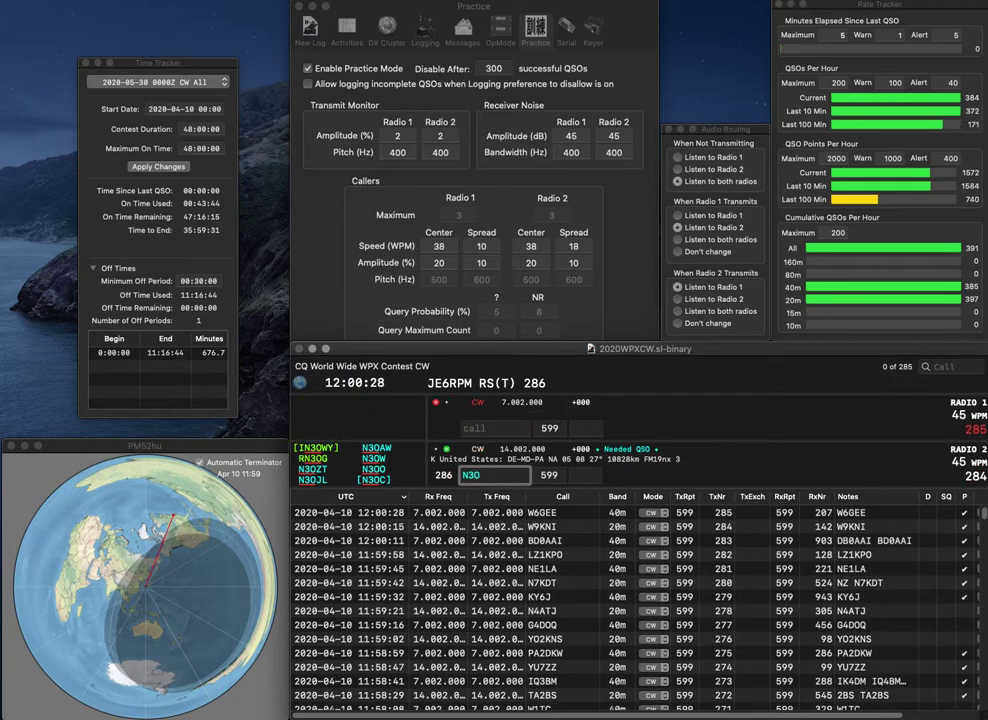
key(Left)
text(HS)
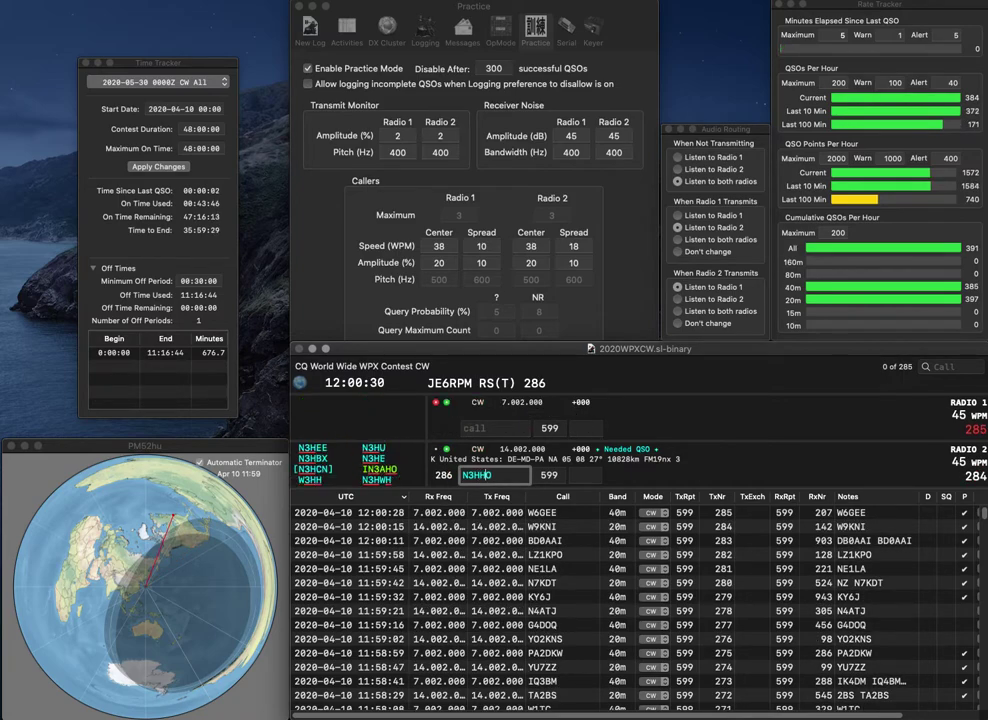
key(Delete)
text(J)
key(Up)
key(Down)
key(Return)
Enter the call K2YNY on Radio 1 and send it.
text(K)
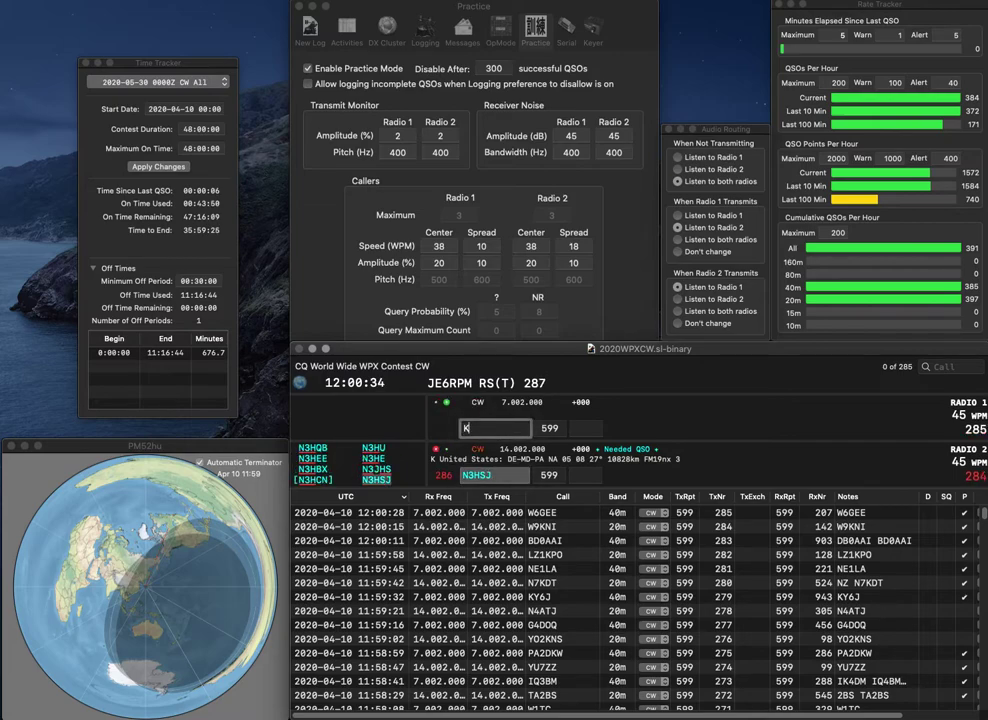
text(2YNY)
key(Return)
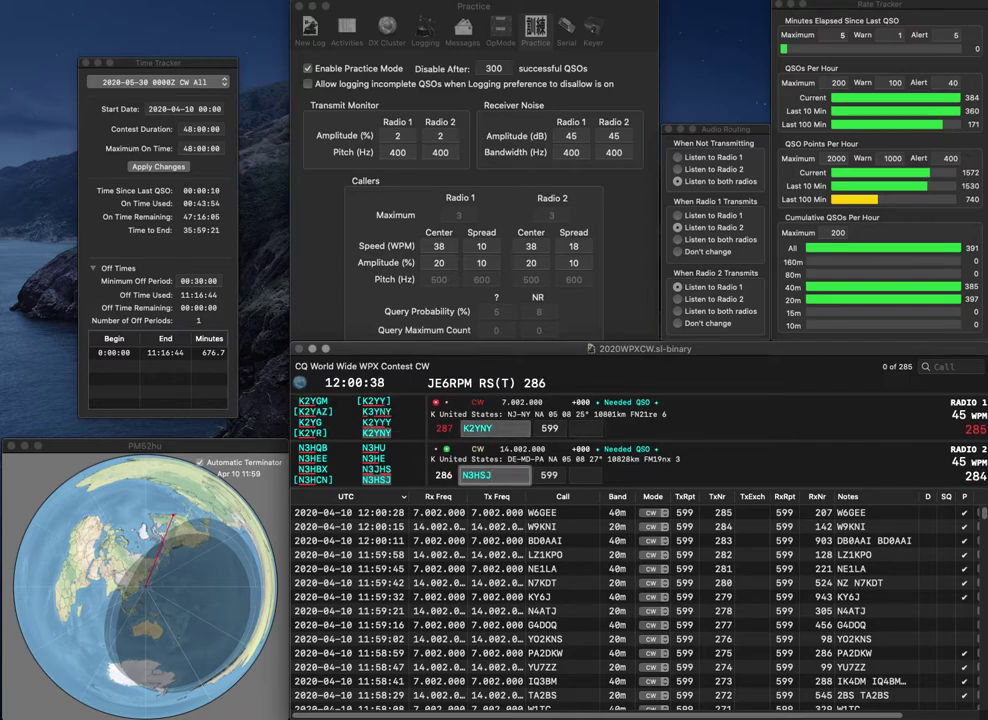
text(81)
key(Return)
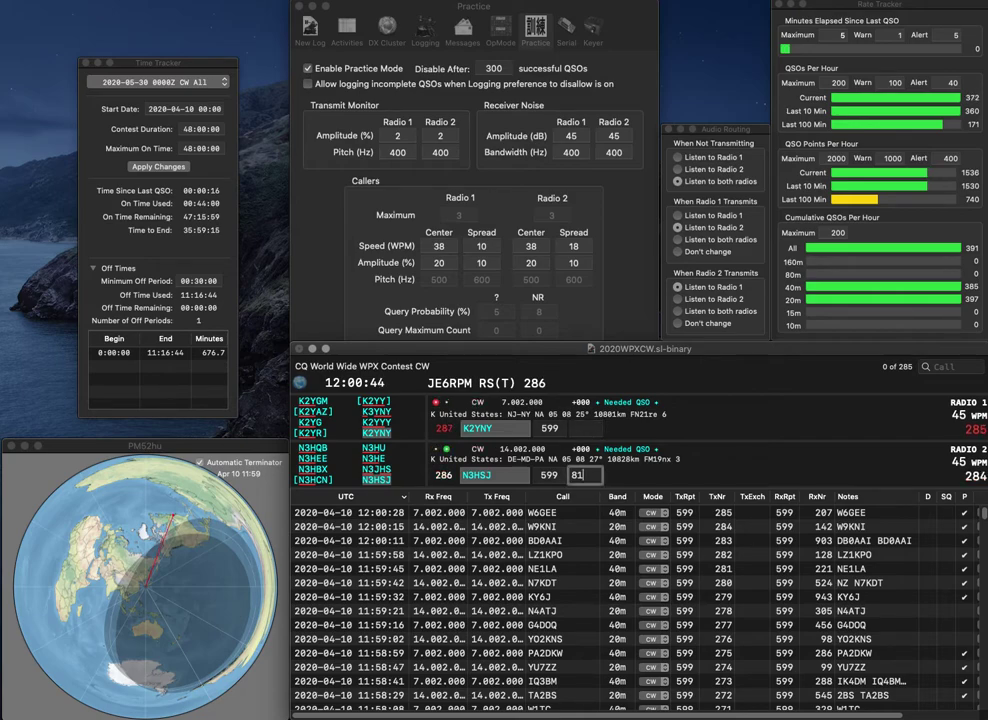
text(8)
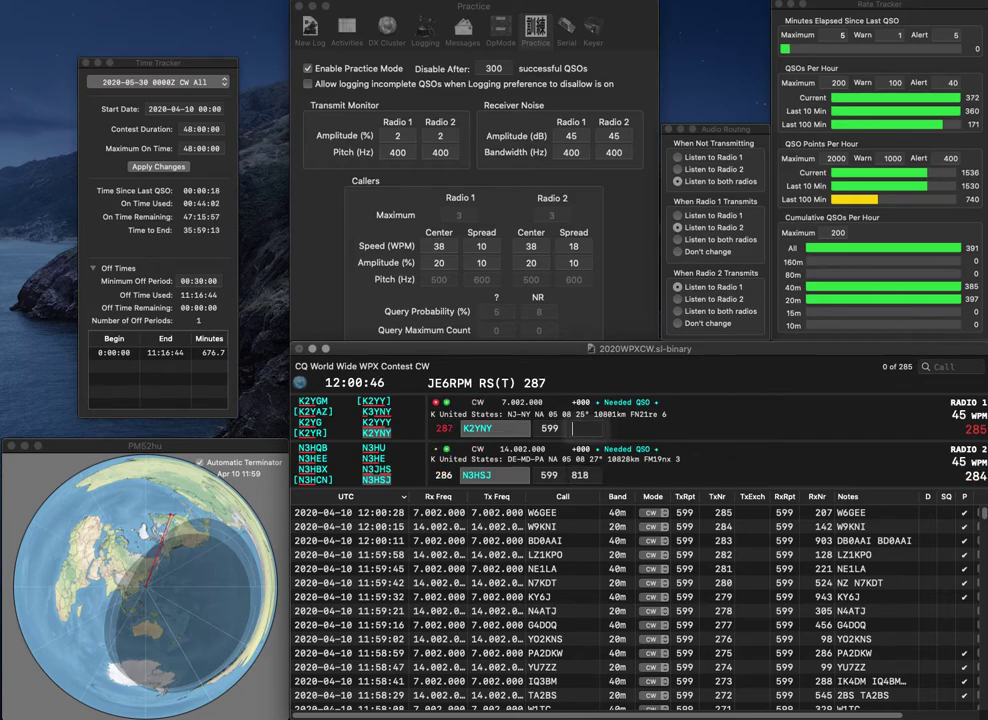
key(Return)
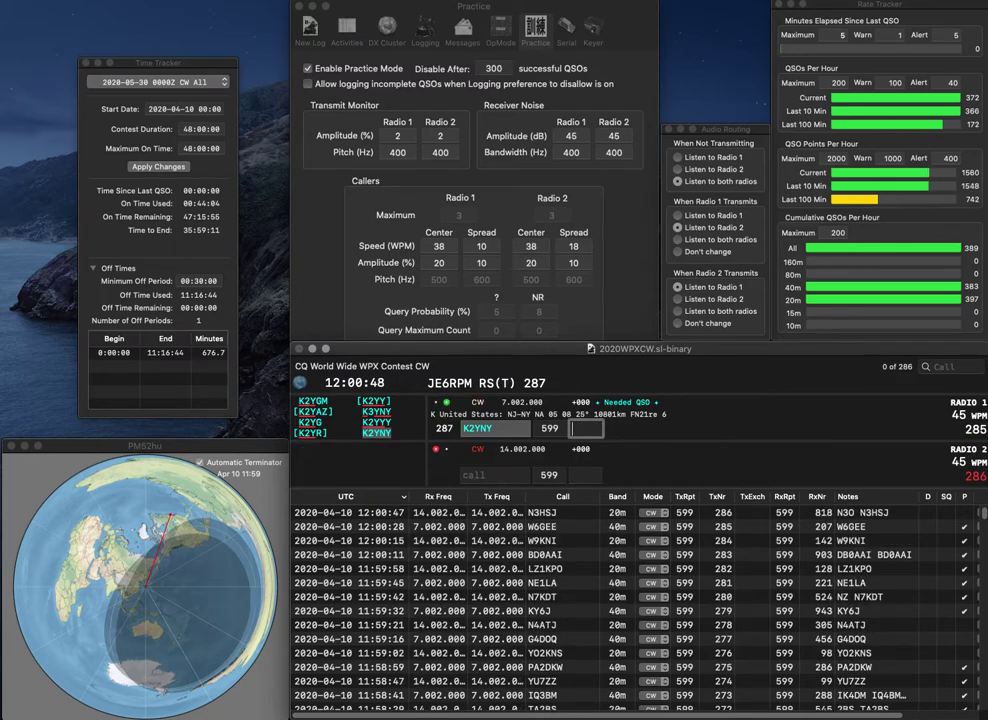
text(912)
key(Return)
text(HZ)
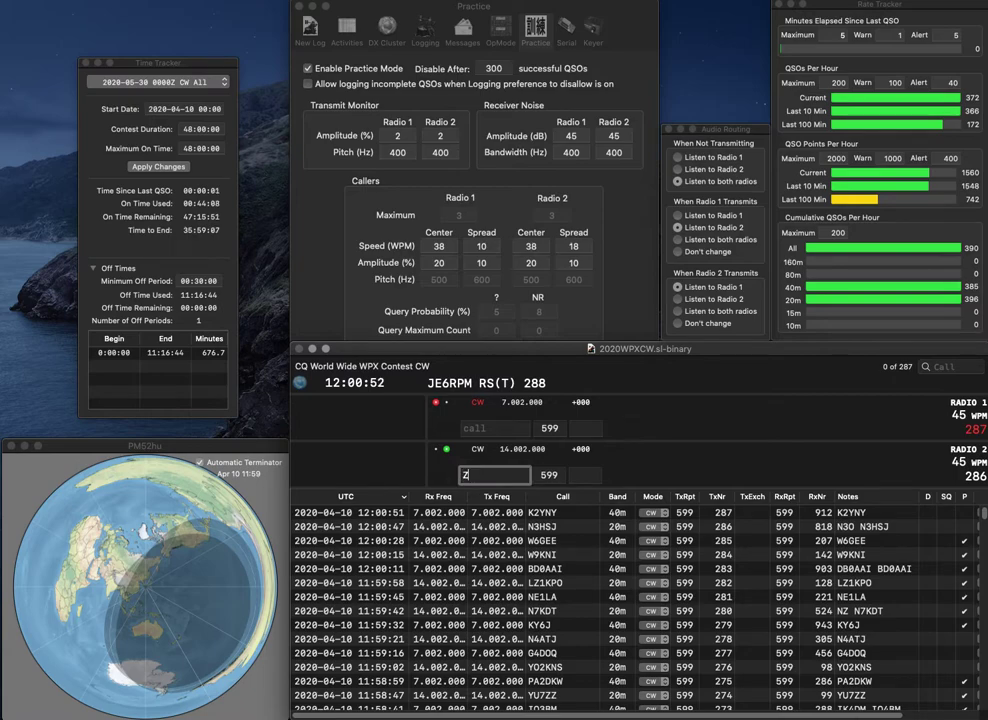
text(EDS0ZED)
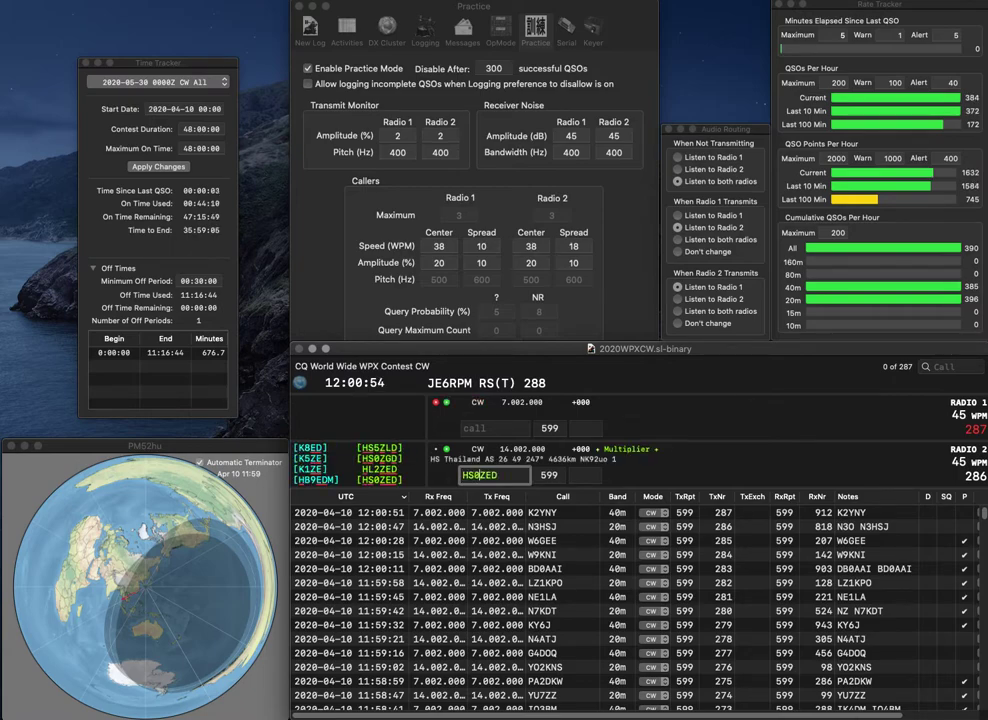
key(Return)
Enter the call S4W on Radio 1 and send it.
text(S)
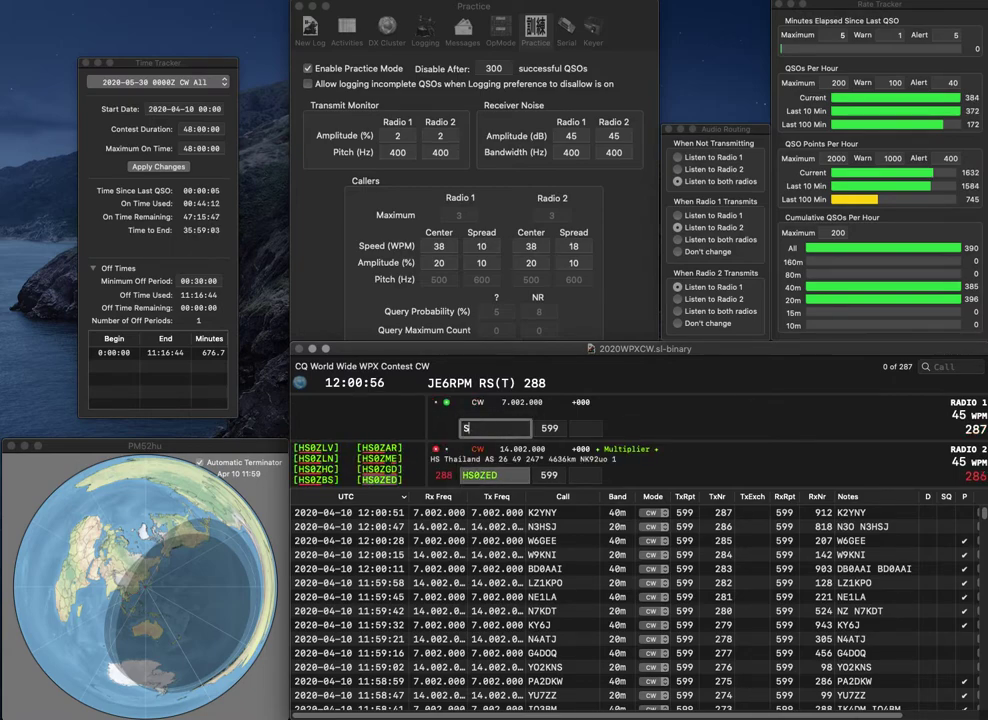
text(4W)
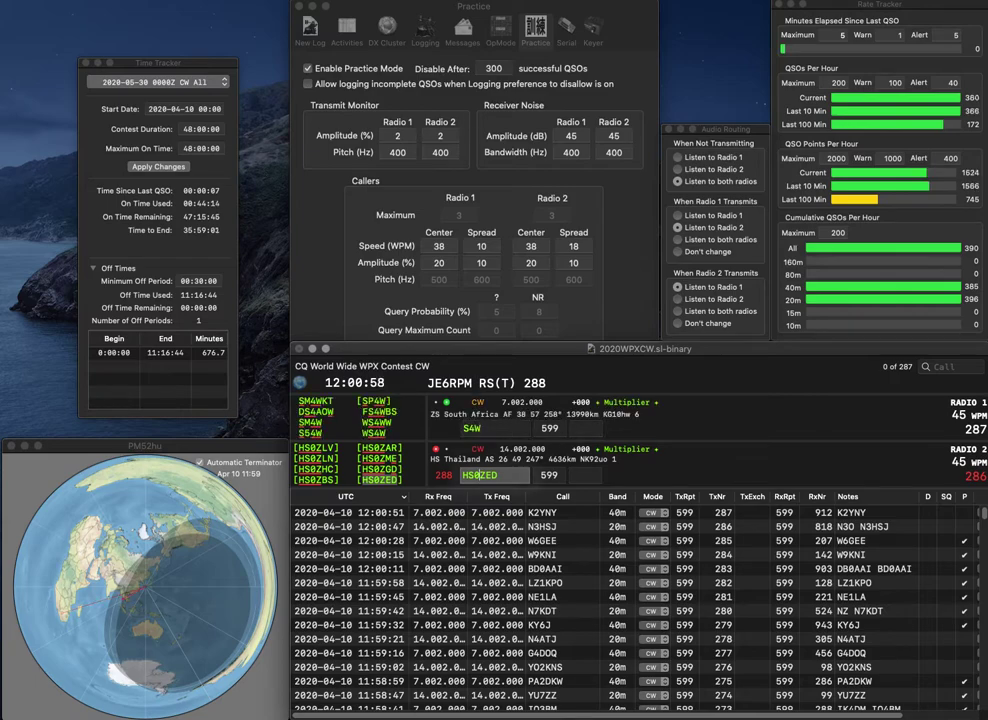
key(Return)
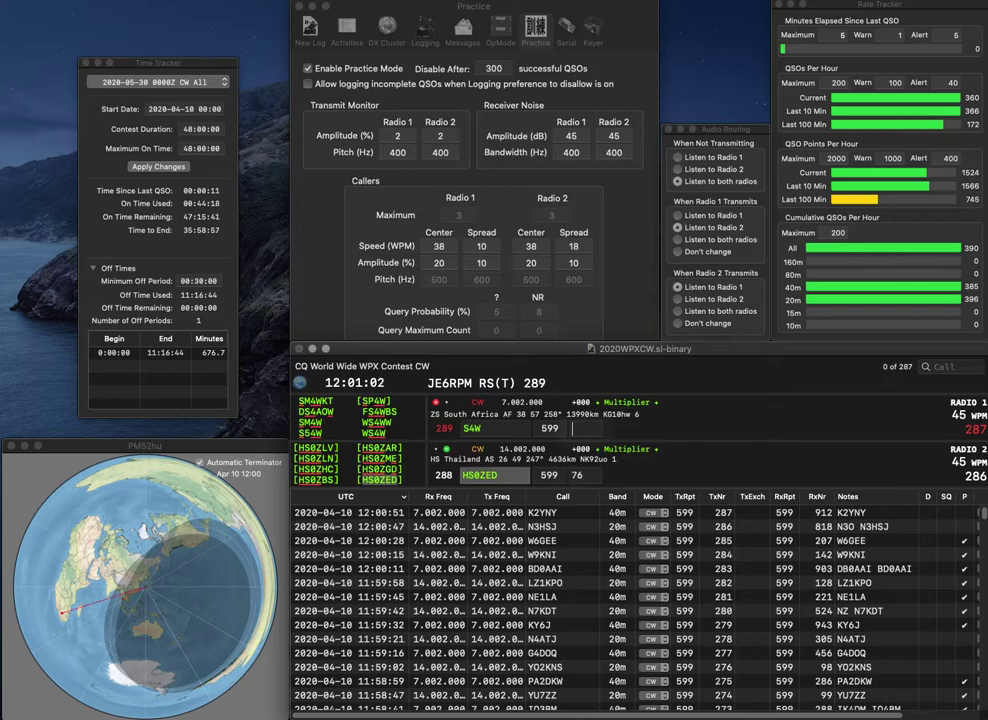
Log HS0ZED on Radio 2 with received number 76, and correct the Radio 1 call to SN5W and send it.
key(Return)
text(N5)
key(Return)
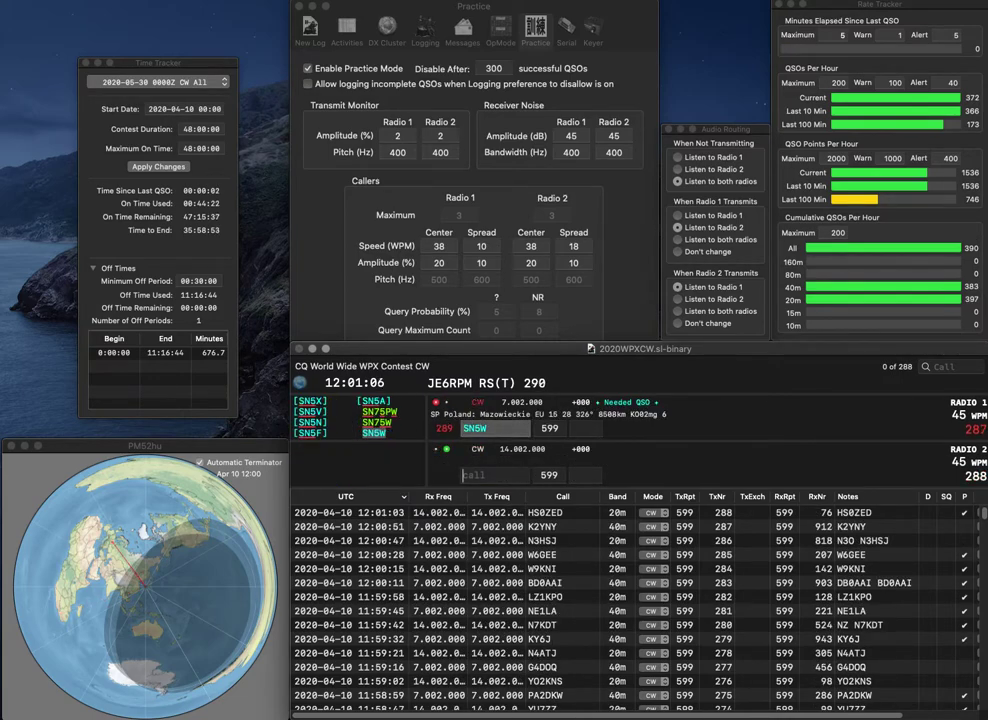
text(OZ2QR)
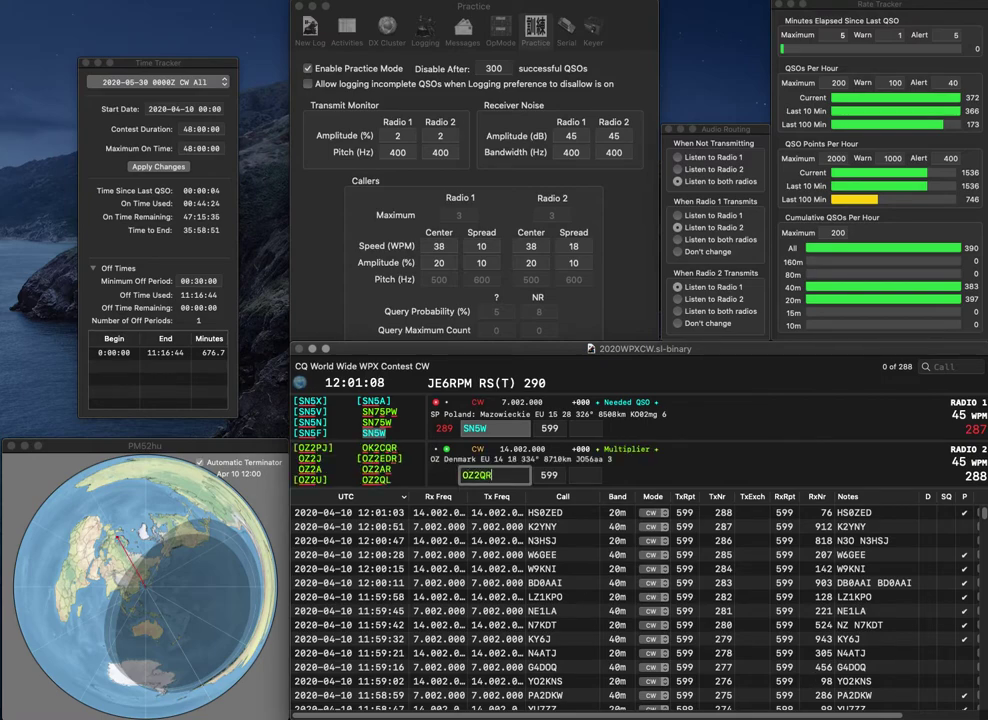
key(Return)
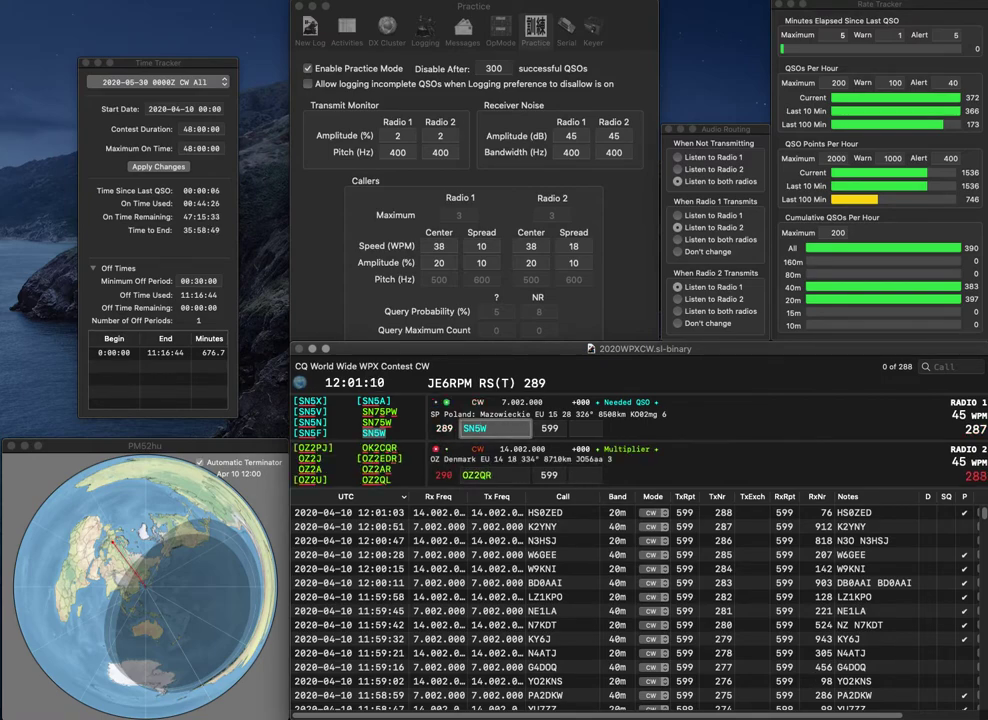
key(Tab)
text(83)
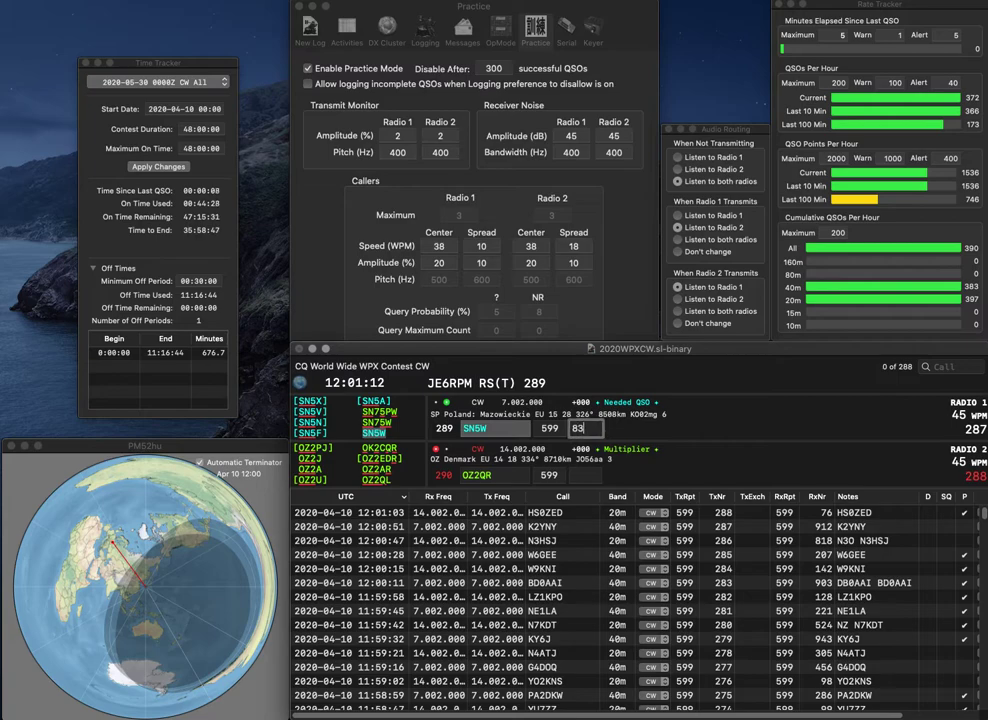
text(8)
key(Return)
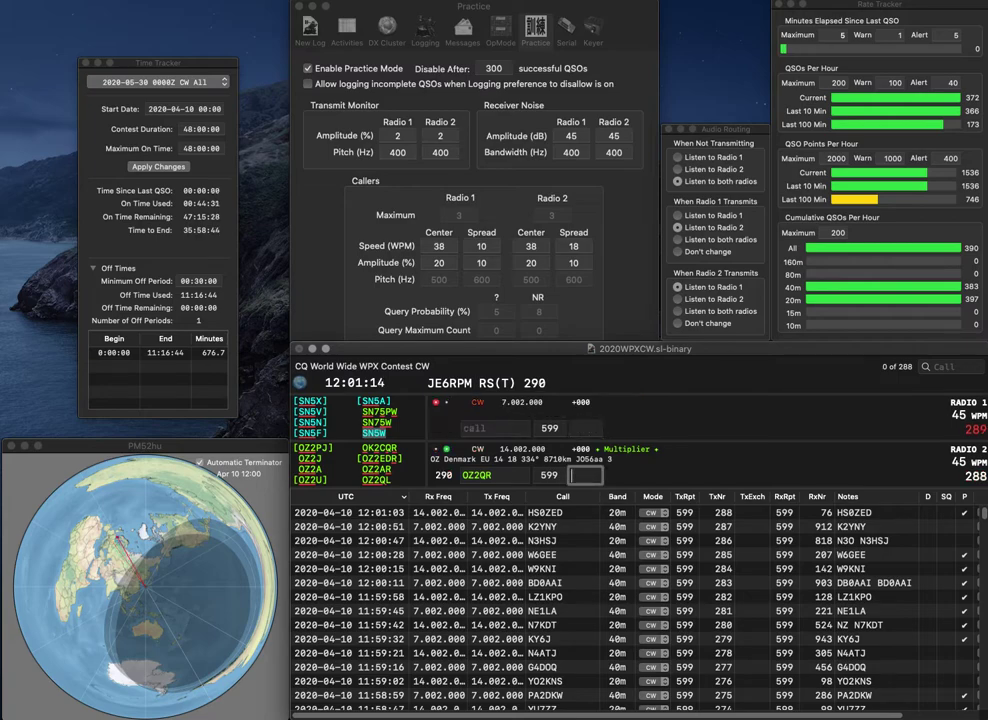
key(Tab)
key(BackSpace)
key(BackSpace)
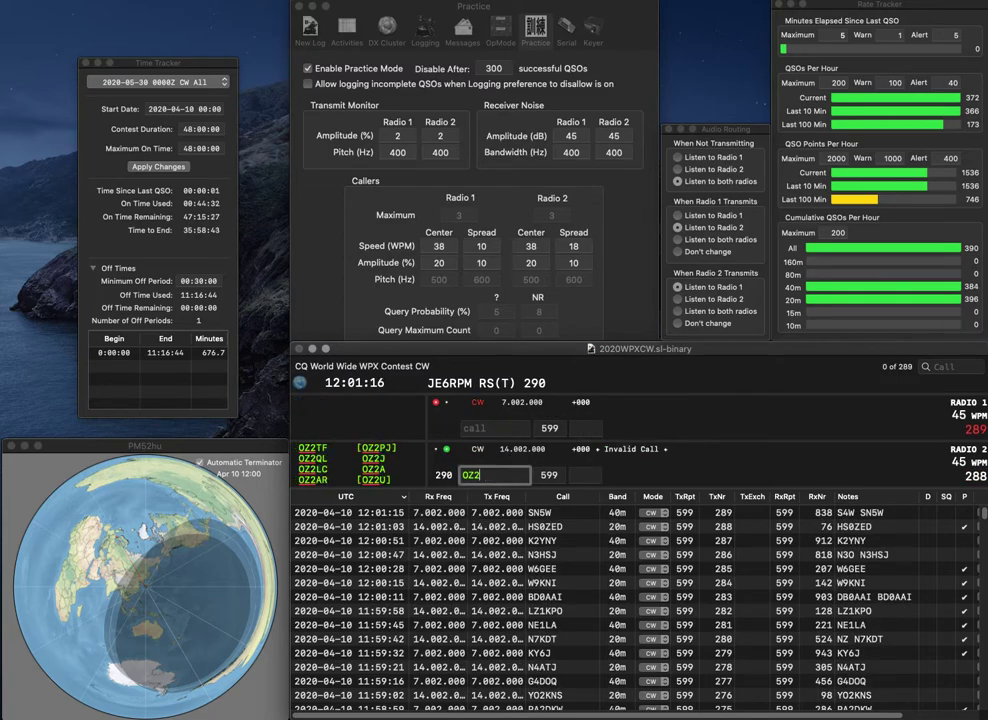
text(QL)
key(Return)
text(K)
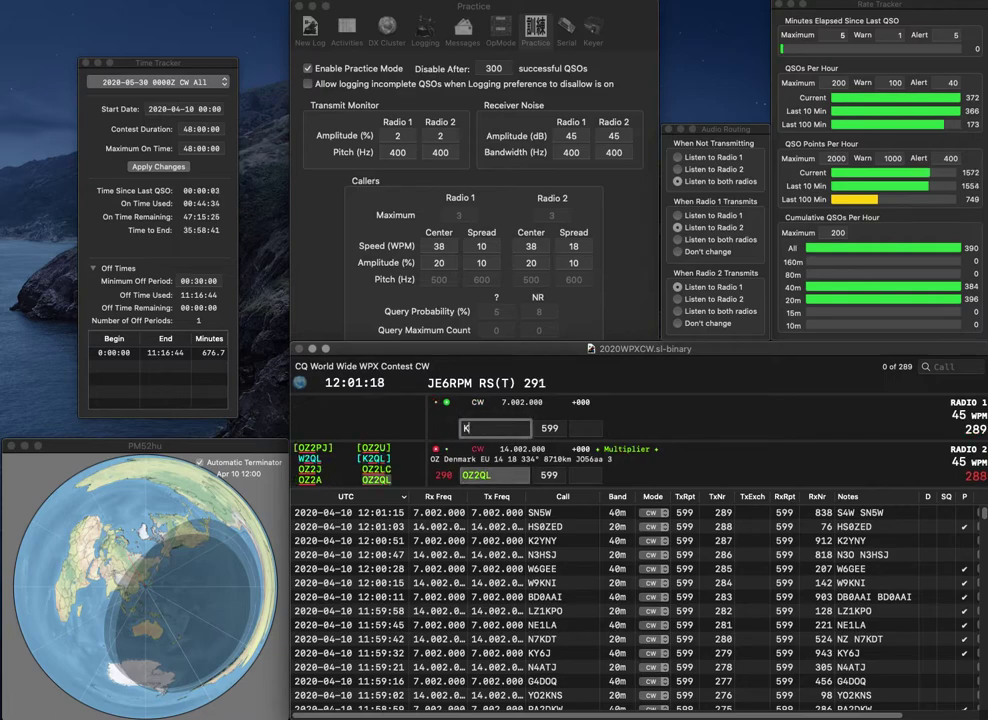
text(N2)
key(Return)
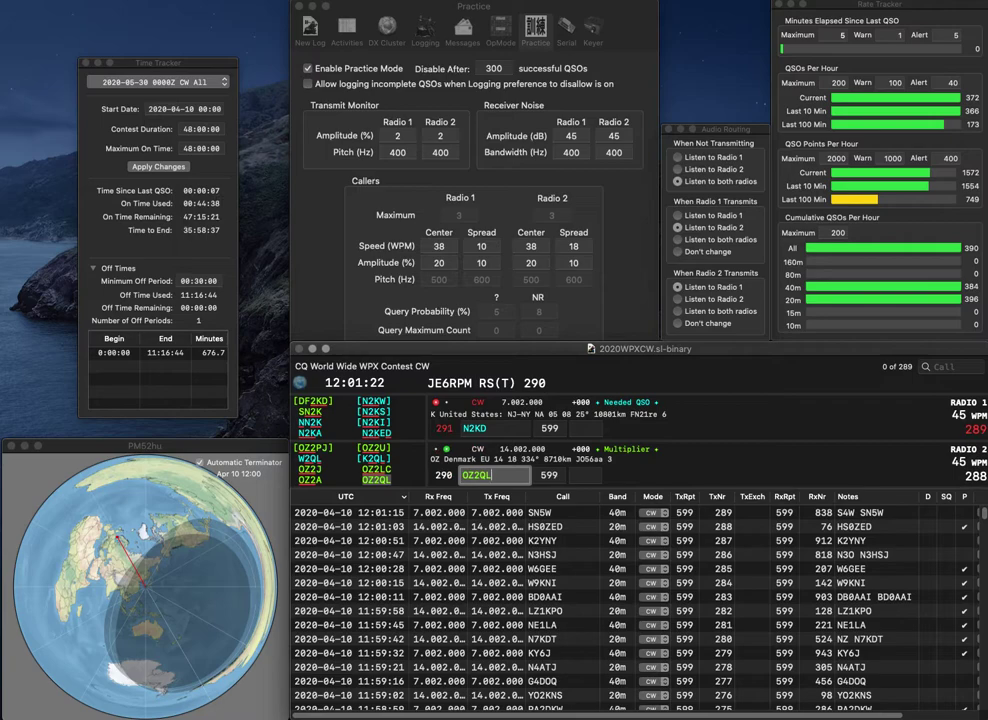
Log OZ2QL on Radio 2 with received number 199.
key(Tab)
text(199)
key(Return)
key(Return)
key(Down)
key(Up)
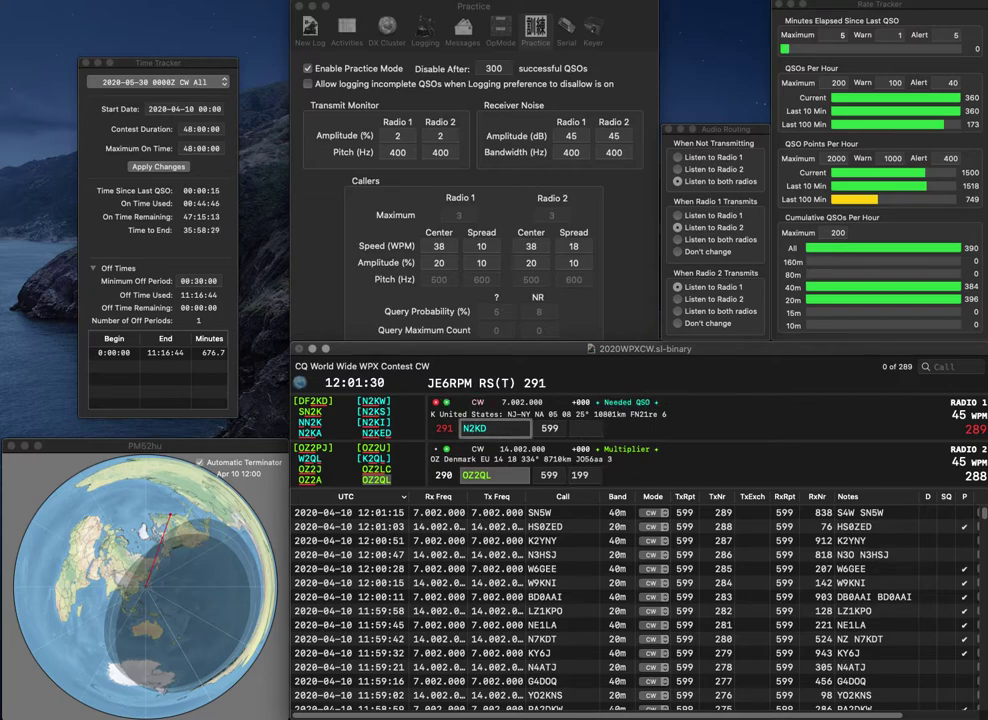
key(BackSpace)
text(B)
key(Return)
text(WK)
click(488, 428)
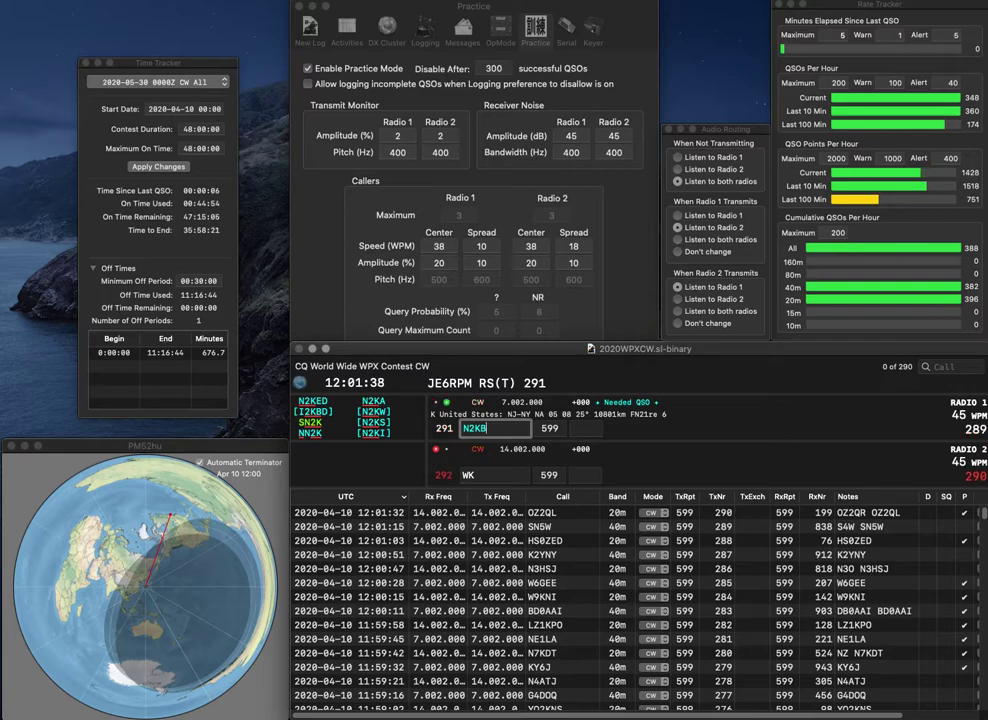
click(463, 428)
key(Delete)
text(4)
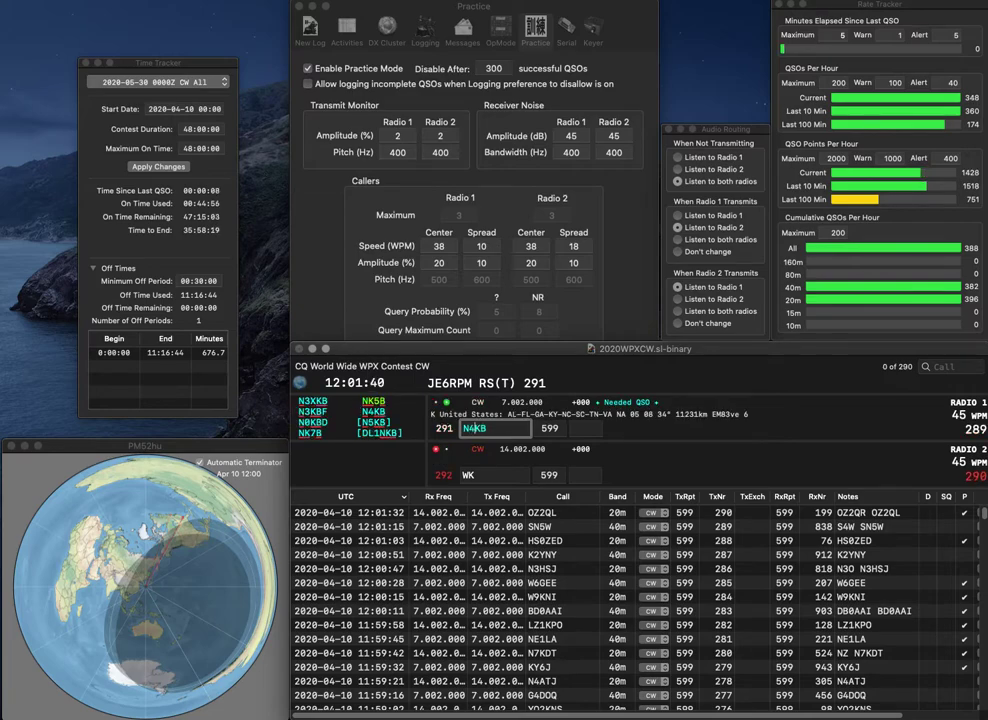
key(Return)
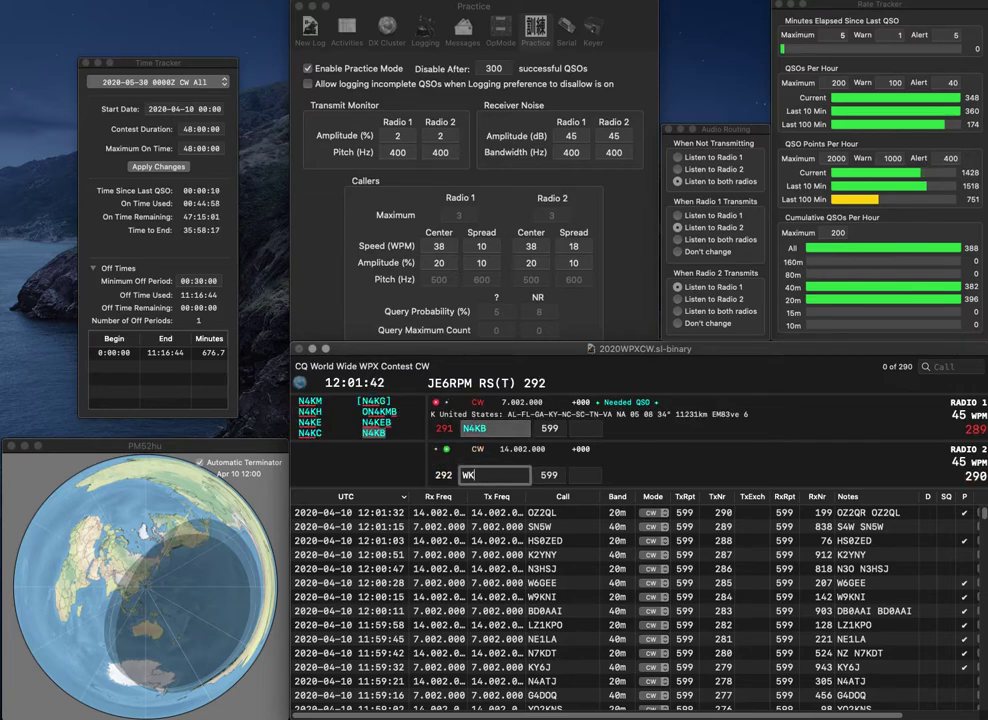
Replace the partial call on Radio 2 with LC5A and send it.
key(BackSpace)
text(LC5A)
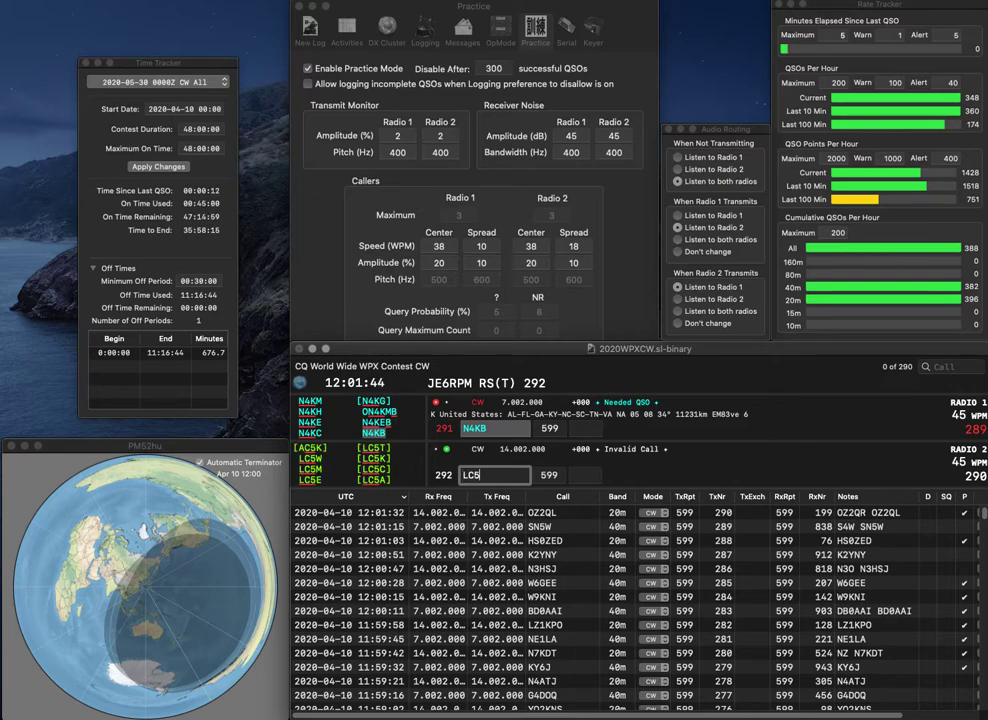
key(Return)
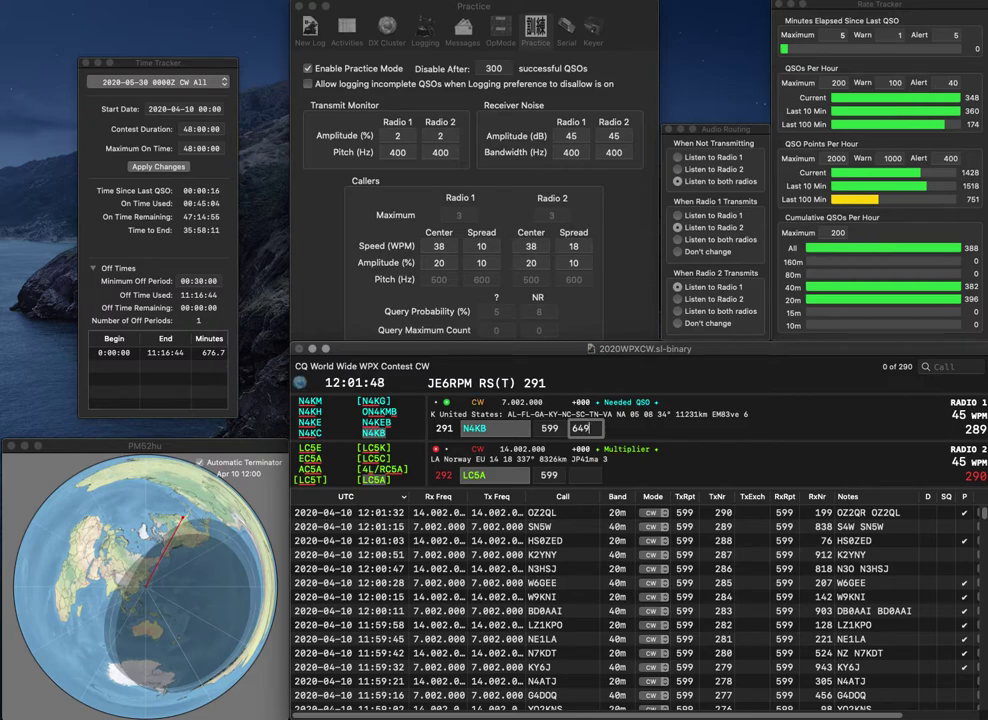
Log N4KB on Radio 1 with received number 649 and LC5A on Radio 2 with received number 263.
key(Return)
text(263)
key(Return)
Enter the call BY1CY on Radio 1 and send it.
text(Y1CY)
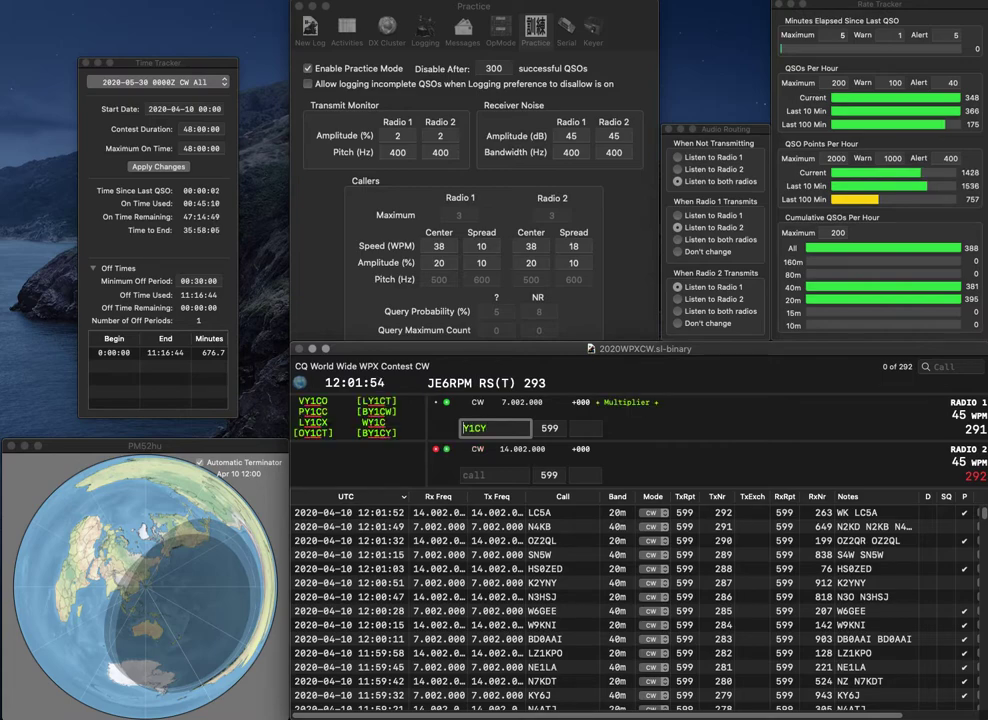
text(B)
key(Return)
Enter the call K1VUT on Radio 2 and send it.
text(1V)
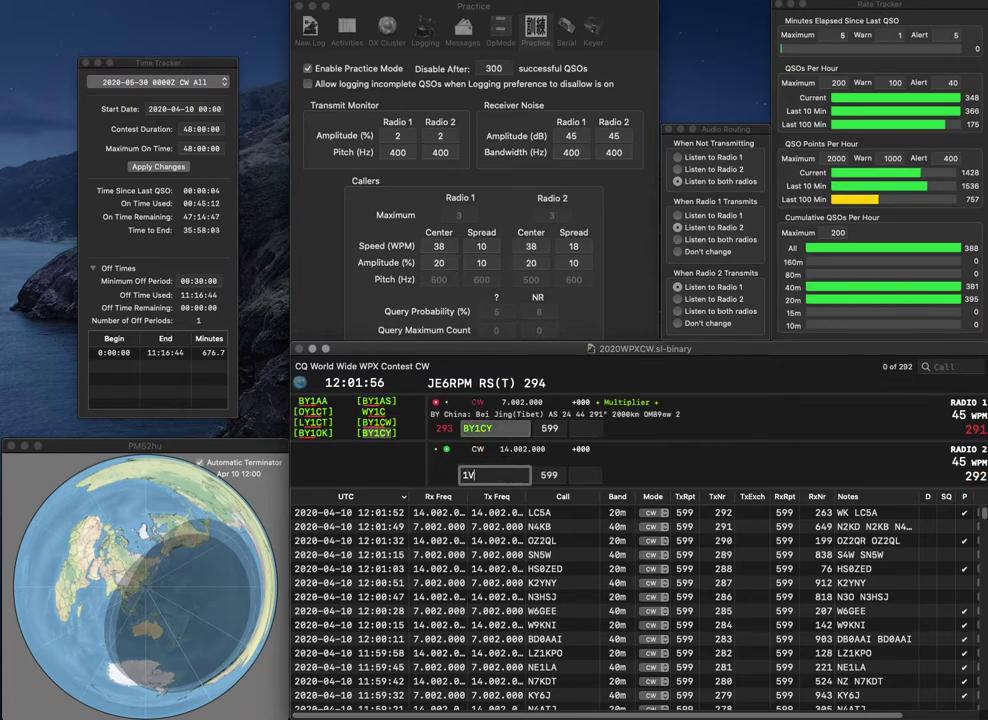
text(UTK1VUT)
key(Return)
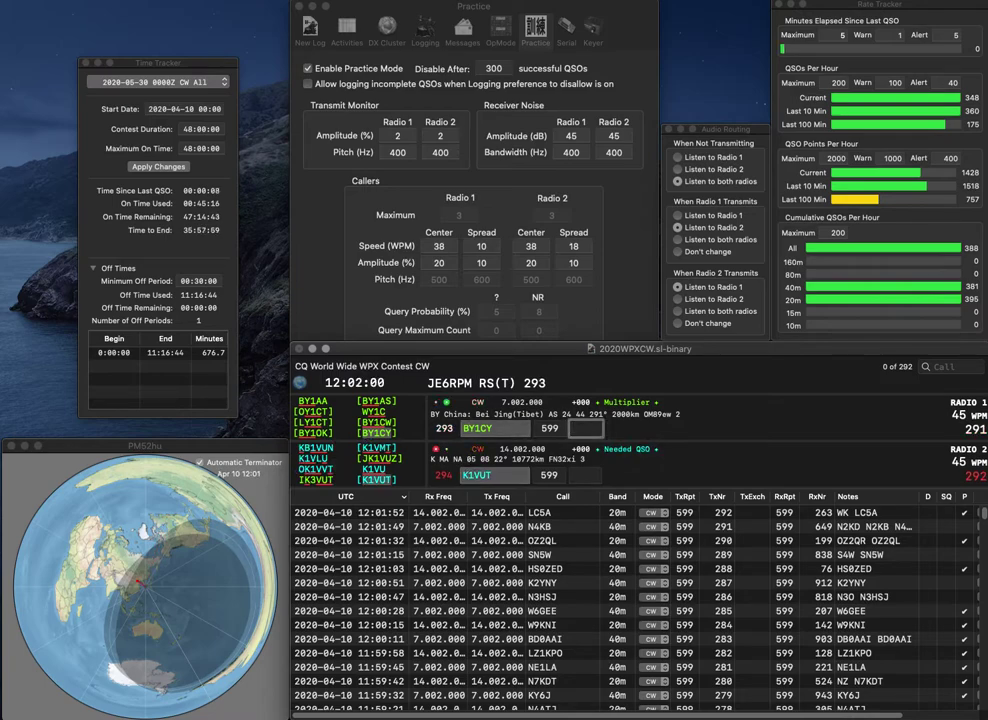
Log BY1CY on Radio 1 with received number 652 and K1VUT on Radio 2 with received number 547.
text(652)
key(Return)
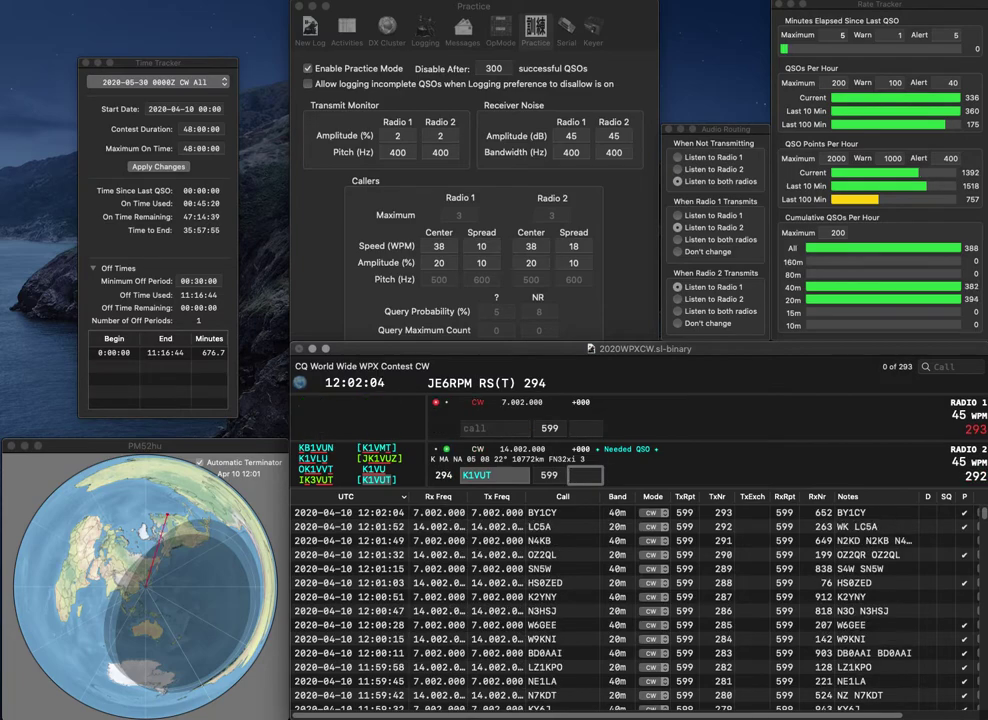
text(547)
key(Return)
Enter the call N6GAT on Radio 1 and send it.
text(GAT)
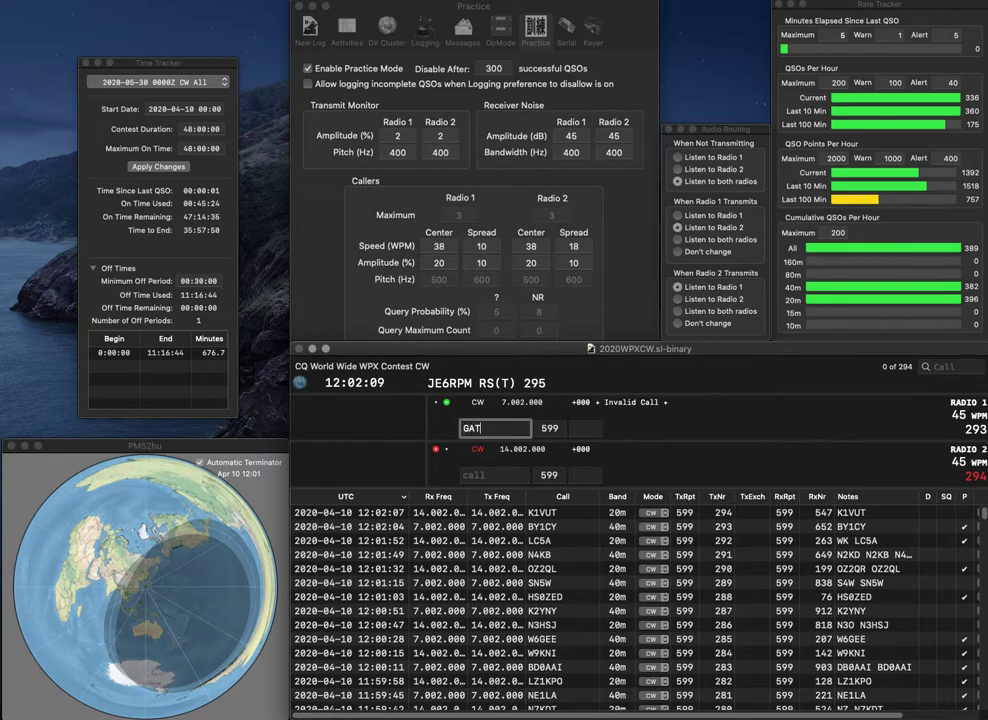
text(N6)
key(Return)
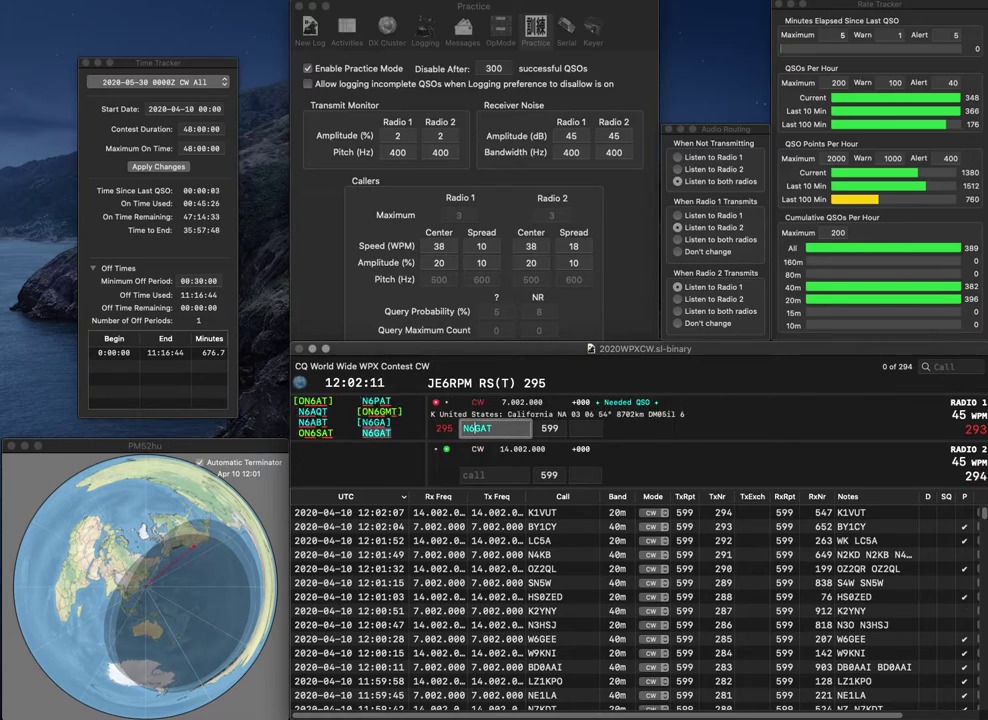
text(X2)
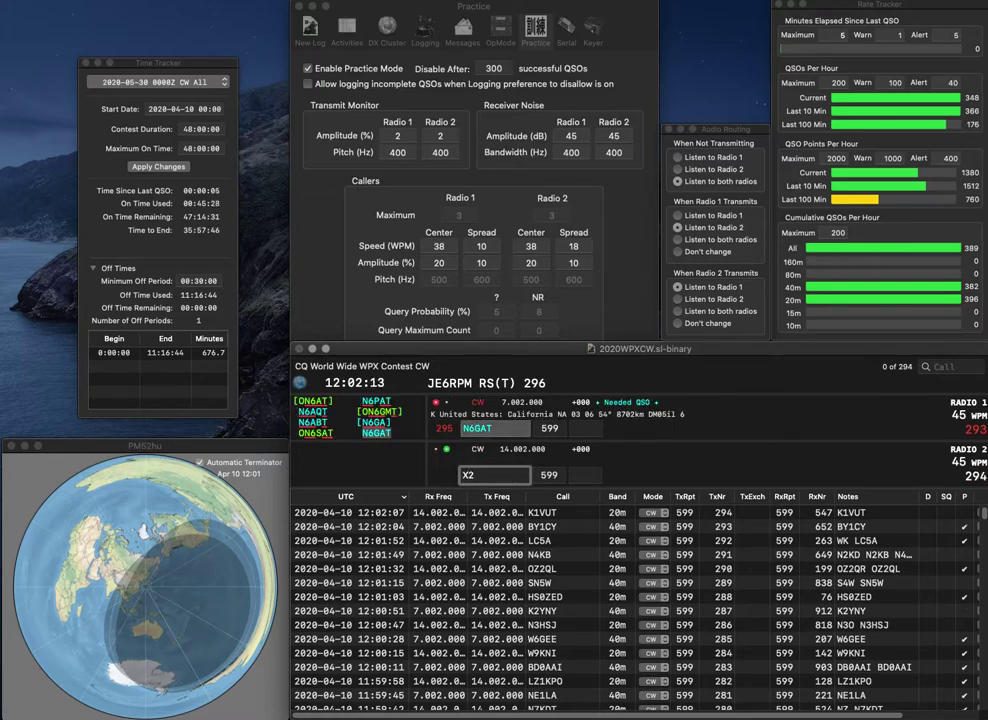
text(AL)
key(Return)
key(Tab)
text(795)
key(Return)
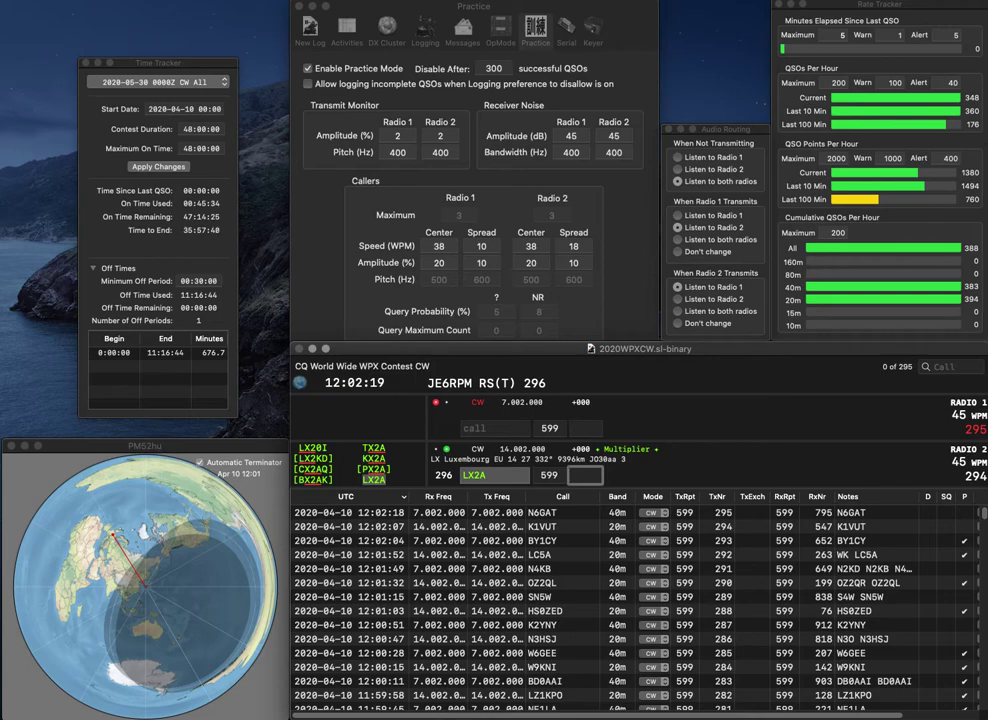
Correct the Radio 2 call to PX2A and send it.
key(Tab)
key(Delete)
text(P)
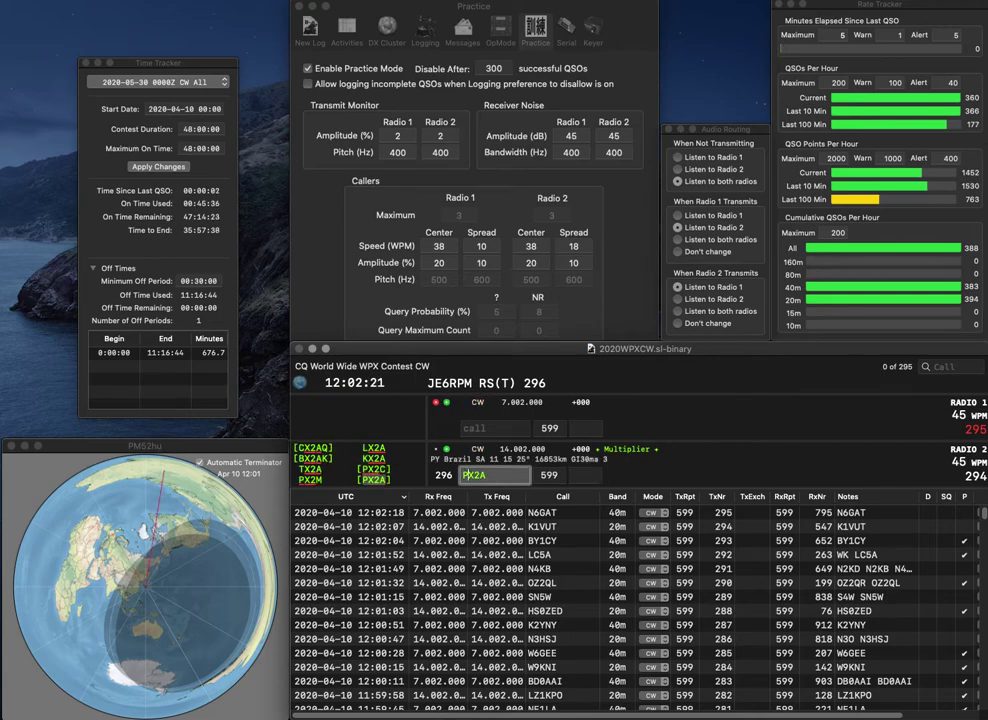
key(Return)
Enter WD4OMM on Radio 1, correct it to WB4OMM and send the call.
text(WD4OMM)
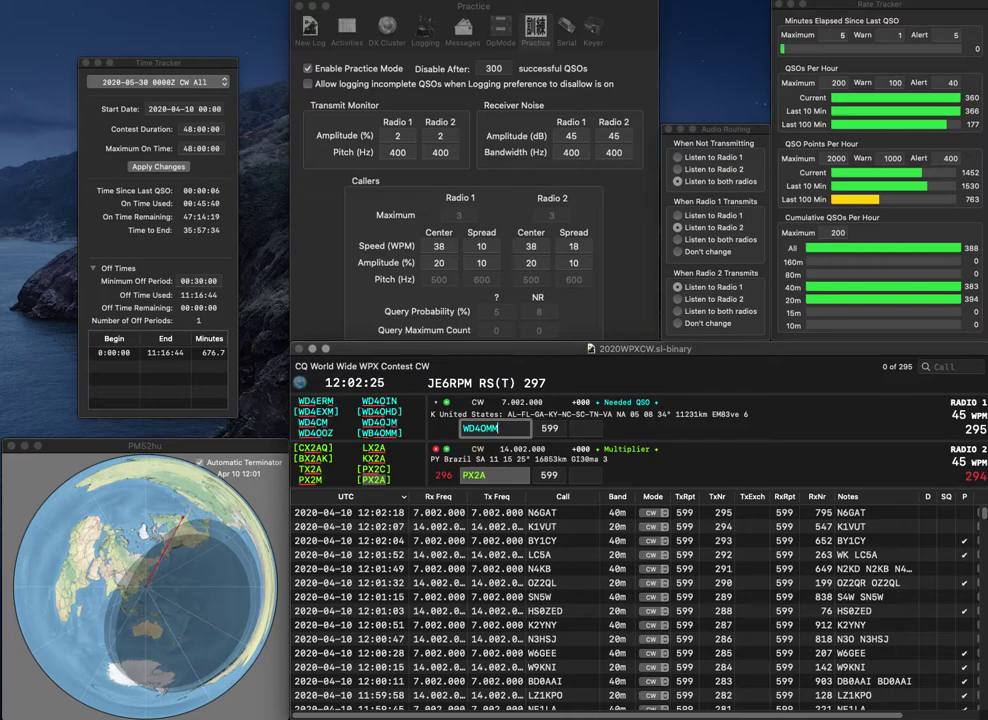
key(Left)
key(Left)
key(BackSpace)
text(B)
key(Return)
key(space)
text(1)
key(Up)
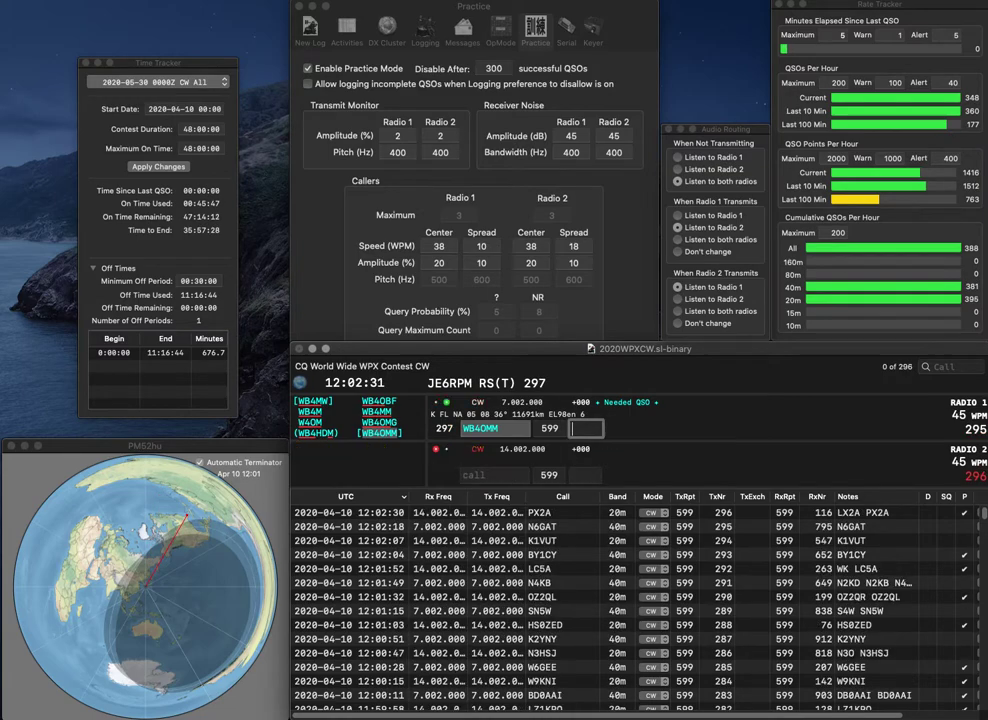
text(416)
key(Return)
text(L)
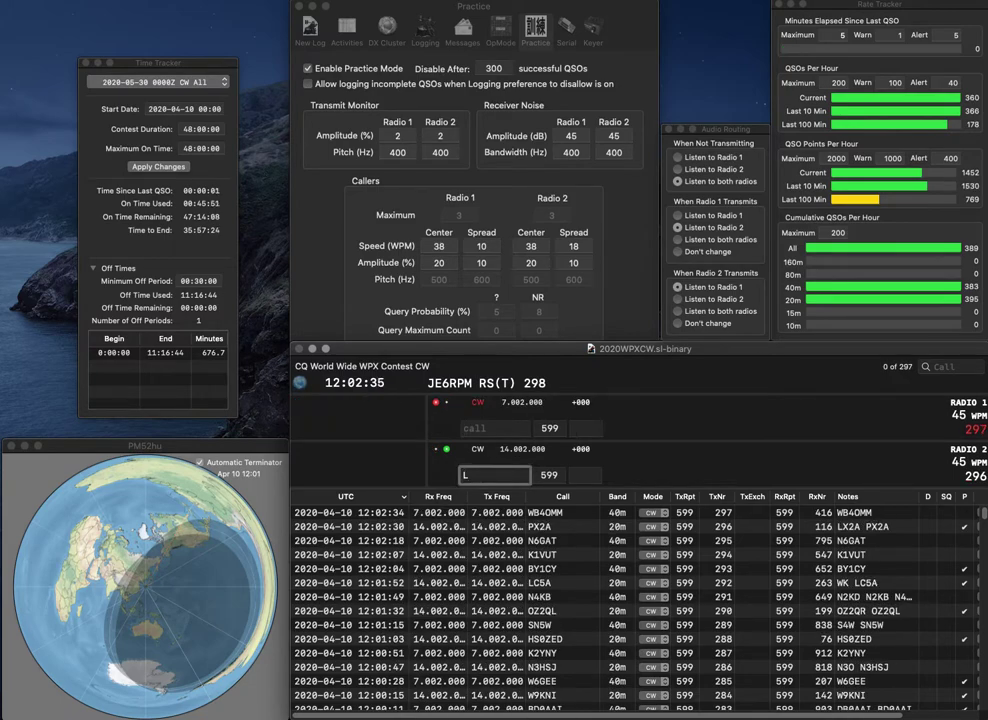
text(B6K)
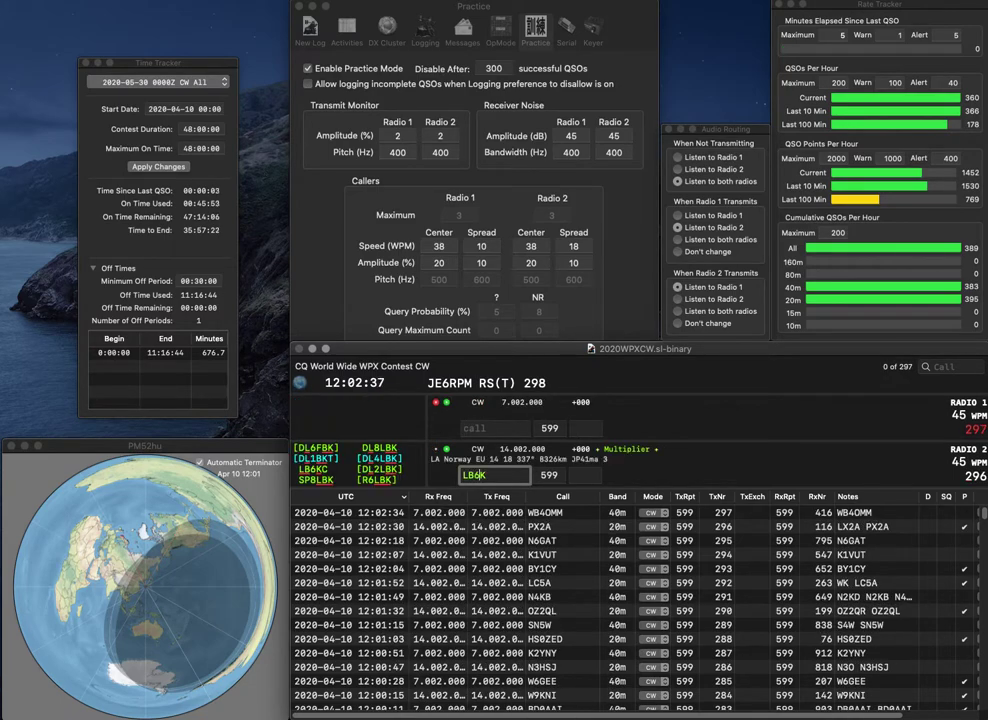
key(Return)
text(N2JF)
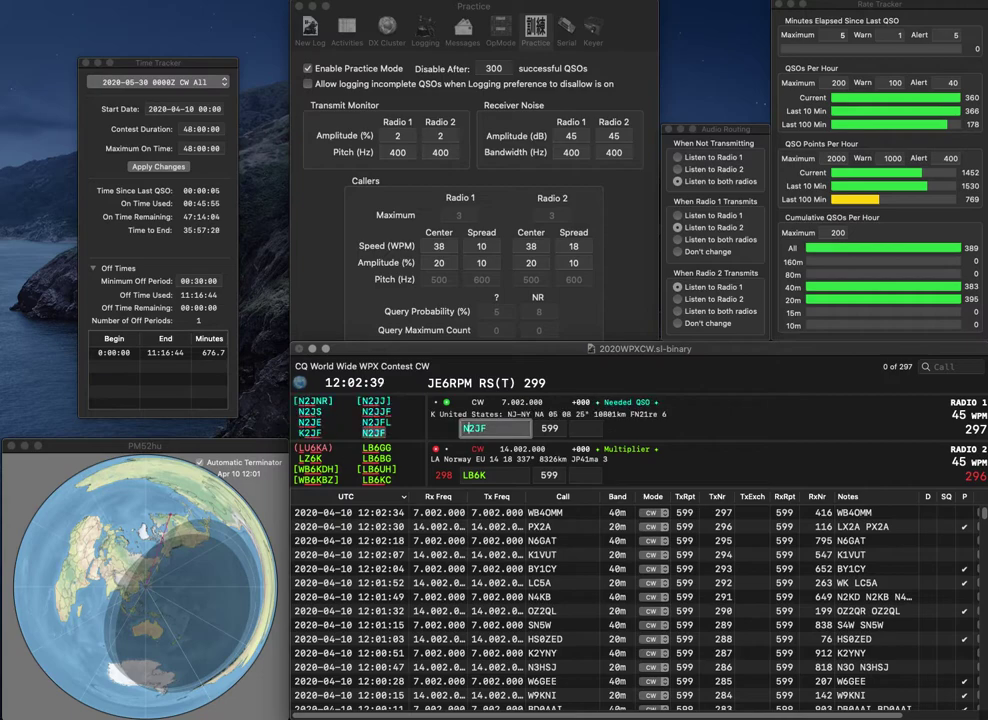
Correct the Radio 2 call to LZ6K and send it, and log N2JF on Radio 1 with received number 537.
click(480, 475)
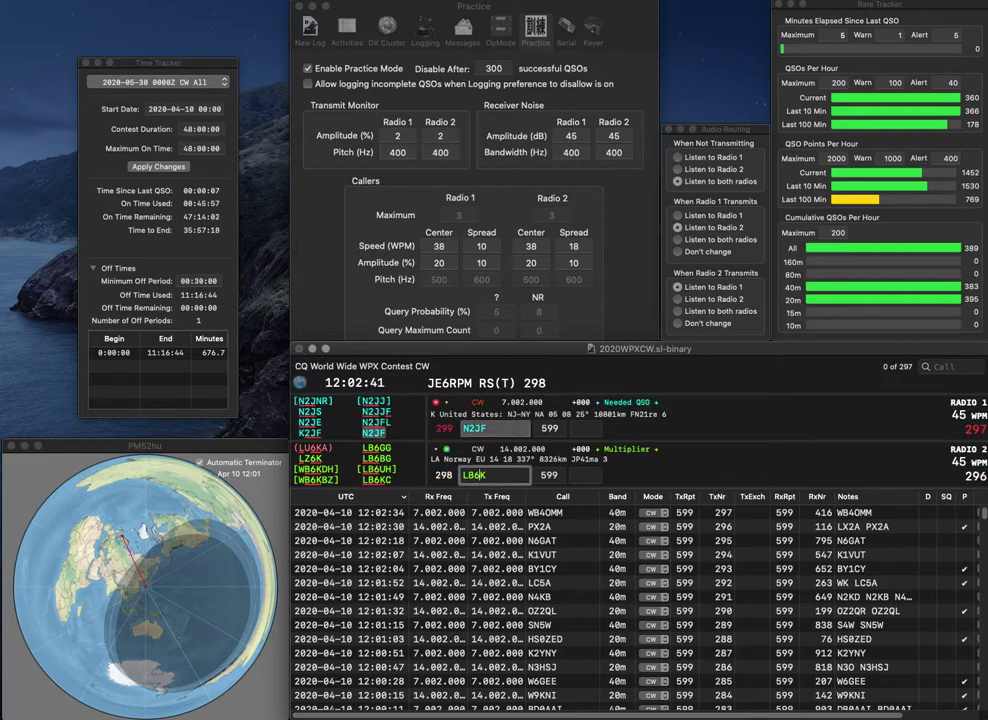
key(BackSpace)
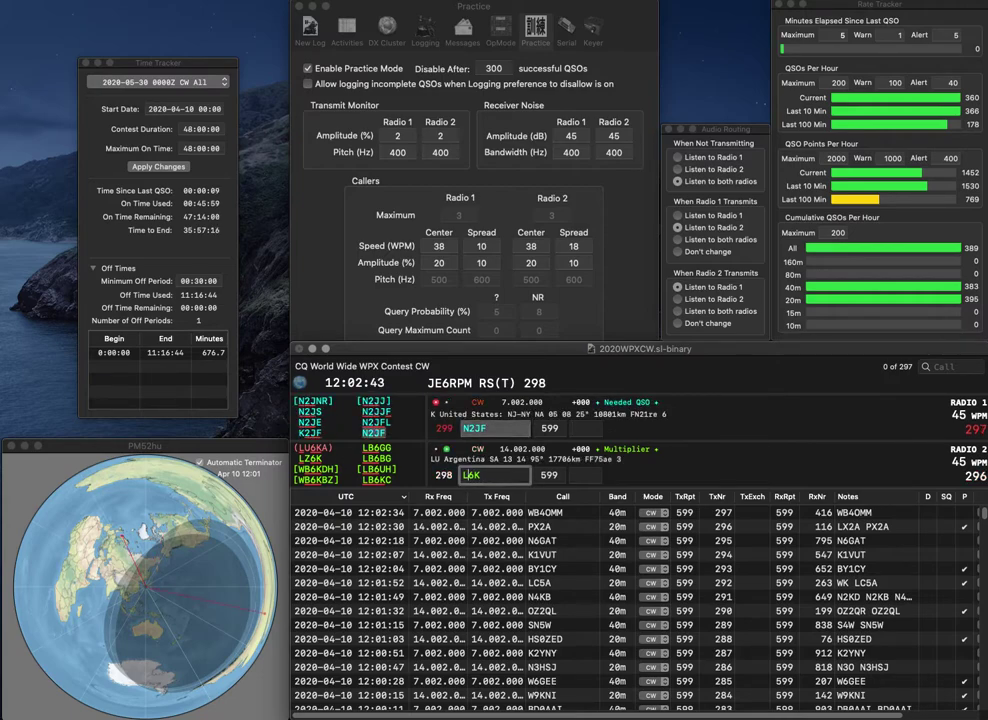
text(Z)
key(grave)
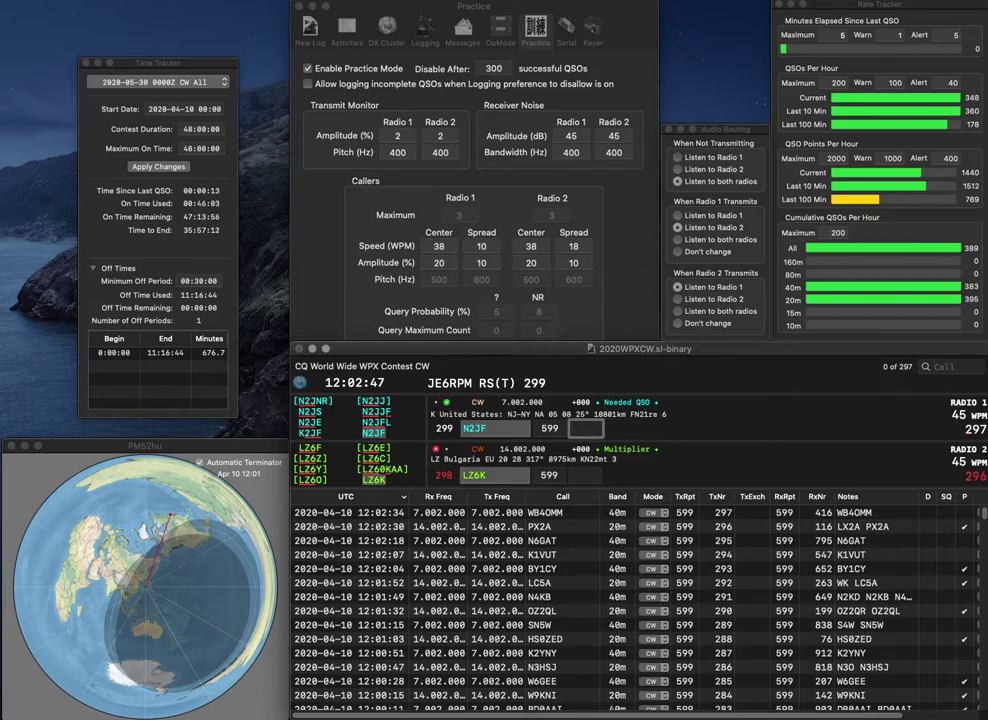
text(537)
key(Return)
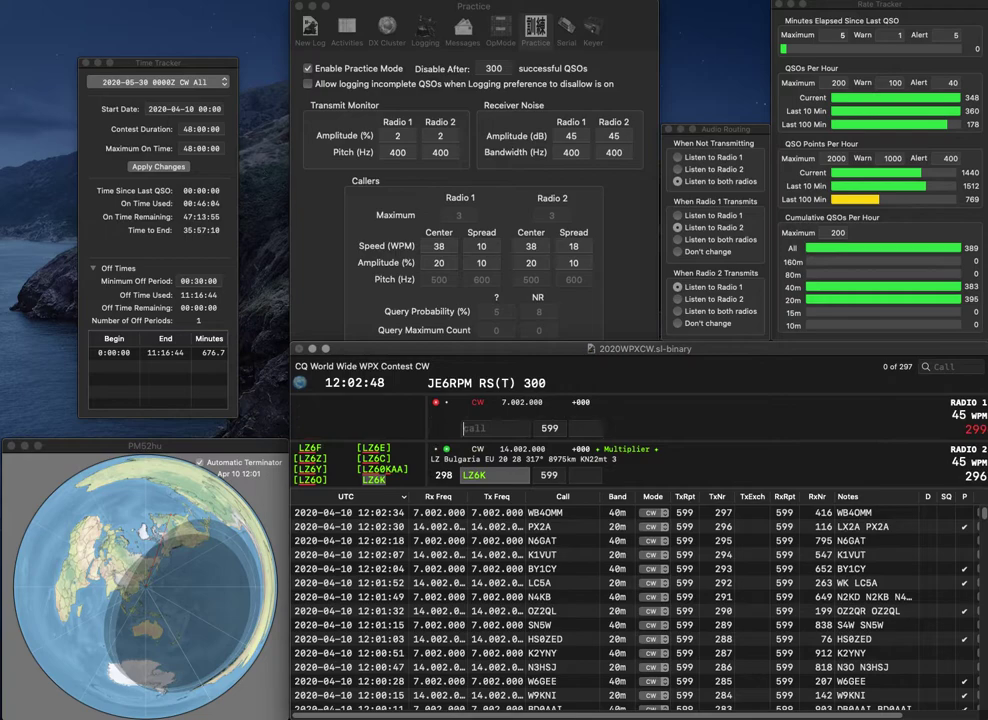
text(691)
key(Return)
text(AK)
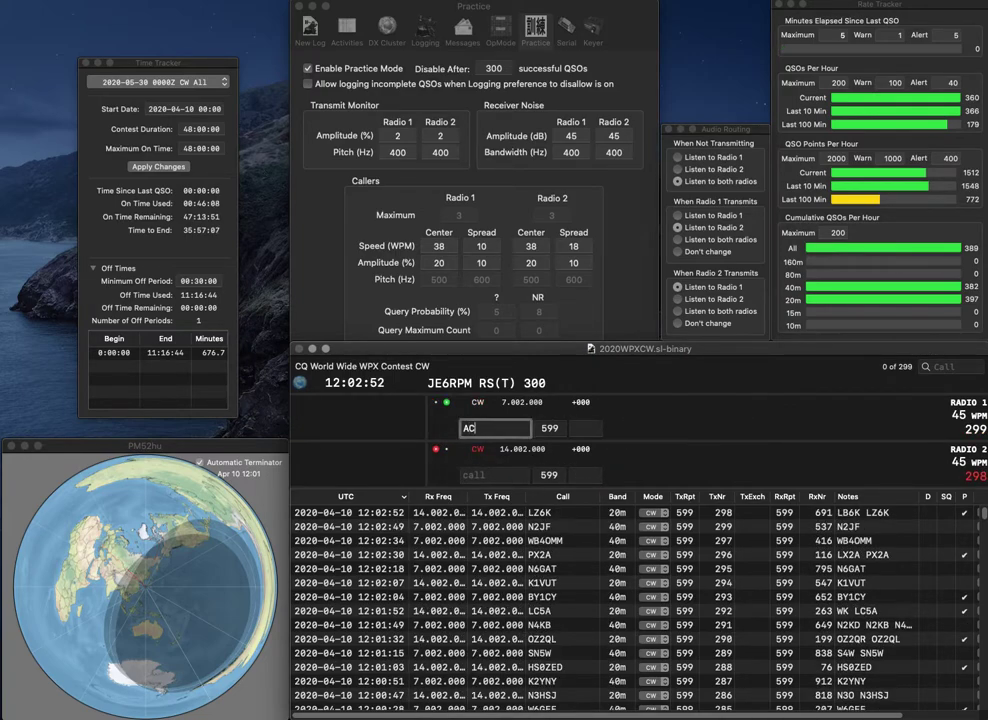
text(9XZ)
key(Return)
text(DA1DX)
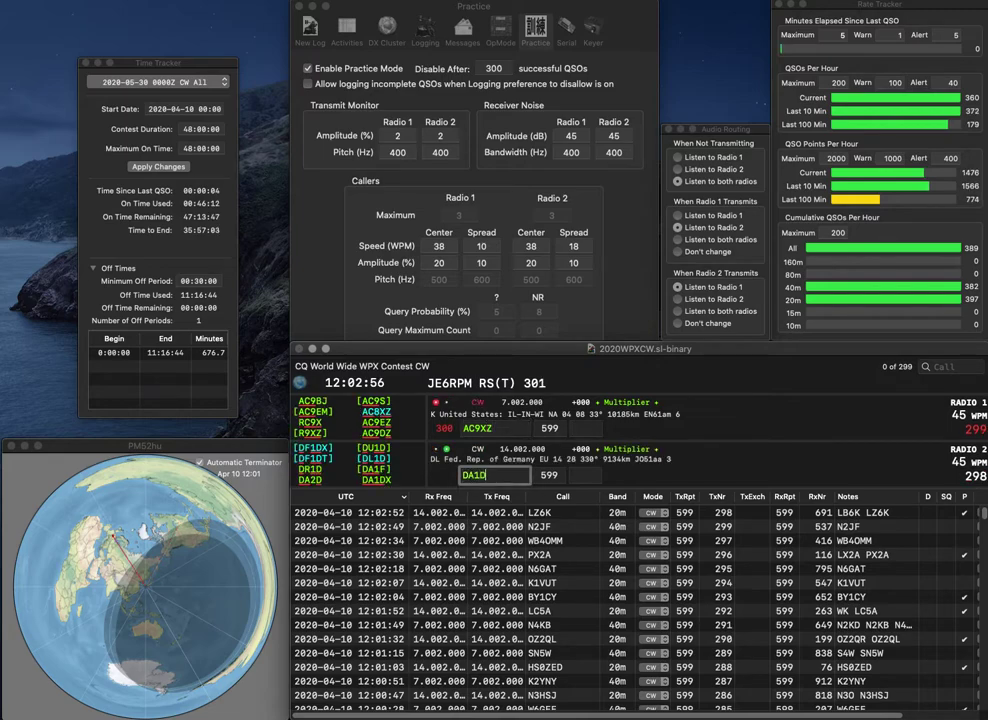
key(Return)
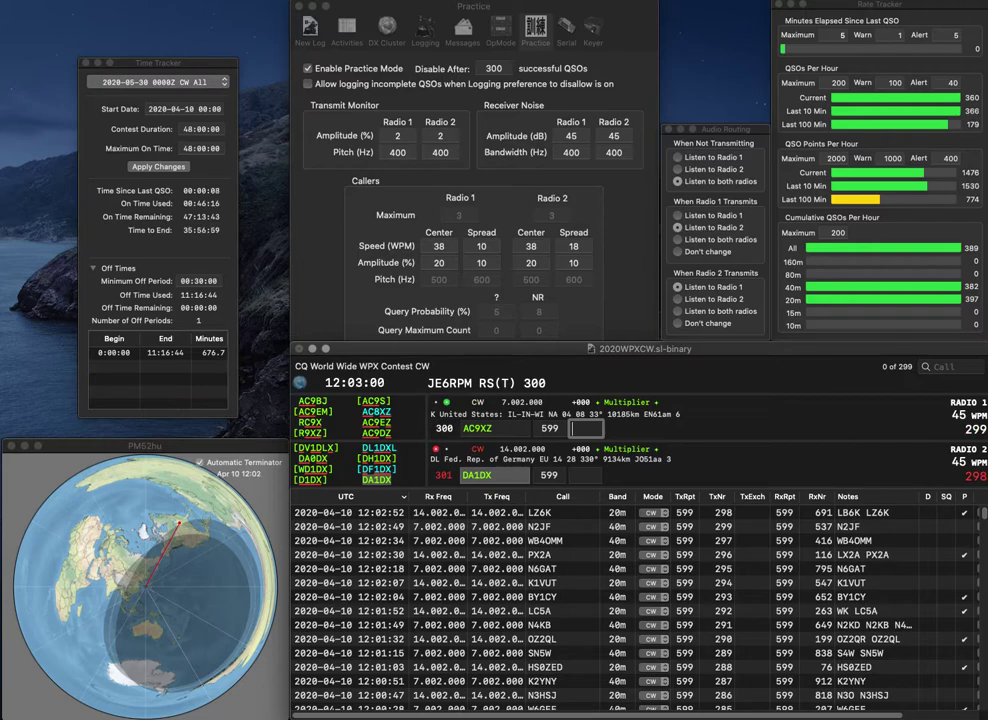
key(space)
key(Left)
key(Left)
key(Left)
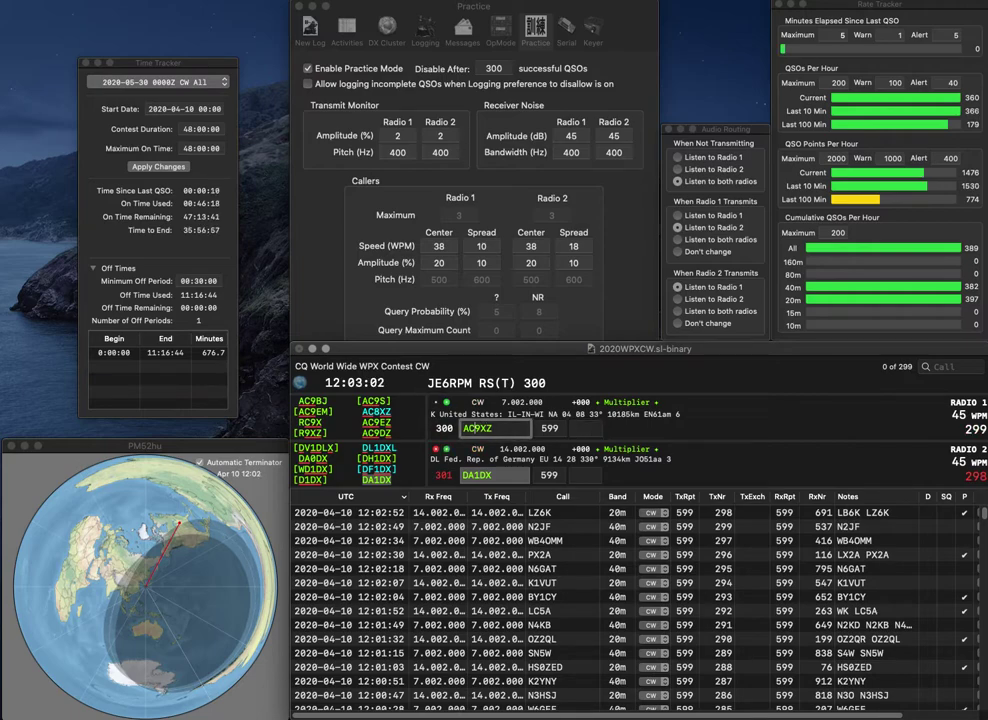
key(Delete)
text(8)
key(Return)
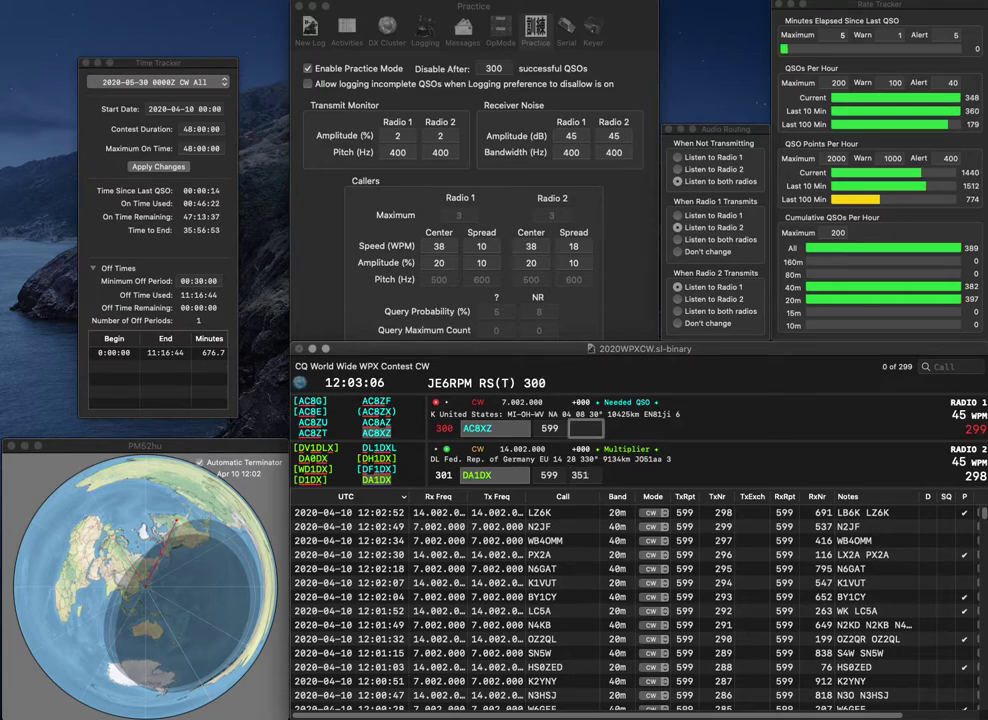
Log DA1DX on Radio 2 with received number 351 and AC8XZ on Radio 1 with received number 682.
key(Return)
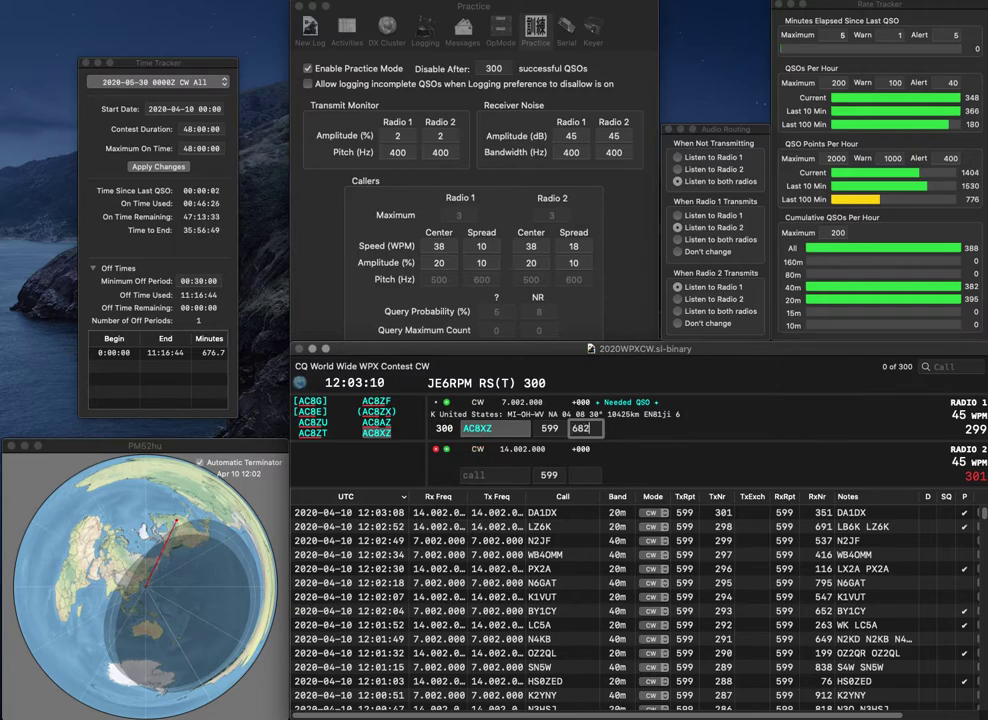
key(Return)
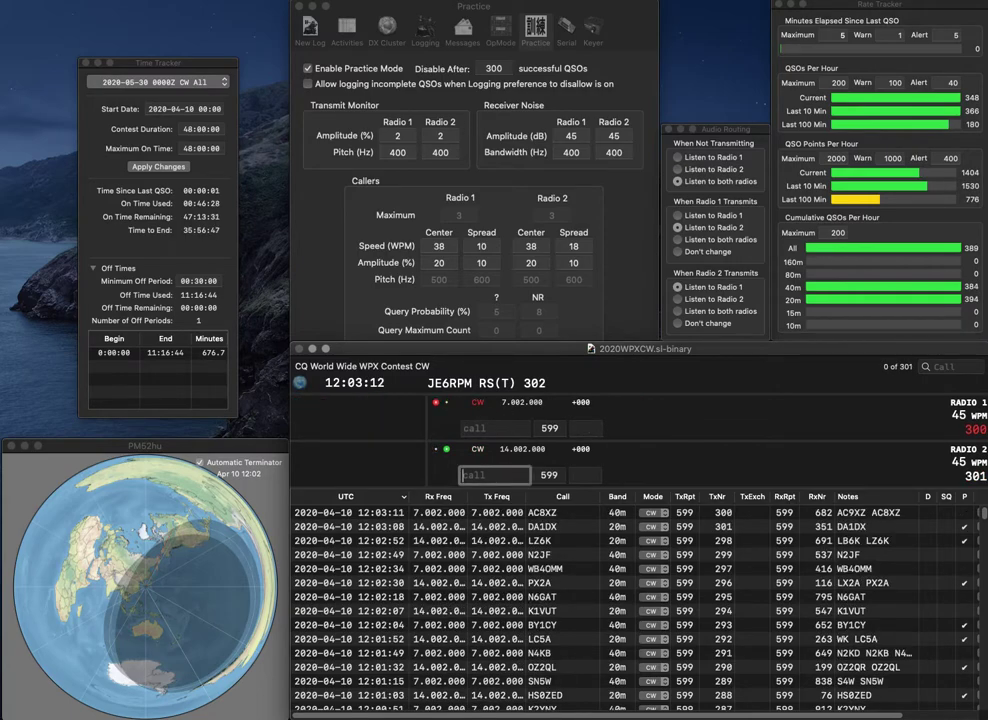
text(8AX)
key(Return)
text(K5IUA)
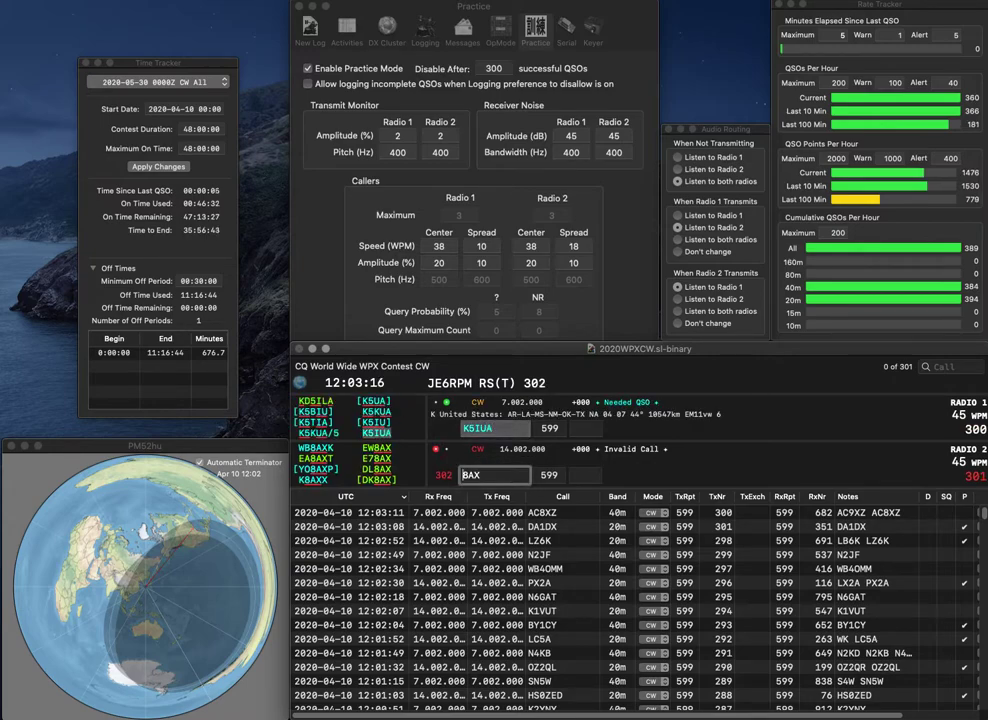
key(Return)
Complete the partial Radio 2 call as VE7AX and send it.
text(VE)
key(Delete)
text(7)
key(Return)
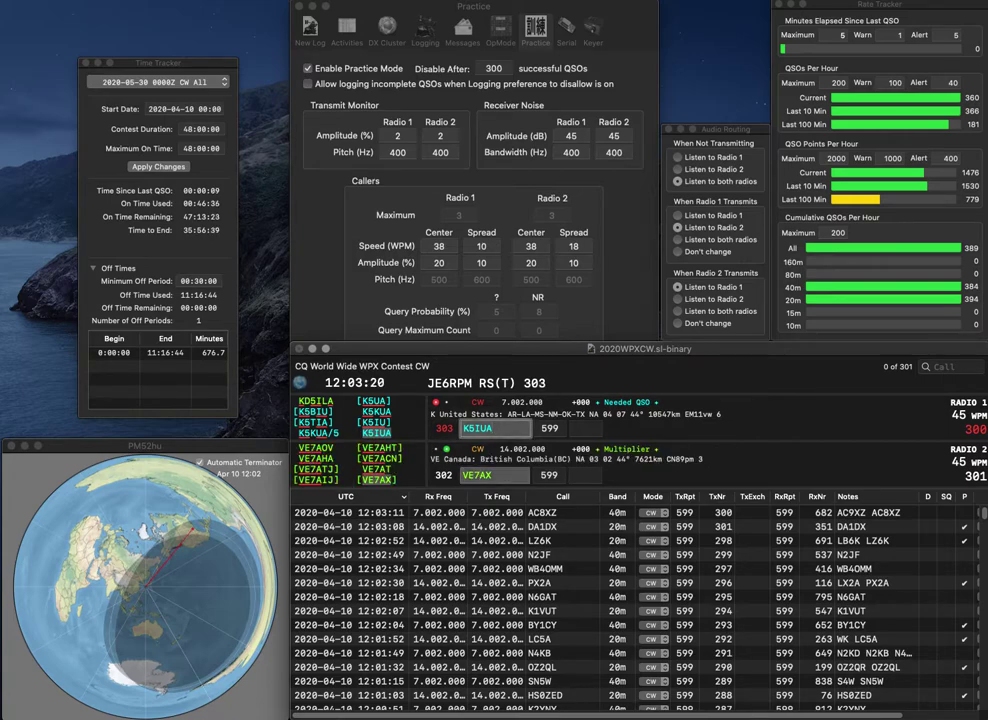
Log K5IUA on Radio 1 with received number 57.
key(space)
text(57)
key(Down)
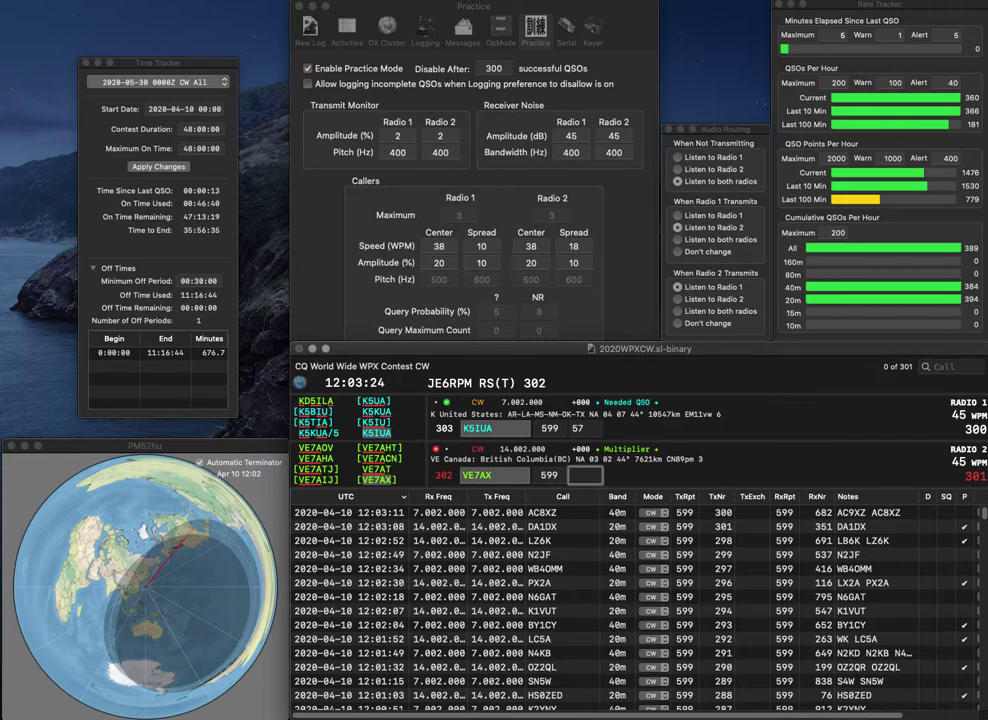
key(Return)
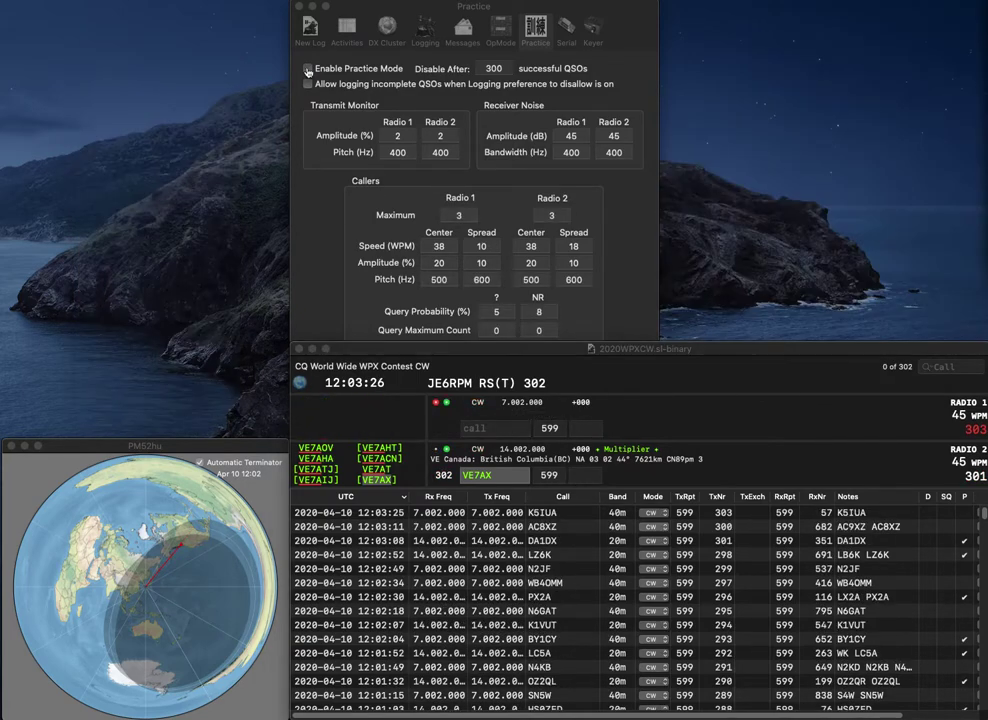
Turn off practice mode.
click(308, 68)
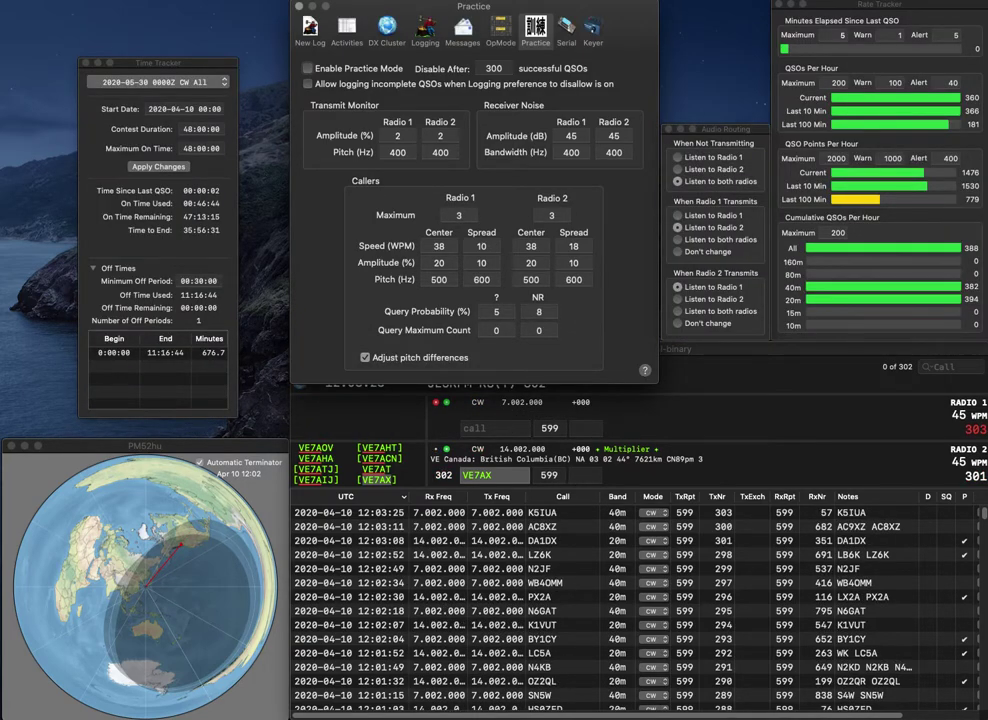